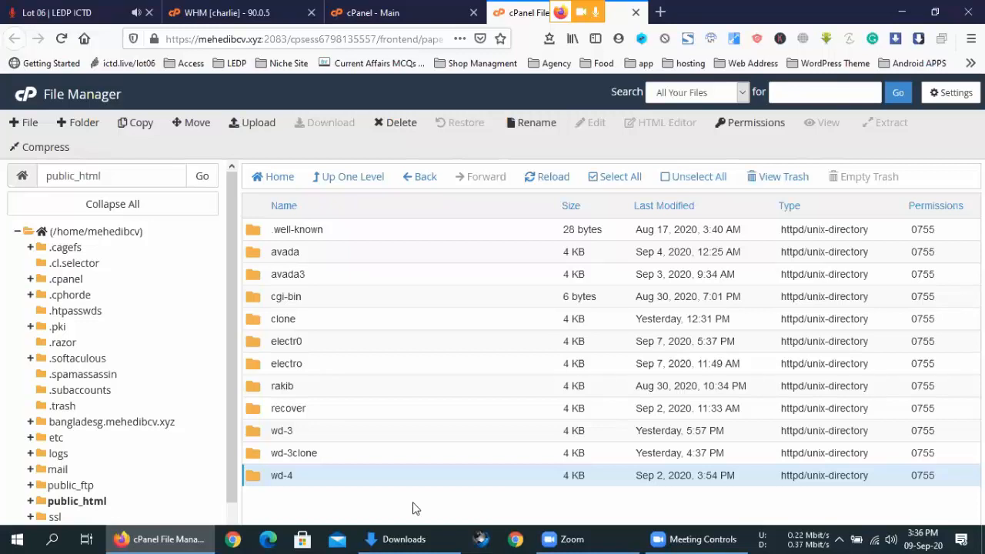
Step: Share the entire screen in the Lot 06 Zoom meeting, then return to cPanel File Manager
{"action": "left_click", "coordinate": [54, 13]}
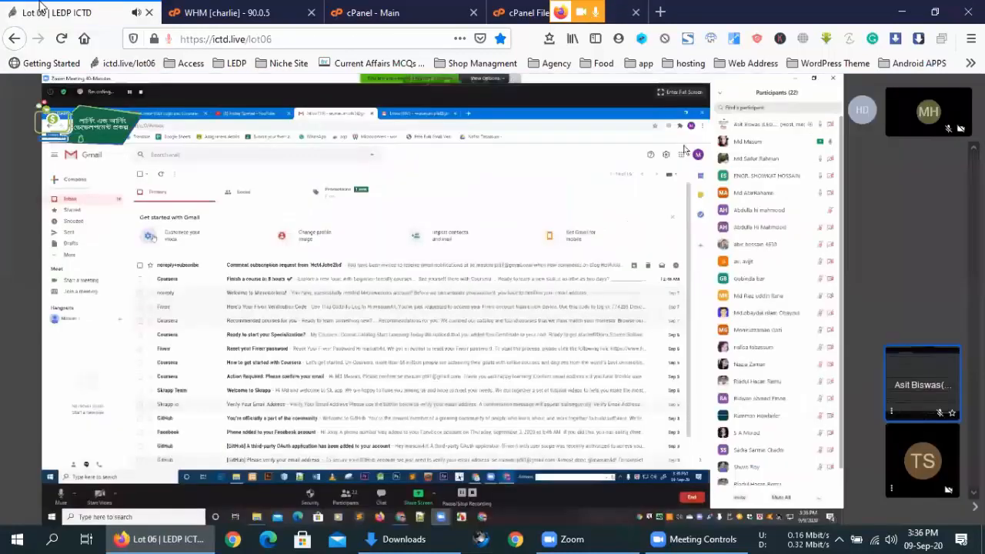
{"action": "left_click", "coordinate": [521, 12]}
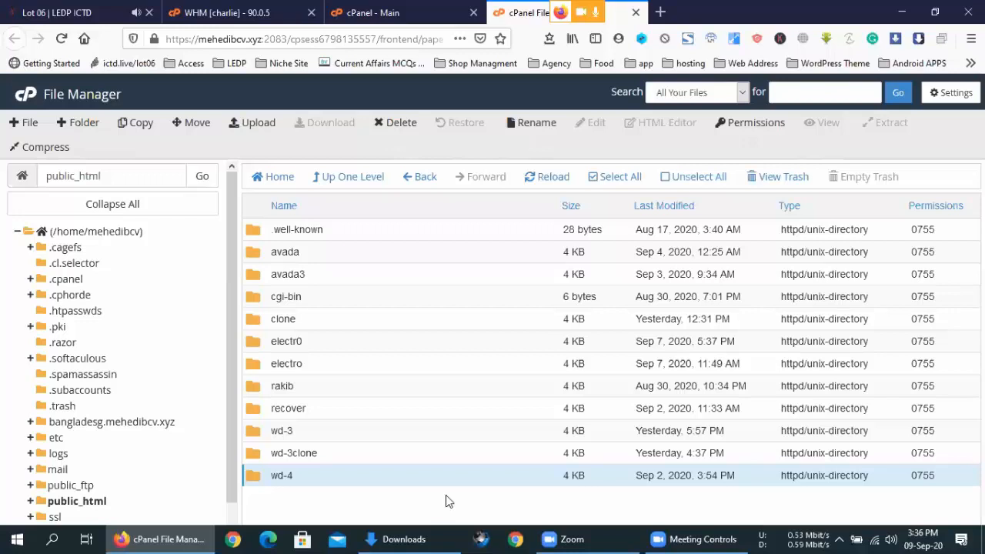
{"action": "left_click", "coordinate": [55, 11]}
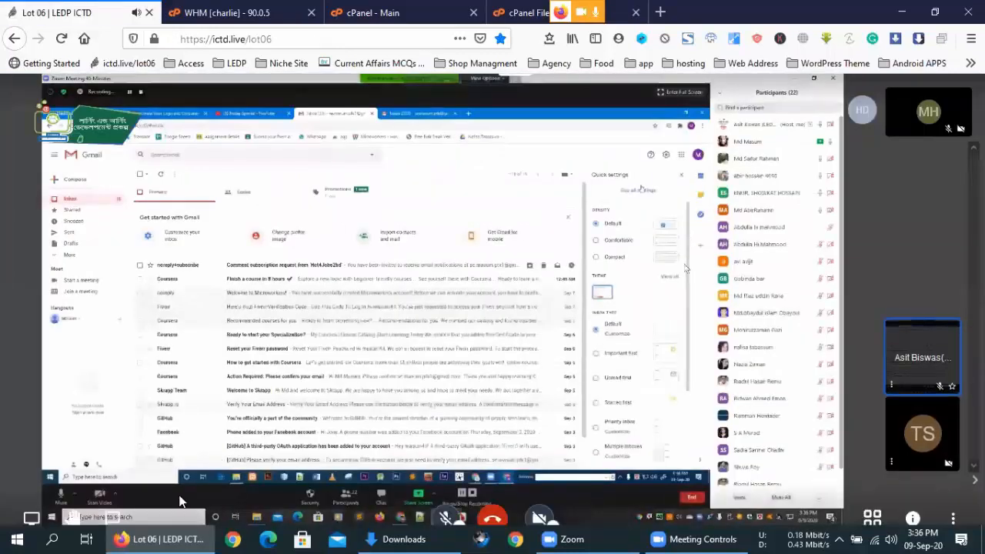
{"action": "left_click", "coordinate": [30, 496]}
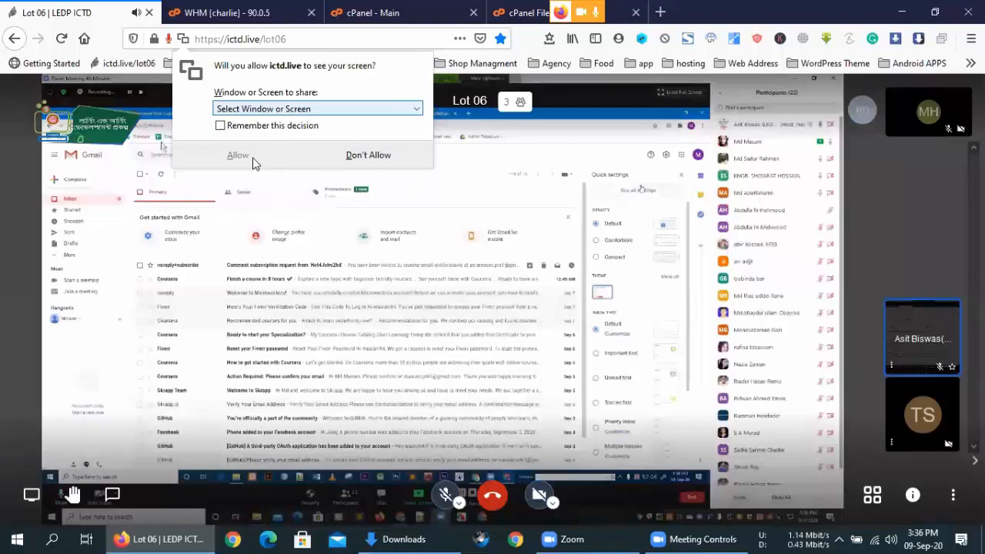
{"action": "left_click", "coordinate": [258, 109]}
{"action": "left_click", "coordinate": [250, 201]}
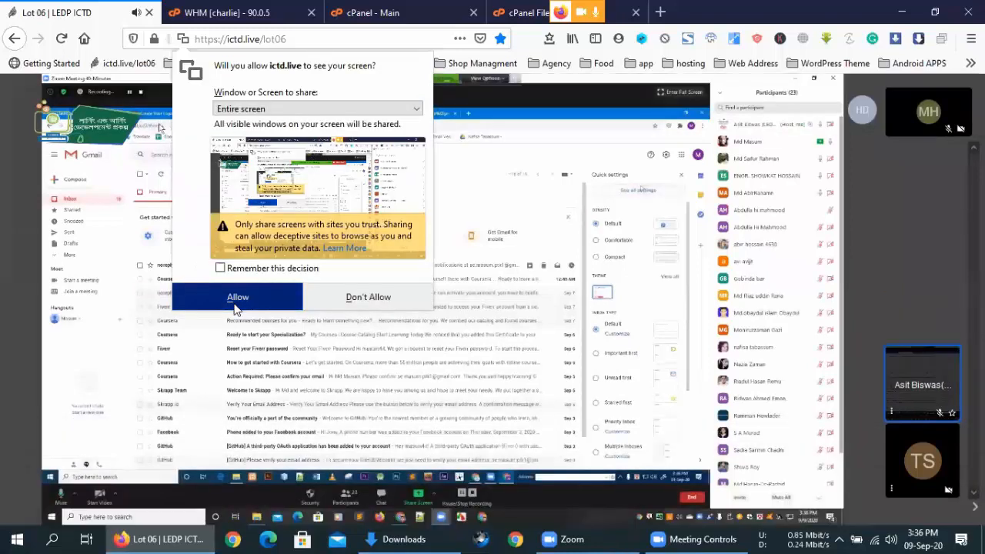
{"action": "left_click", "coordinate": [237, 296]}
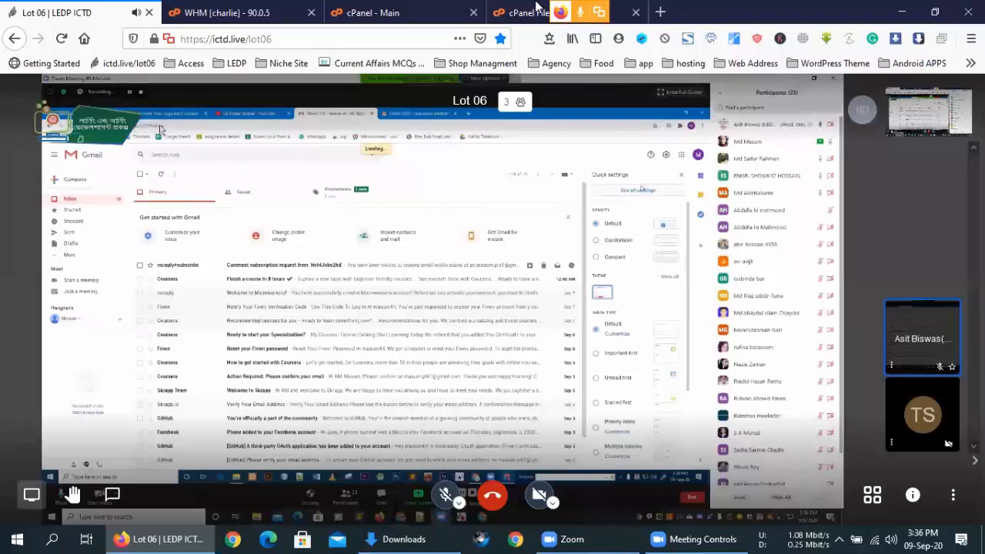
{"action": "left_click", "coordinate": [535, 11]}
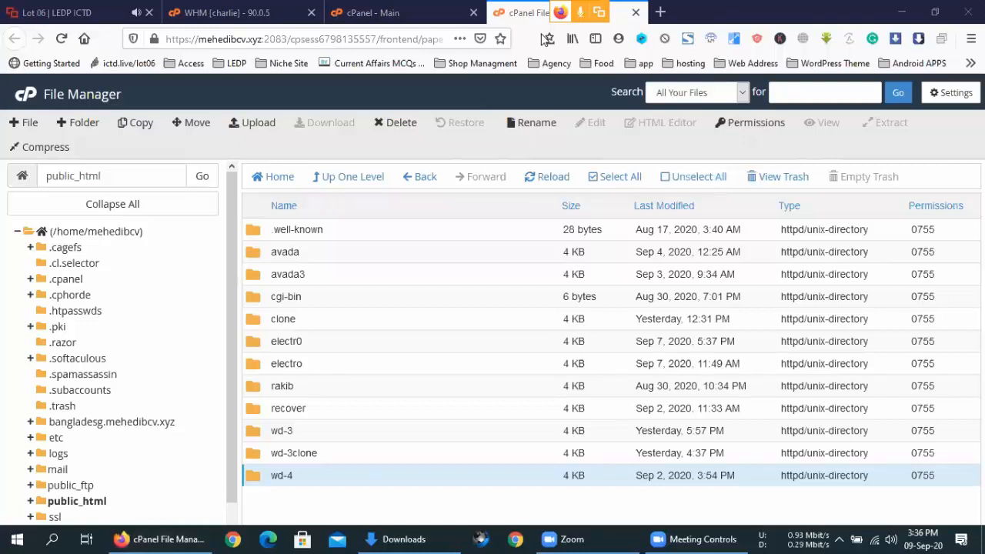
Step: Open the wd-4 folder inside public_html
{"action": "left_click", "coordinate": [419, 497]}
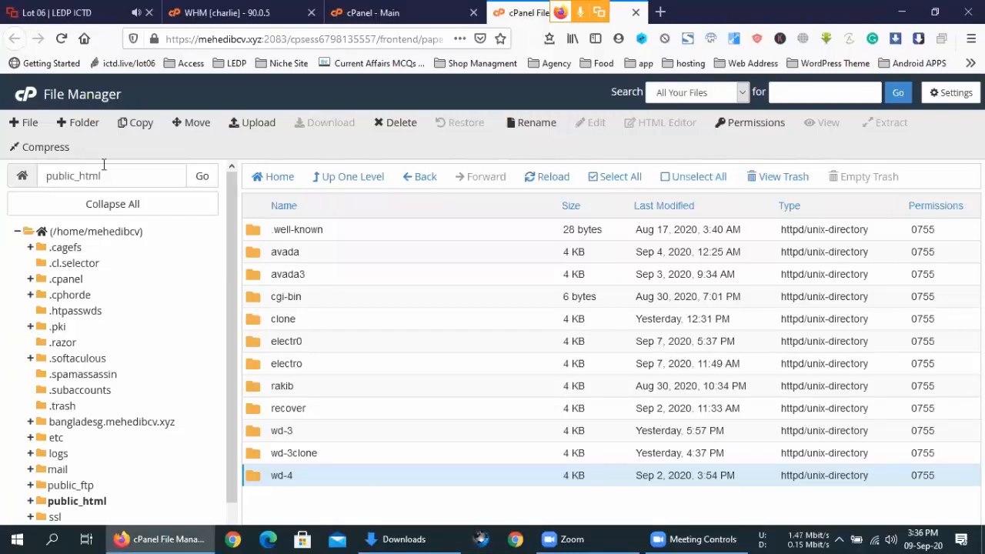
{"action": "double_click", "coordinate": [77, 176]}
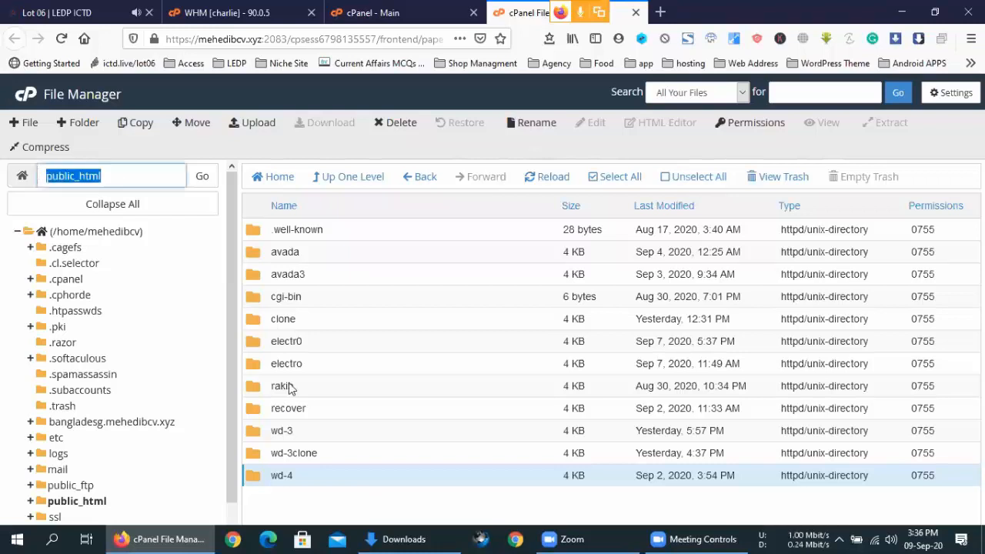
{"action": "left_click", "coordinate": [387, 488]}
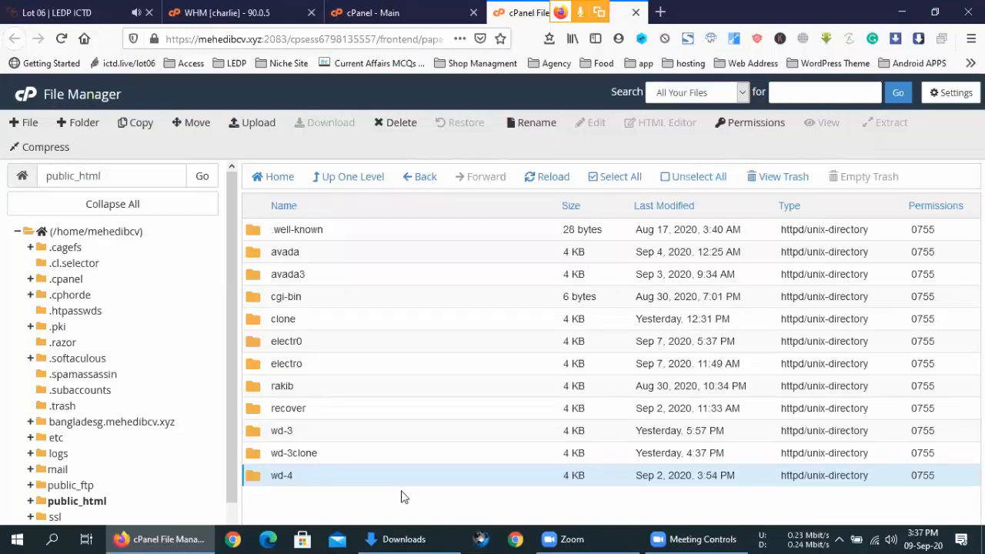
{"action": "double_click", "coordinate": [320, 478]}
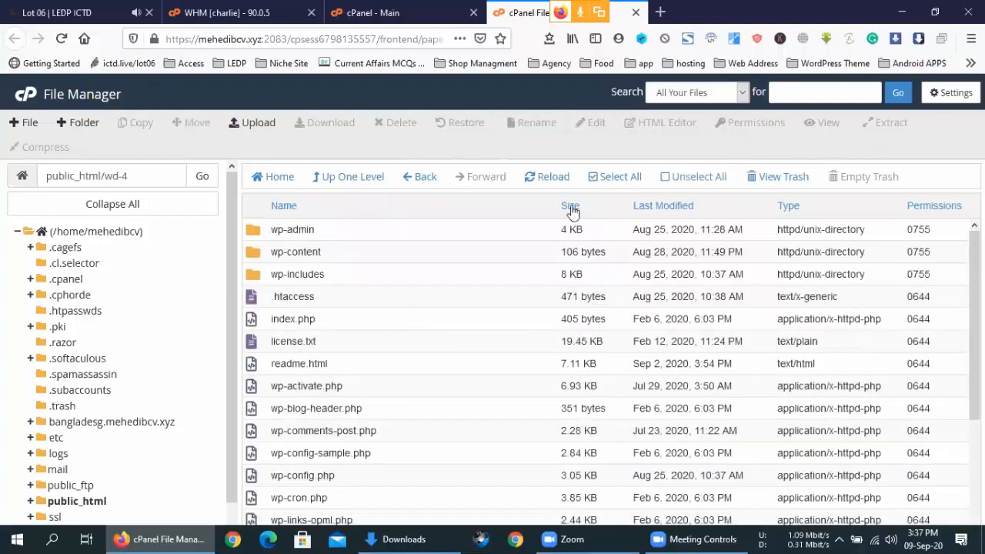
Step: Select all files and folders in wd-4, then show and dismiss the actions menu
{"action": "left_click_drag", "start_coordinate": [363, 227], "coordinate": [349, 538]}
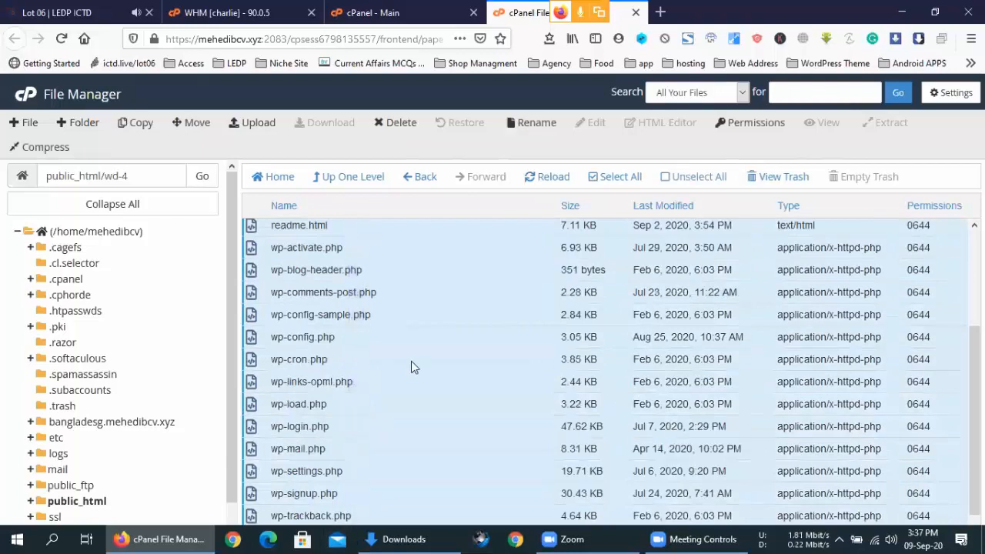
{"action": "left_click", "coordinate": [412, 365]}
{"action": "scroll", "coordinate": [412, 364], "scroll_direction": "up", "scroll_amount": 3}
{"action": "left_click_drag", "start_coordinate": [397, 224], "coordinate": [392, 535]}
{"action": "left_click", "coordinate": [385, 337]}
{"action": "scroll", "coordinate": [384, 336], "scroll_direction": "up", "scroll_amount": 3}
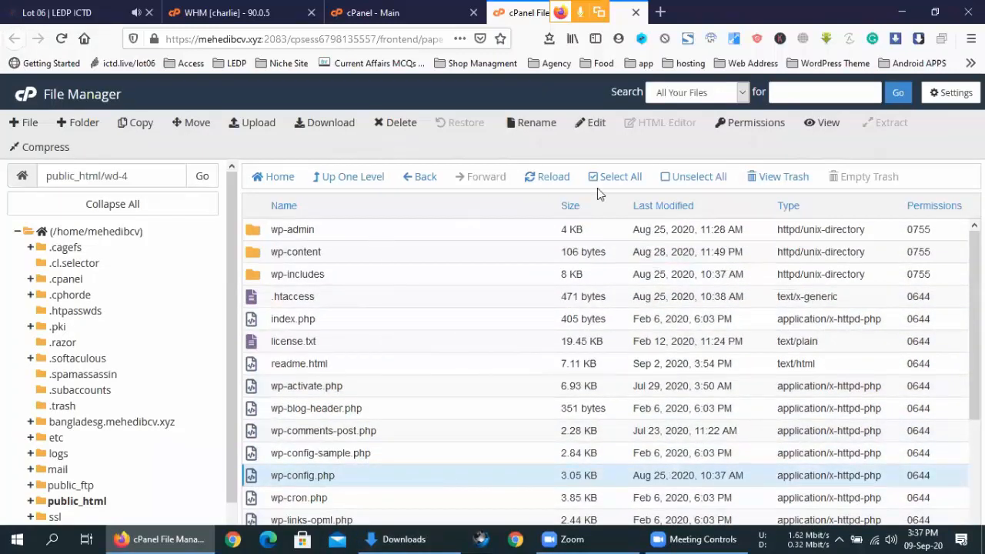
{"action": "left_click", "coordinate": [613, 174]}
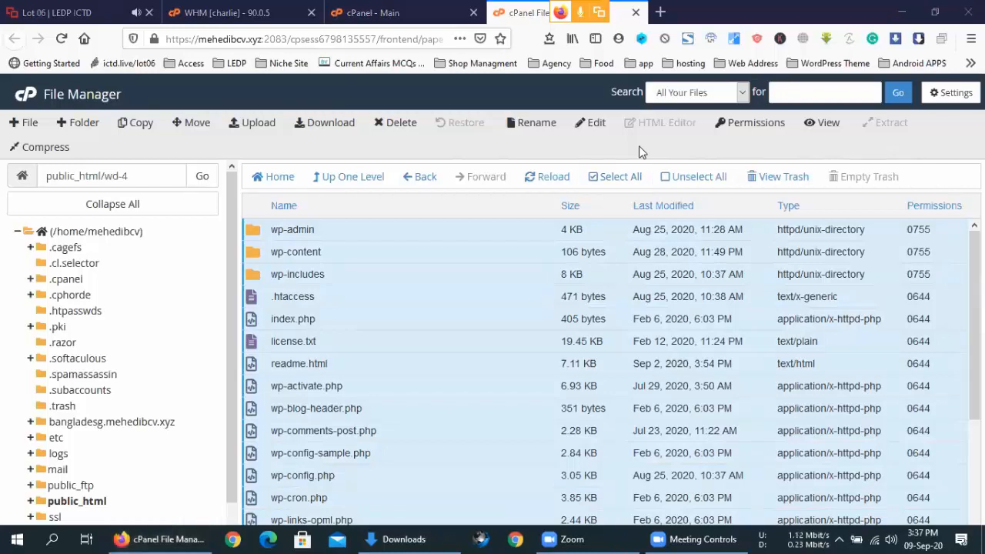
{"action": "right_click", "coordinate": [293, 321]}
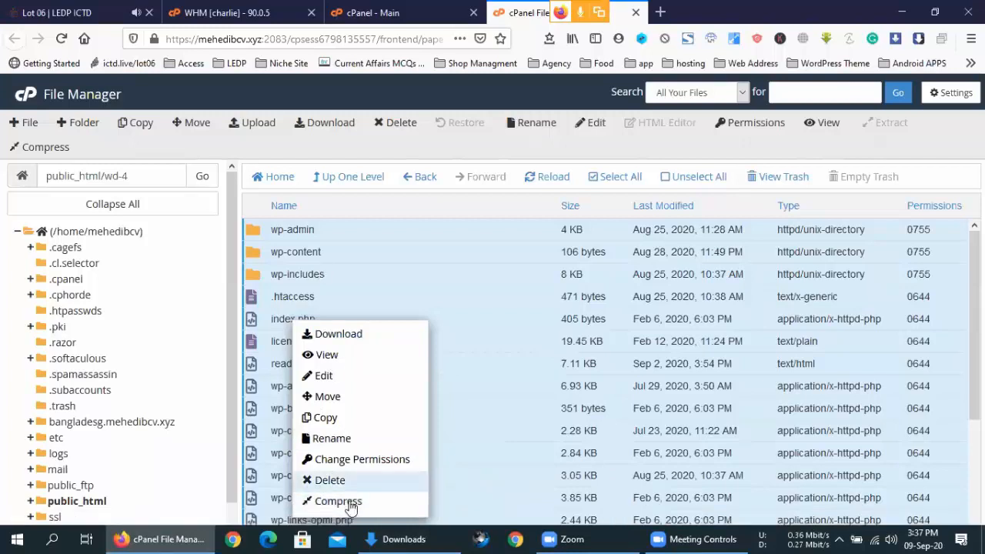
{"action": "left_click", "coordinate": [493, 149]}
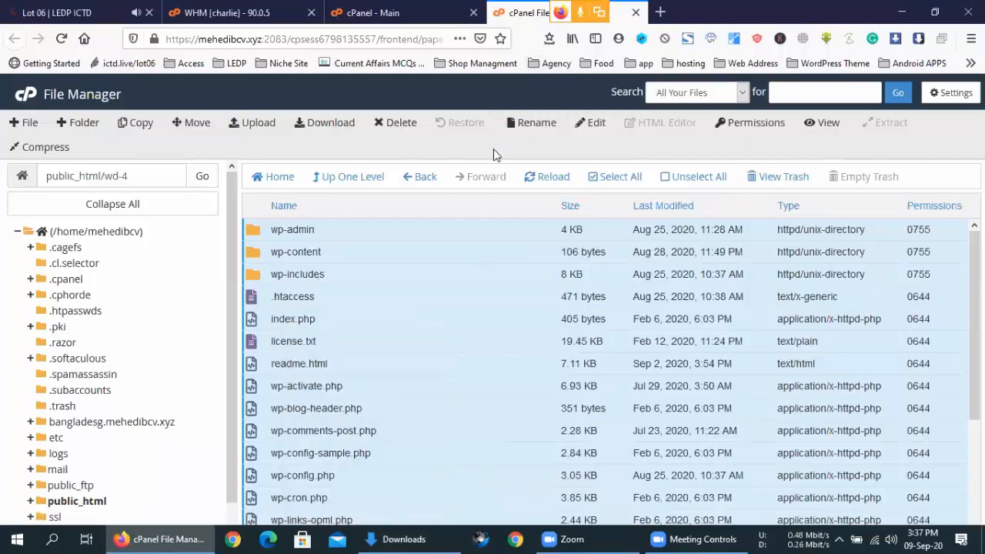
{"action": "left_click", "coordinate": [952, 92]}
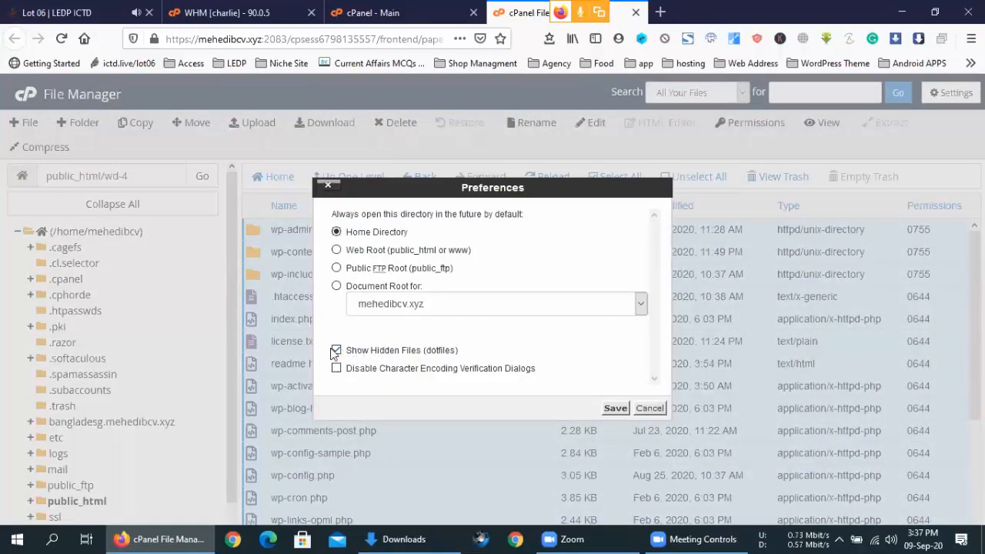
{"action": "left_click", "coordinate": [649, 408]}
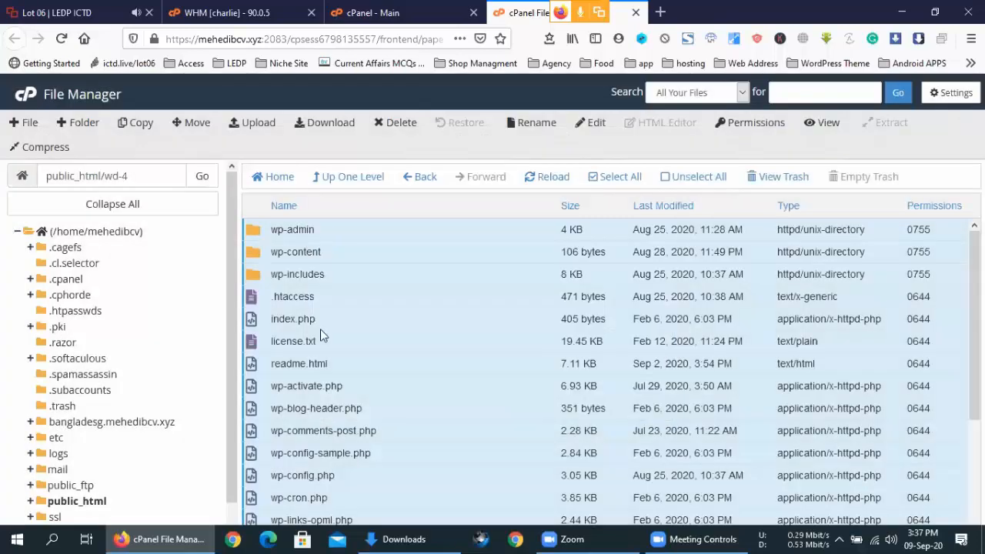
{"action": "double_click", "coordinate": [292, 299]}
{"action": "left_click", "coordinate": [403, 303]}
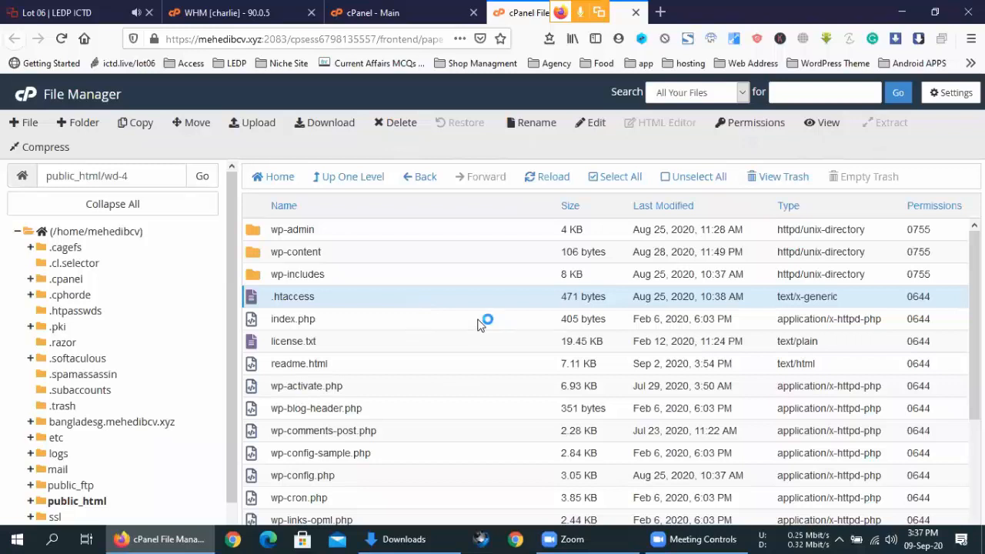
{"action": "right_click", "coordinate": [337, 296]}
{"action": "left_click", "coordinate": [371, 337]}
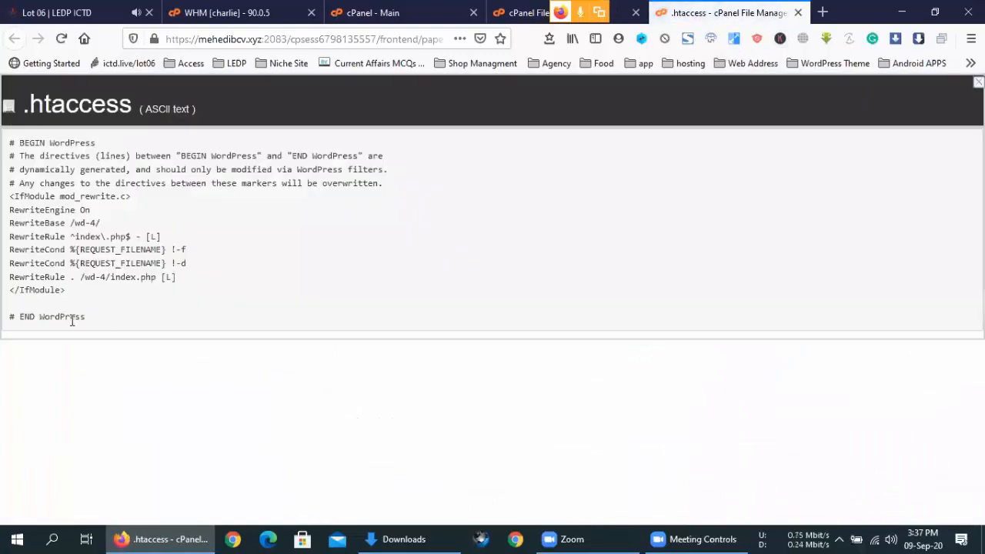
{"action": "left_click_drag", "start_coordinate": [85, 317], "coordinate": [9, 142]}
{"action": "left_click", "coordinate": [85, 173]}
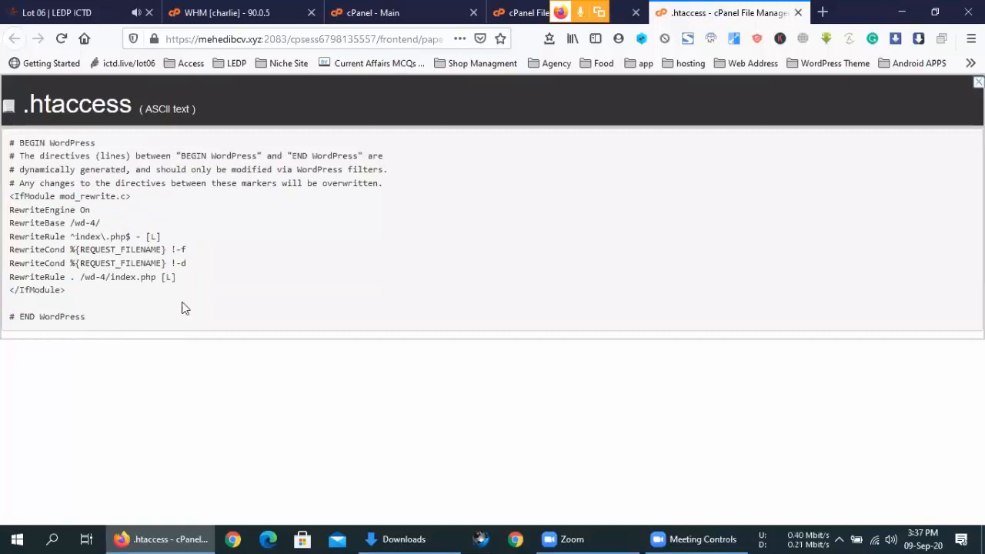
{"action": "left_click", "coordinate": [798, 12]}
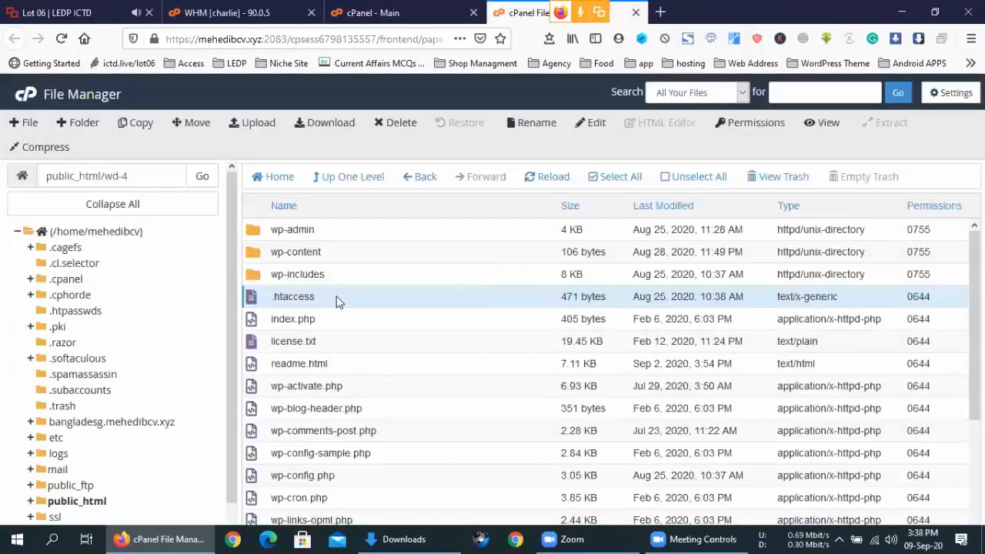
Step: Toggle the selection of .htaccess along with the other wd-4 files
{"action": "left_click", "coordinate": [347, 296]}
{"action": "left_click", "coordinate": [348, 301]}
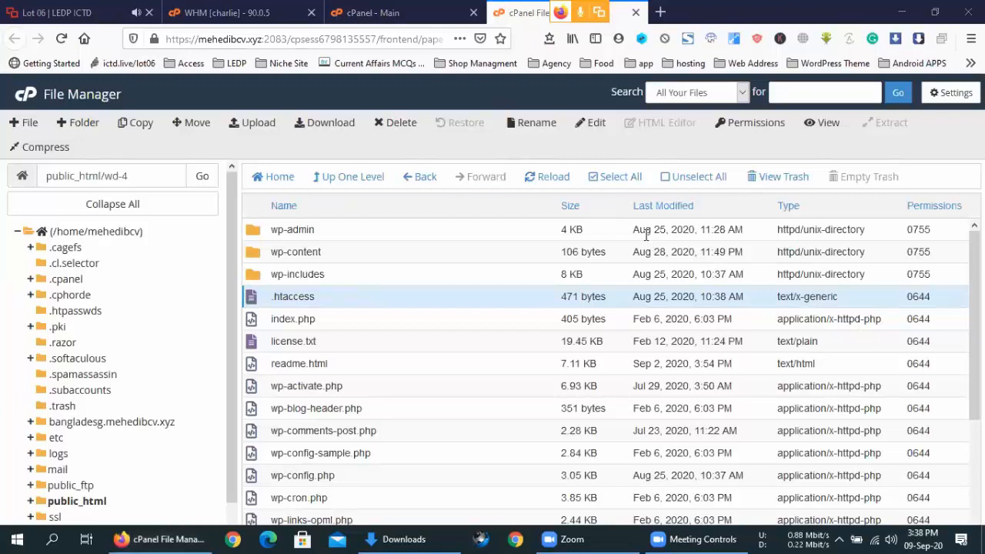
{"action": "left_click", "coordinate": [362, 302], "text": "ctrl"}
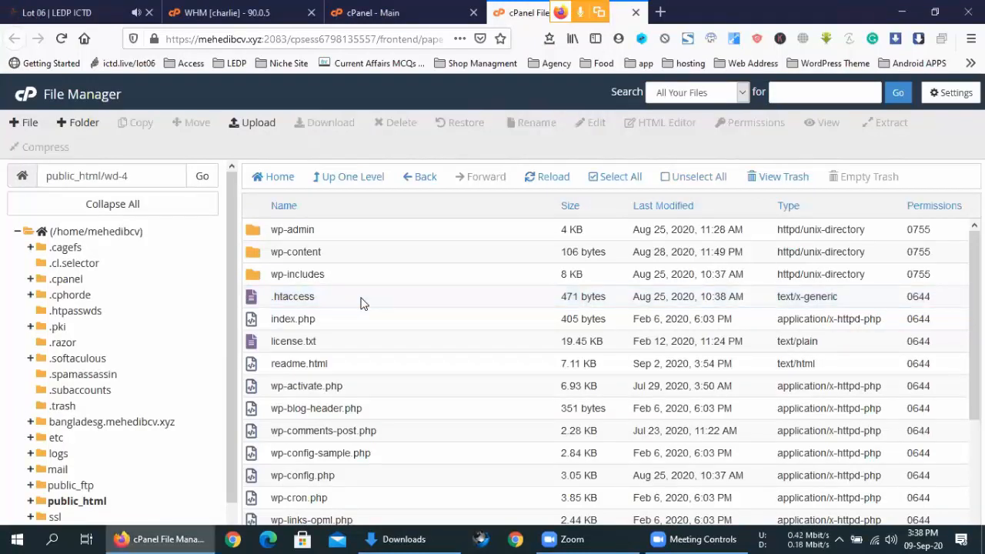
{"action": "left_click_drag", "start_coordinate": [462, 266], "coordinate": [433, 480]}
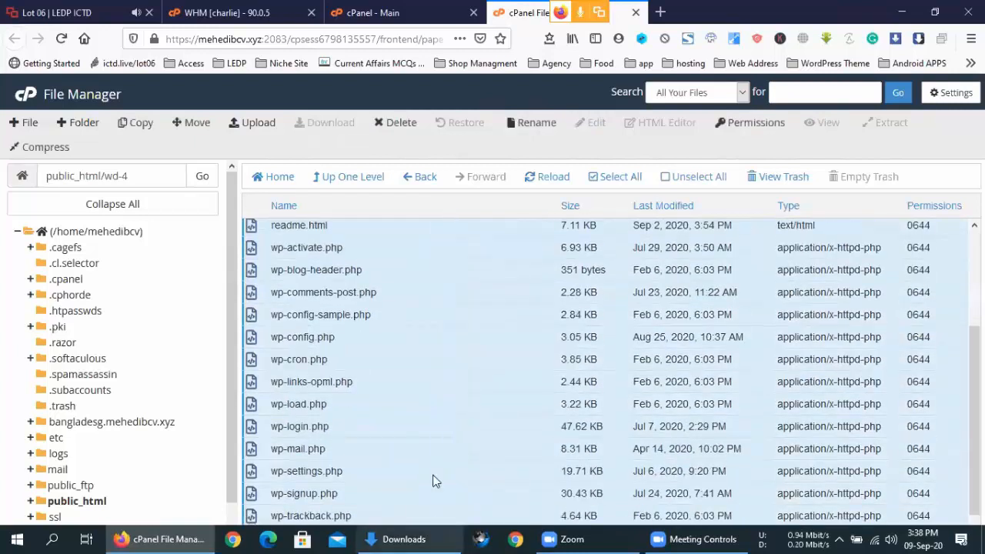
{"action": "scroll", "coordinate": [427, 449], "scroll_direction": "up", "scroll_amount": 3}
{"action": "left_click", "coordinate": [344, 299]}
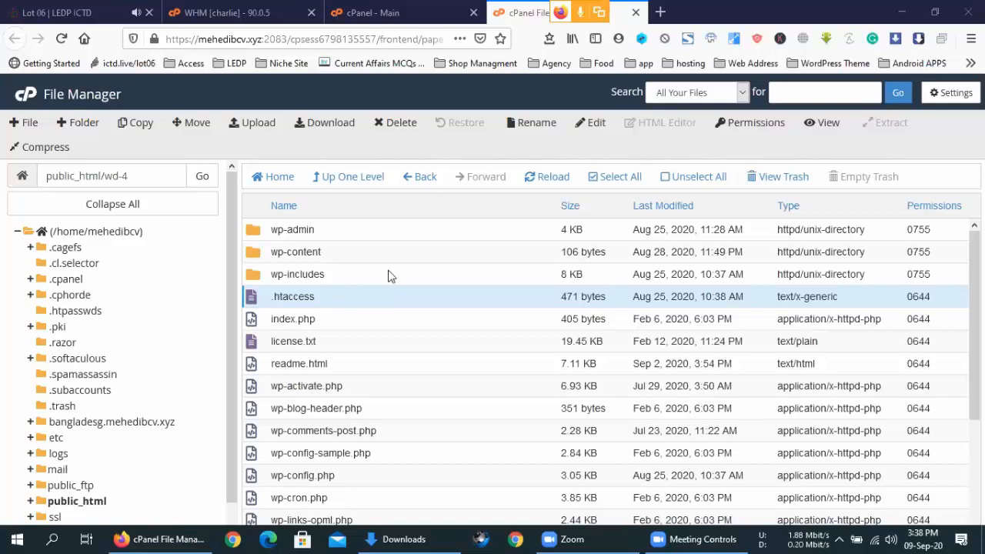
Step: Turn on Show Hidden Files (dotfiles), save the preference, and select all wd-4 files
{"action": "left_click", "coordinate": [949, 92]}
{"action": "left_click", "coordinate": [370, 355]}
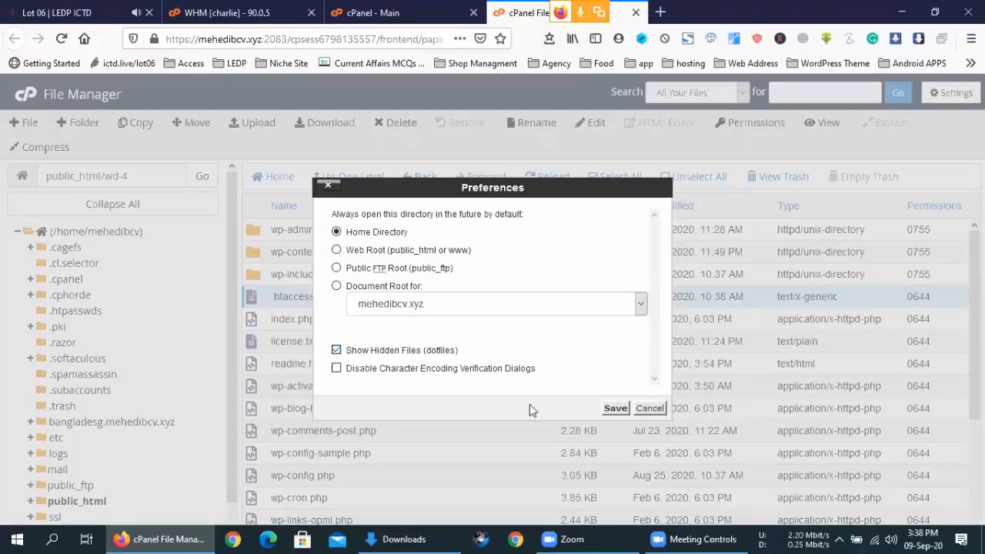
{"action": "left_click", "coordinate": [615, 408]}
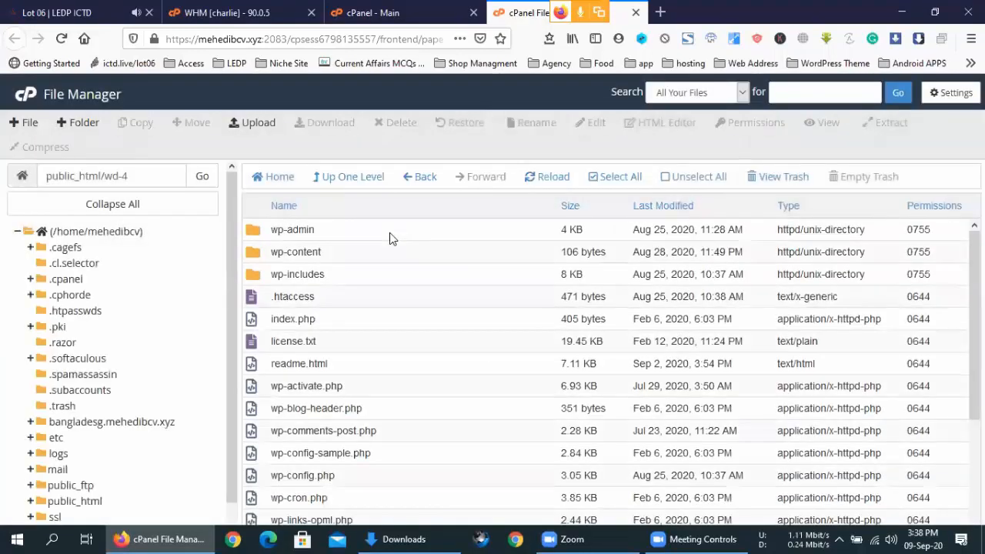
{"action": "scroll", "coordinate": [395, 356], "scroll_direction": "down", "scroll_amount": 3}
{"action": "scroll", "coordinate": [408, 351], "scroll_direction": "up", "scroll_amount": 3}
{"action": "left_click", "coordinate": [612, 177]}
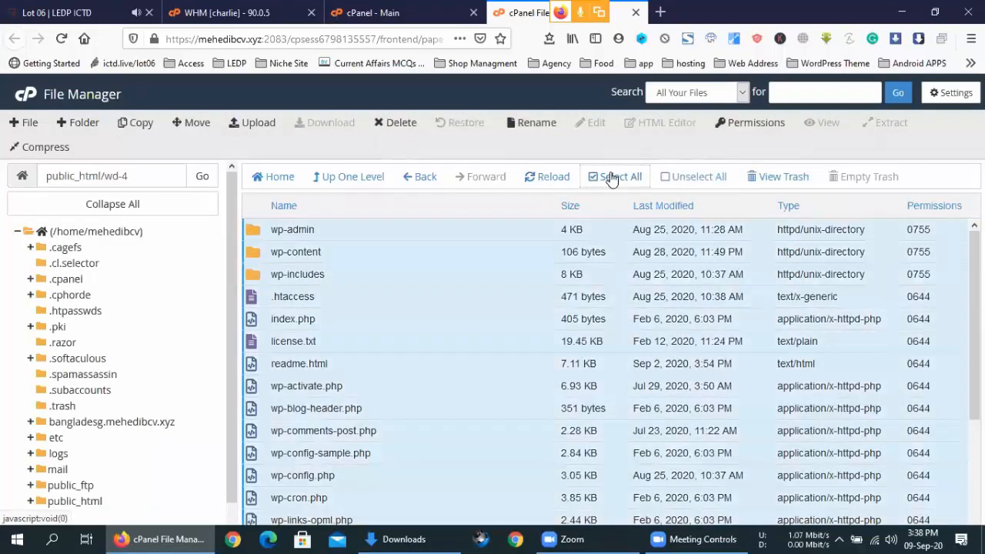
Step: Compress all selected wd-4 files into a Zip archive named wp-admin.zip
{"action": "right_click", "coordinate": [344, 228]}
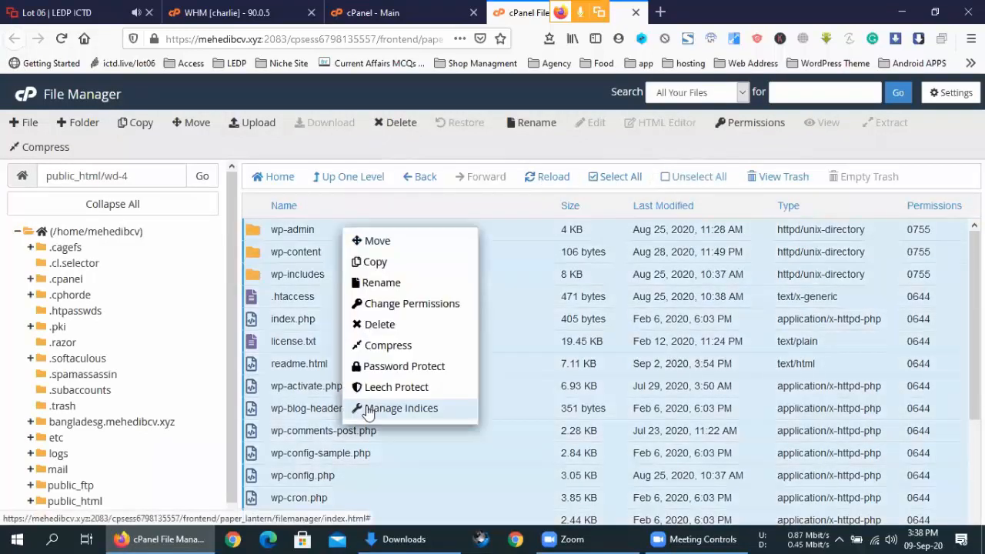
{"action": "left_click", "coordinate": [382, 346]}
{"action": "left_click", "coordinate": [353, 237]}
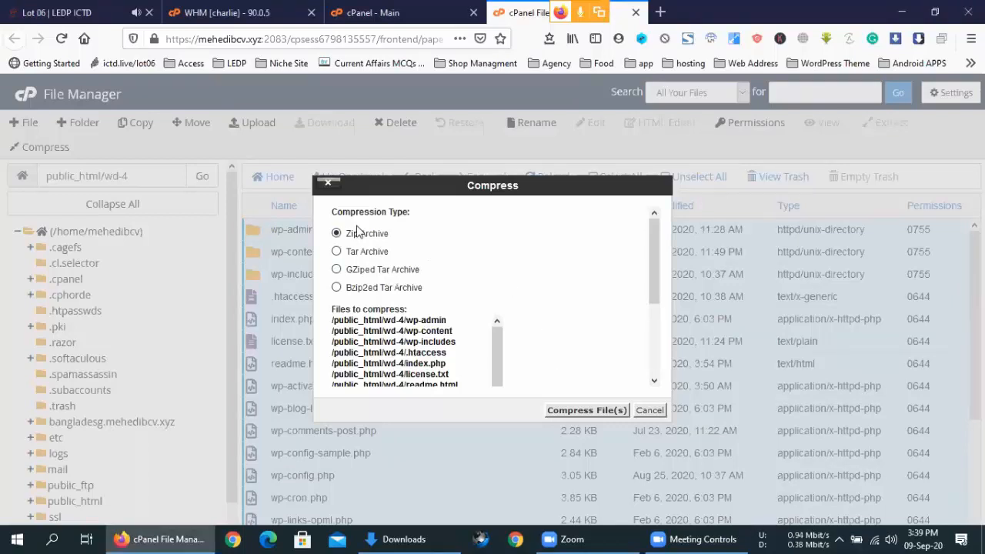
{"action": "left_click", "coordinate": [596, 414]}
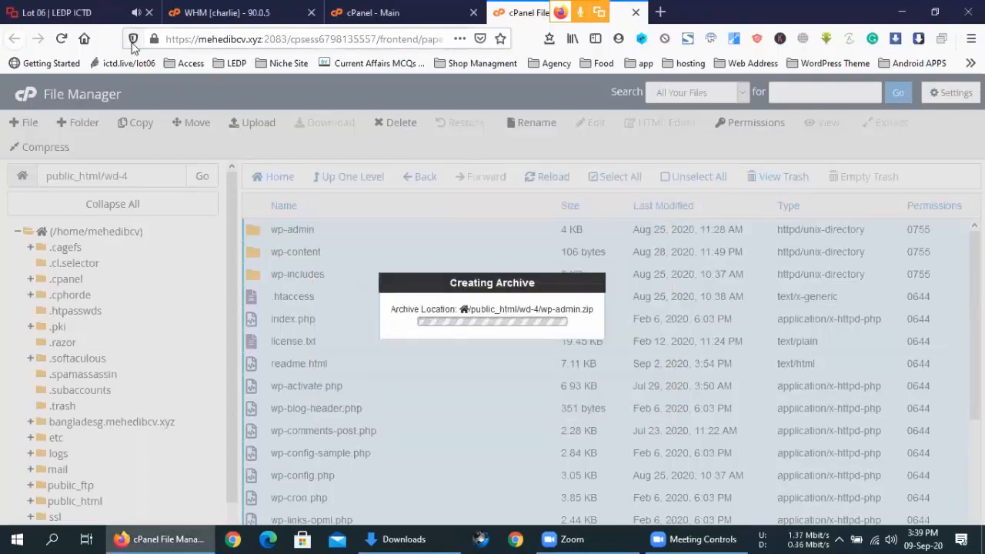
{"action": "left_click", "coordinate": [130, 38]}
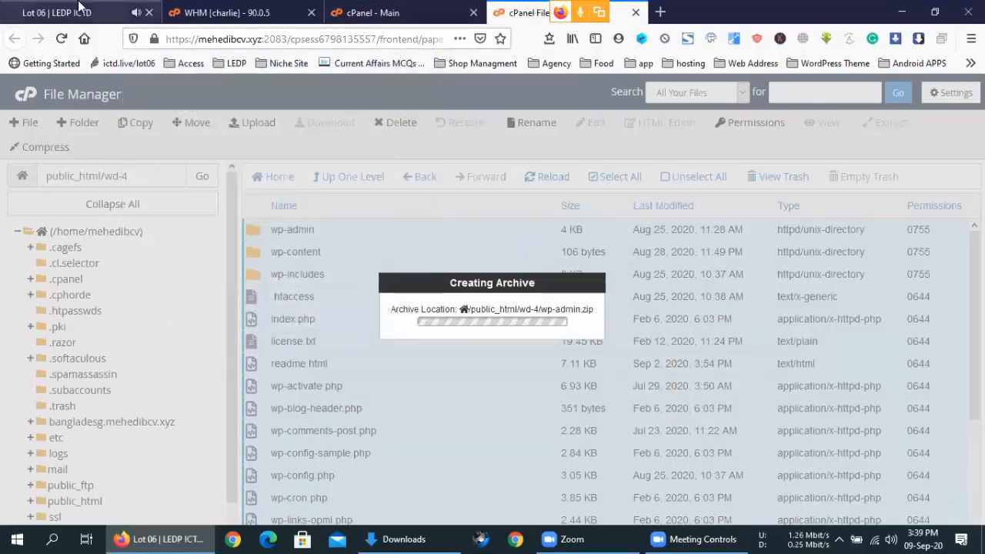
{"action": "left_click", "coordinate": [58, 12]}
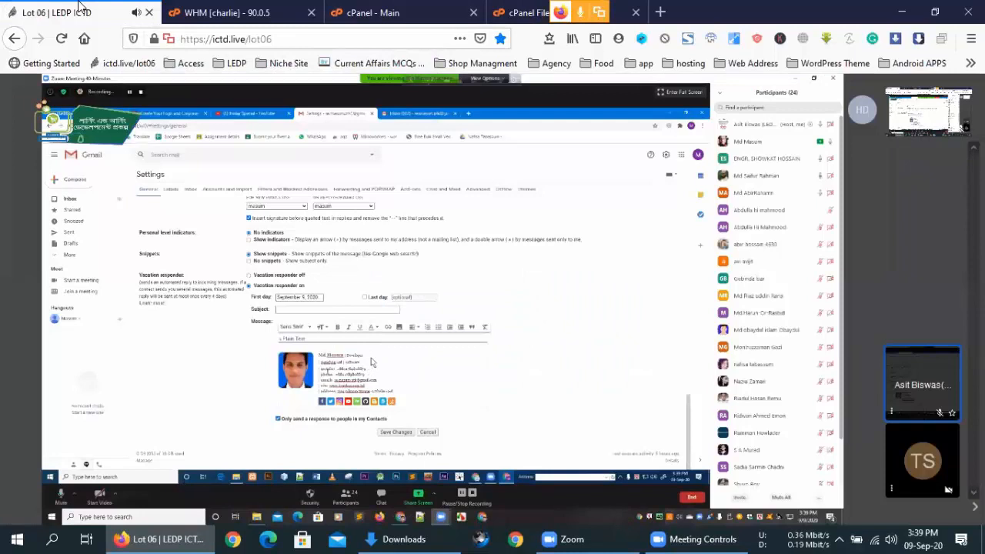
Step: Close the Compression Results and reload the list to show the 101 MB wp-admin.zip
{"action": "left_click", "coordinate": [519, 6]}
{"action": "left_click", "coordinate": [85, 7]}
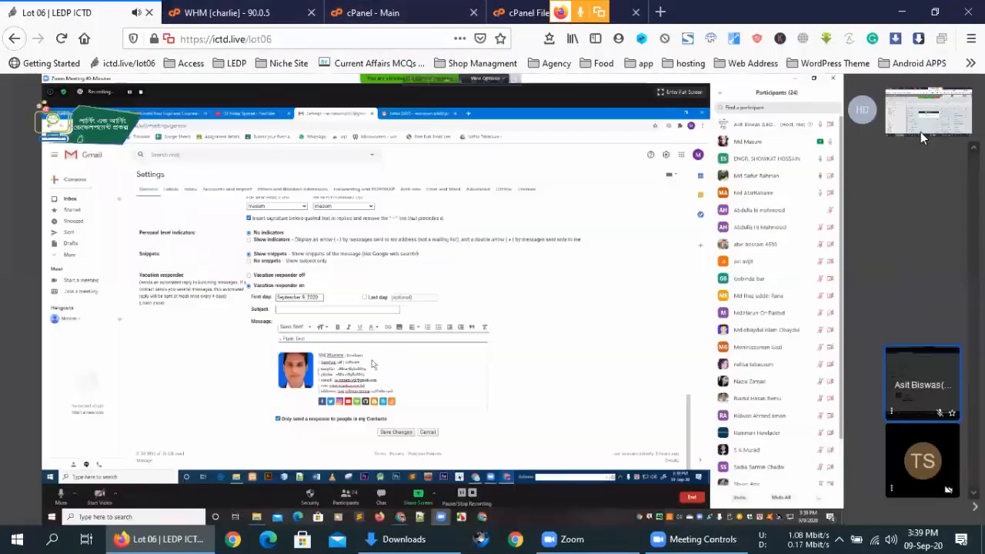
{"action": "left_click", "coordinate": [916, 115]}
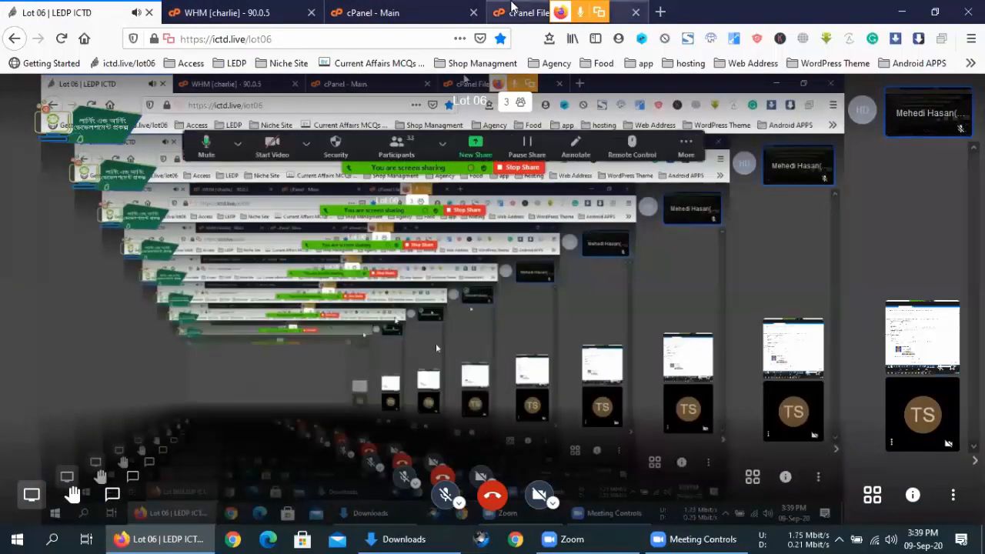
{"action": "left_click", "coordinate": [513, 7]}
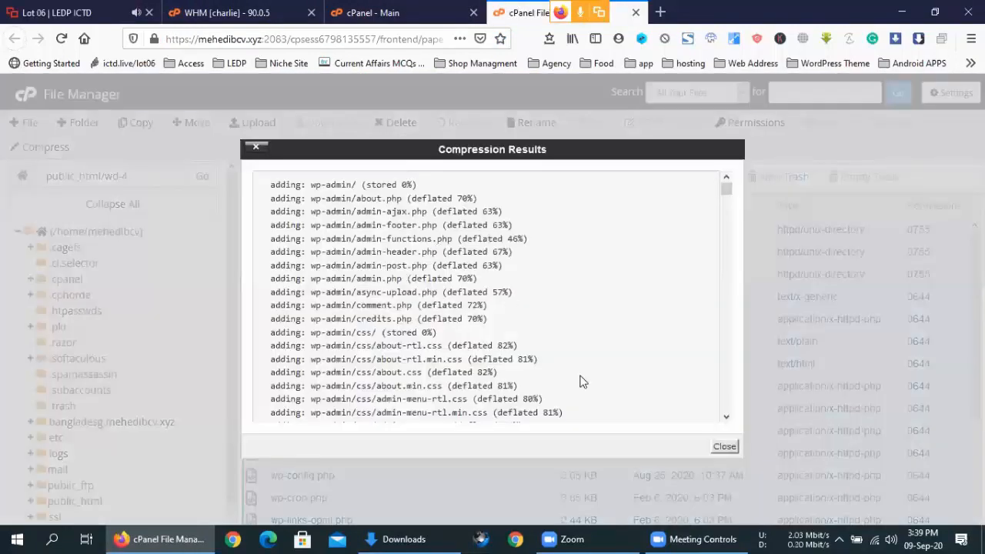
{"action": "left_click", "coordinate": [723, 452]}
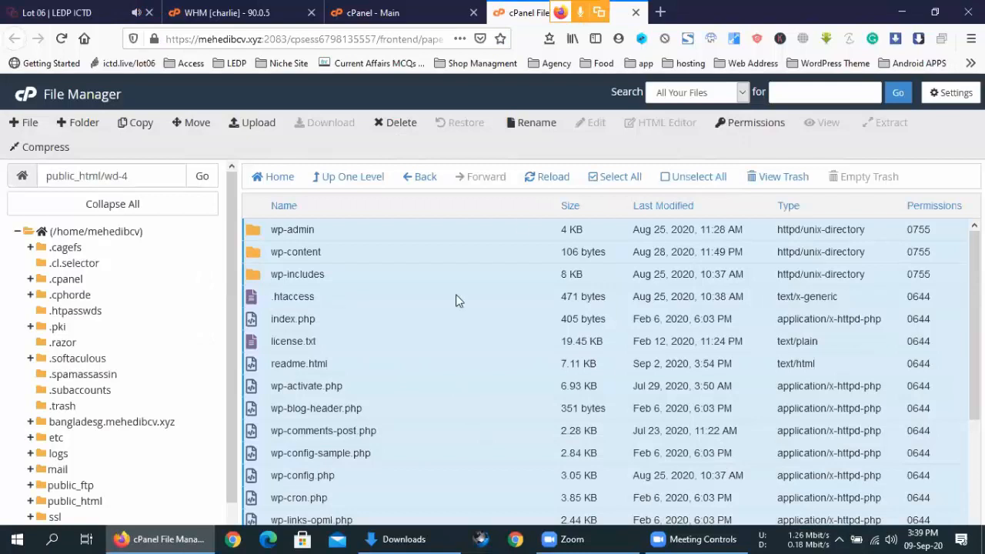
{"action": "left_click", "coordinate": [558, 176]}
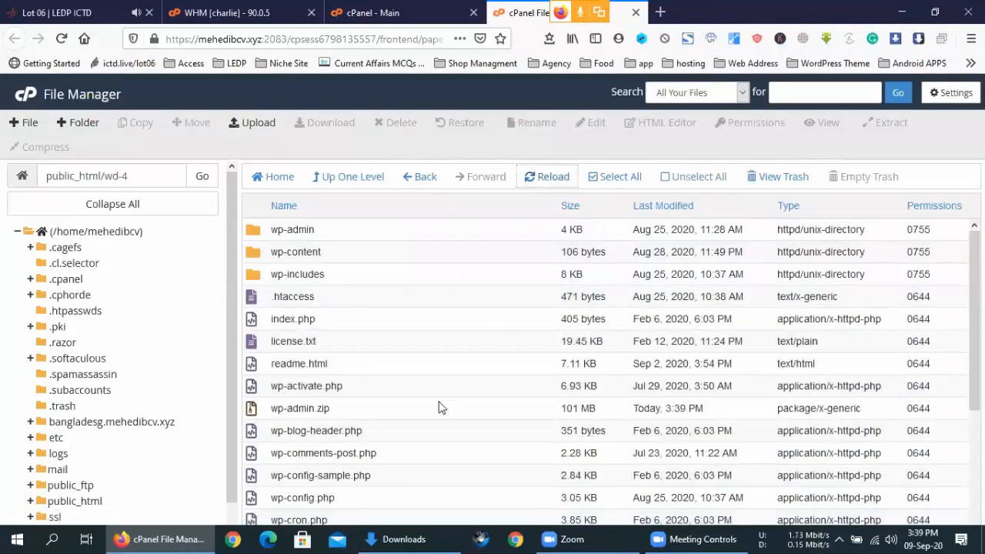
{"action": "scroll", "coordinate": [440, 407], "scroll_direction": "down", "scroll_amount": 4}
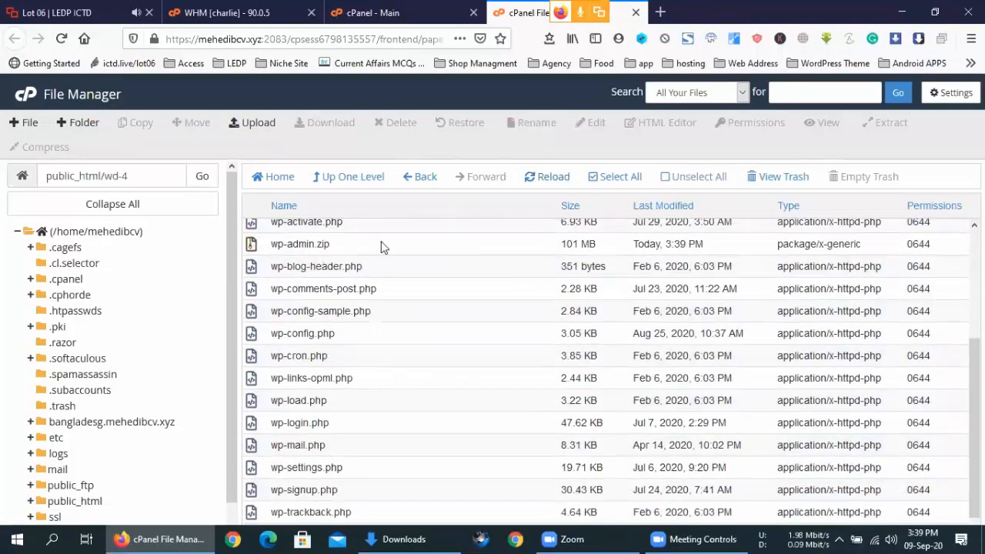
Step: Download wp-admin.zip to the computer from its right-click menu
{"action": "left_click", "coordinate": [399, 244]}
{"action": "right_click", "coordinate": [399, 244]}
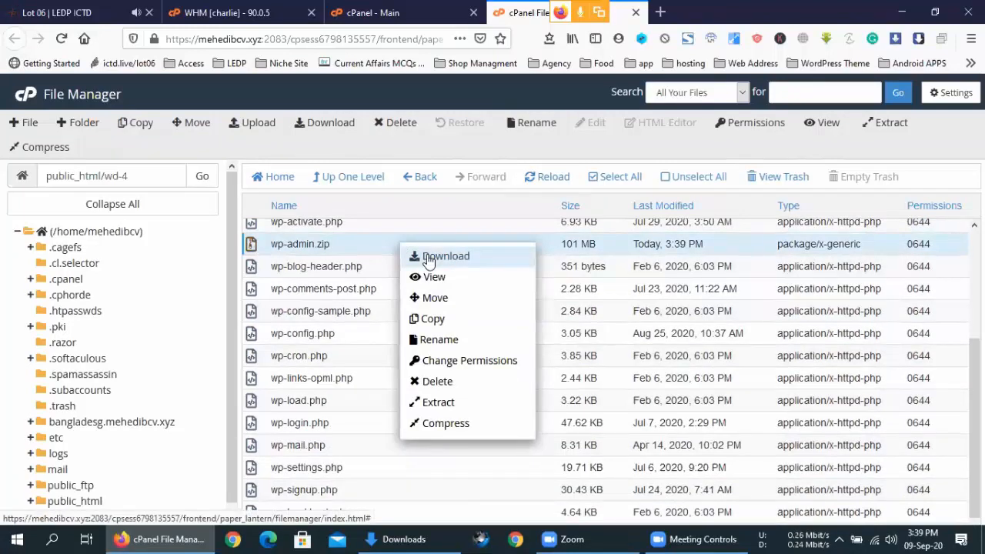
{"action": "left_click", "coordinate": [428, 260]}
{"action": "scroll", "coordinate": [408, 346], "scroll_direction": "up", "scroll_amount": 4}
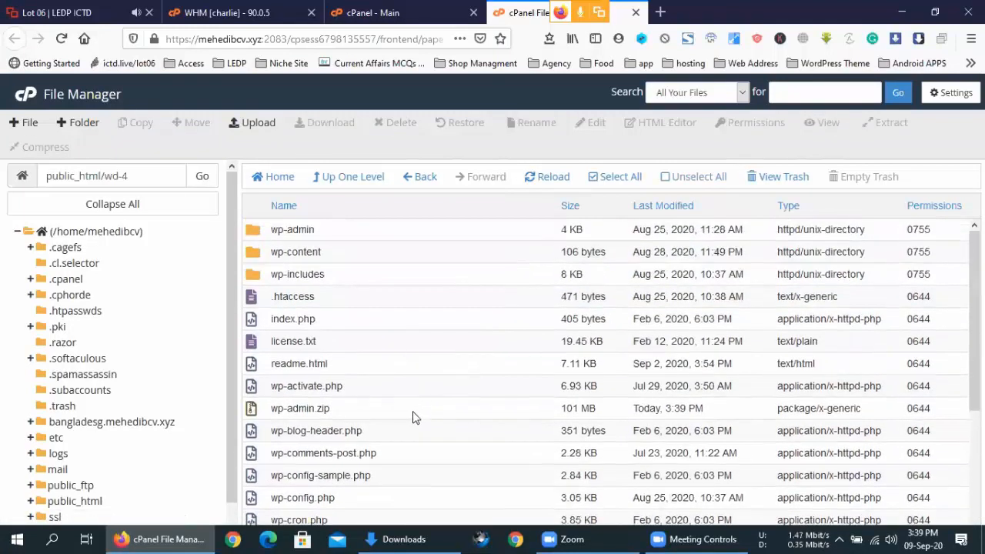
{"action": "right_click", "coordinate": [413, 416]}
{"action": "left_click", "coordinate": [574, 412]}
{"action": "left_click", "coordinate": [477, 416]}
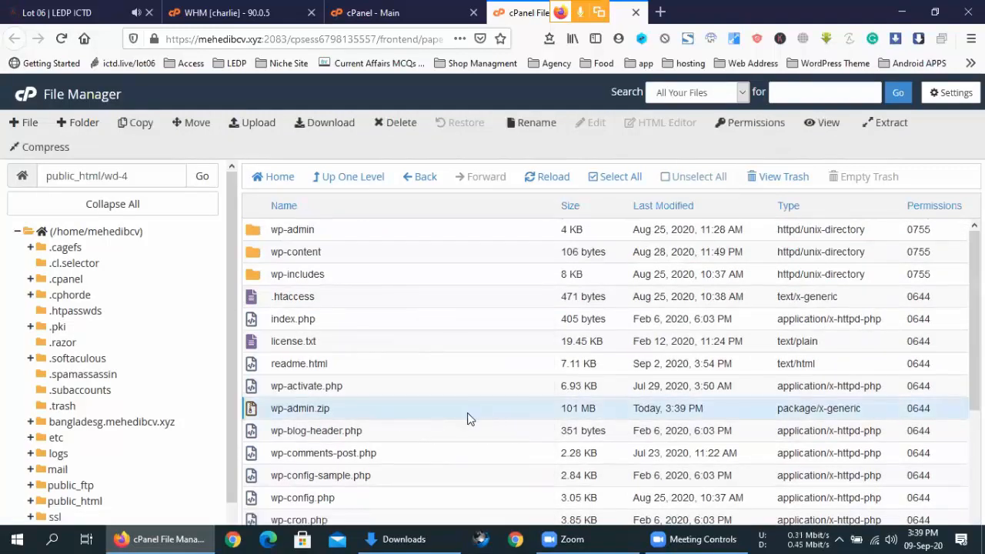
Step: Reselect wp-admin.zip and bring up its file actions menu again
{"action": "left_click", "coordinate": [687, 536]}
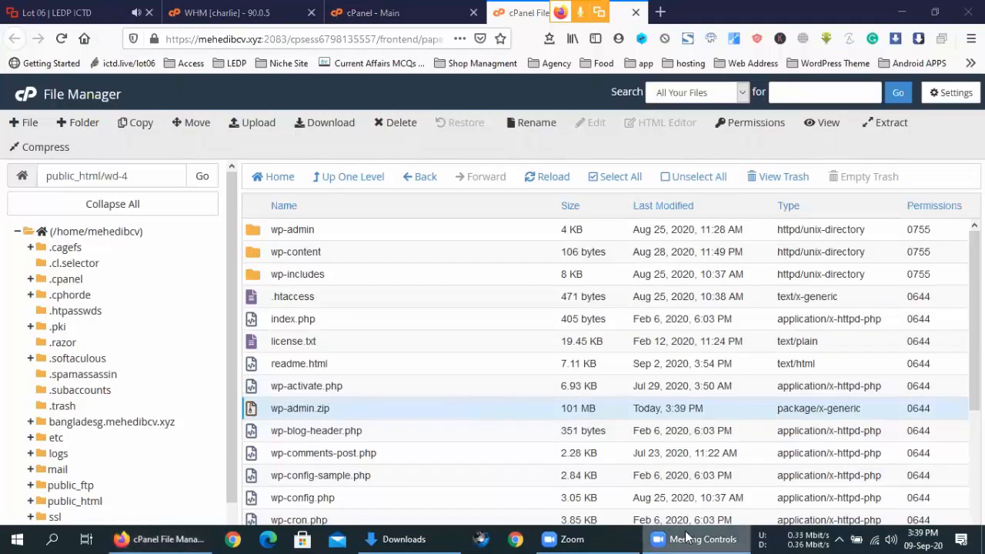
{"action": "right_click", "coordinate": [458, 413]}
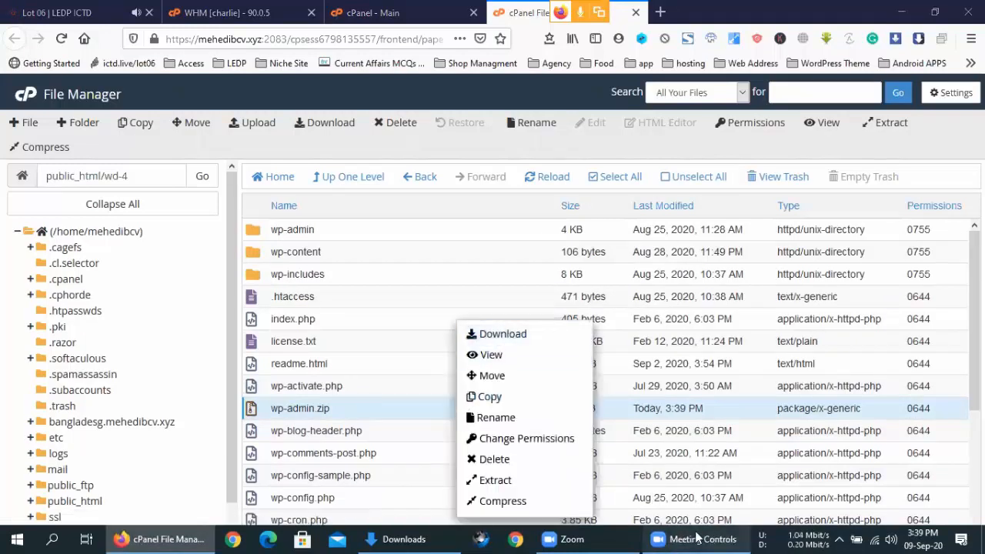
{"action": "left_click", "coordinate": [701, 537]}
{"action": "left_click", "coordinate": [444, 430]}
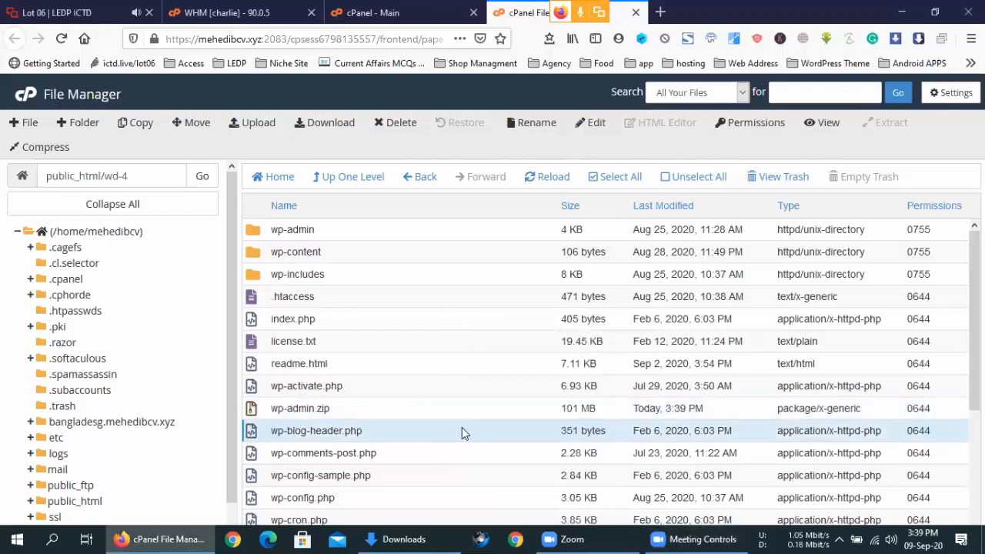
{"action": "left_click", "coordinate": [643, 536]}
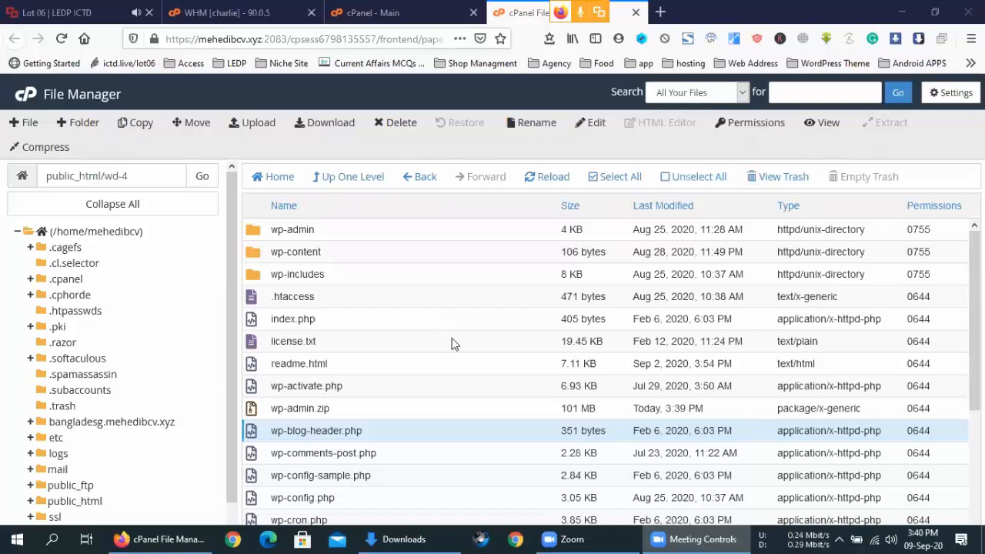
{"action": "left_click", "coordinate": [359, 410]}
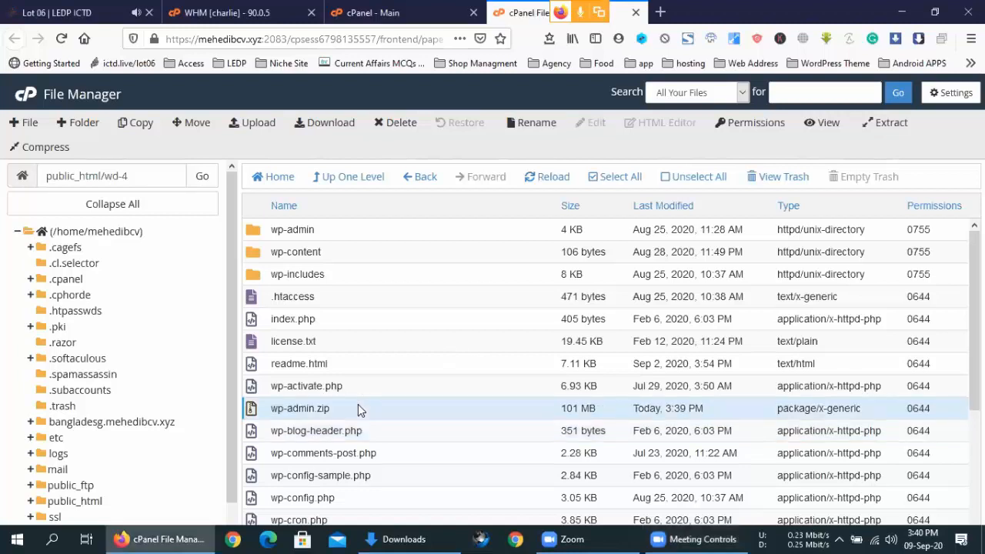
{"action": "right_click", "coordinate": [377, 407]}
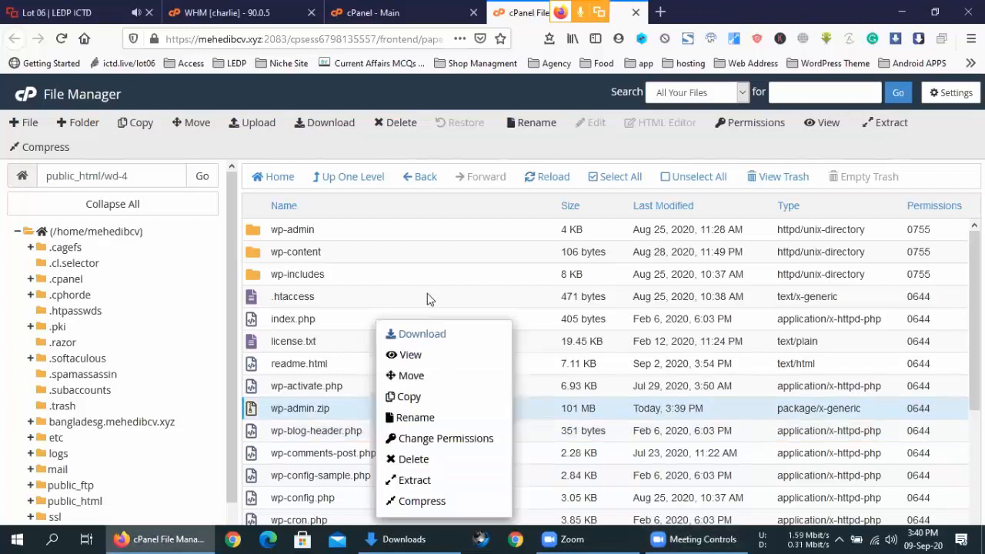
{"action": "scroll", "coordinate": [385, 409], "scroll_direction": "down", "scroll_amount": 3}
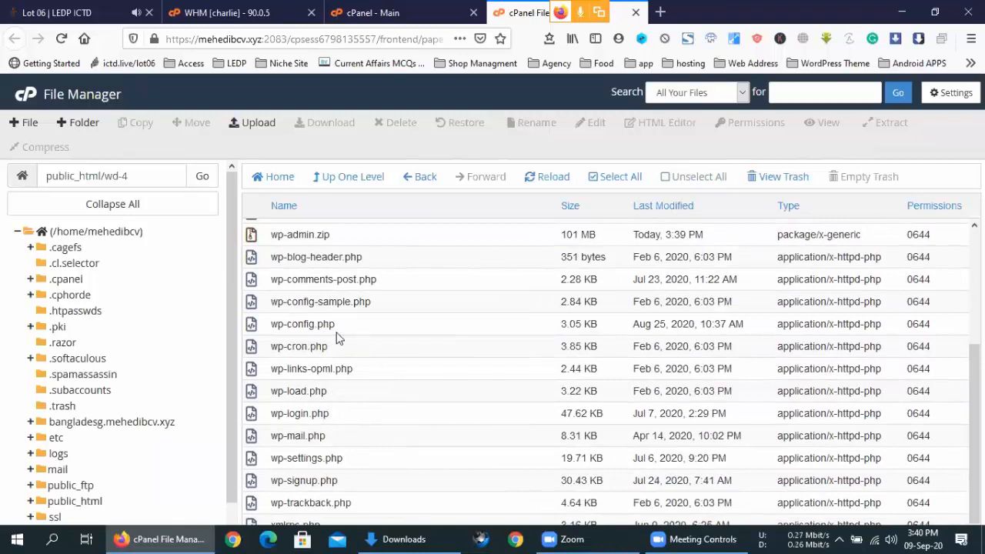
Step: Open wp-config.php in the code editor
{"action": "scroll", "coordinate": [347, 325], "scroll_direction": "up", "scroll_amount": 2}
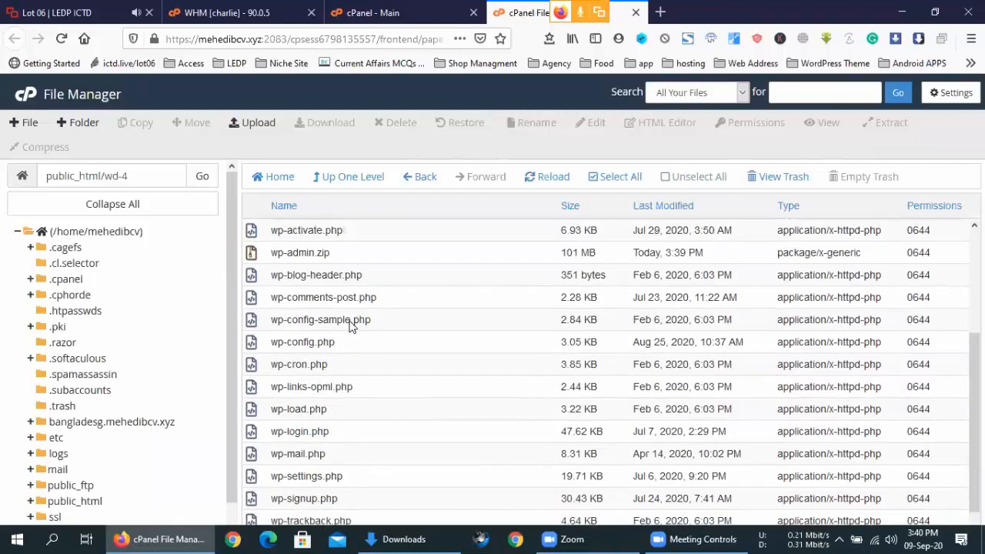
{"action": "right_click", "coordinate": [368, 407]}
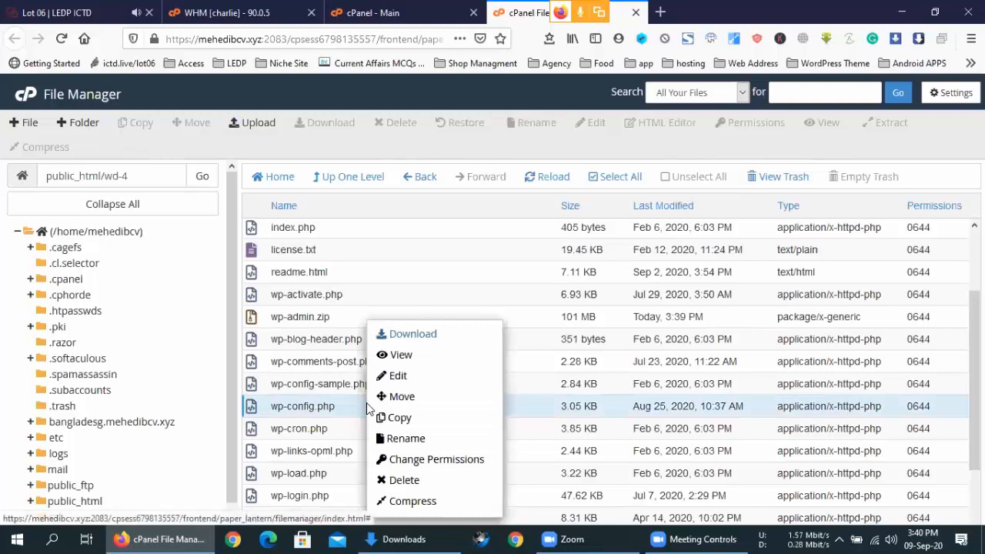
{"action": "left_click", "coordinate": [398, 375]}
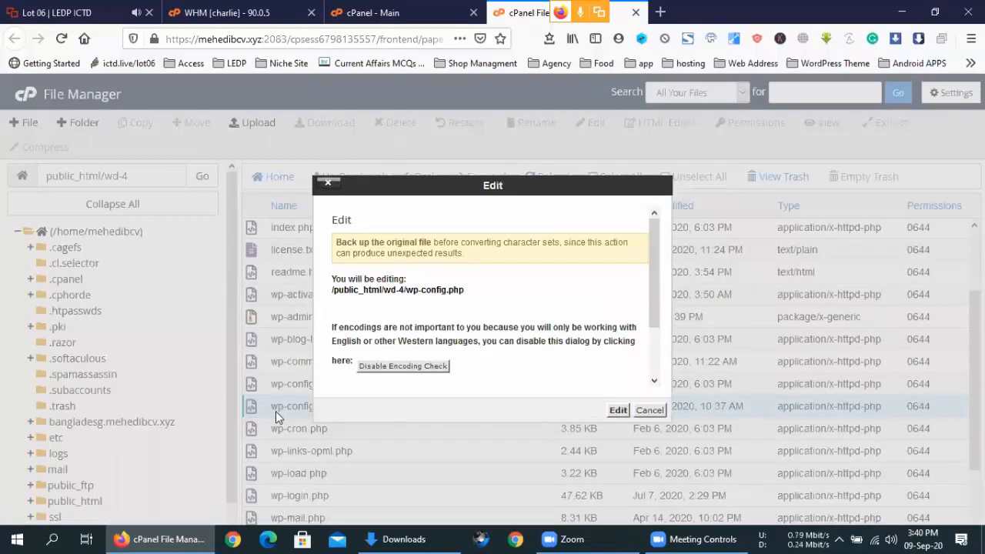
{"action": "left_click", "coordinate": [609, 412]}
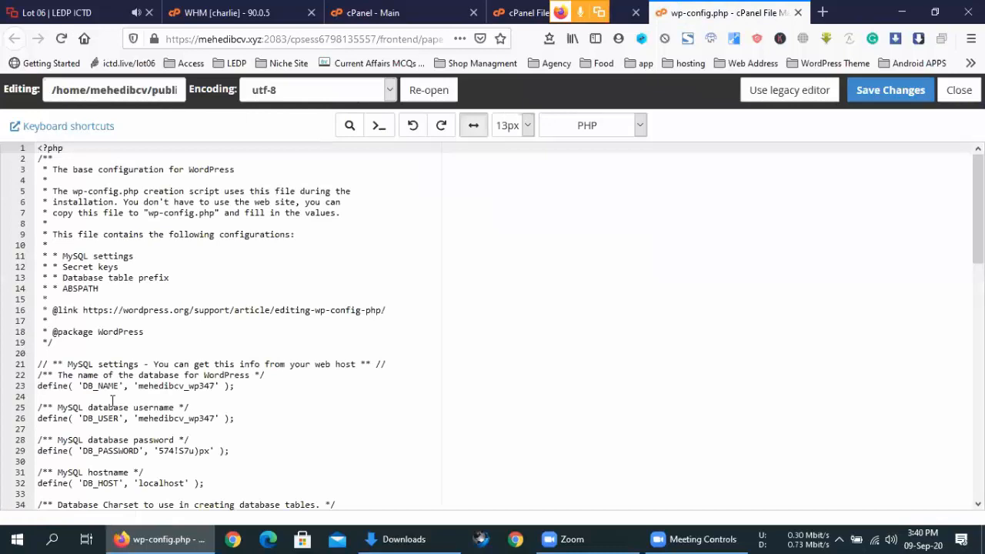
Step: Copy the DB_NAME database name value from line 23
{"action": "left_click_drag", "start_coordinate": [217, 386], "coordinate": [200, 387]}
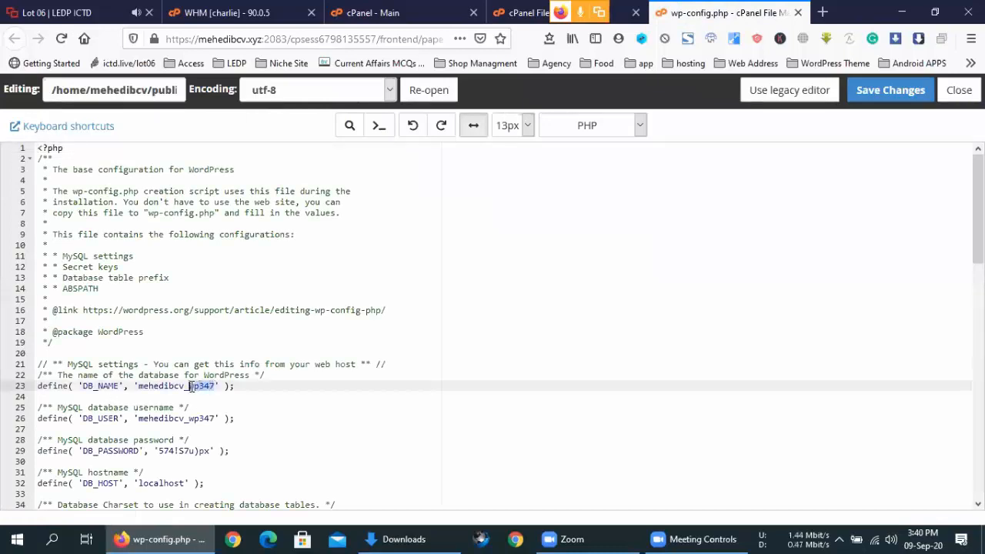
{"action": "left_click", "coordinate": [286, 416]}
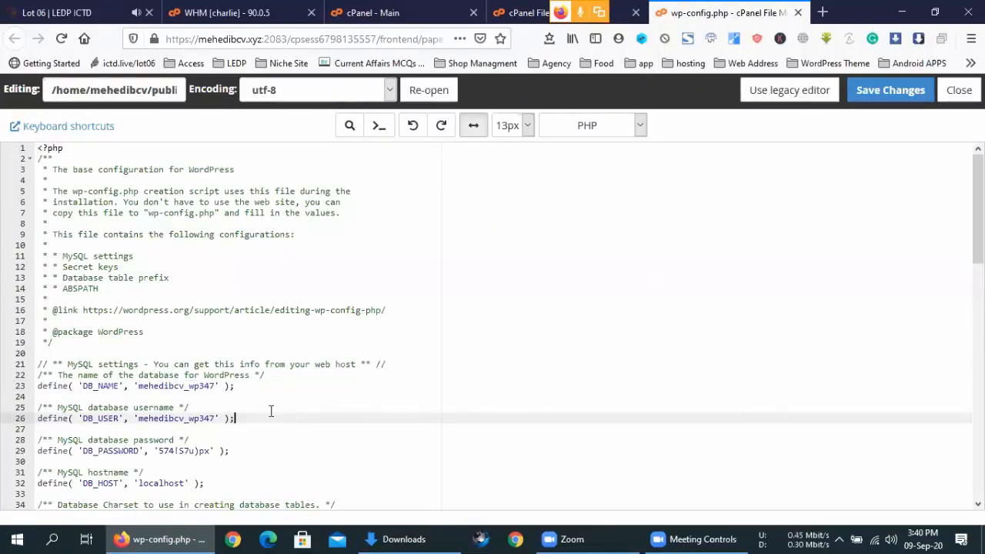
{"action": "left_click_drag", "start_coordinate": [217, 387], "coordinate": [190, 387]}
{"action": "left_click", "coordinate": [190, 387]}
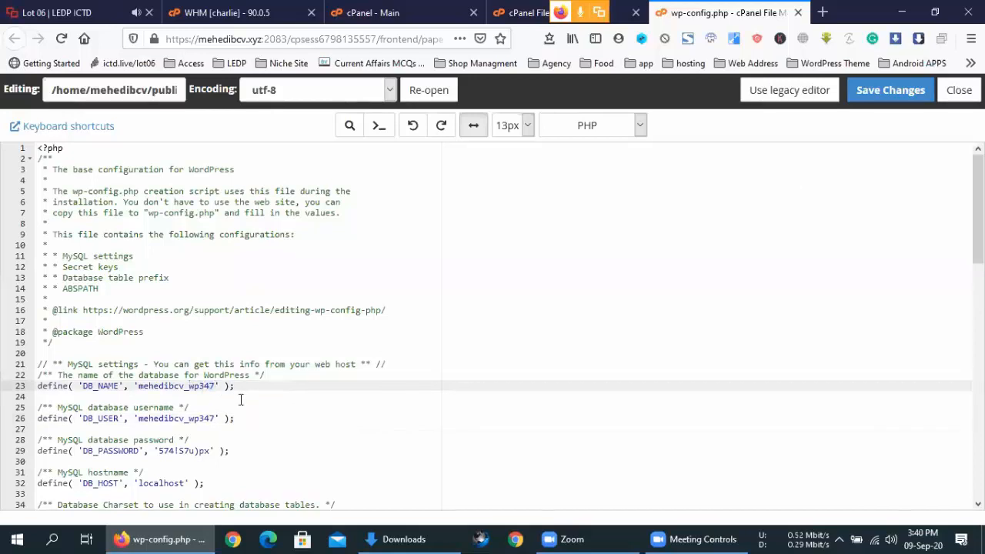
{"action": "mouse_move", "coordinate": [140, 386]}
{"action": "left_mouse_down"}
{"action": "mouse_move", "coordinate": [215, 385]}
{"action": "mouse_move", "coordinate": [139, 386]}
{"action": "left_mouse_up"}
{"action": "right_click", "coordinate": [139, 384]}
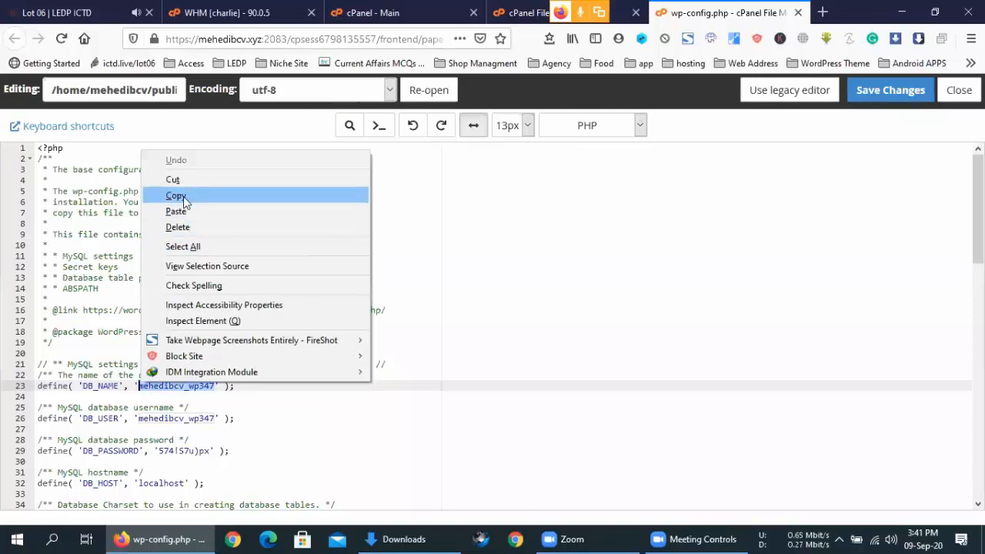
{"action": "left_click", "coordinate": [184, 201]}
{"action": "left_click", "coordinate": [282, 333]}
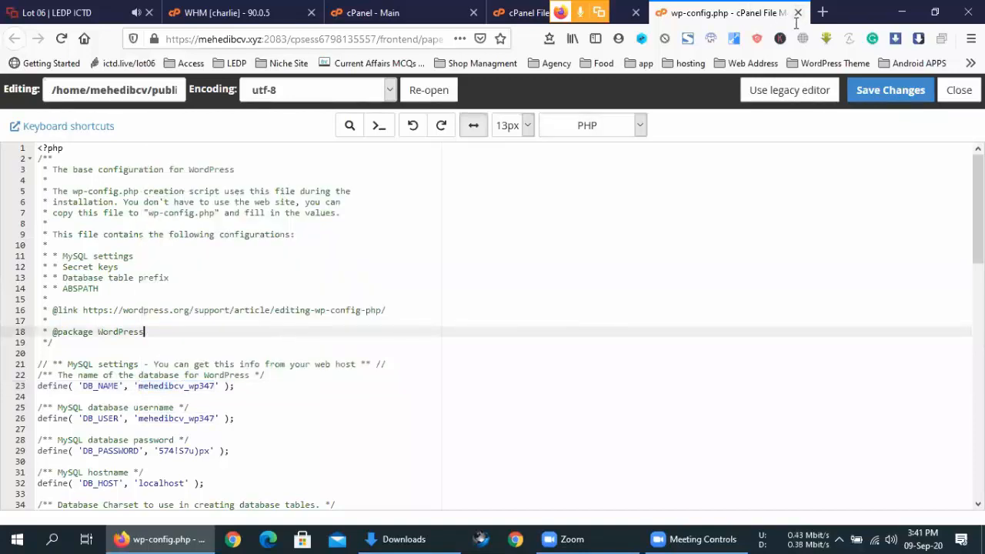
Step: Review the database user and password lines, then close the wp-config.php editor
{"action": "left_click_drag", "start_coordinate": [82, 450], "coordinate": [222, 419]}
{"action": "left_click", "coordinate": [85, 423]}
{"action": "left_click_drag", "start_coordinate": [83, 419], "coordinate": [229, 452]}
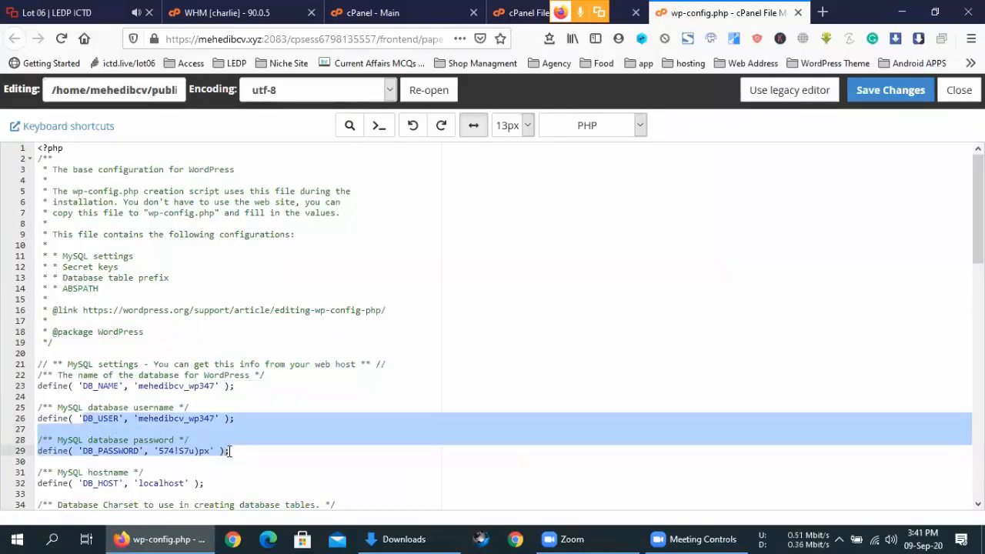
{"action": "left_click", "coordinate": [229, 451]}
{"action": "left_click_drag", "start_coordinate": [138, 385], "coordinate": [217, 386]}
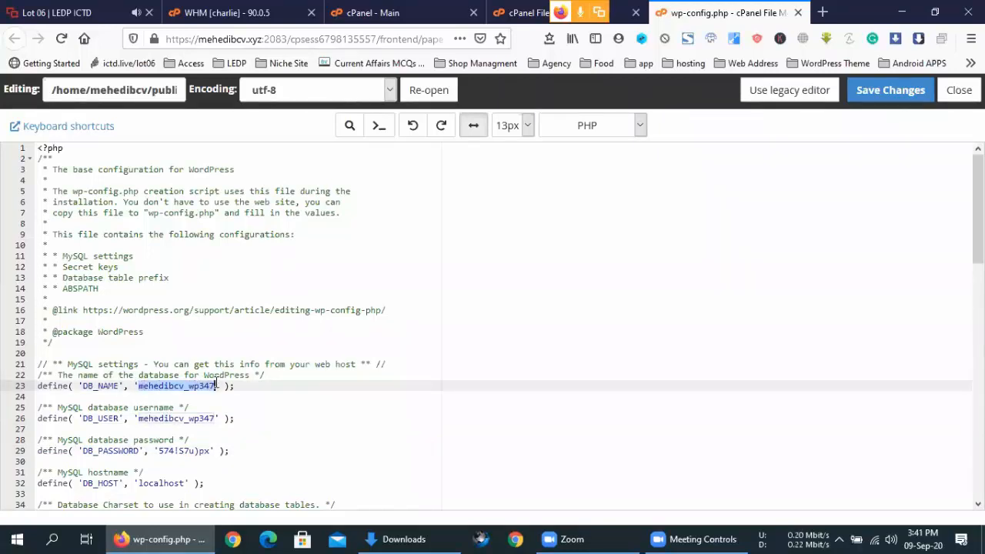
{"action": "left_click", "coordinate": [216, 387]}
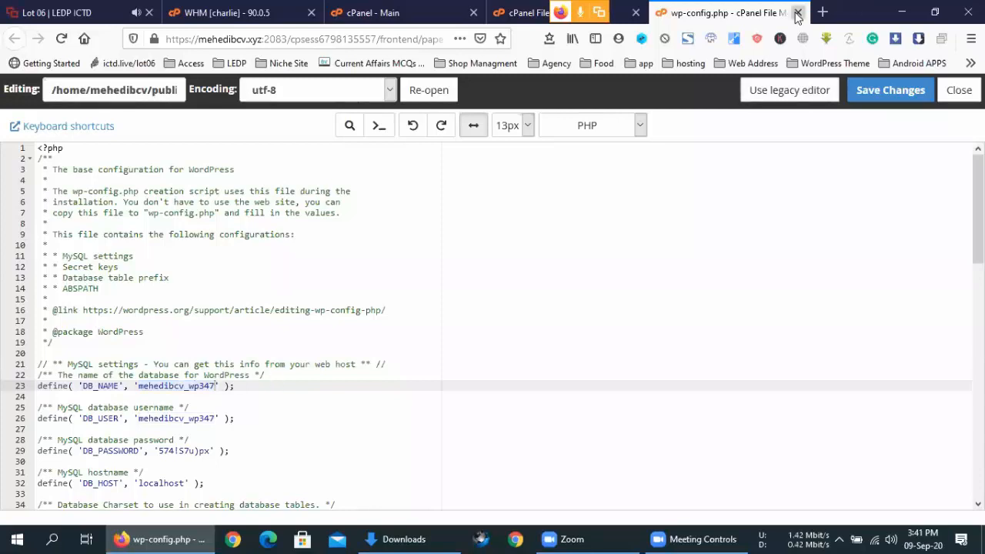
{"action": "left_click", "coordinate": [798, 13]}
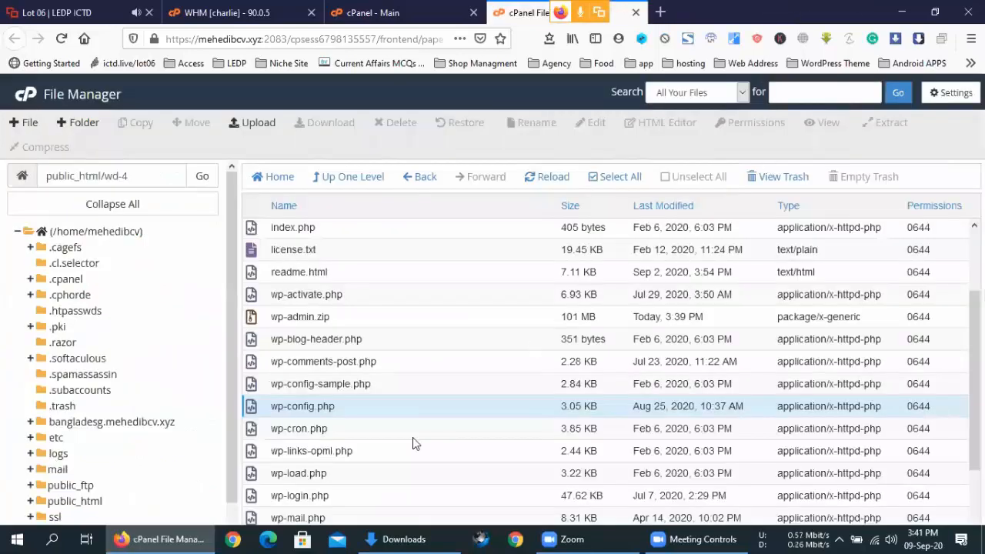
Step: Launch phpMyAdmin from the Databases section of the cPanel Main page
{"action": "left_click", "coordinate": [374, 13]}
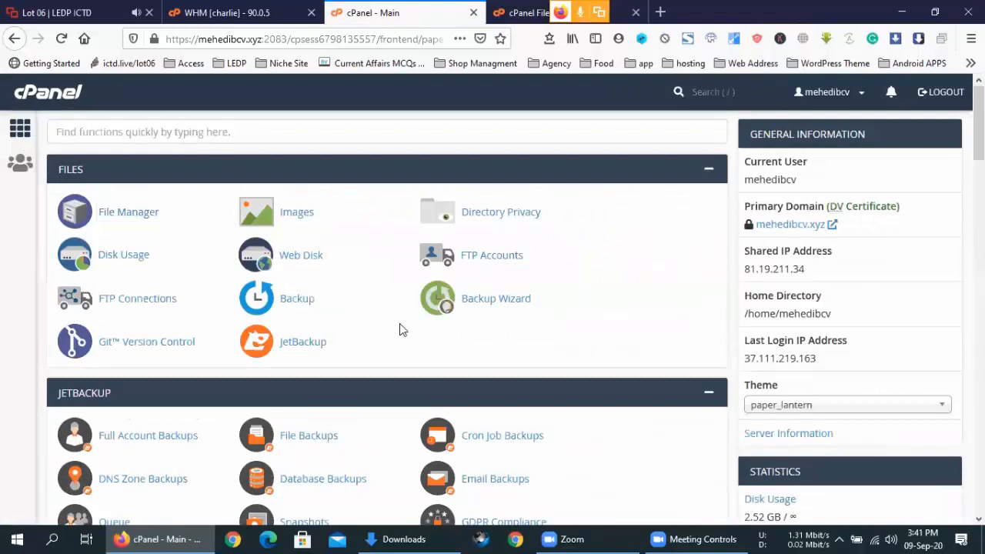
{"action": "scroll", "coordinate": [400, 322], "scroll_direction": "down", "scroll_amount": 6}
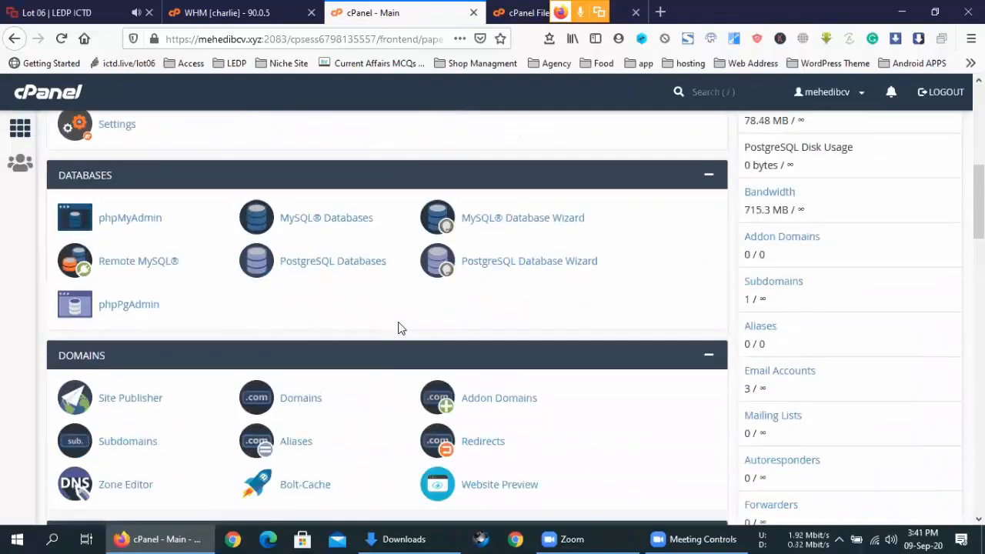
{"action": "left_click", "coordinate": [696, 538]}
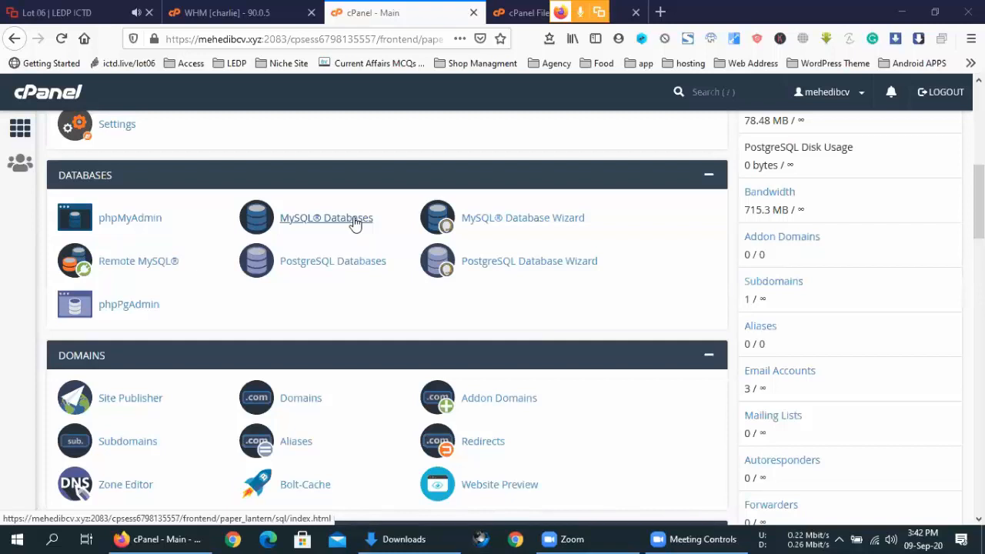
{"action": "scroll", "coordinate": [368, 246], "scroll_direction": "down", "scroll_amount": 7}
{"action": "scroll", "coordinate": [368, 244], "scroll_direction": "up", "scroll_amount": 6}
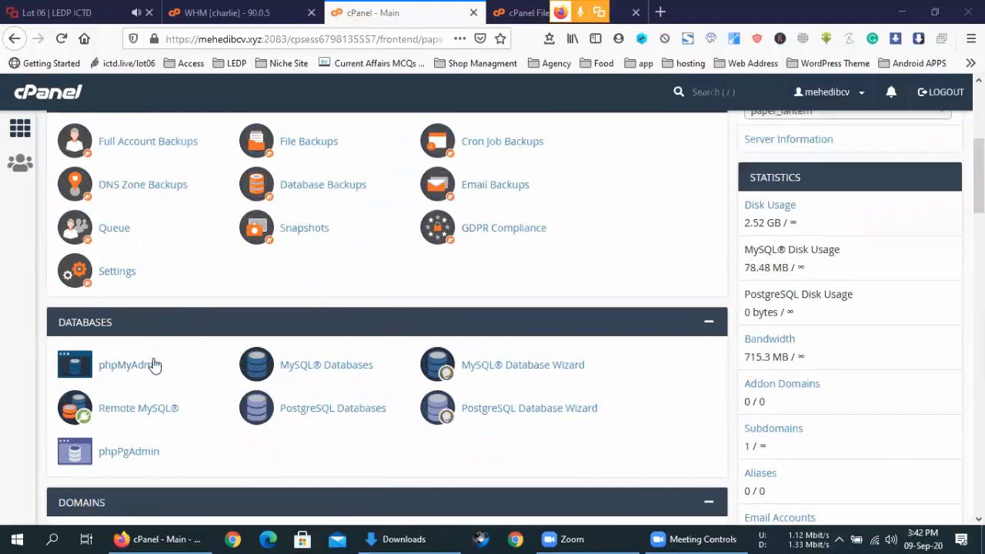
{"action": "left_click", "coordinate": [146, 366]}
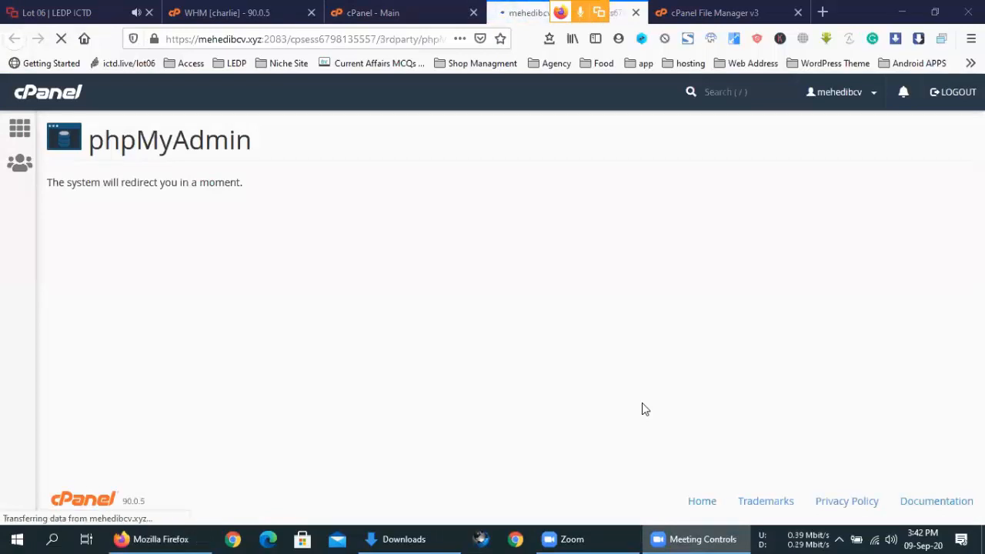
Step: Wait on the phpMyAdmin tab until the MariaDB server home page and databases load
{"action": "left_click", "coordinate": [94, 5]}
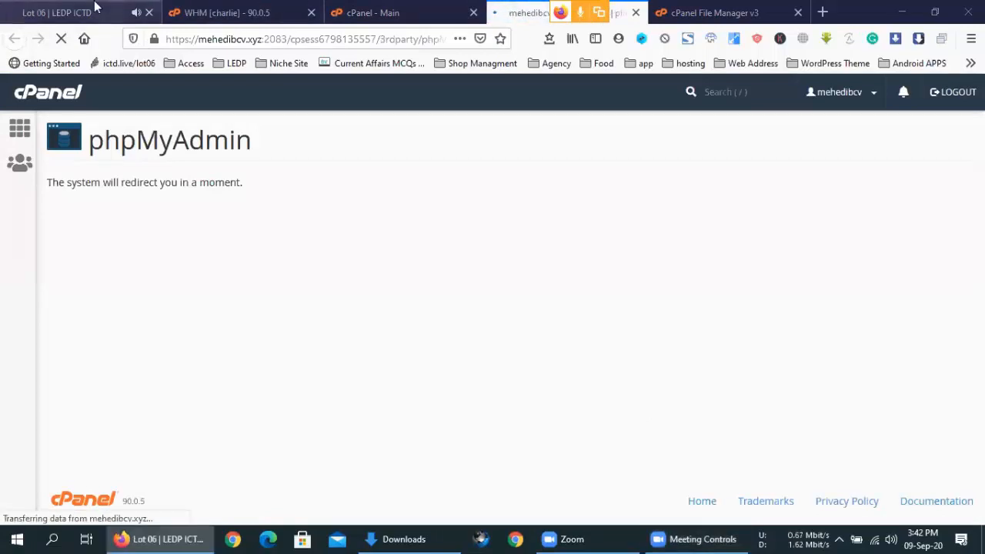
{"action": "left_click", "coordinate": [528, 7]}
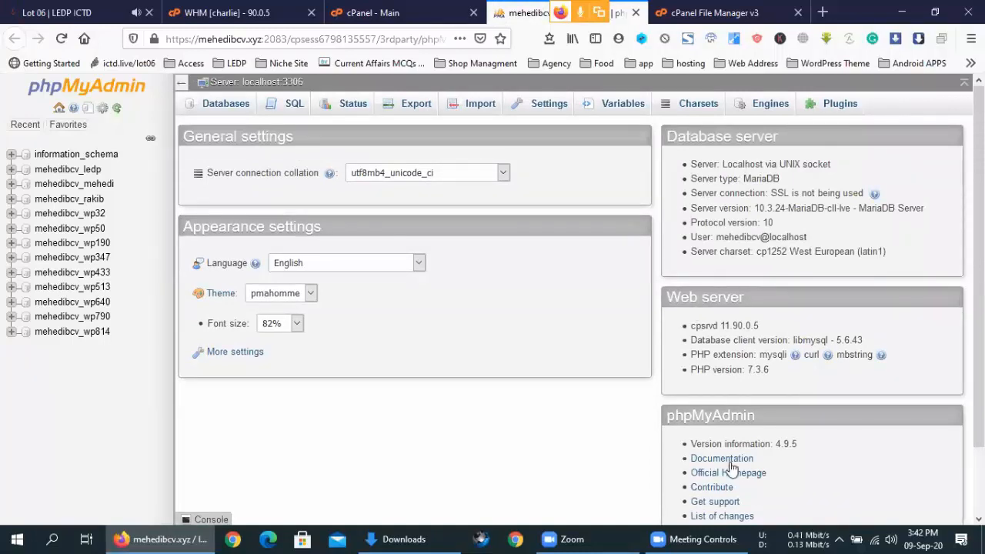
{"action": "left_click", "coordinate": [704, 539]}
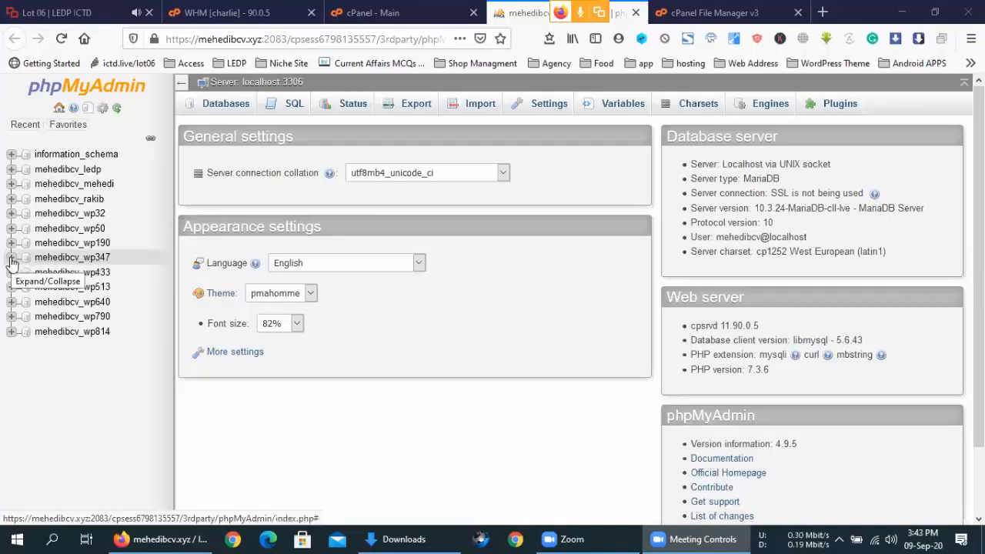
Step: Select the mehedibcv_wp347 database and open its Export page with Quick method and SQL
{"action": "left_click", "coordinate": [69, 261]}
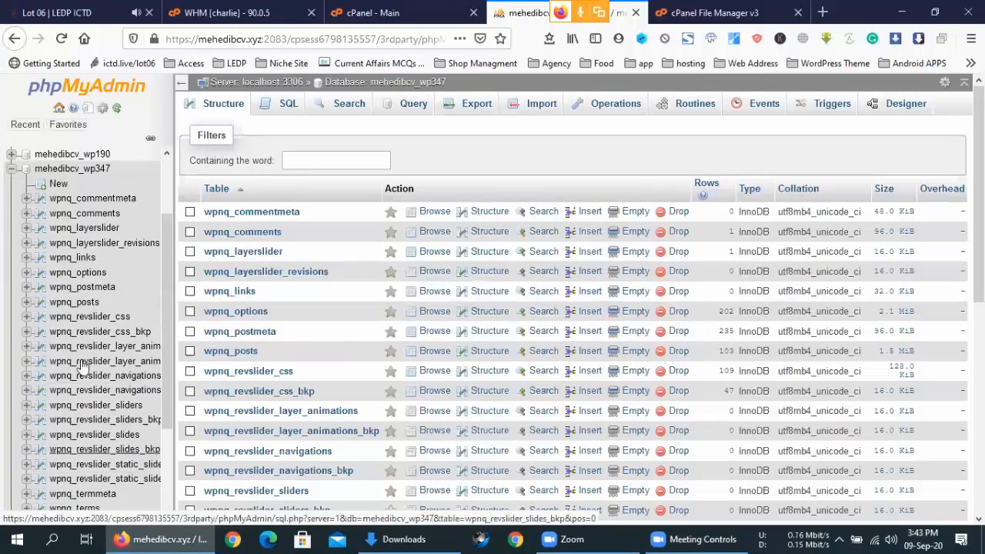
{"action": "scroll", "coordinate": [55, 316], "scroll_direction": "down", "scroll_amount": 3}
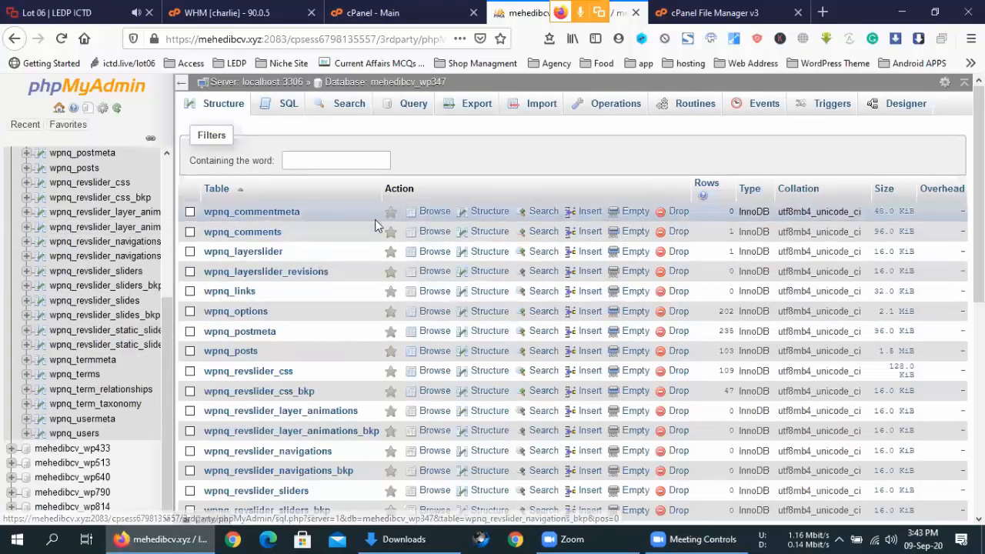
{"action": "scroll", "coordinate": [147, 307], "scroll_direction": "up", "scroll_amount": 3}
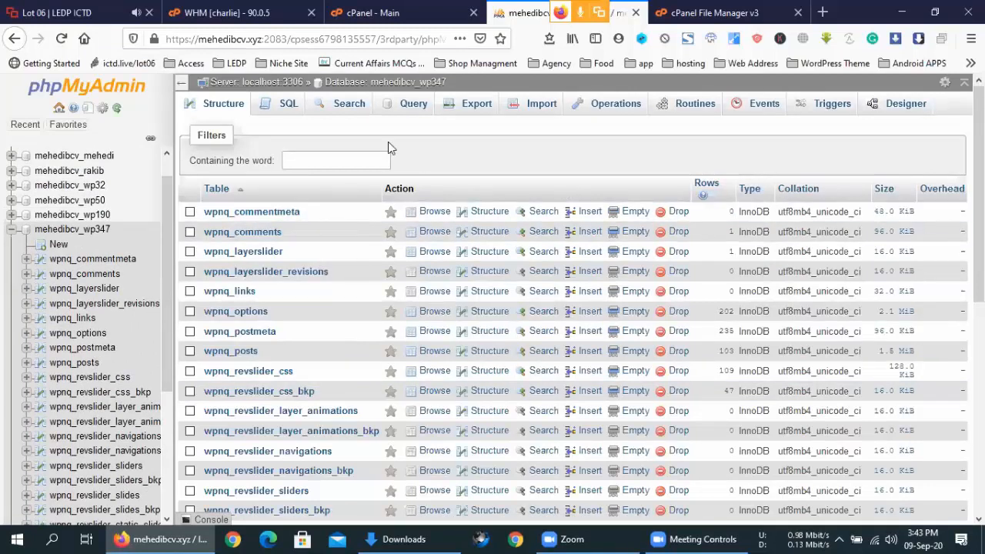
{"action": "left_click", "coordinate": [464, 116]}
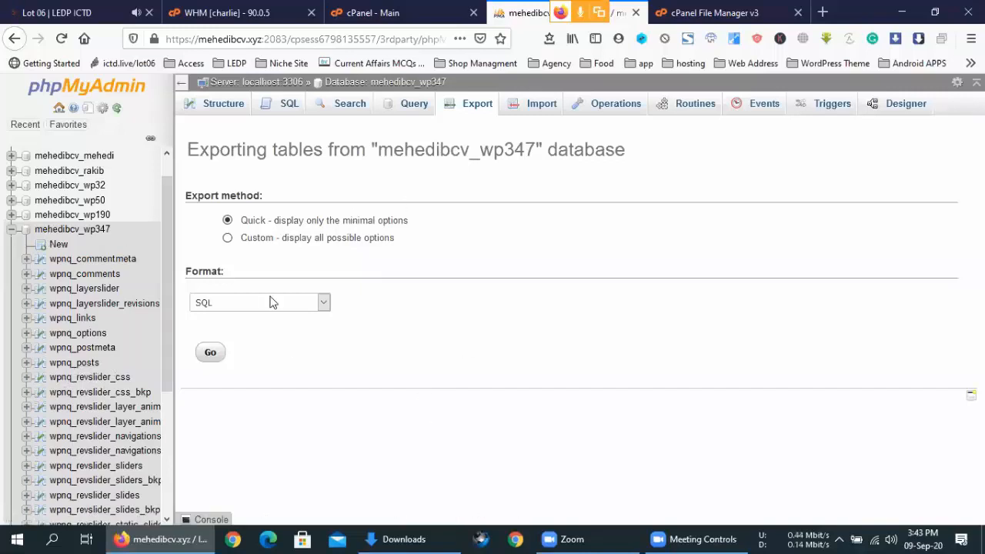
Step: Export the wp347 database using the Quick method in SQL format
{"action": "left_click", "coordinate": [663, 538]}
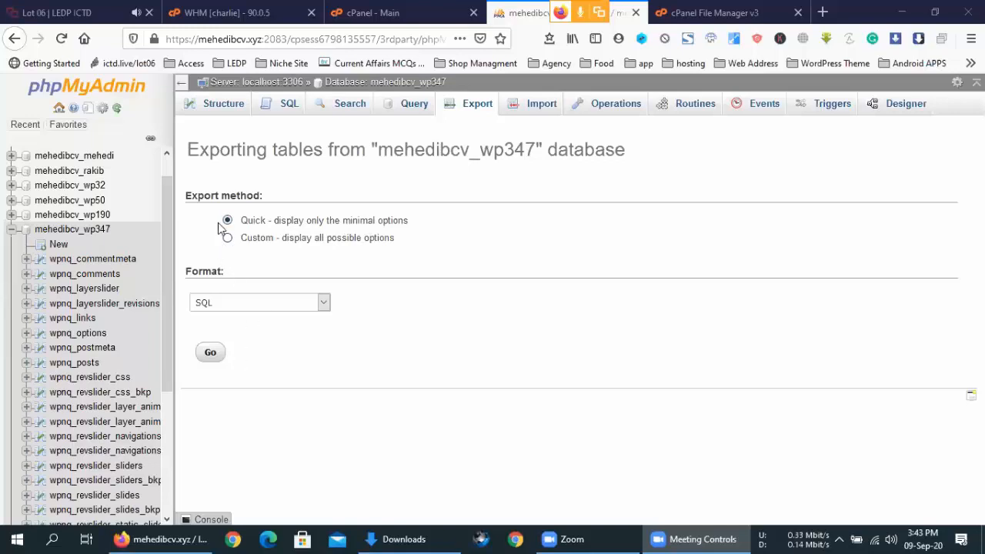
{"action": "left_click", "coordinate": [271, 305]}
{"action": "left_click", "coordinate": [271, 304]}
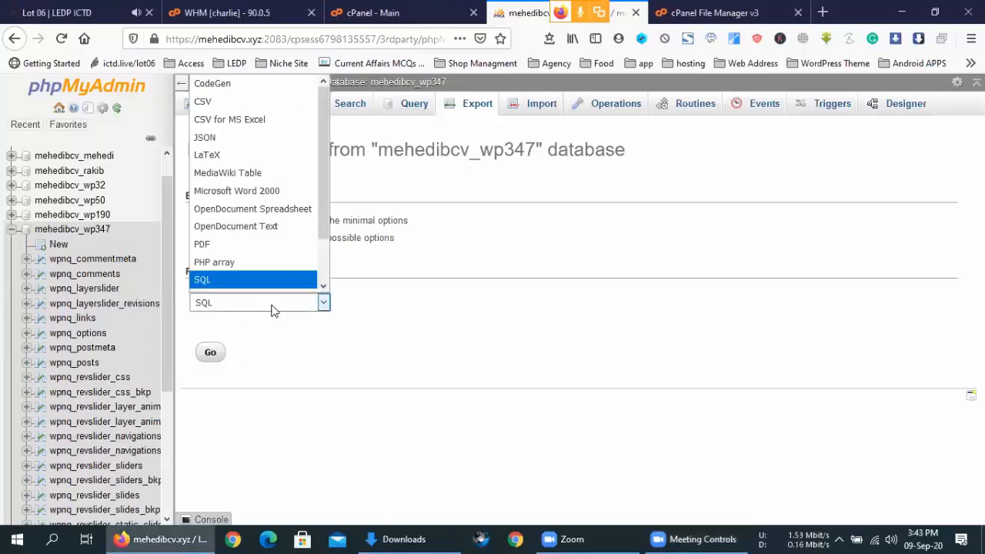
{"action": "left_click", "coordinate": [231, 265]}
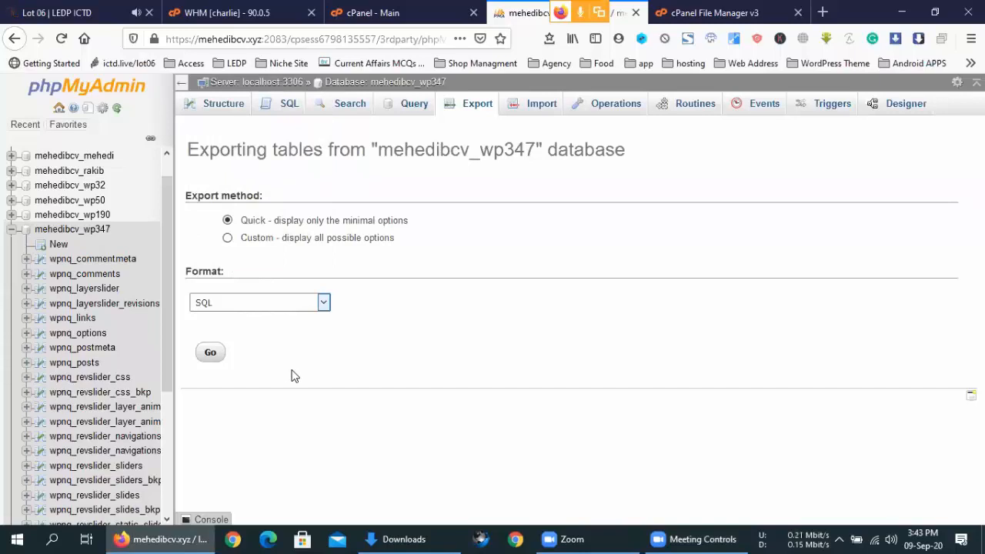
{"action": "left_click", "coordinate": [210, 354]}
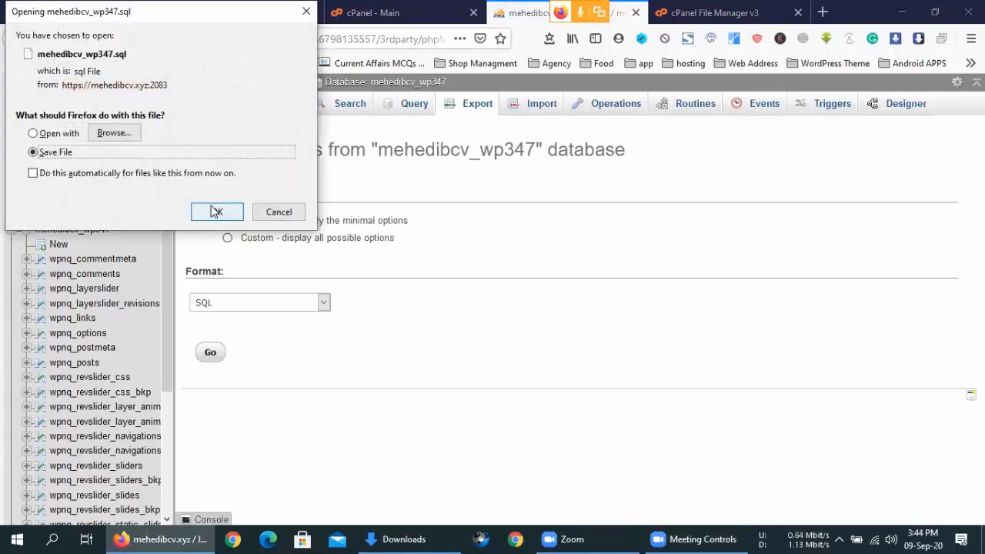
Step: Save the mehedibcv_wp347.sql download and close the phpMyAdmin and File Manager tabs
{"action": "left_click", "coordinate": [216, 211]}
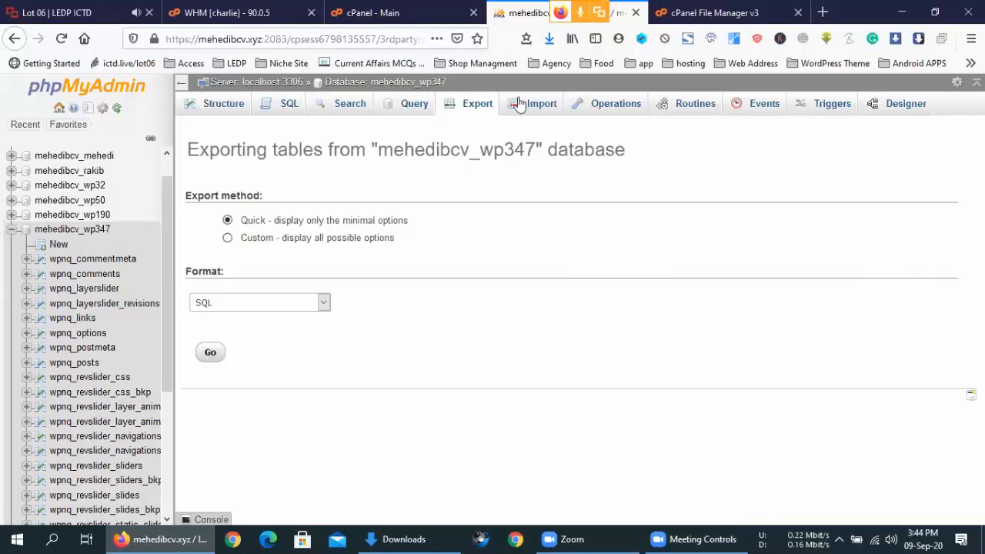
{"action": "left_click", "coordinate": [636, 12]}
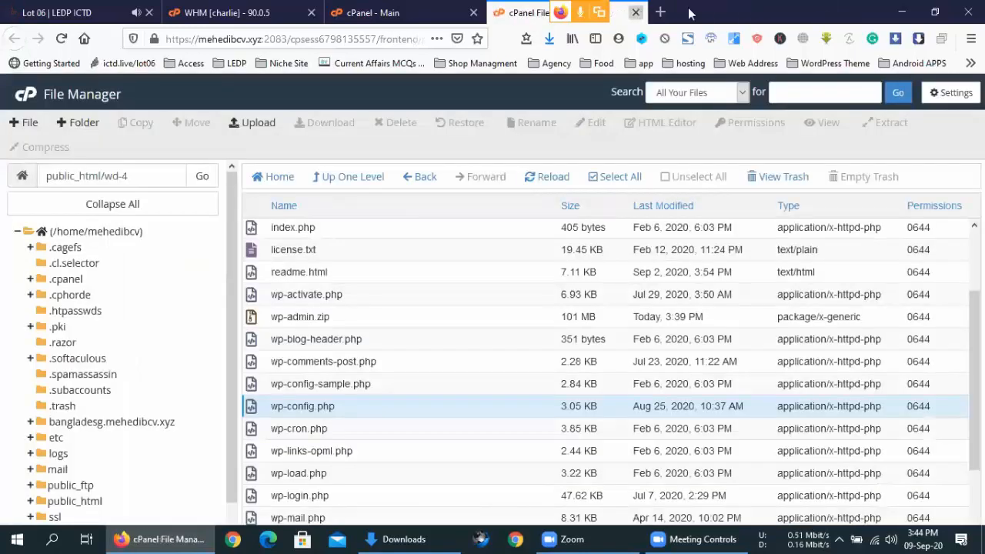
{"action": "left_click", "coordinate": [635, 12]}
Step: Minimize Firefox and open the zipped public_html folder from the desktop
{"action": "left_click", "coordinate": [905, 9]}
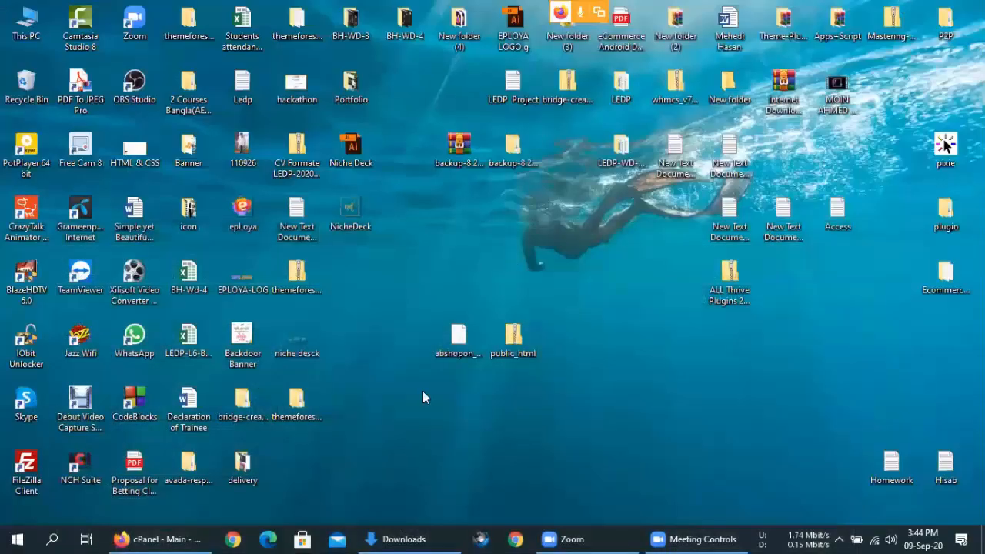
{"action": "left_click", "coordinate": [444, 355]}
{"action": "left_click", "coordinate": [469, 368]}
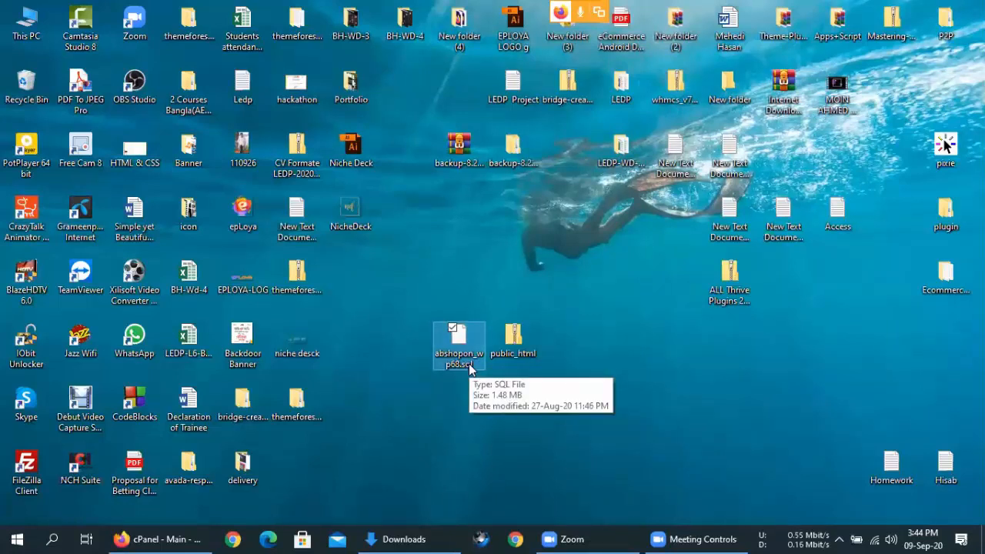
{"action": "left_click", "coordinate": [483, 402]}
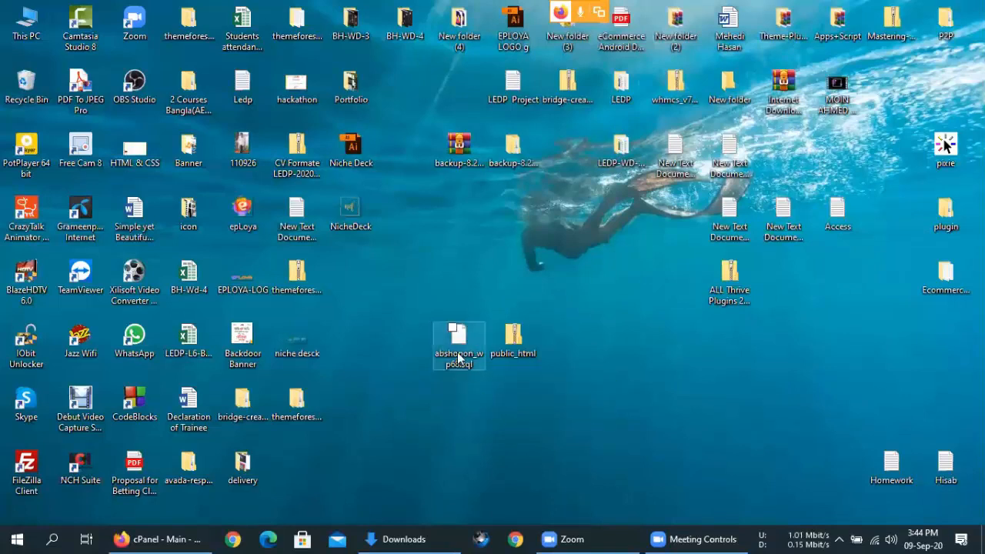
{"action": "left_click", "coordinate": [521, 342]}
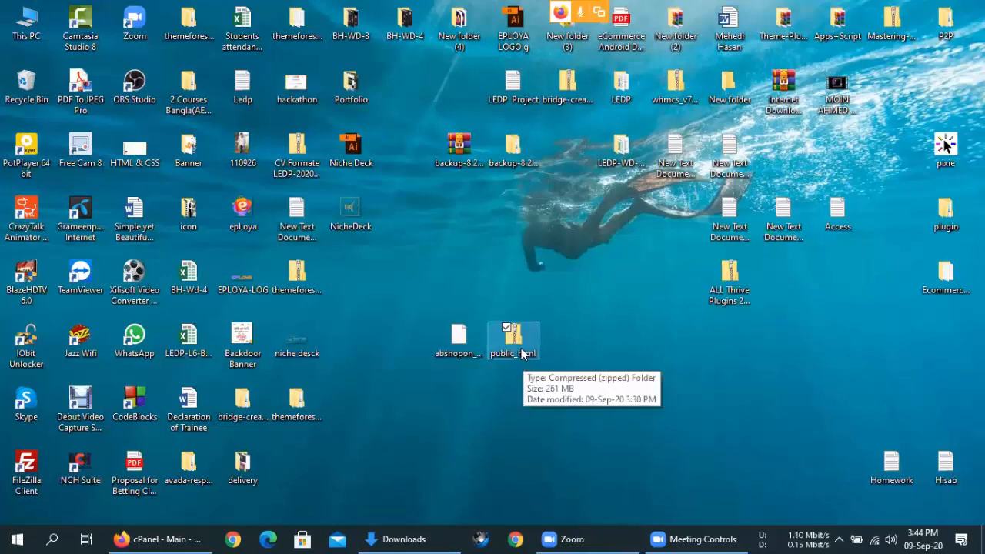
{"action": "double_click", "coordinate": [521, 352]}
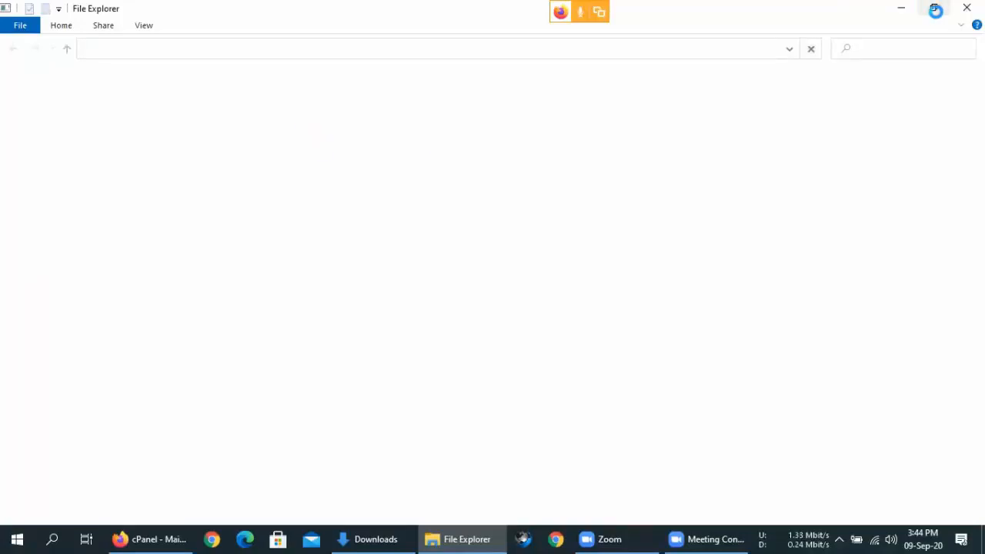
Step: Close the empty File Explorer window, scroll to the top of cPanel home, then minimize Firefox again
{"action": "left_click", "coordinate": [966, 10]}
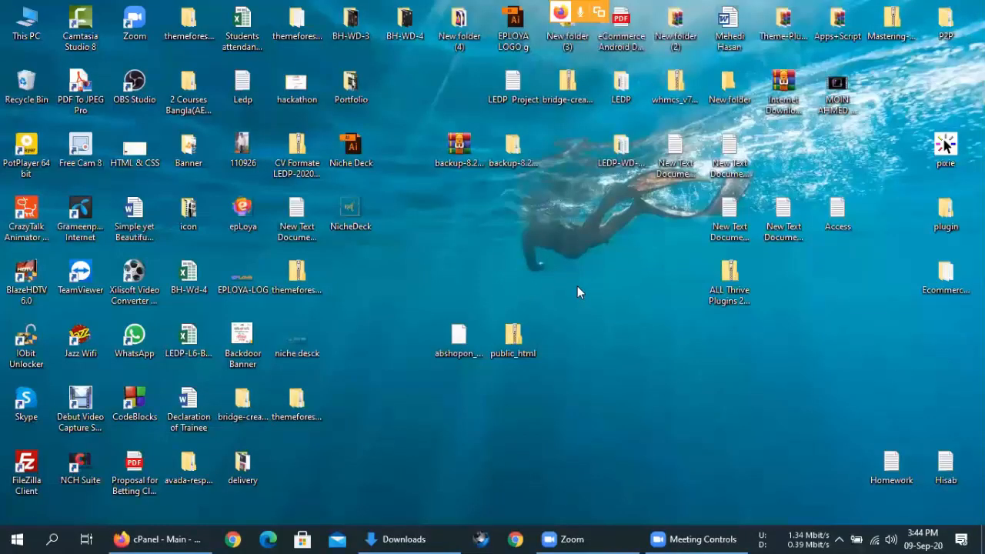
{"action": "left_click", "coordinate": [189, 538]}
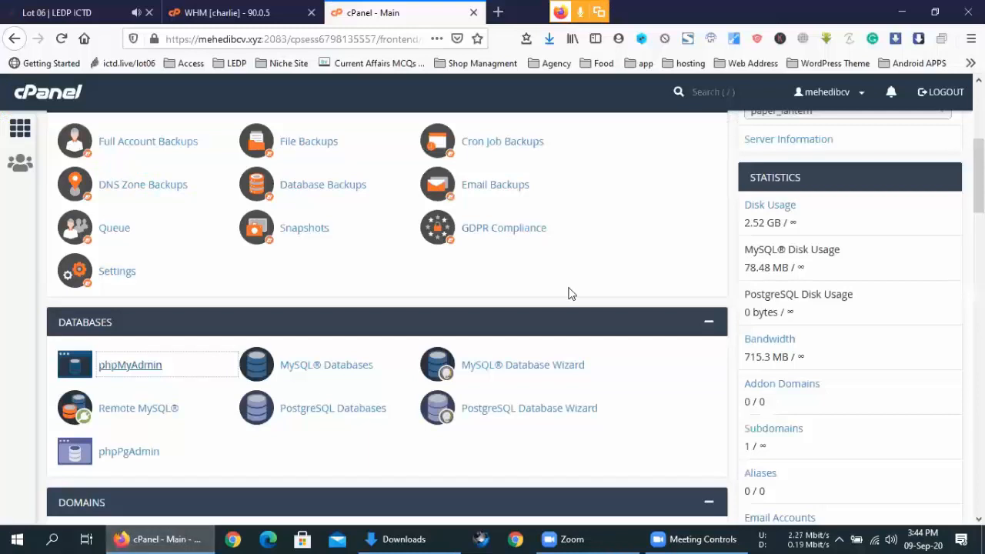
{"action": "scroll", "coordinate": [569, 294], "scroll_direction": "up", "scroll_amount": 3}
{"action": "scroll", "coordinate": [569, 294], "scroll_direction": "up", "scroll_amount": 3}
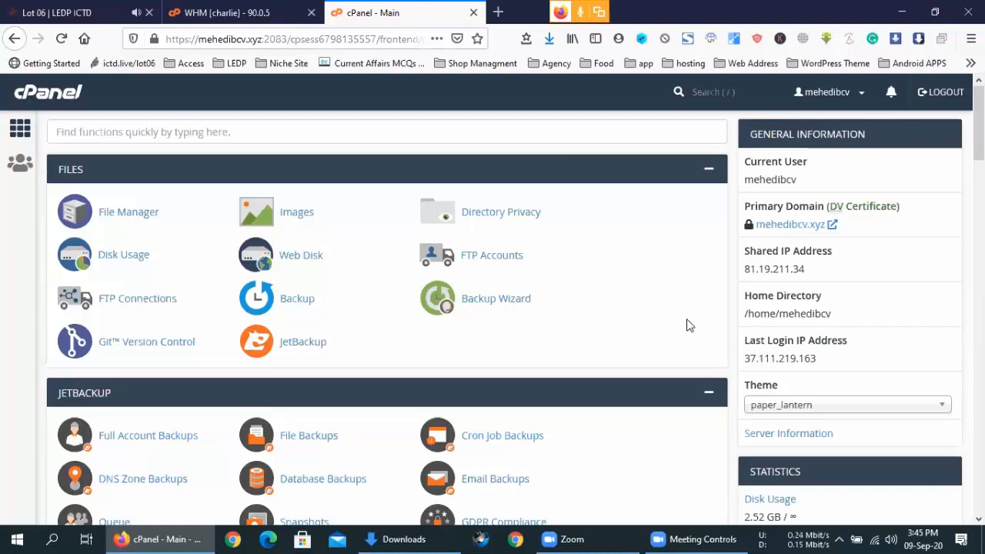
{"action": "left_click", "coordinate": [902, 12]}
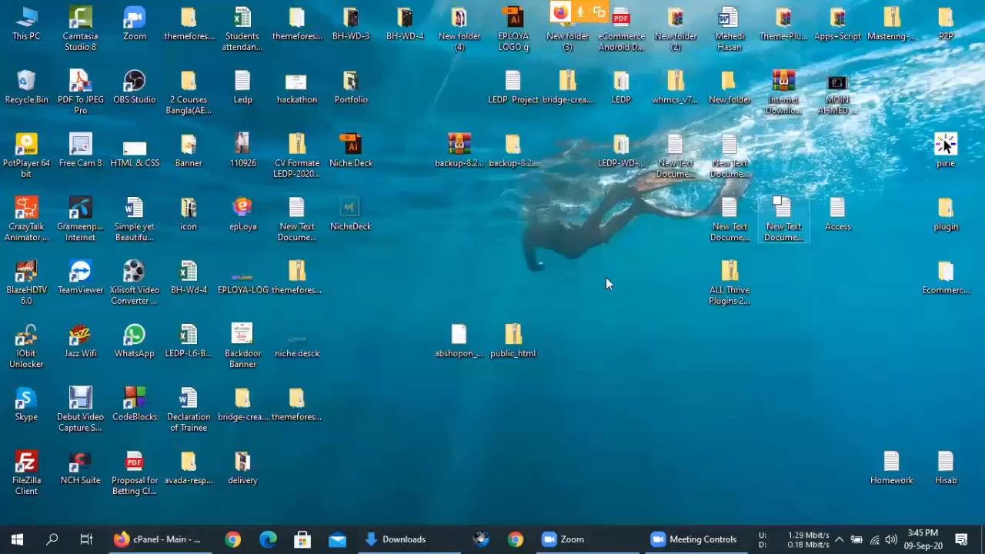
Step: Check public_html.zip's properties, then browse the archive to public_html/wp-content/themes
{"action": "right_click", "coordinate": [510, 353]}
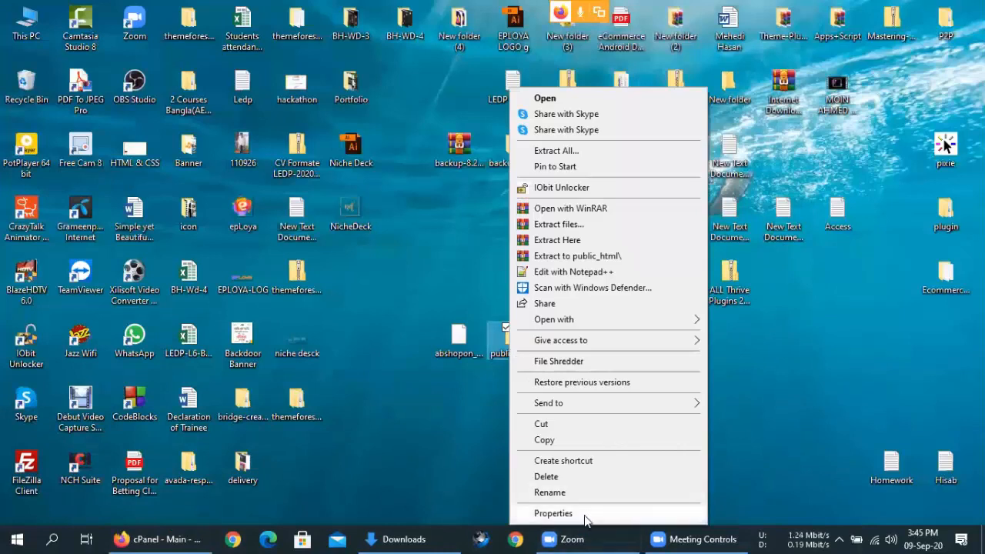
{"action": "left_click", "coordinate": [553, 513]}
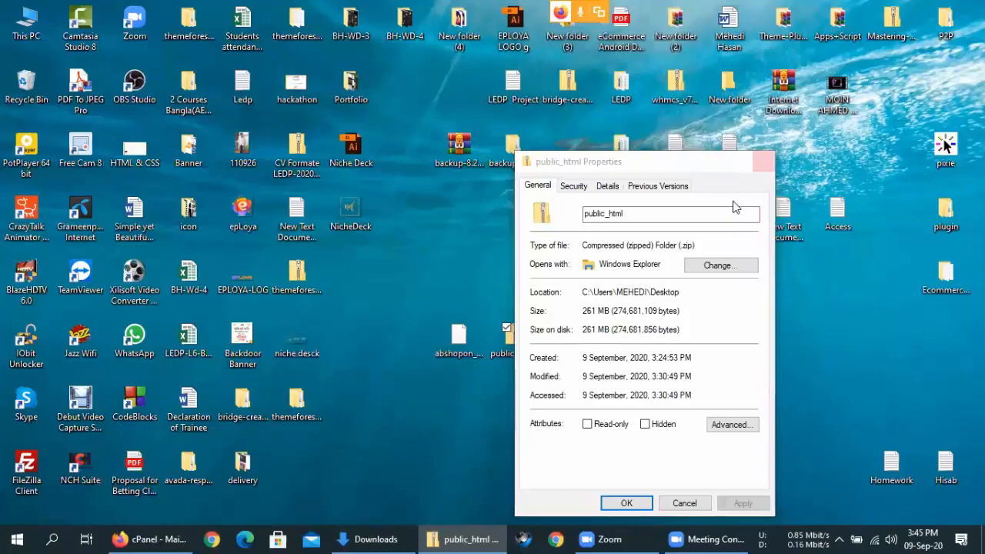
{"action": "double_click", "coordinate": [525, 341]}
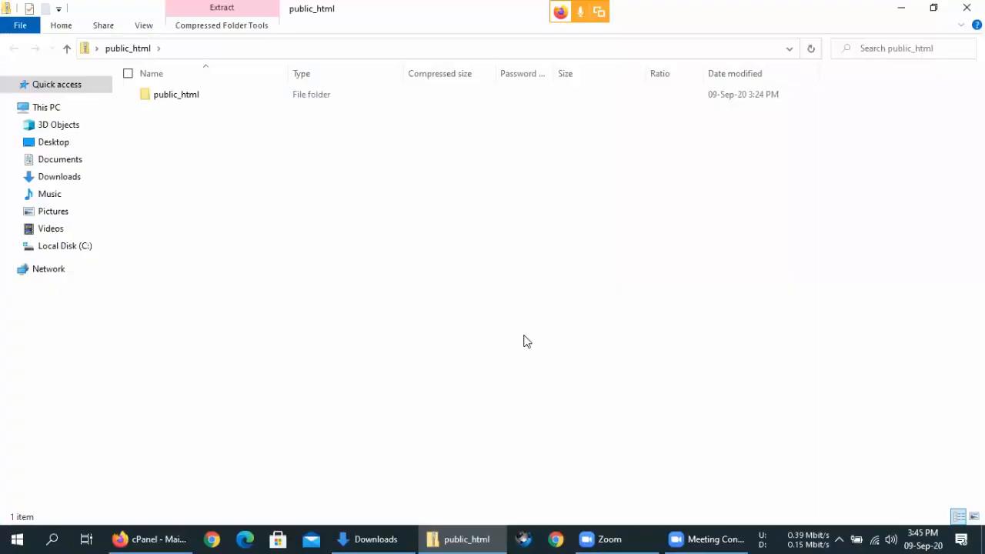
{"action": "left_click", "coordinate": [198, 95]}
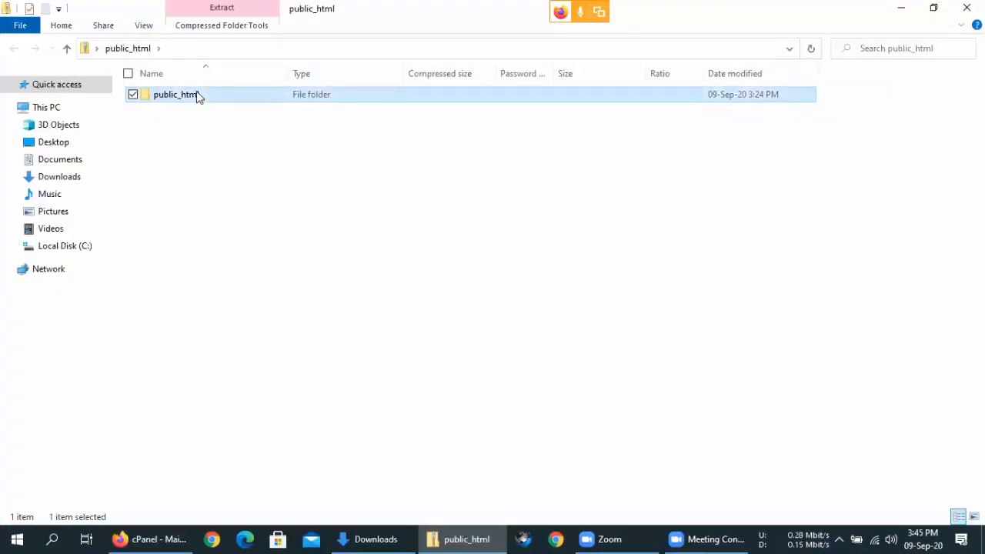
{"action": "double_click", "coordinate": [198, 102]}
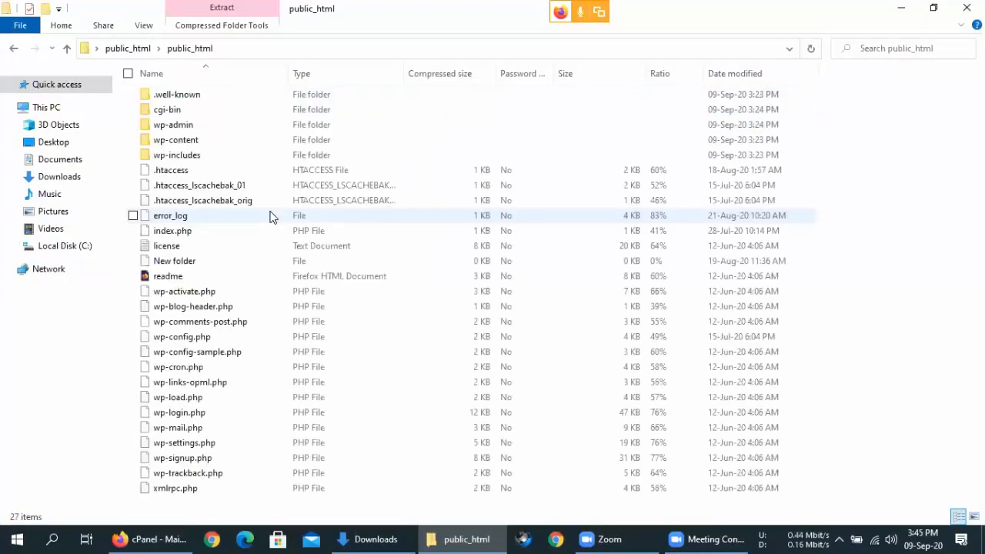
{"action": "left_click", "coordinate": [185, 138]}
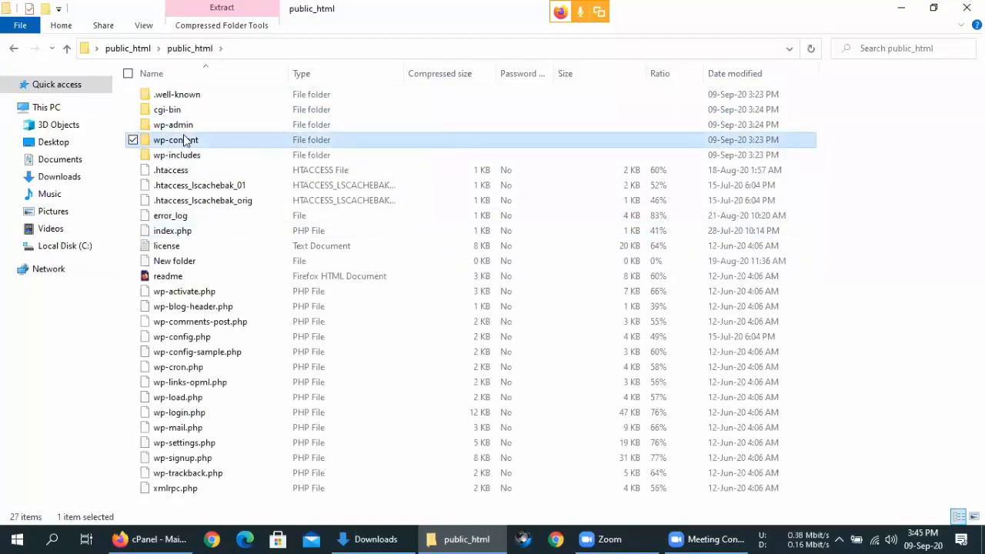
{"action": "double_click", "coordinate": [185, 139]}
{"action": "left_click", "coordinate": [177, 112]}
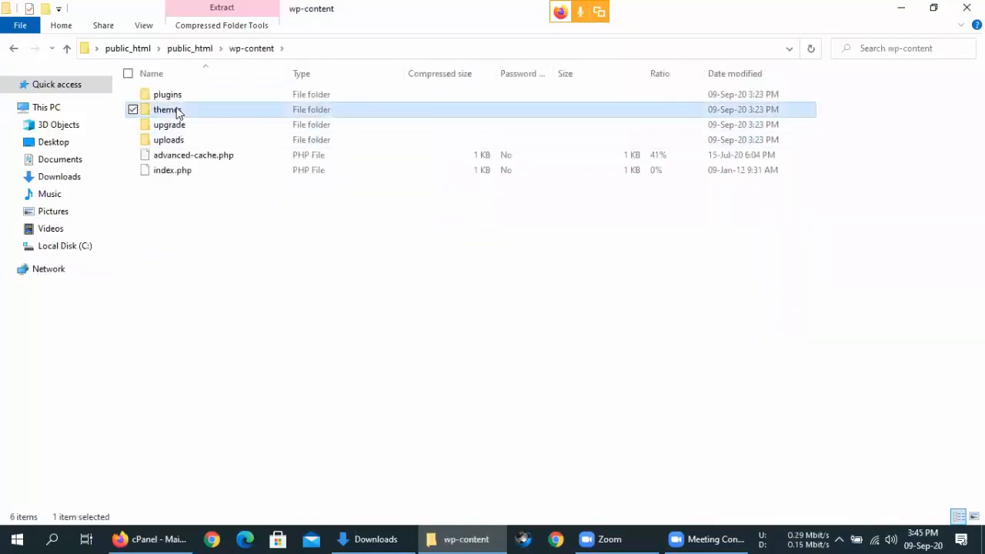
{"action": "double_click", "coordinate": [178, 112]}
{"action": "right_click", "coordinate": [187, 231]}
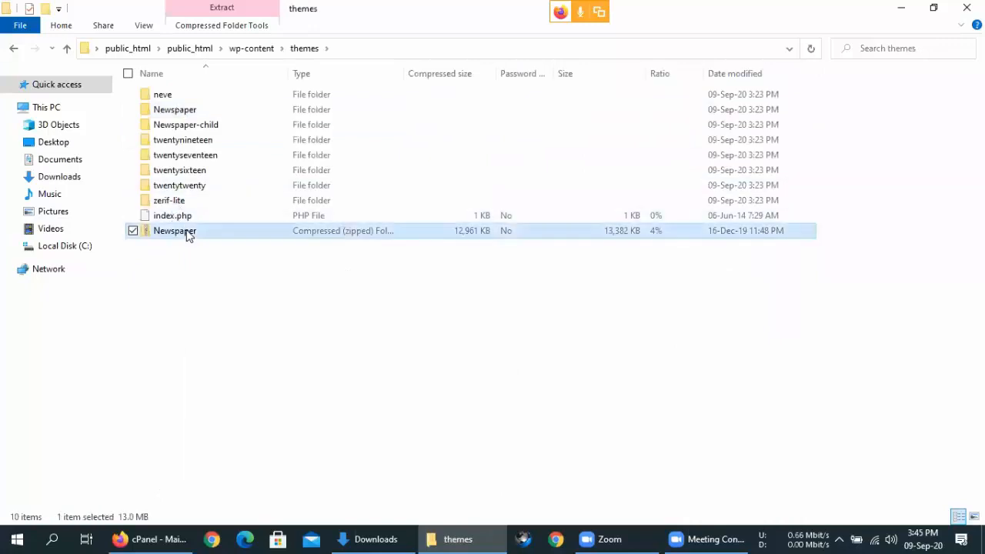
Step: Permanently delete the 13.0 MB Newspaper zip from the archive's themes folder
{"action": "left_click", "coordinate": [223, 300]}
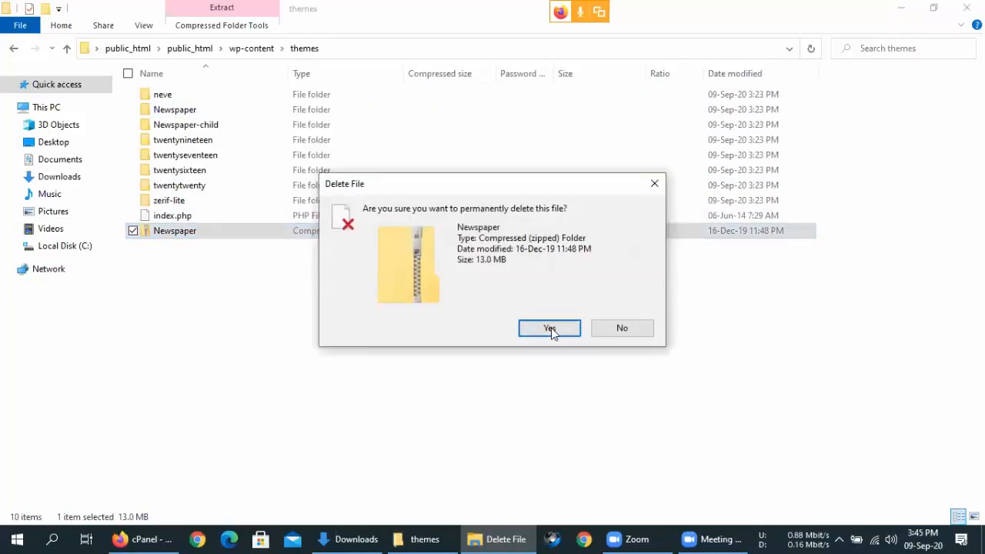
{"action": "left_click", "coordinate": [551, 332]}
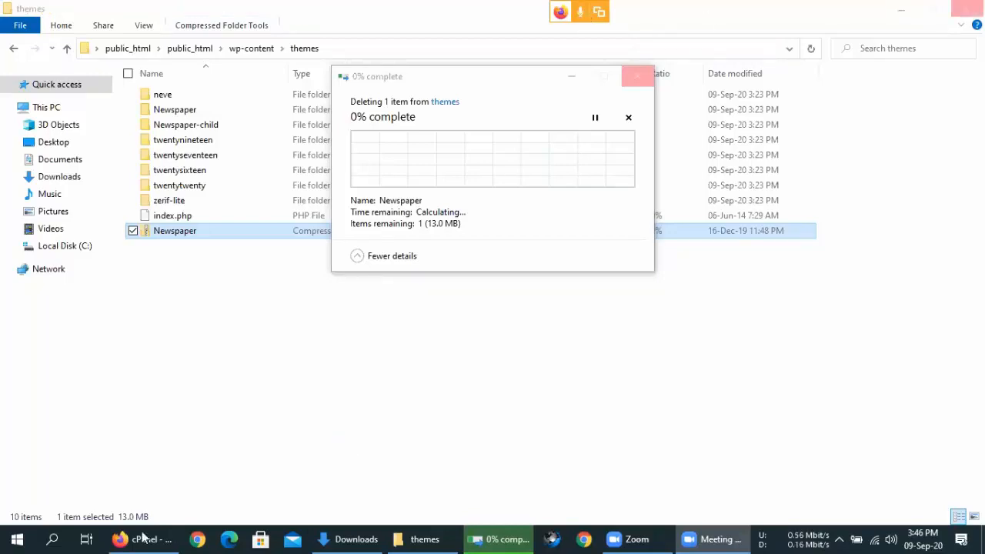
{"action": "mouse_move", "coordinate": [143, 537]}
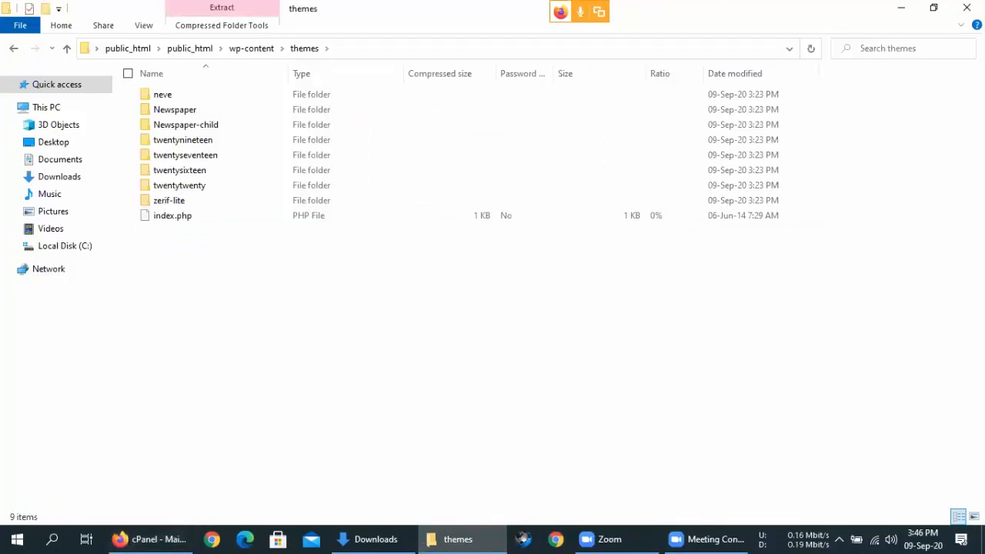
Step: Close the themes window, refresh the desktop, and select abshopon_wp68.sql
{"action": "left_click", "coordinate": [967, 7]}
{"action": "right_click", "coordinate": [470, 237]}
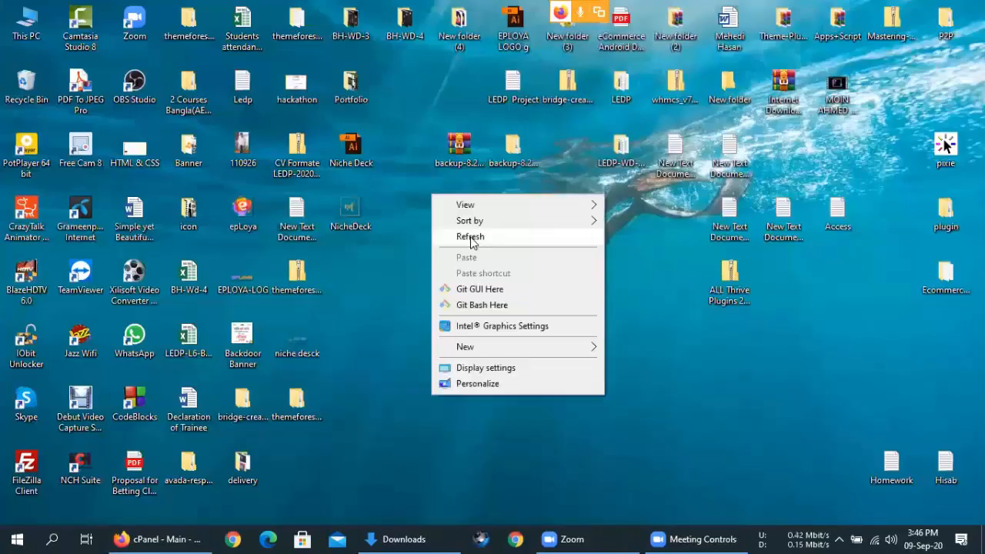
{"action": "left_click", "coordinate": [471, 237]}
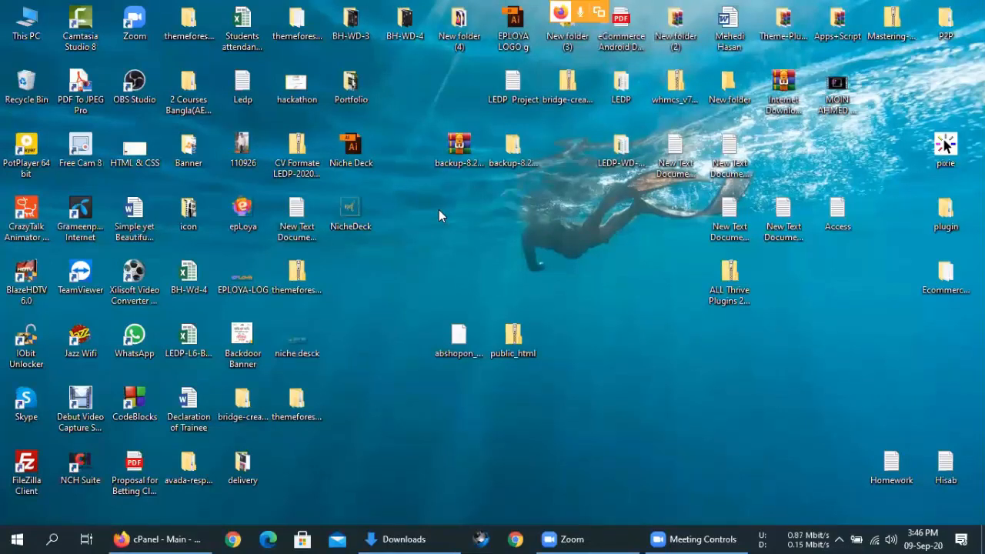
{"action": "left_click", "coordinate": [457, 341]}
{"action": "right_click", "coordinate": [429, 160]}
{"action": "left_click", "coordinate": [455, 204]}
{"action": "right_click", "coordinate": [505, 356]}
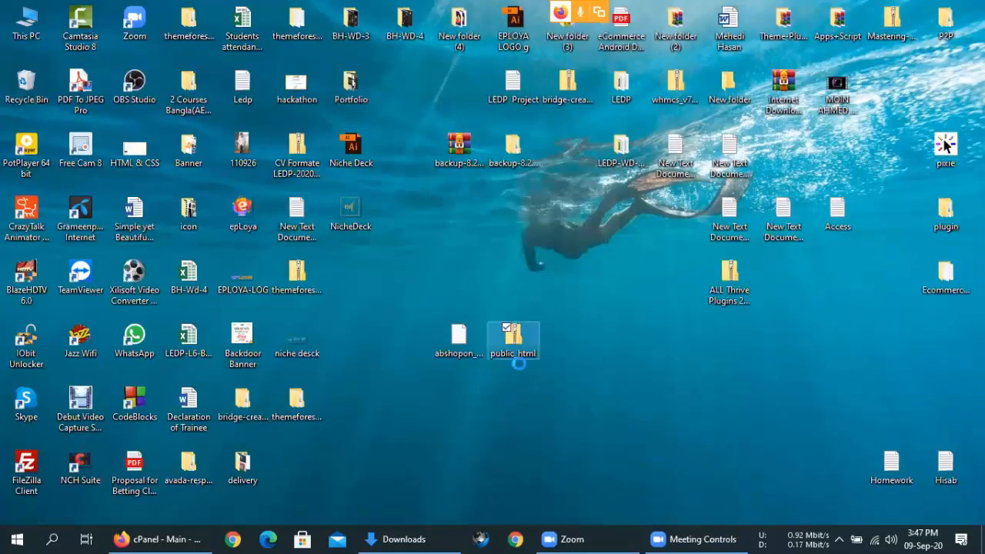
{"action": "left_click", "coordinate": [572, 514]}
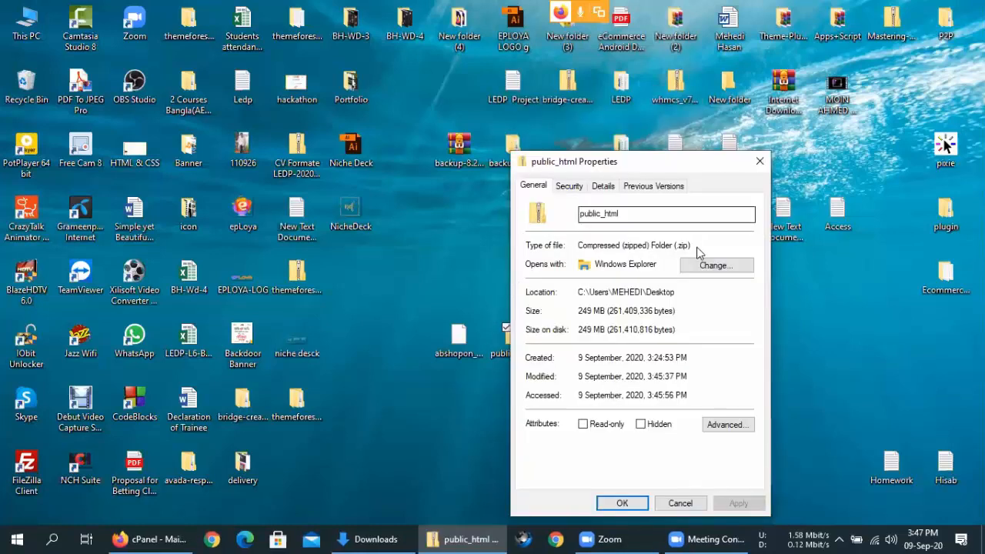
{"action": "left_click", "coordinate": [759, 161]}
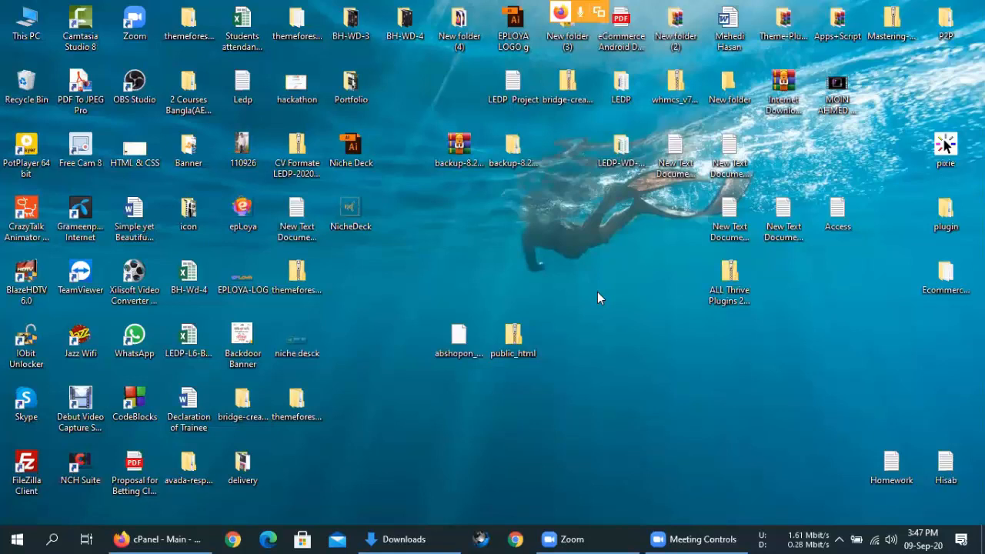
{"action": "left_click", "coordinate": [533, 348]}
{"action": "double_click", "coordinate": [533, 349]}
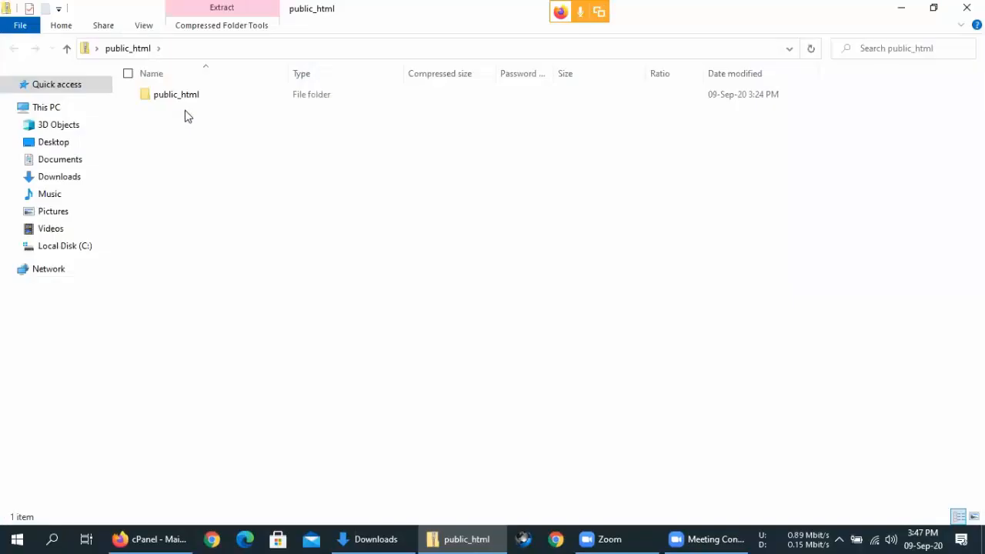
{"action": "left_click", "coordinate": [180, 96]}
{"action": "double_click", "coordinate": [181, 96]}
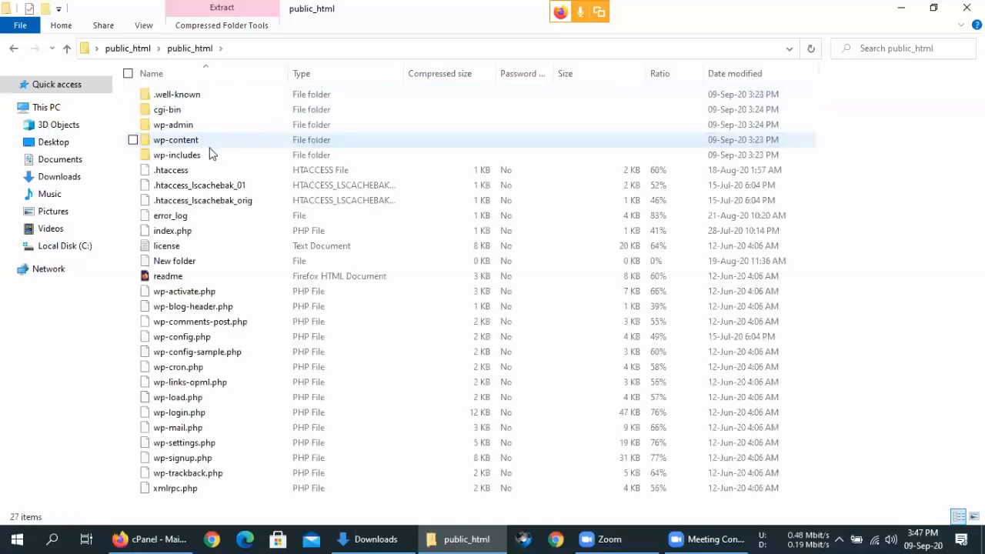
{"action": "left_click", "coordinate": [202, 143]}
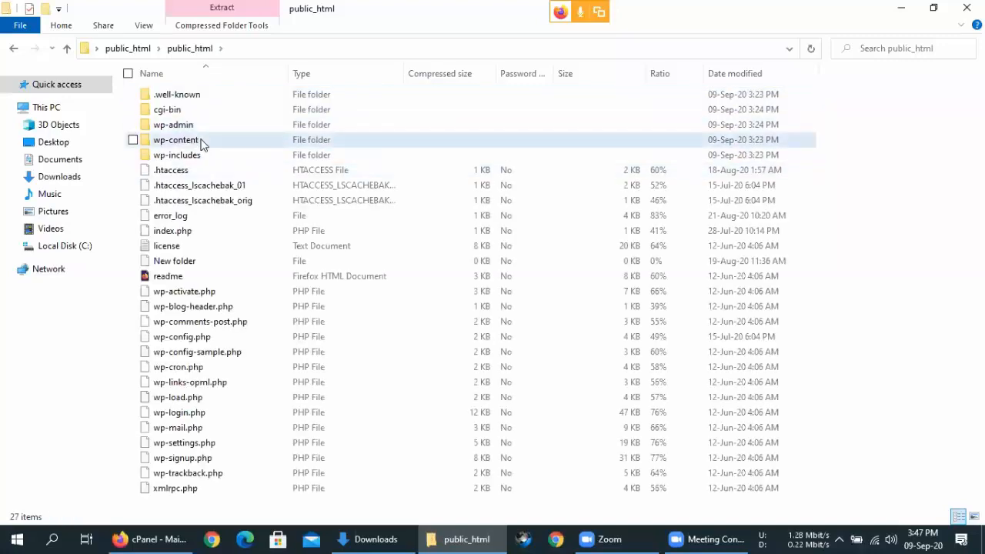
{"action": "double_click", "coordinate": [202, 143]}
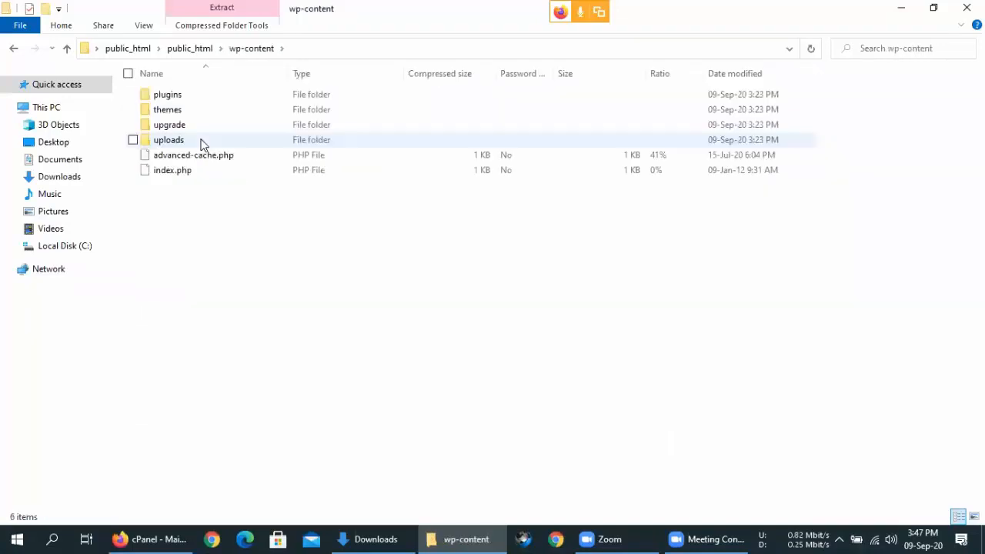
{"action": "left_click", "coordinate": [971, 6]}
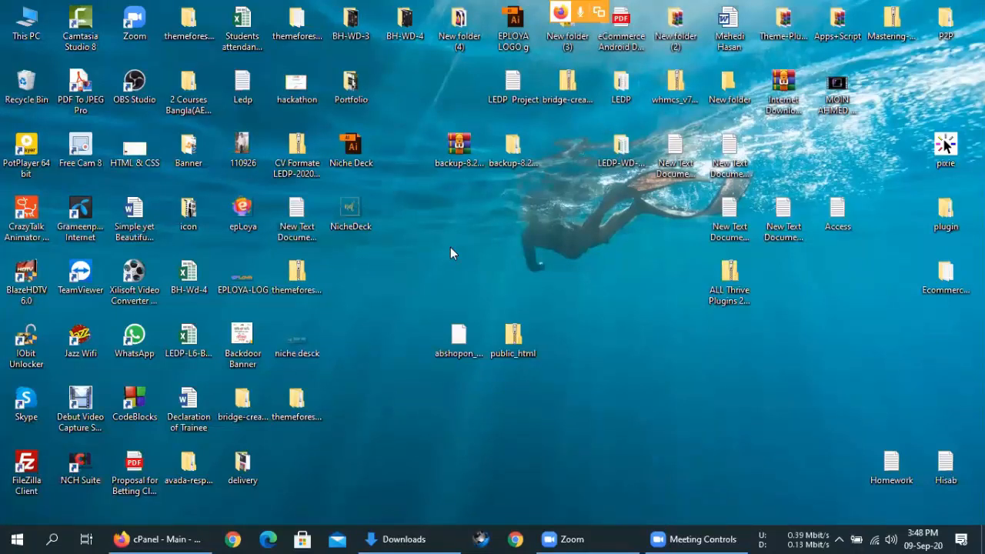
Step: Refresh the desktop icons twice and restore Firefox from the taskbar
{"action": "right_click", "coordinate": [394, 106]}
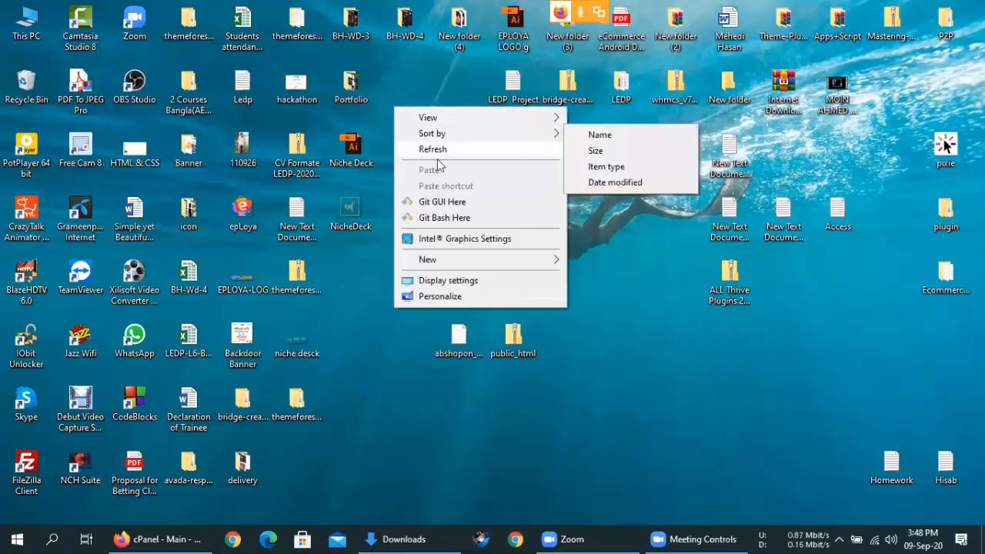
{"action": "left_click", "coordinate": [437, 157]}
{"action": "right_click", "coordinate": [407, 205]}
{"action": "left_click", "coordinate": [443, 248]}
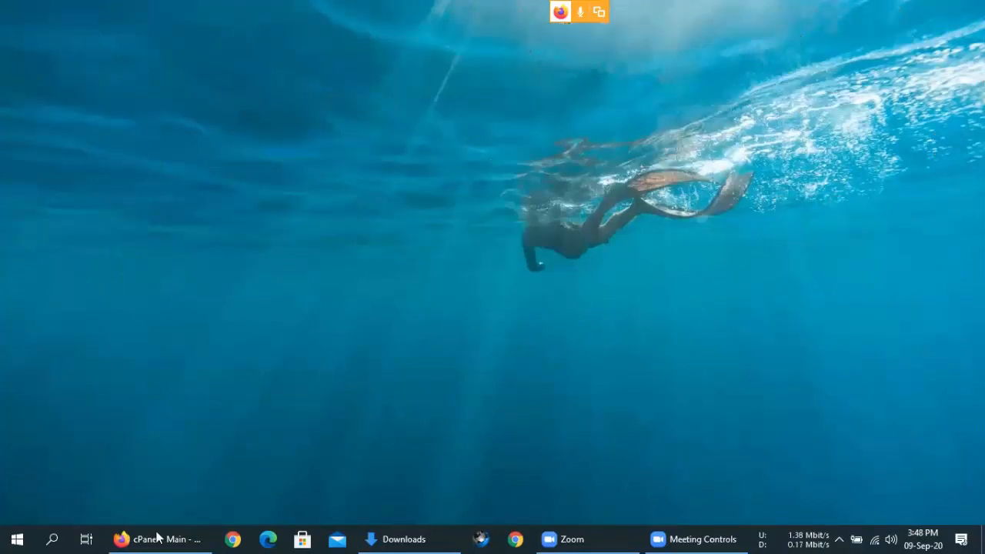
{"action": "left_click", "coordinate": [157, 538]}
Step: Show the shared screen in the Lot 06 meeting tab, then return to cPanel - Main
{"action": "left_click", "coordinate": [75, 7]}
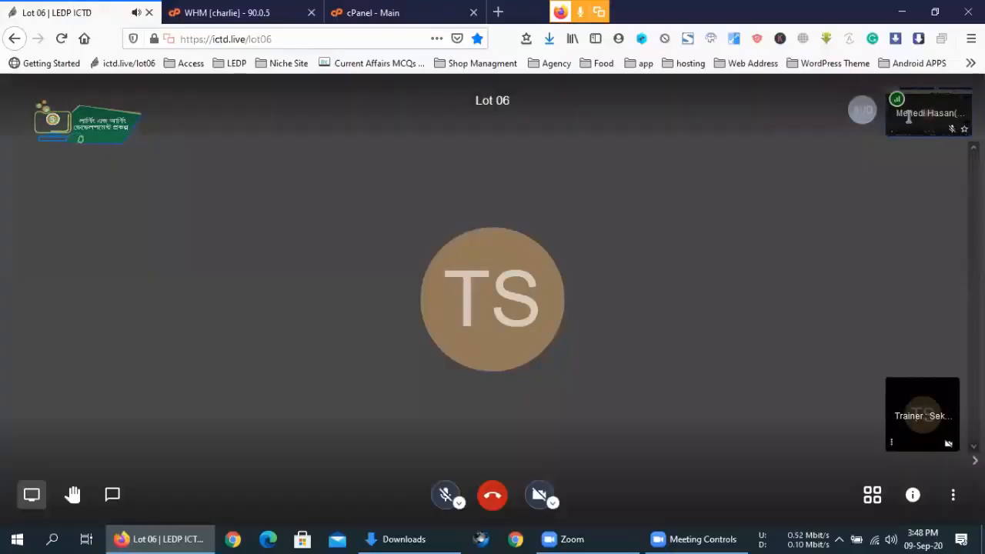
{"action": "left_click", "coordinate": [906, 127]}
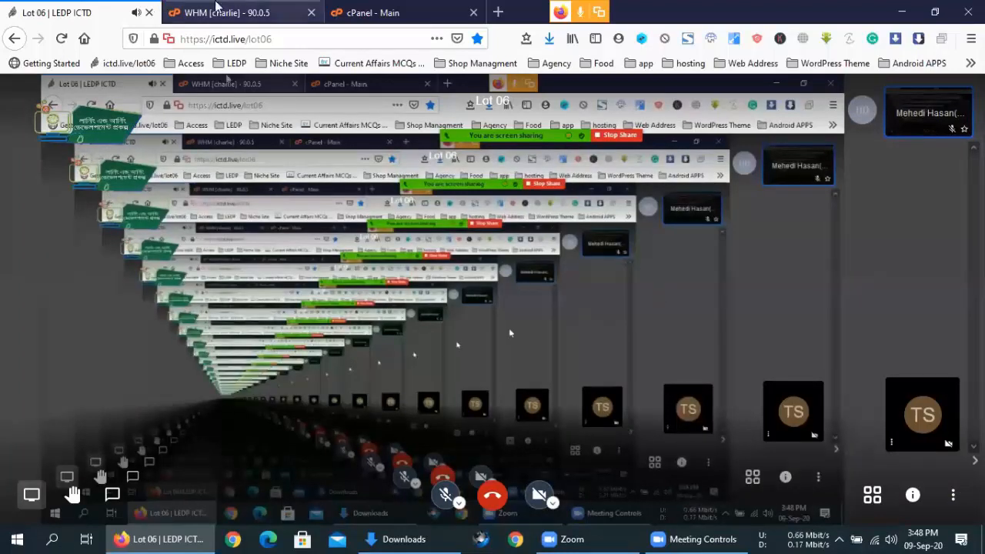
{"action": "left_click", "coordinate": [394, 7]}
{"action": "left_click", "coordinate": [56, 10]}
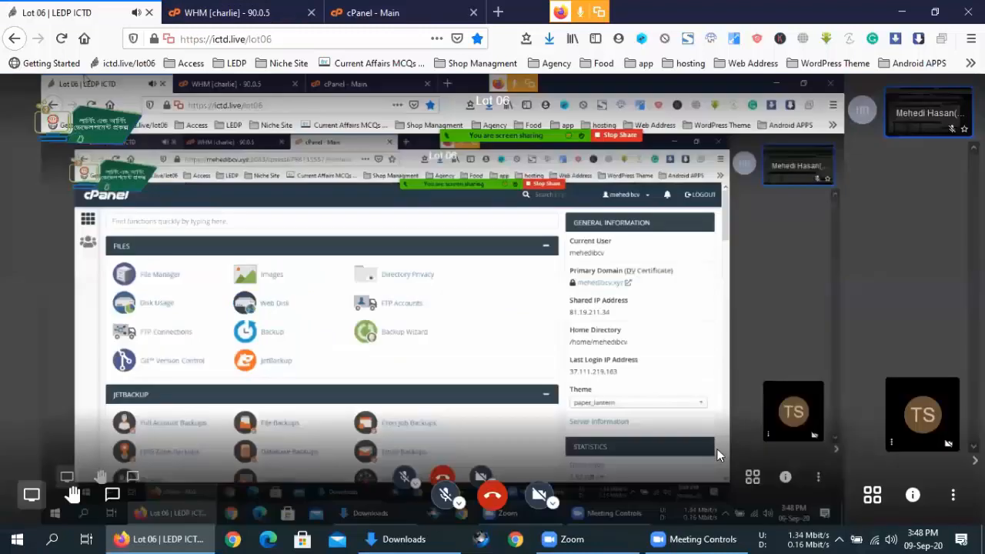
{"action": "left_click", "coordinate": [378, 8]}
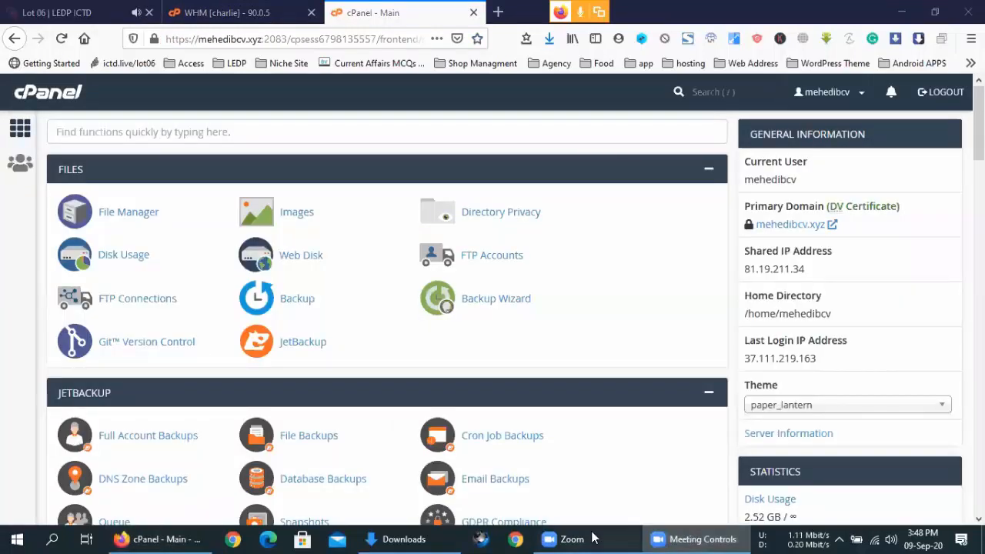
Step: Open cPanel File Manager from the Files section to list the /home/mehedibcv folders
{"action": "left_click", "coordinate": [660, 320]}
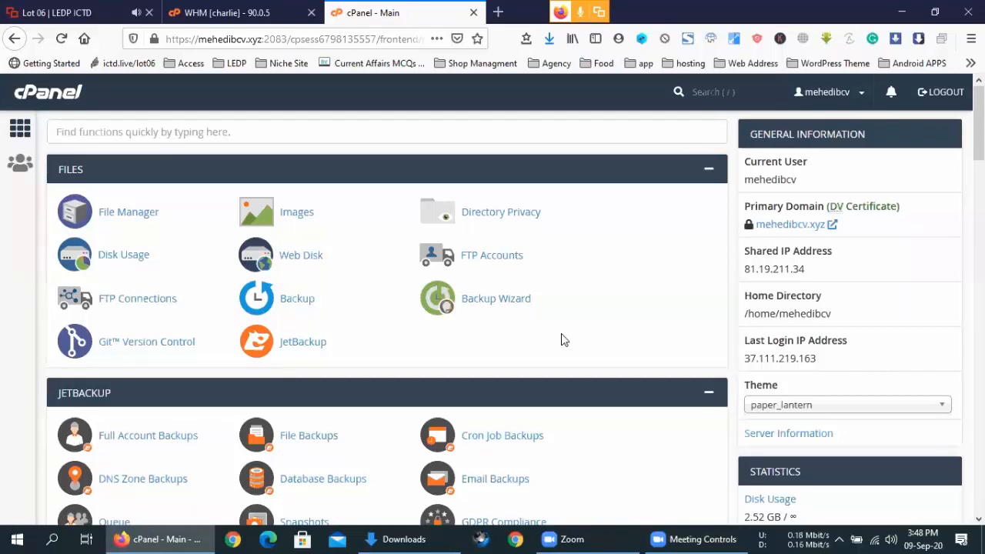
{"action": "left_click", "coordinate": [122, 222]}
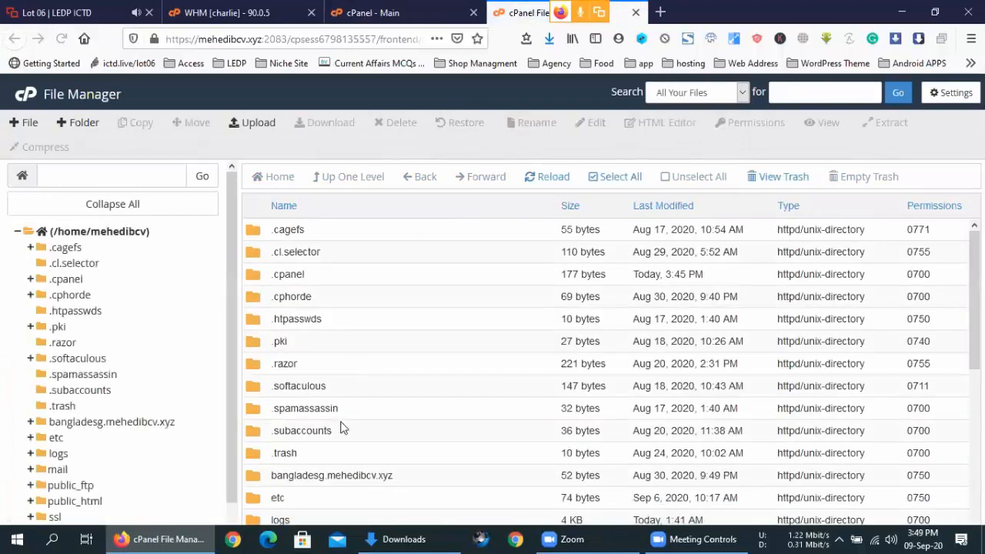
{"action": "scroll", "coordinate": [369, 424], "scroll_direction": "down", "scroll_amount": 2}
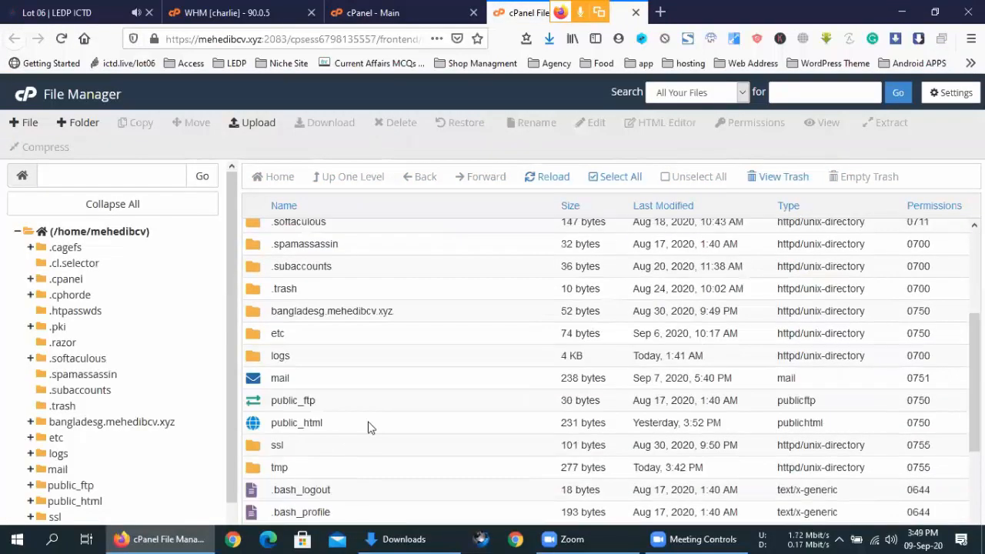
Step: Inside public_html, create a new folder named wd34
{"action": "double_click", "coordinate": [368, 428]}
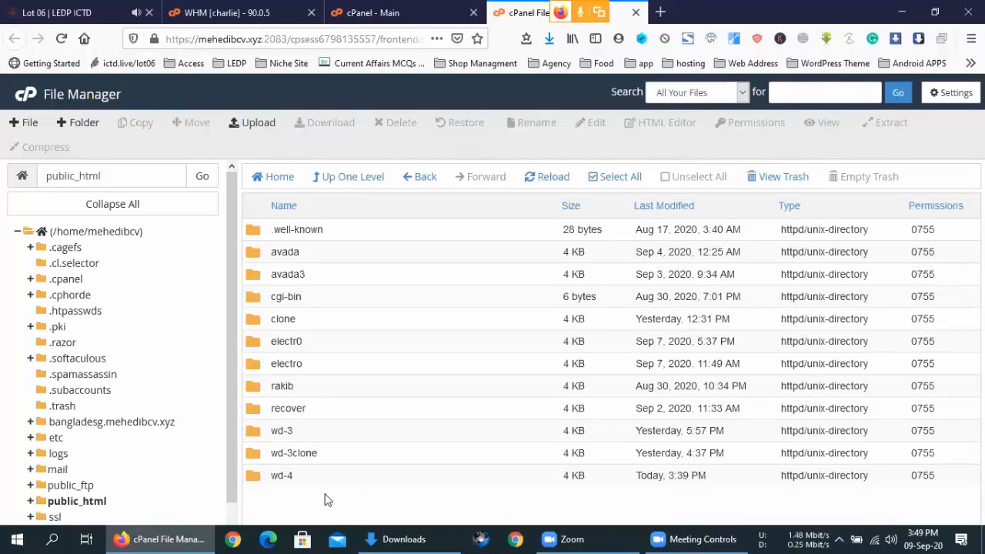
{"action": "left_click", "coordinate": [77, 123]}
{"action": "left_click", "coordinate": [404, 275]}
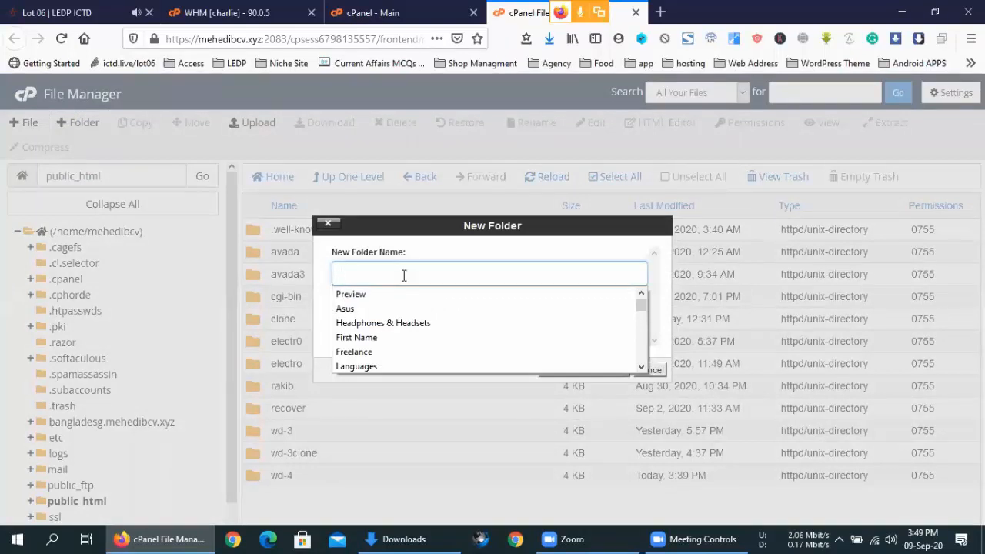
{"action": "type", "text": "wd34"}
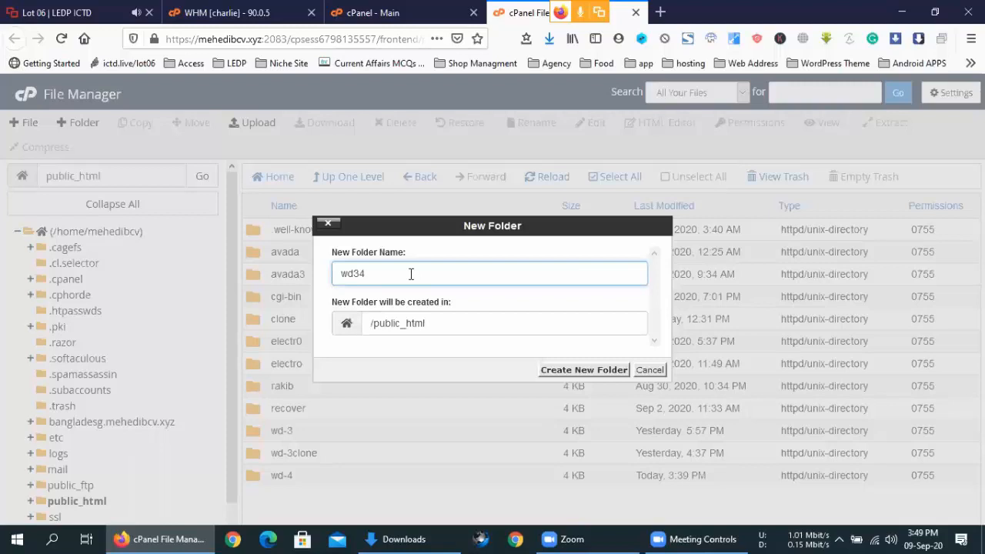
{"action": "left_click", "coordinate": [587, 371]}
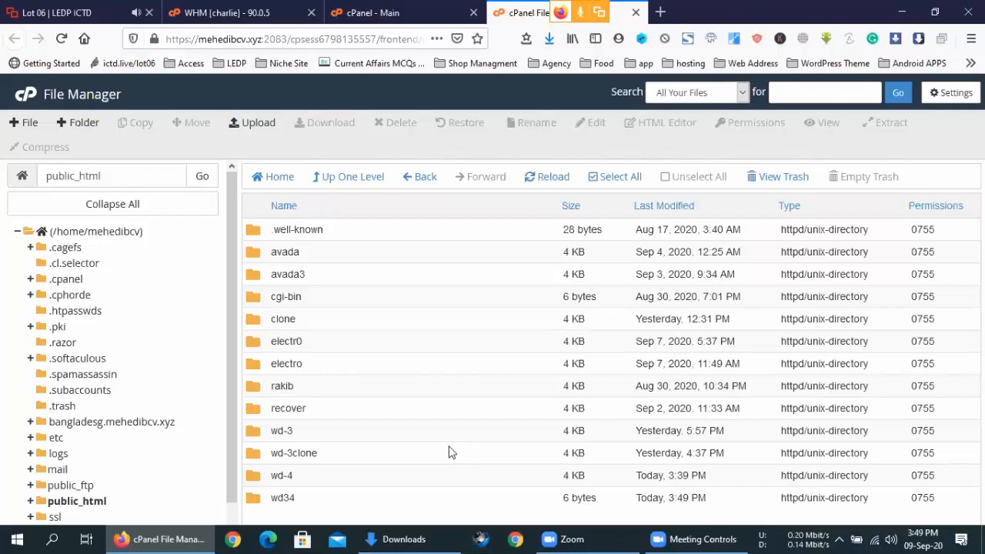
Step: Open wd34 and upload the 249.30 MB public_html.zip from the Desktop into it
{"action": "double_click", "coordinate": [366, 502]}
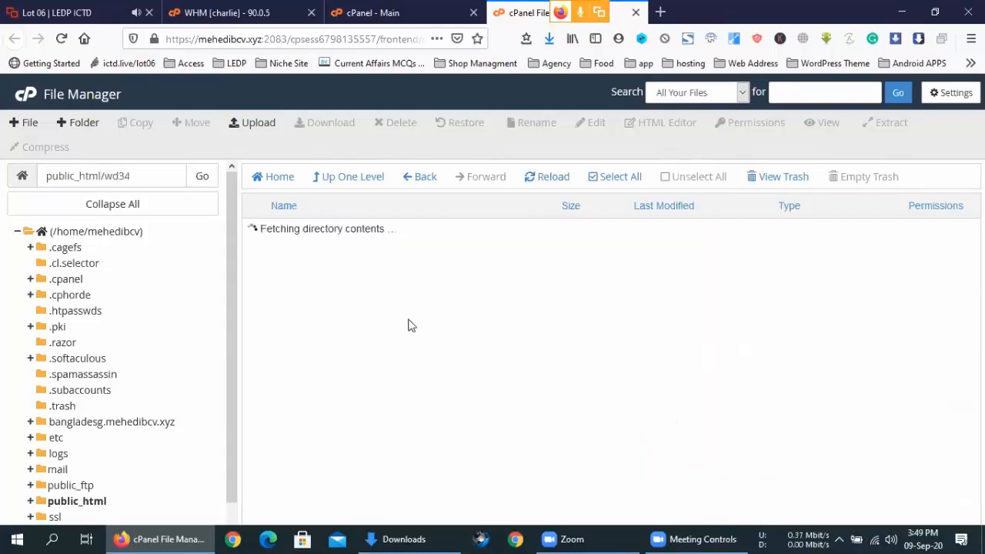
{"action": "left_click", "coordinate": [255, 129]}
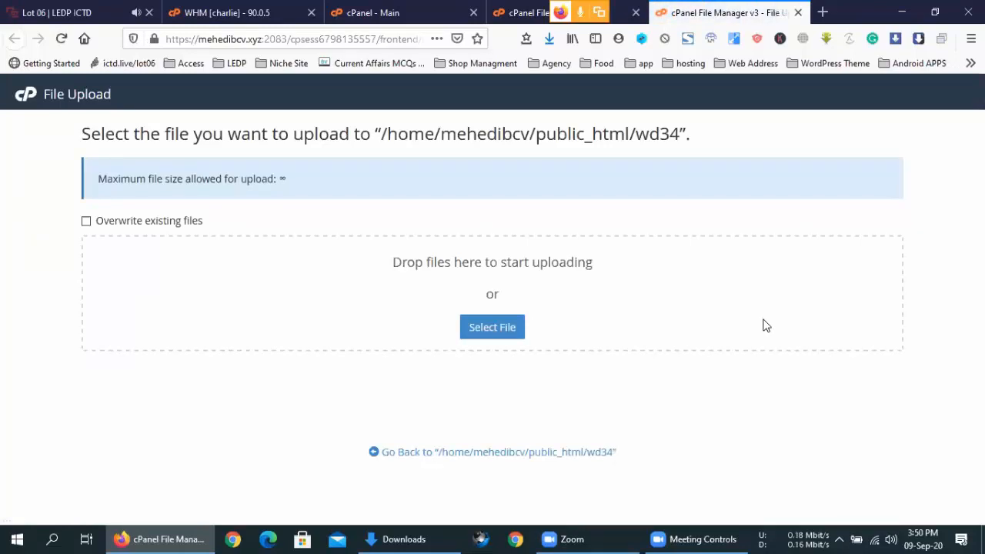
{"action": "left_click", "coordinate": [494, 327]}
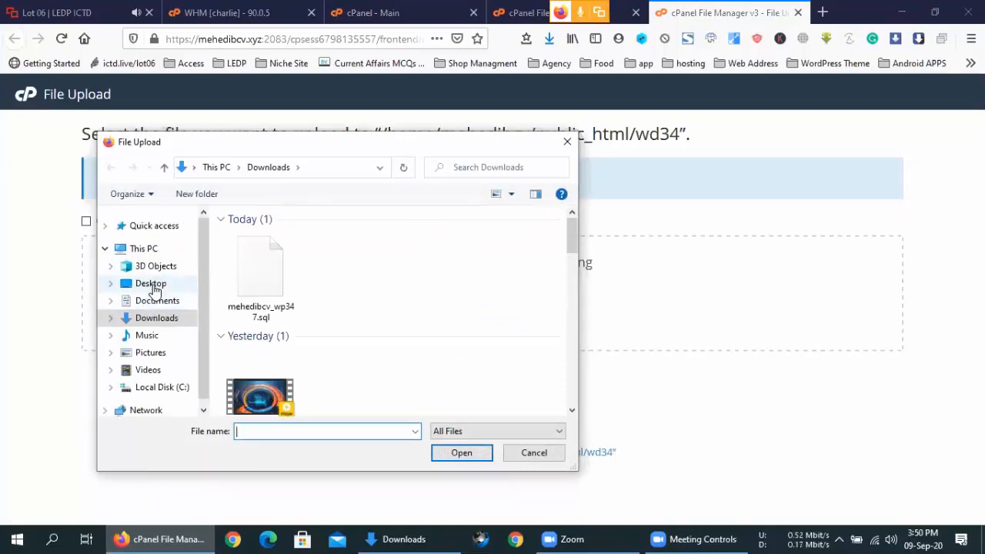
{"action": "left_click", "coordinate": [151, 284]}
{"action": "scroll", "coordinate": [387, 301], "scroll_direction": "down", "scroll_amount": 5}
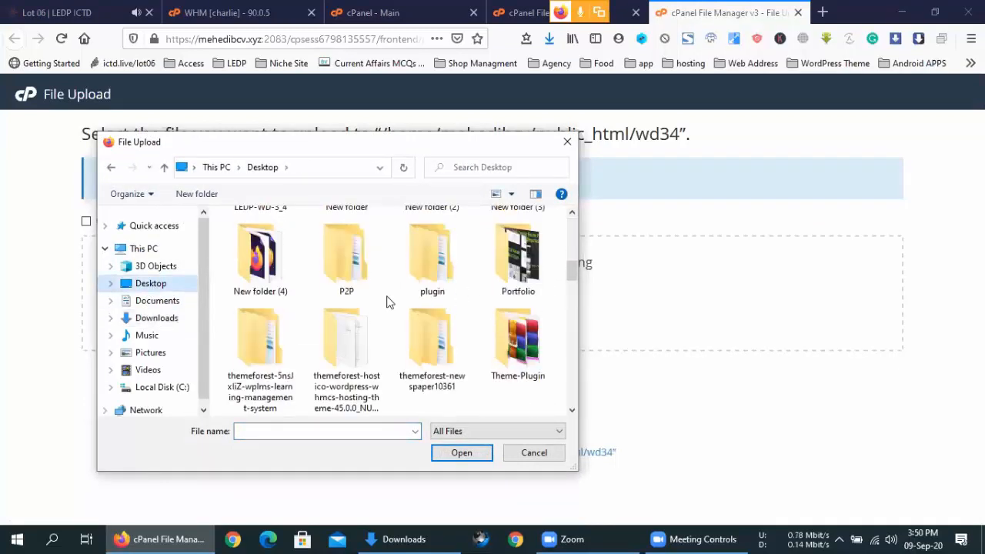
{"action": "scroll", "coordinate": [388, 301], "scroll_direction": "down", "scroll_amount": 6}
{"action": "scroll", "coordinate": [387, 300], "scroll_direction": "up", "scroll_amount": 2}
{"action": "scroll", "coordinate": [387, 301], "scroll_direction": "down", "scroll_amount": 2}
{"action": "scroll", "coordinate": [387, 301], "scroll_direction": "down", "scroll_amount": 6}
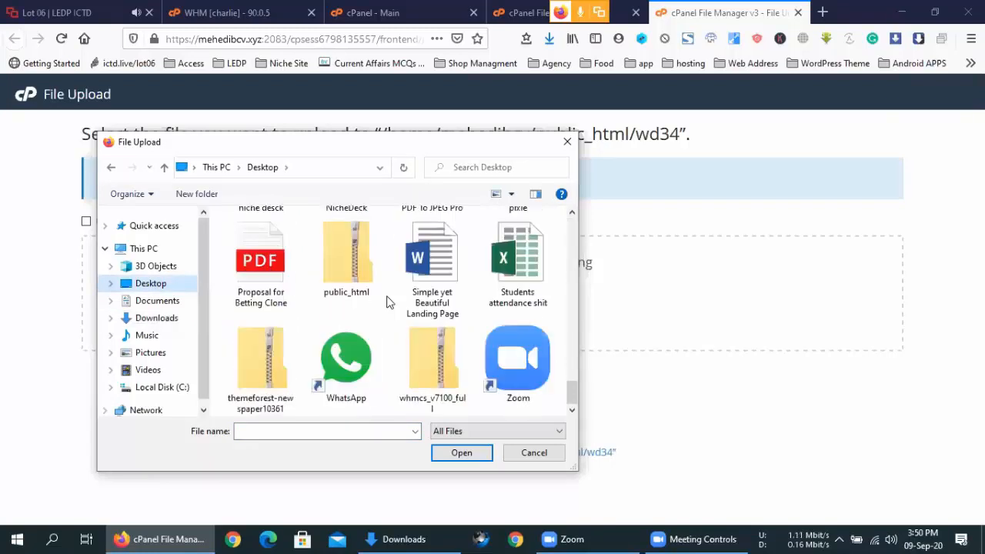
{"action": "left_click", "coordinate": [445, 363]}
{"action": "scroll", "coordinate": [446, 363], "scroll_direction": "up", "scroll_amount": 1}
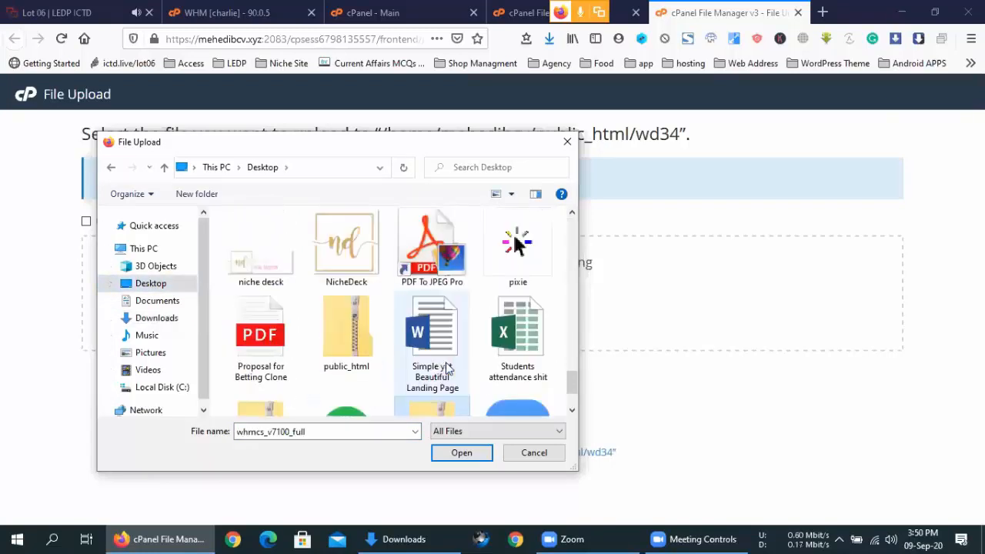
{"action": "double_click", "coordinate": [344, 328]}
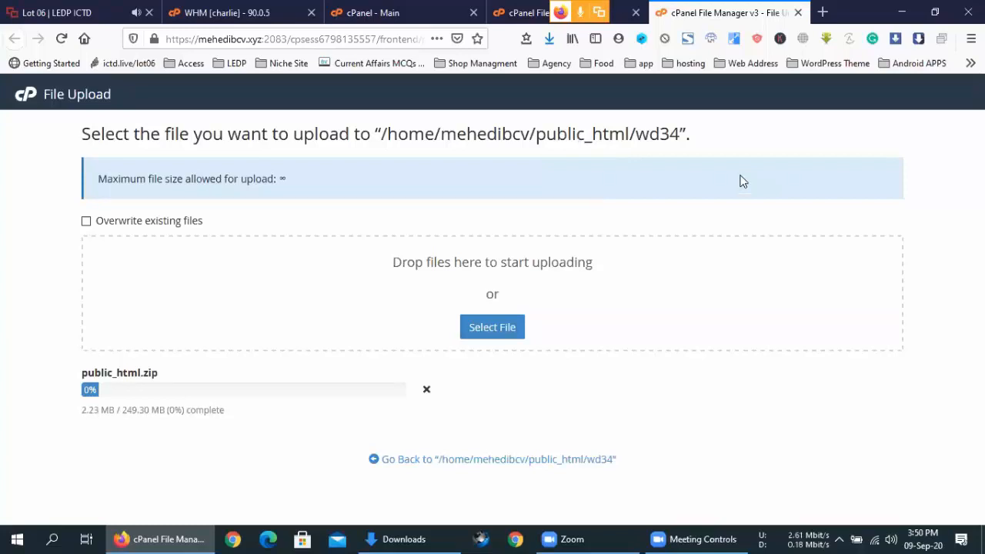
Step: Minimize Firefox and refresh the Windows desktop from its right-click menu
{"action": "left_click", "coordinate": [902, 11]}
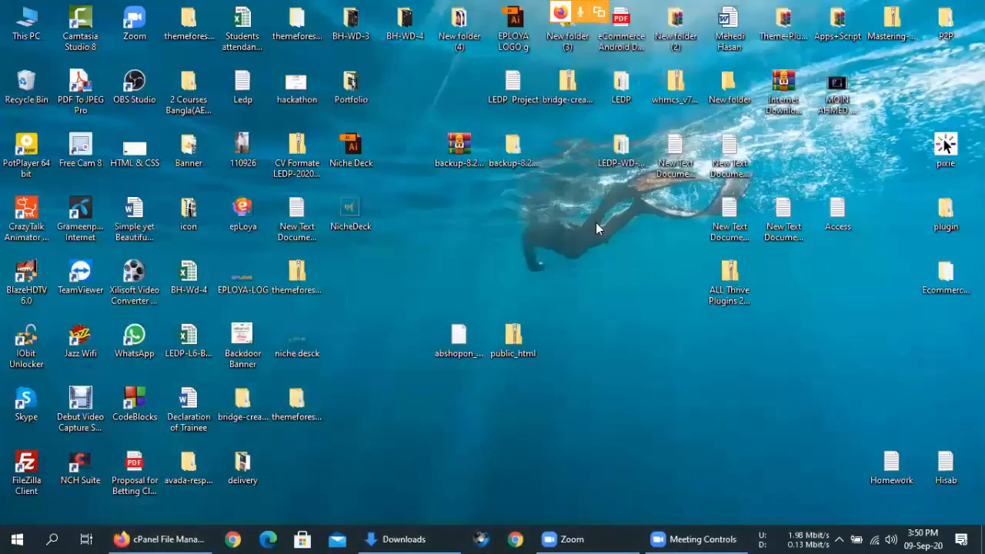
{"action": "left_click", "coordinate": [459, 337]}
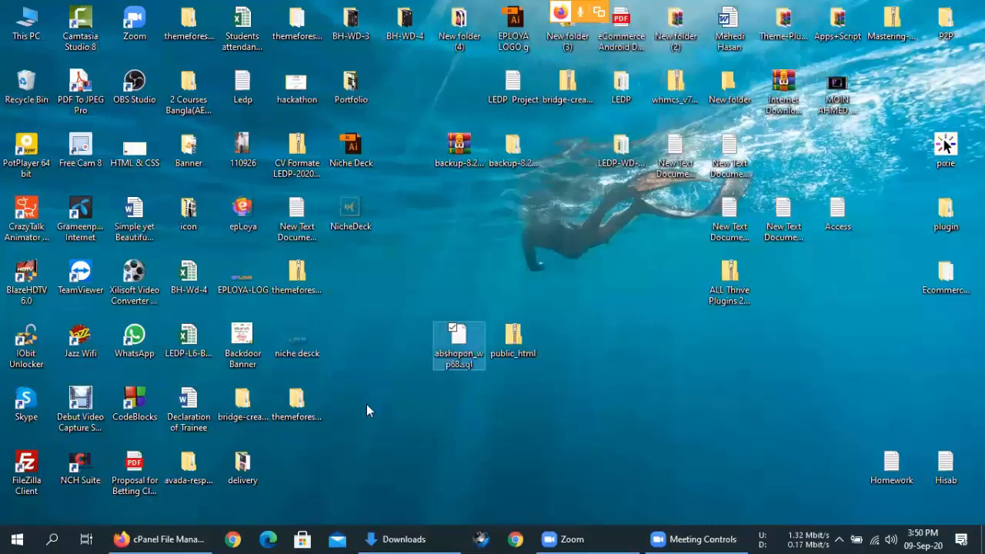
{"action": "double_click", "coordinate": [359, 222]}
{"action": "right_click", "coordinate": [356, 211]}
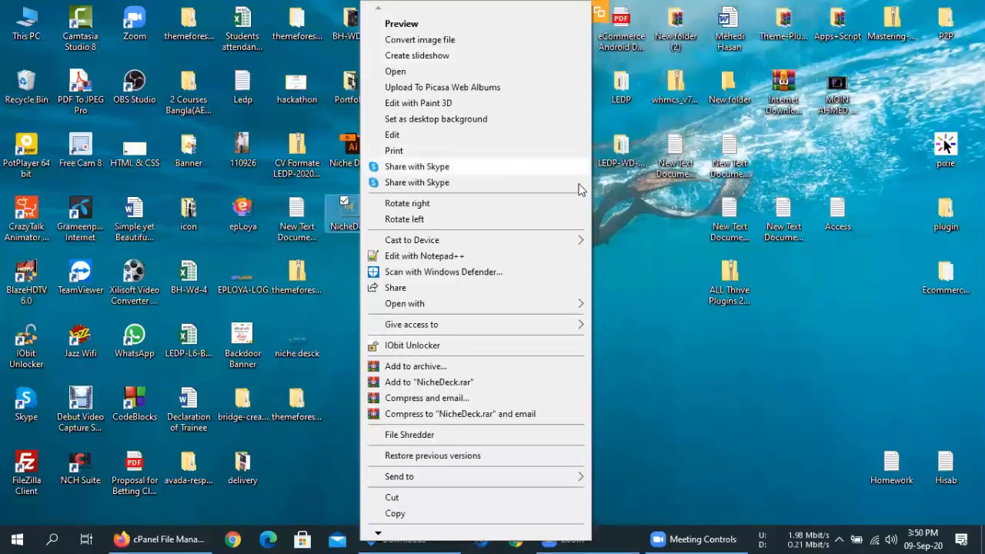
{"action": "left_click", "coordinate": [614, 217]}
{"action": "right_click", "coordinate": [613, 216]}
{"action": "left_click", "coordinate": [660, 260]}
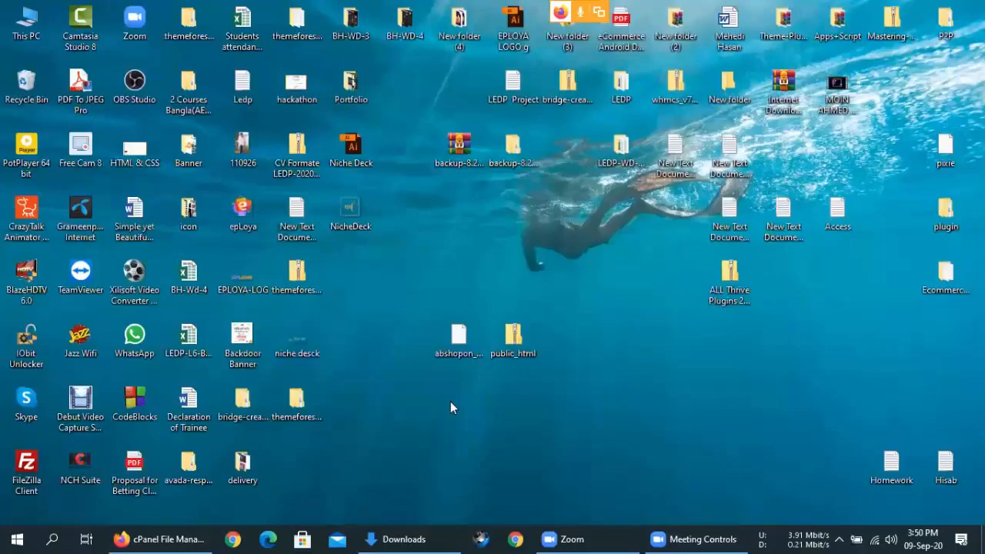
Step: Restore Firefox from the taskbar and return to the cPanel - Main tab
{"action": "left_click", "coordinate": [194, 537]}
{"action": "left_click", "coordinate": [407, 11]}
{"action": "left_click", "coordinate": [660, 283]}
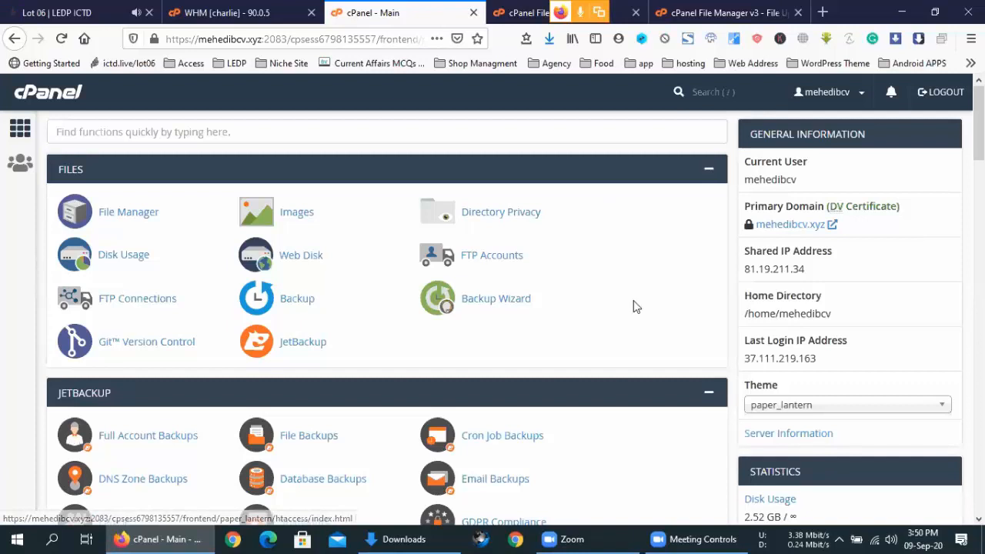
Step: In MySQL Databases, create a new database named wd34
{"action": "scroll", "coordinate": [385, 290], "scroll_direction": "down", "scroll_amount": 5}
{"action": "left_click", "coordinate": [353, 297]}
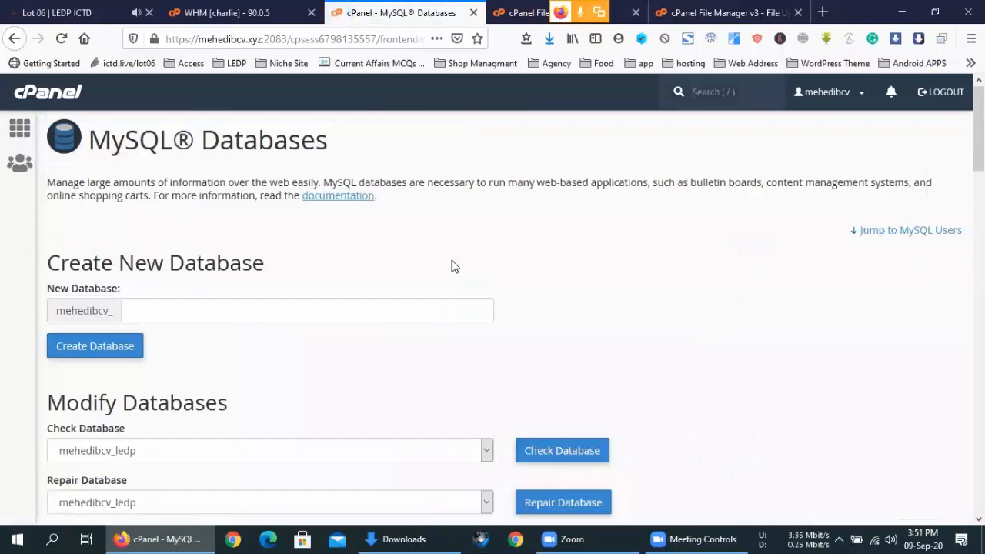
{"action": "left_click", "coordinate": [387, 312]}
{"action": "type", "text": "w"}
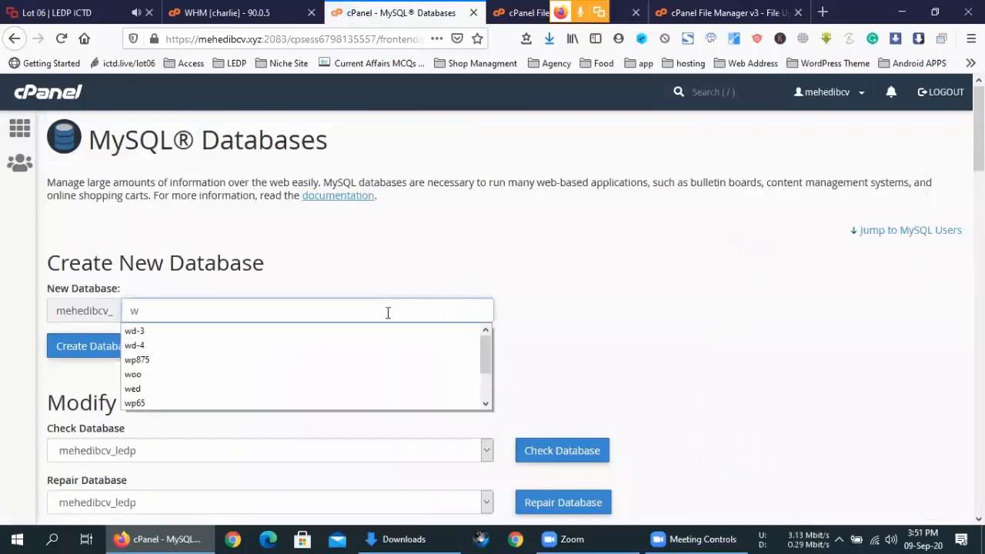
{"action": "type", "text": "d34"}
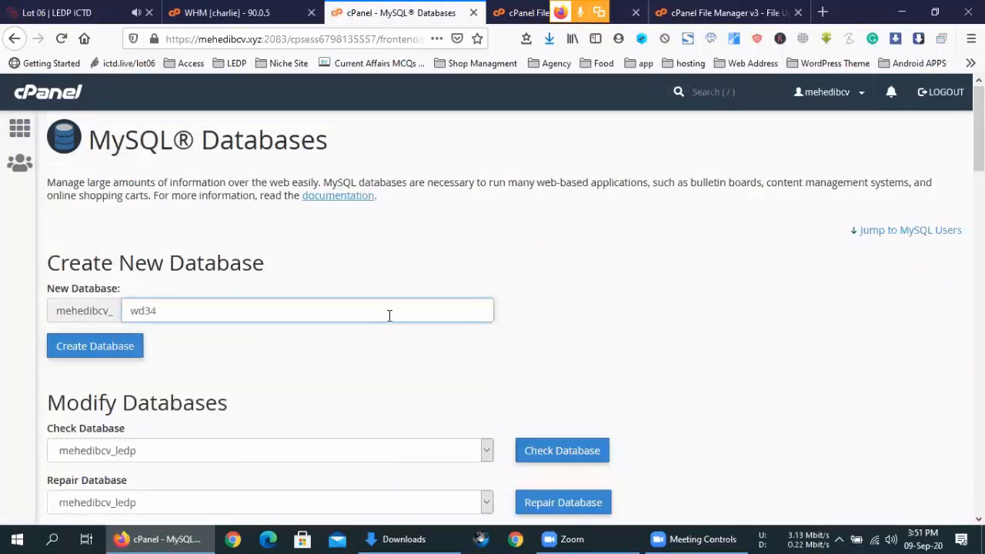
{"action": "left_click", "coordinate": [95, 353]}
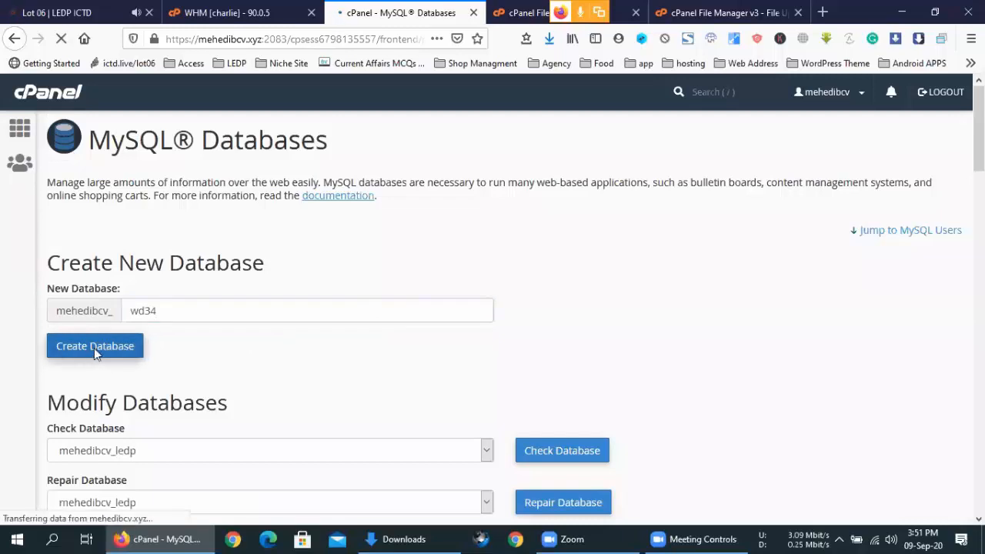
Step: Copy the new database name mehedibcv_wd34 and go back to MySQL Databases
{"action": "double_click", "coordinate": [228, 190]}
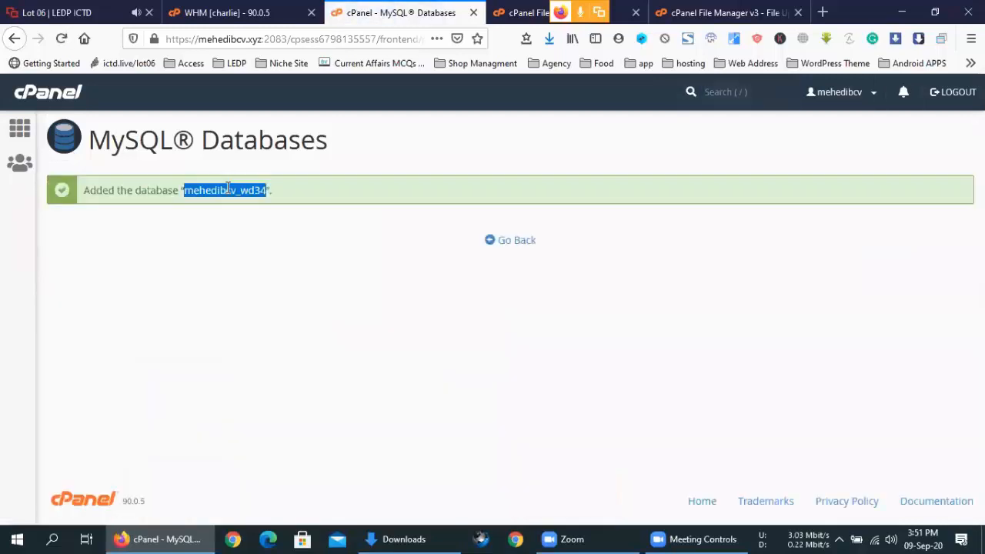
{"action": "right_click", "coordinate": [228, 190]}
{"action": "left_click", "coordinate": [266, 200]}
{"action": "left_click", "coordinate": [526, 246]}
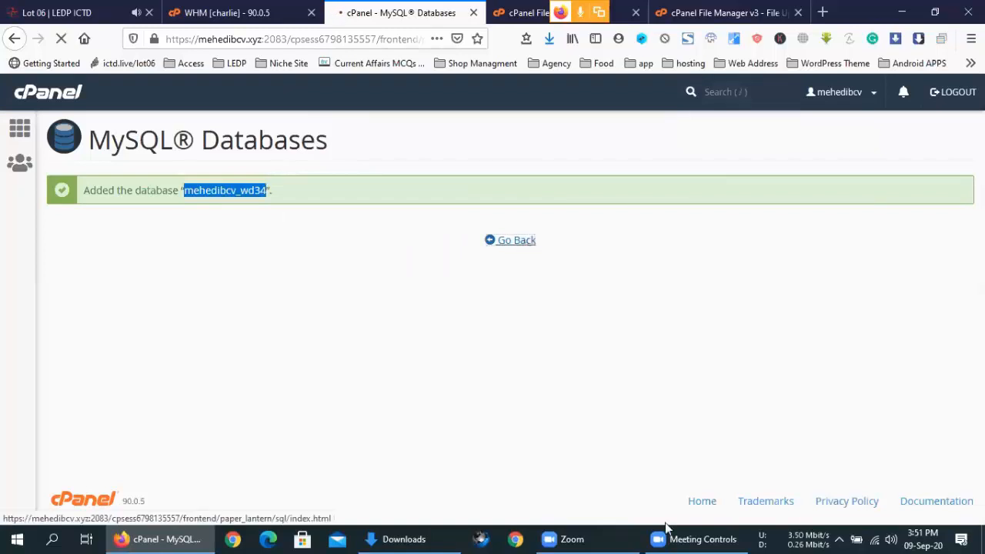
{"action": "scroll", "coordinate": [318, 336], "scroll_direction": "down", "scroll_amount": 10}
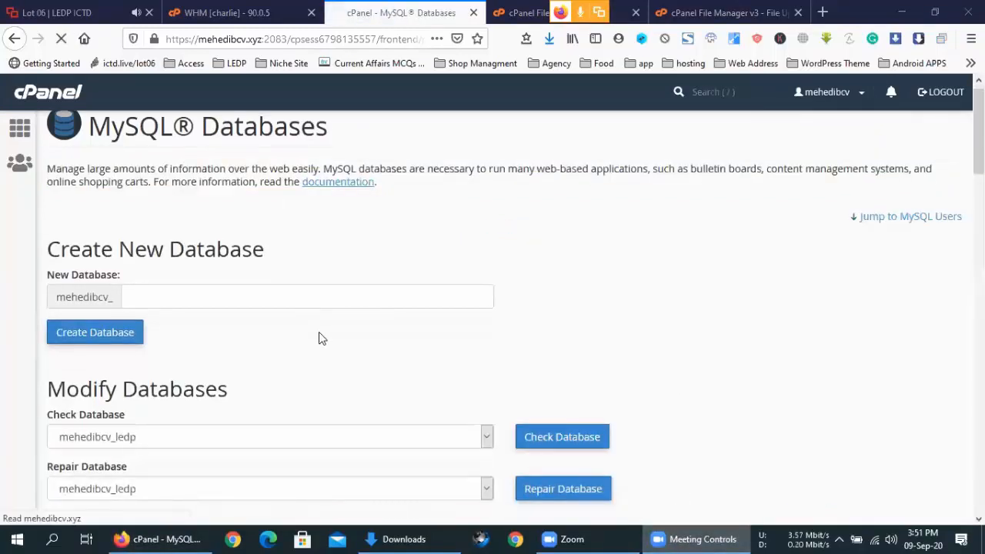
Step: Create MySQL user wd34 with Firefox's suggested strong password entered in both fields
{"action": "scroll", "coordinate": [300, 311], "scroll_direction": "down", "scroll_amount": 2}
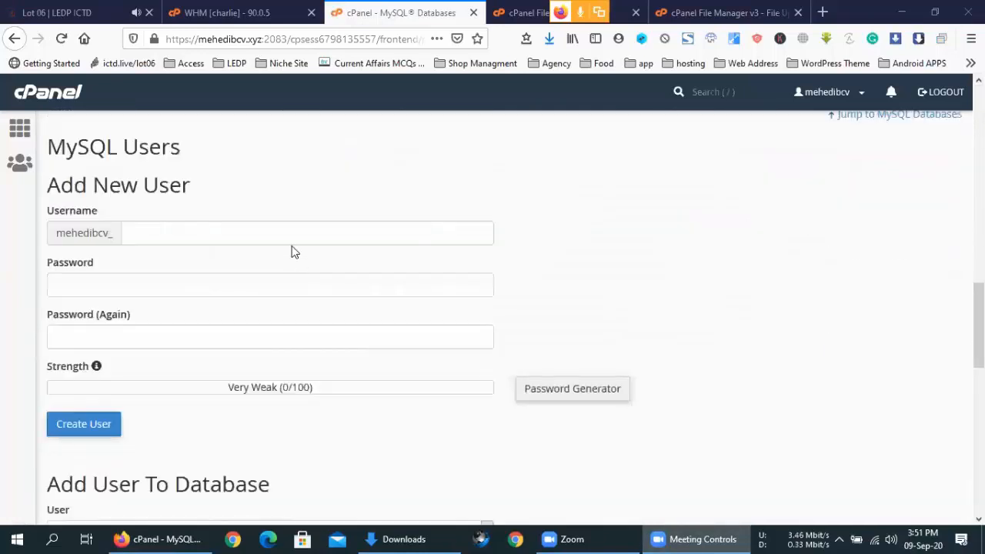
{"action": "left_click", "coordinate": [292, 233]}
{"action": "type", "text": "mehedibcv_wd34"}
{"action": "key", "text": "shift+Home"}
{"action": "key", "text": "BackSpace"}
{"action": "left_click", "coordinate": [192, 287]}
{"action": "left_click", "coordinate": [186, 336]}
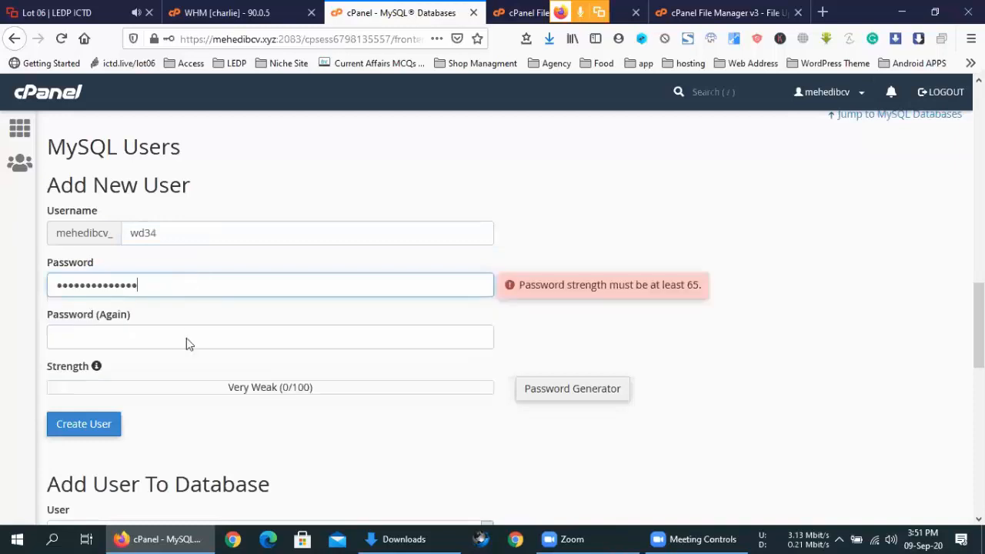
{"action": "left_click", "coordinate": [186, 336]}
{"action": "key", "text": "ctrl+v"}
{"action": "left_click", "coordinate": [86, 424]}
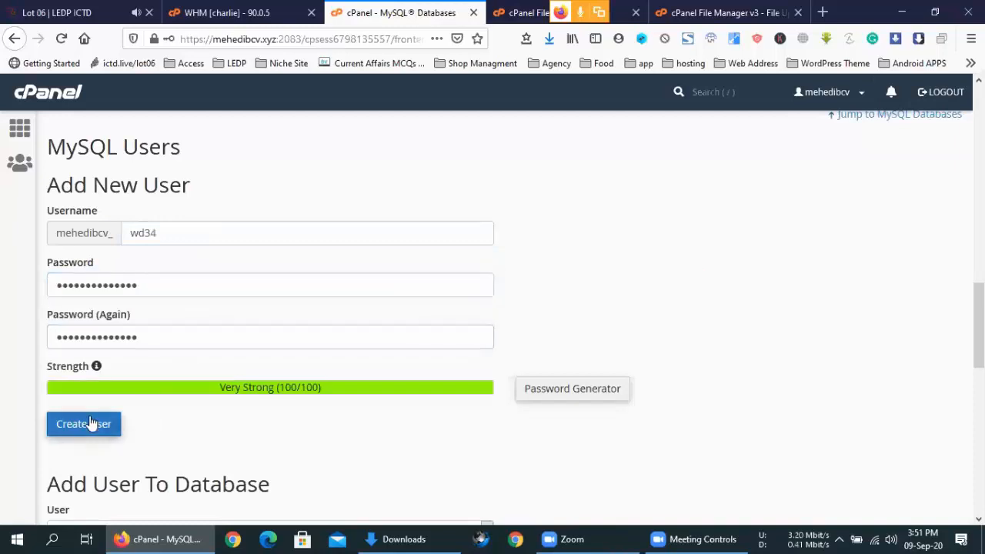
{"action": "left_click", "coordinate": [54, 8]}
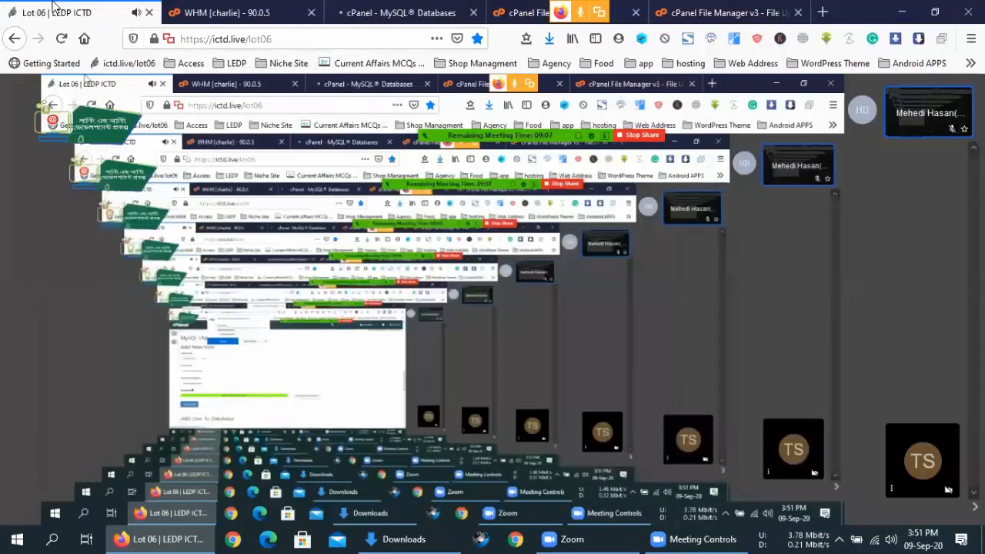
{"action": "left_click", "coordinate": [369, 9]}
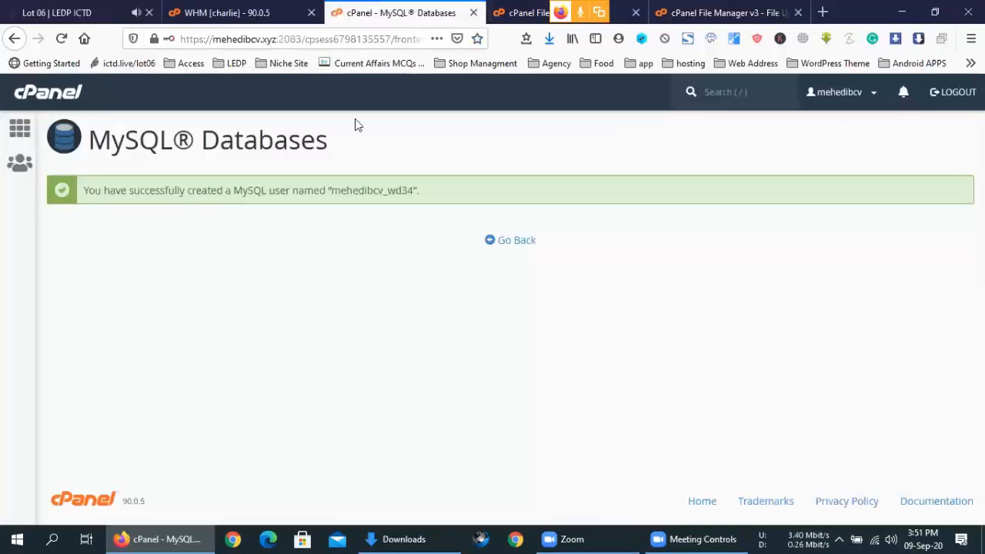
{"action": "double_click", "coordinate": [400, 191]}
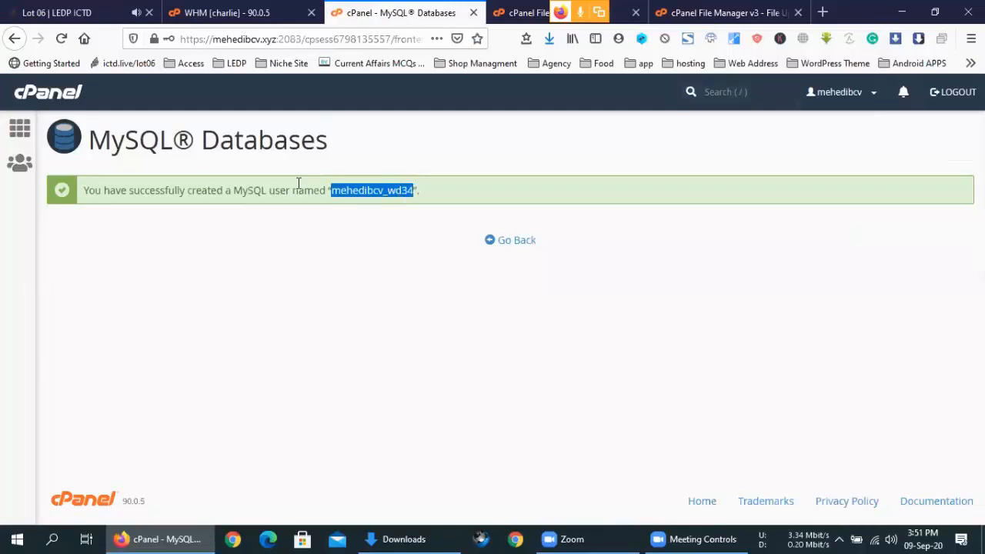
{"action": "left_click", "coordinate": [513, 246]}
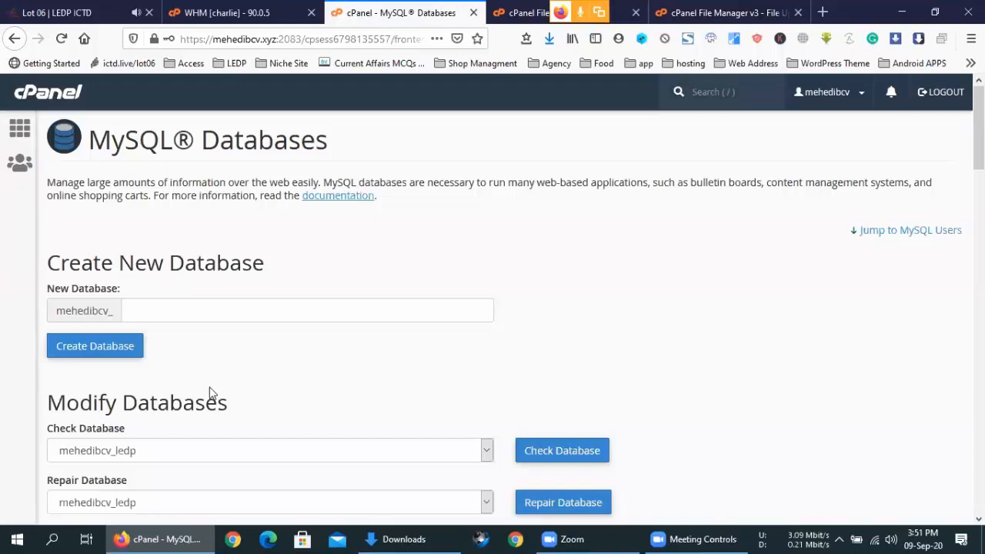
Step: Add user mehedibcv_wd34 to database mehedibcv_wd34 with ALL PRIVILEGES and save
{"action": "scroll", "coordinate": [210, 392], "scroll_direction": "down", "scroll_amount": 15}
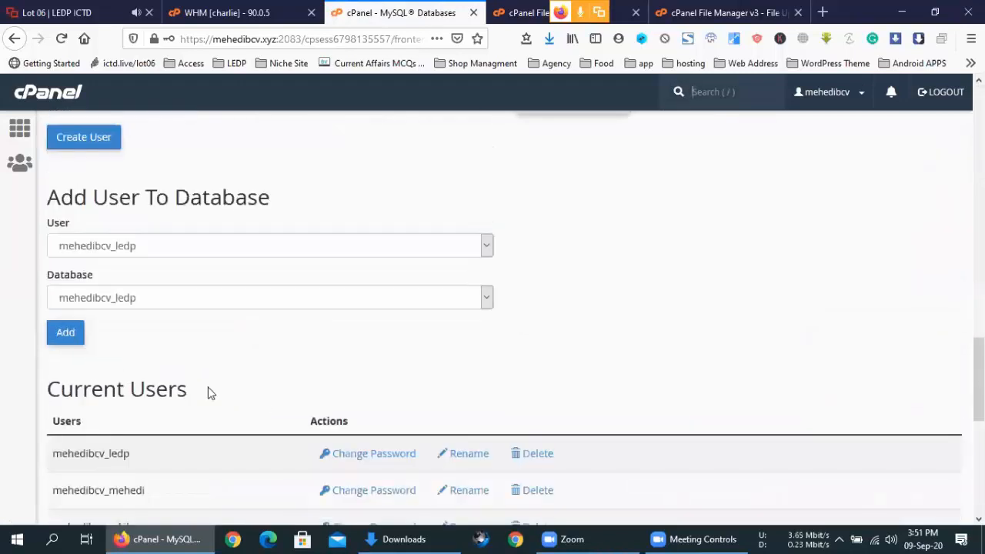
{"action": "left_click", "coordinate": [121, 242]}
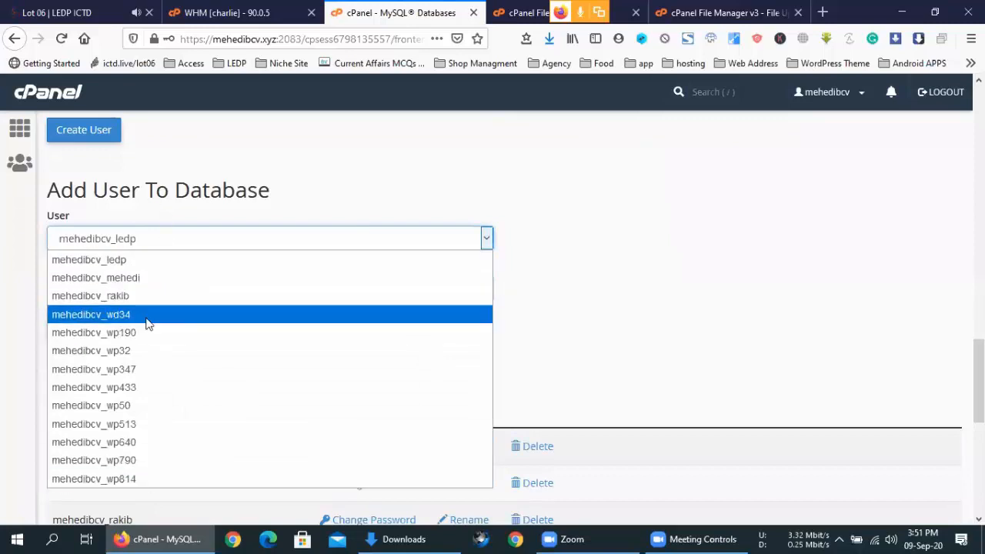
{"action": "left_click", "coordinate": [147, 316]}
{"action": "left_click", "coordinate": [149, 292]}
{"action": "left_click", "coordinate": [142, 365]}
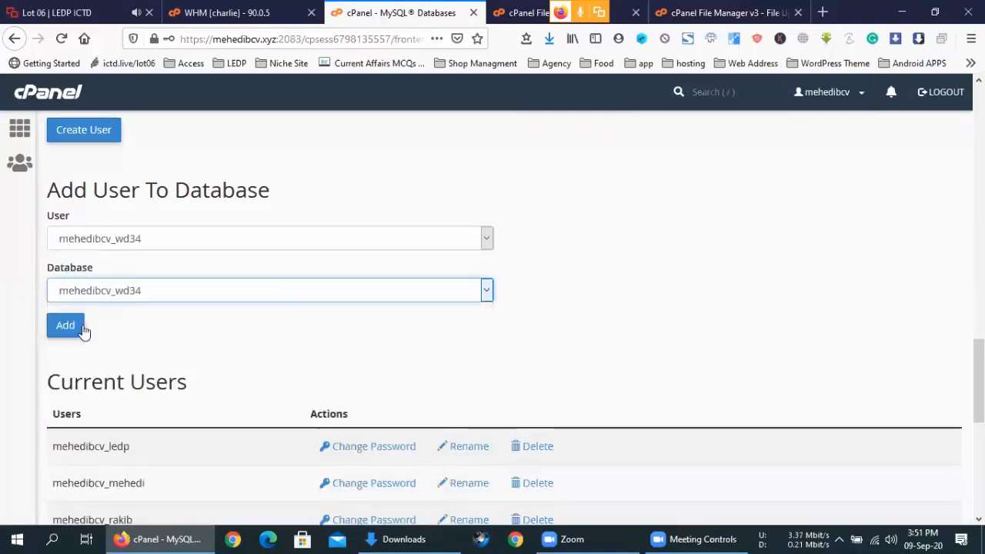
{"action": "left_click", "coordinate": [82, 326]}
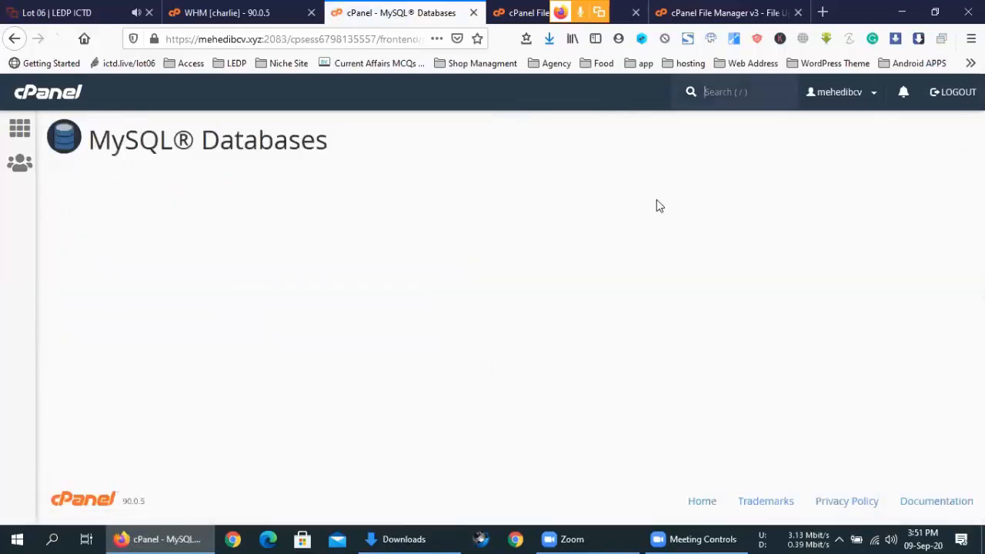
{"action": "left_click", "coordinate": [100, 270]}
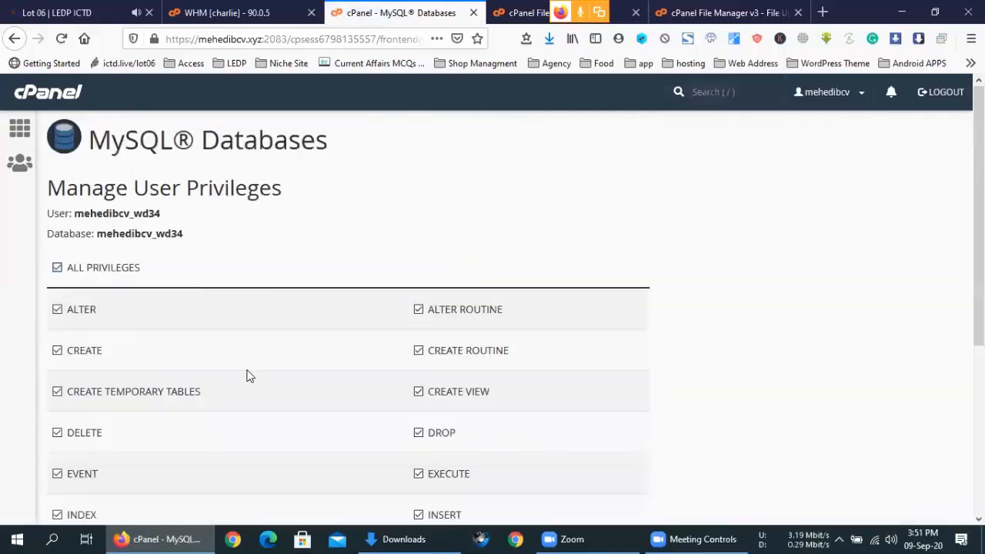
{"action": "scroll", "coordinate": [248, 376], "scroll_direction": "down", "scroll_amount": 5}
{"action": "left_click", "coordinate": [82, 419]}
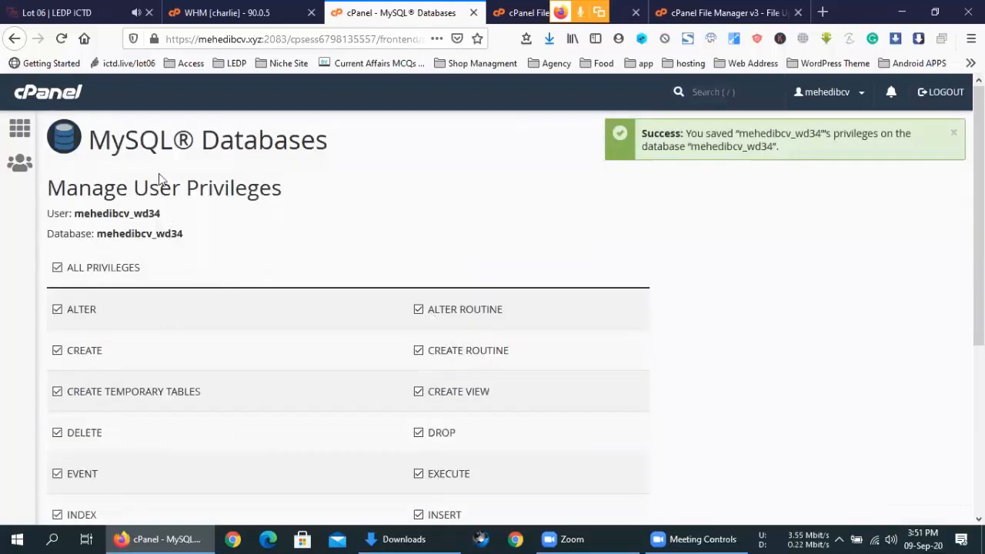
Step: Copy the database name mehedibcv_wd34 and return to the cPanel home page
{"action": "double_click", "coordinate": [130, 233]}
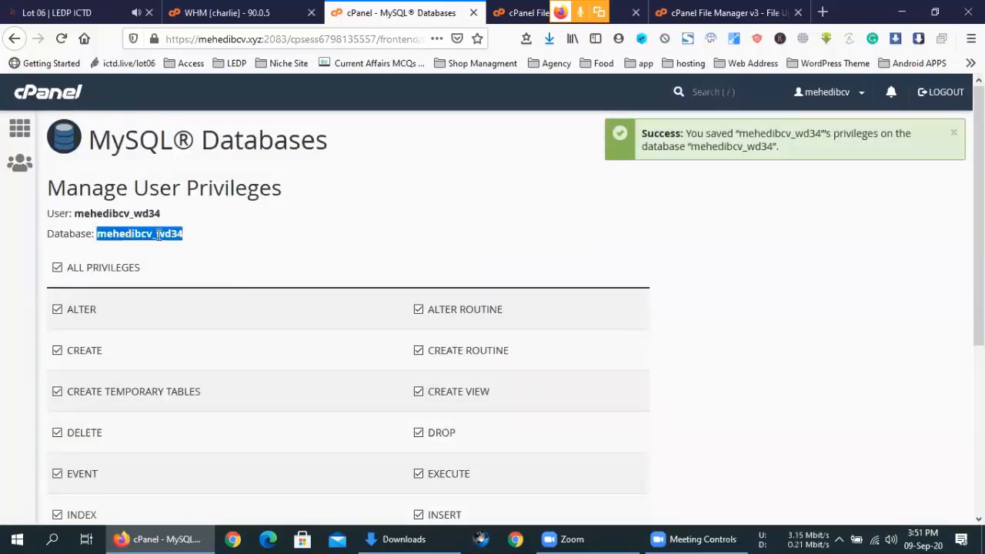
{"action": "right_click", "coordinate": [159, 239]}
{"action": "left_click", "coordinate": [191, 247]}
{"action": "left_click", "coordinate": [198, 242]}
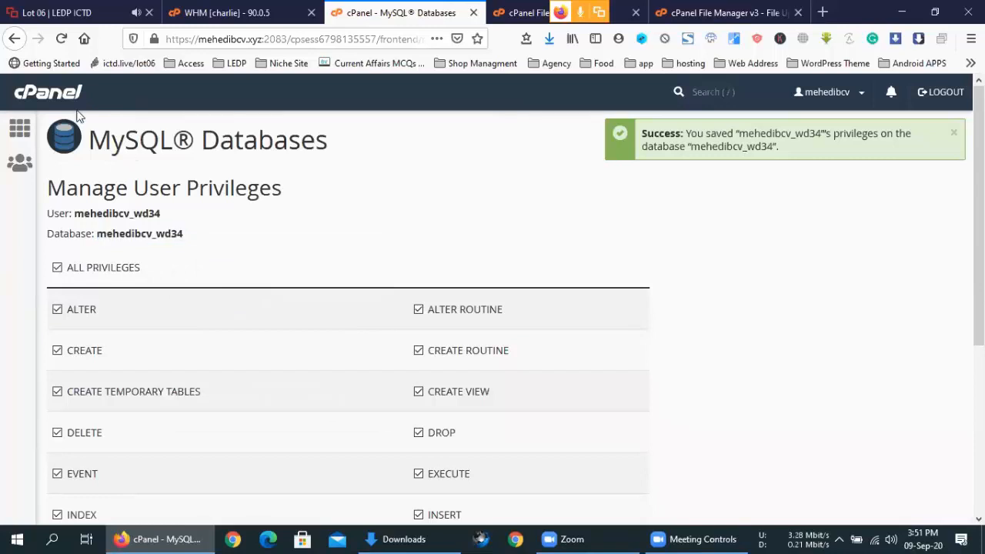
{"action": "left_click", "coordinate": [54, 99]}
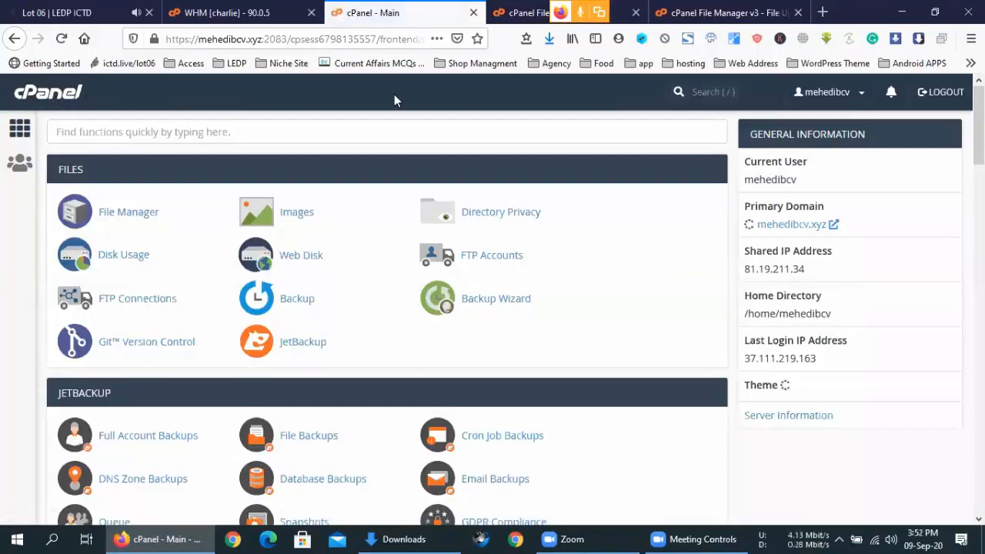
{"action": "scroll", "coordinate": [656, 327], "scroll_direction": "down", "scroll_amount": 3}
Step: Scroll down to cPanel's Databases section and launch phpMyAdmin
{"action": "scroll", "coordinate": [656, 327], "scroll_direction": "down", "scroll_amount": 2}
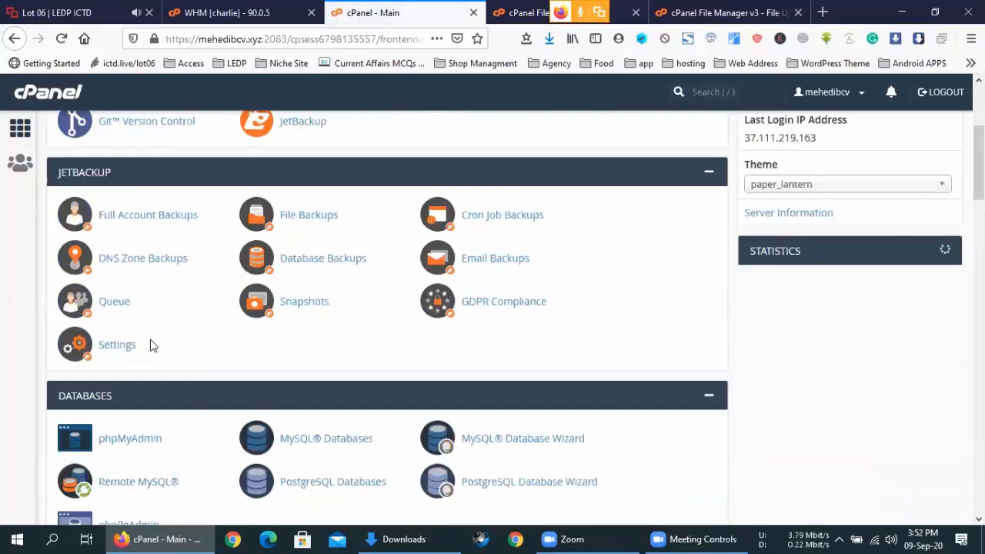
{"action": "scroll", "coordinate": [147, 350], "scroll_direction": "down", "scroll_amount": 5}
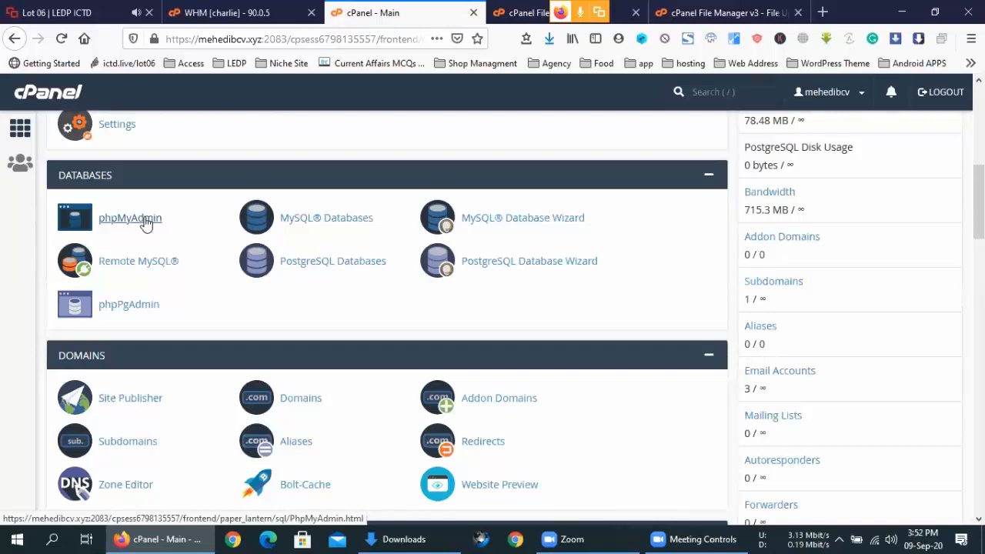
{"action": "left_click", "coordinate": [147, 222]}
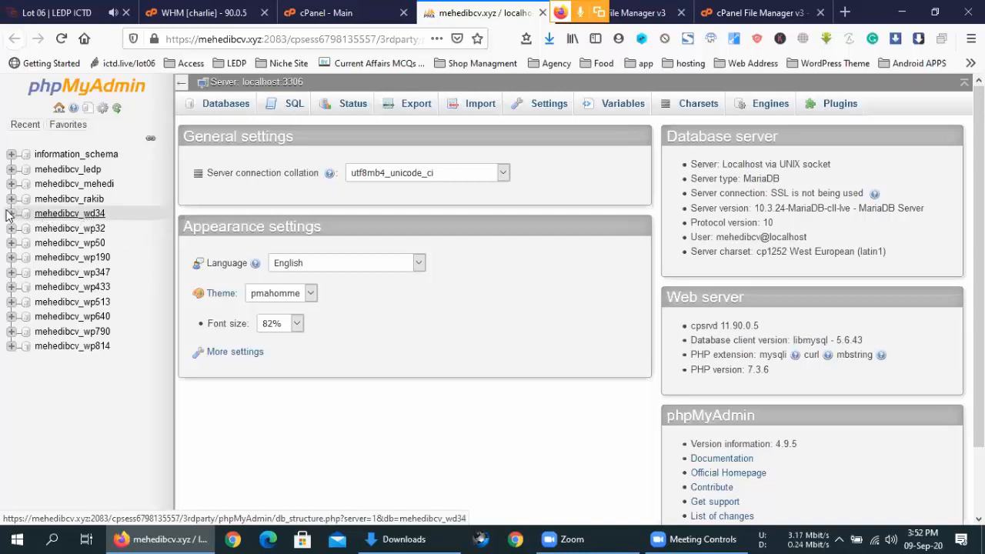
Step: Select the mehedibcv_wd34 database in the sidebar and go to its Import page
{"action": "left_click", "coordinate": [73, 215]}
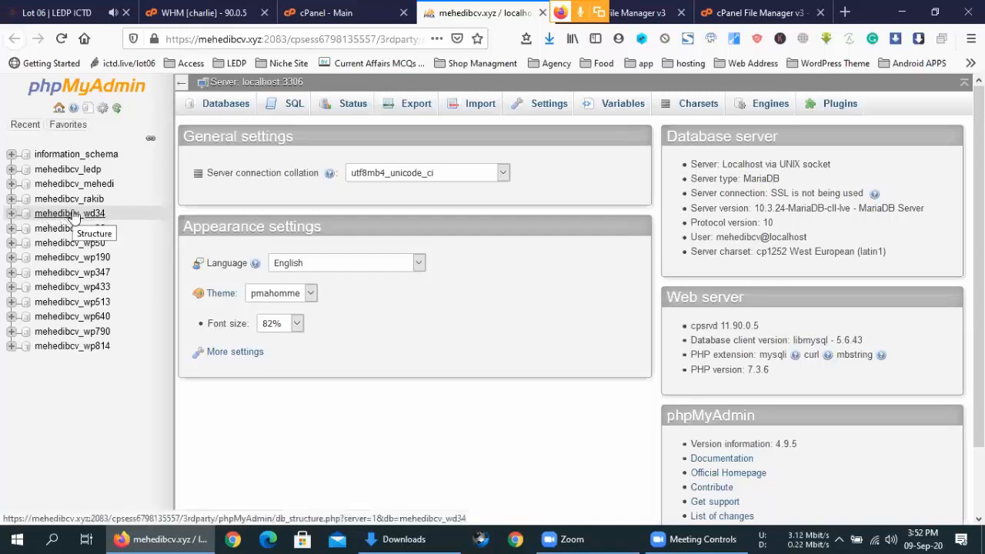
{"action": "left_click", "coordinate": [73, 215]}
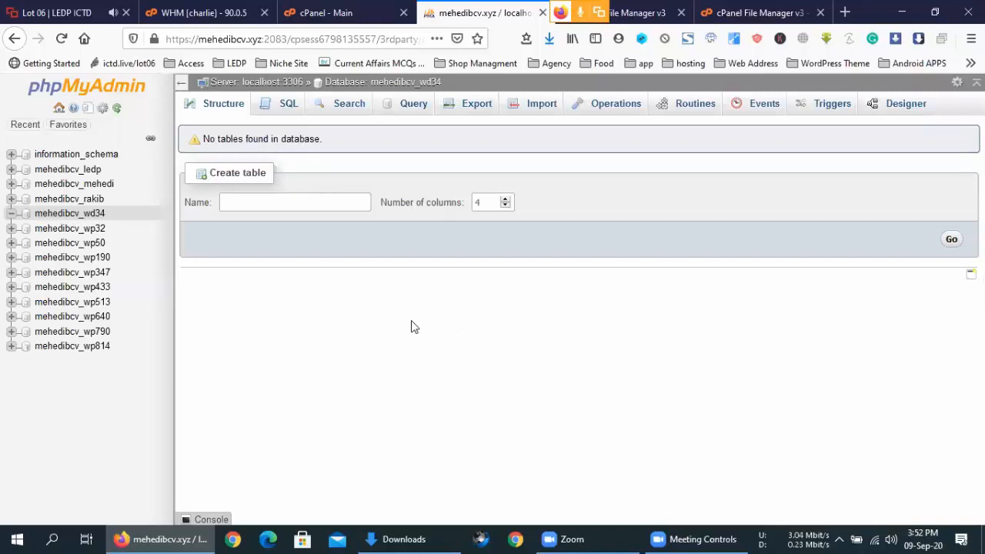
{"action": "left_click", "coordinate": [531, 107]}
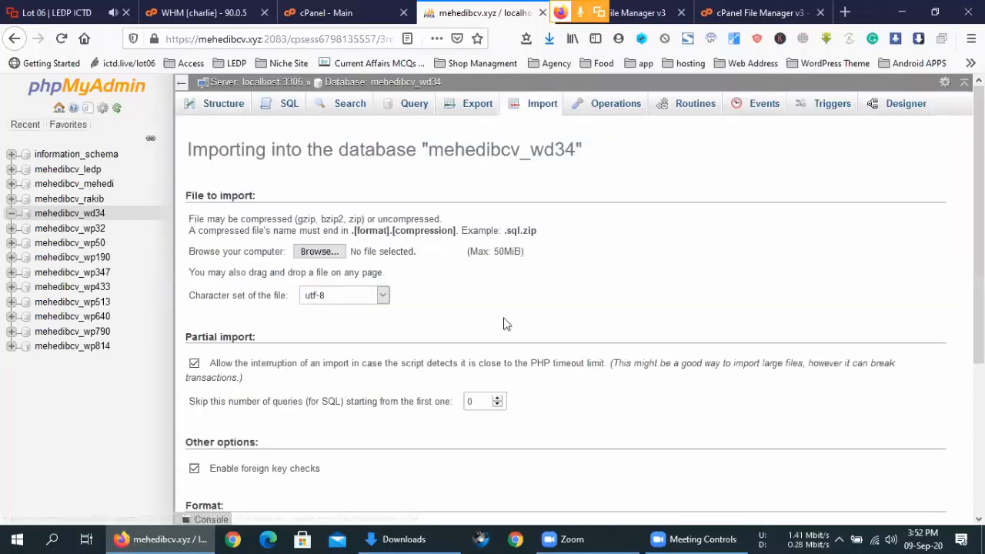
Step: Choose abshopon_wp68.sql from the Desktop as the file to import
{"action": "left_click", "coordinate": [319, 252]}
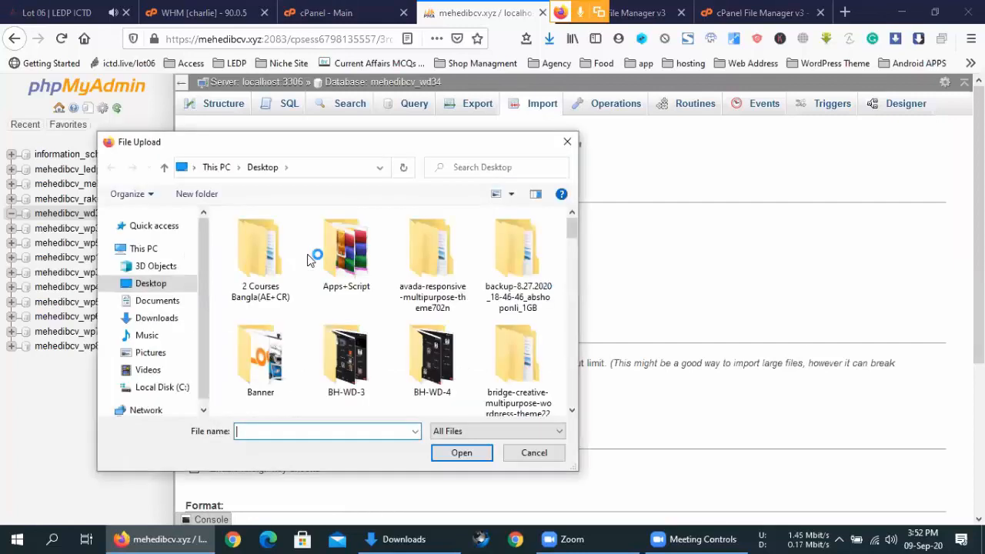
{"action": "scroll", "coordinate": [365, 326], "scroll_direction": "down", "scroll_amount": 10}
{"action": "scroll", "coordinate": [365, 325], "scroll_direction": "down", "scroll_amount": 4}
{"action": "scroll", "coordinate": [364, 326], "scroll_direction": "up", "scroll_amount": 5}
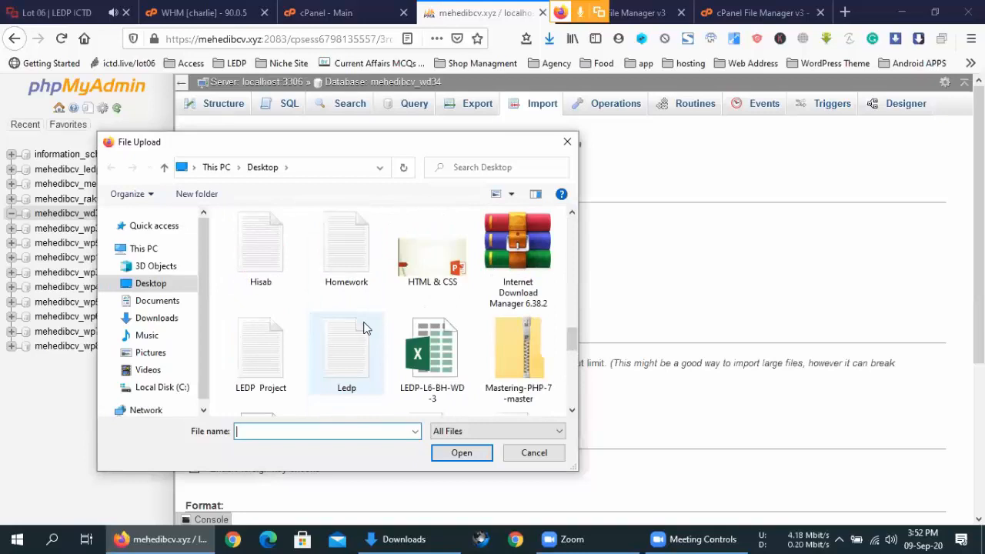
{"action": "scroll", "coordinate": [365, 327], "scroll_direction": "up", "scroll_amount": 1}
{"action": "scroll", "coordinate": [364, 325], "scroll_direction": "up", "scroll_amount": 6}
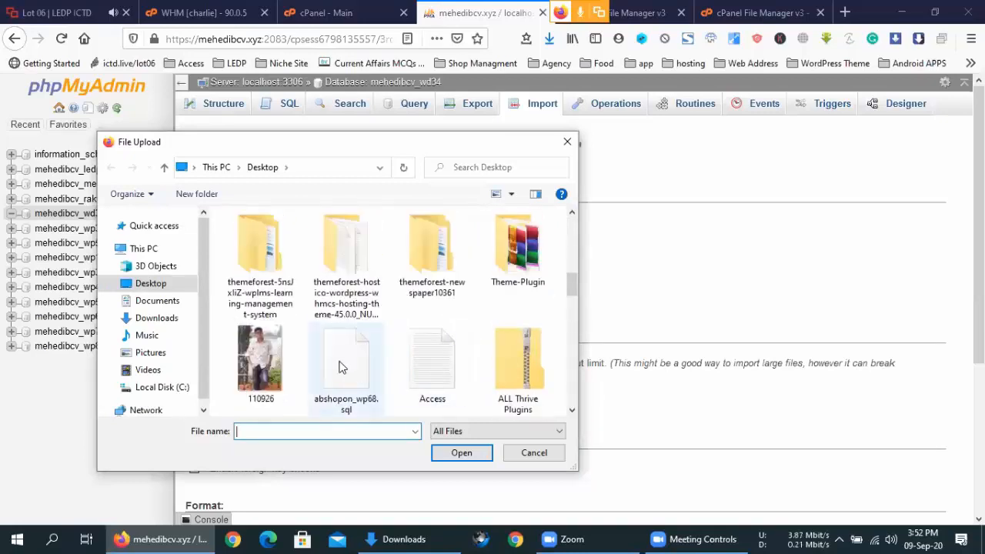
{"action": "left_click", "coordinate": [342, 378]}
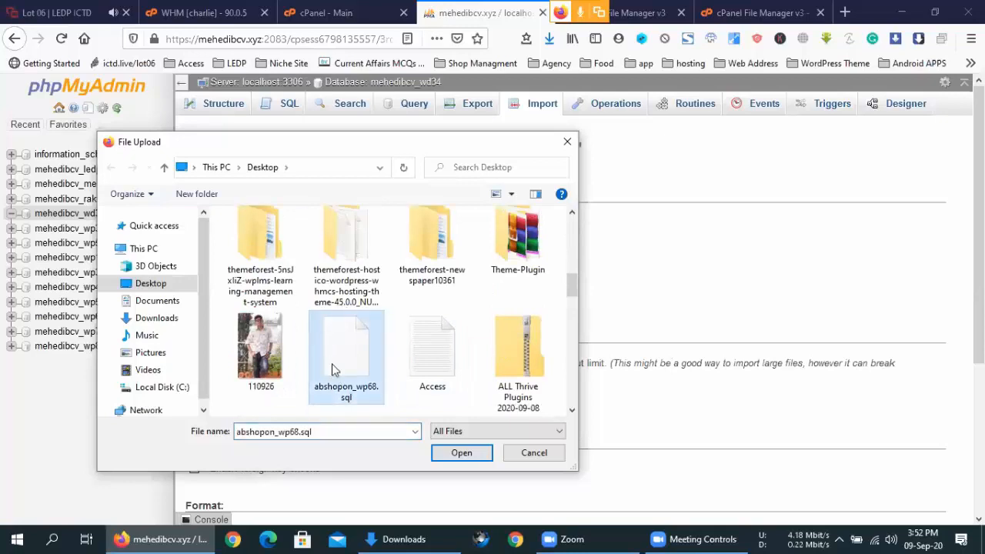
{"action": "left_click", "coordinate": [461, 453]}
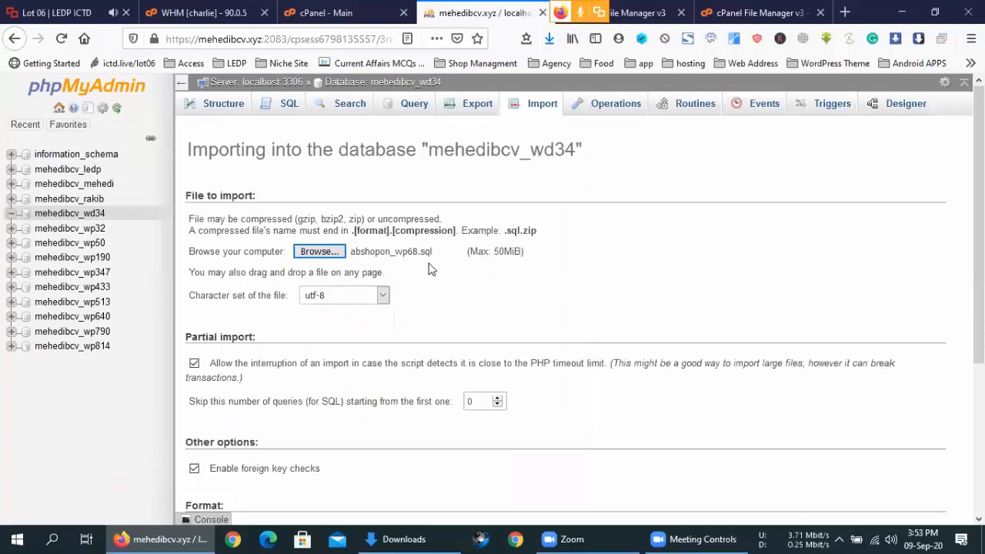
Step: Run the import with Go, briefly checking the upload tab while it runs
{"action": "scroll", "coordinate": [376, 371], "scroll_direction": "down", "scroll_amount": 2}
{"action": "scroll", "coordinate": [301, 422], "scroll_direction": "down", "scroll_amount": 2}
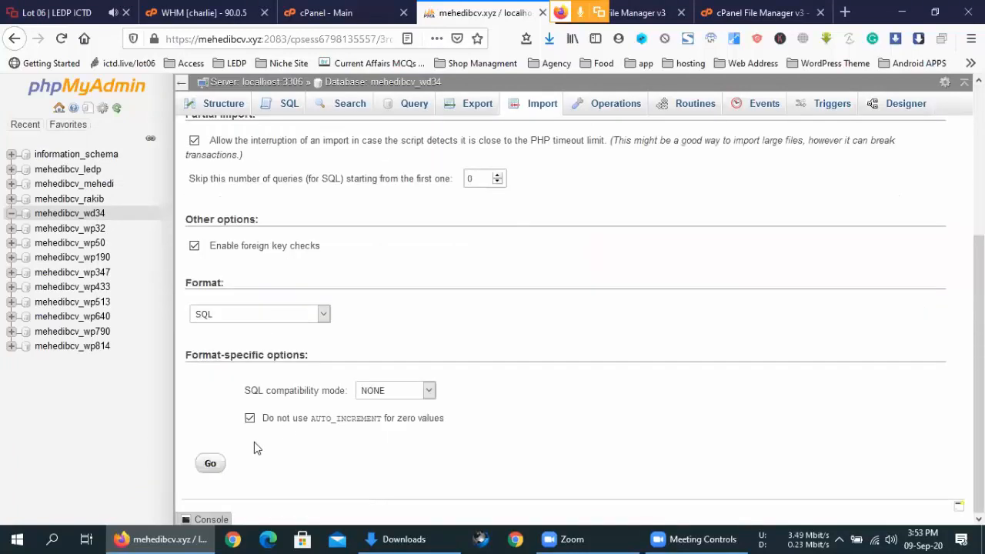
{"action": "left_click", "coordinate": [209, 464]}
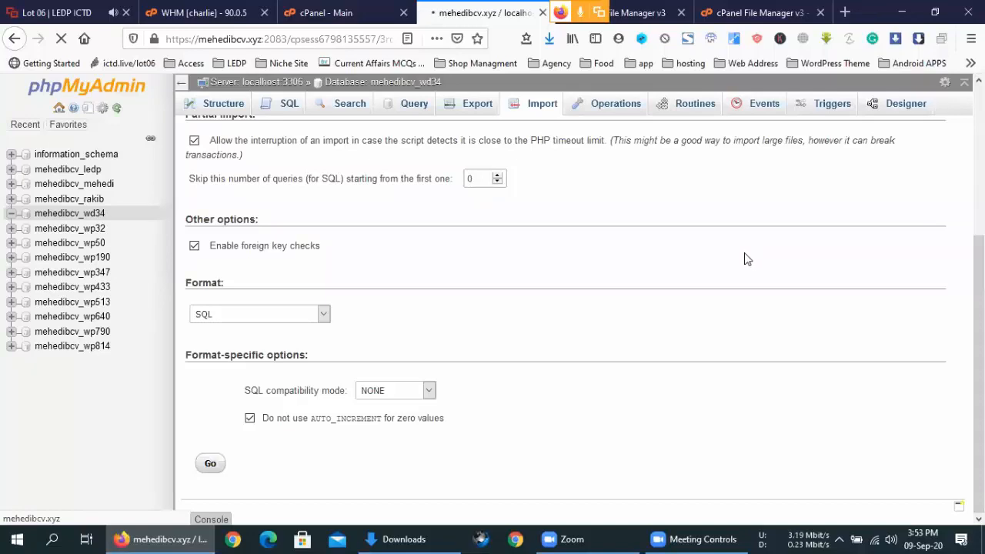
{"action": "left_click", "coordinate": [750, 10]}
{"action": "left_click", "coordinate": [483, 12]}
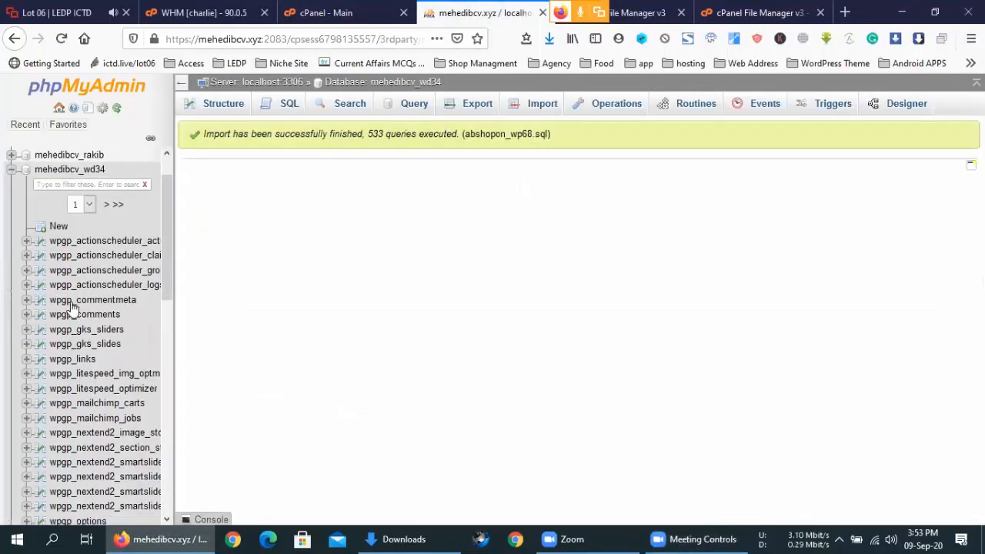
Step: List all the imported tables of mehedibcv_wd34
{"action": "scroll", "coordinate": [71, 306], "scroll_direction": "down", "scroll_amount": 10}
{"action": "scroll", "coordinate": [70, 307], "scroll_direction": "down", "scroll_amount": 4}
{"action": "scroll", "coordinate": [70, 306], "scroll_direction": "up", "scroll_amount": 15}
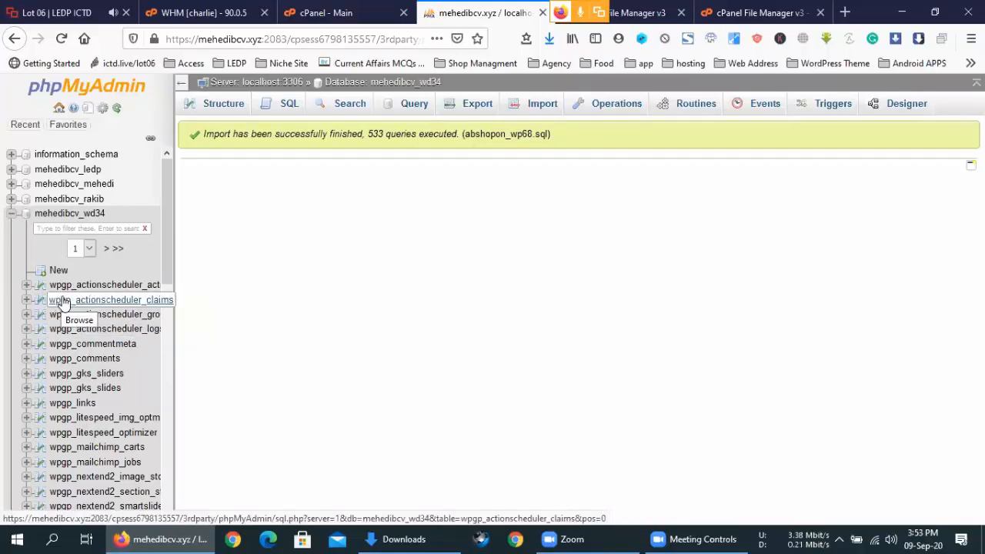
{"action": "scroll", "coordinate": [165, 239], "scroll_direction": "down", "scroll_amount": 8}
{"action": "scroll", "coordinate": [120, 257], "scroll_direction": "up", "scroll_amount": 8}
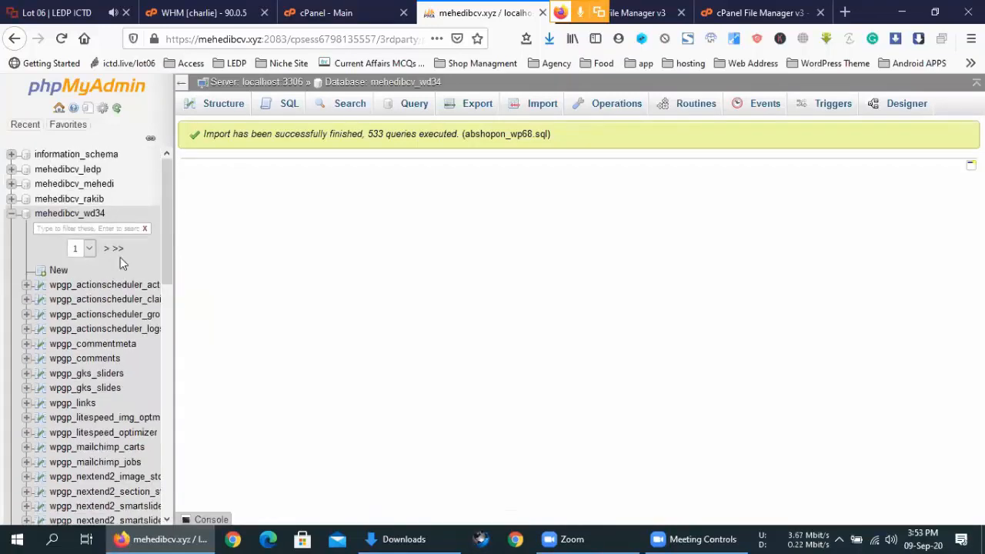
{"action": "left_click", "coordinate": [73, 216]}
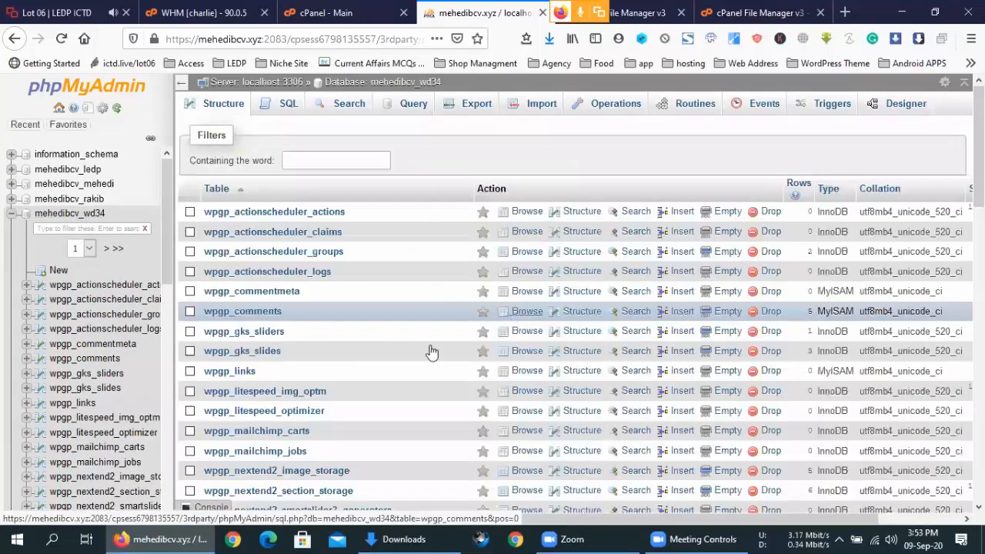
Step: Browse the wpgp_options rows, then check the public_html.zip upload, now at 25%
{"action": "scroll", "coordinate": [394, 366], "scroll_direction": "down", "scroll_amount": 10}
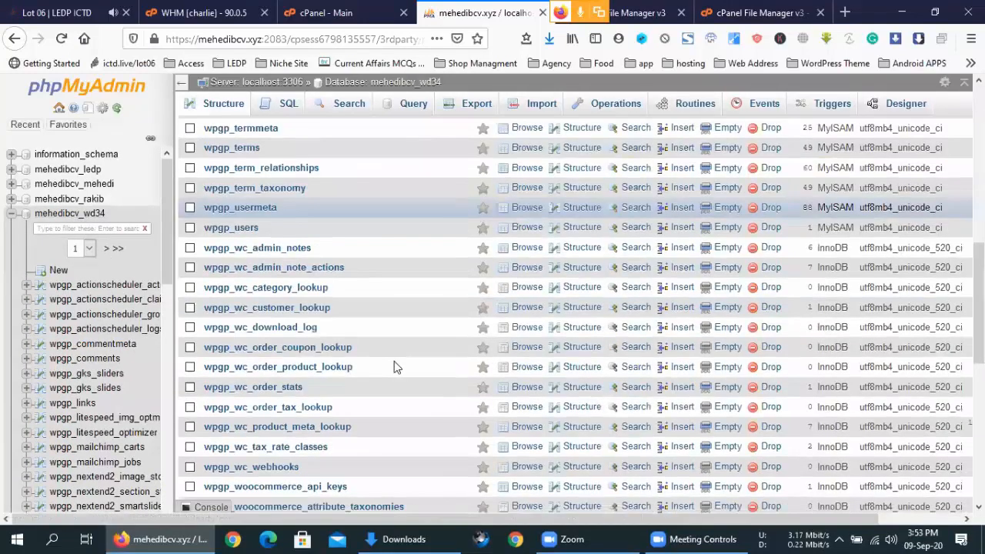
{"action": "scroll", "coordinate": [394, 366], "scroll_direction": "up", "scroll_amount": 10}
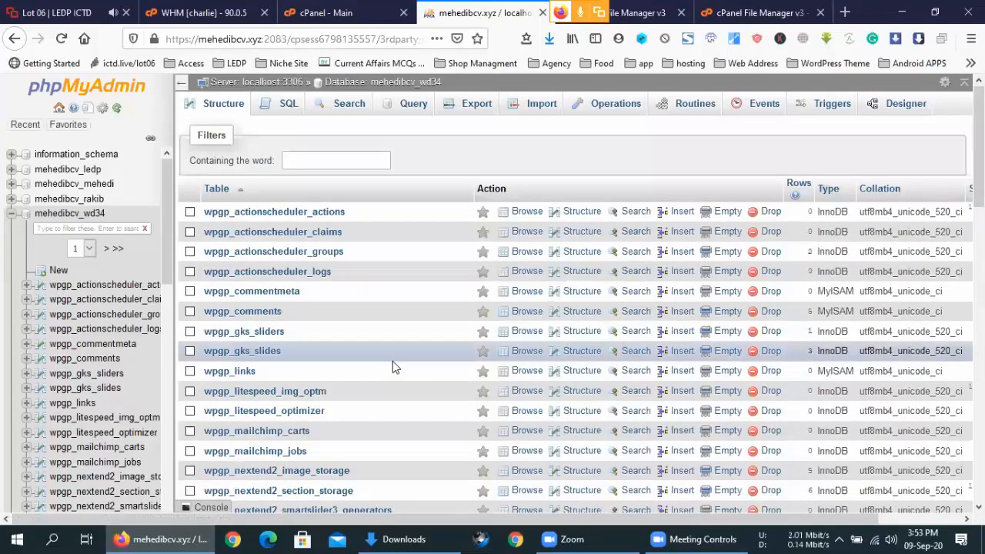
{"action": "scroll", "coordinate": [392, 362], "scroll_direction": "down", "scroll_amount": 10}
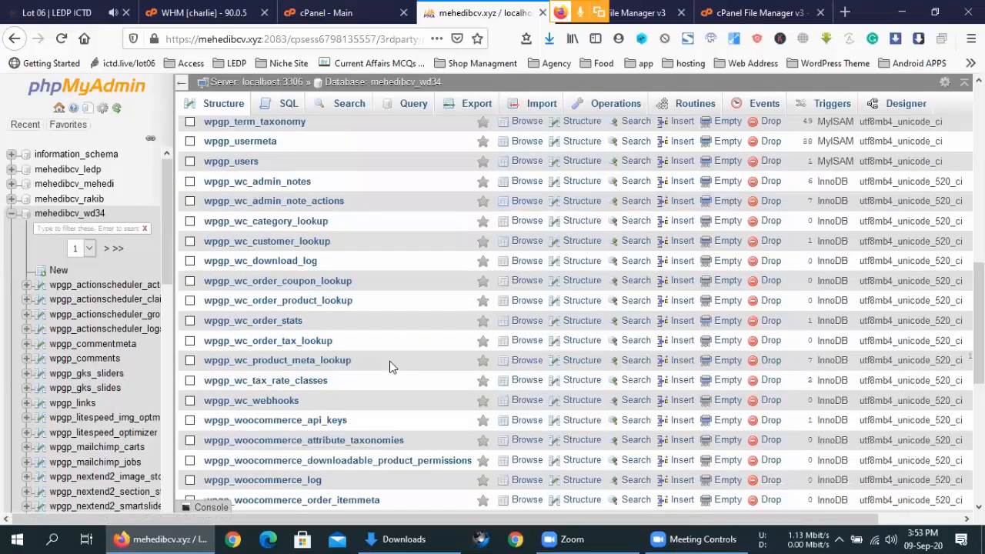
{"action": "scroll", "coordinate": [389, 361], "scroll_direction": "up", "scroll_amount": 10}
{"action": "scroll", "coordinate": [389, 367], "scroll_direction": "down", "scroll_amount": 15}
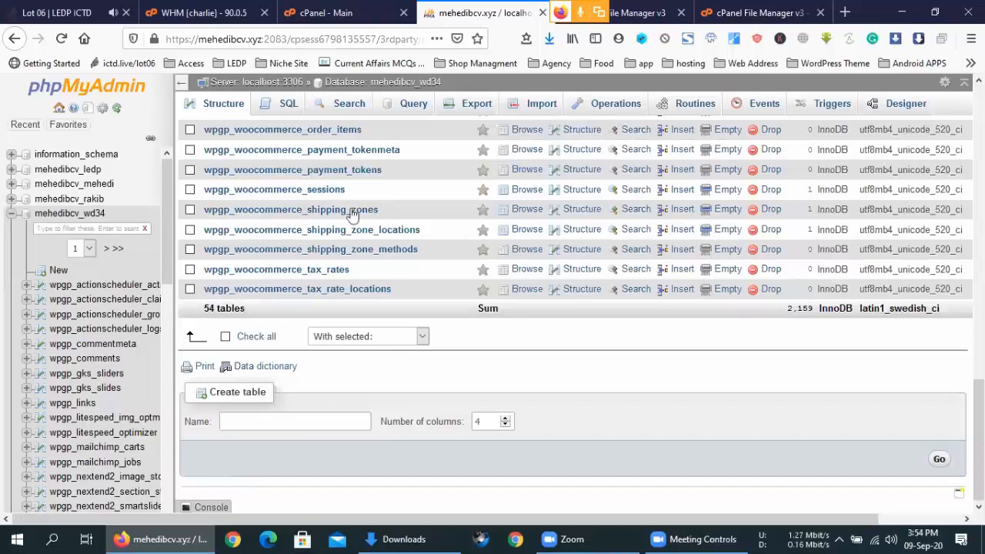
{"action": "scroll", "coordinate": [436, 255], "scroll_direction": "up", "scroll_amount": 3}
{"action": "scroll", "coordinate": [435, 255], "scroll_direction": "up", "scroll_amount": 10}
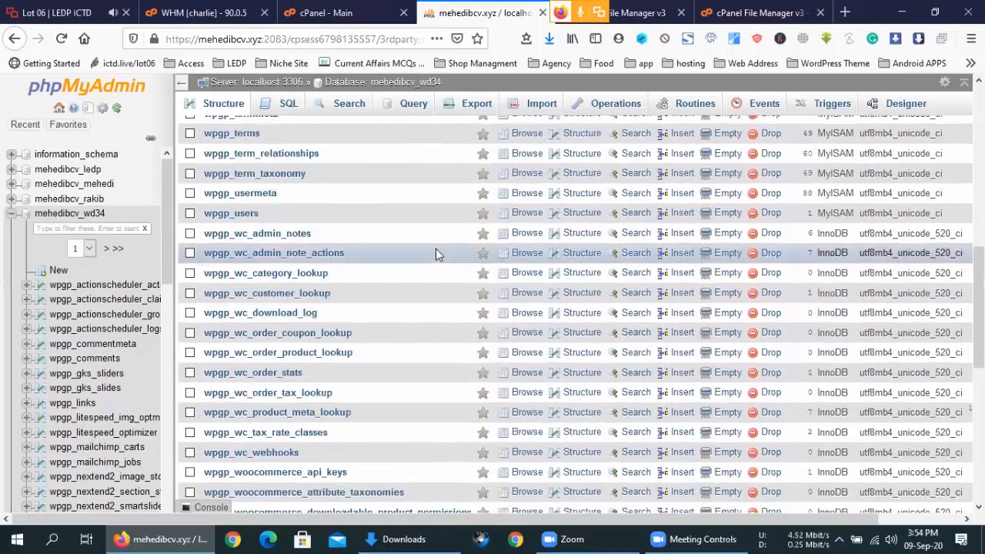
{"action": "scroll", "coordinate": [435, 255], "scroll_direction": "up", "scroll_amount": 4}
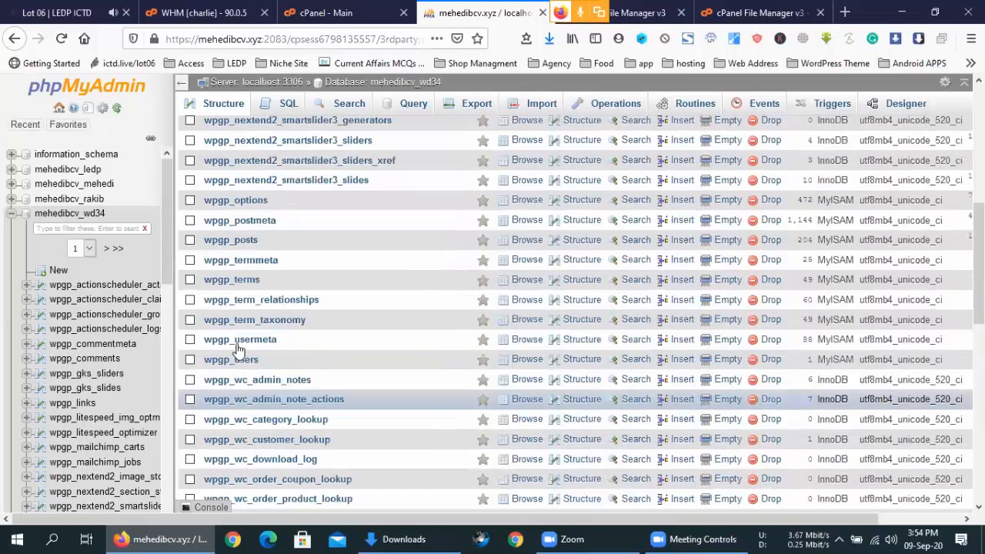
{"action": "scroll", "coordinate": [239, 350], "scroll_direction": "up", "scroll_amount": 4}
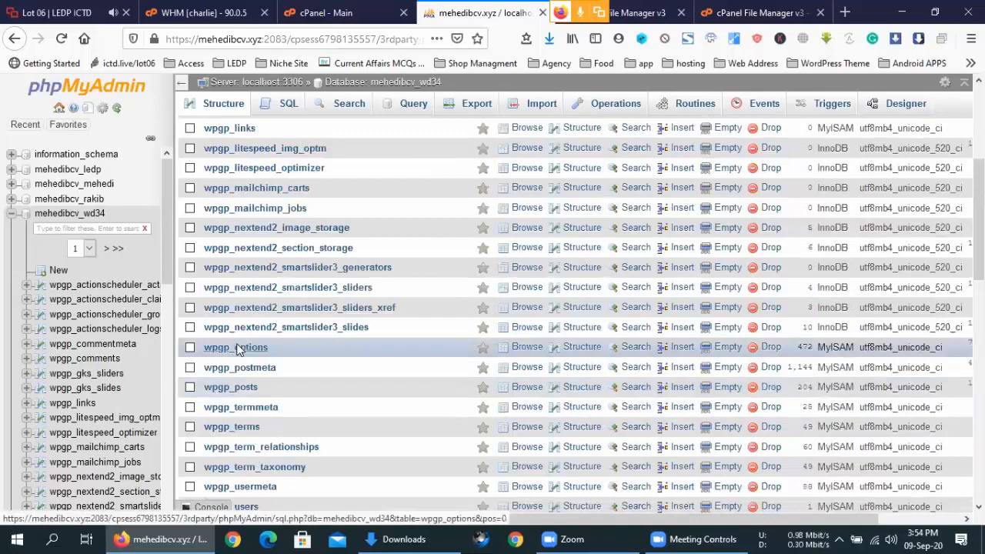
{"action": "left_click", "coordinate": [235, 347]}
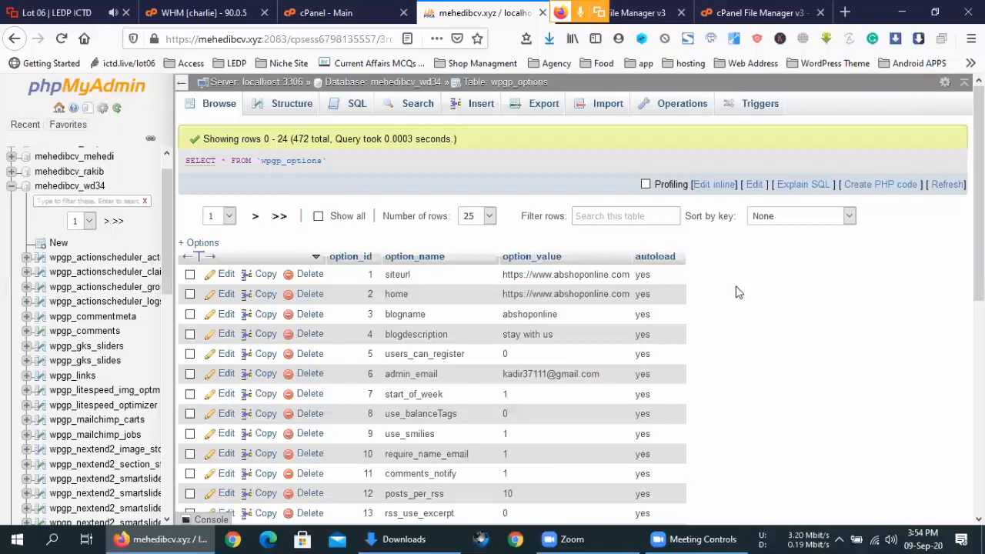
{"action": "left_click", "coordinate": [785, 11]}
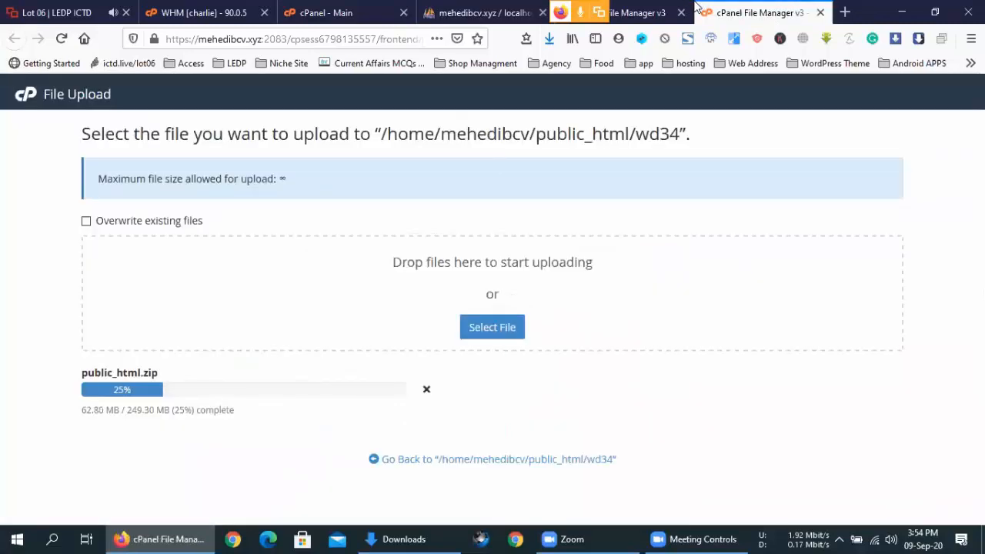
Step: Copy the folder name wd34 from the File Manager path, then return to wpgp_options
{"action": "left_click", "coordinate": [662, 11]}
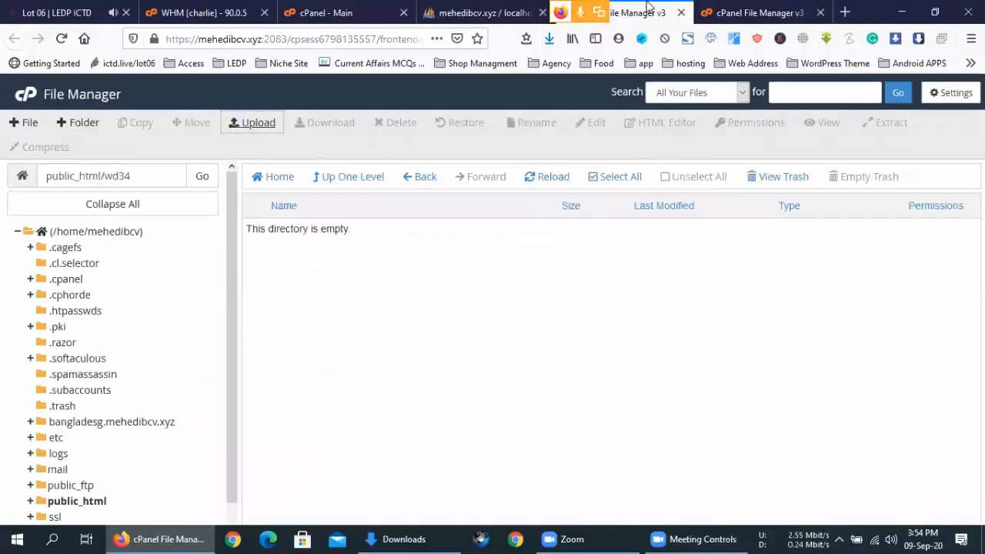
{"action": "left_click_drag", "start_coordinate": [101, 171], "coordinate": [29, 171]}
{"action": "left_click", "coordinate": [126, 173]}
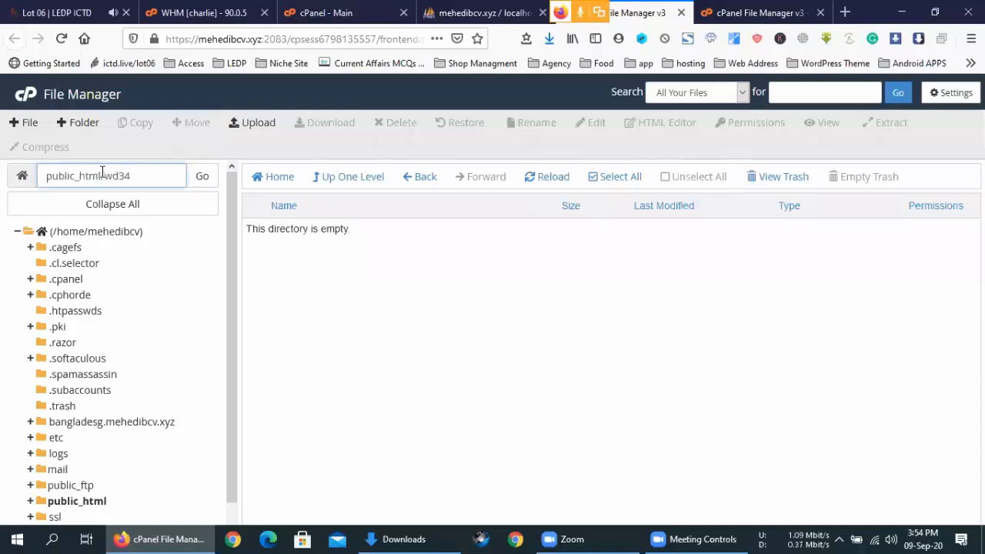
{"action": "double_click", "coordinate": [115, 174]}
{"action": "right_click", "coordinate": [131, 174]}
{"action": "left_click", "coordinate": [158, 218]}
{"action": "left_click", "coordinate": [485, 12]}
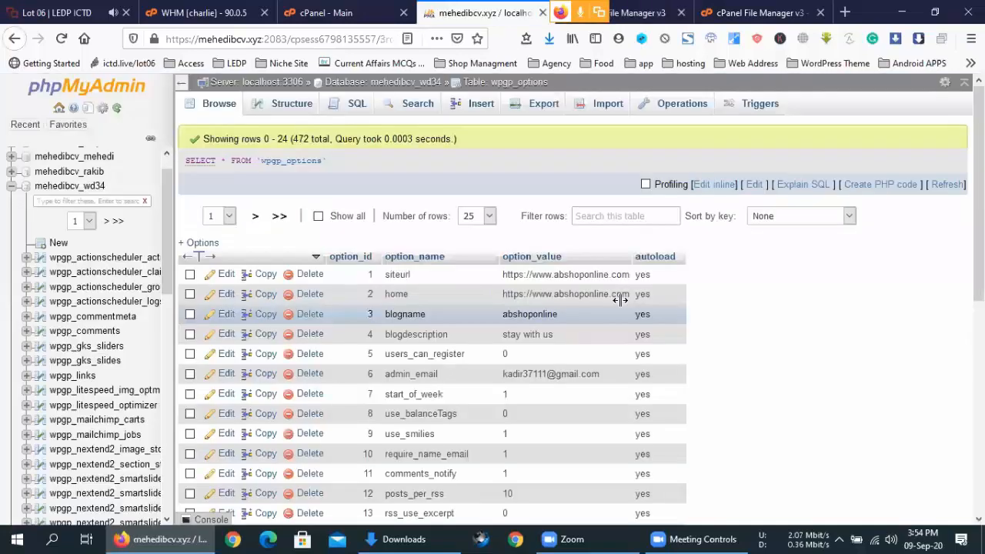
Step: Edit the siteurl value, replacing abshoponline.com with mehedibcv.xyz/wd34
{"action": "double_click", "coordinate": [557, 269]}
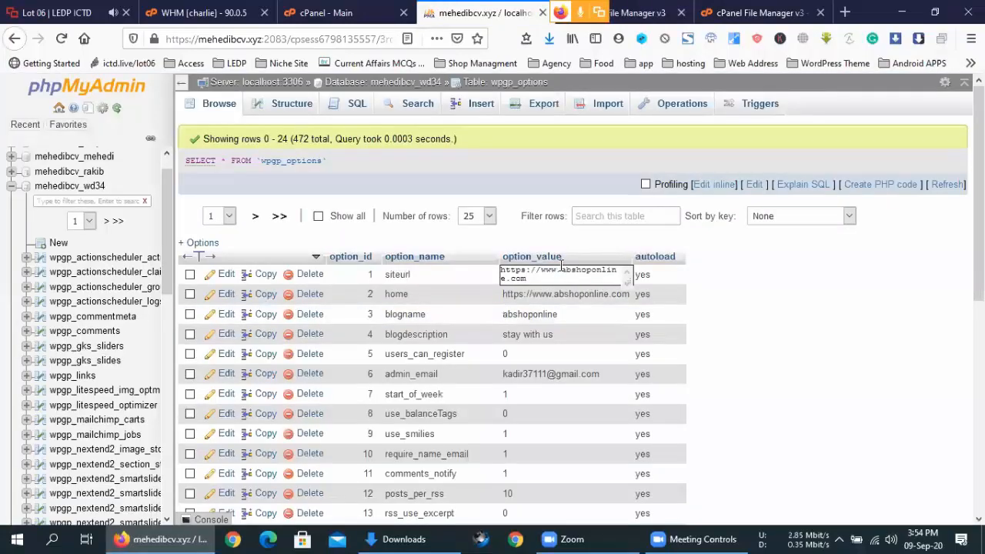
{"action": "left_click_drag", "start_coordinate": [561, 269], "coordinate": [500, 270]}
{"action": "left_click", "coordinate": [546, 269]}
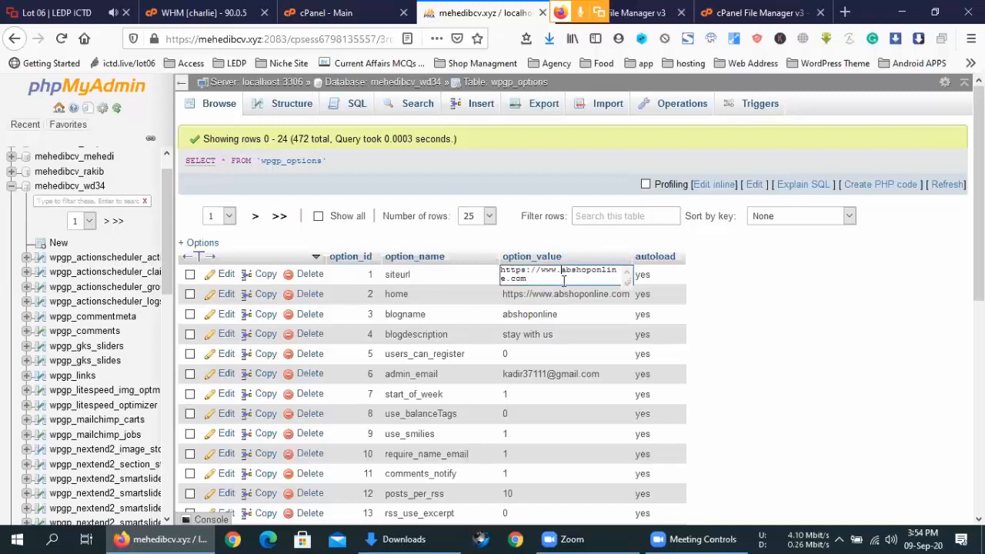
{"action": "left_click_drag", "start_coordinate": [561, 271], "coordinate": [565, 282]}
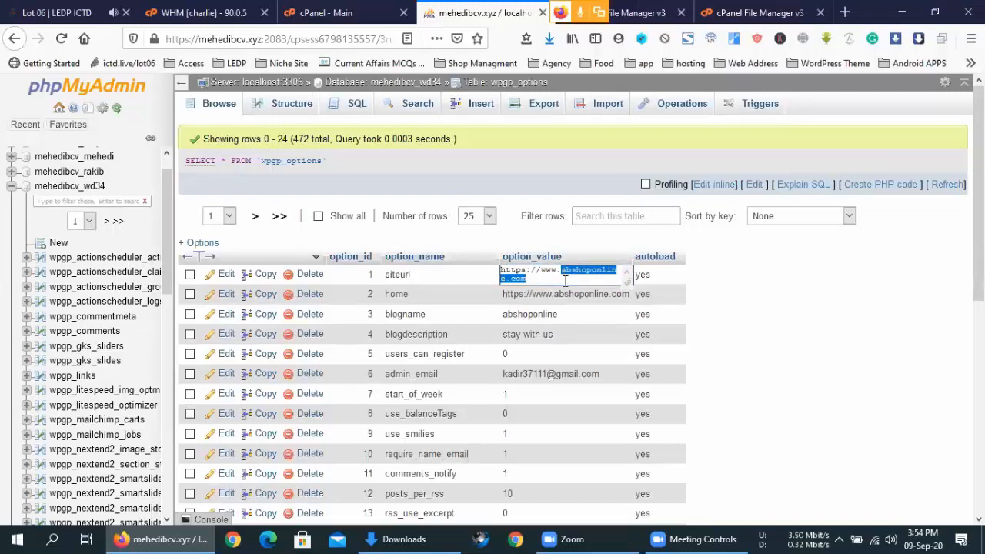
{"action": "type", "text": "mehedi"}
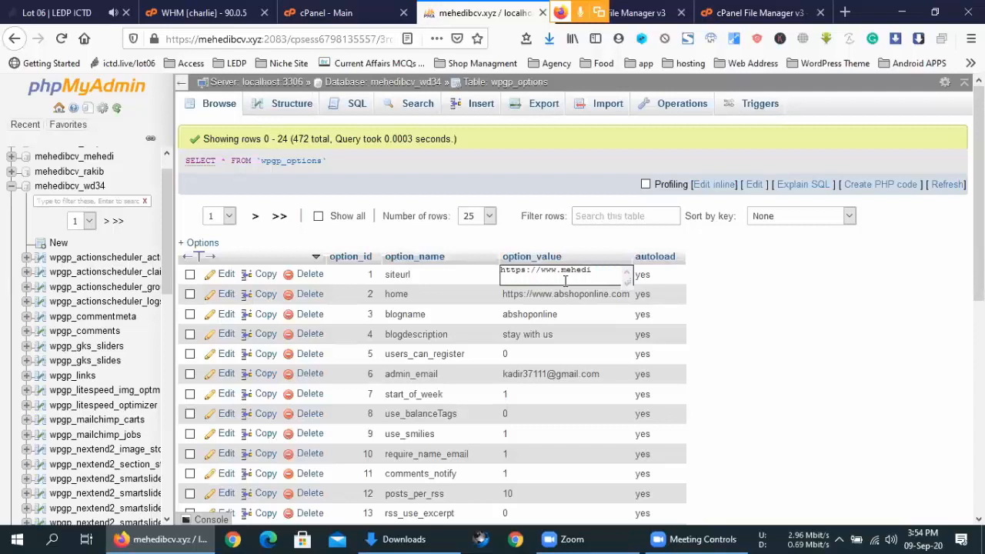
{"action": "type", "text": "bc"}
{"action": "type", "text": "v.xyz/"}
{"action": "type", "text": "wp"}
{"action": "type", "text": "34"}
{"action": "key", "text": "Left"}
{"action": "key", "text": "Left"}
{"action": "key", "text": "BackSpace"}
{"action": "type", "text": "d"}
{"action": "key", "text": "ctrl+a"}
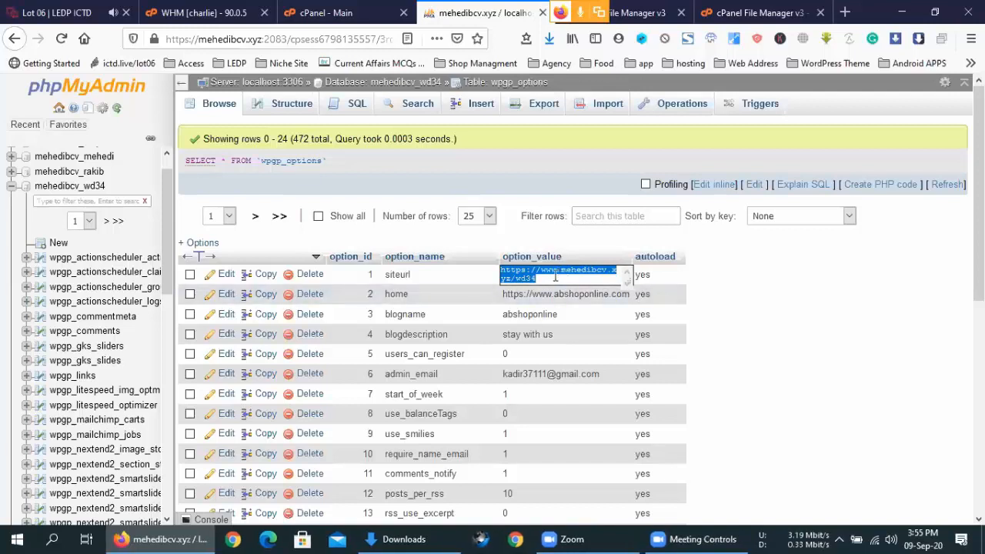
{"action": "left_click", "coordinate": [555, 277]}
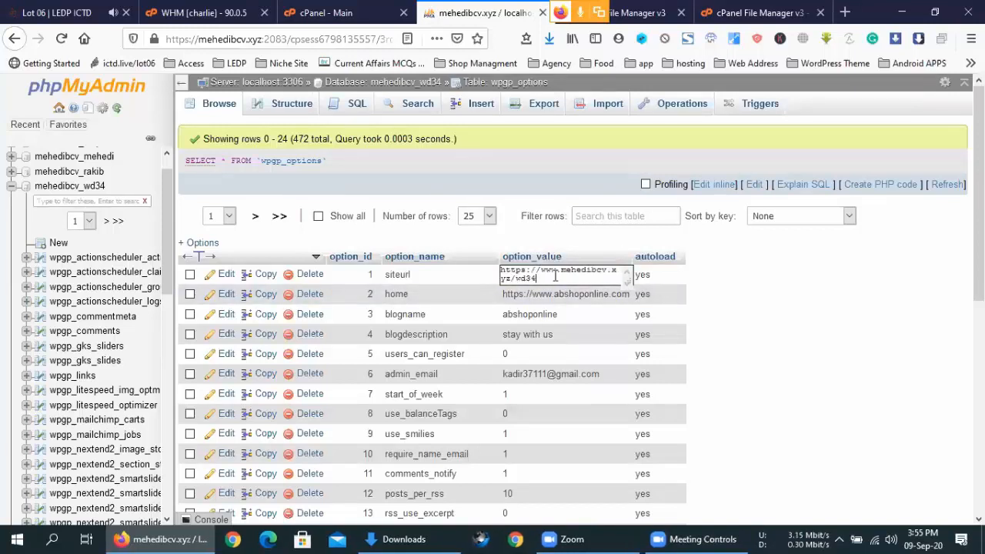
{"action": "left_click_drag", "start_coordinate": [555, 277], "coordinate": [501, 270]}
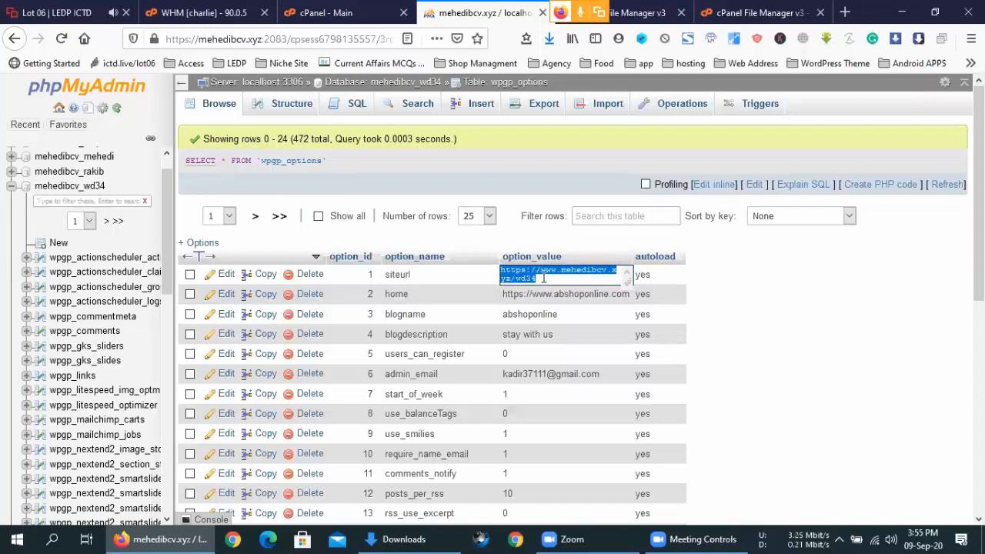
{"action": "left_click", "coordinate": [822, 299]}
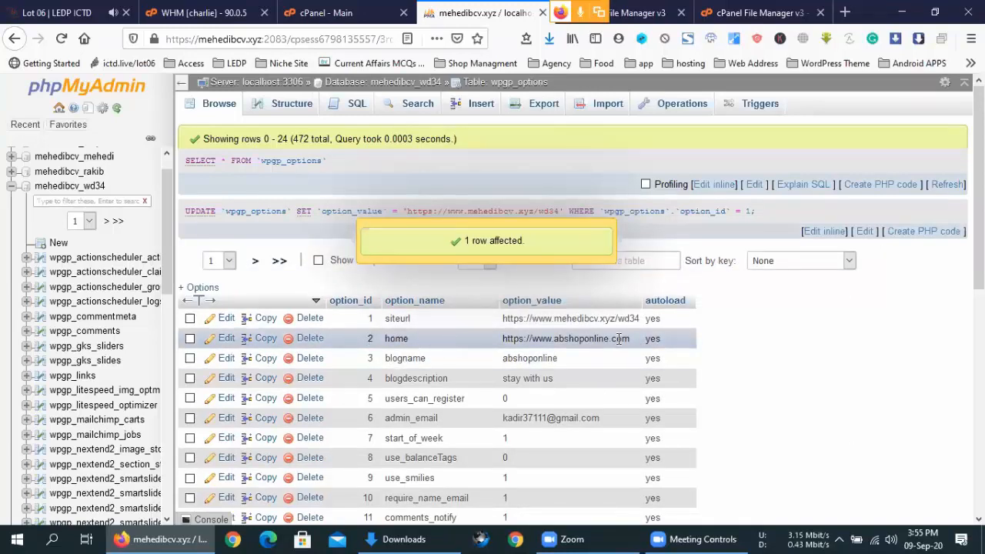
{"action": "double_click", "coordinate": [581, 338]}
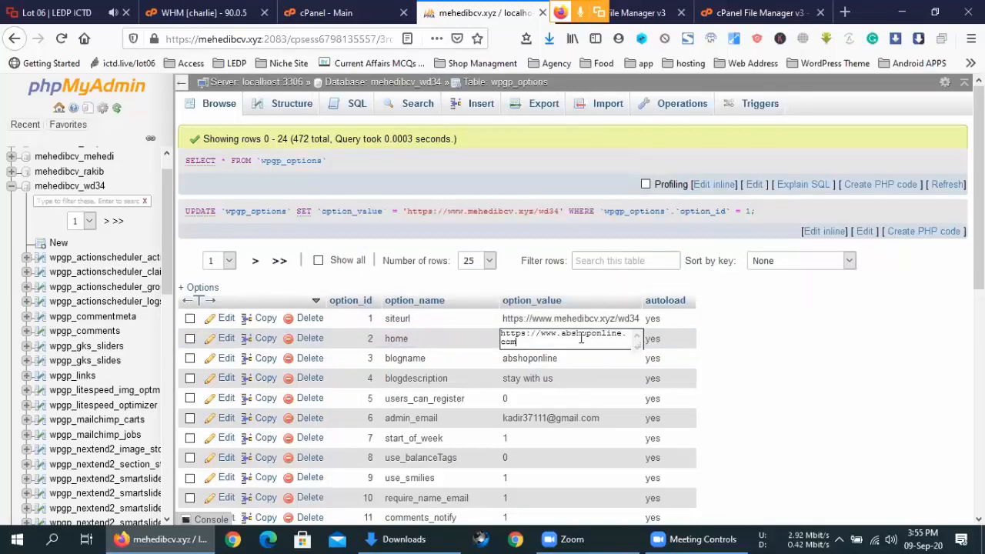
{"action": "key", "text": "ctrl+a"}
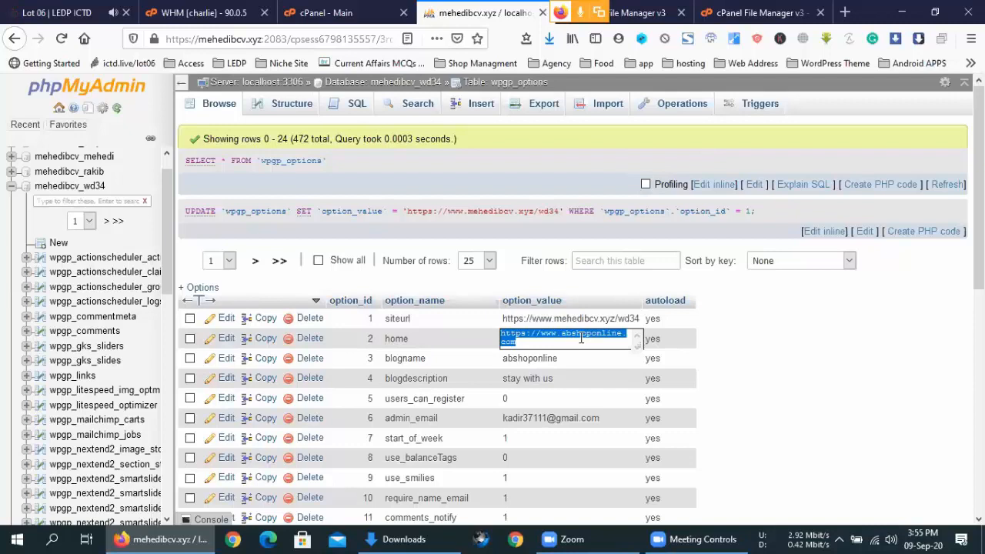
{"action": "key", "text": "ctrl+v"}
{"action": "left_click", "coordinate": [747, 314]}
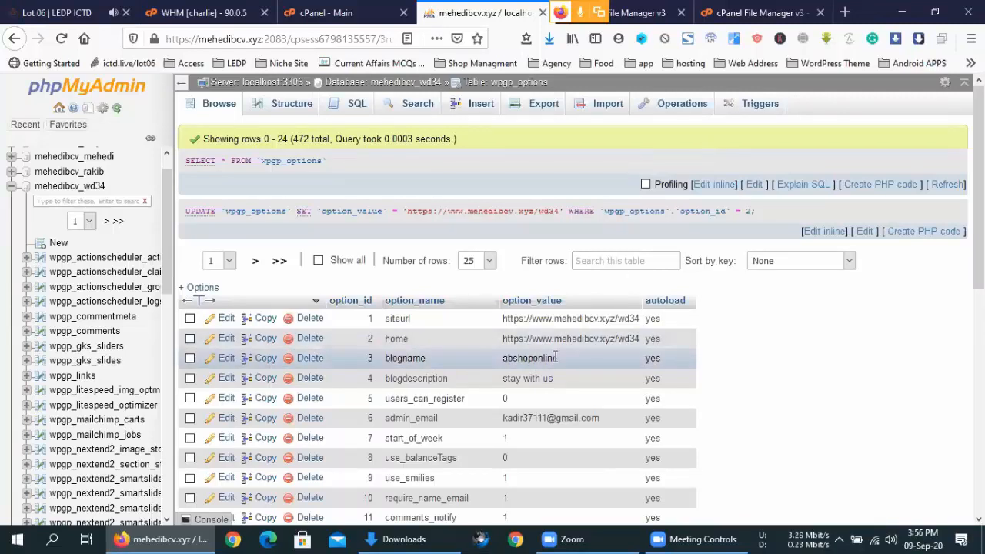
{"action": "double_click", "coordinate": [556, 357]}
{"action": "double_click", "coordinate": [578, 354]}
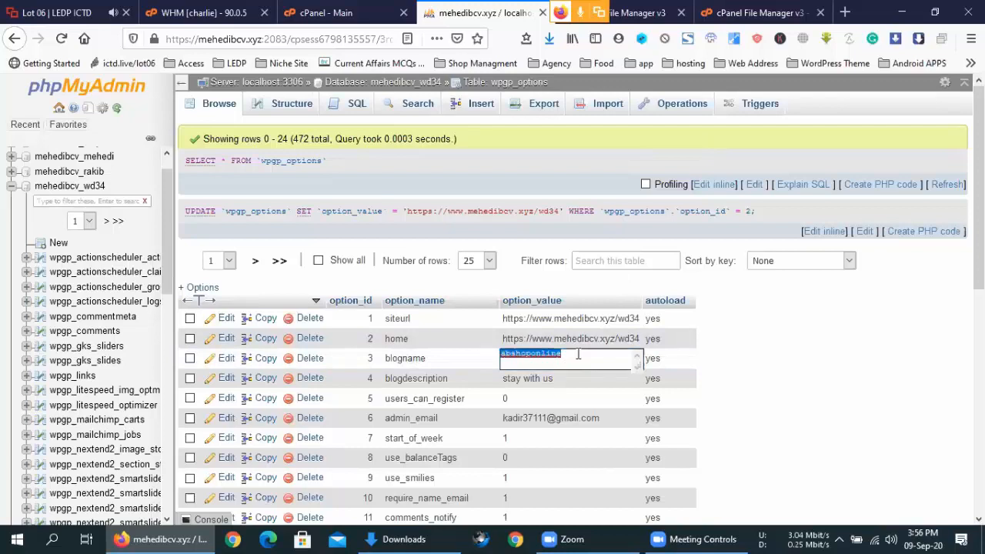
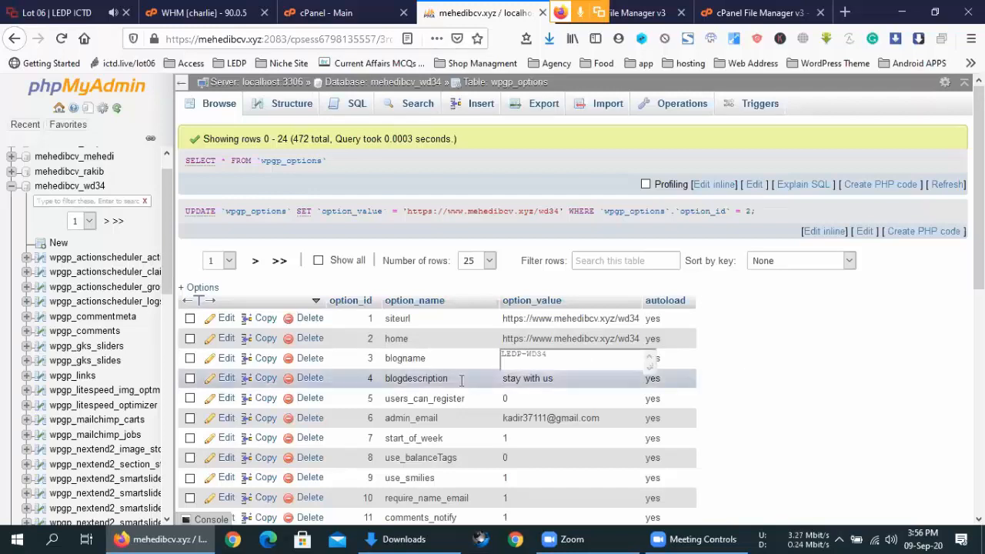
{"action": "left_click", "coordinate": [581, 378]}
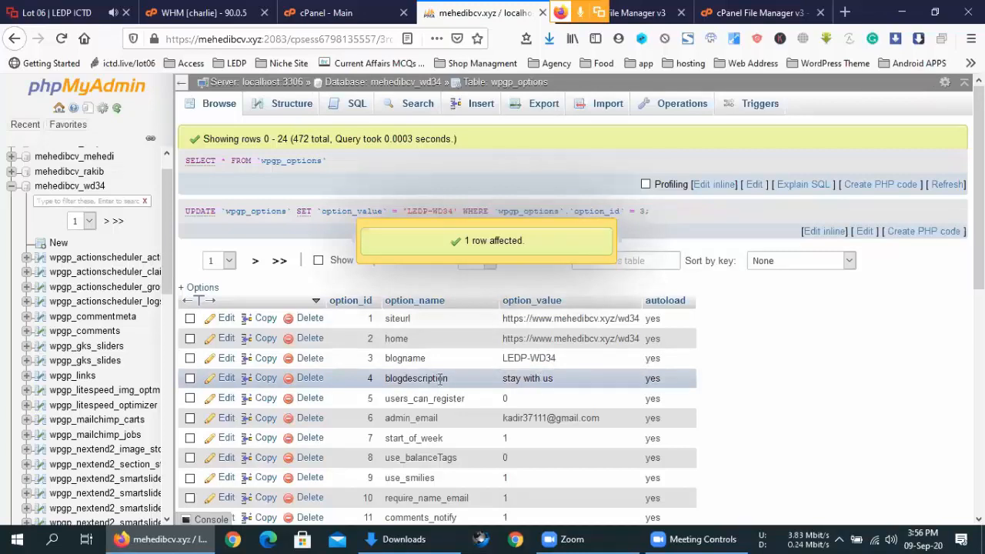
{"action": "double_click", "coordinate": [573, 378]}
{"action": "key", "text": "ctrl+a"}
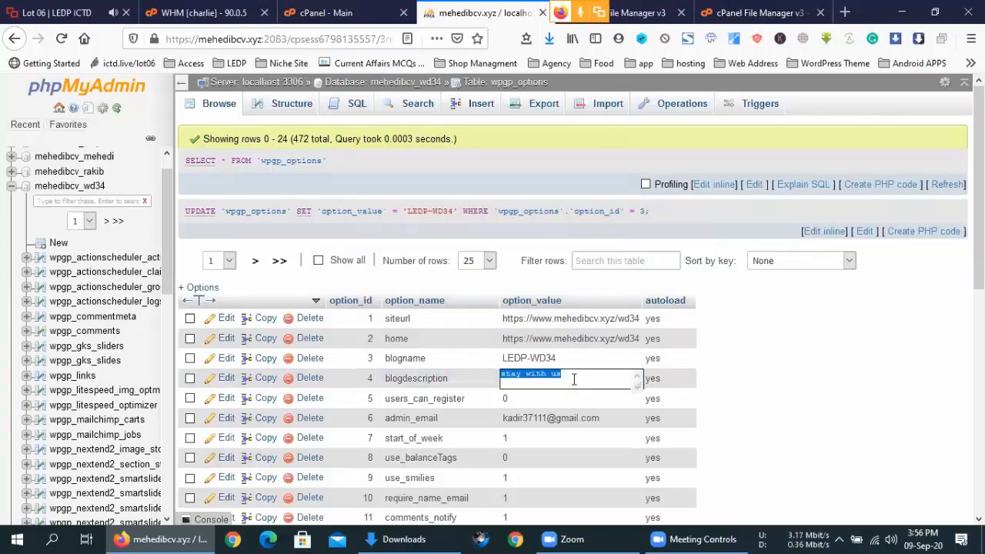
{"action": "type", "text": "As"}
{"action": "key", "text": "BackSpace"}
{"action": "key", "text": "BackSpace"}
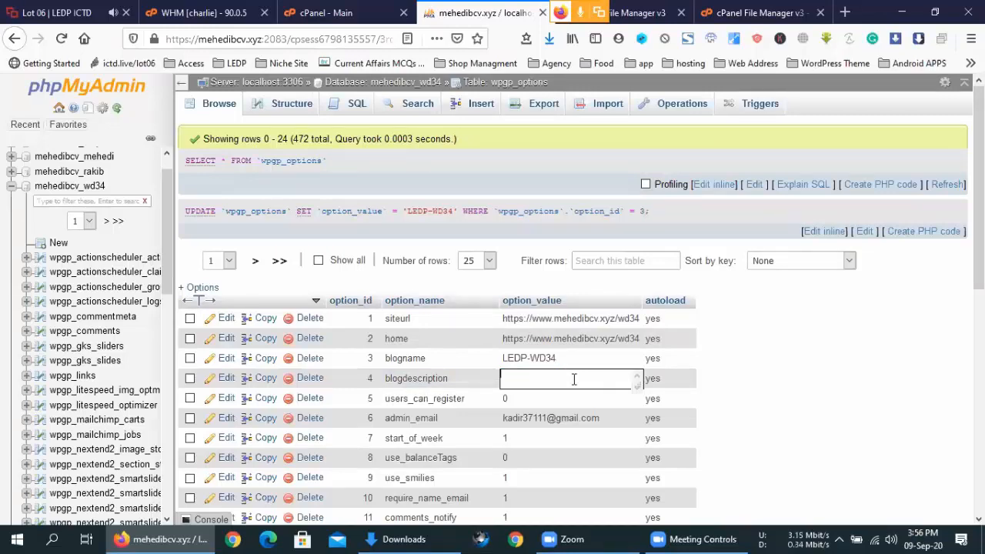
{"action": "type", "text": "hi"}
{"action": "key", "text": "BackSpace"}
{"action": "type", "text": "is a copy kora website"}
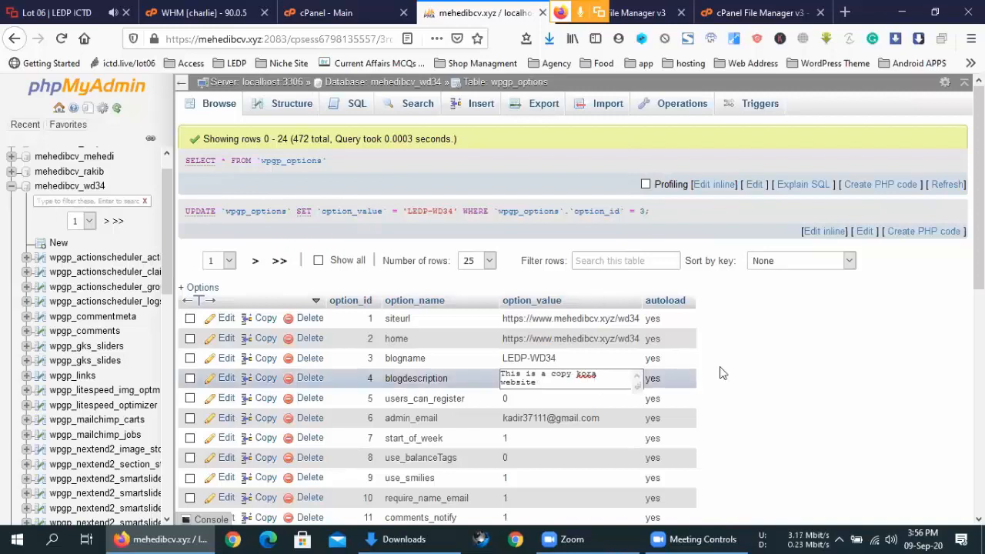
{"action": "left_click", "coordinate": [779, 376]}
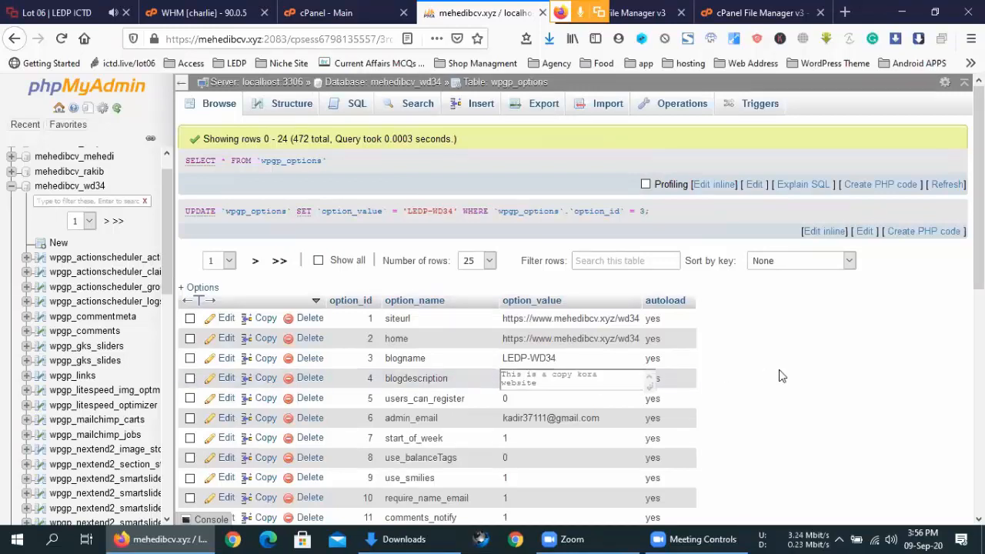
{"action": "scroll", "coordinate": [822, 396], "scroll_direction": "down", "scroll_amount": 4}
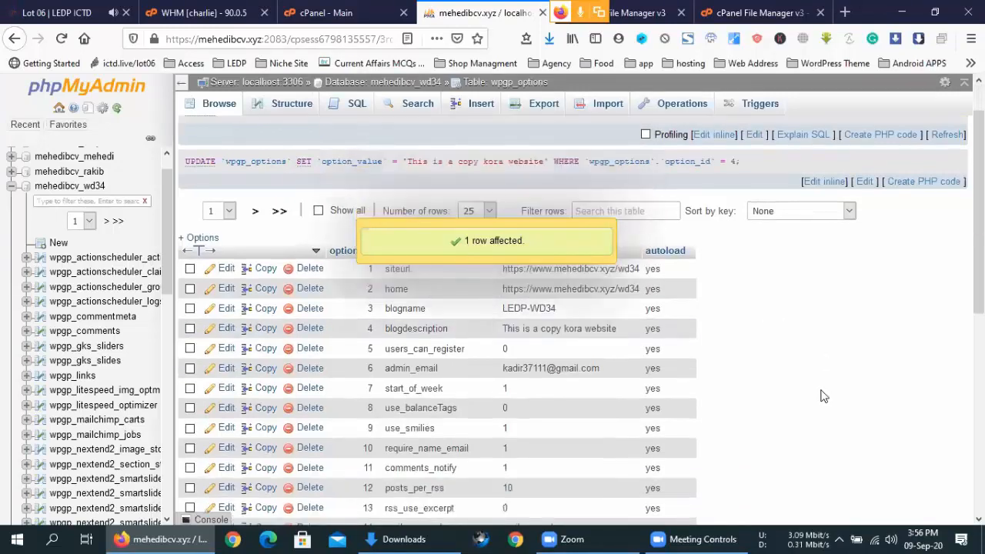
{"action": "scroll", "coordinate": [561, 326], "scroll_direction": "up", "scroll_amount": 2}
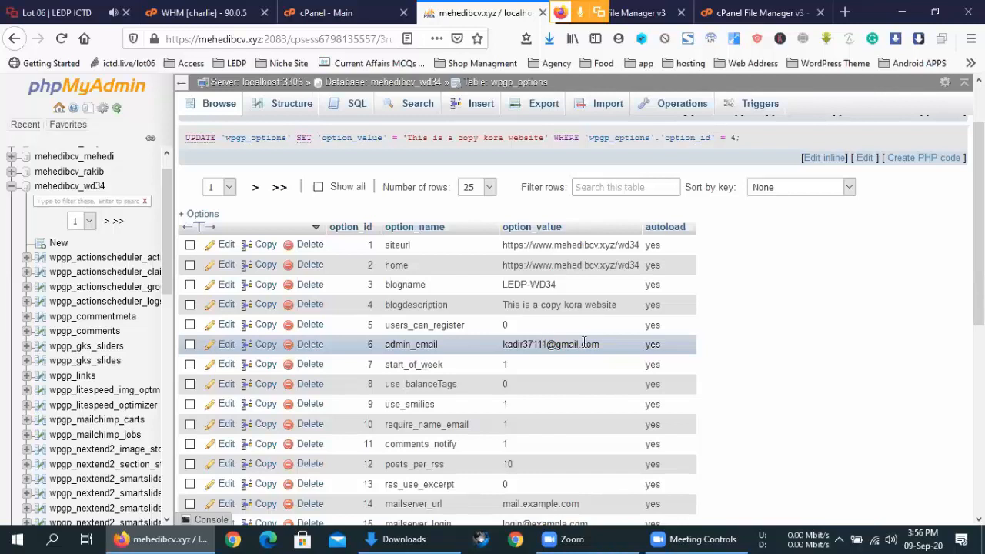
{"action": "scroll", "coordinate": [789, 349], "scroll_direction": "down", "scroll_amount": 5}
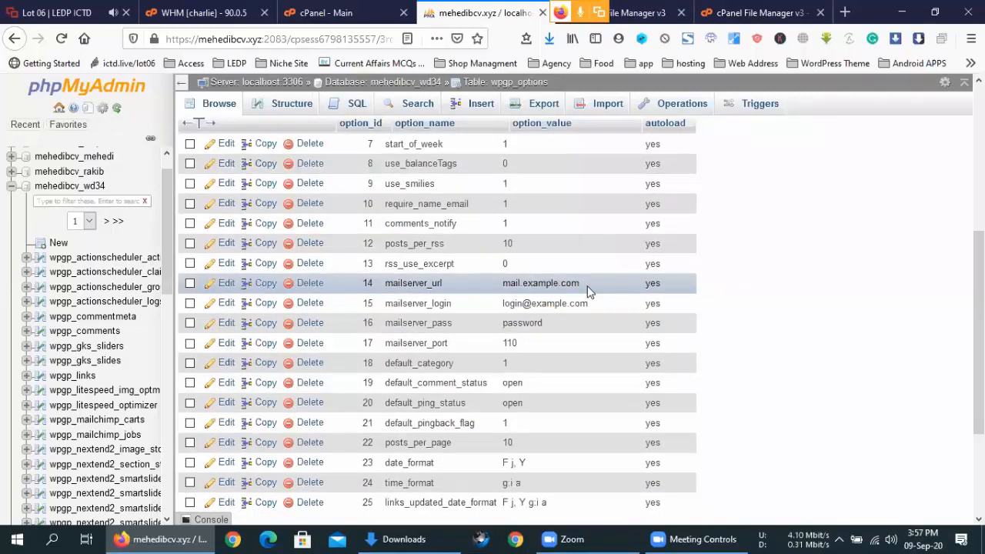
{"action": "scroll", "coordinate": [587, 291], "scroll_direction": "down", "scroll_amount": 3}
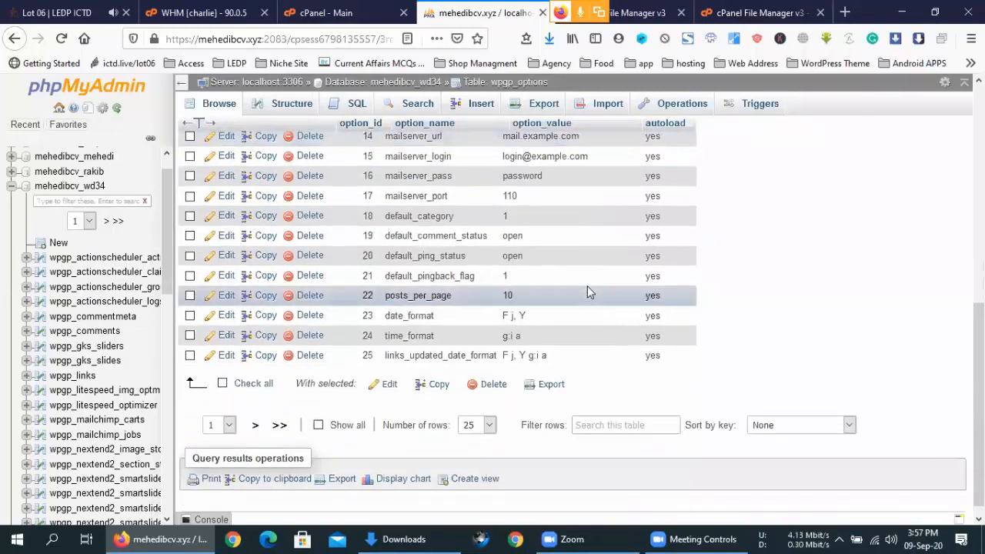
{"action": "scroll", "coordinate": [587, 291], "scroll_direction": "up", "scroll_amount": 3}
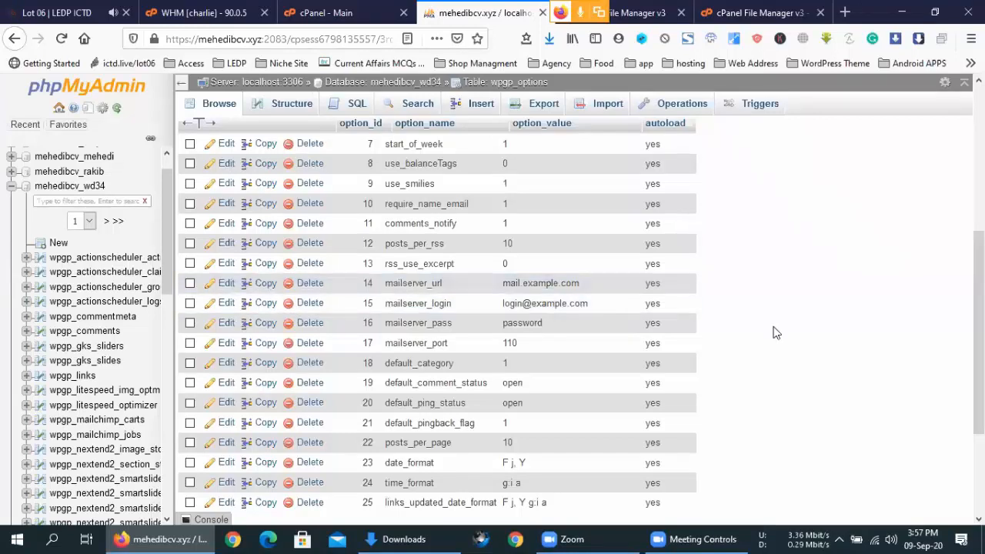
{"action": "scroll", "coordinate": [773, 327], "scroll_direction": "up", "scroll_amount": 5}
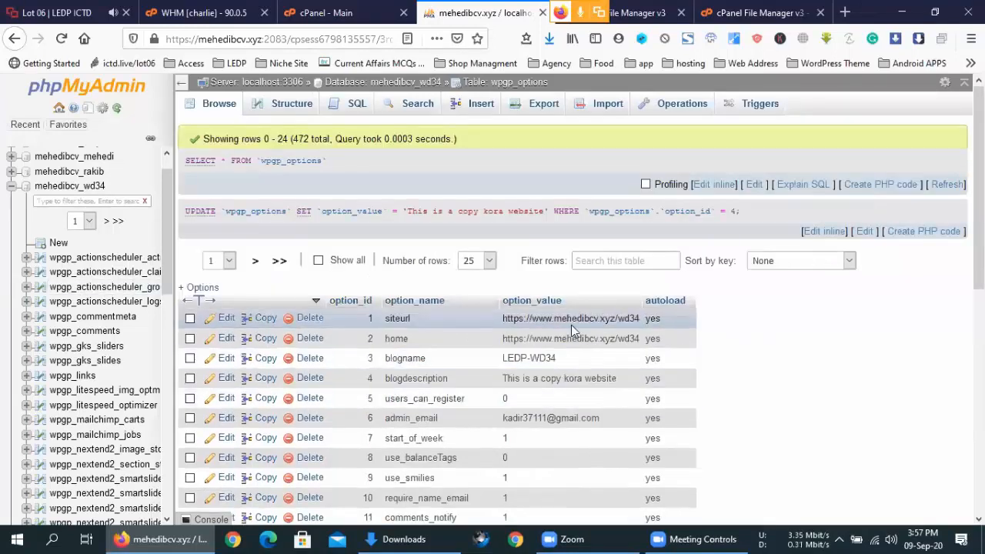
{"action": "scroll", "coordinate": [571, 325], "scroll_direction": "down", "scroll_amount": 2}
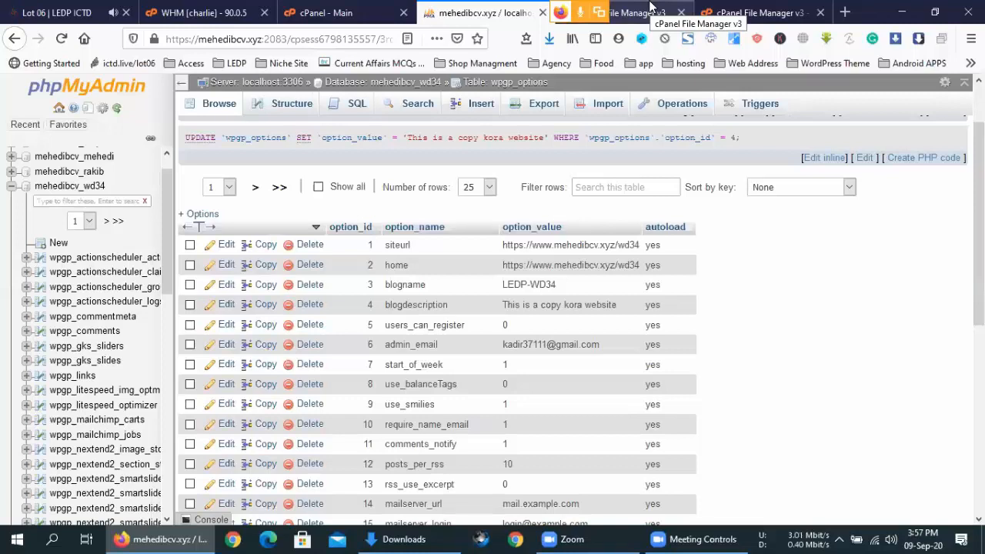
Step: Leave the siteurl value unchanged, then show the desktop and select abshopon_wp68.sql
{"action": "double_click", "coordinate": [616, 244]}
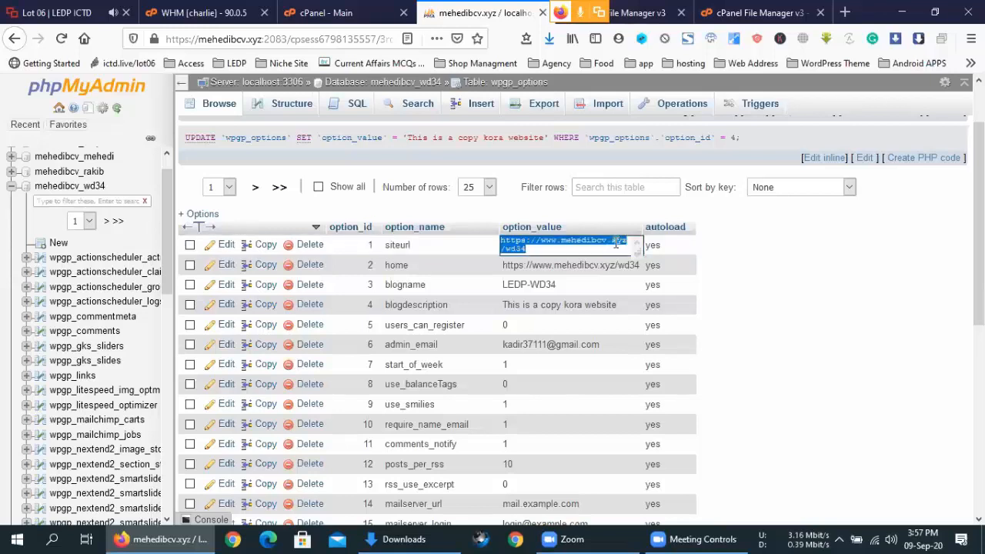
{"action": "left_click", "coordinate": [615, 240]}
{"action": "double_click", "coordinate": [616, 240]}
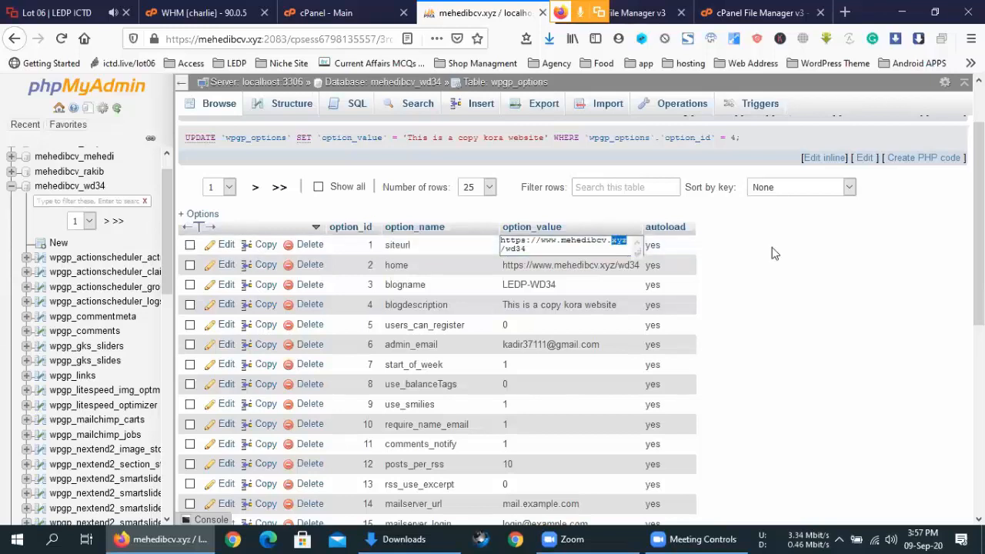
{"action": "left_click", "coordinate": [772, 254]}
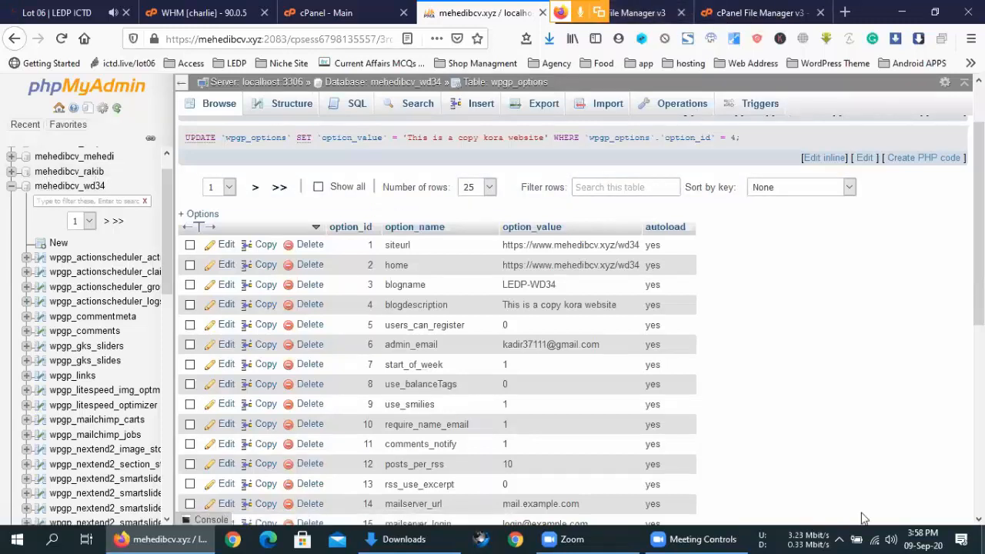
{"action": "key", "text": "super+d"}
{"action": "left_click", "coordinate": [464, 347]}
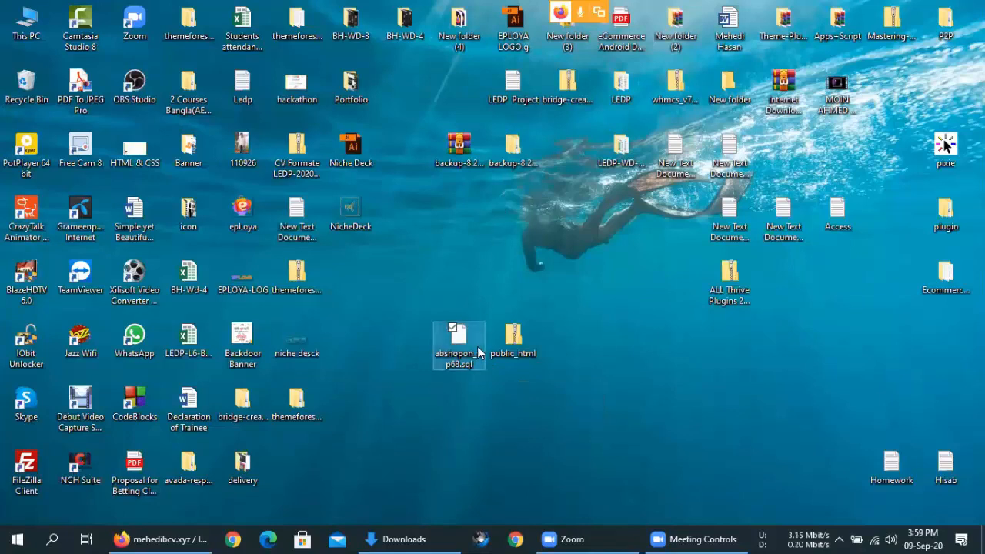
Step: Restore the Firefox window showing phpMyAdmin's wpgp_options table from the taskbar
{"action": "left_click", "coordinate": [190, 539]}
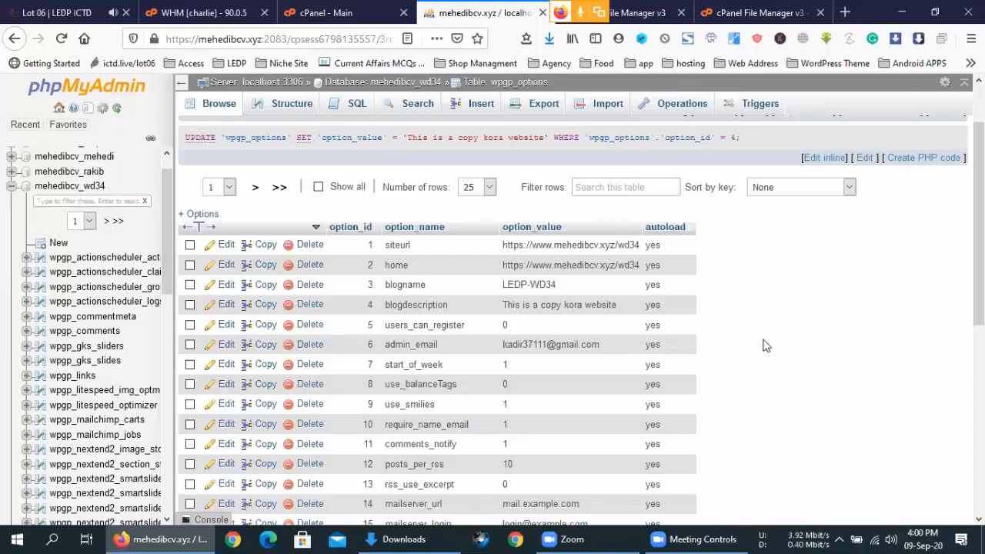
{"action": "left_click", "coordinate": [731, 6]}
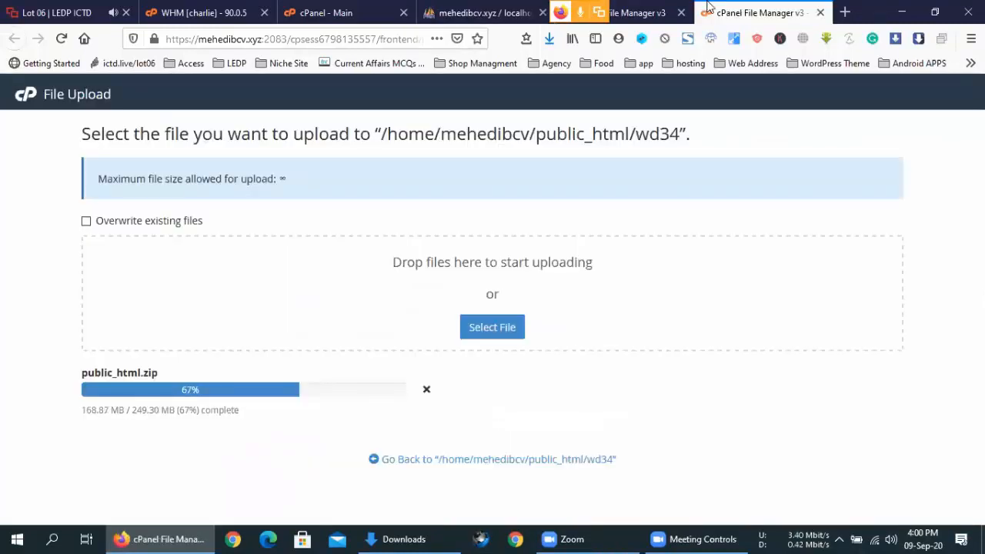
{"action": "left_click", "coordinate": [497, 6]}
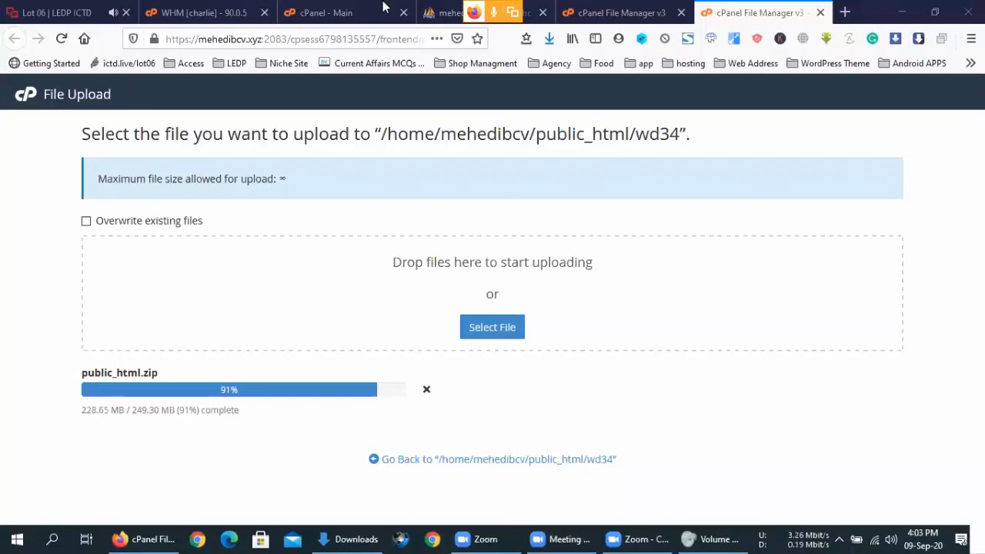
{"action": "left_click", "coordinate": [427, 9]}
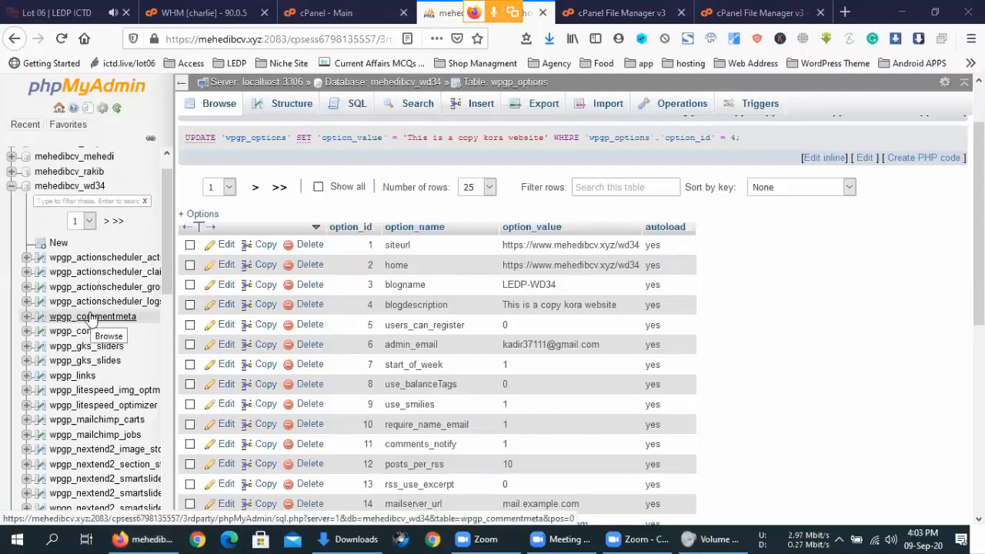
Step: Open the mehedibcv_wd34 database's table list and scroll down to wpgp_users
{"action": "scroll", "coordinate": [88, 319], "scroll_direction": "down", "scroll_amount": 8}
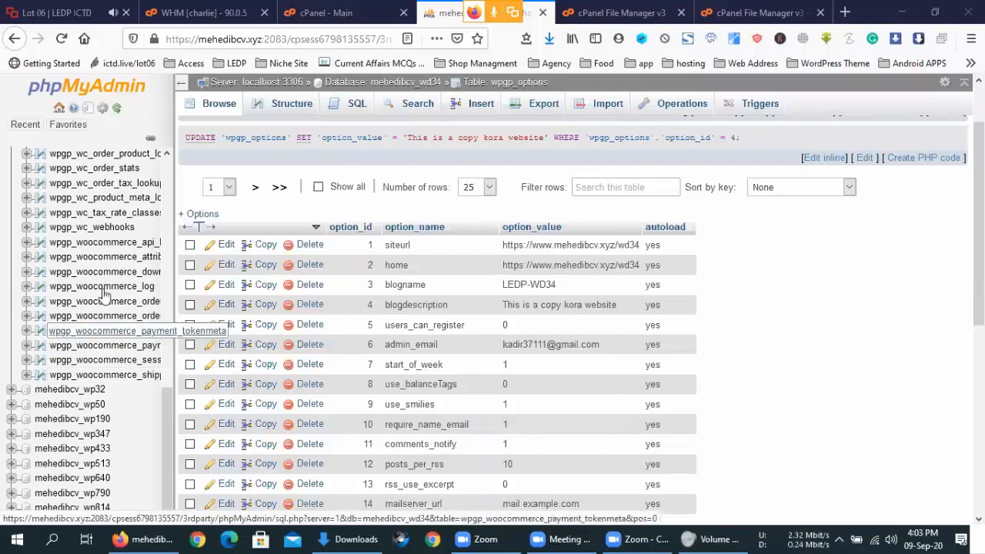
{"action": "scroll", "coordinate": [84, 219], "scroll_direction": "up", "scroll_amount": 3}
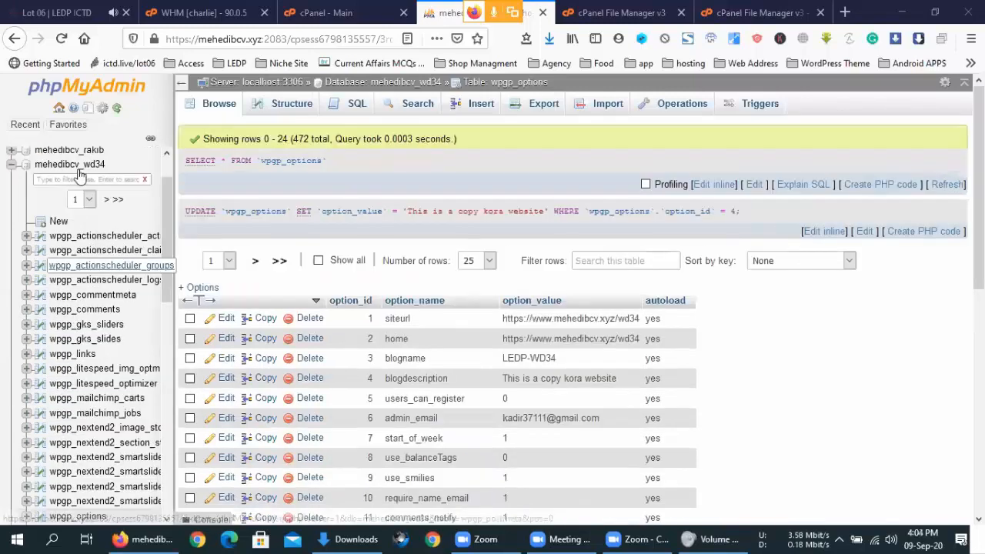
{"action": "left_click", "coordinate": [76, 165]}
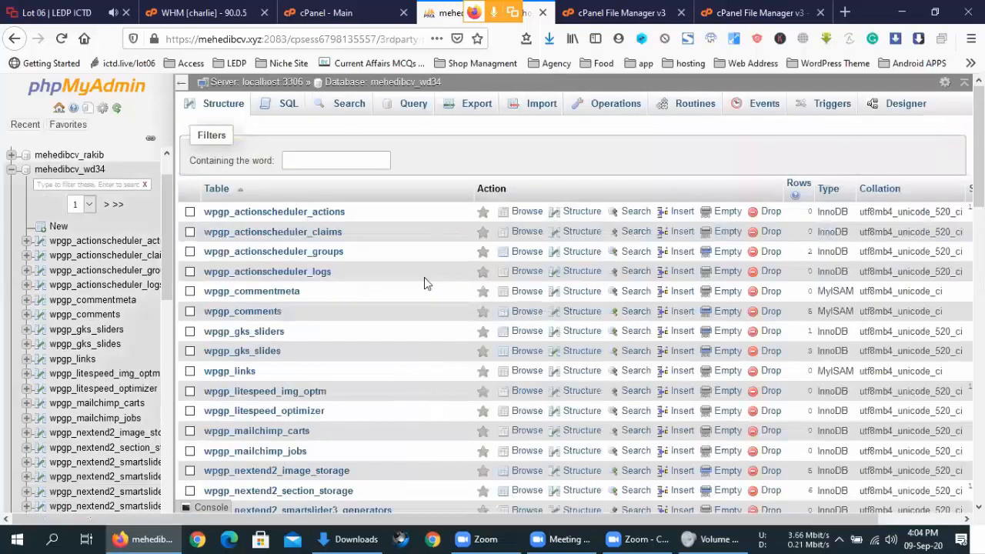
{"action": "scroll", "coordinate": [372, 250], "scroll_direction": "down", "scroll_amount": 1}
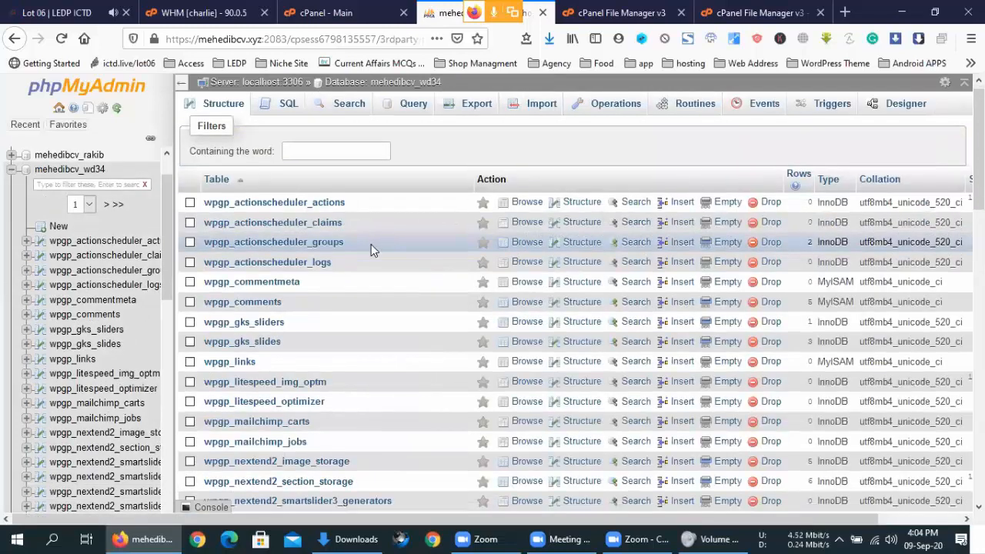
{"action": "scroll", "coordinate": [371, 244], "scroll_direction": "down", "scroll_amount": 6}
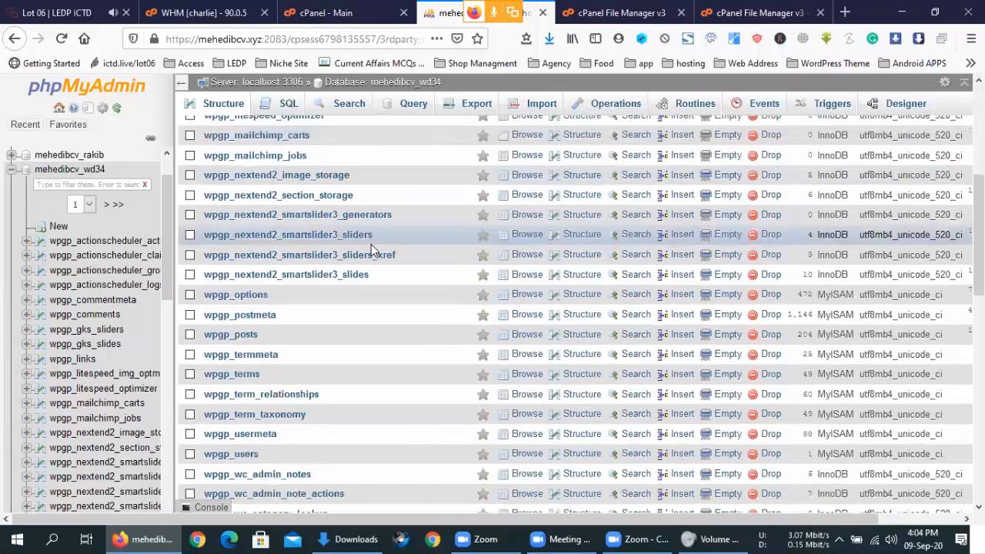
{"action": "scroll", "coordinate": [373, 250], "scroll_direction": "down", "scroll_amount": 3}
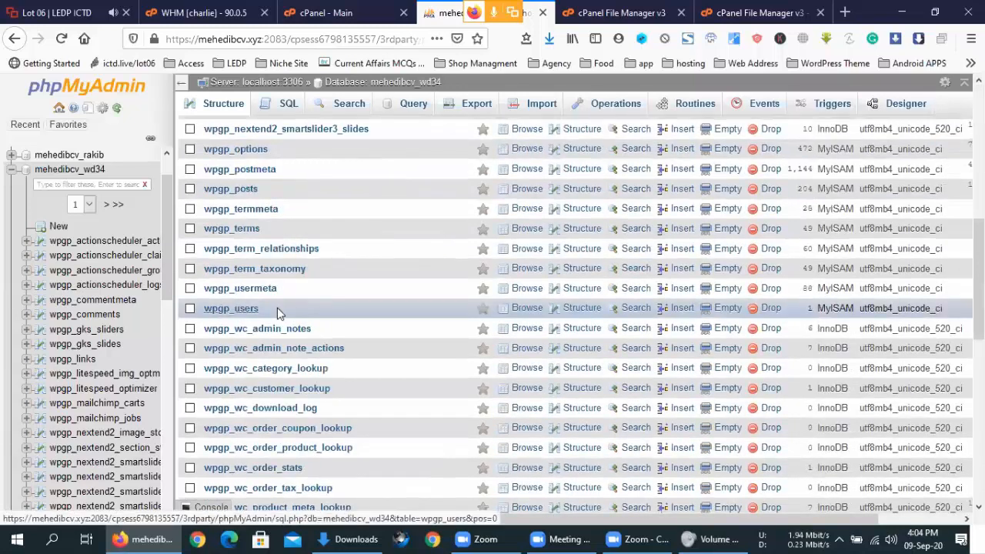
Step: Browse the wpgp_users table and open its single user row for editing
{"action": "left_click", "coordinate": [234, 316]}
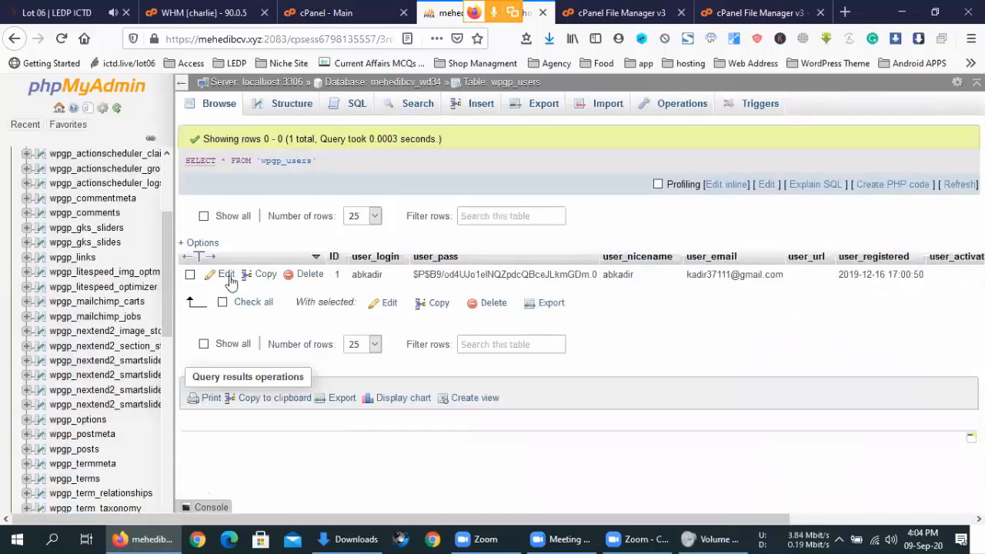
{"action": "left_click", "coordinate": [224, 276]}
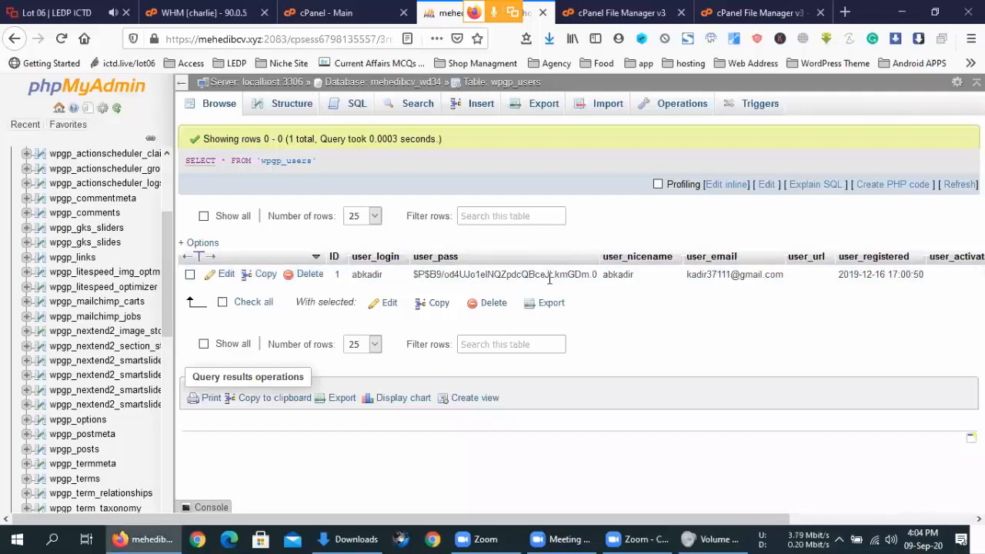
{"action": "left_click", "coordinate": [224, 276]}
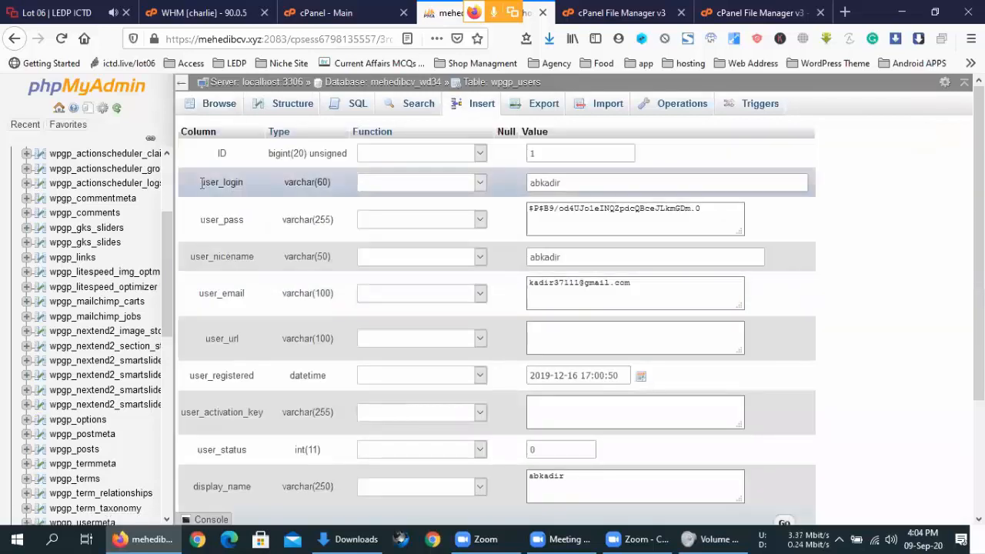
{"action": "double_click", "coordinate": [243, 182]}
{"action": "left_click", "coordinate": [578, 182]}
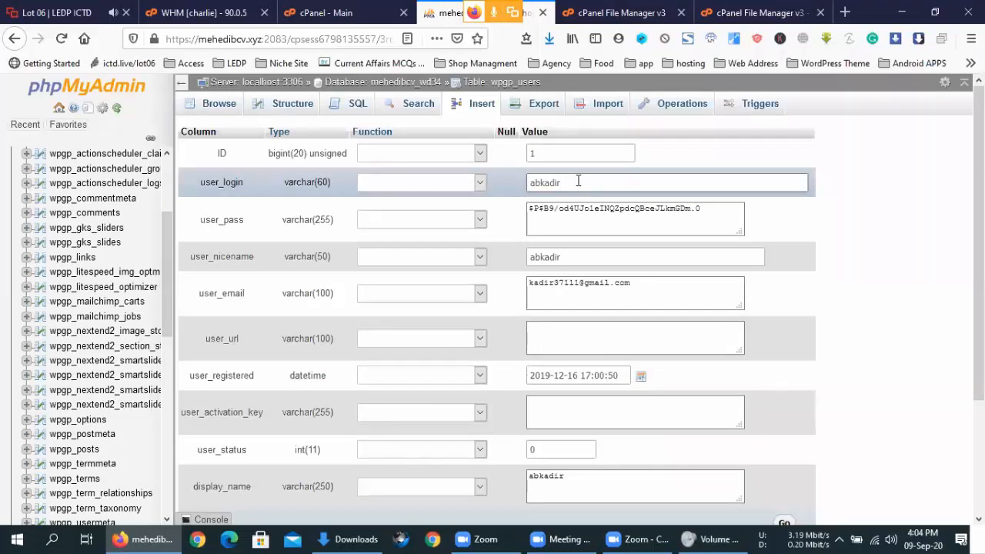
{"action": "type", "text": "ledp"}
{"action": "key", "text": "ctrl+a"}
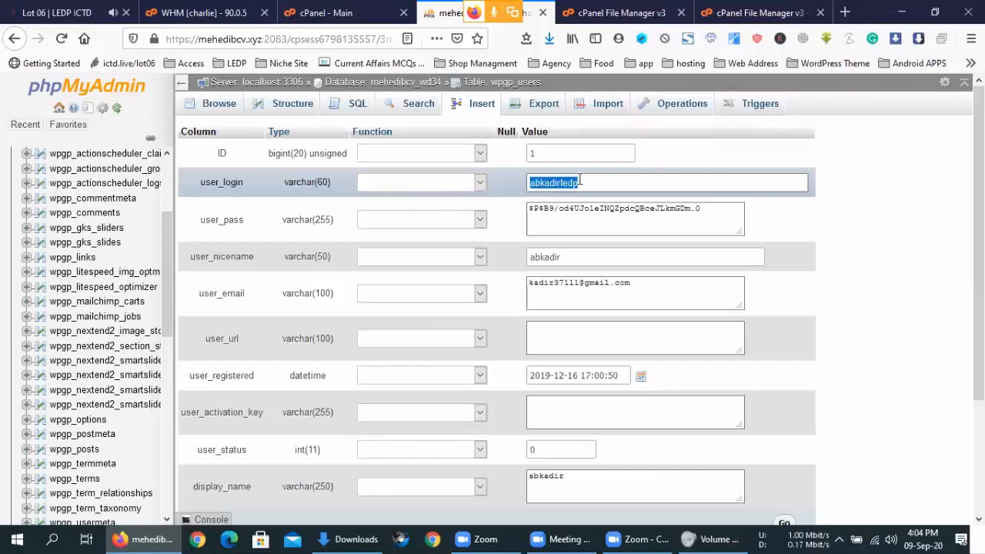
{"action": "key", "text": "BackSpace"}
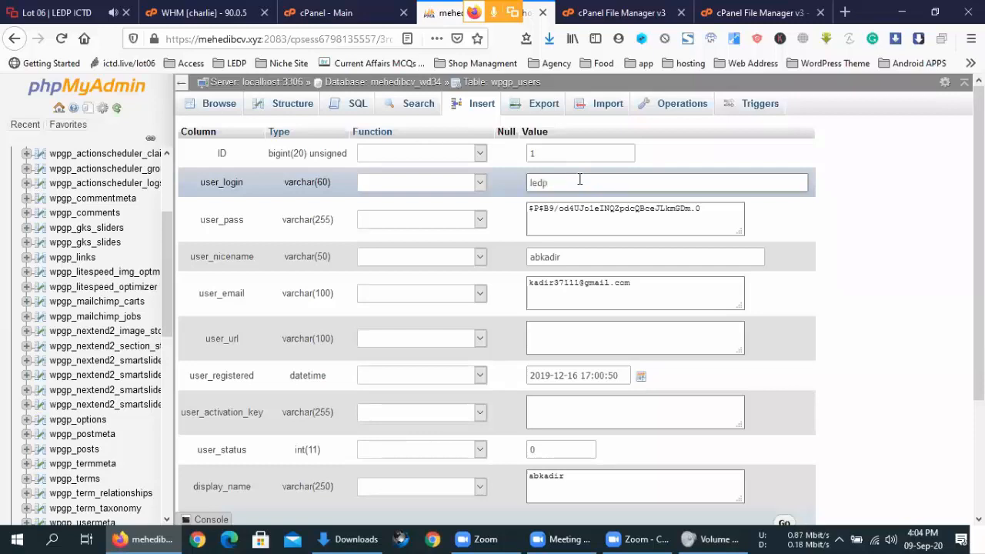
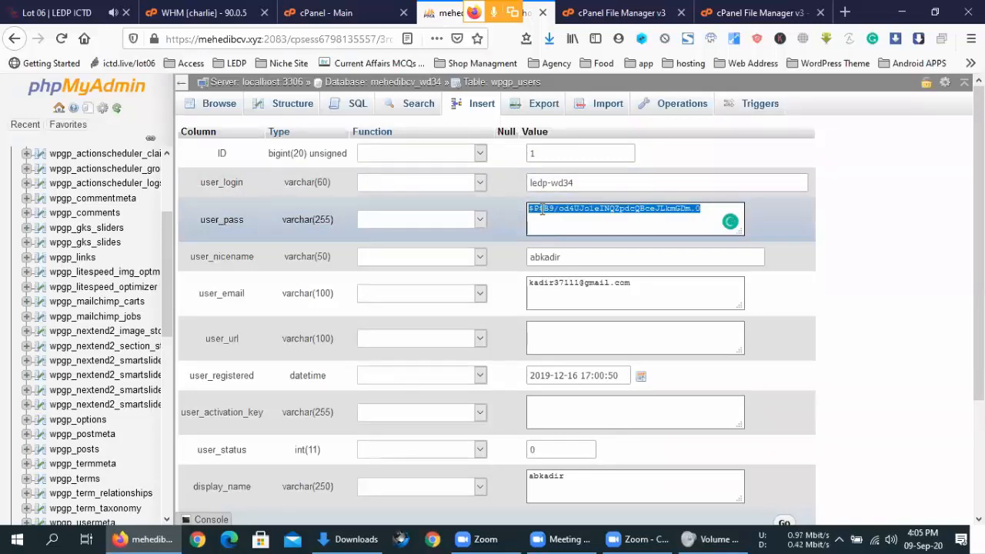
{"action": "left_click", "coordinate": [587, 184]}
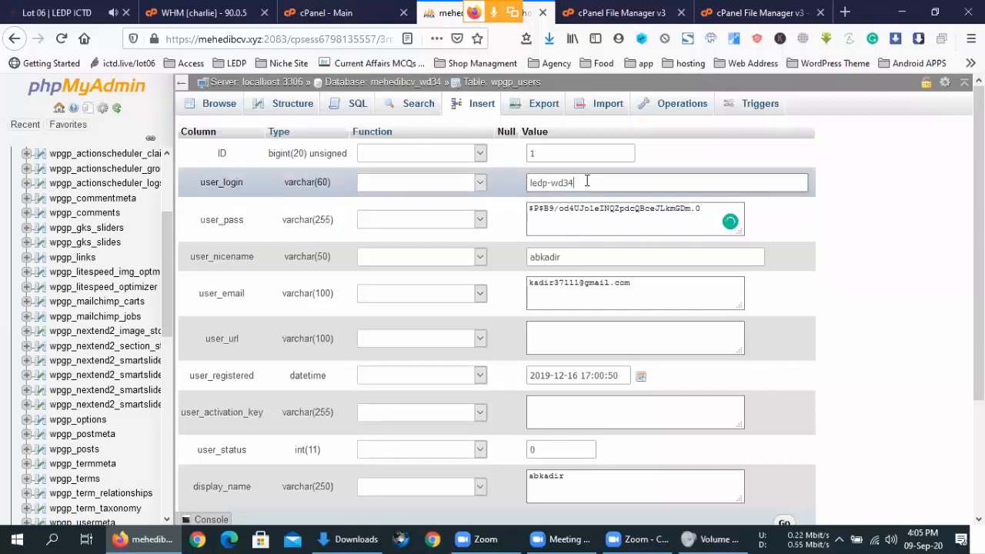
{"action": "key", "text": "ctrl+a"}
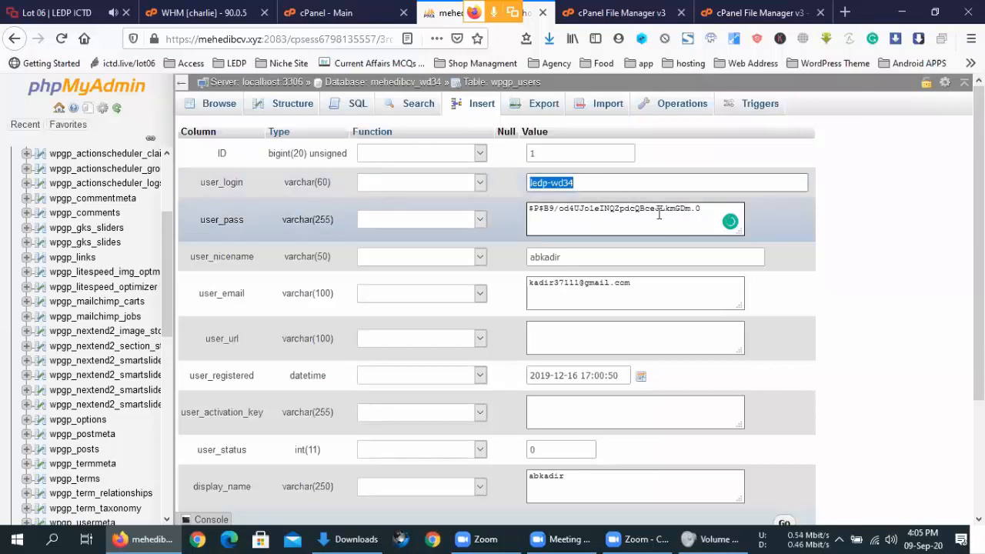
{"action": "left_click", "coordinate": [705, 208]}
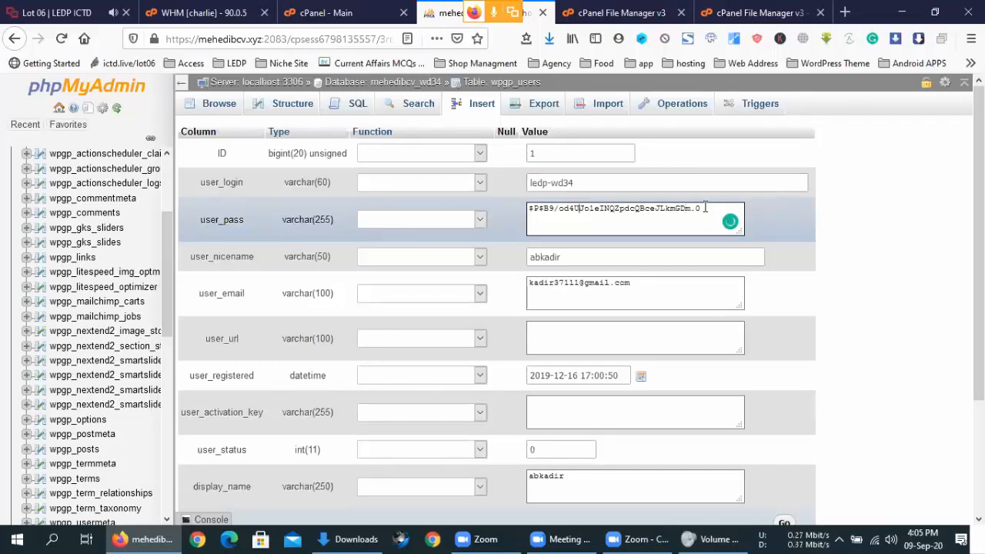
Step: In the ID 1 wpgp_users edit form, select the whole user_login value to reuse as user_pass
{"action": "left_click", "coordinate": [705, 208]}
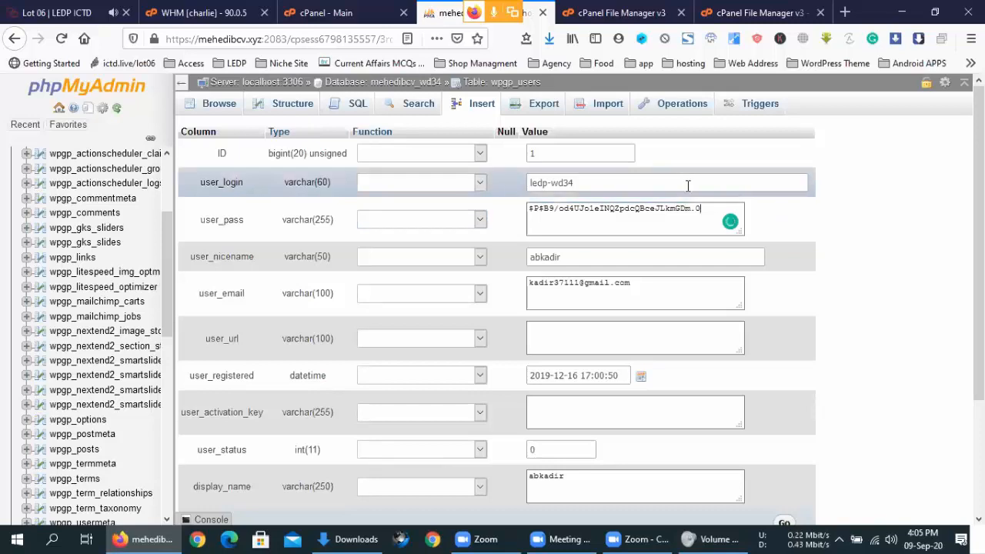
{"action": "double_click", "coordinate": [688, 185]}
{"action": "triple_click", "coordinate": [629, 181]}
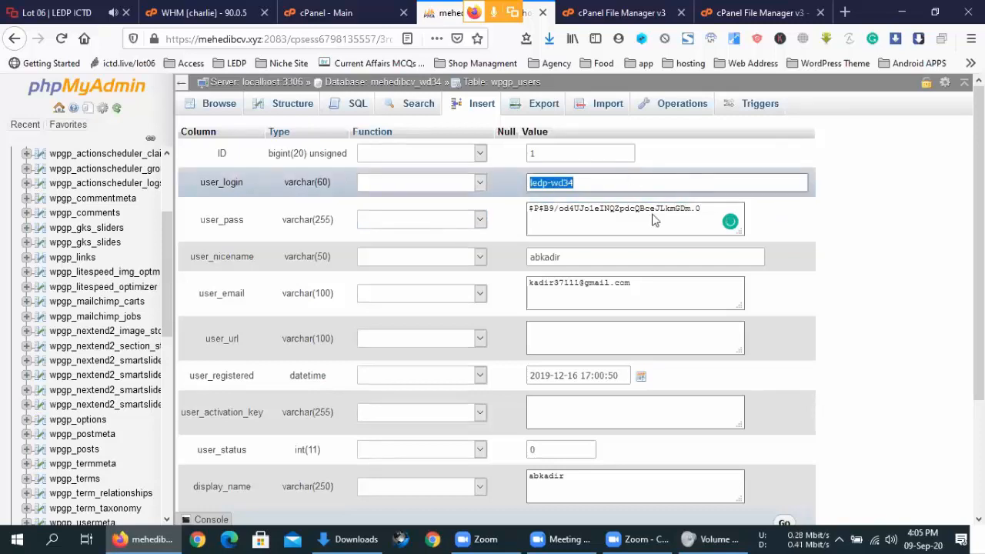
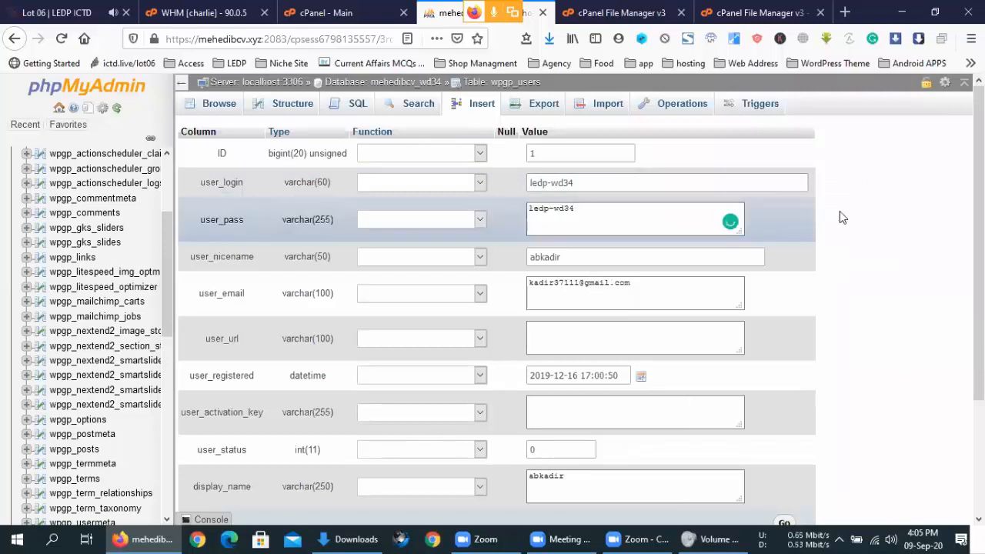
Step: Apply the MD5 function to the user_pass value in the wpgp_users edit form
{"action": "left_click", "coordinate": [382, 221]}
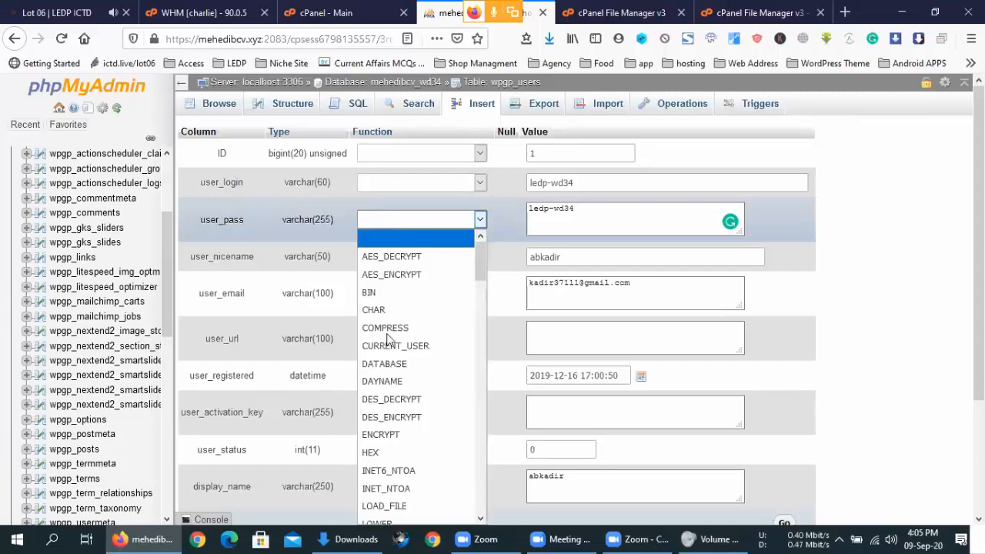
{"action": "scroll", "coordinate": [394, 400], "scroll_direction": "down", "scroll_amount": 3}
{"action": "left_click", "coordinate": [394, 401]}
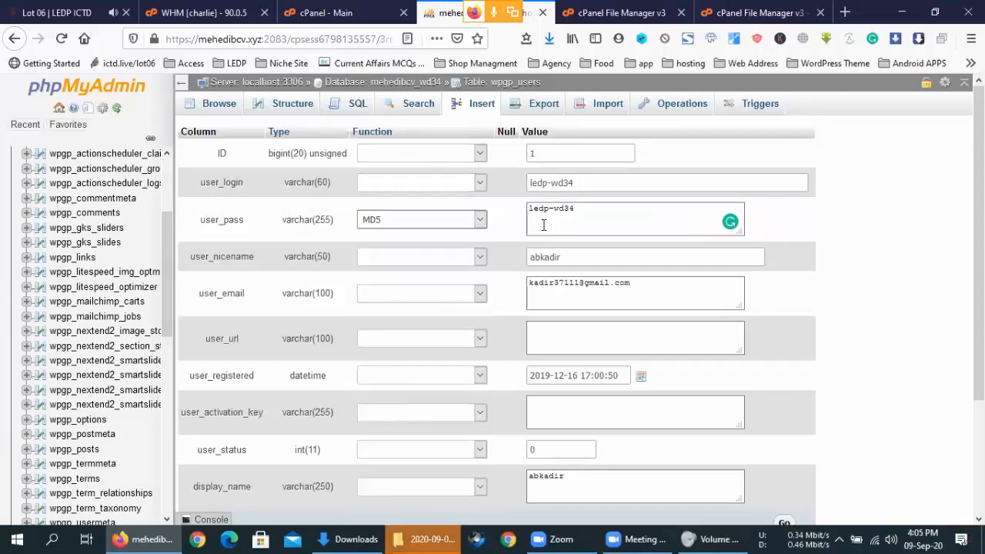
{"action": "left_click", "coordinate": [609, 208]}
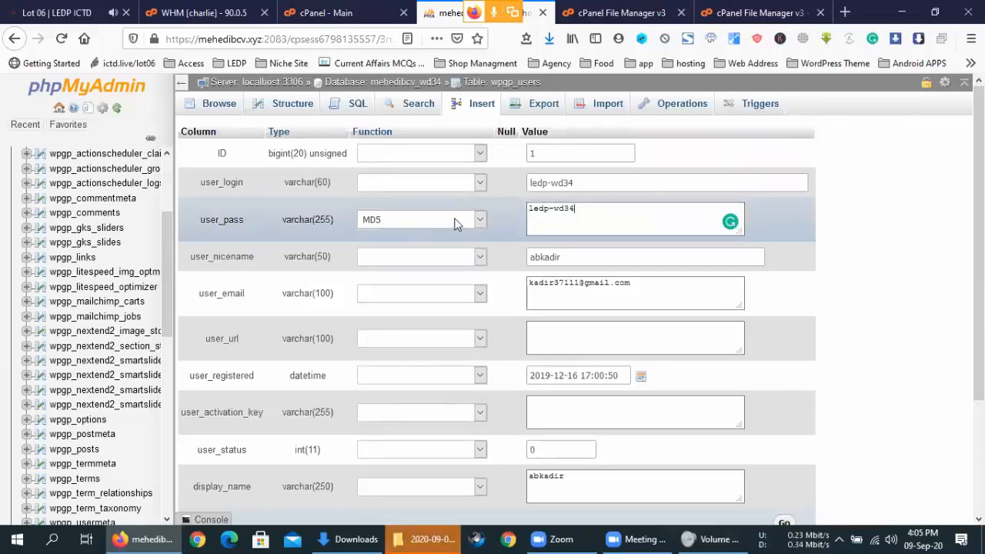
{"action": "scroll", "coordinate": [502, 224], "scroll_direction": "down", "scroll_amount": 3}
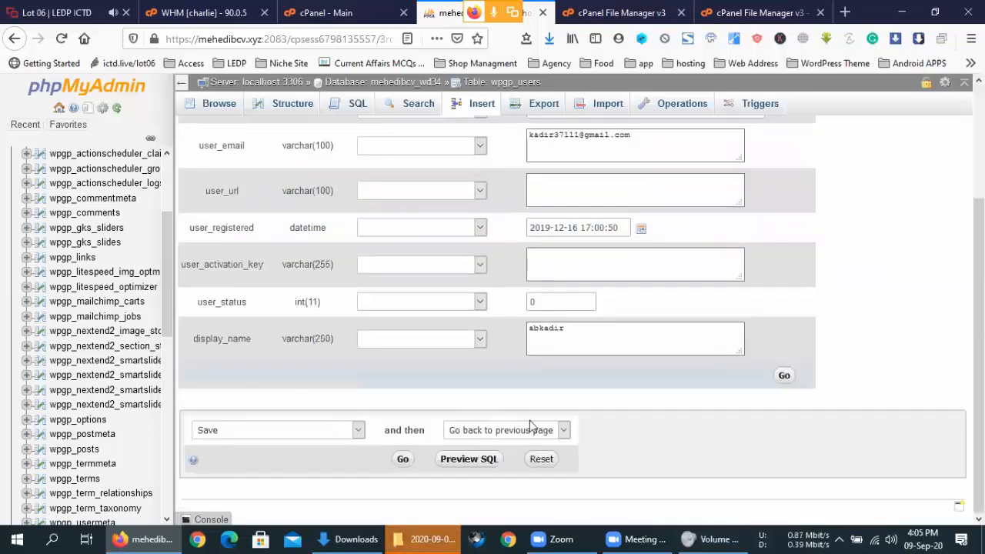
Step: Save the updated wpgp_users row and inspect the stored MD5 password hash
{"action": "left_click", "coordinate": [405, 458]}
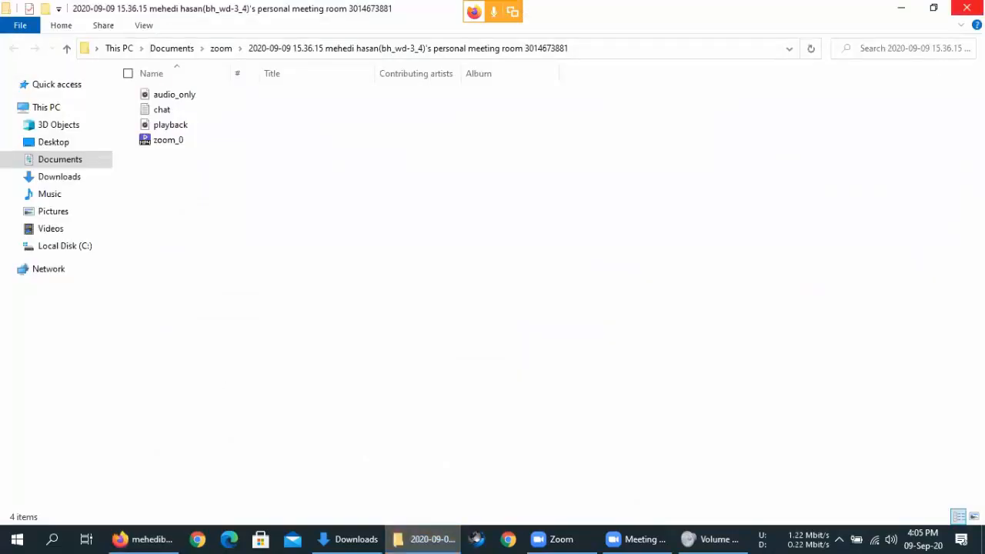
{"action": "left_click", "coordinate": [968, 7]}
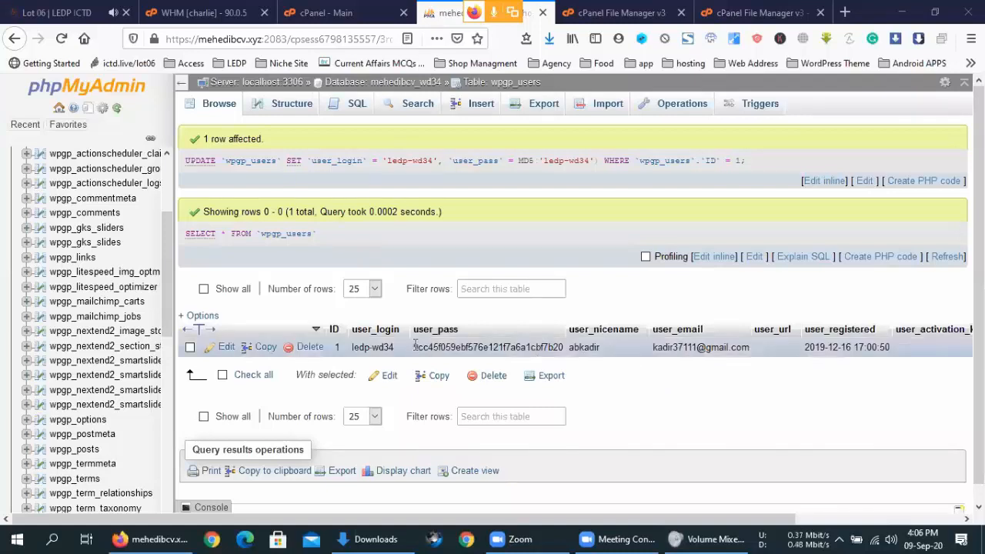
{"action": "left_click_drag", "start_coordinate": [414, 348], "coordinate": [564, 348]}
{"action": "left_click", "coordinate": [561, 347]}
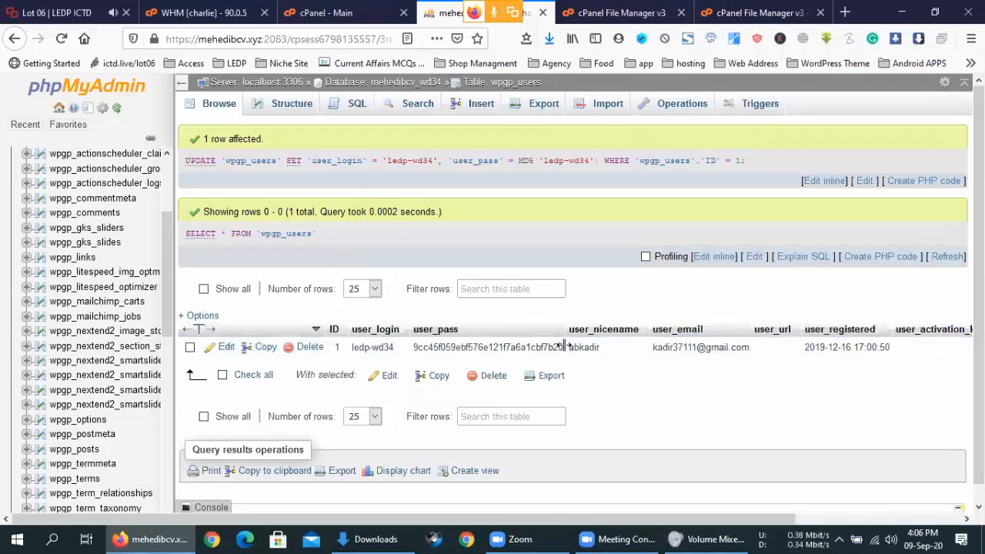
{"action": "left_click_drag", "start_coordinate": [565, 348], "coordinate": [414, 348]}
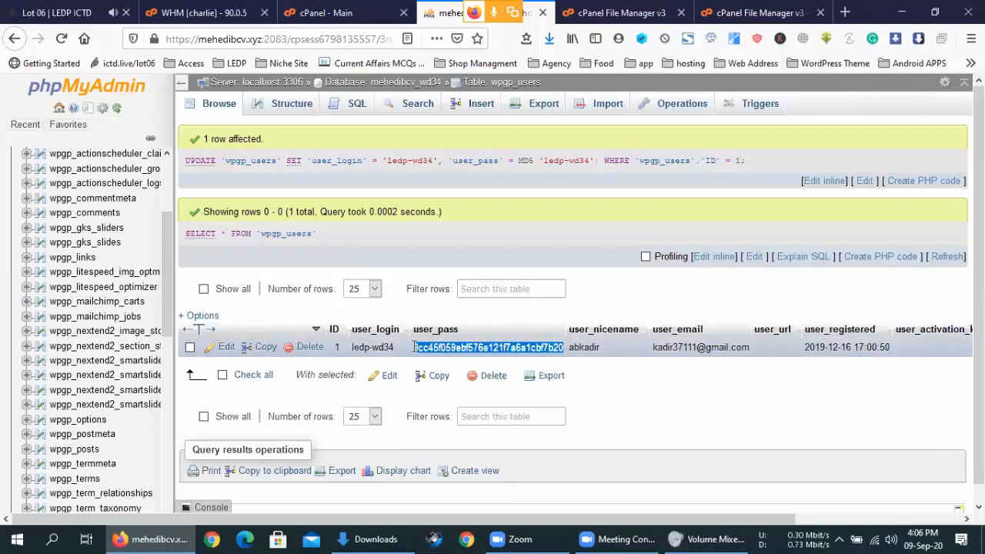
{"action": "left_click", "coordinate": [708, 399]}
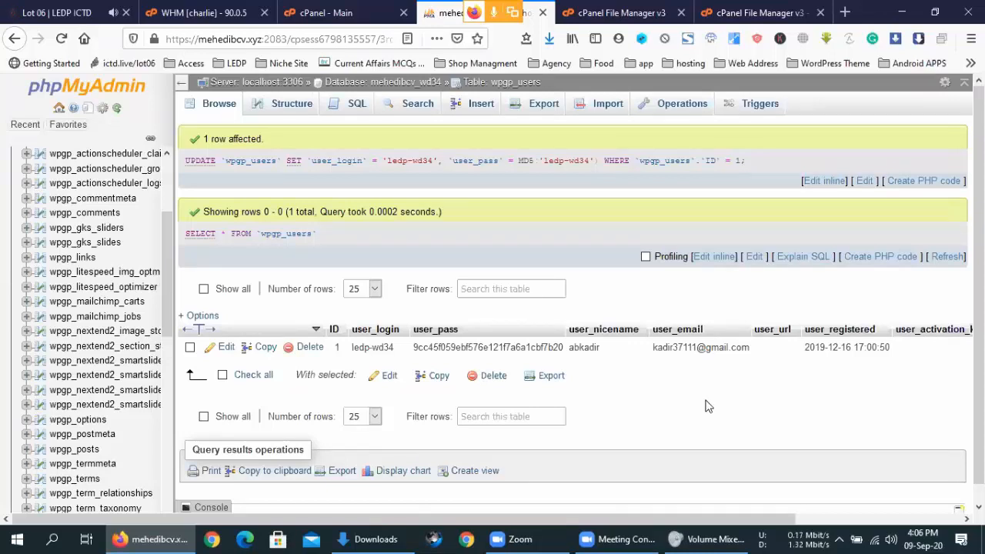
Step: Copy the user_login value from the wpgp_users table and minimize Firefox
{"action": "left_click", "coordinate": [758, 13]}
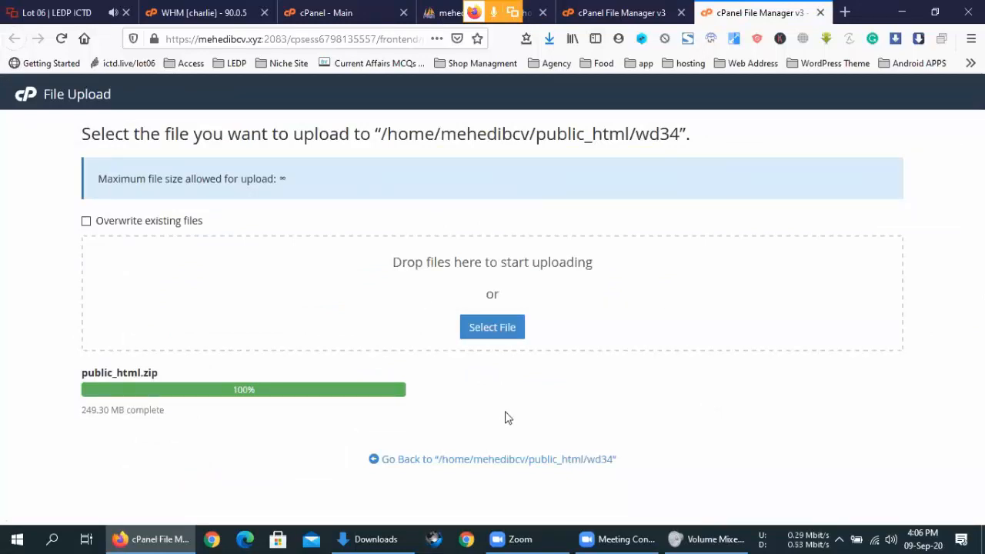
{"action": "left_click", "coordinate": [621, 12]}
{"action": "left_click", "coordinate": [442, 12]}
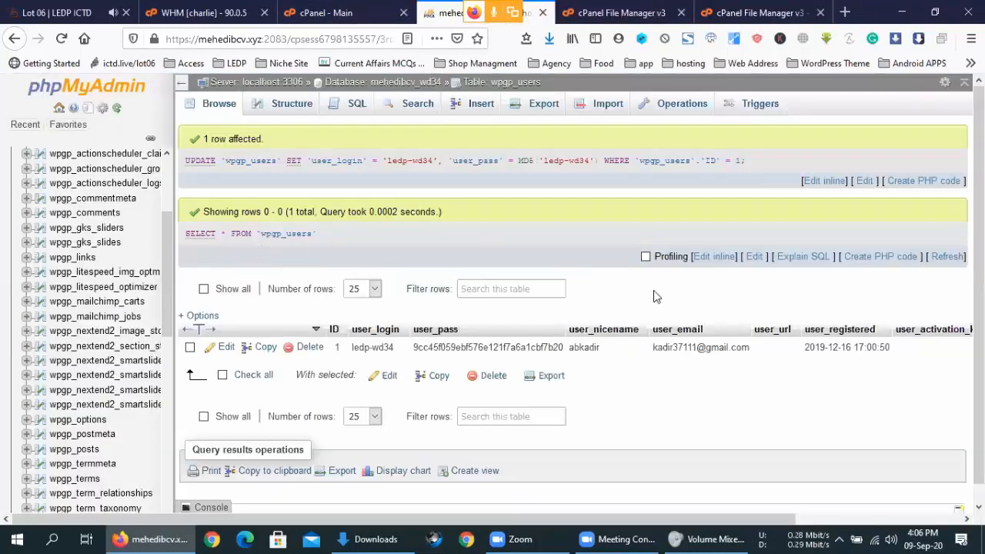
{"action": "left_click_drag", "start_coordinate": [394, 348], "coordinate": [352, 346]}
{"action": "left_click", "coordinate": [362, 346]}
{"action": "left_click_drag", "start_coordinate": [352, 347], "coordinate": [394, 348]}
{"action": "key", "text": "ctrl+c"}
{"action": "left_click", "coordinate": [395, 348]}
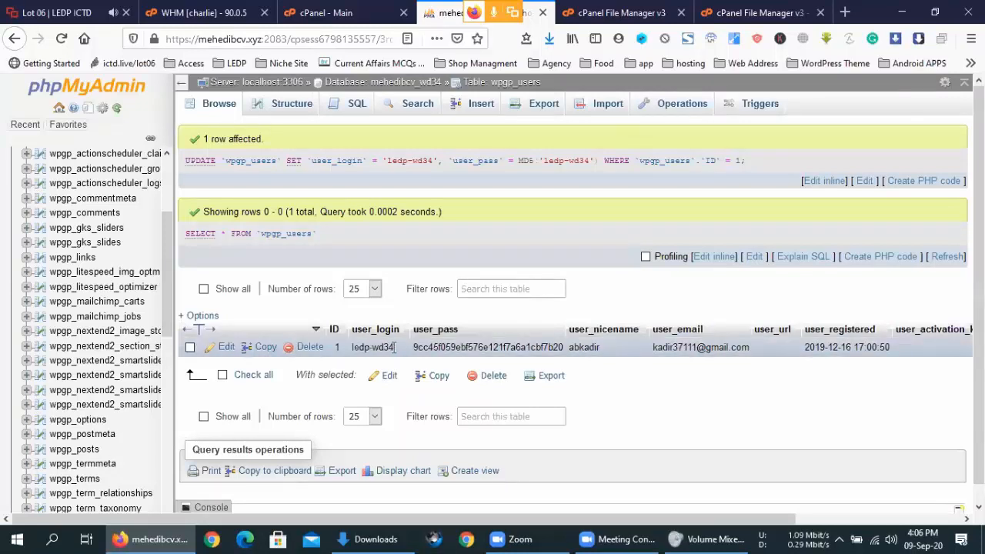
{"action": "left_click", "coordinate": [902, 12]}
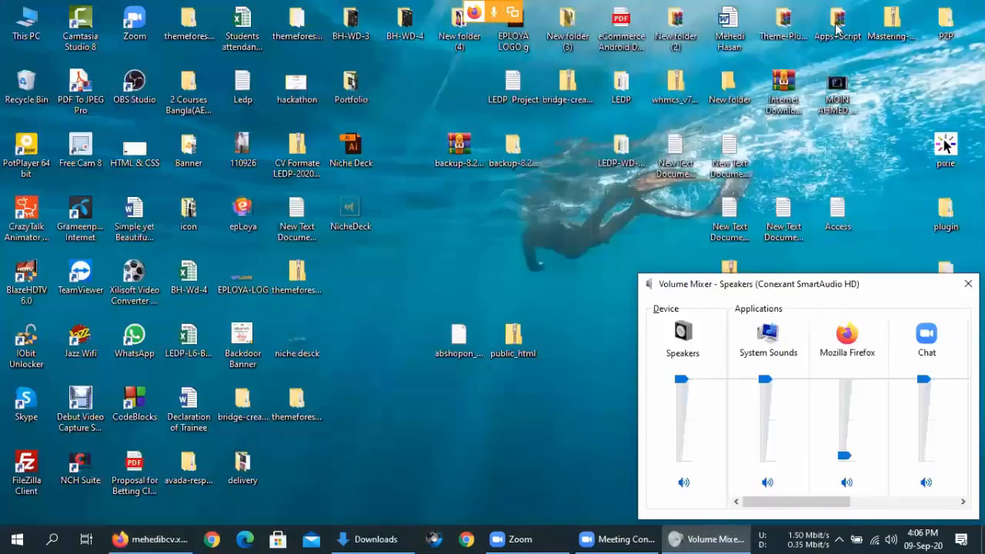
Step: Create a new text document on the desktop, paste the copied login into it, and save
{"action": "right_click", "coordinate": [357, 443]}
{"action": "mouse_move", "coordinate": [435, 395]}
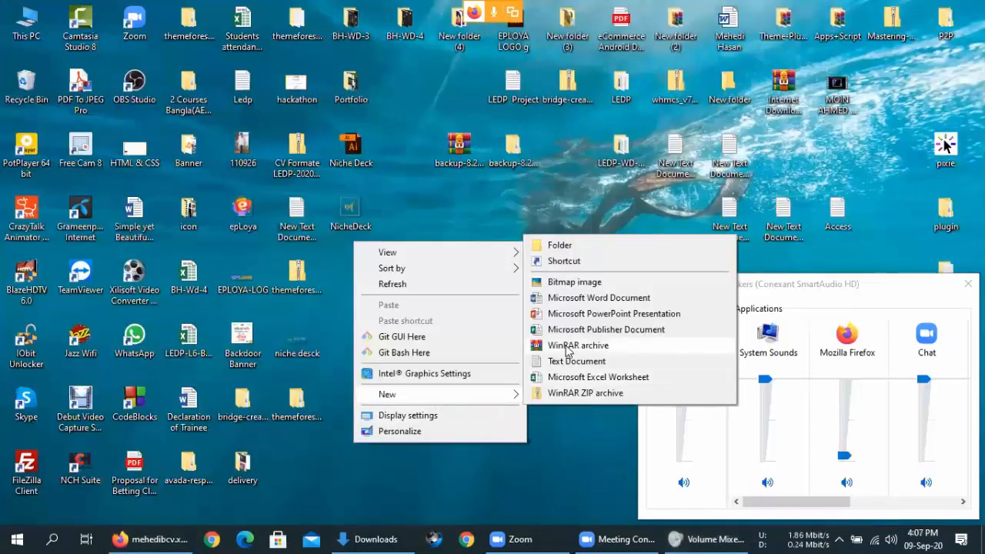
{"action": "left_click", "coordinate": [574, 361]}
{"action": "key", "text": "Return"}
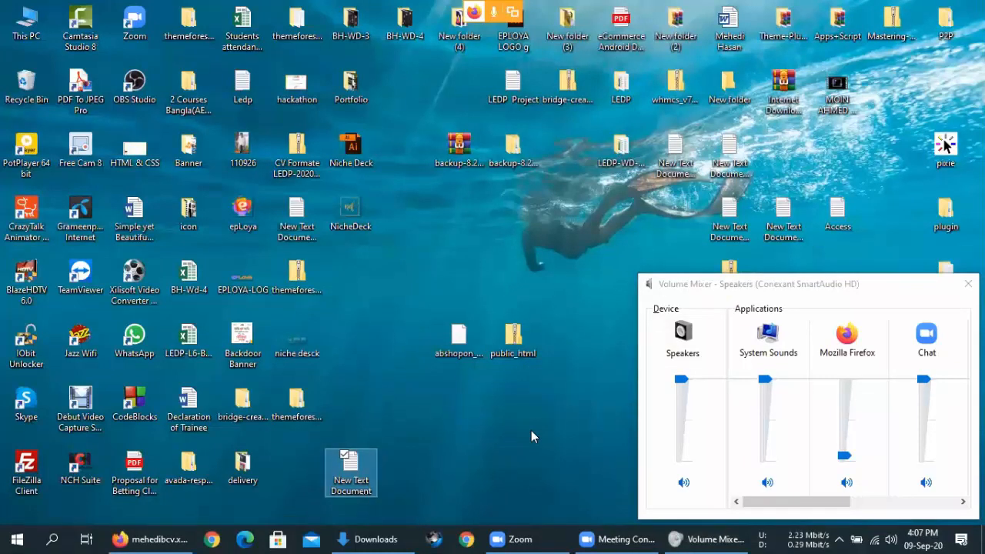
{"action": "key", "text": "Return"}
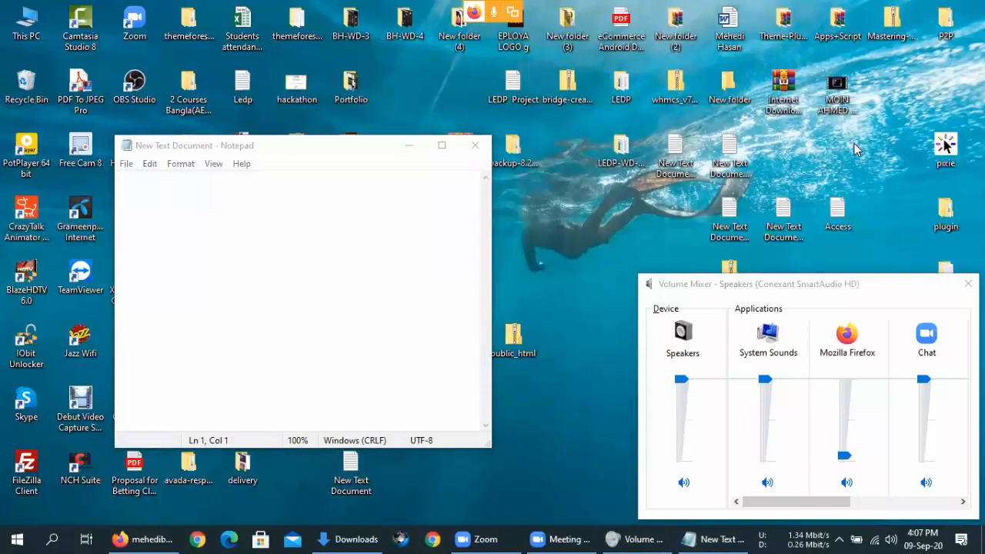
{"action": "left_click_drag", "start_coordinate": [286, 146], "coordinate": [445, 136]}
{"action": "key", "text": "Return"}
{"action": "key", "text": "Return"}
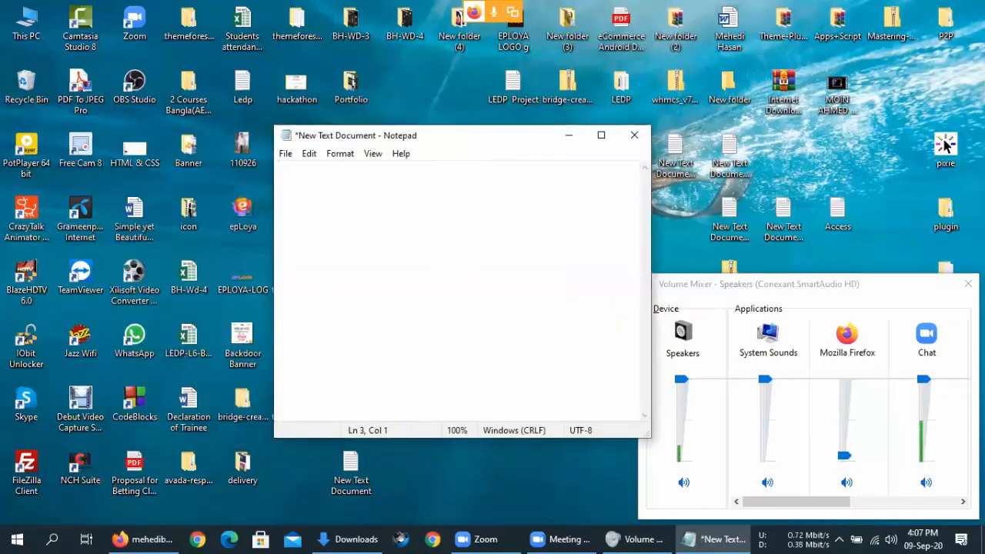
{"action": "key", "text": "ctrl+v"}
{"action": "key", "text": "ctrl+s"}
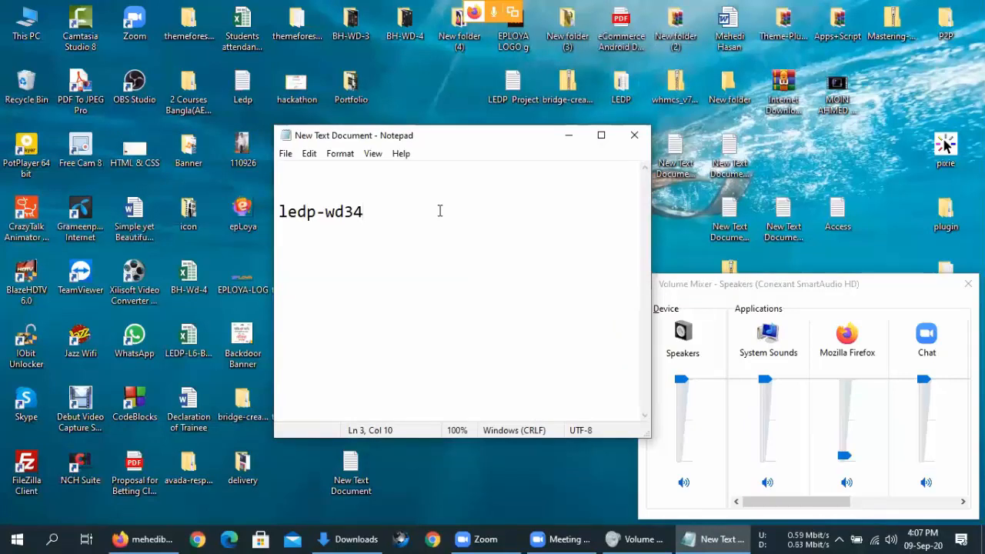
Step: Copy the database name from phpMyAdmin's sidebar onto the note's first line
{"action": "left_click", "coordinate": [355, 192]}
{"action": "left_click_drag", "start_coordinate": [378, 208], "coordinate": [279, 192]}
{"action": "left_click", "coordinate": [436, 243]}
{"action": "left_click", "coordinate": [161, 536]}
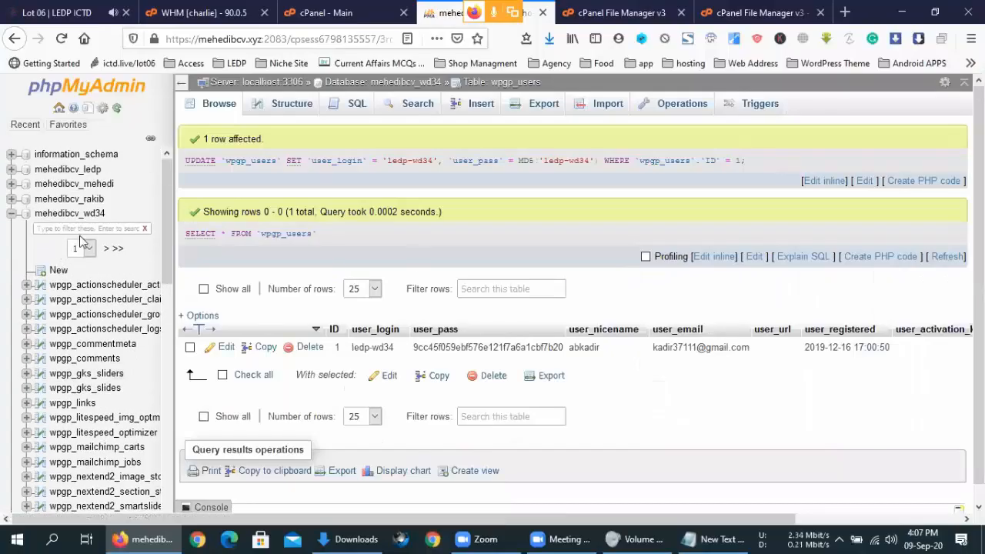
{"action": "left_click_drag", "start_coordinate": [115, 219], "coordinate": [32, 219]}
{"action": "key", "text": "ctrl+c"}
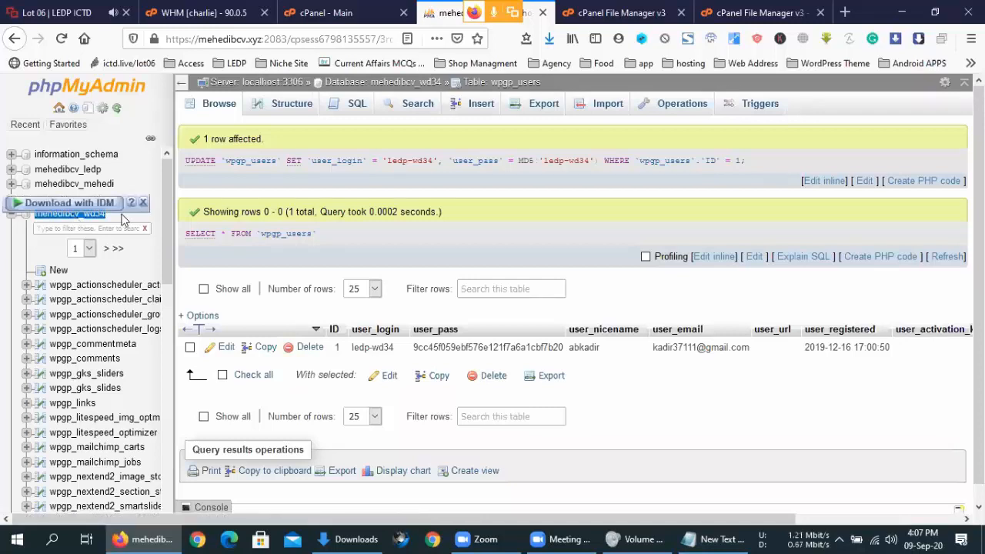
{"action": "key", "text": "alt+Tab"}
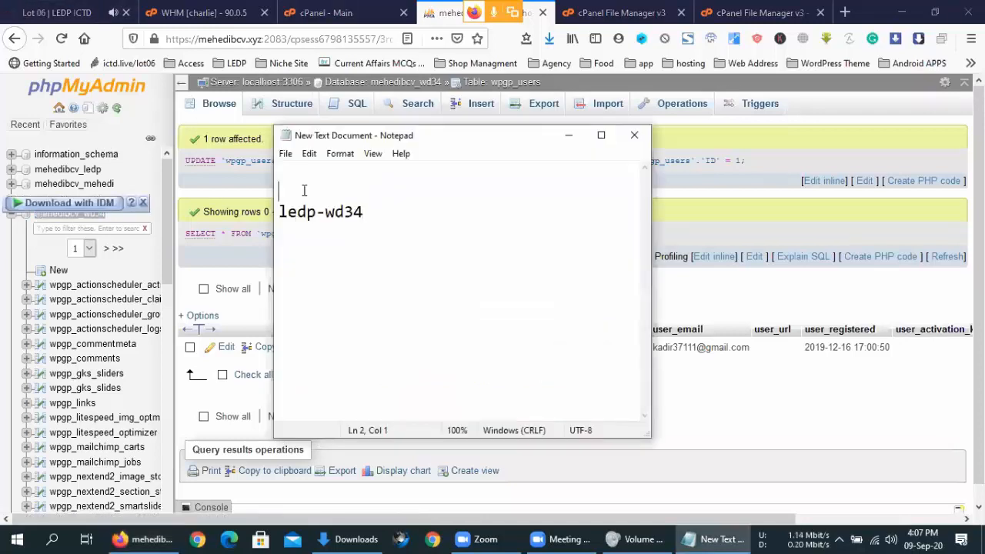
{"action": "key", "text": "ctrl+v"}
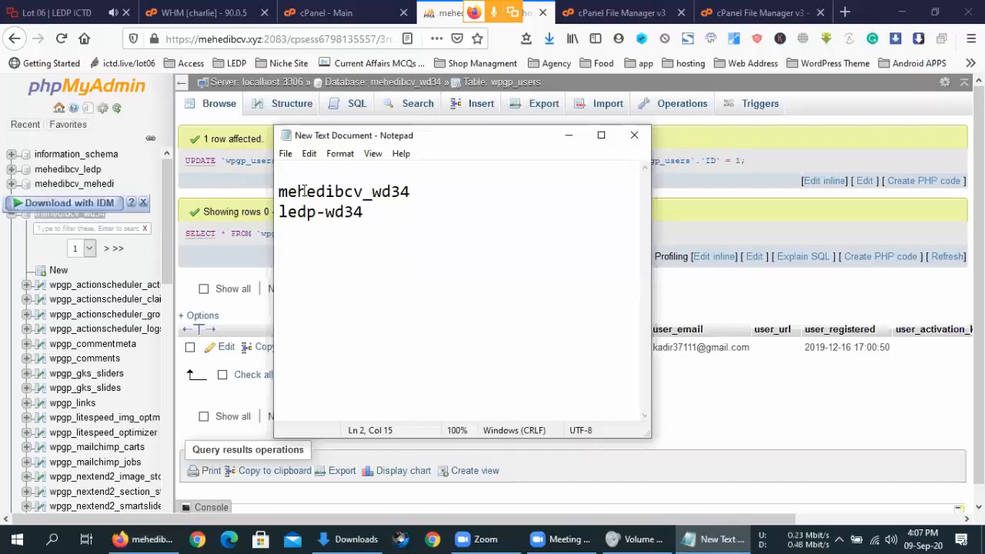
{"action": "left_click", "coordinate": [766, 8]}
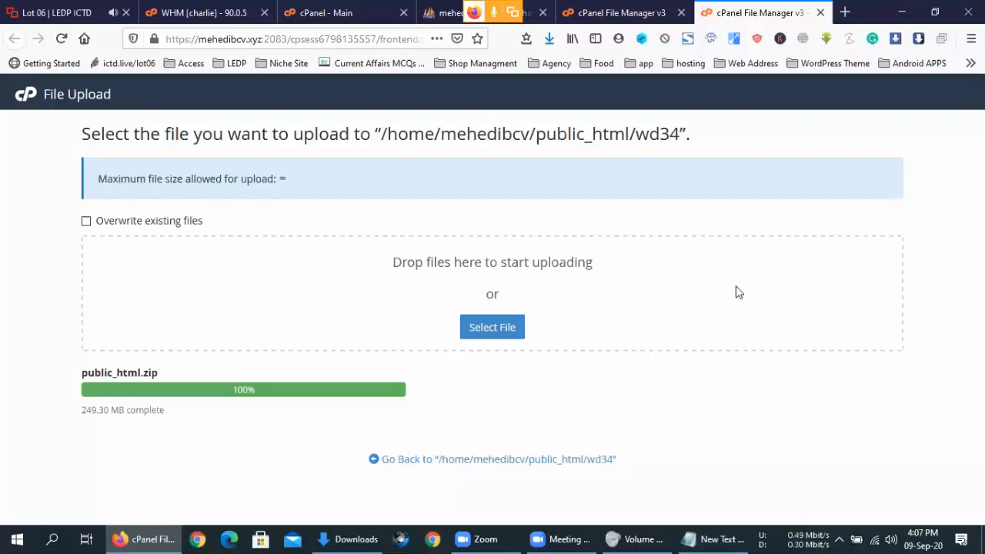
Step: Return from the upload page to the wd34 folder, now listing public_html.zip at 249.3 MB
{"action": "left_click", "coordinate": [782, 319]}
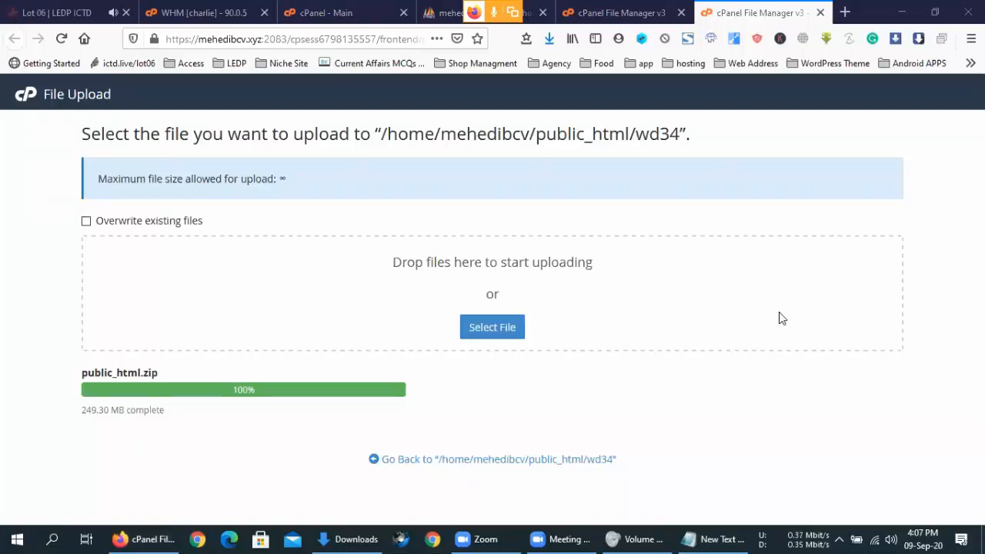
{"action": "left_click", "coordinate": [502, 447]}
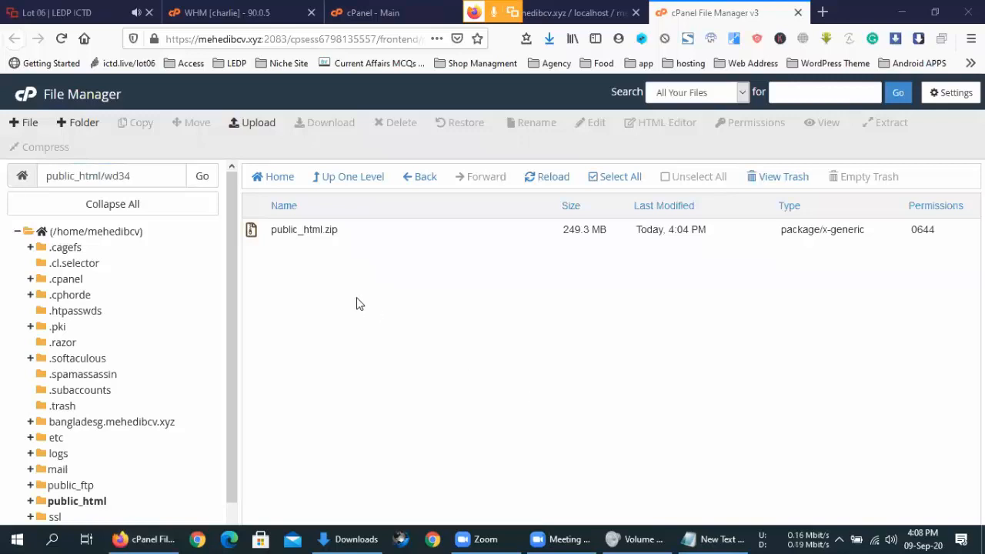
Step: Extract public_html.zip into /public_html/wd34 and close the extraction results
{"action": "right_click", "coordinate": [370, 234]}
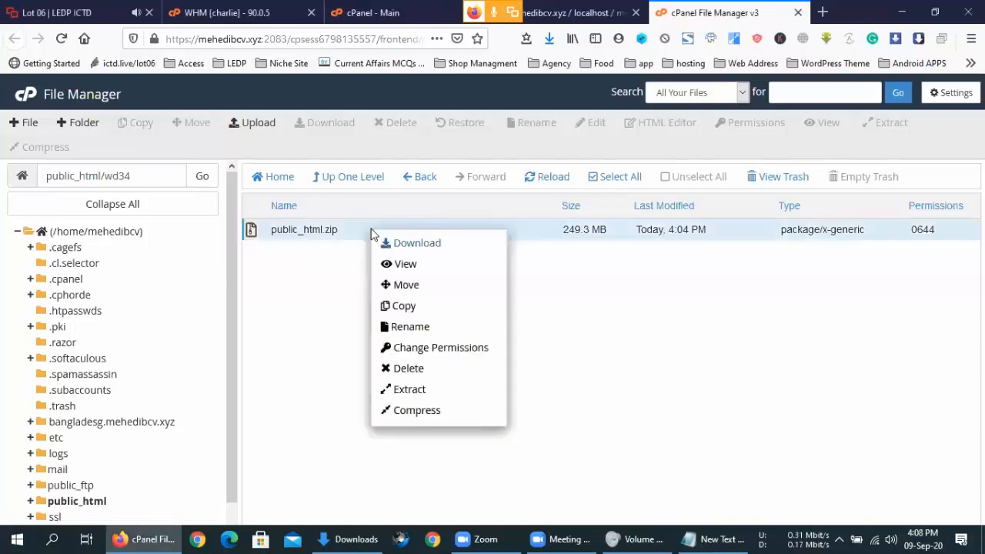
{"action": "left_click", "coordinate": [409, 391]}
{"action": "left_click", "coordinate": [506, 337]}
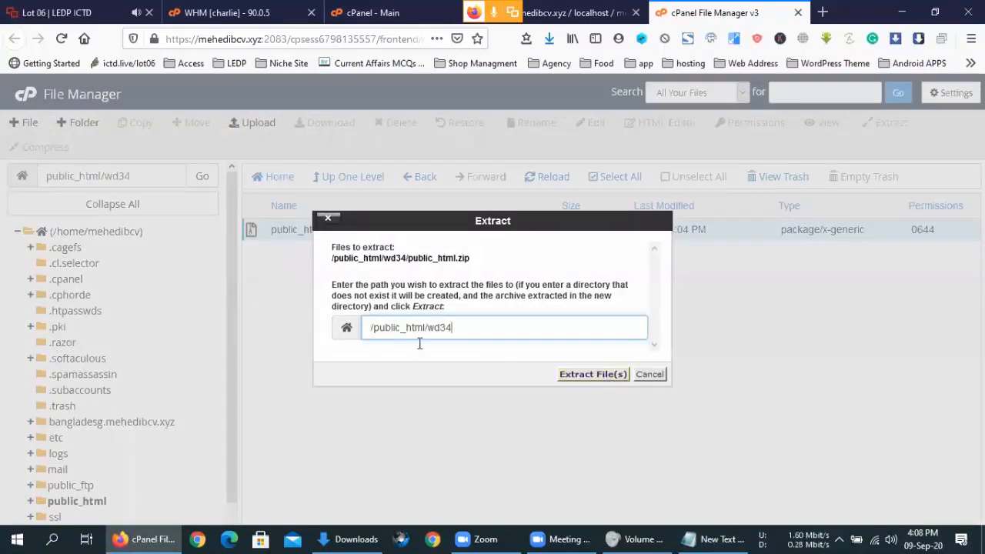
{"action": "left_click_drag", "start_coordinate": [428, 330], "coordinate": [312, 329]}
{"action": "left_click", "coordinate": [512, 329]}
{"action": "left_click", "coordinate": [583, 376]}
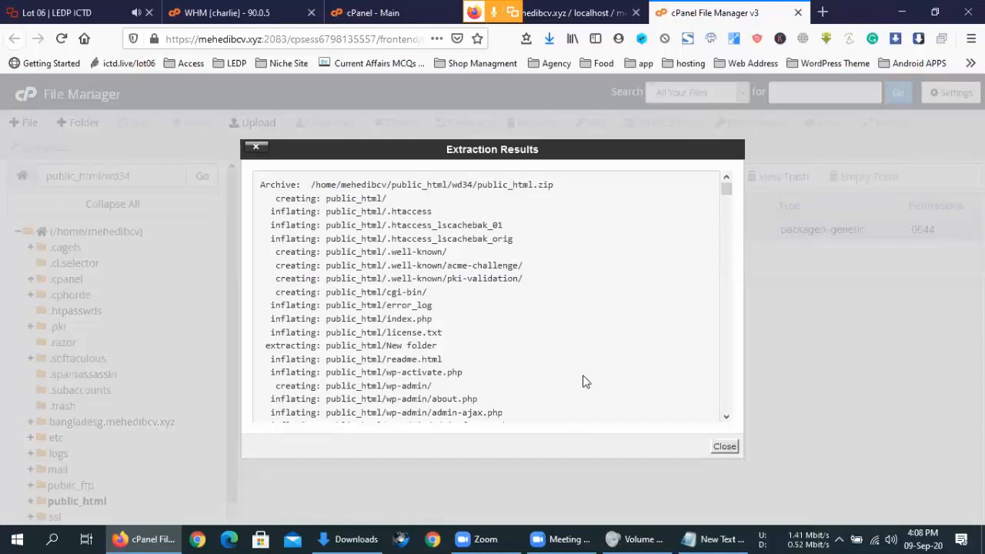
{"action": "left_click_drag", "start_coordinate": [446, 143], "coordinate": [214, 134]}
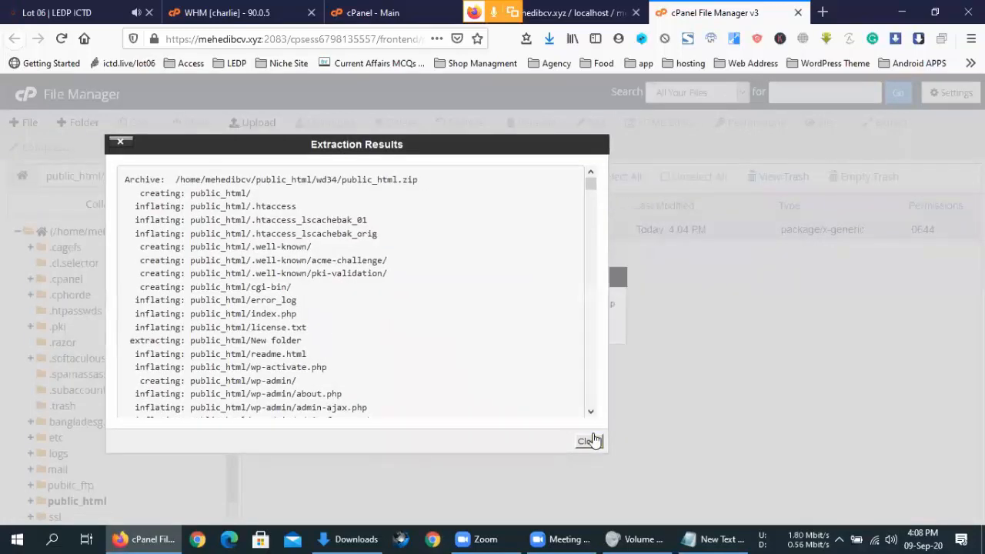
{"action": "left_click", "coordinate": [588, 442]}
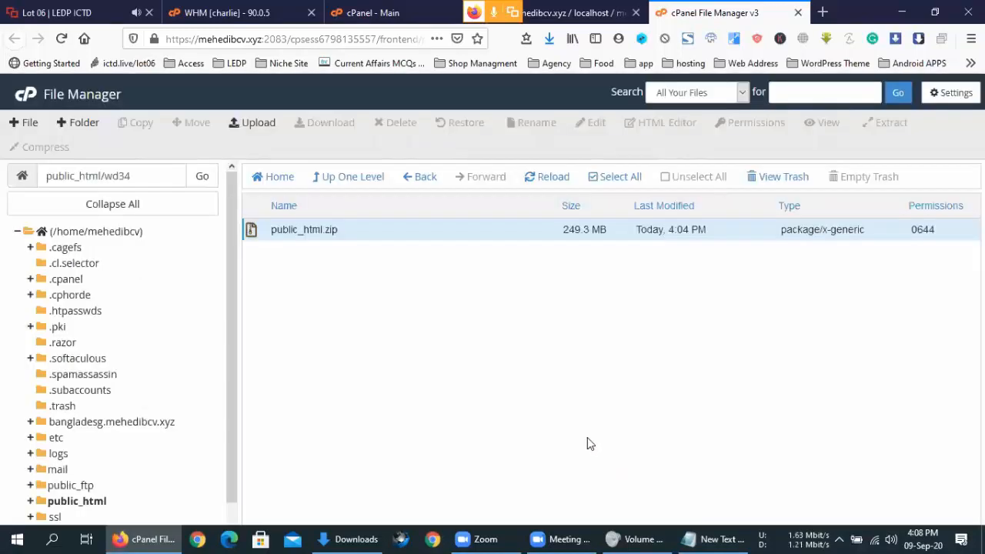
Step: Reload the wd34 listing and open the extracted public_html folder with its WordPress files
{"action": "left_click", "coordinate": [558, 179]}
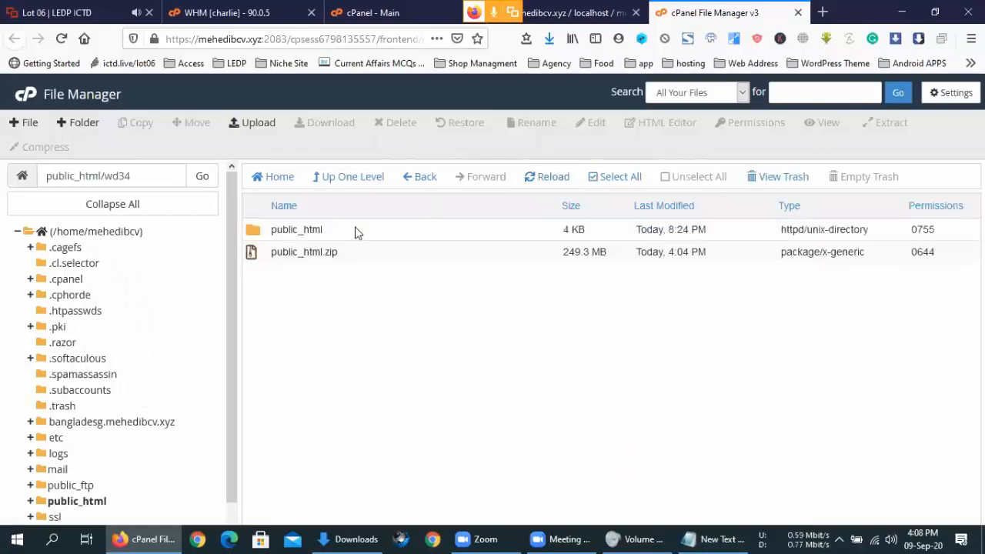
{"action": "left_click", "coordinate": [354, 229]}
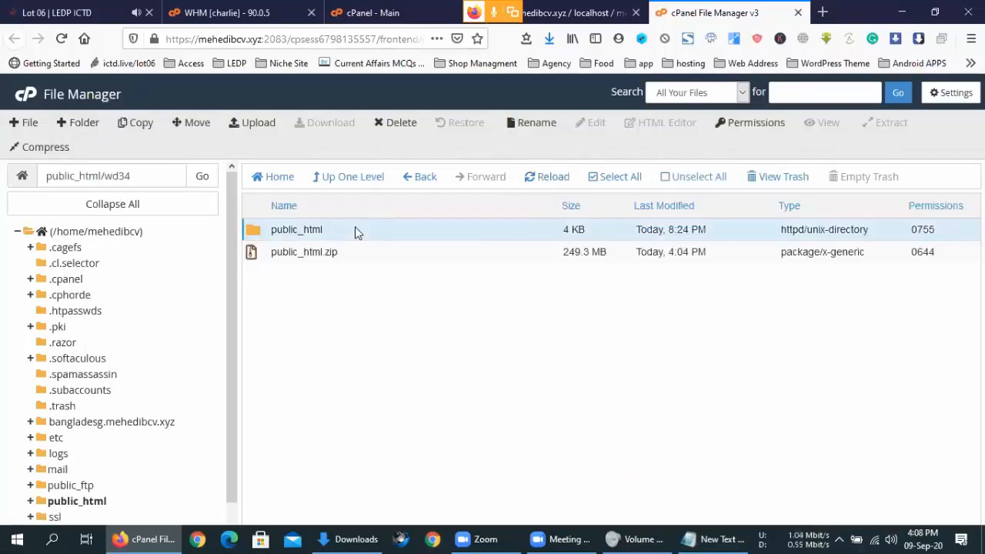
{"action": "left_click", "coordinate": [355, 256]}
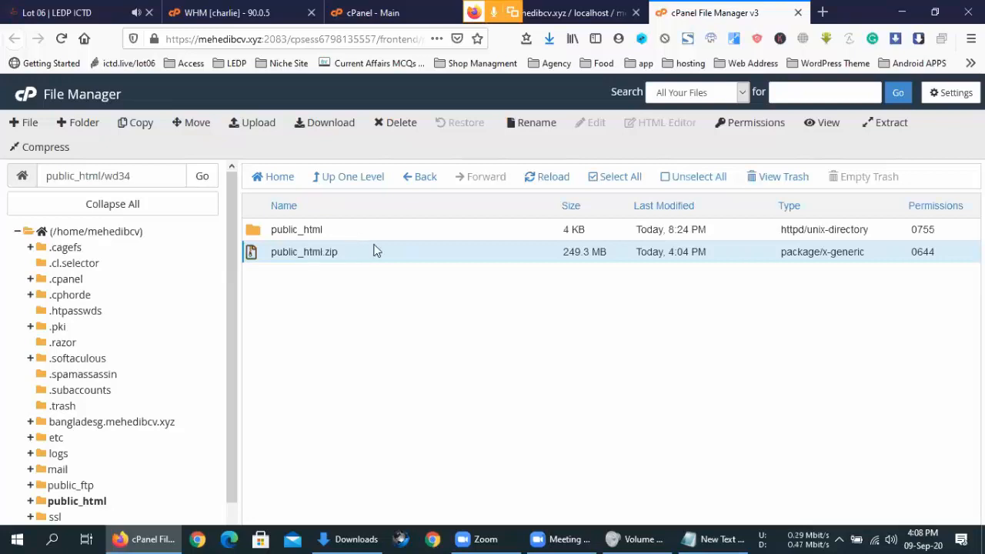
{"action": "left_click", "coordinate": [335, 231]}
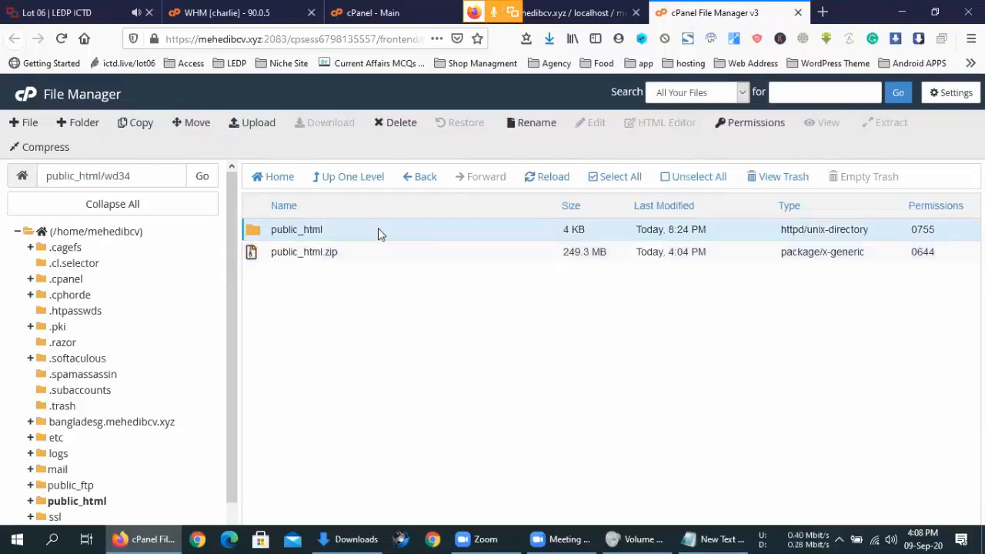
{"action": "double_click", "coordinate": [378, 228]}
{"action": "left_click", "coordinate": [550, 178]}
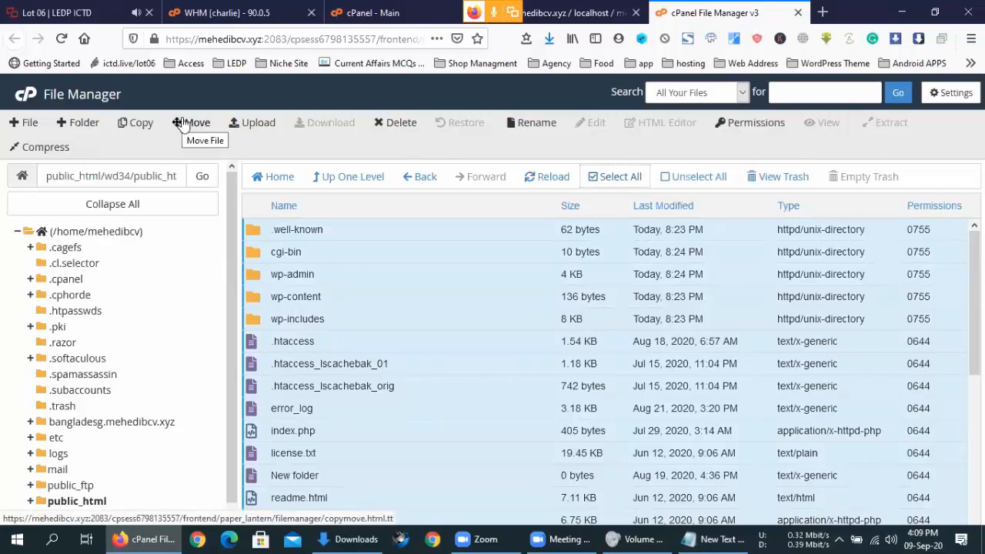
Step: Move all WordPress files from the nested public_html up into /public_html/wd34
{"action": "left_click", "coordinate": [193, 122]}
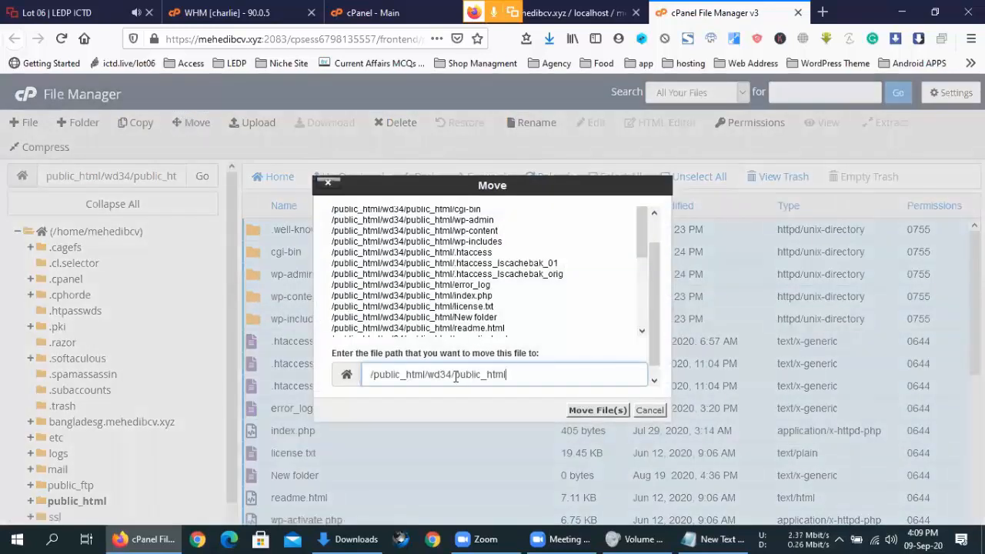
{"action": "left_click_drag", "start_coordinate": [455, 375], "coordinate": [565, 378]}
{"action": "key", "text": "BackSpace"}
{"action": "key", "text": "BackSpace"}
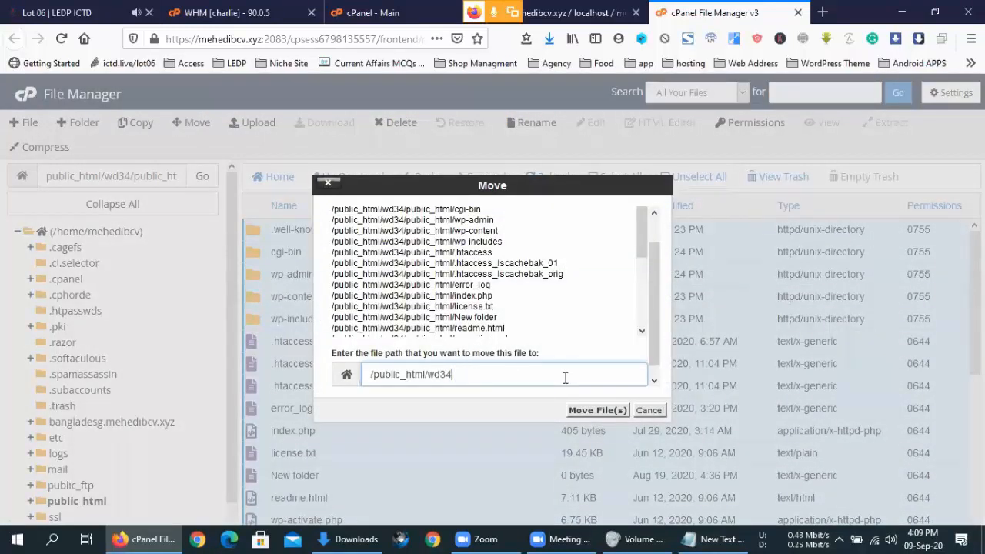
{"action": "left_click", "coordinate": [597, 410]}
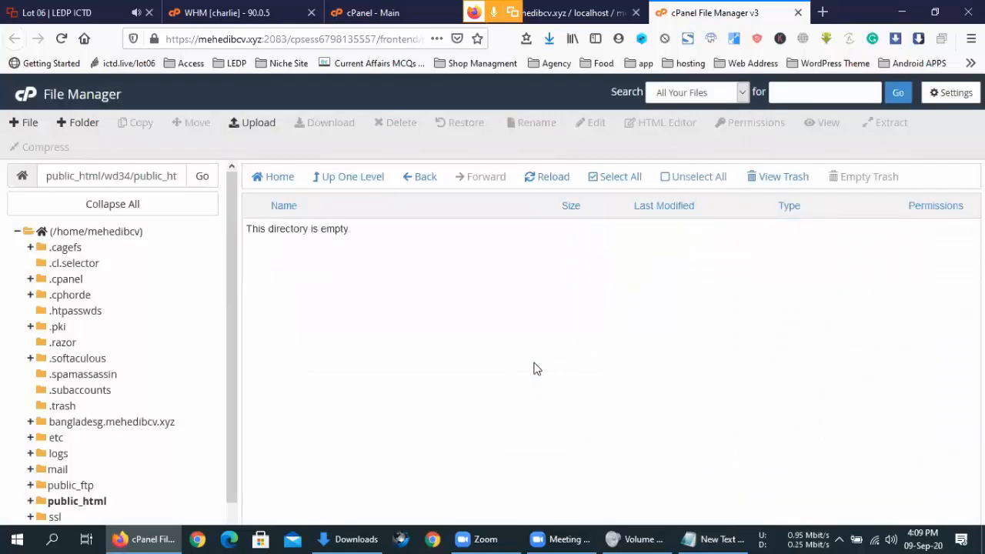
Step: Delete the emptied public_html subfolder from wd34
{"action": "left_click", "coordinate": [351, 177]}
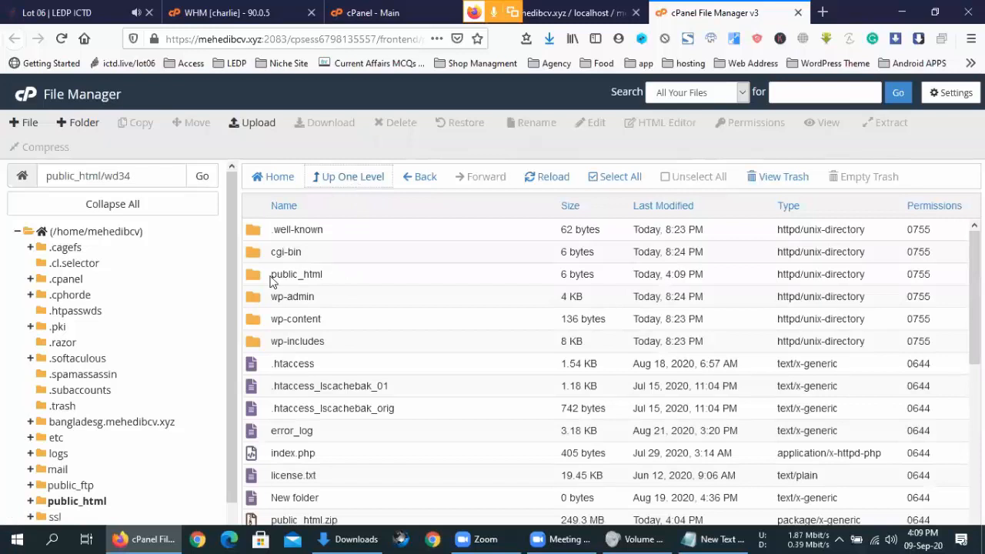
{"action": "right_click", "coordinate": [341, 276]}
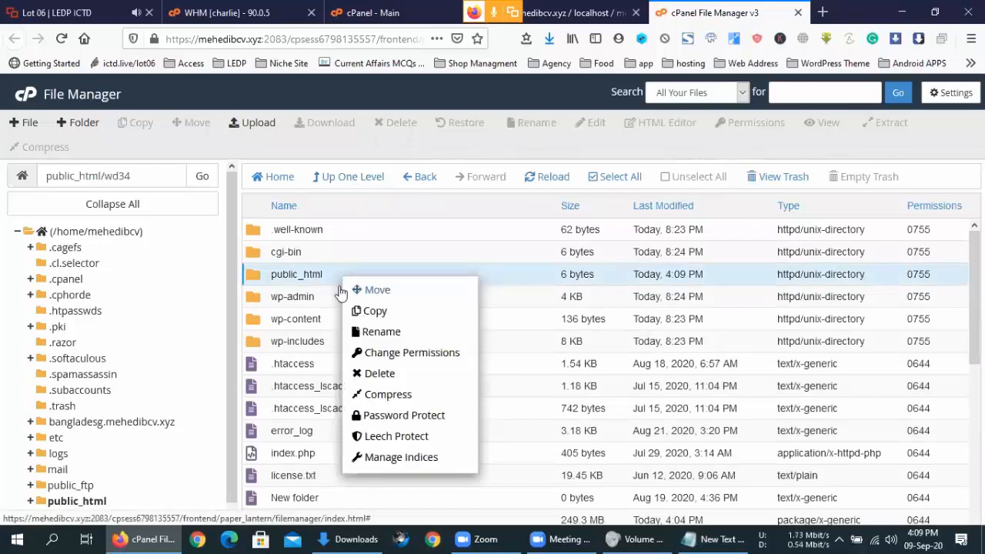
{"action": "left_click", "coordinate": [380, 373]}
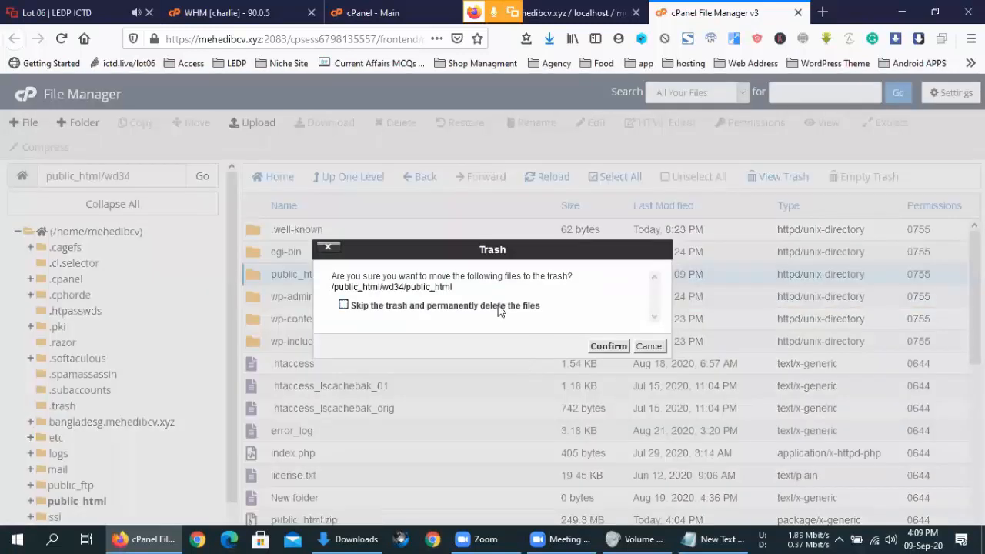
{"action": "left_click", "coordinate": [598, 348]}
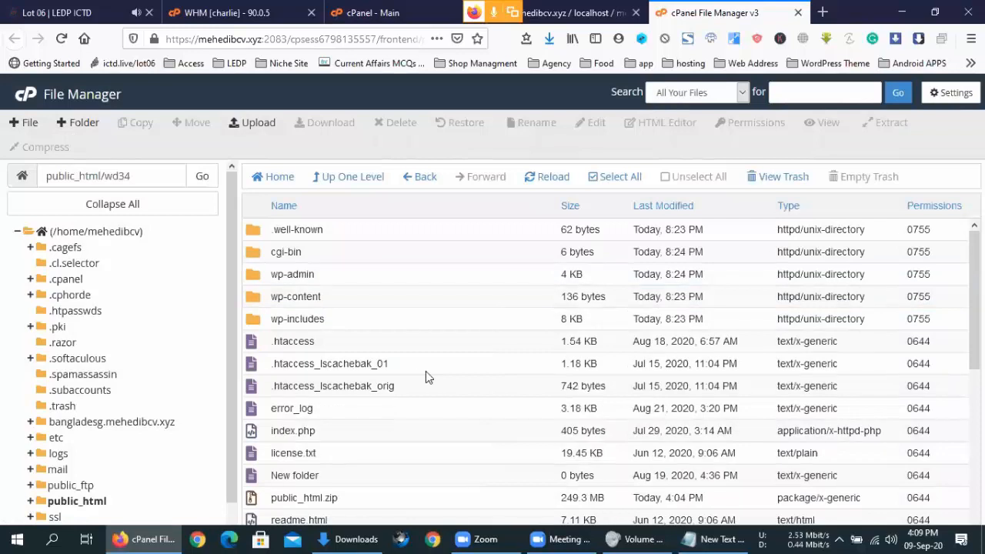
{"action": "scroll", "coordinate": [420, 378], "scroll_direction": "down", "scroll_amount": 3}
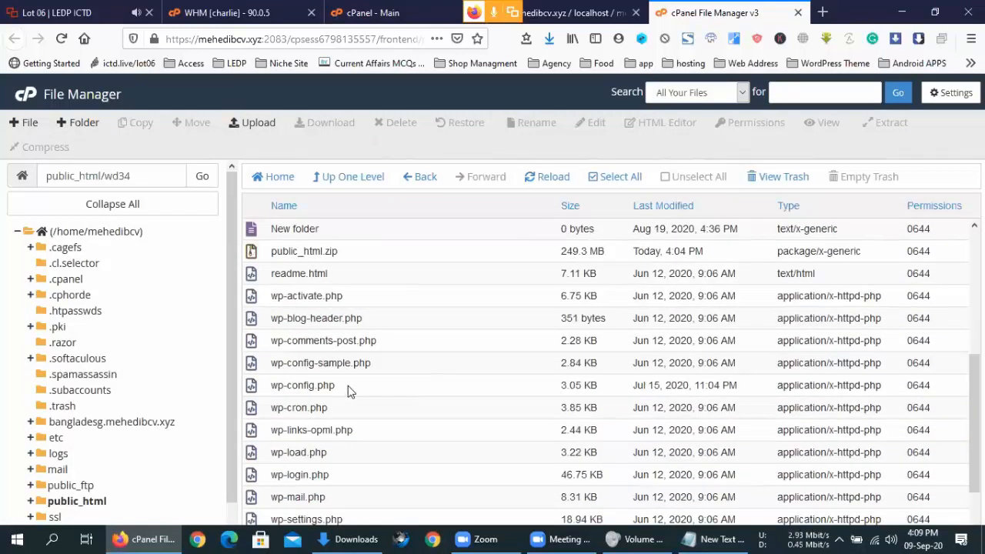
{"action": "left_click", "coordinate": [348, 385]}
Step: Open wp-config.php in the editor and locate the old DB_NAME value abshopon_wp68
{"action": "right_click", "coordinate": [348, 386]}
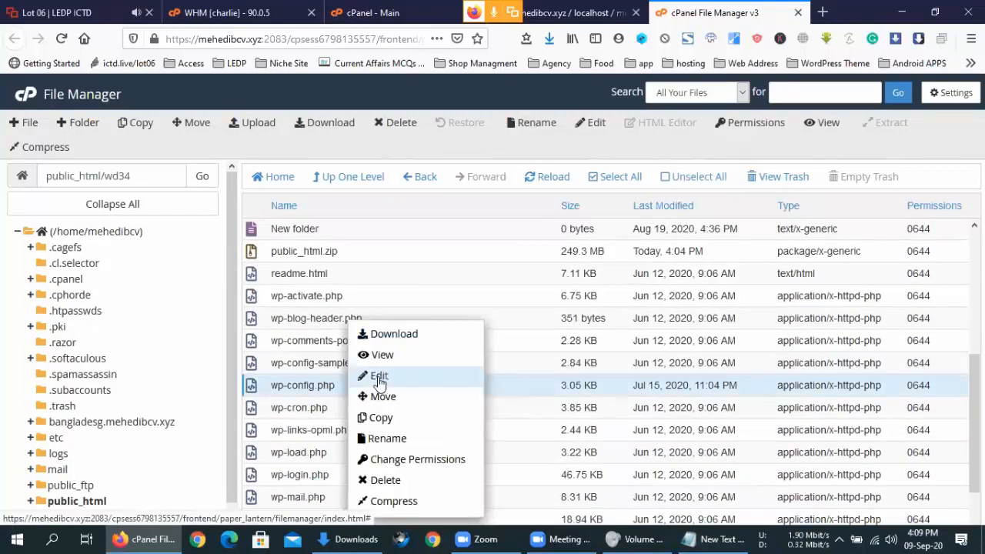
{"action": "left_click", "coordinate": [378, 376]}
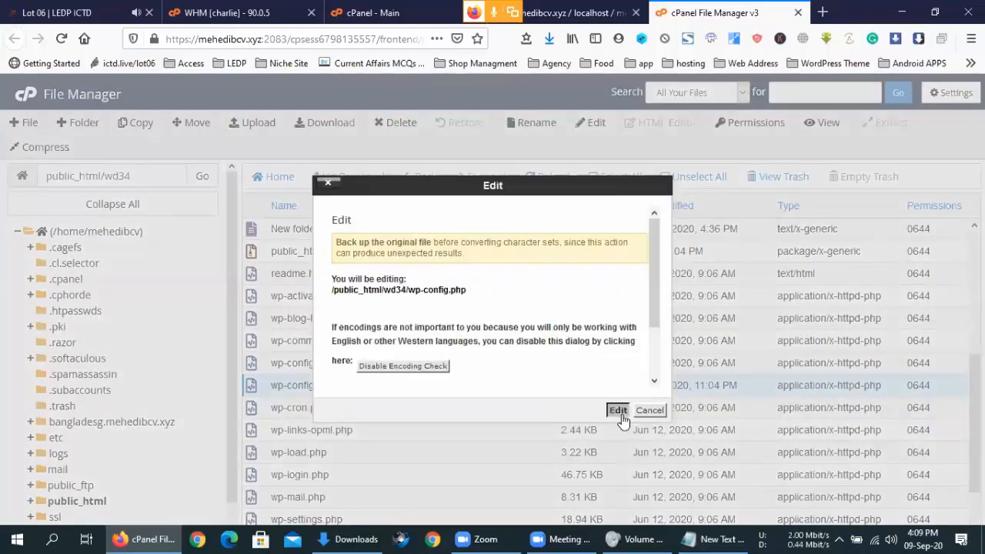
{"action": "left_click", "coordinate": [619, 411]}
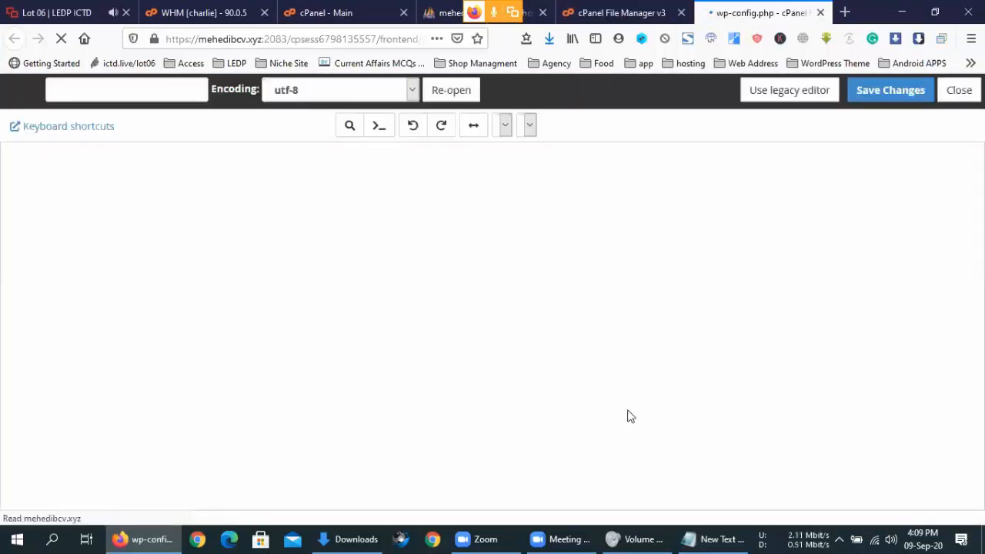
{"action": "left_click", "coordinate": [440, 13]}
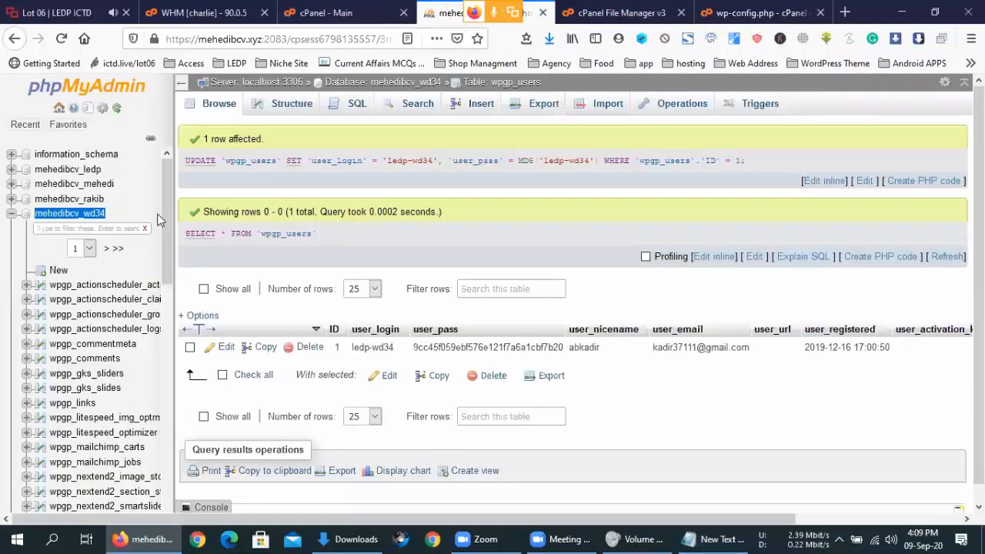
{"action": "left_click", "coordinate": [766, 9]}
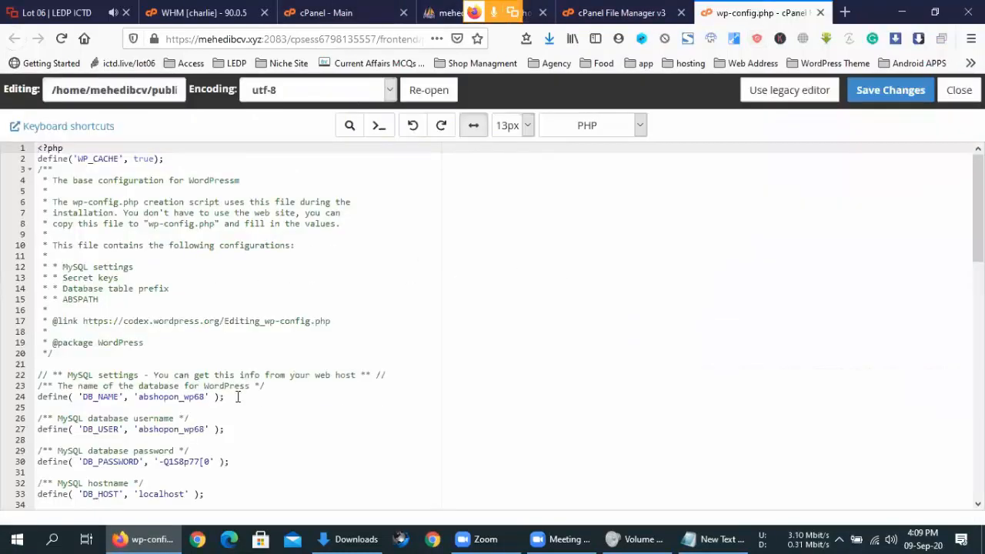
{"action": "scroll", "coordinate": [231, 394], "scroll_direction": "down", "scroll_amount": 1}
{"action": "left_click_drag", "start_coordinate": [204, 354], "coordinate": [140, 353]}
{"action": "left_click", "coordinate": [228, 362]}
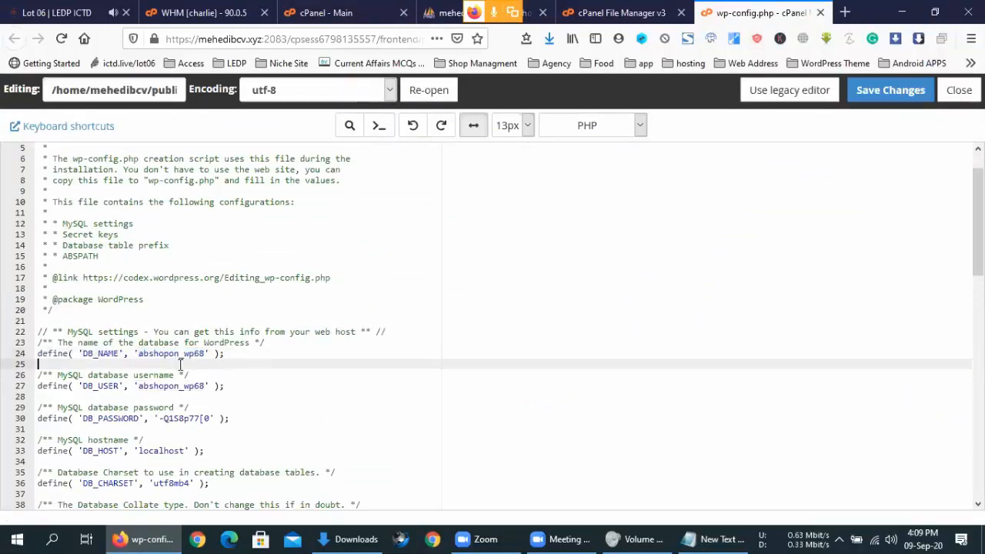
{"action": "left_click_drag", "start_coordinate": [205, 354], "coordinate": [138, 353]}
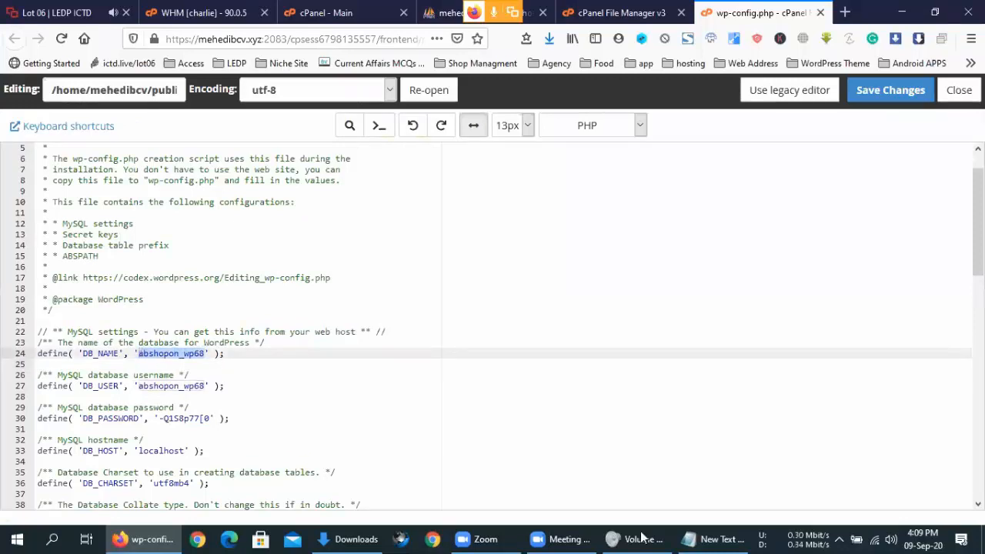
Step: Set DB_NAME and DB_USER to mehedibcv_wd34, update DB_PASSWORD, and save wp-config.php
{"action": "left_click", "coordinate": [716, 538]}
{"action": "left_click_drag", "start_coordinate": [431, 189], "coordinate": [226, 208]}
{"action": "key", "text": "ctrl+c"}
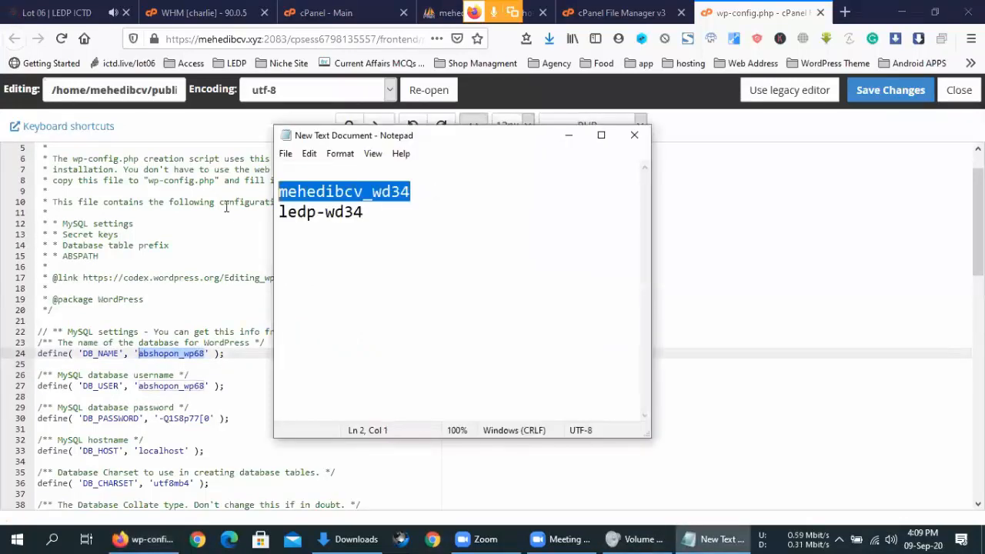
{"action": "left_click", "coordinate": [206, 353]}
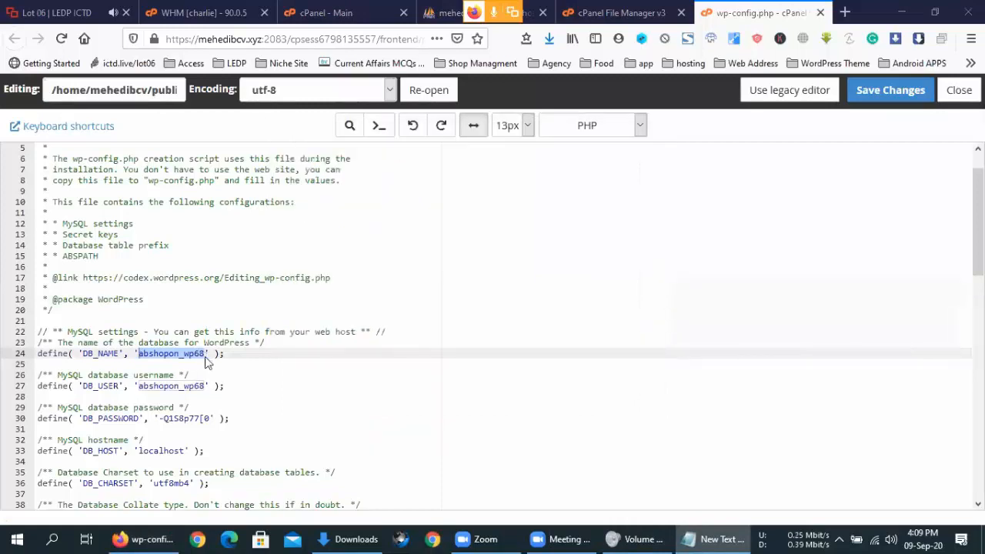
{"action": "left_click_drag", "start_coordinate": [208, 353], "coordinate": [139, 354]}
{"action": "key", "text": "ctrl+v"}
{"action": "left_click_drag", "start_coordinate": [205, 385], "coordinate": [140, 386]}
{"action": "key", "text": "ctrl+v"}
{"action": "left_click_drag", "start_coordinate": [210, 418], "coordinate": [159, 417]}
{"action": "key", "text": "ctrl+v"}
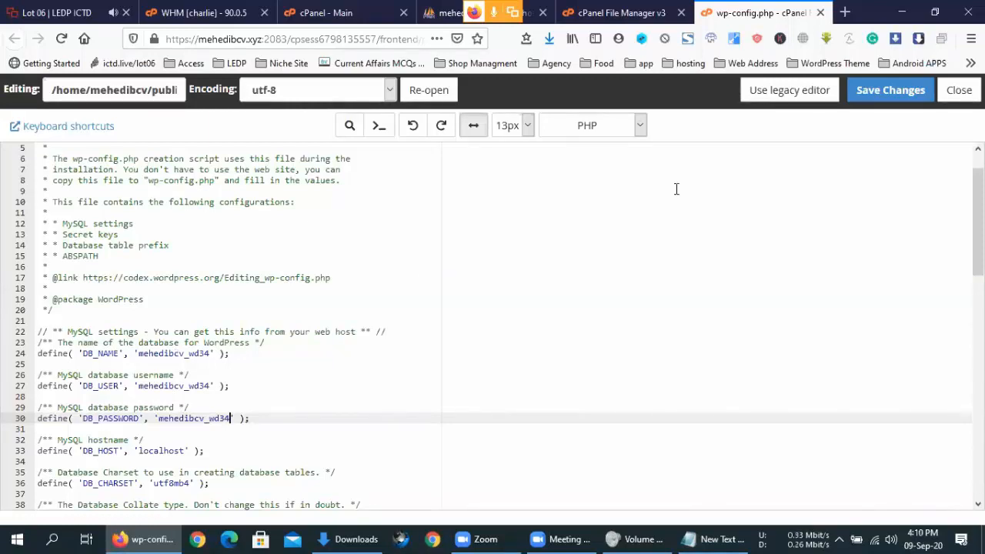
{"action": "left_click", "coordinate": [234, 388]}
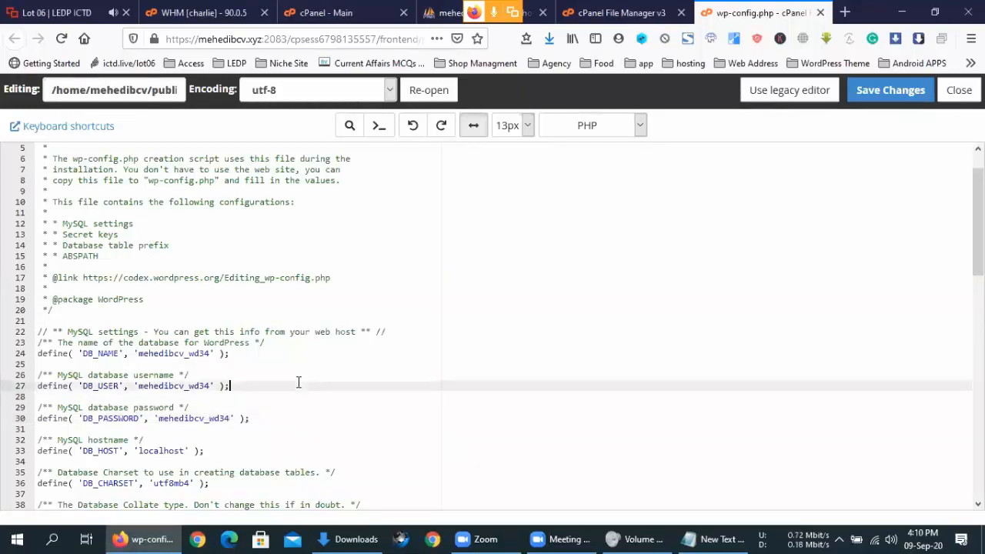
{"action": "left_click", "coordinate": [890, 90]}
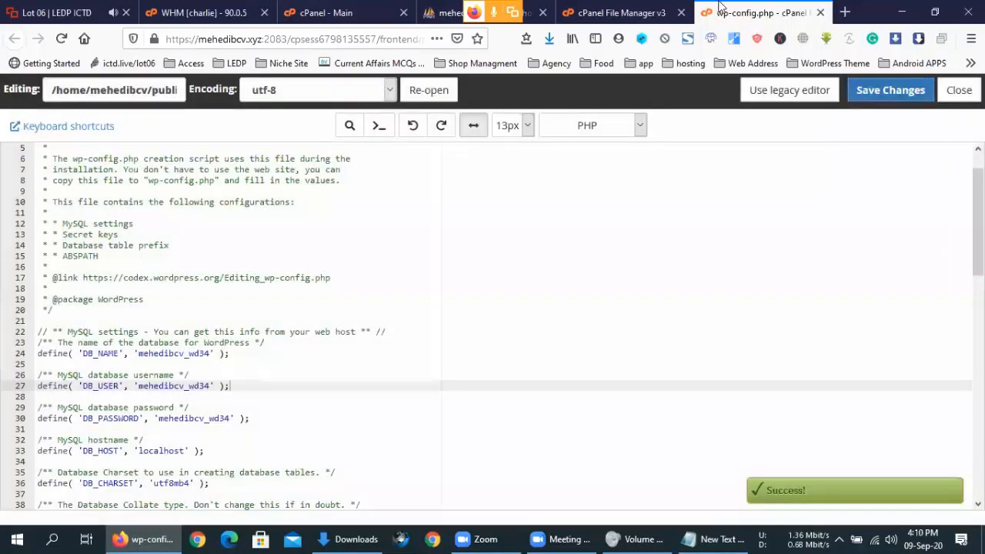
{"action": "left_click", "coordinate": [627, 12]}
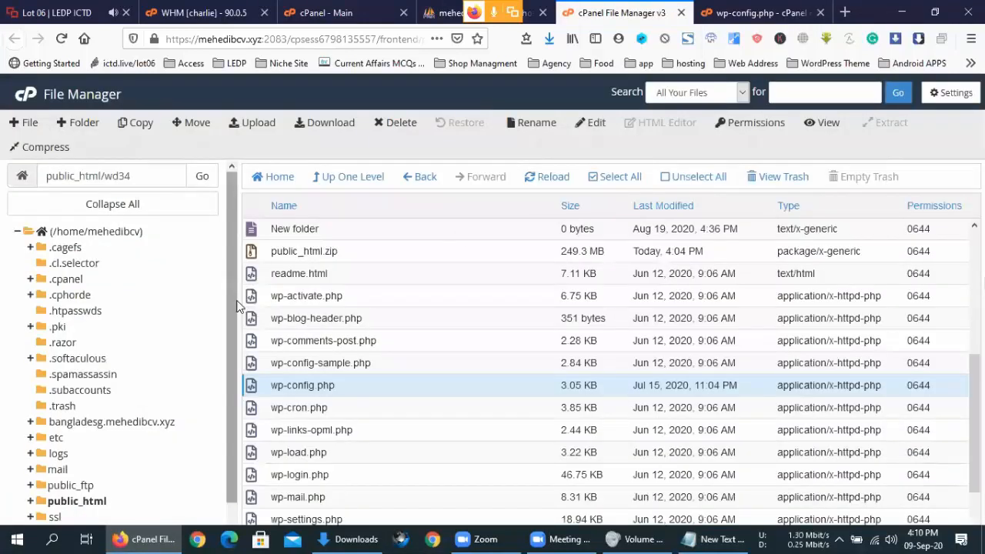
Step: Copy wd34 from the File Manager path and enter mehedibcv.xyz/wd34 in a new tab
{"action": "double_click", "coordinate": [119, 176]}
{"action": "right_click", "coordinate": [137, 176]}
{"action": "left_click", "coordinate": [189, 223]}
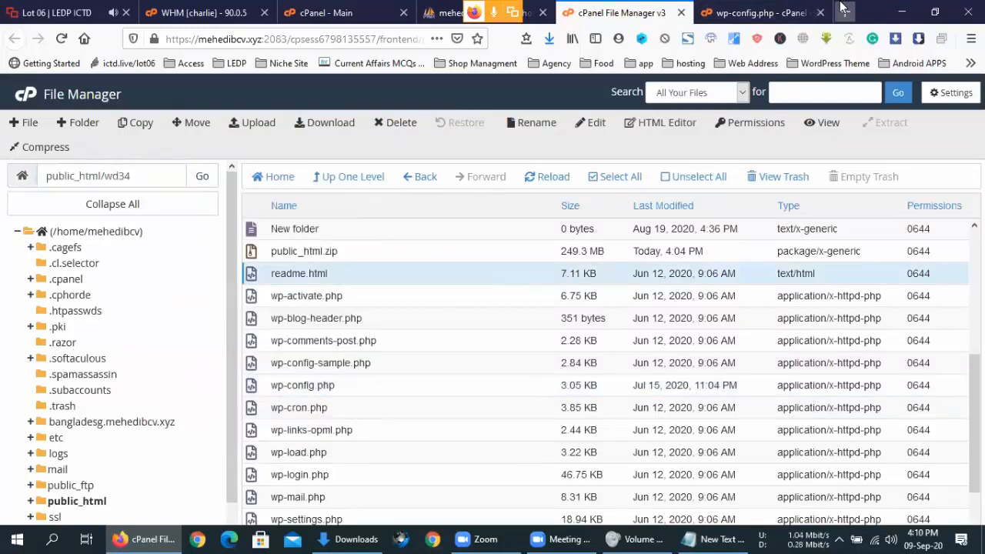
{"action": "left_click", "coordinate": [843, 11]}
{"action": "type", "text": "mehed"}
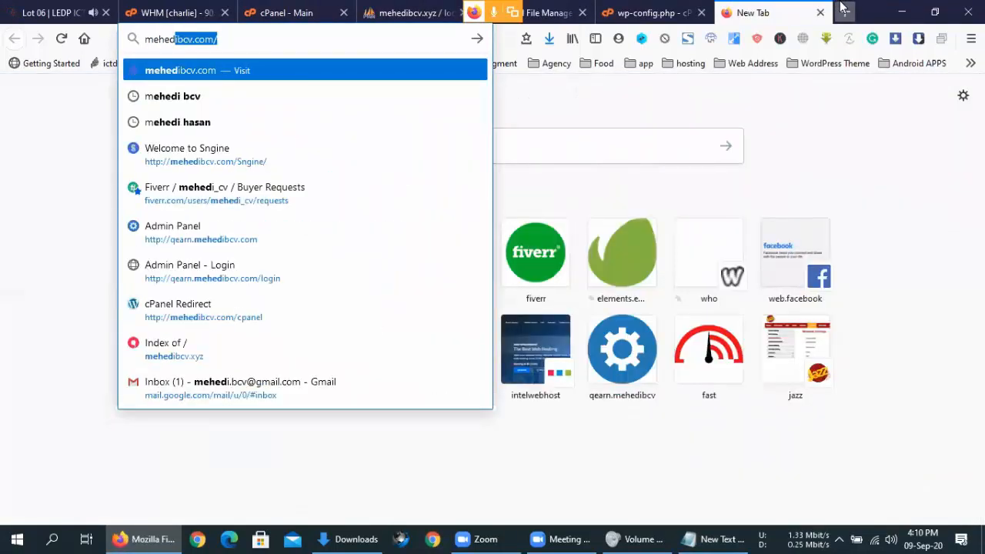
{"action": "key", "text": "Down"}
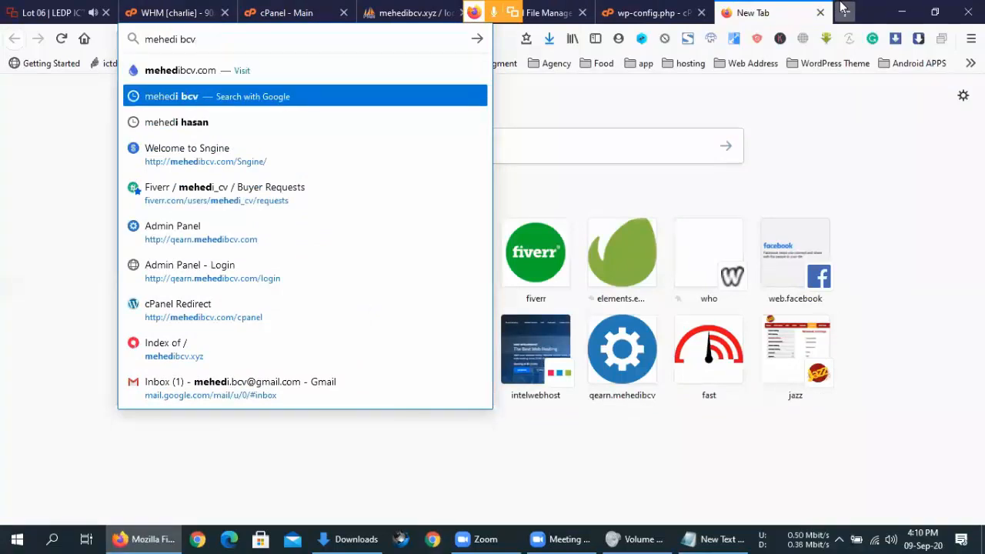
{"action": "key", "text": "BackSpace"}
{"action": "key", "text": "BackSpace"}
{"action": "key", "text": "BackSpace"}
{"action": "key", "text": "BackSpace"}
{"action": "type", "text": "bcv"}
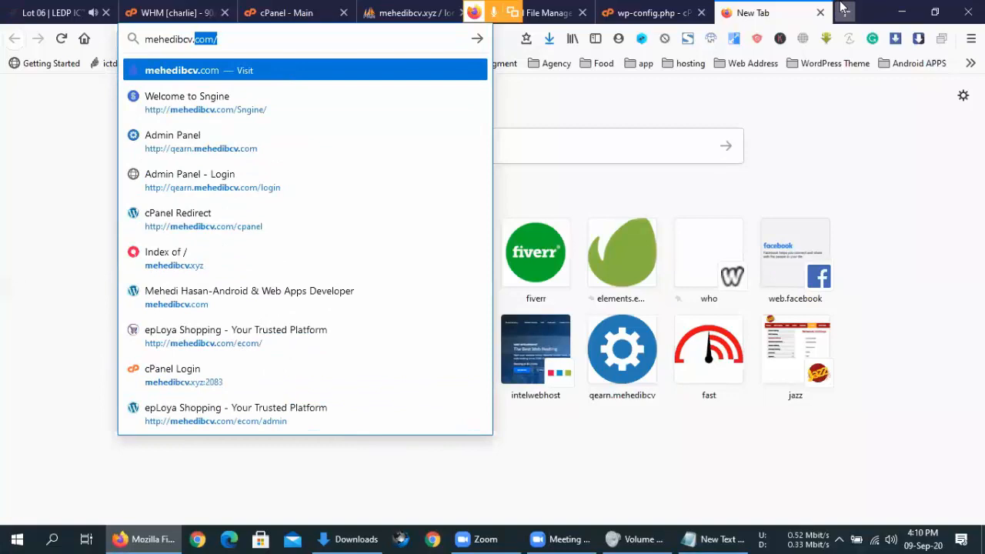
{"action": "type", "text": ".xyz/wd34"}
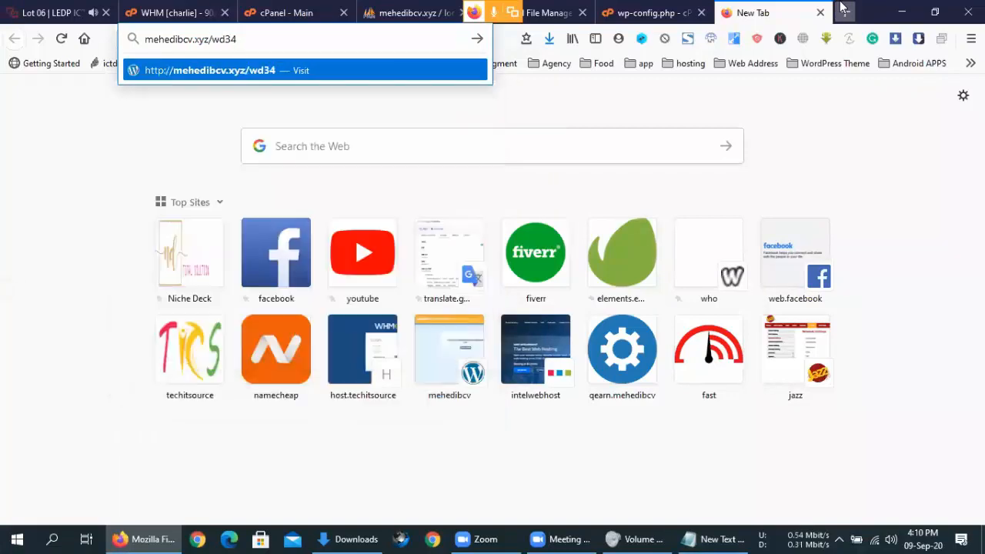
Step: Load mehedibcv.xyz/wd34 and scroll the homepage to confirm the post 'new' appears
{"action": "key", "text": "Return"}
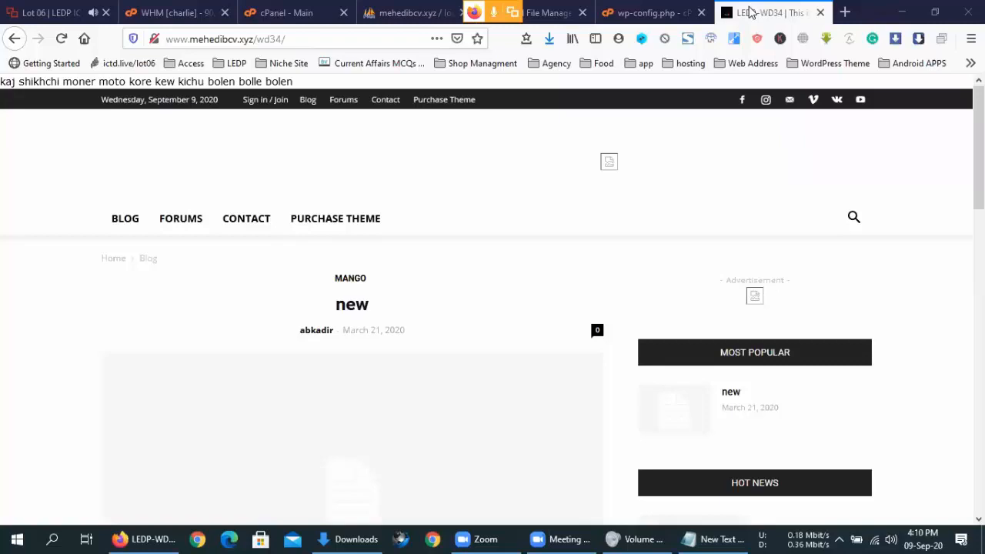
{"action": "scroll", "coordinate": [481, 323], "scroll_direction": "down", "scroll_amount": 10}
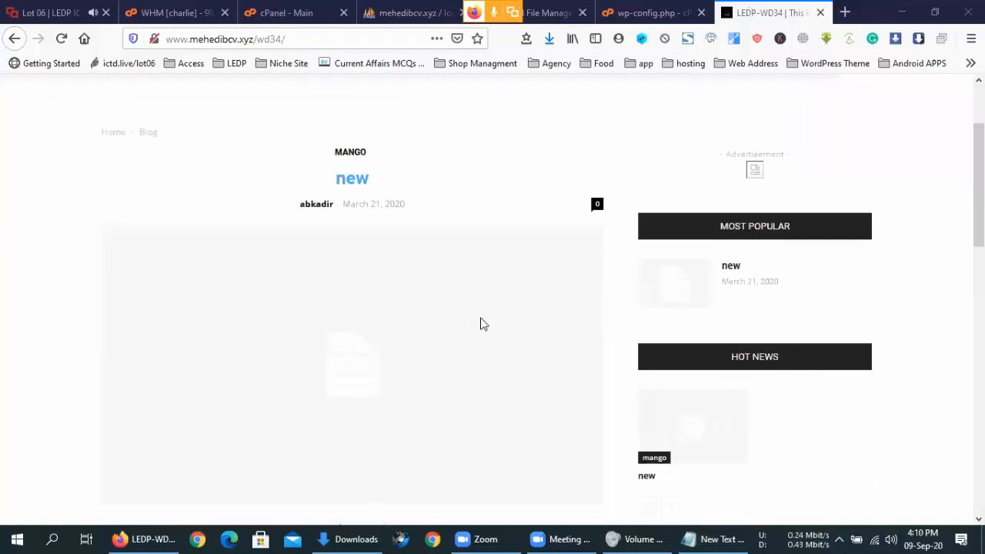
{"action": "scroll", "coordinate": [481, 322], "scroll_direction": "up", "scroll_amount": 15}
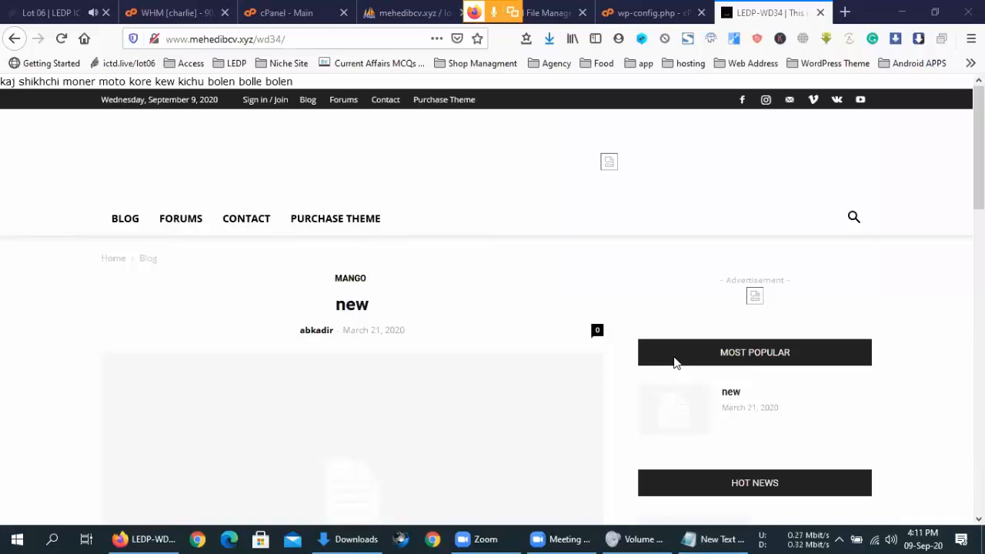
{"action": "key", "text": "alt+Tab"}
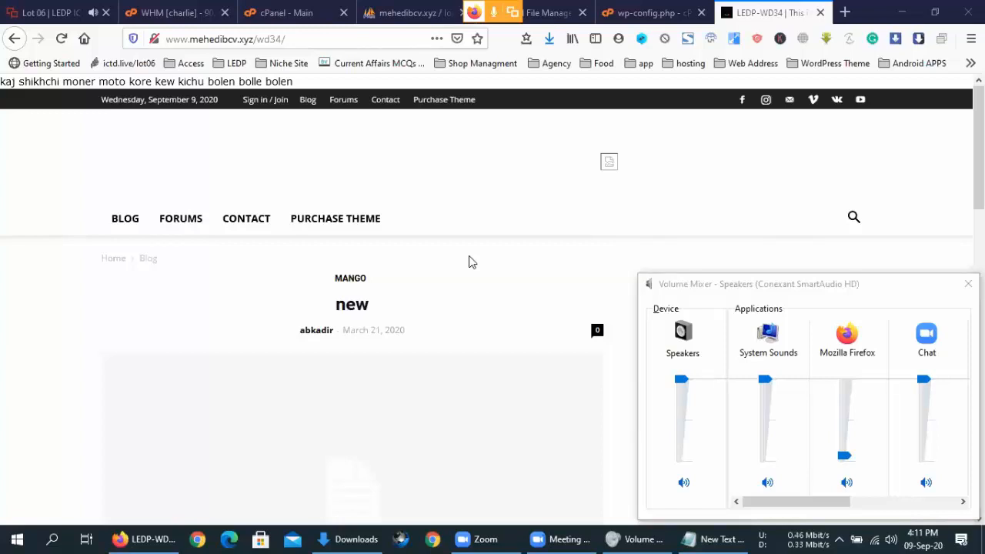
Step: Load mehedibcv.xyz in a new Firefox tab
{"action": "left_click", "coordinate": [670, 6]}
{"action": "left_click", "coordinate": [670, 6]}
{"action": "key", "text": "ctrl+t"}
{"action": "left_click", "coordinate": [298, 38]}
{"action": "type", "text": "me"}
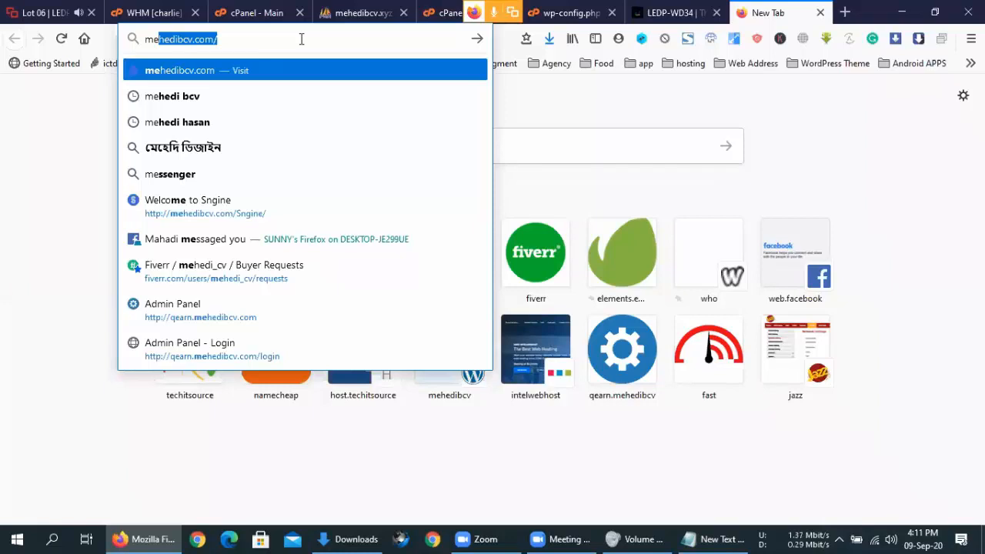
{"action": "type", "text": "hedibcv.x"}
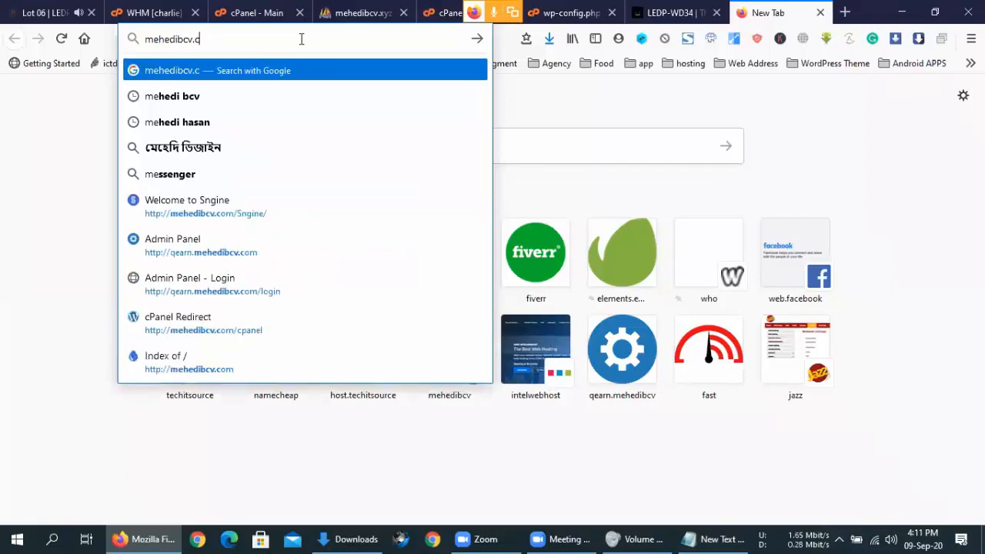
{"action": "type", "text": "yz"}
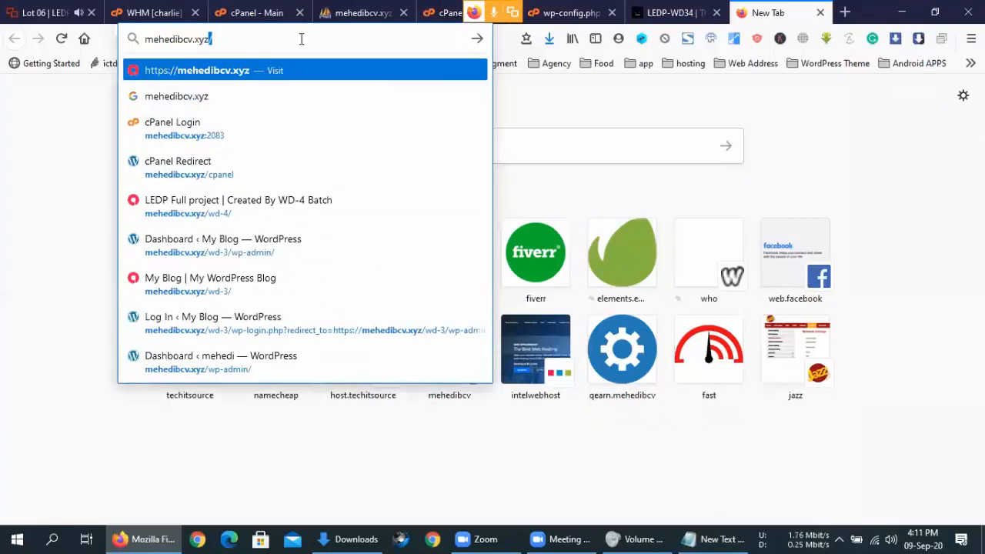
{"action": "key", "text": "Return"}
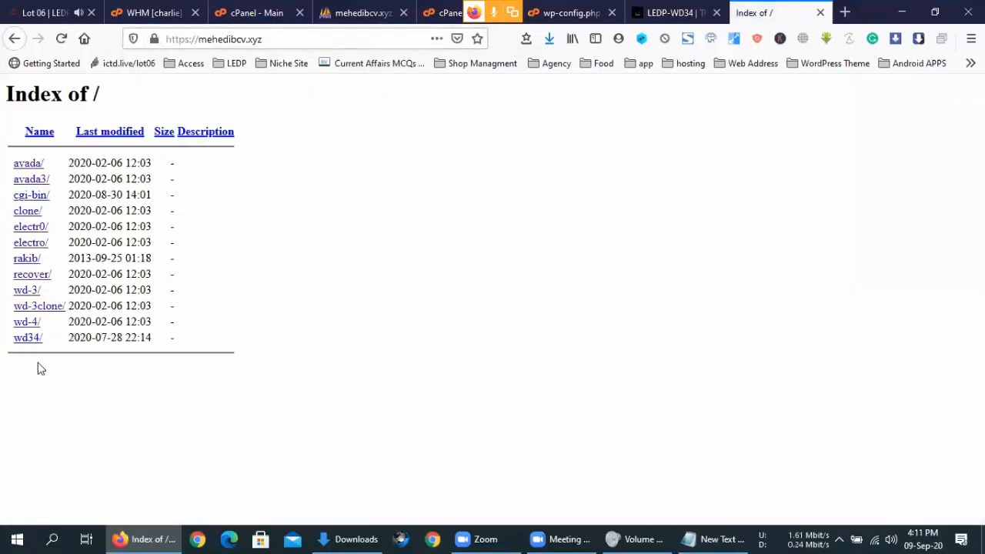
Step: Check the root listing's folders from wd34 to avada, then switch to the Lot 06 meeting tab
{"action": "left_click_drag", "start_coordinate": [52, 348], "coordinate": [321, 346]}
{"action": "left_click", "coordinate": [323, 346]}
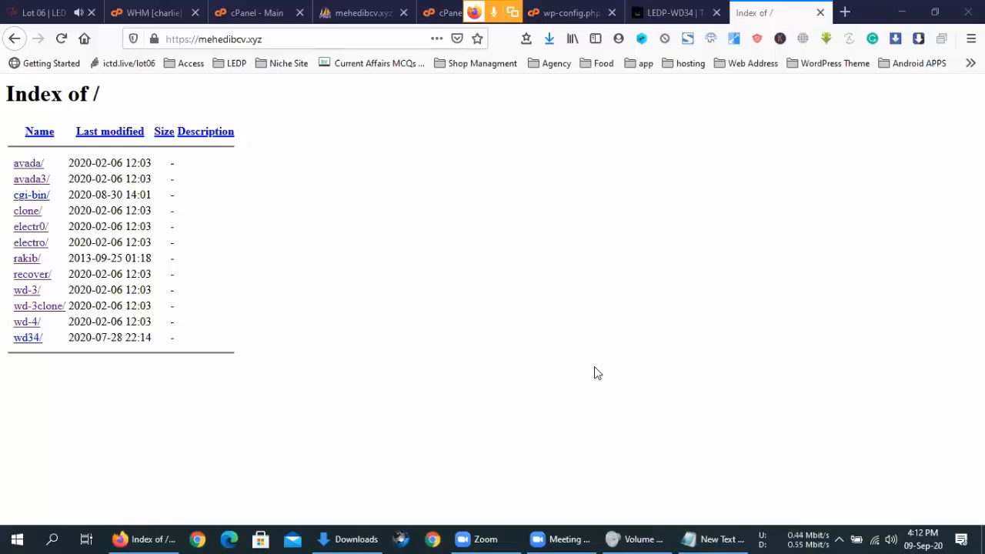
{"action": "left_click", "coordinate": [388, 177]}
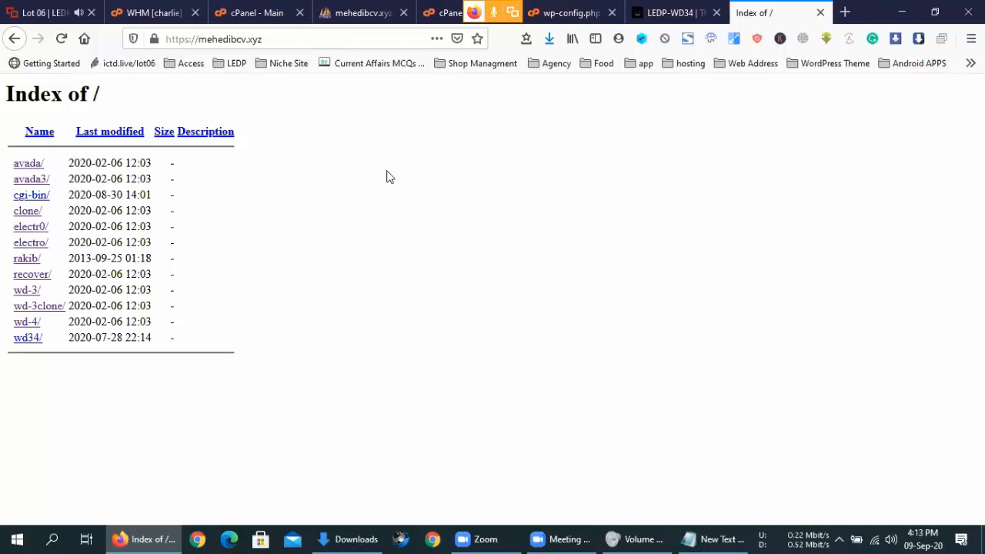
{"action": "left_click", "coordinate": [54, 9]}
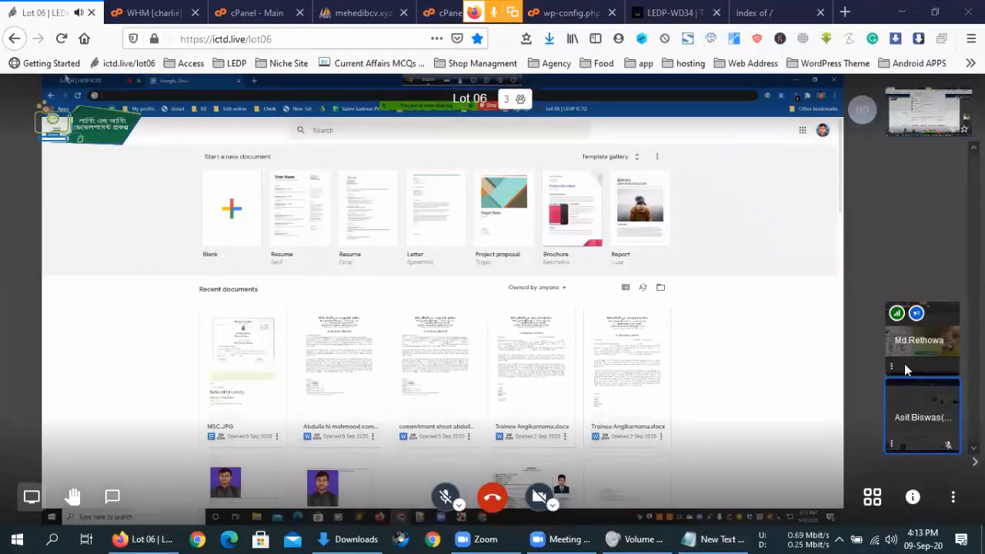
Step: Switch the meeting's main stage between the Google Docs and Illustrator shares, then return to the Index of / tab
{"action": "left_click", "coordinate": [914, 343]}
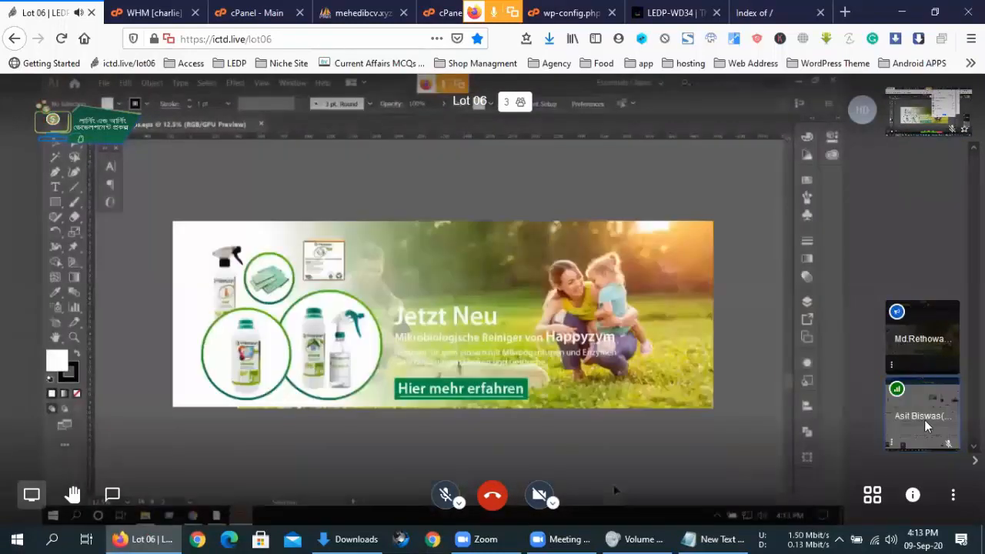
{"action": "left_click", "coordinate": [924, 419]}
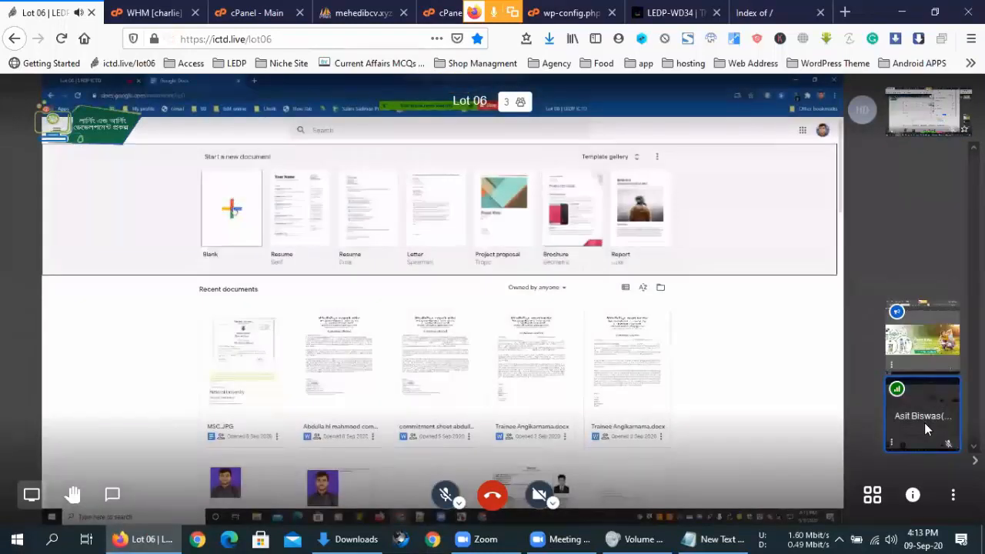
{"action": "left_click", "coordinate": [925, 340]}
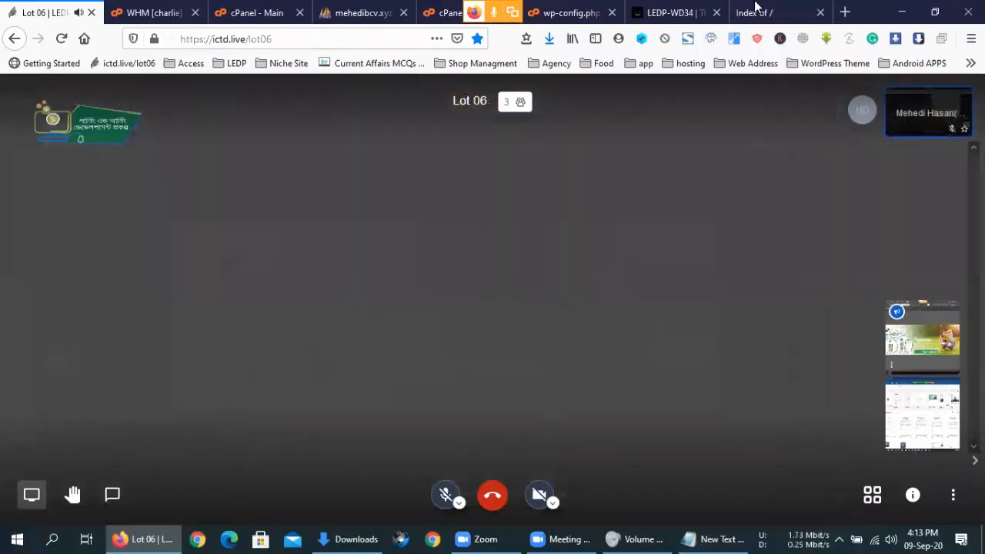
{"action": "left_click", "coordinate": [758, 9]}
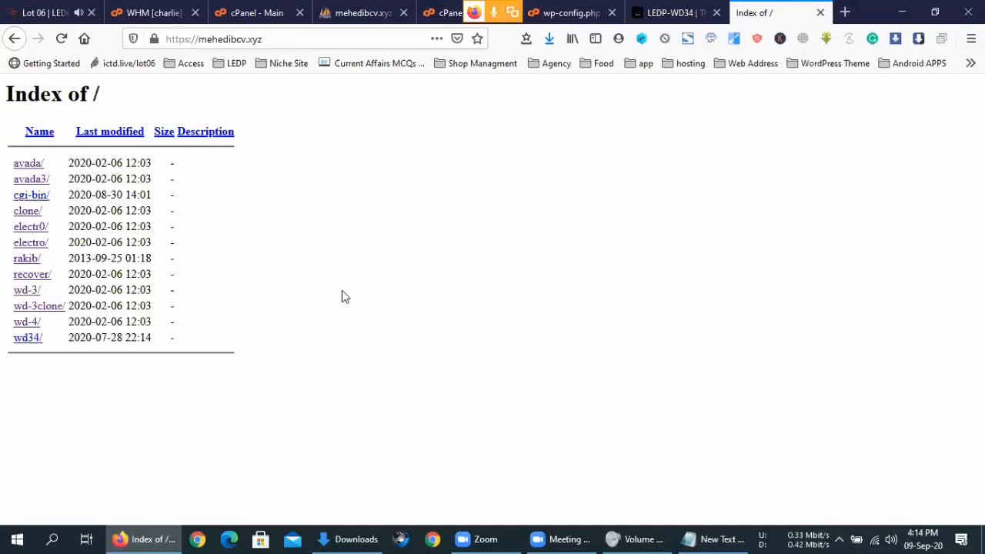
Step: Glance at the system clock, then return to the migrated wd34 blog showing its post 'new'
{"action": "left_click", "coordinate": [915, 537]}
{"action": "left_click", "coordinate": [915, 537]}
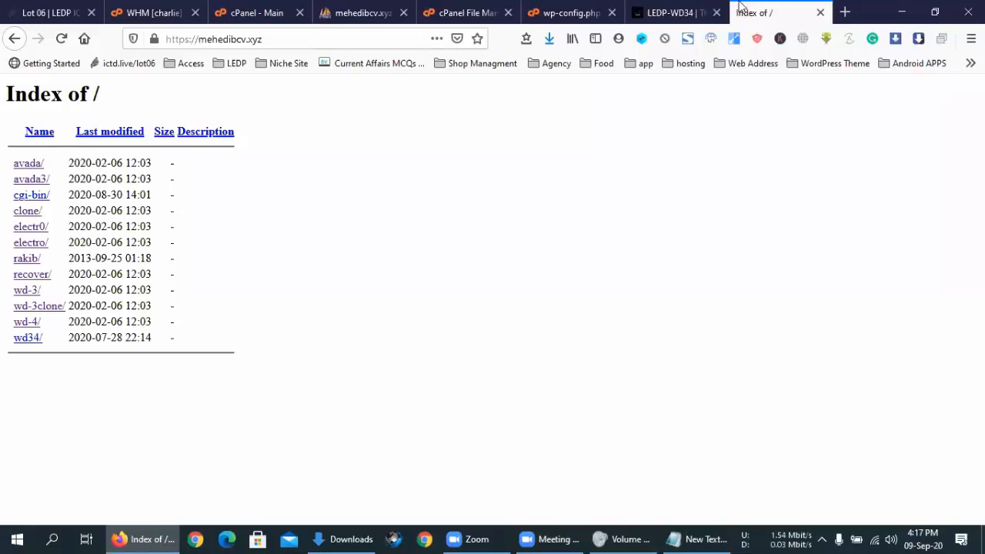
{"action": "left_click", "coordinate": [654, 11]}
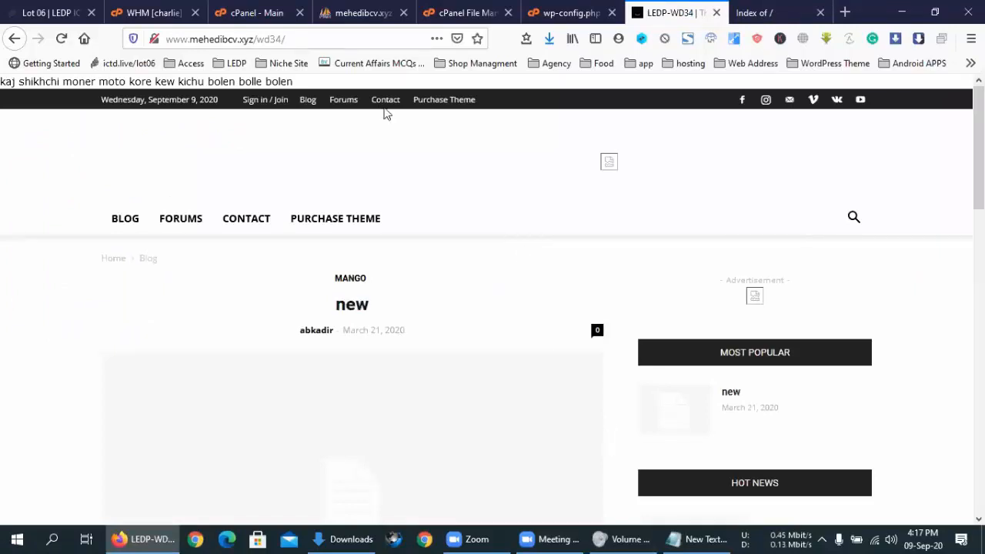
Step: Open the wd34 admin login page by appending wp-admin to the blog URL
{"action": "left_click", "coordinate": [762, 12]}
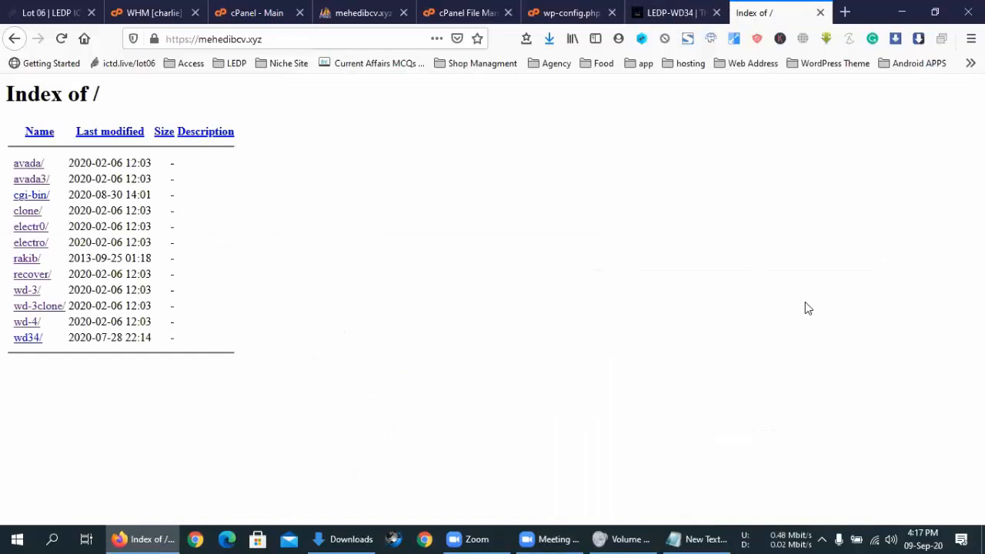
{"action": "left_click", "coordinate": [671, 11]}
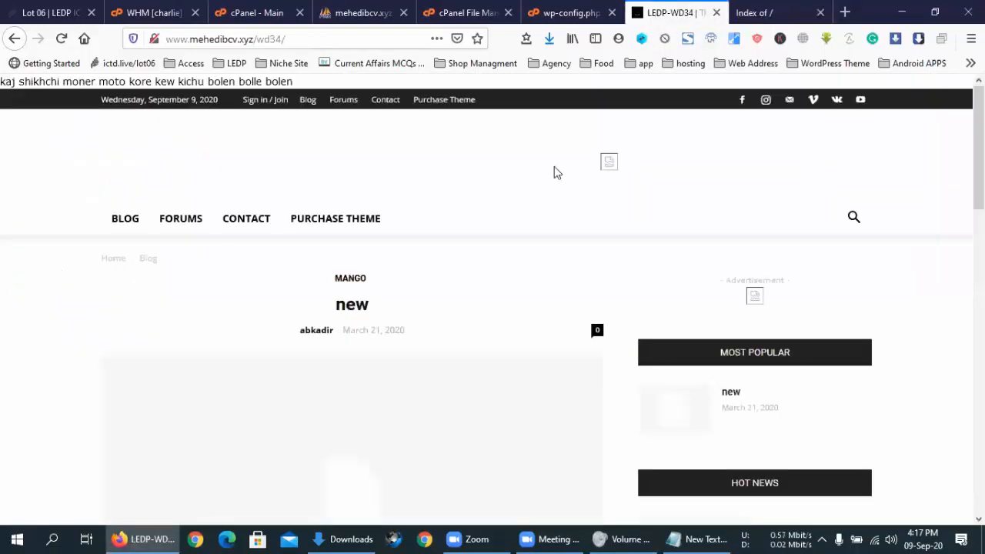
{"action": "left_click", "coordinate": [345, 38]}
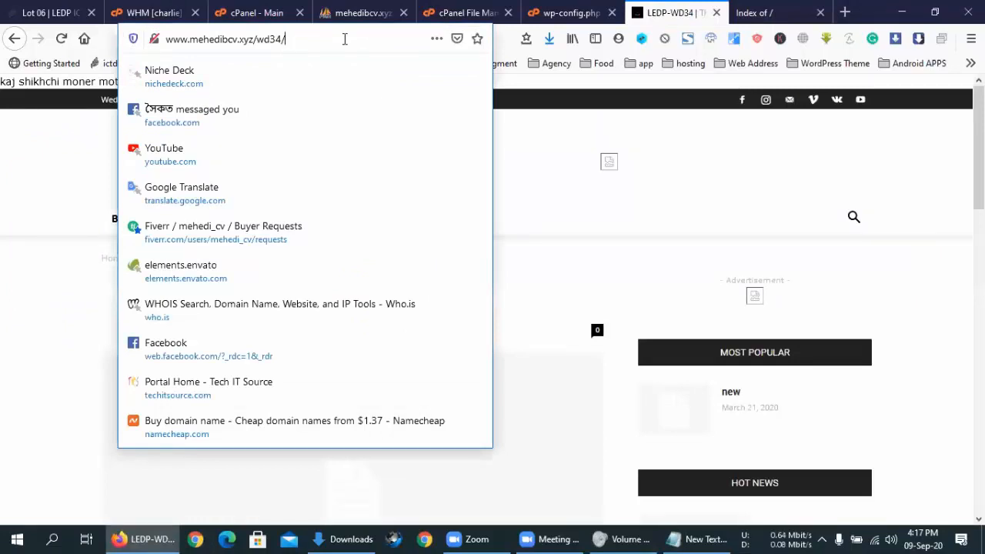
{"action": "type", "text": "wp-admin"}
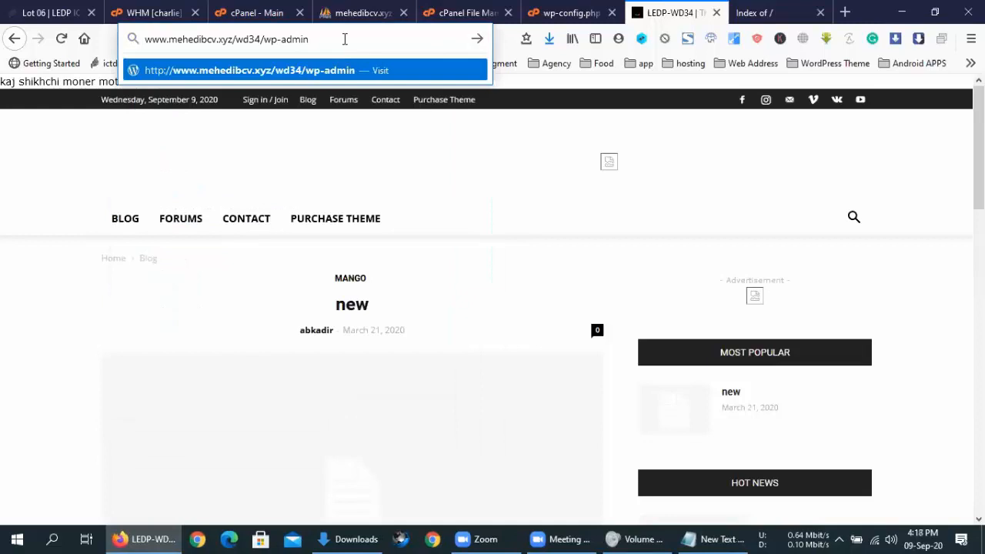
{"action": "key", "text": "Return"}
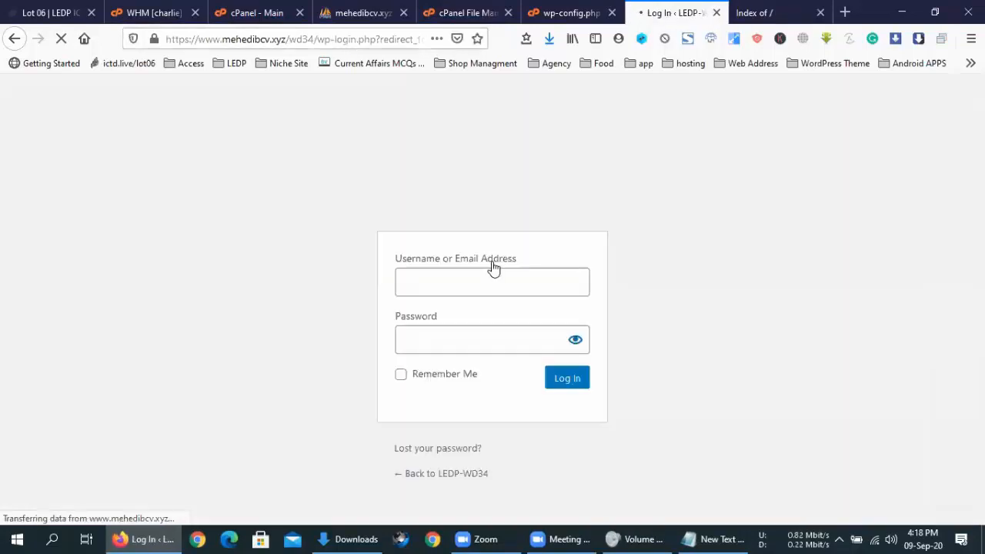
Step: Log in with the admin username and password copied from the Notepad notes
{"action": "left_click", "coordinate": [492, 279]}
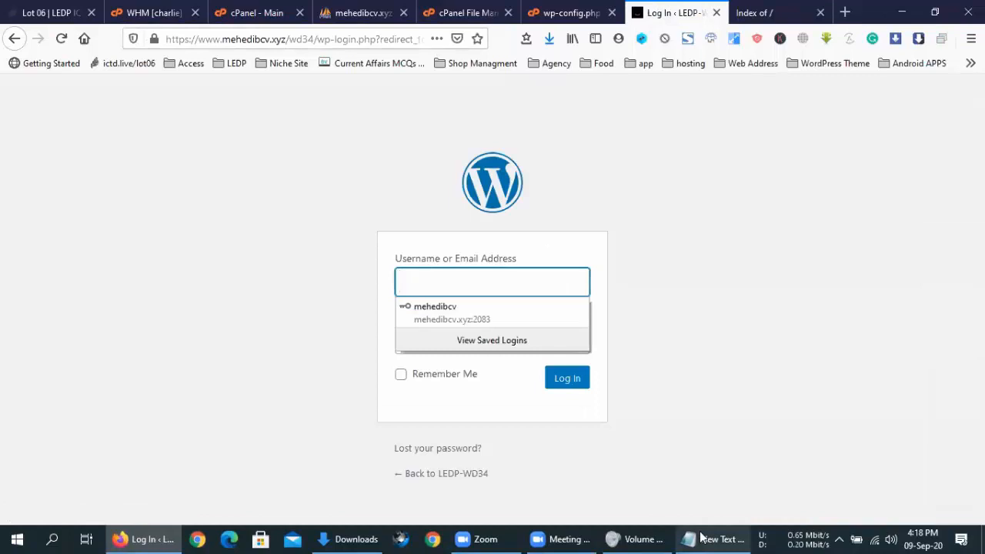
{"action": "left_click", "coordinate": [714, 538]}
{"action": "left_click", "coordinate": [377, 212]}
{"action": "left_click_drag", "start_coordinate": [377, 211], "coordinate": [279, 212]}
{"action": "right_click", "coordinate": [314, 210]}
{"action": "left_click", "coordinate": [349, 259]}
{"action": "left_click", "coordinate": [680, 147]}
{"action": "left_click", "coordinate": [508, 276]}
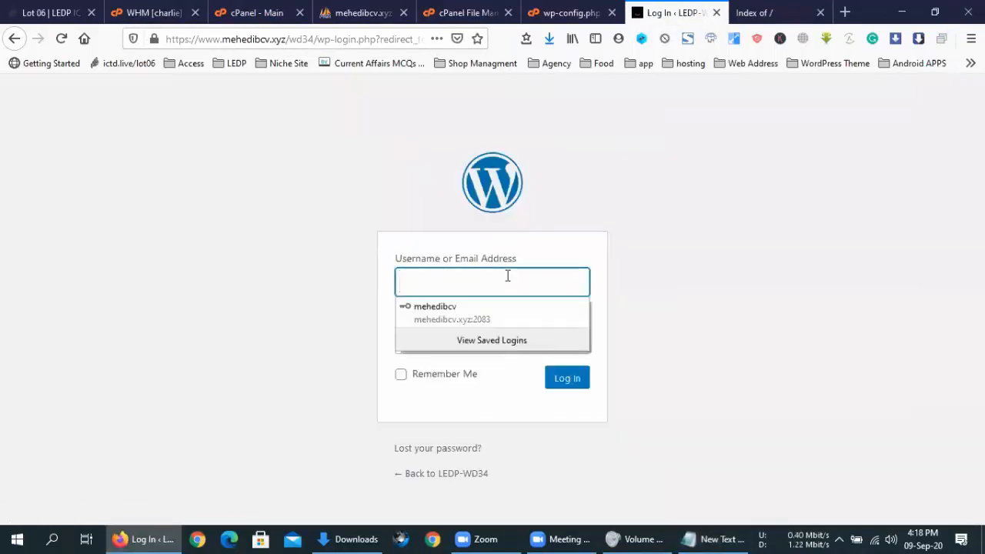
{"action": "key", "text": "ctrl+v"}
{"action": "left_click", "coordinate": [541, 330]}
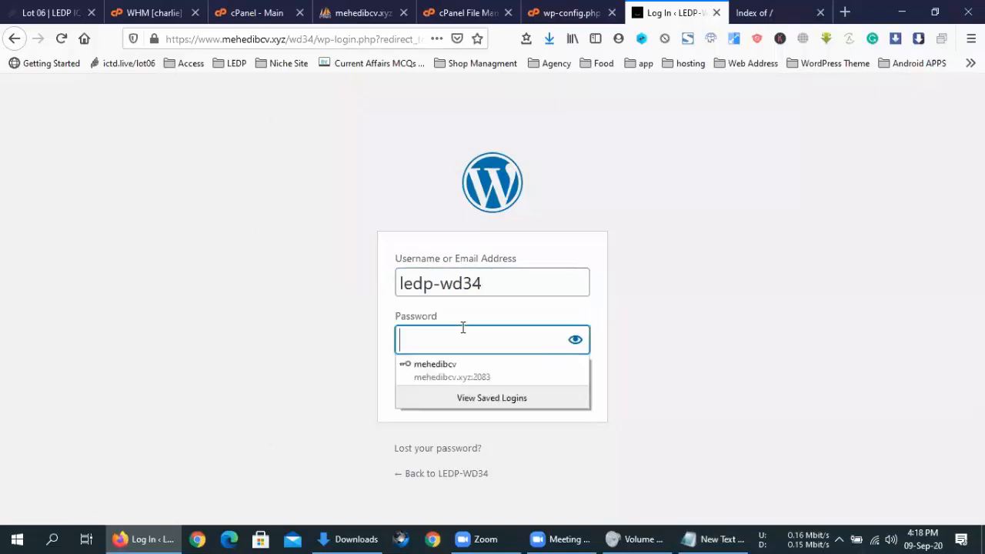
{"action": "key", "text": "ctrl+v"}
{"action": "left_click", "coordinate": [567, 377]}
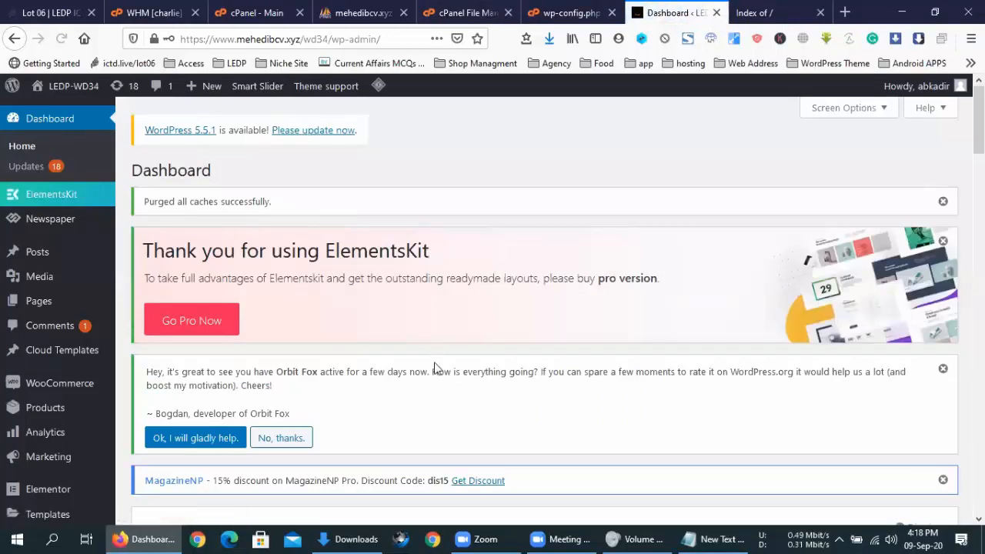
Step: Go to Settings > Permalinks in the wd34 admin sidebar
{"action": "scroll", "coordinate": [434, 368], "scroll_direction": "down", "scroll_amount": 3}
{"action": "scroll", "coordinate": [434, 368], "scroll_direction": "up", "scroll_amount": 1}
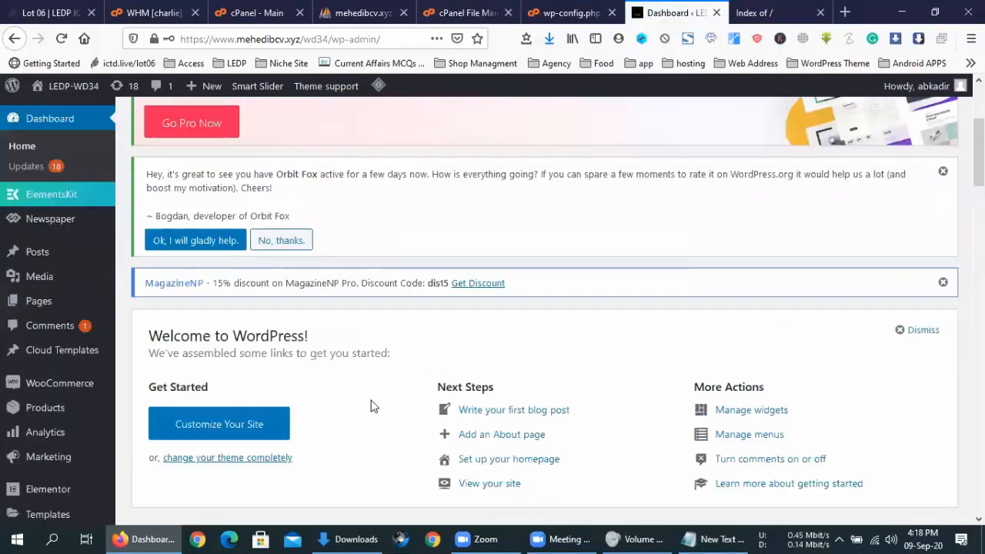
{"action": "scroll", "coordinate": [35, 344], "scroll_direction": "down", "scroll_amount": 5}
{"action": "scroll", "coordinate": [81, 323], "scroll_direction": "down", "scroll_amount": 1}
{"action": "mouse_move", "coordinate": [81, 323]}
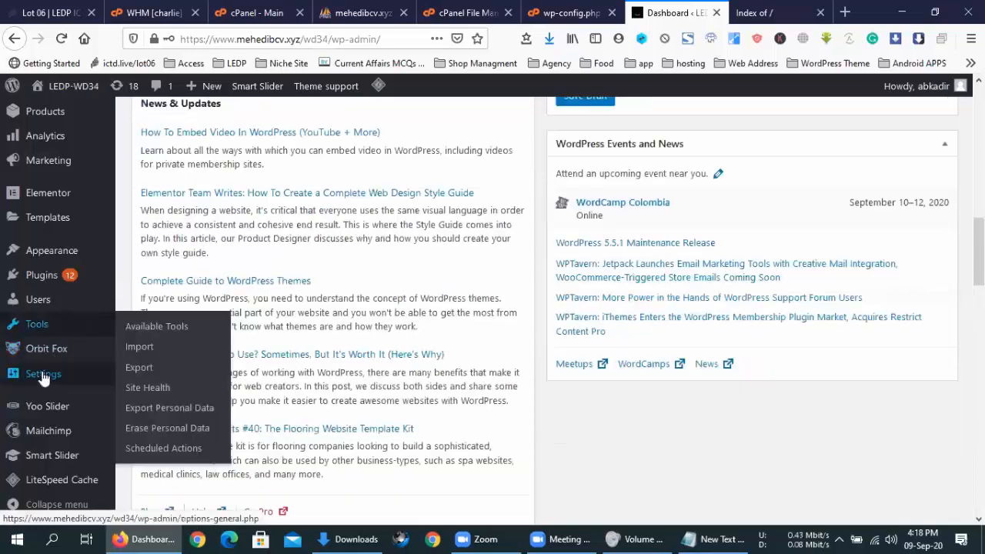
{"action": "mouse_move", "coordinate": [62, 374]}
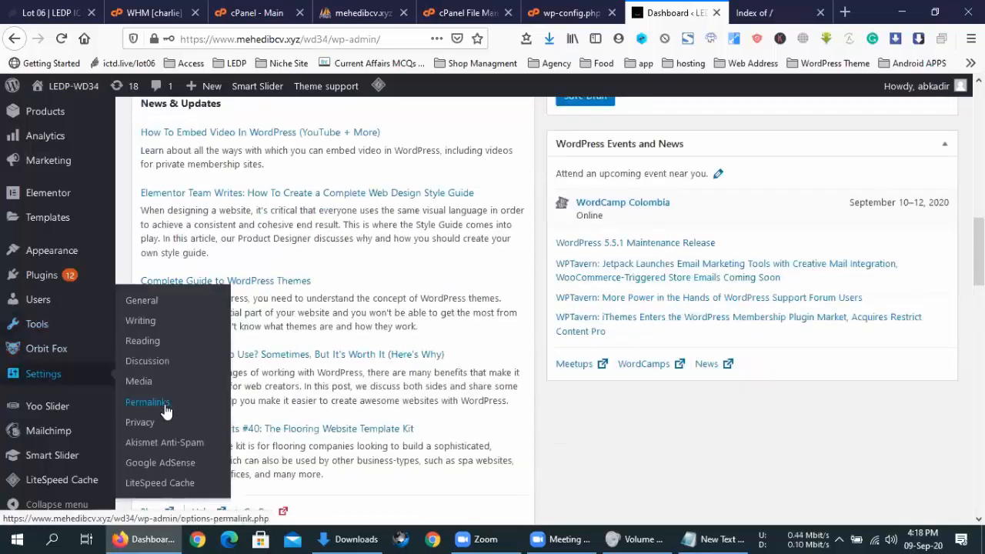
{"action": "scroll", "coordinate": [610, 416], "scroll_direction": "up", "scroll_amount": 10}
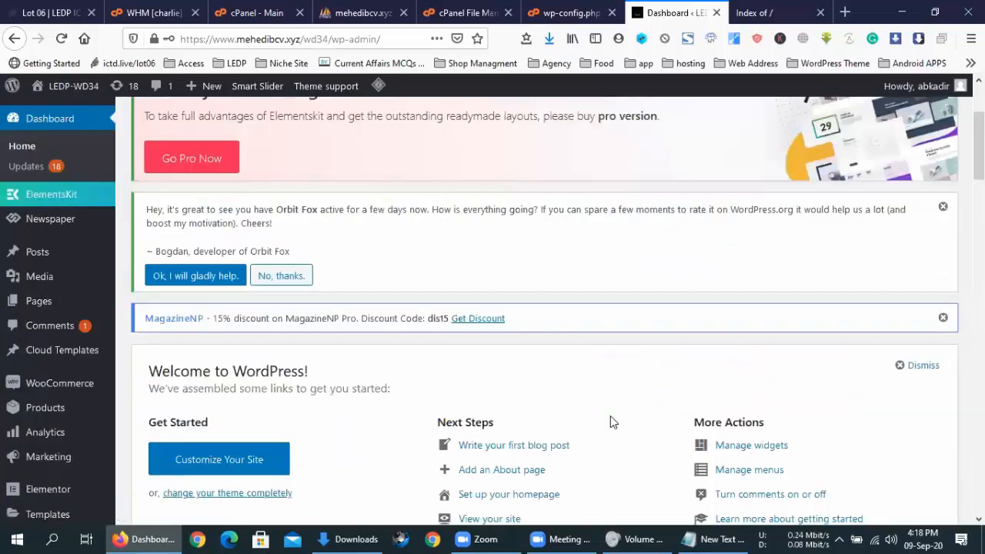
{"action": "scroll", "coordinate": [610, 416], "scroll_direction": "up", "scroll_amount": 2}
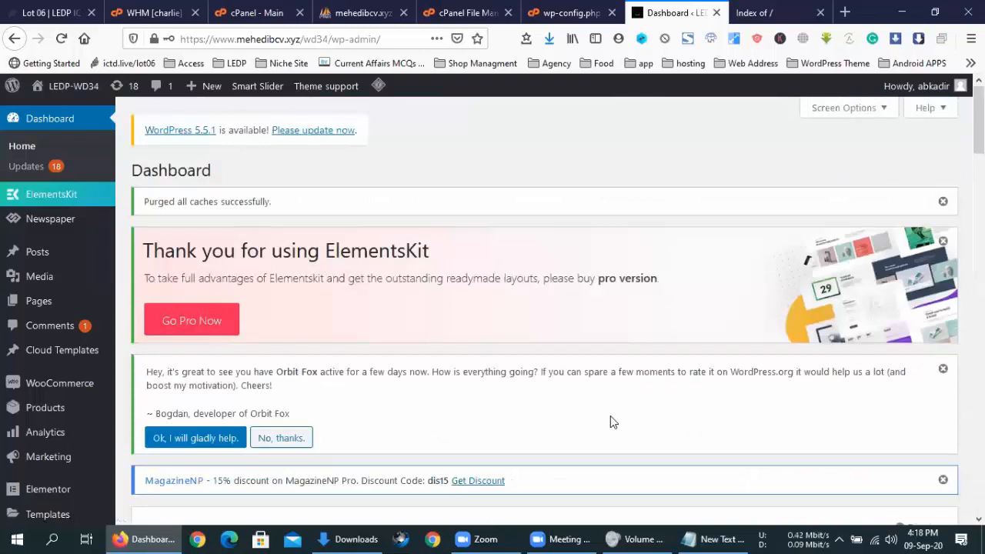
{"action": "scroll", "coordinate": [547, 310], "scroll_direction": "down", "scroll_amount": 10}
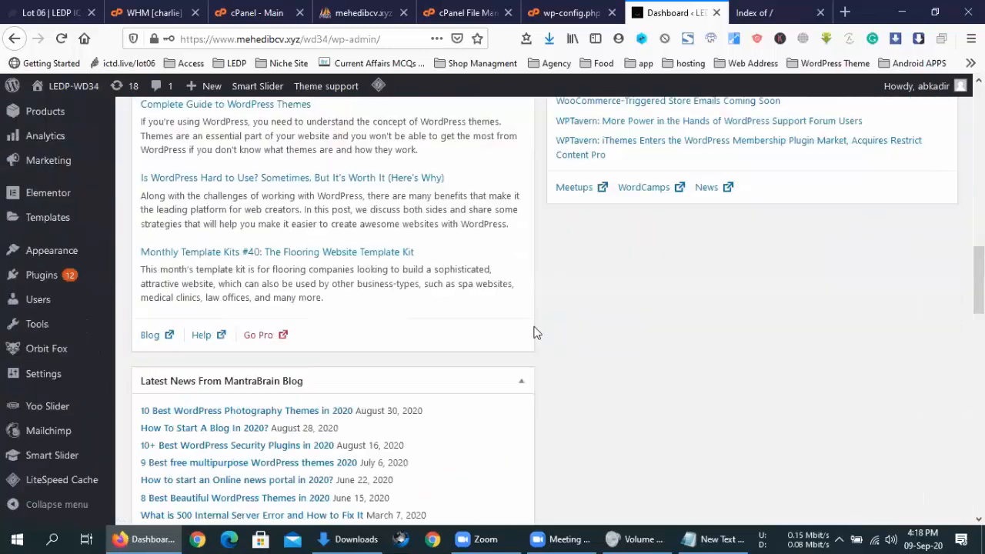
{"action": "scroll", "coordinate": [47, 374], "scroll_direction": "down", "scroll_amount": 1}
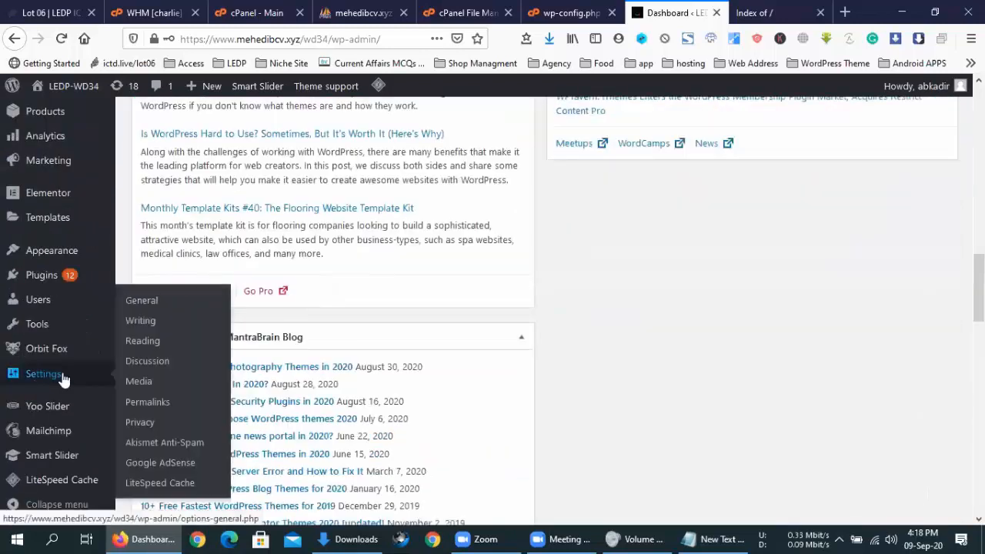
{"action": "left_click", "coordinate": [162, 404]}
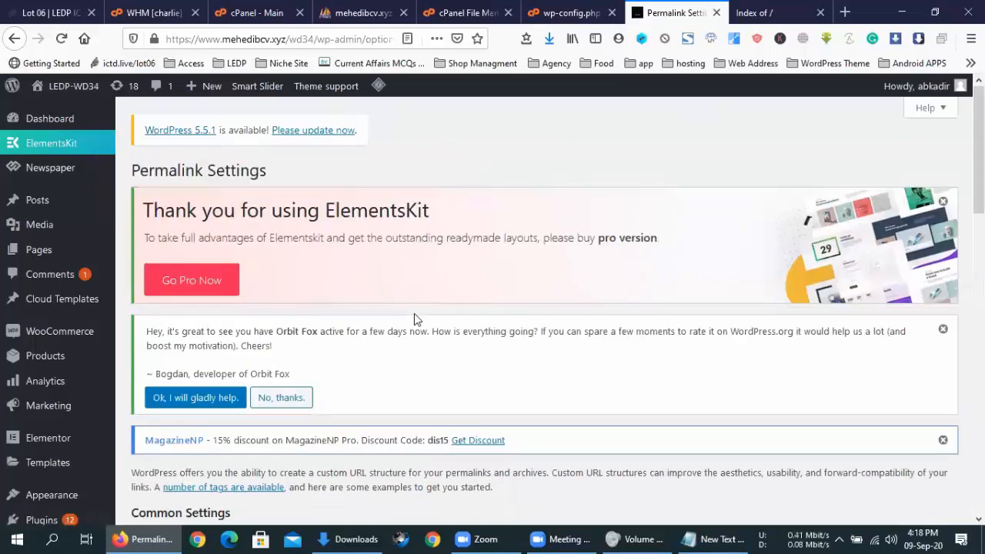
Step: Set the permalink structure to Post name and save the changes
{"action": "scroll", "coordinate": [237, 259], "scroll_direction": "down", "scroll_amount": 10}
{"action": "scroll", "coordinate": [207, 223], "scroll_direction": "up", "scroll_amount": 2}
{"action": "left_click", "coordinate": [138, 286]}
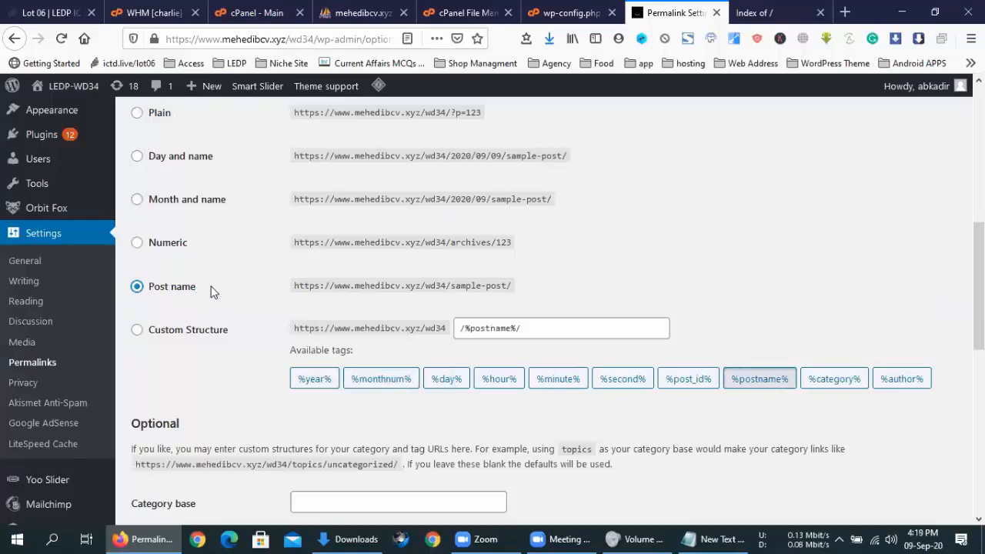
{"action": "scroll", "coordinate": [207, 291], "scroll_direction": "down", "scroll_amount": 5}
{"action": "scroll", "coordinate": [213, 292], "scroll_direction": "down", "scroll_amount": 2}
{"action": "left_click", "coordinate": [167, 453]}
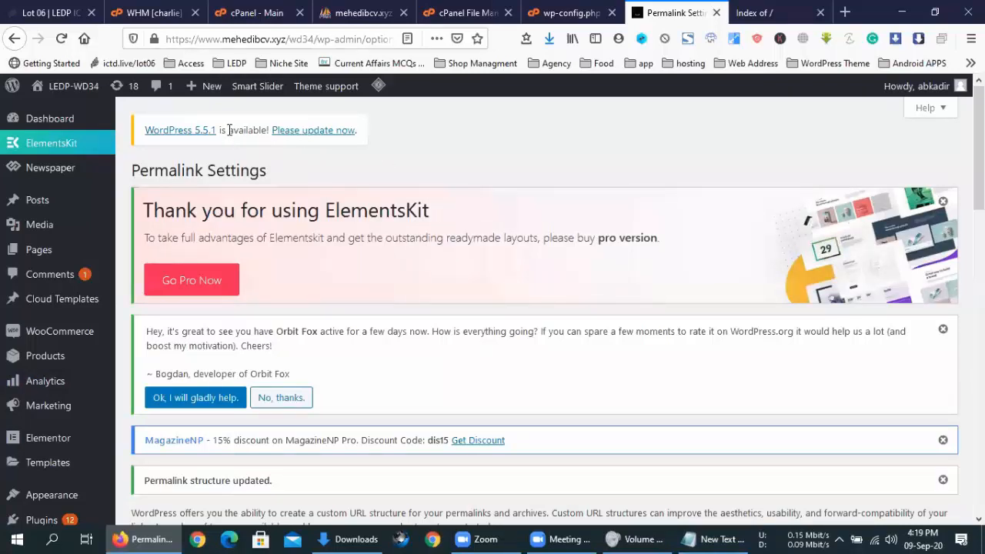
{"action": "left_click_drag", "start_coordinate": [228, 130], "coordinate": [142, 122]}
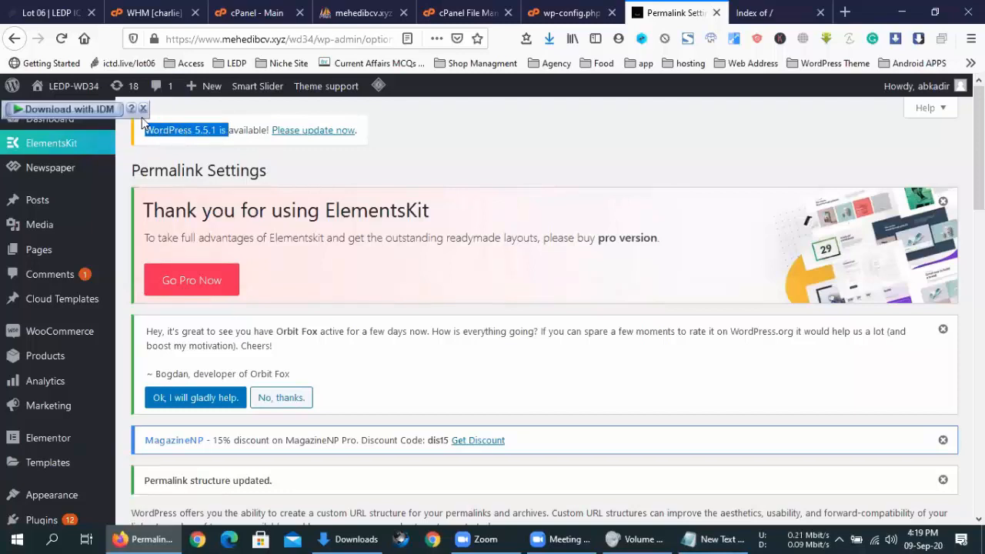
{"action": "left_click", "coordinate": [477, 152]}
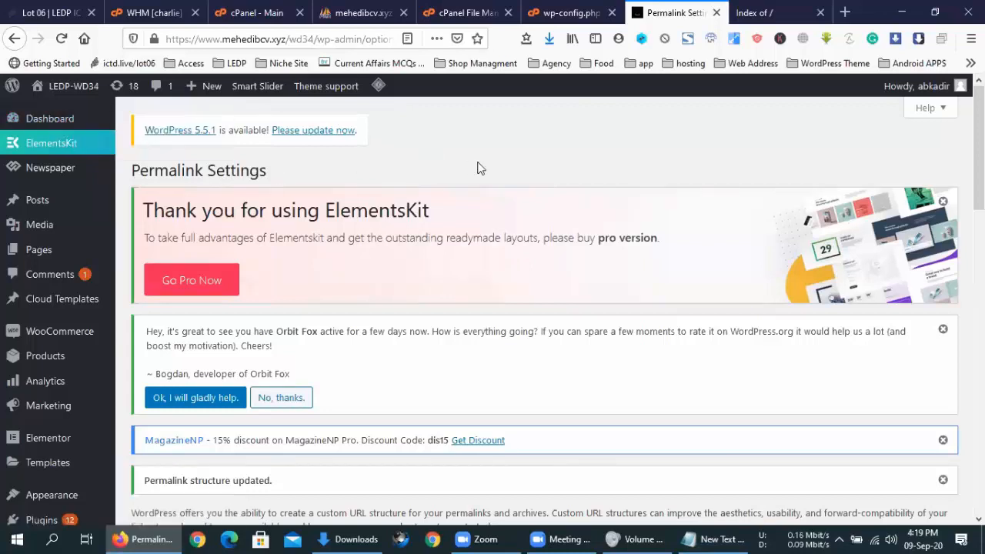
Step: Close the Index of / tab and open the live wd34 site via Visit Site in a new tab
{"action": "left_click", "coordinate": [759, 9]}
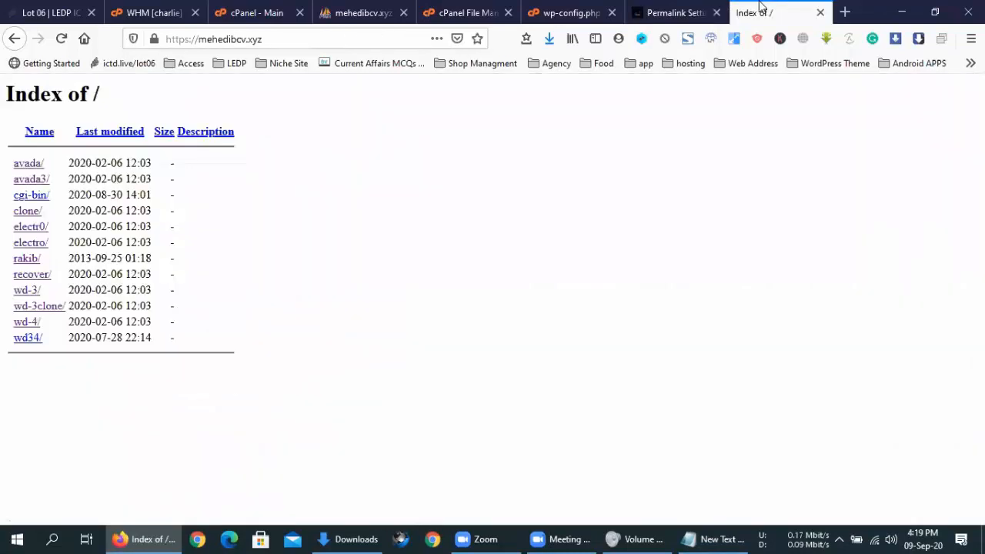
{"action": "left_click", "coordinate": [821, 13]}
{"action": "mouse_move", "coordinate": [38, 87]}
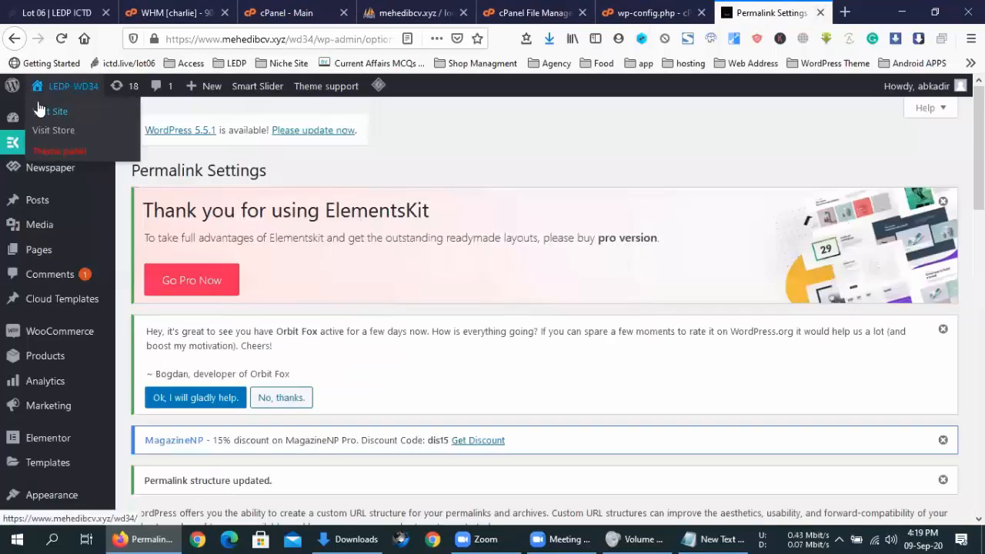
{"action": "middle_click", "coordinate": [43, 108]}
{"action": "left_click", "coordinate": [762, 10]}
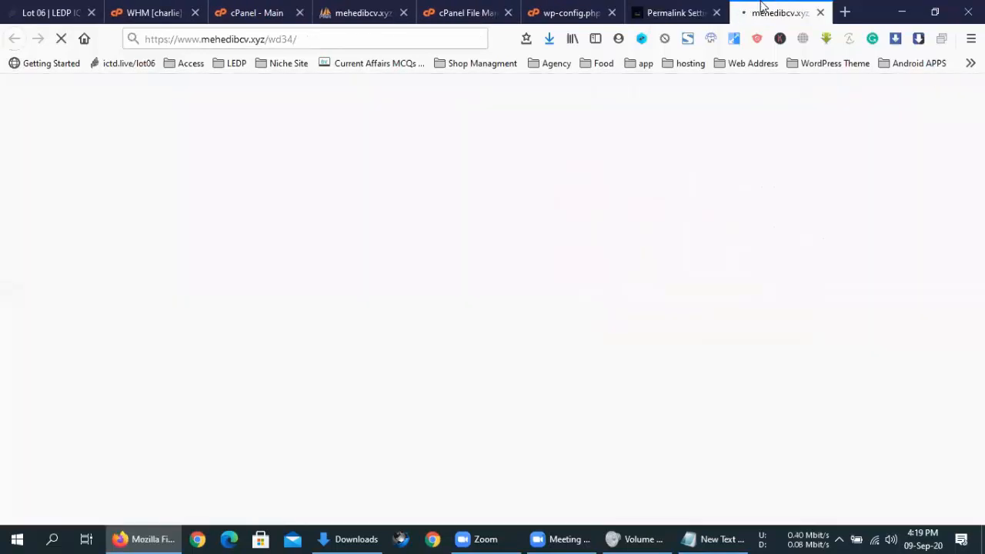
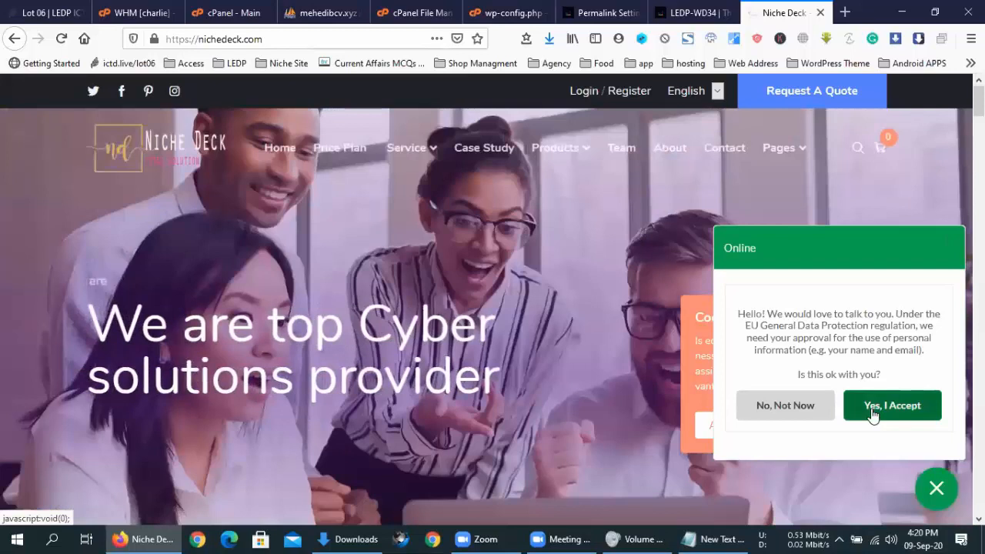
Step: Accept the tawk.to privacy request and send 'hello' in the Niche Deck chat
{"action": "left_click", "coordinate": [873, 416]}
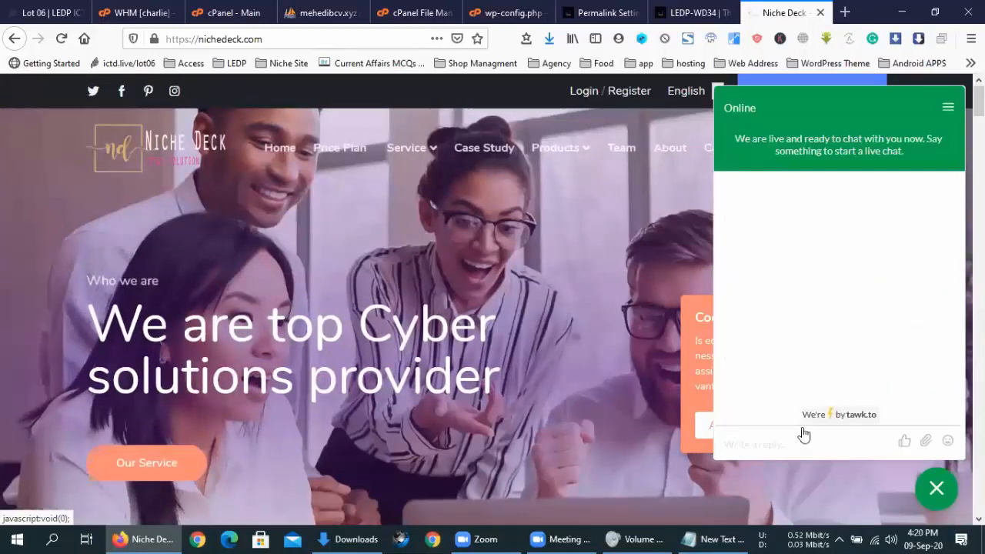
{"action": "left_click", "coordinate": [768, 448]}
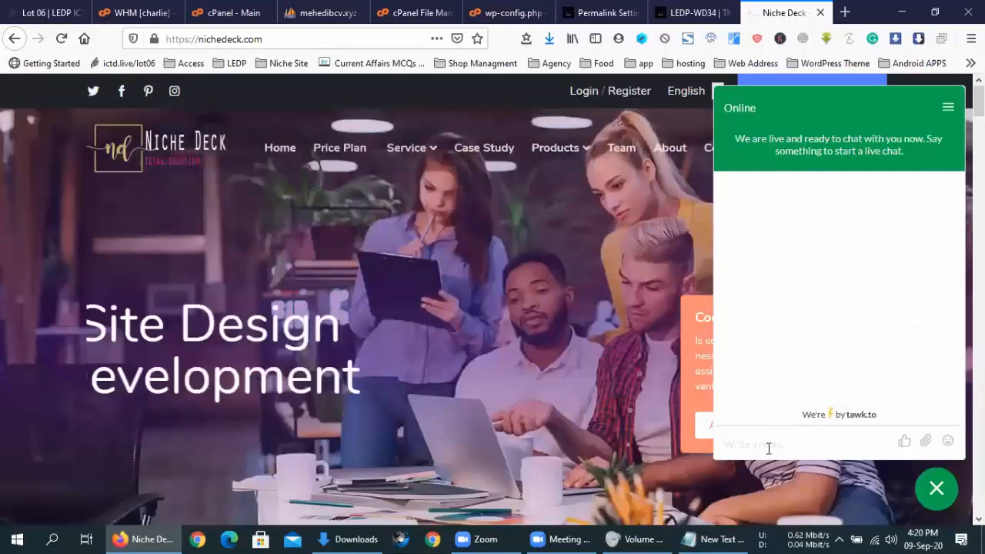
{"action": "type", "text": "hello"}
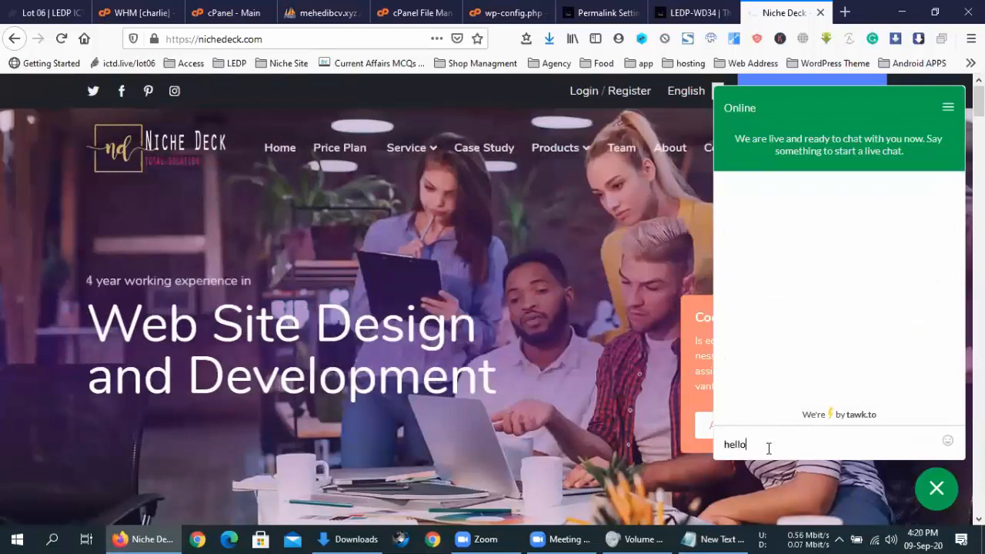
{"action": "key", "text": "Return"}
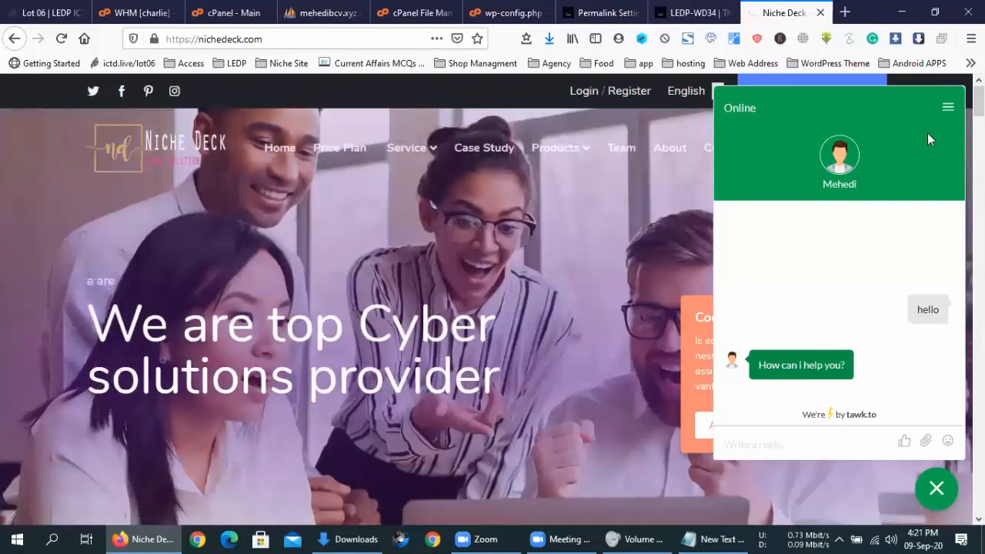
Step: Open and close the chat widget's options menu, then start a new browser tab
{"action": "left_click", "coordinate": [946, 109]}
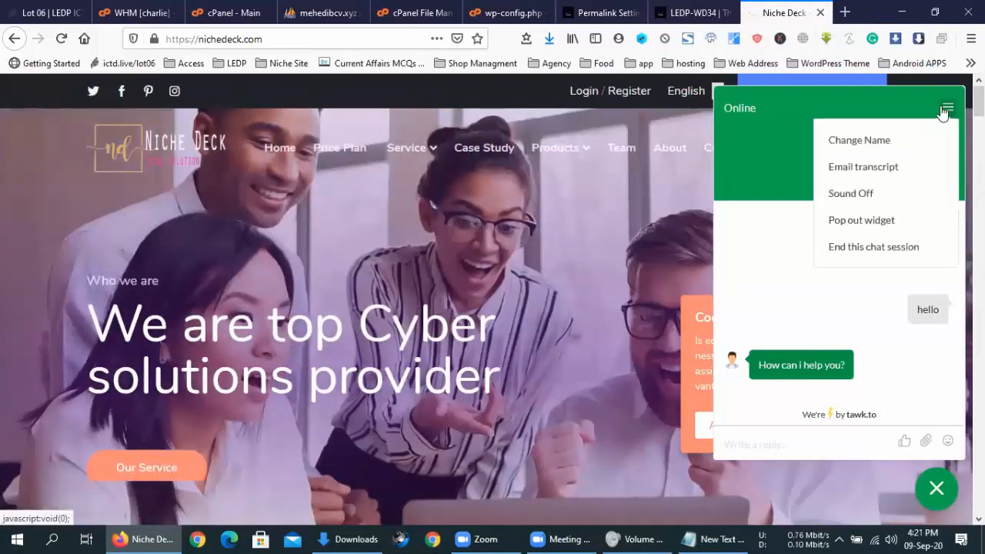
{"action": "left_click", "coordinate": [782, 266]}
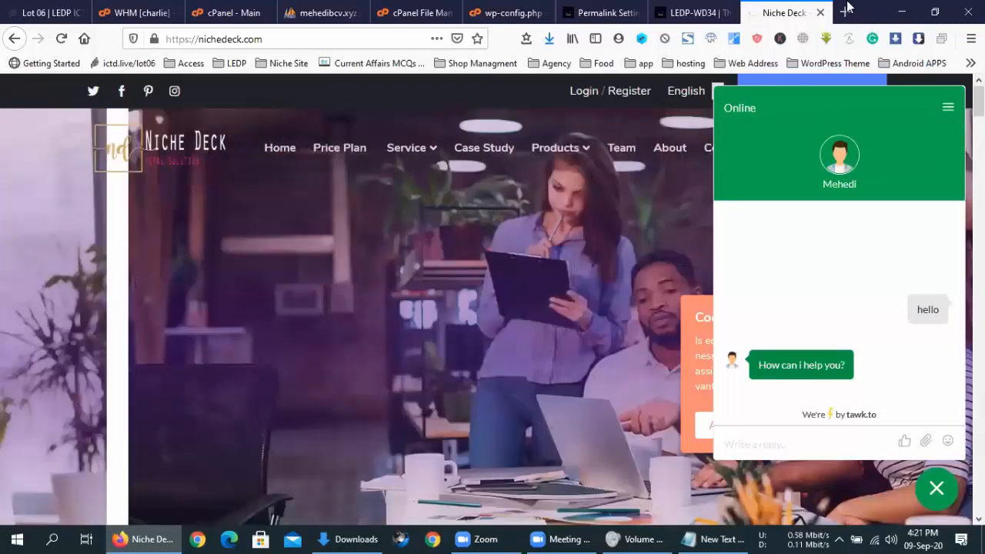
{"action": "left_click", "coordinate": [845, 12]}
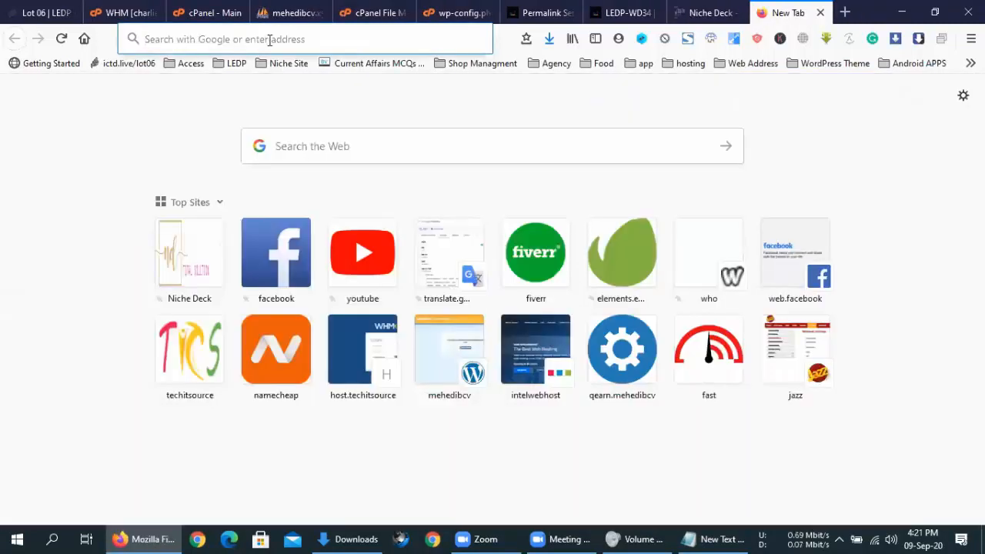
Step: Search Google for 'twak to'
{"action": "left_click", "coordinate": [270, 39]}
{"action": "type", "text": "twa"}
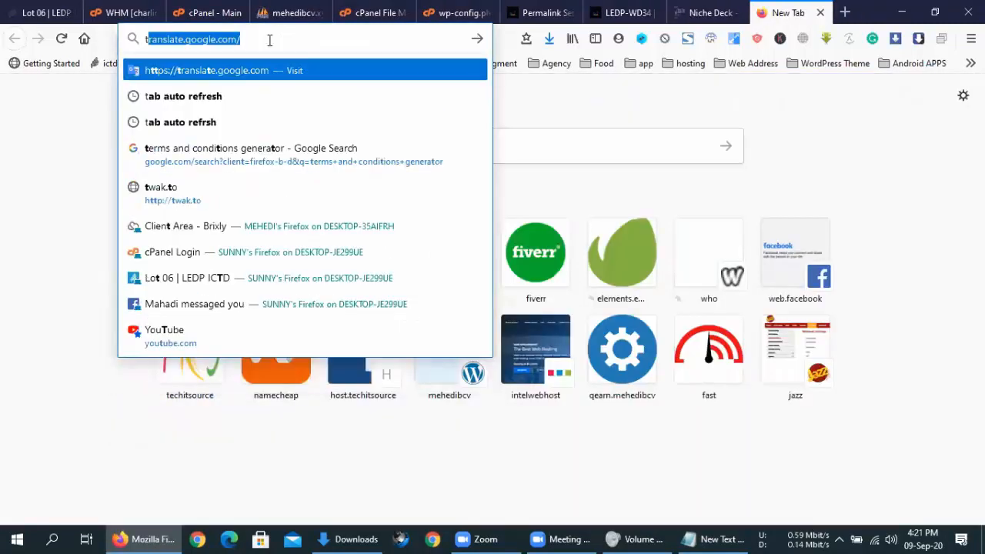
{"action": "type", "text": "k"}
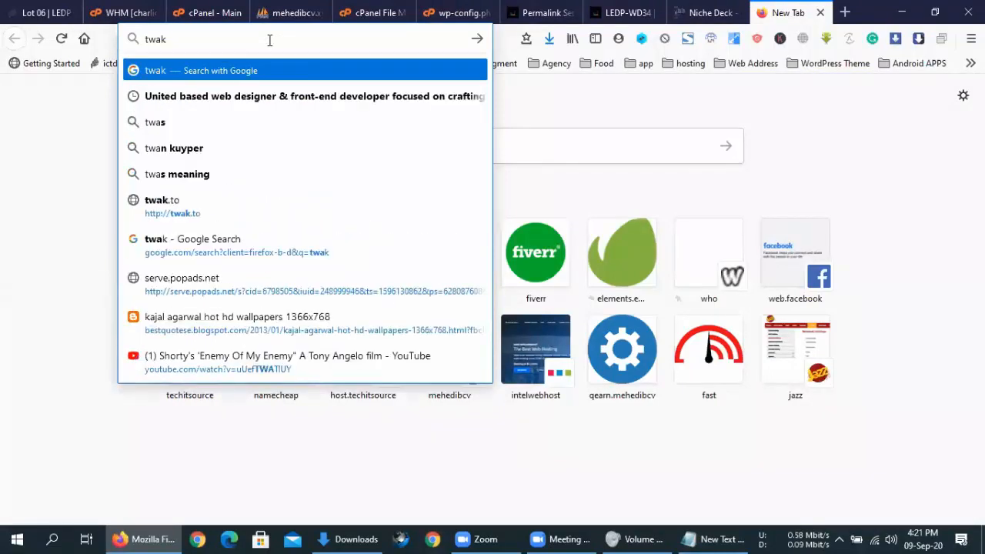
{"action": "type", "text": " to"}
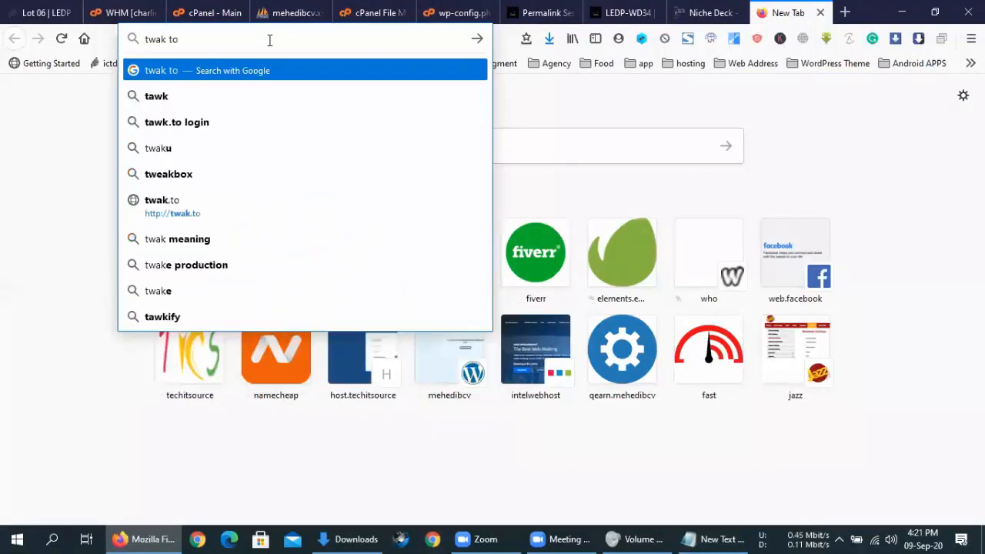
{"action": "key", "text": "Return"}
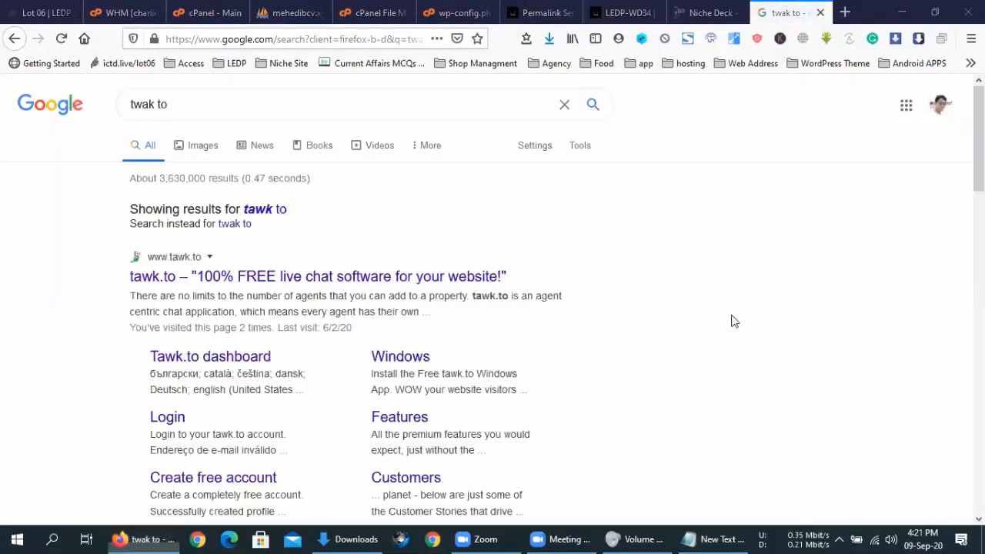
Step: Return to the Niche Deck tab and highlight the agent's reply 'How can i help you?'
{"action": "left_click", "coordinate": [717, 10]}
{"action": "left_click_drag", "start_coordinate": [844, 368], "coordinate": [764, 370]}
{"action": "left_click", "coordinate": [764, 370]}
{"action": "double_click", "coordinate": [763, 370]}
{"action": "left_click", "coordinate": [864, 371]}
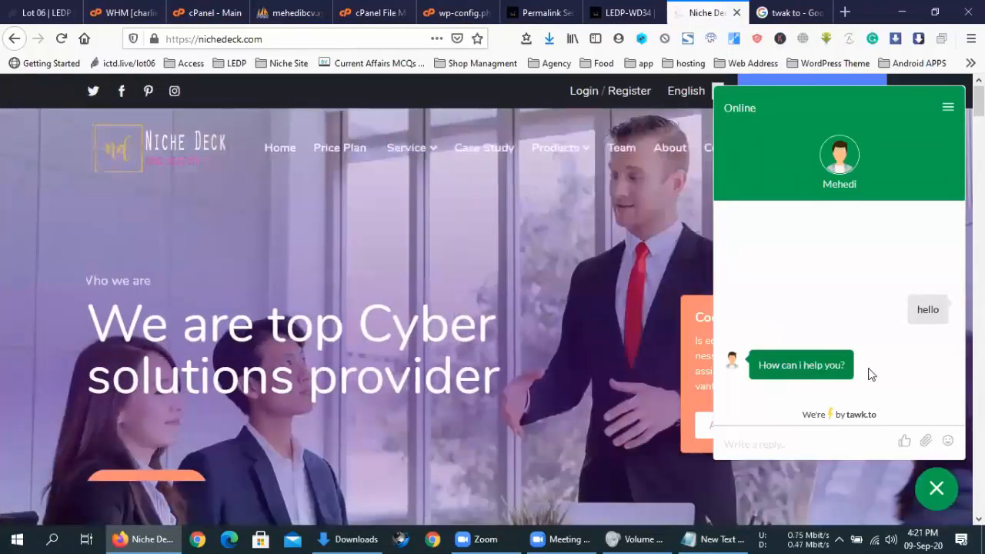
Step: Highlight the agent's full reply and name in the chat widget
{"action": "triple_click", "coordinate": [842, 370]}
{"action": "left_click", "coordinate": [886, 370]}
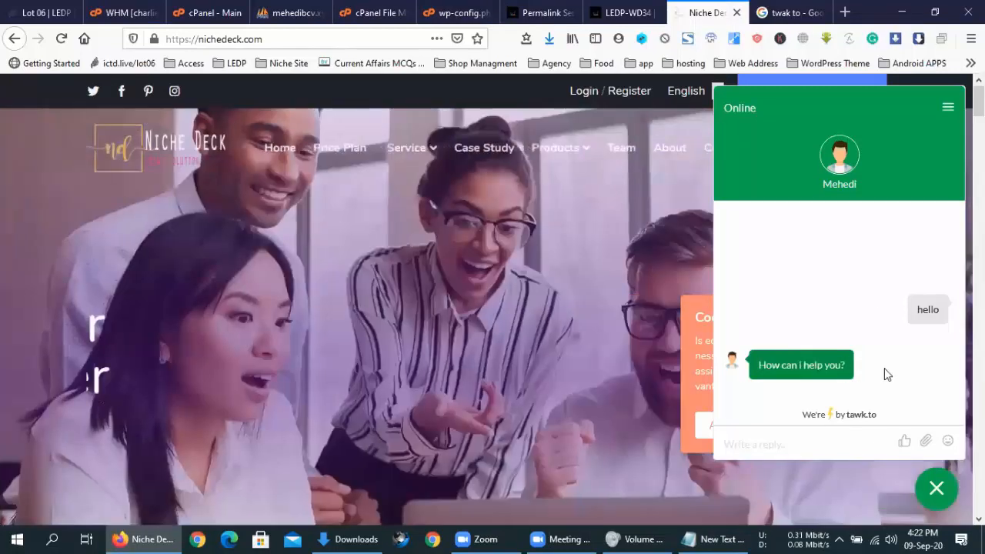
{"action": "double_click", "coordinate": [836, 184]}
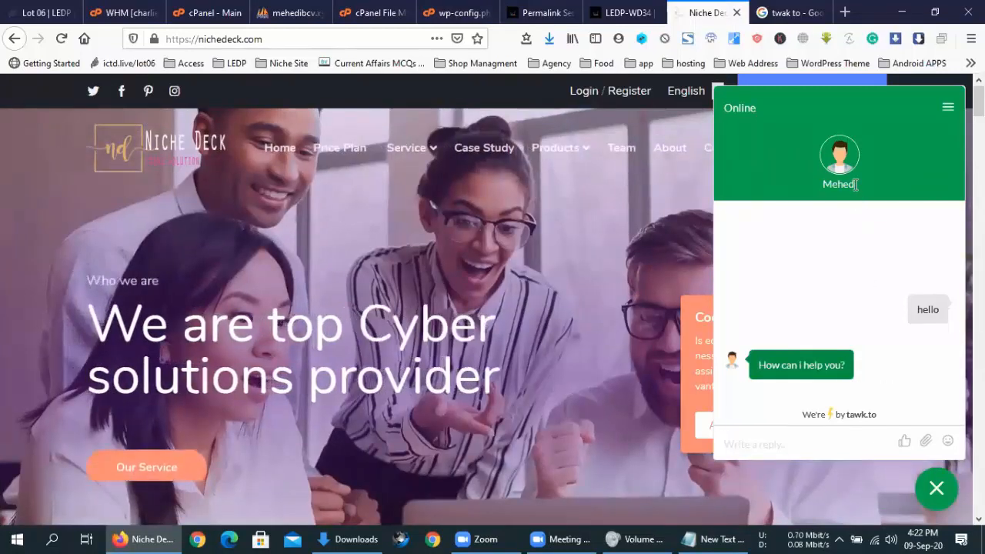
{"action": "left_click", "coordinate": [862, 248]}
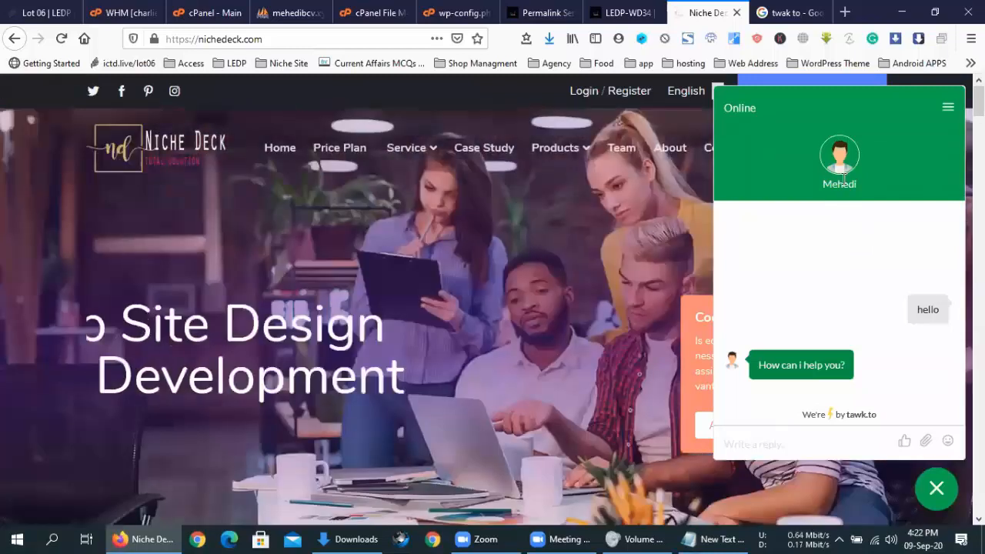
{"action": "double_click", "coordinate": [845, 182]}
{"action": "left_click", "coordinate": [846, 183]}
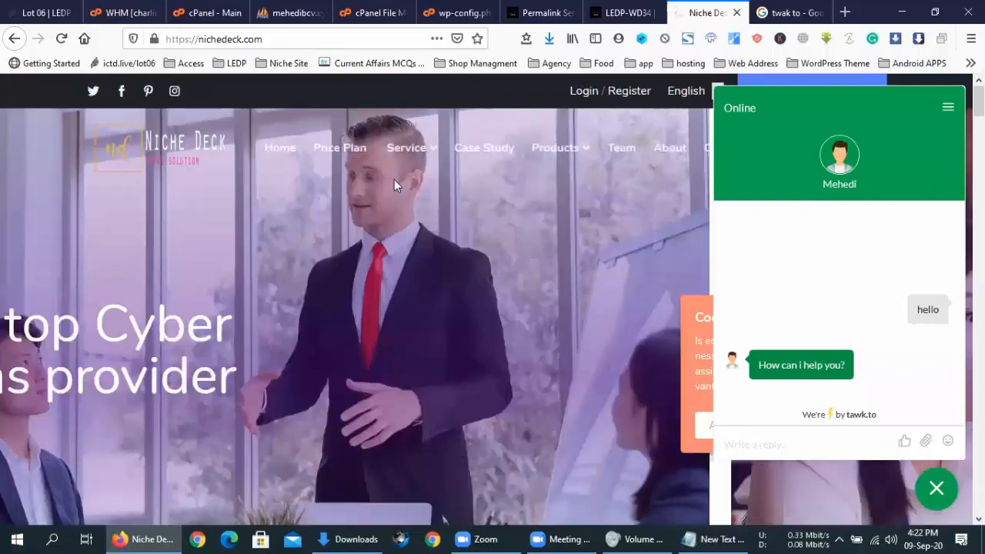
Step: Scroll the home page, visit the Team page with the chat still open, then return home
{"action": "mouse_move", "coordinate": [406, 148]}
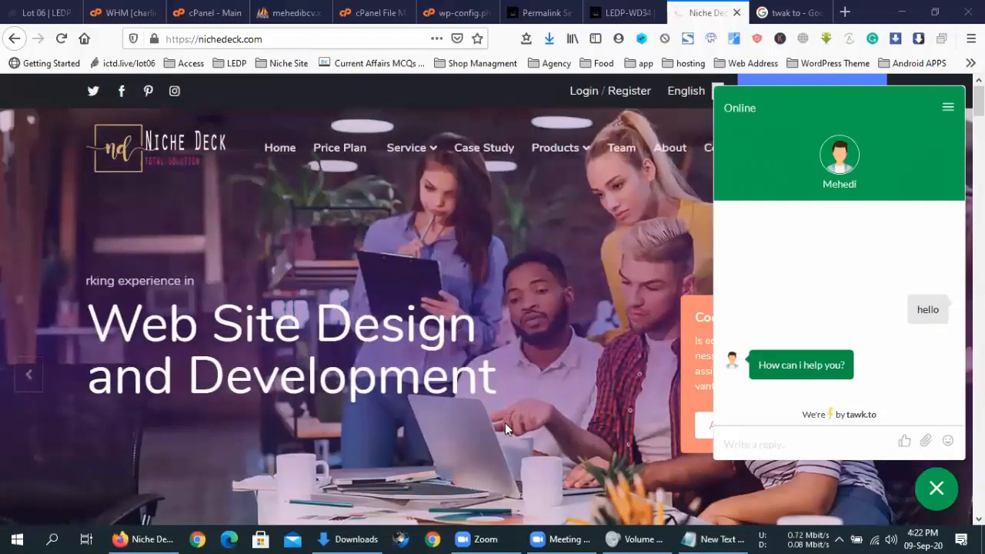
{"action": "scroll", "coordinate": [505, 422], "scroll_direction": "down", "scroll_amount": 10}
{"action": "scroll", "coordinate": [506, 422], "scroll_direction": "up", "scroll_amount": 10}
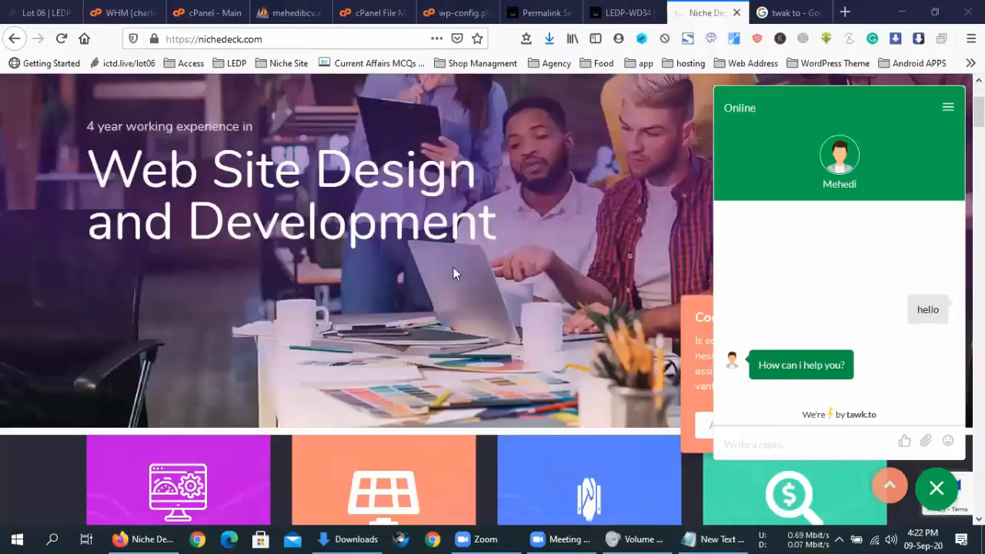
{"action": "scroll", "coordinate": [414, 193], "scroll_direction": "up", "scroll_amount": 2}
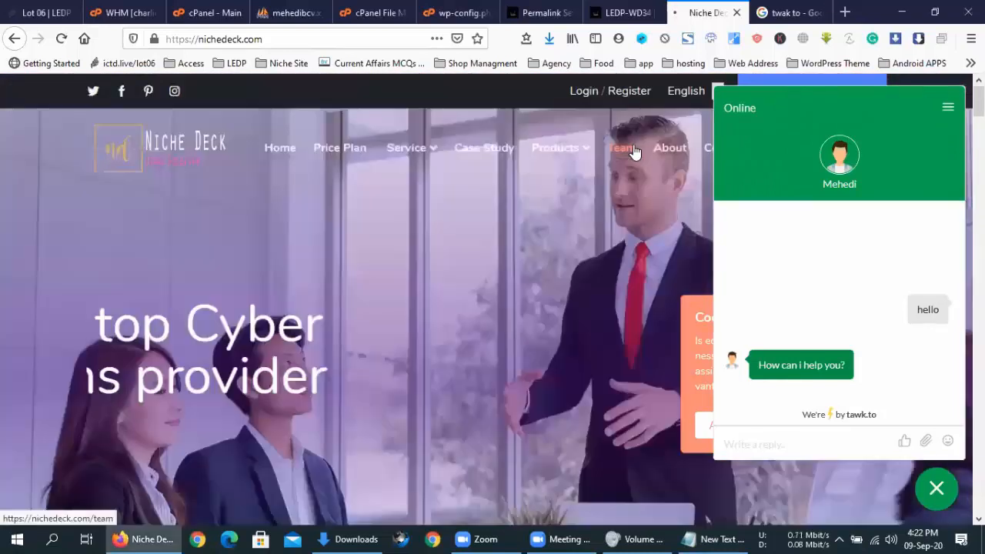
{"action": "left_click", "coordinate": [621, 147]}
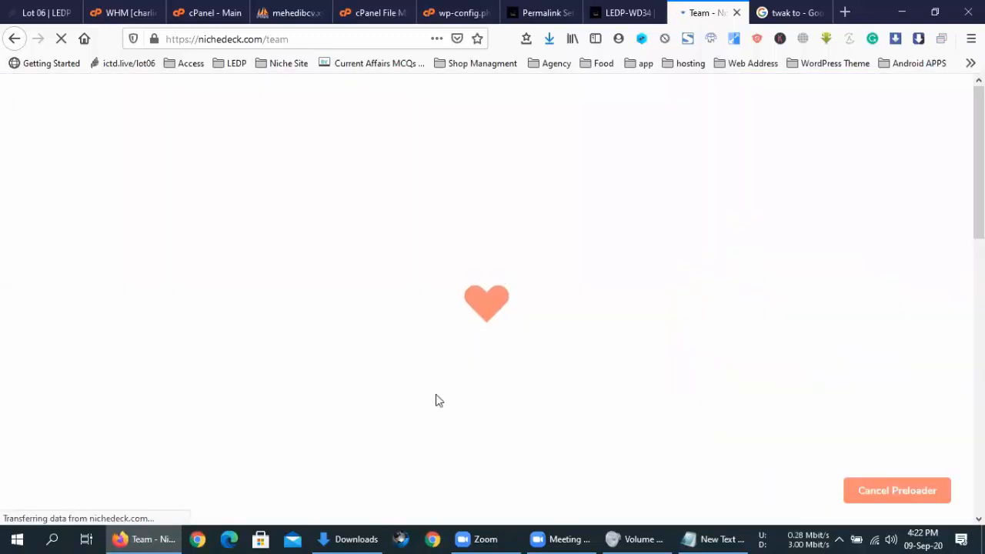
{"action": "scroll", "coordinate": [400, 370], "scroll_direction": "down", "scroll_amount": 5}
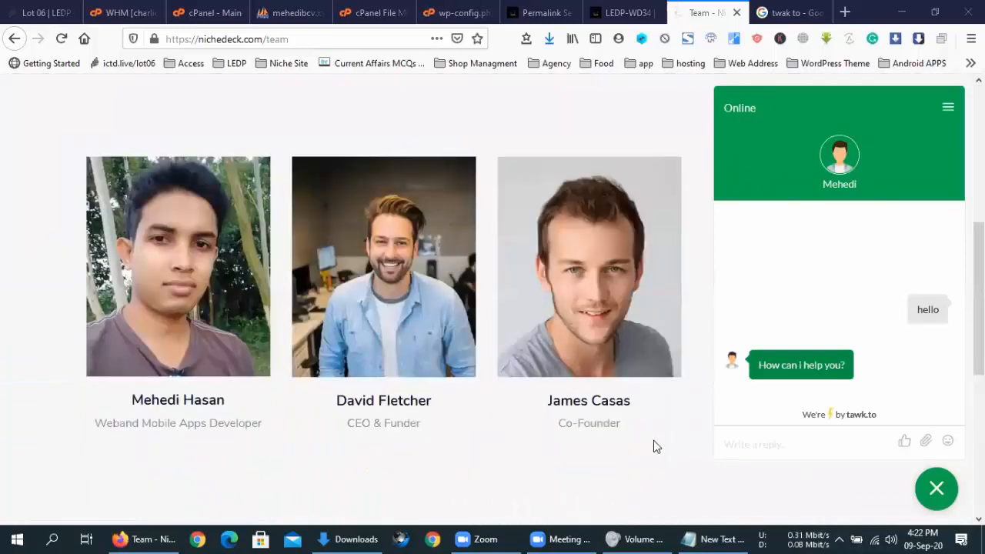
{"action": "scroll", "coordinate": [651, 446], "scroll_direction": "up", "scroll_amount": 5}
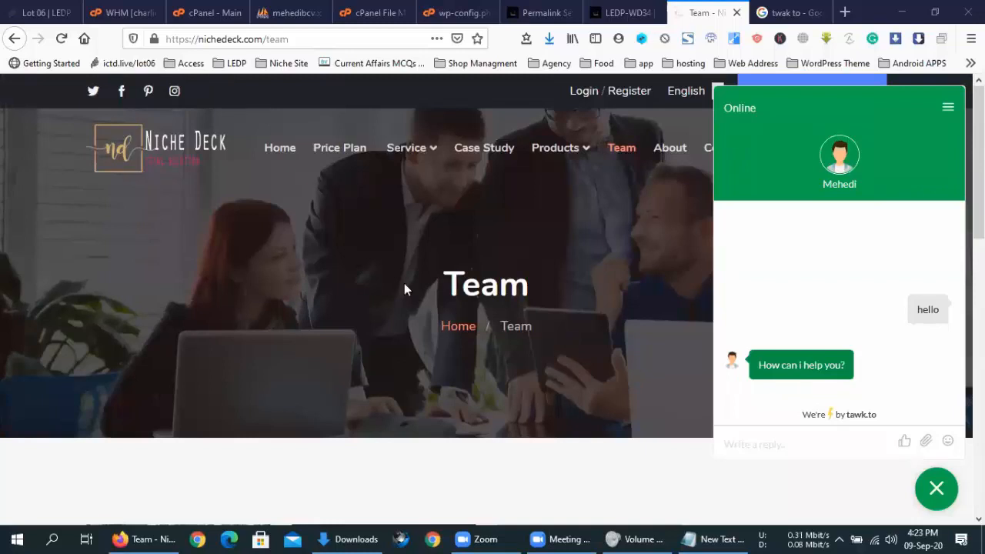
{"action": "left_click", "coordinate": [170, 158]}
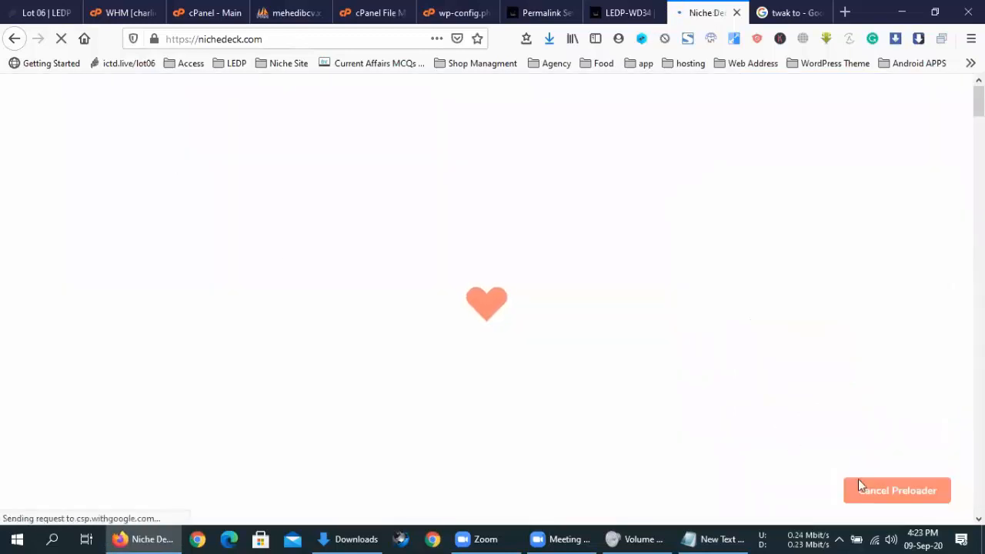
Step: Skip the preloader, end the tawk.to chat session, minimise the widget, and close the Niche Deck tab
{"action": "left_click", "coordinate": [883, 493]}
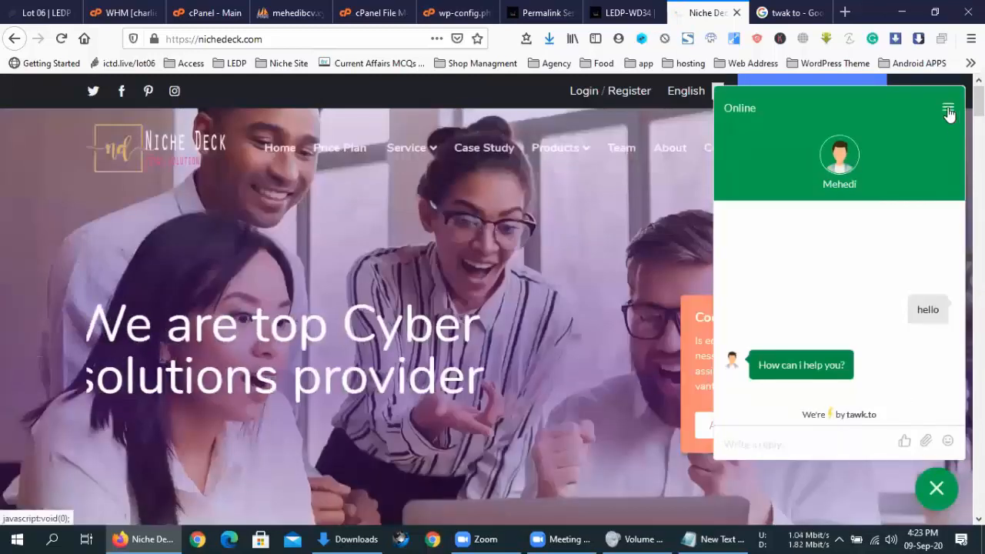
{"action": "left_click", "coordinate": [949, 111]}
{"action": "left_click", "coordinate": [943, 257]}
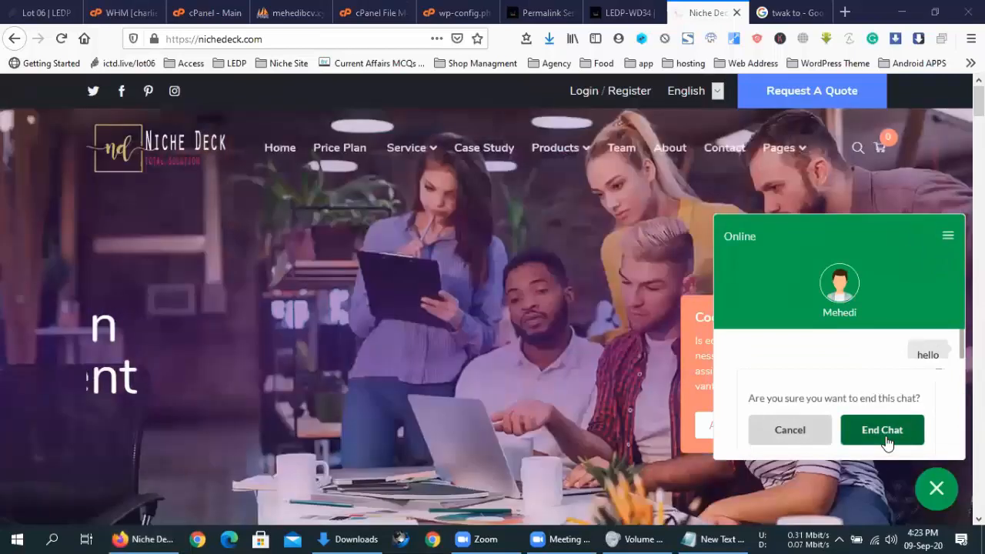
{"action": "left_click", "coordinate": [885, 437]}
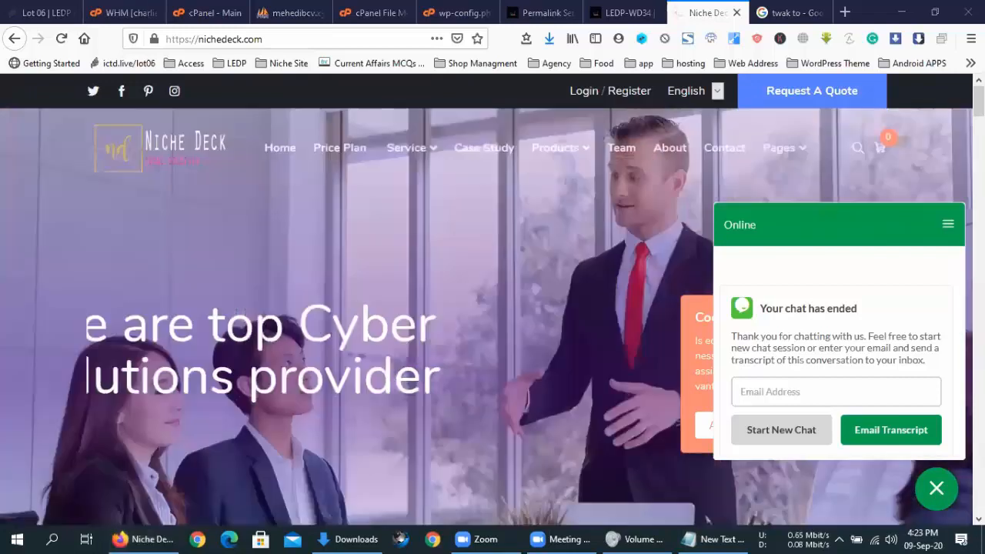
{"action": "left_click", "coordinate": [936, 489]}
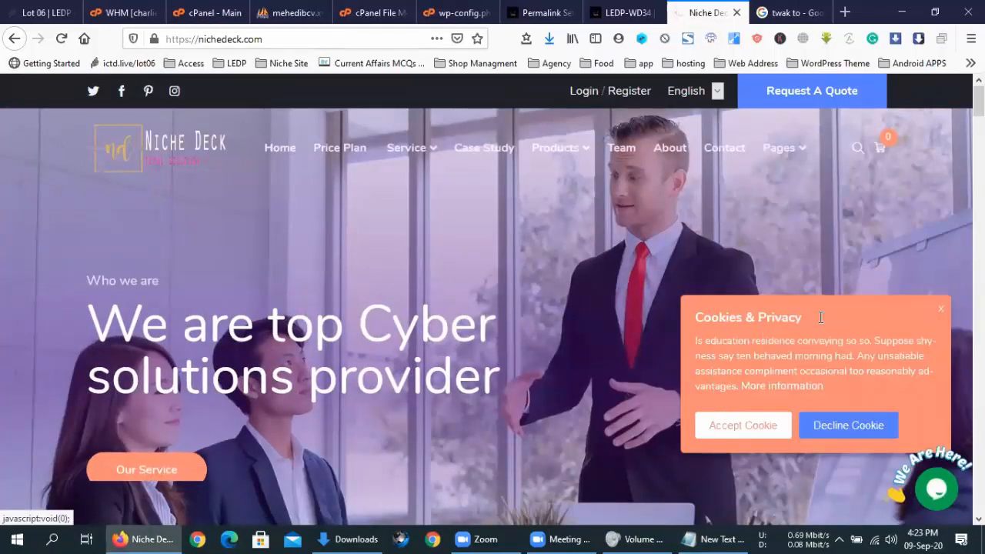
{"action": "left_click", "coordinate": [737, 12]}
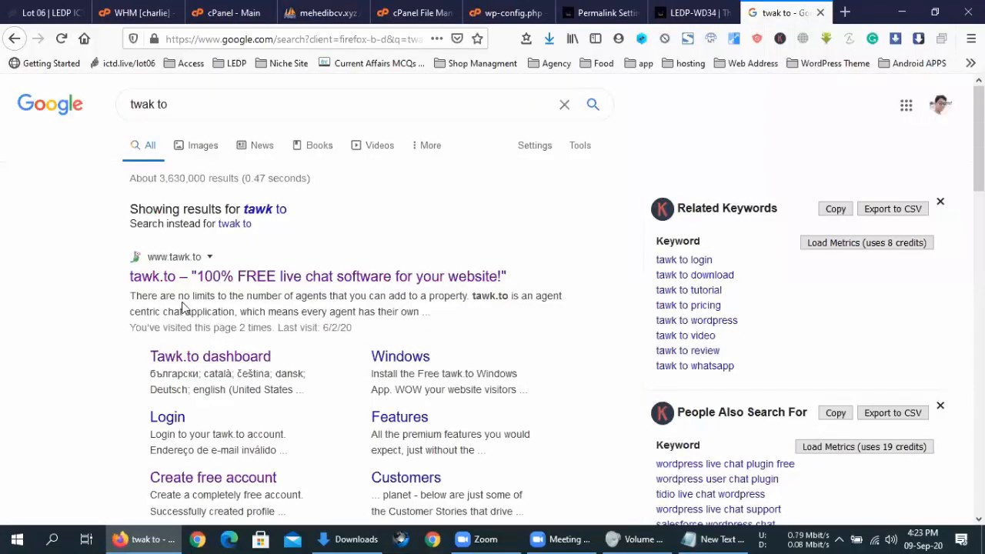
Step: Close the 'twak to' Google results tab and open a new tab for Facebook
{"action": "scroll", "coordinate": [185, 306], "scroll_direction": "down", "scroll_amount": 4}
{"action": "scroll", "coordinate": [185, 306], "scroll_direction": "up", "scroll_amount": 4}
{"action": "left_click", "coordinate": [820, 13]}
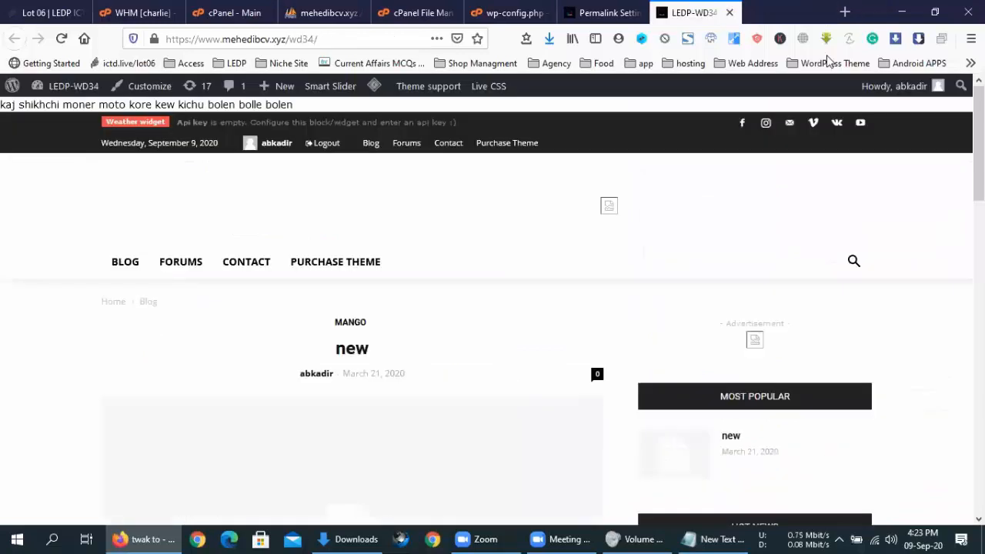
{"action": "left_click", "coordinate": [846, 11]}
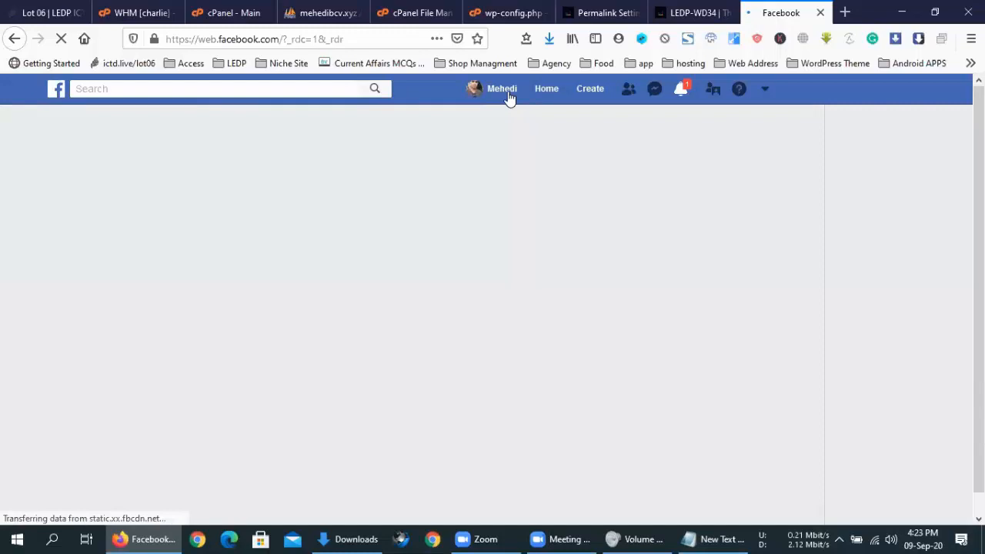
Step: Check the meeting and WordPress tabs, ending back on the Facebook news feed
{"action": "left_click", "coordinate": [57, 3]}
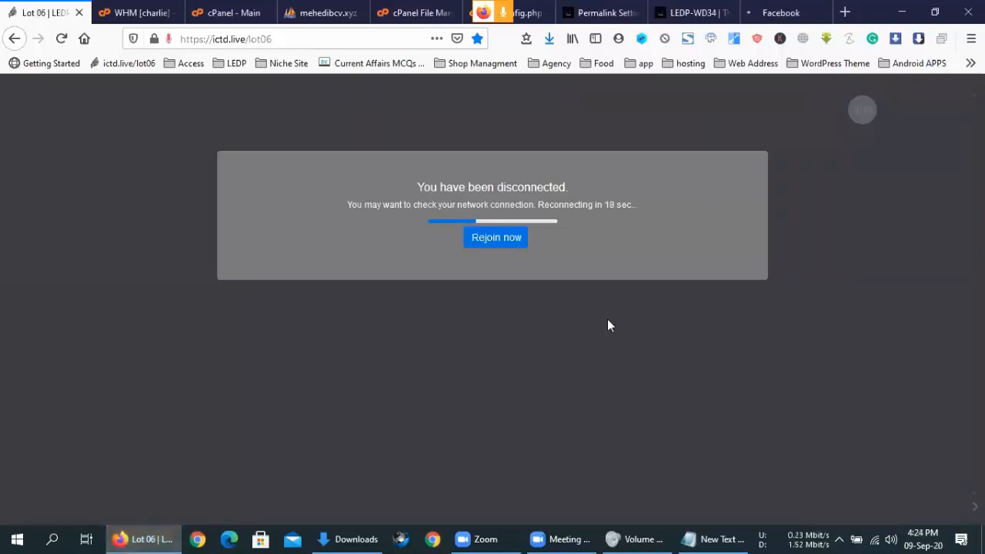
{"action": "left_click", "coordinate": [766, 13]}
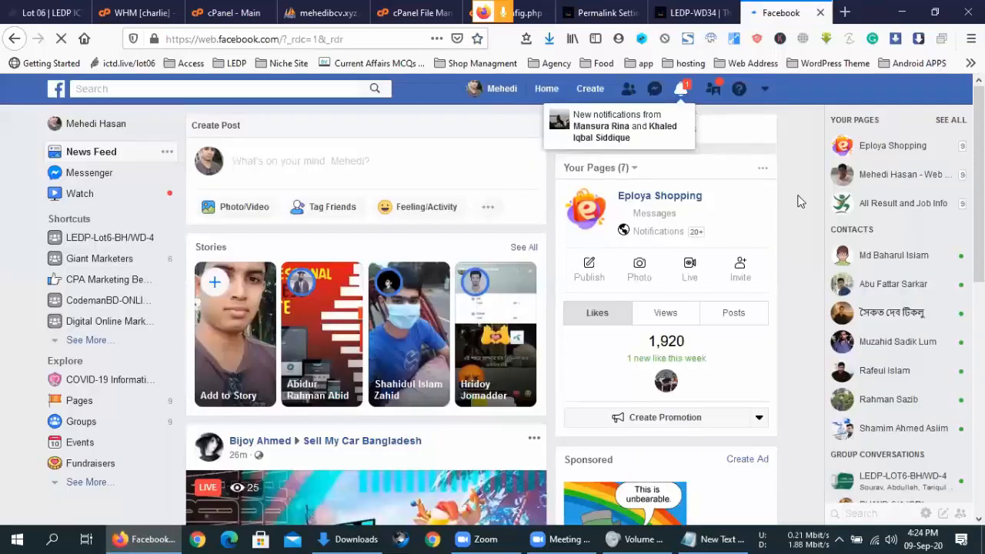
{"action": "key", "text": "ctrl+Tab"}
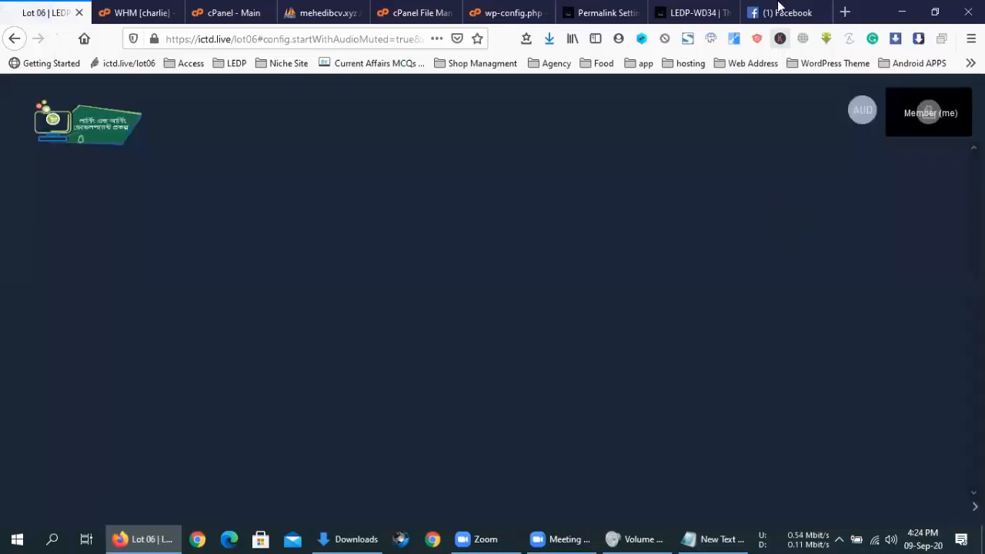
{"action": "left_click", "coordinate": [779, 6]}
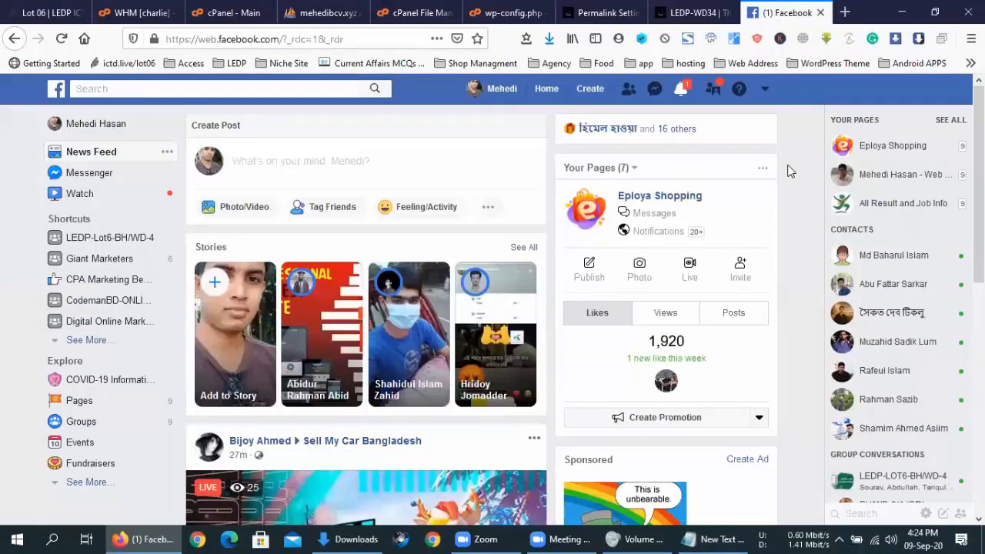
{"action": "left_click", "coordinate": [695, 8]}
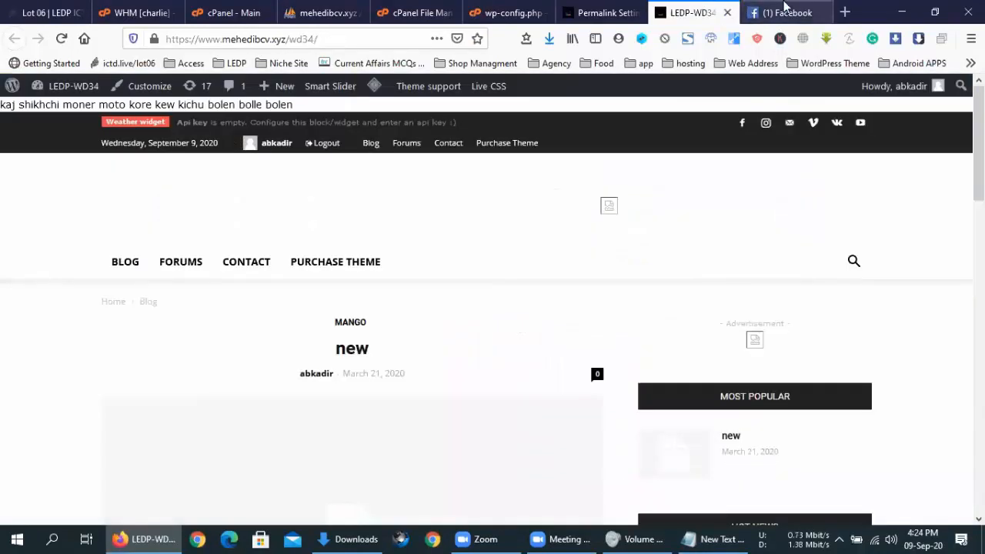
{"action": "left_click", "coordinate": [785, 8]}
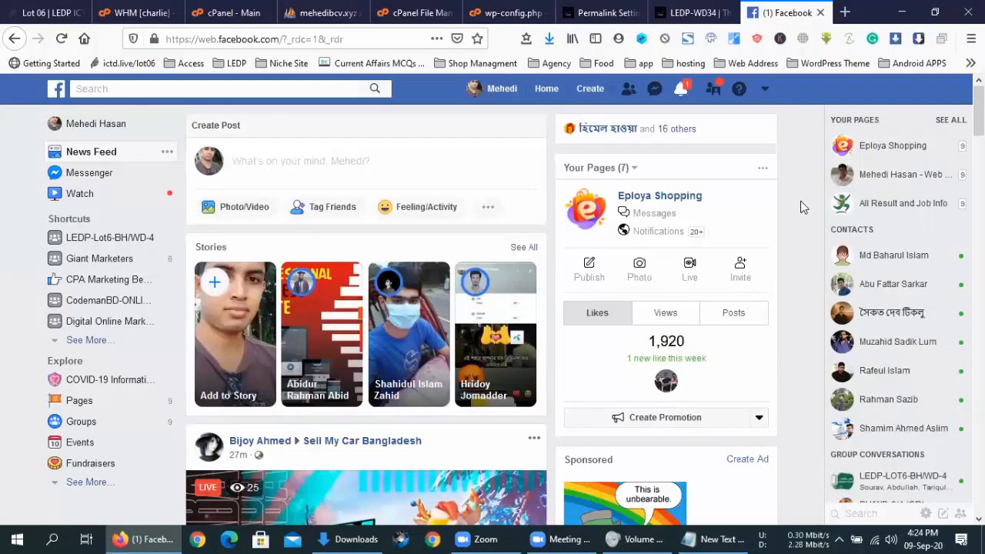
Step: Open the managed Page's notifications and go to its home timeline
{"action": "left_click", "coordinate": [916, 179]}
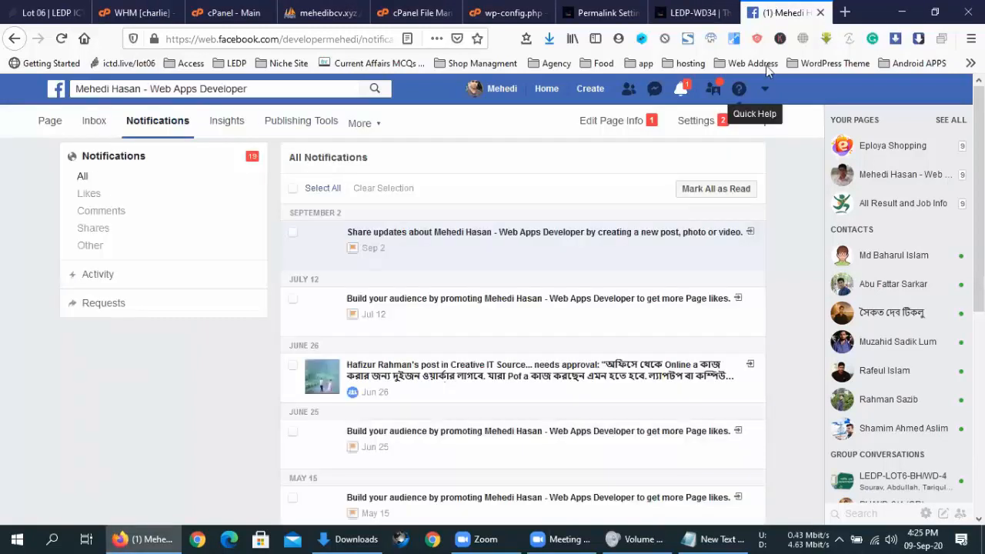
{"action": "left_click", "coordinate": [743, 189]}
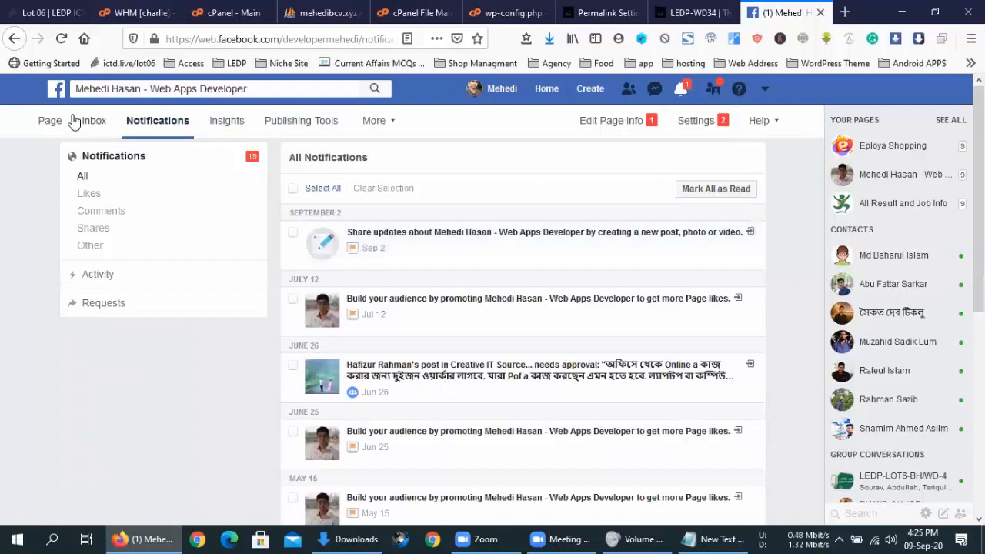
{"action": "left_click", "coordinate": [45, 127]}
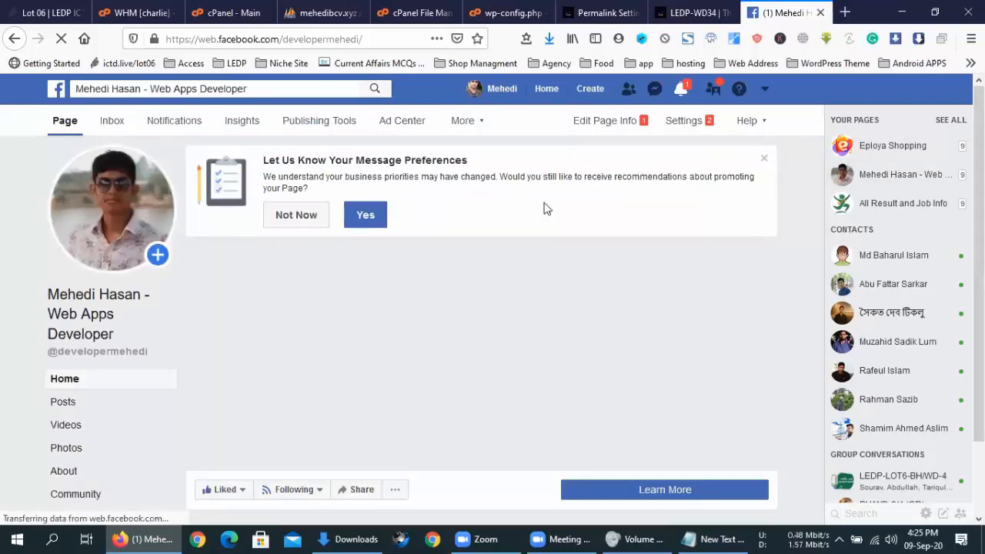
{"action": "scroll", "coordinate": [551, 228], "scroll_direction": "down", "scroll_amount": 2}
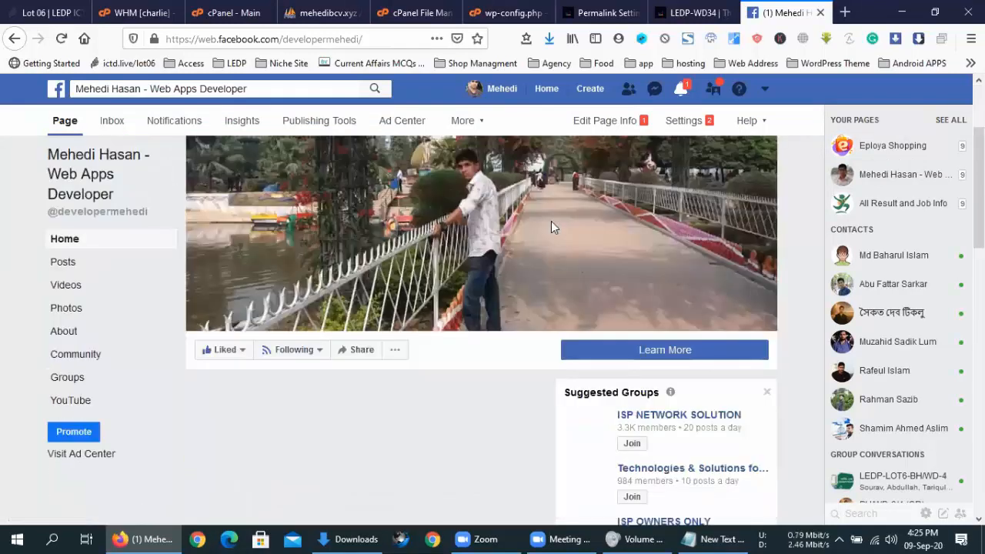
{"action": "scroll", "coordinate": [552, 221], "scroll_direction": "up", "scroll_amount": 2}
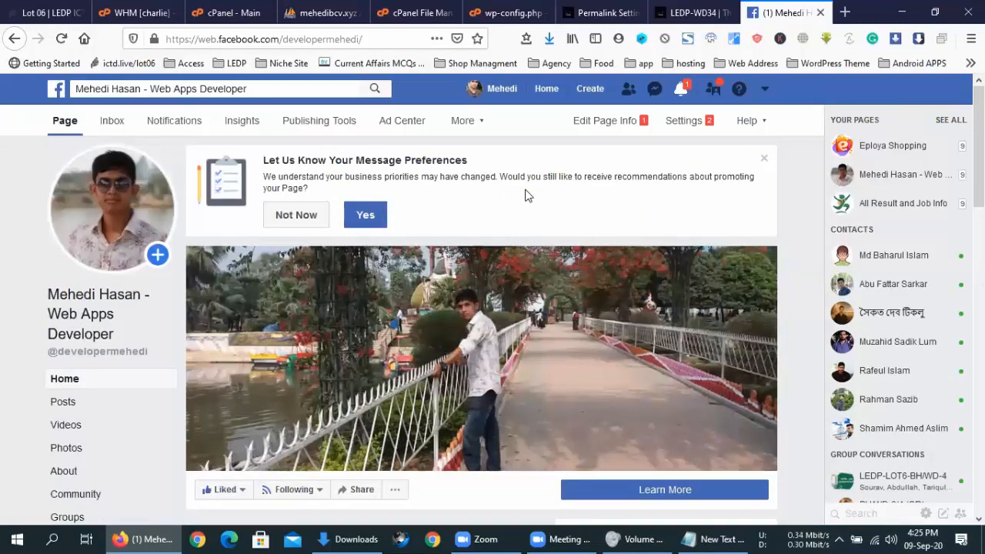
Step: Glance at the WordPress site tab, then return to Facebook and open the Page's settings
{"action": "key", "text": "ctrl+Page_Up"}
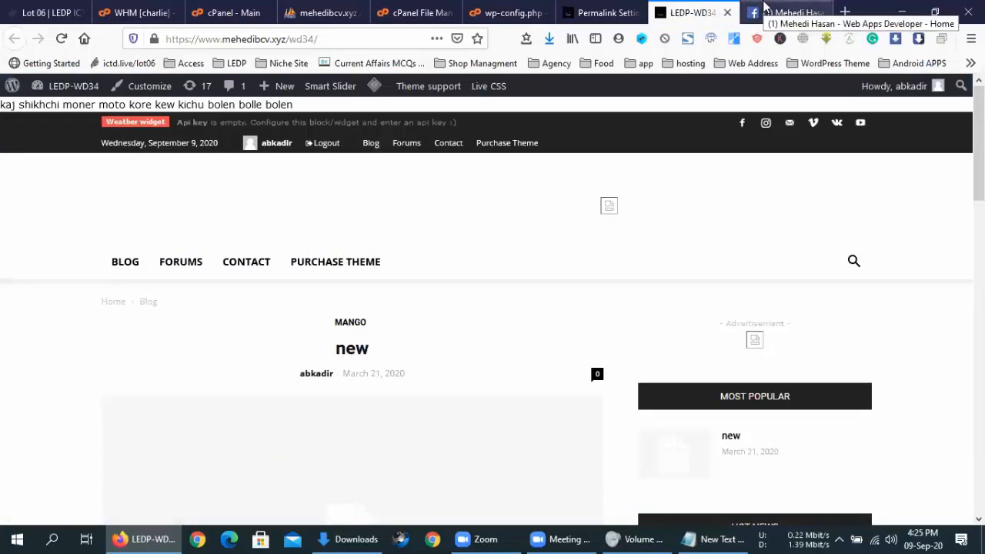
{"action": "left_click", "coordinate": [793, 13]}
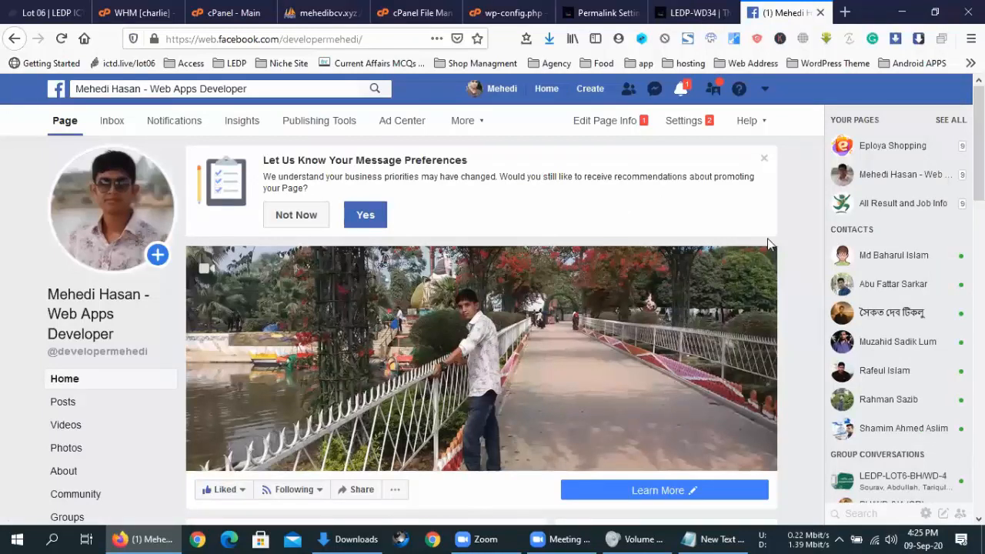
{"action": "left_click", "coordinate": [714, 8]}
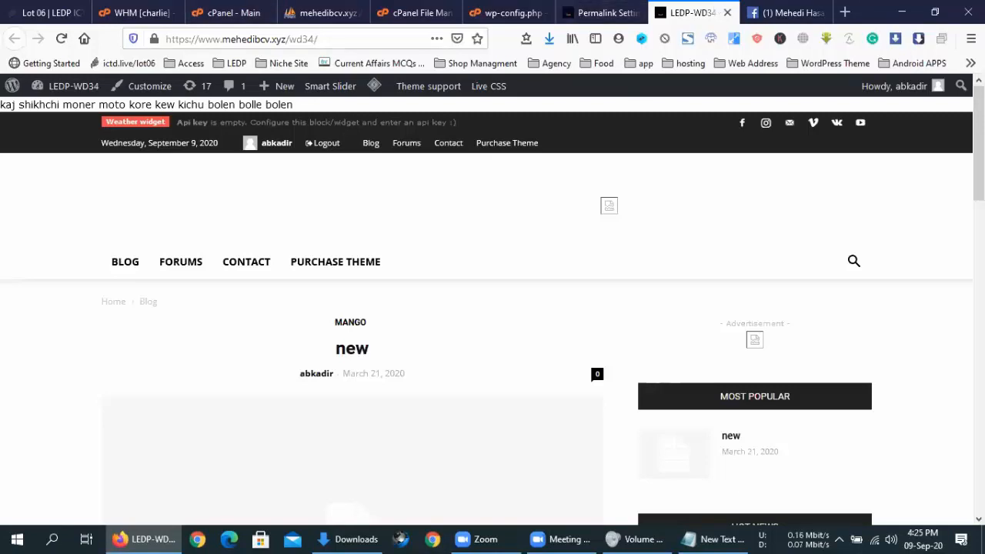
{"action": "left_click", "coordinate": [766, 12]}
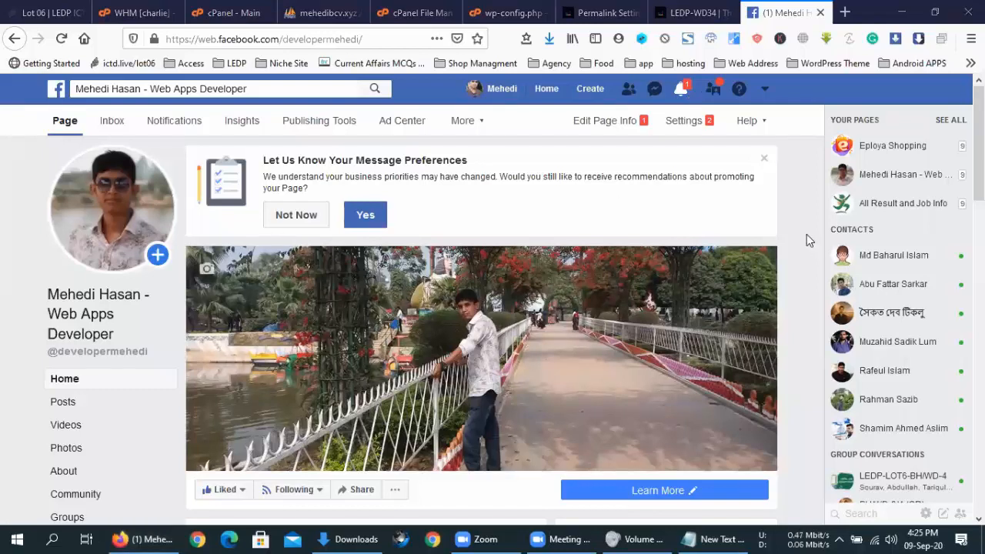
{"action": "left_click", "coordinate": [688, 125]}
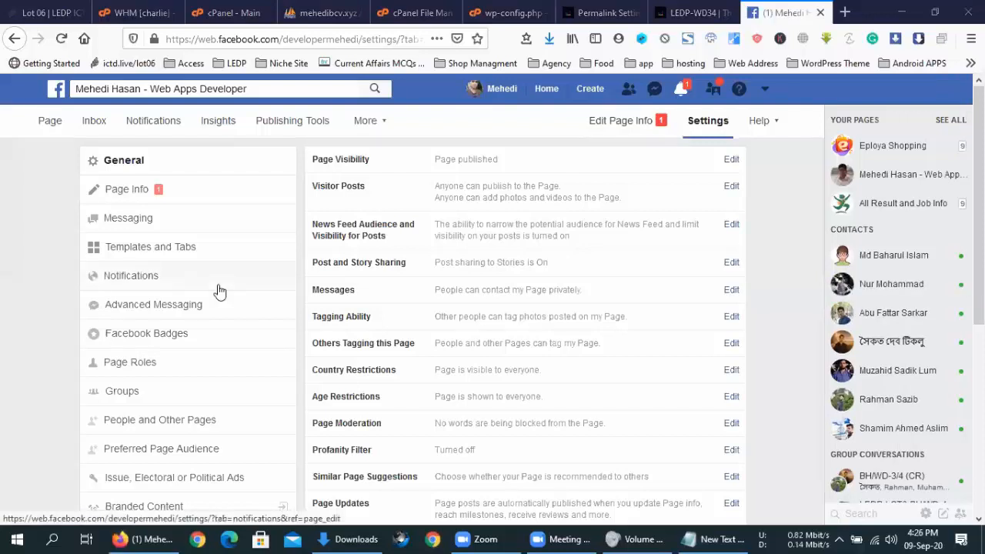
Step: Open Advanced Messaging, find the empty Whitelisted Domains field, then switch to the WordPress tab
{"action": "scroll", "coordinate": [185, 381], "scroll_direction": "down", "scroll_amount": 3}
{"action": "scroll", "coordinate": [183, 378], "scroll_direction": "up", "scroll_amount": 3}
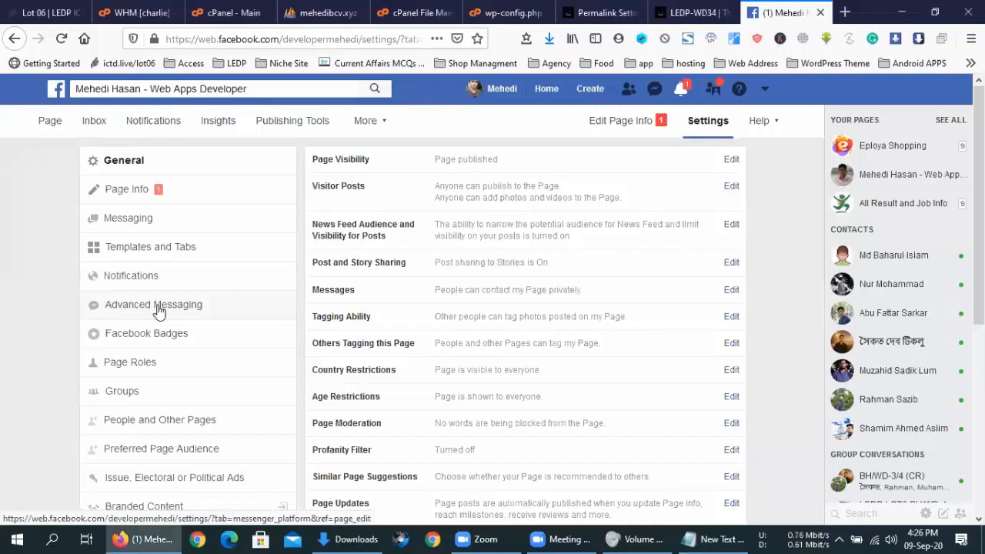
{"action": "left_click", "coordinate": [158, 308]}
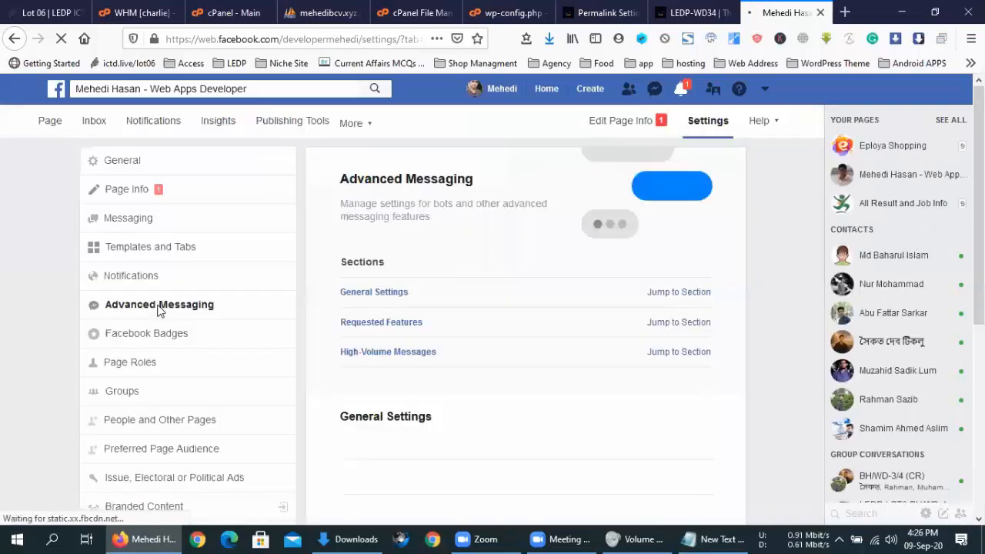
{"action": "scroll", "coordinate": [574, 397], "scroll_direction": "down", "scroll_amount": 5}
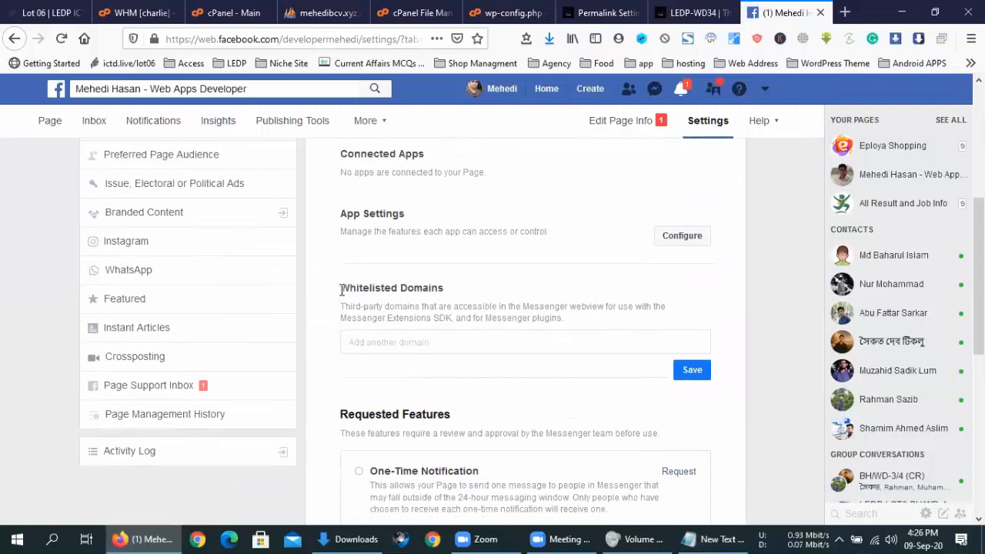
{"action": "left_click_drag", "start_coordinate": [342, 290], "coordinate": [446, 289]}
{"action": "left_click", "coordinate": [458, 294]}
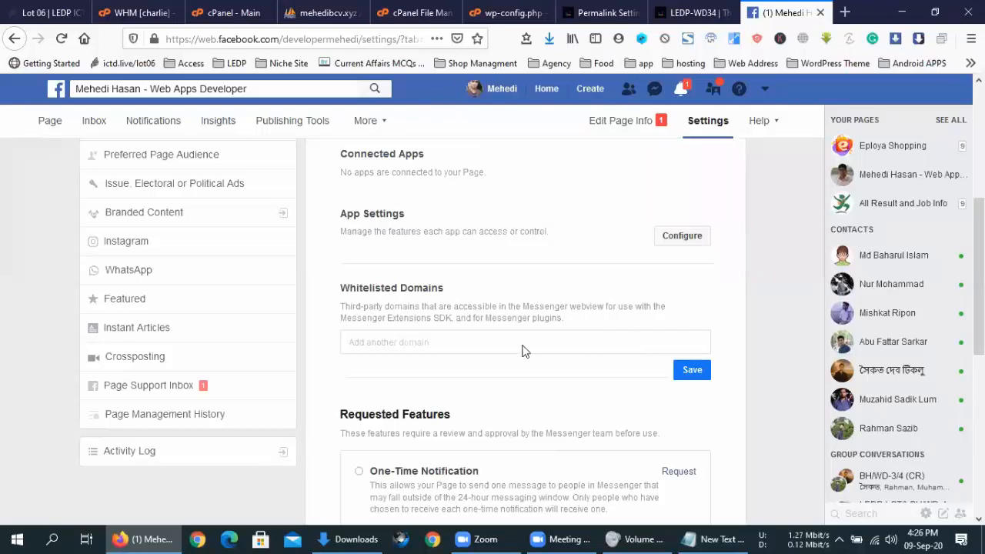
{"action": "left_click", "coordinate": [717, 12]}
{"action": "right_click", "coordinate": [355, 44]}
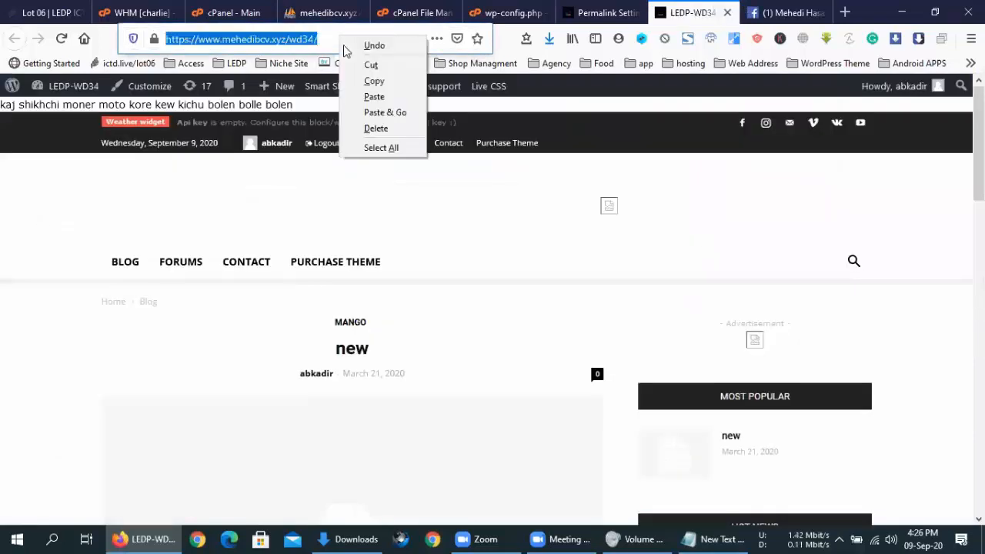
{"action": "left_click", "coordinate": [369, 81]}
{"action": "left_click", "coordinate": [669, 144]}
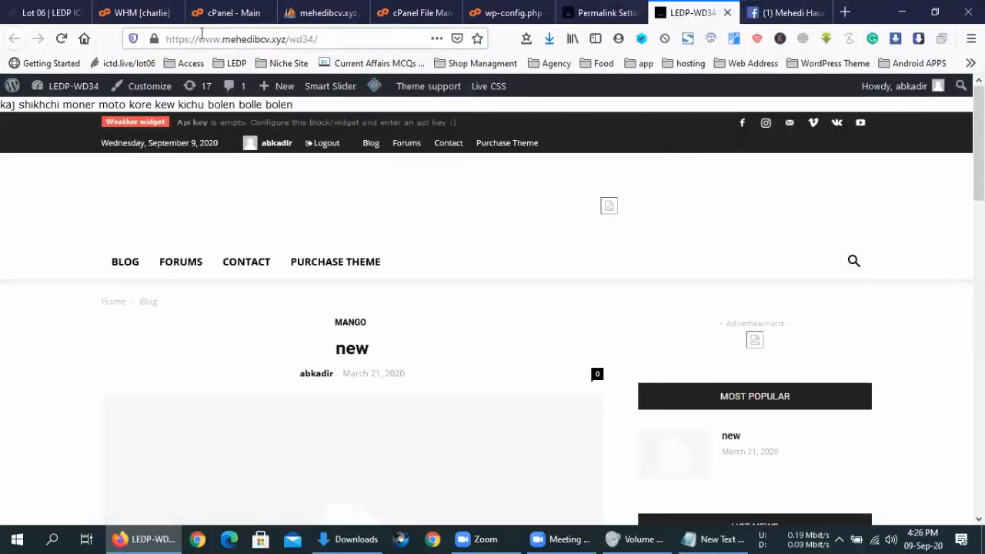
{"action": "left_click_drag", "start_coordinate": [350, 38], "coordinate": [166, 38]}
{"action": "right_click", "coordinate": [224, 39]}
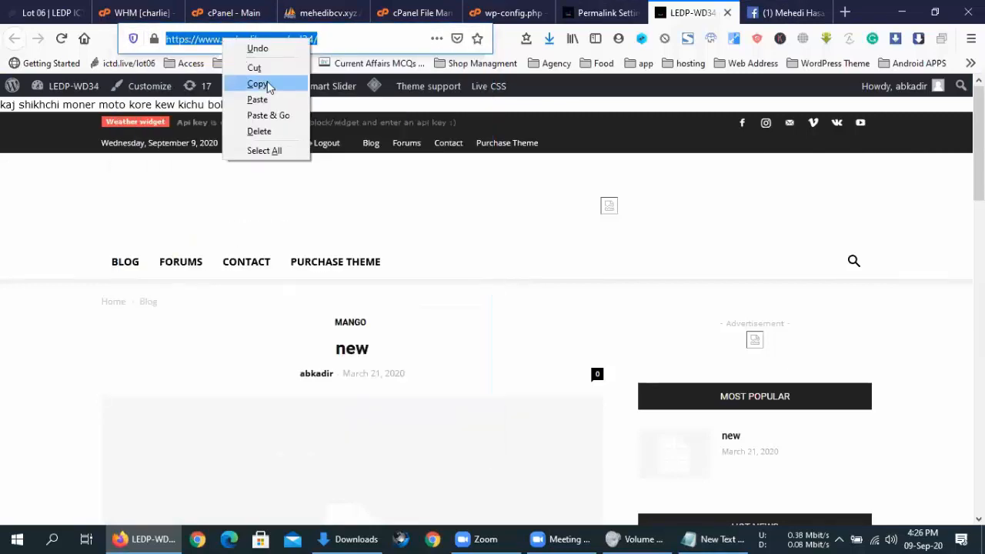
{"action": "left_click", "coordinate": [254, 83]}
{"action": "left_click", "coordinate": [700, 141]}
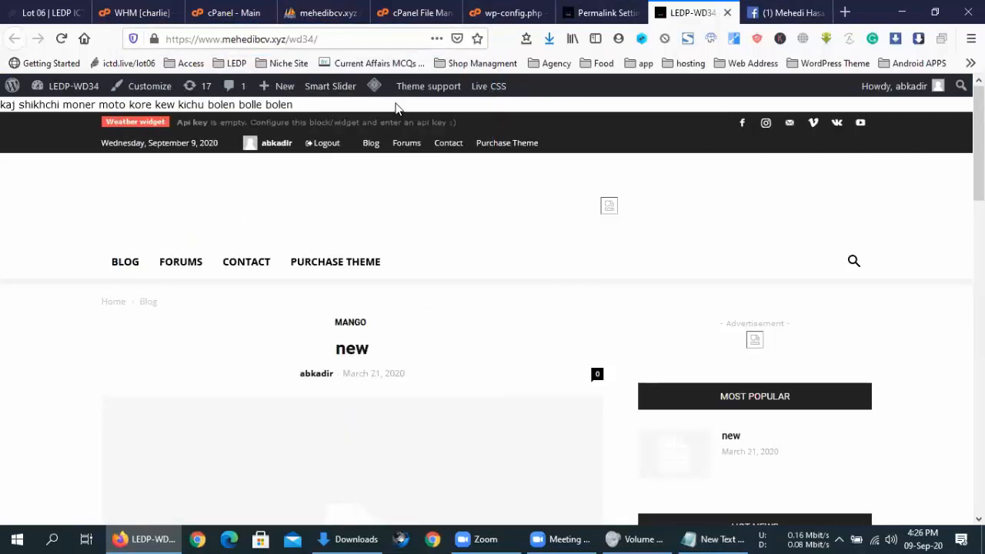
{"action": "left_click", "coordinate": [353, 38]}
{"action": "right_click", "coordinate": [369, 38]}
{"action": "left_click", "coordinate": [390, 85]}
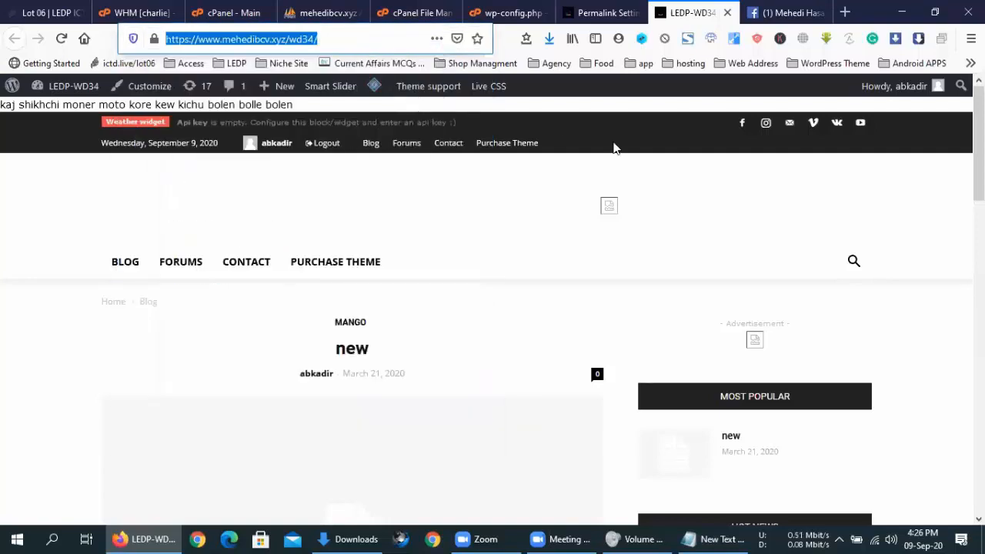
{"action": "left_click", "coordinate": [635, 152]}
{"action": "key", "text": "ctrl+Tab"}
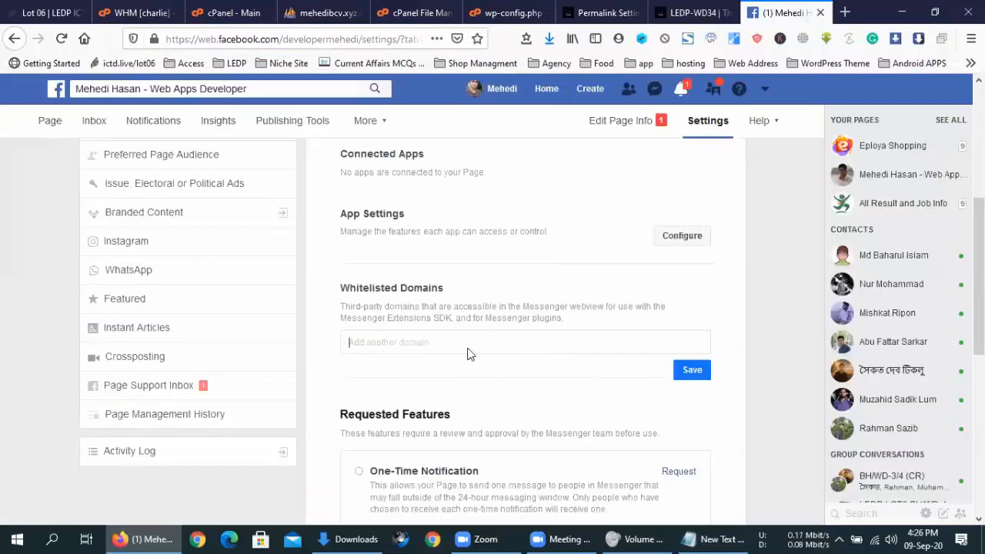
{"action": "left_click", "coordinate": [468, 343]}
{"action": "key", "text": "ctrl+v"}
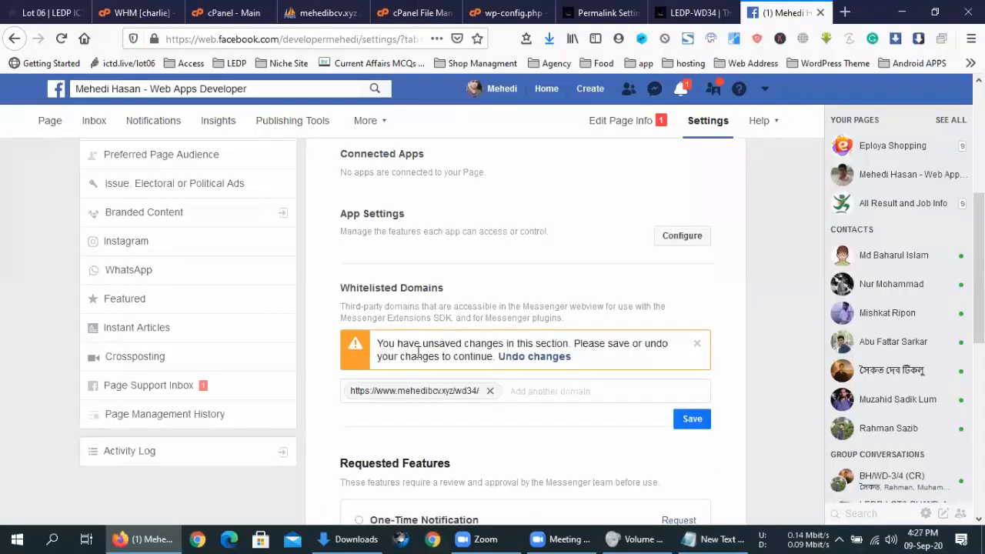
{"action": "left_click", "coordinate": [700, 421]}
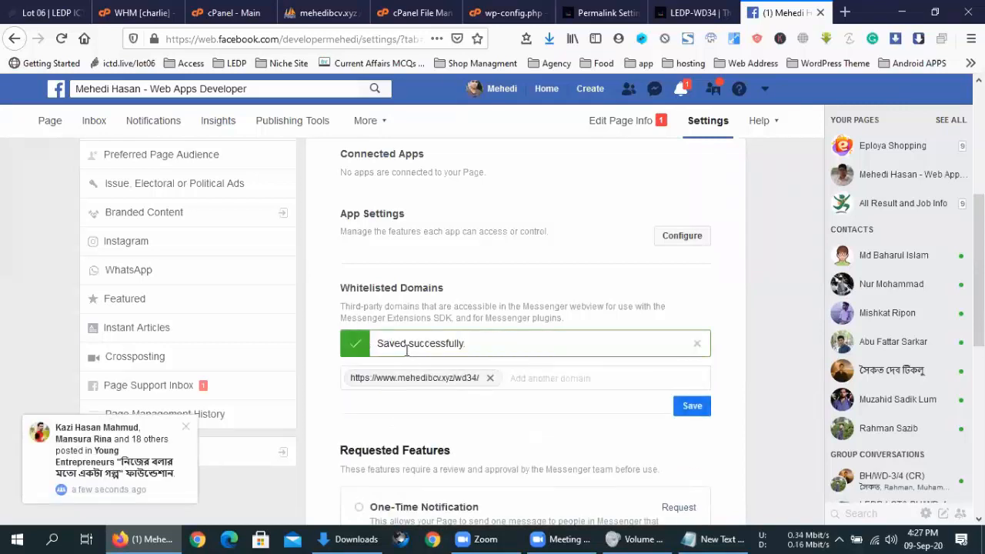
{"action": "left_click_drag", "start_coordinate": [378, 343], "coordinate": [606, 362]}
{"action": "left_click", "coordinate": [605, 363]}
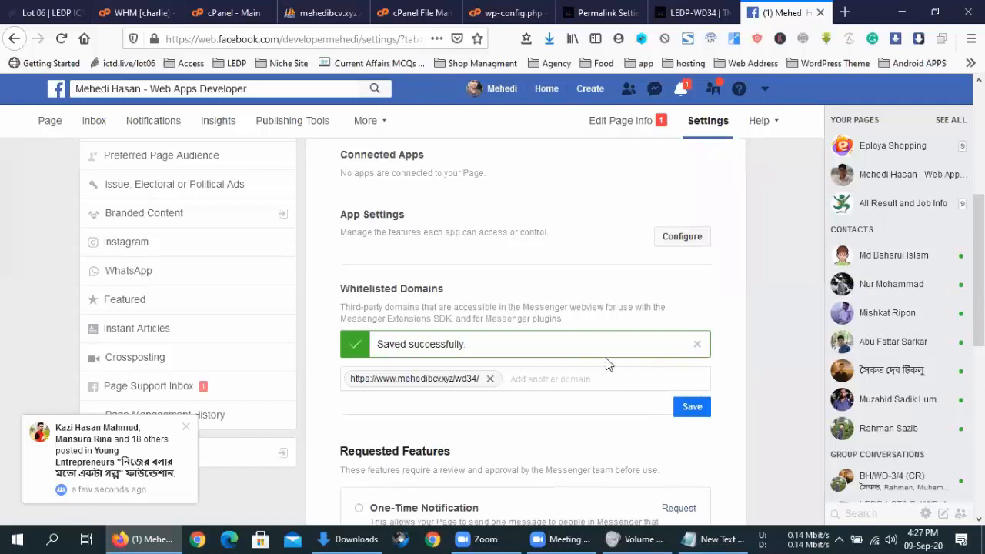
{"action": "scroll", "coordinate": [608, 363], "scroll_direction": "up", "scroll_amount": 5}
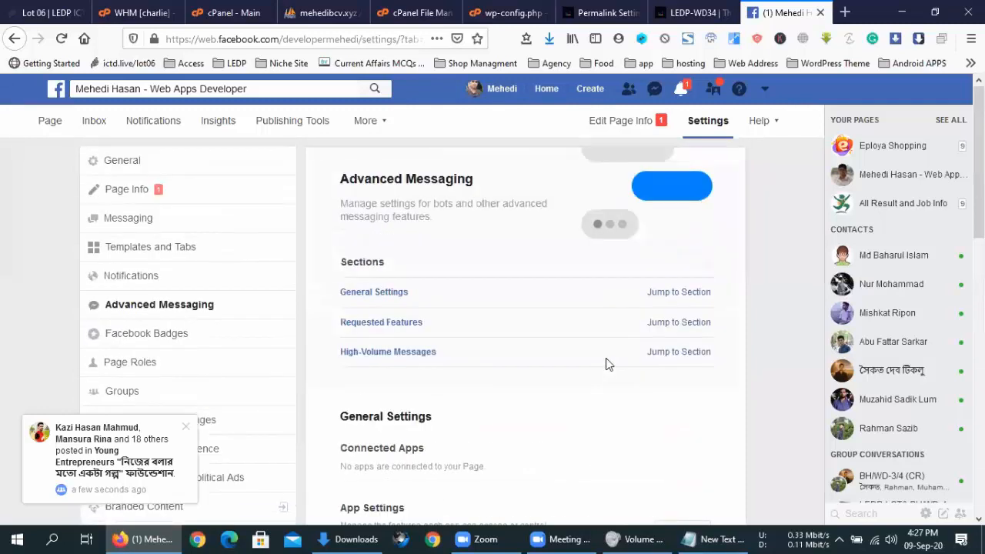
Step: Open the Page's Messaging settings, then allow the meeting microphone and share the entire screen
{"action": "left_click", "coordinate": [135, 222]}
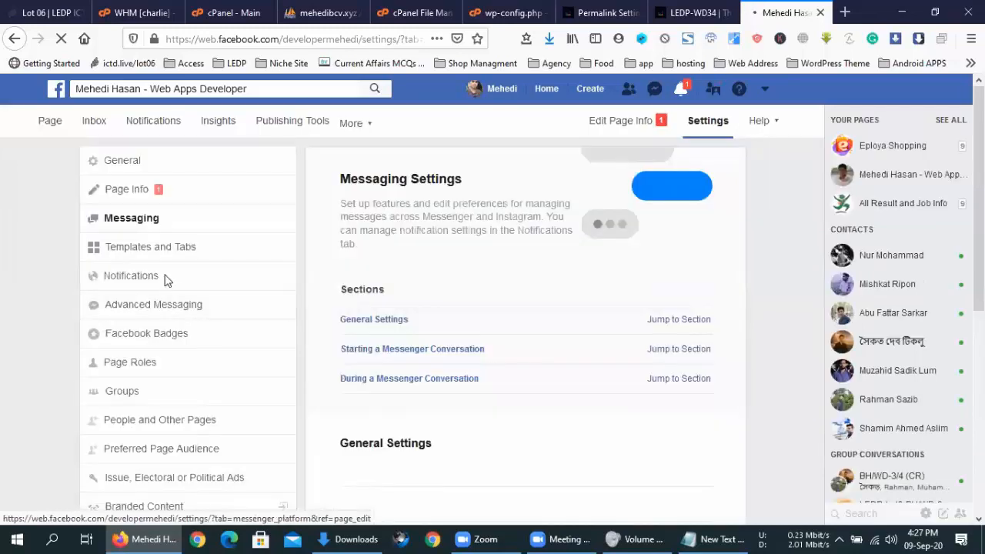
{"action": "left_click", "coordinate": [46, 12]}
{"action": "left_click", "coordinate": [273, 155]}
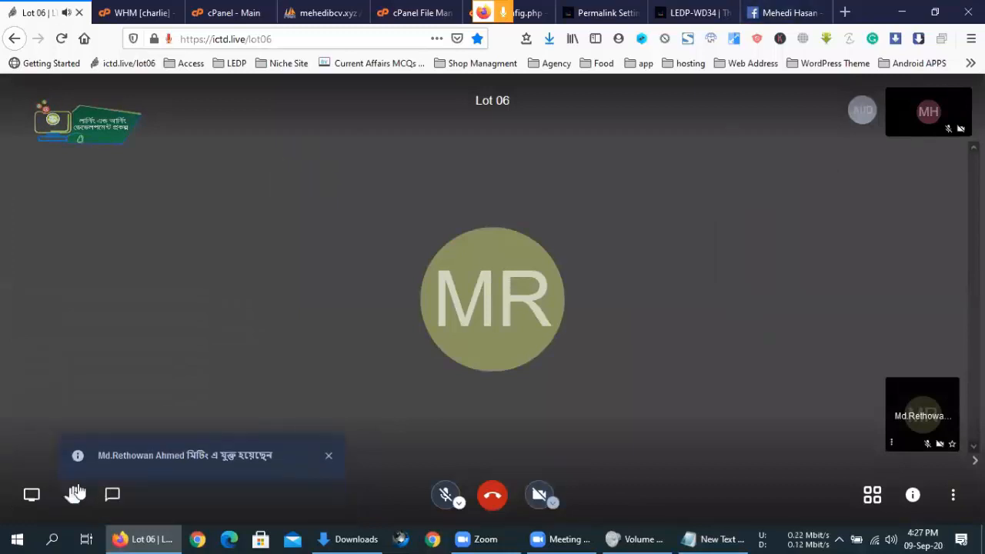
{"action": "left_click", "coordinate": [31, 495]}
{"action": "left_click", "coordinate": [257, 111]}
{"action": "left_click", "coordinate": [270, 268]}
{"action": "left_click", "coordinate": [238, 296]}
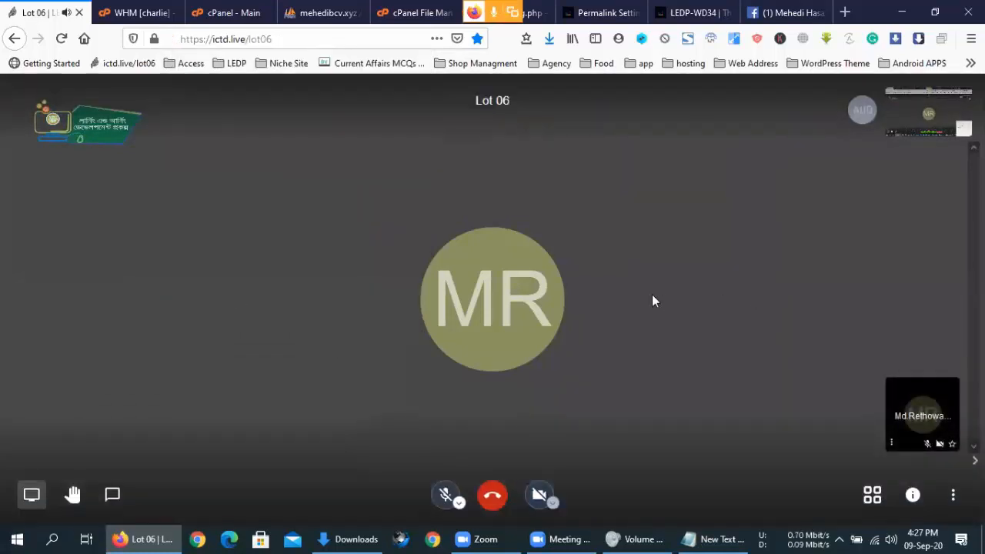
Step: Back in Facebook, scroll to 'Add Messenger to your website' and start its setup
{"action": "left_click", "coordinate": [785, 13]}
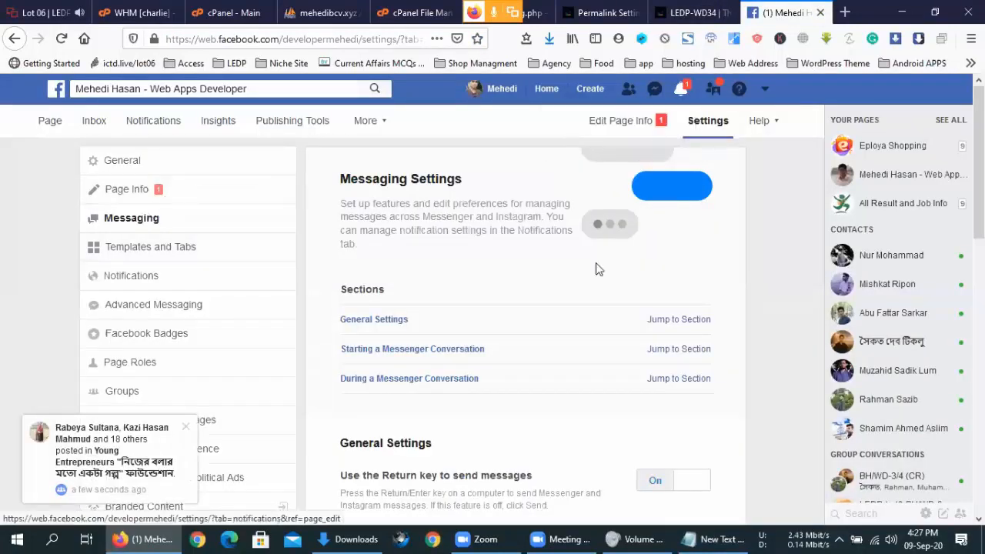
{"action": "scroll", "coordinate": [762, 285], "scroll_direction": "down", "scroll_amount": 1}
{"action": "scroll", "coordinate": [762, 285], "scroll_direction": "down", "scroll_amount": 5}
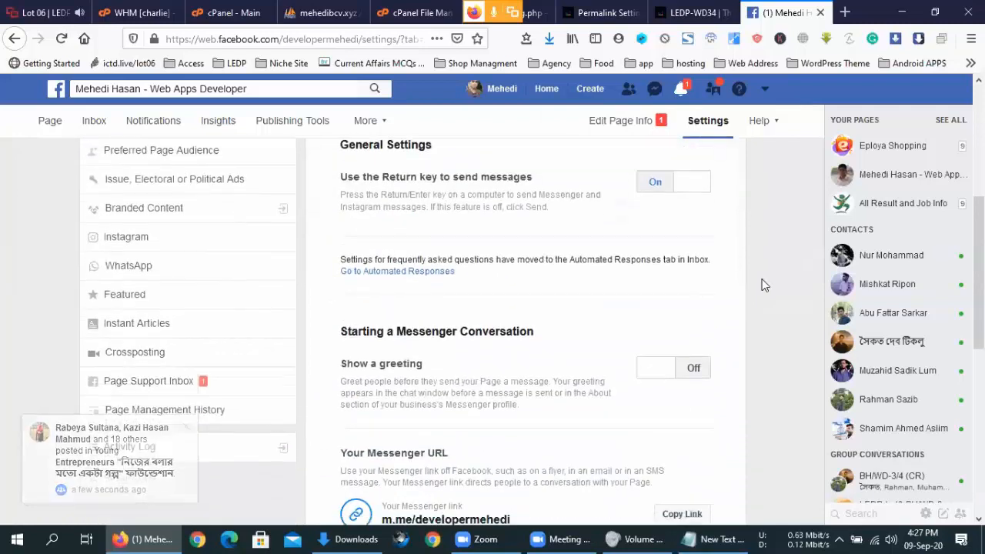
{"action": "scroll", "coordinate": [762, 285], "scroll_direction": "down", "scroll_amount": 2}
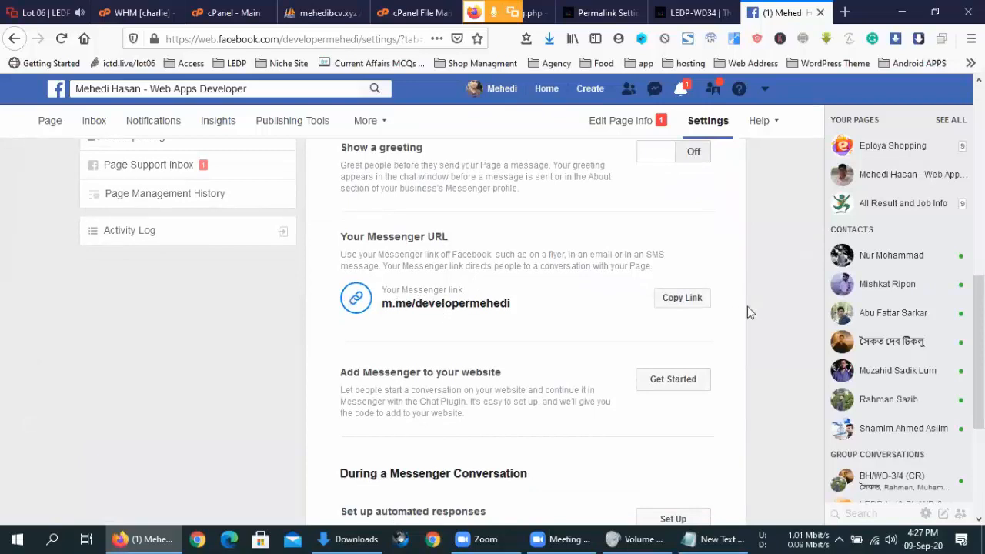
{"action": "scroll", "coordinate": [748, 310], "scroll_direction": "down", "scroll_amount": 2}
{"action": "left_click_drag", "start_coordinate": [337, 228], "coordinate": [521, 228]}
{"action": "left_click", "coordinate": [521, 231]}
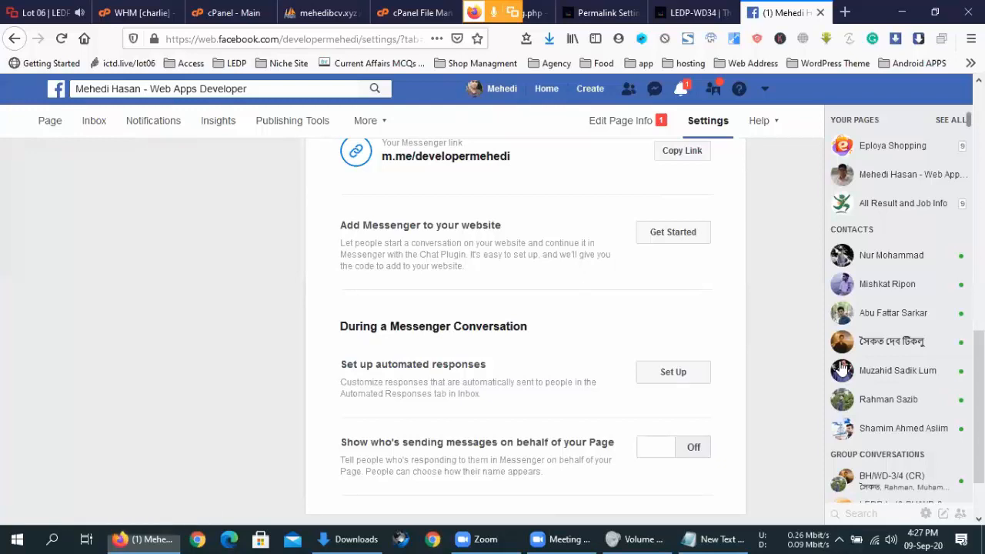
{"action": "left_click", "coordinate": [687, 230]}
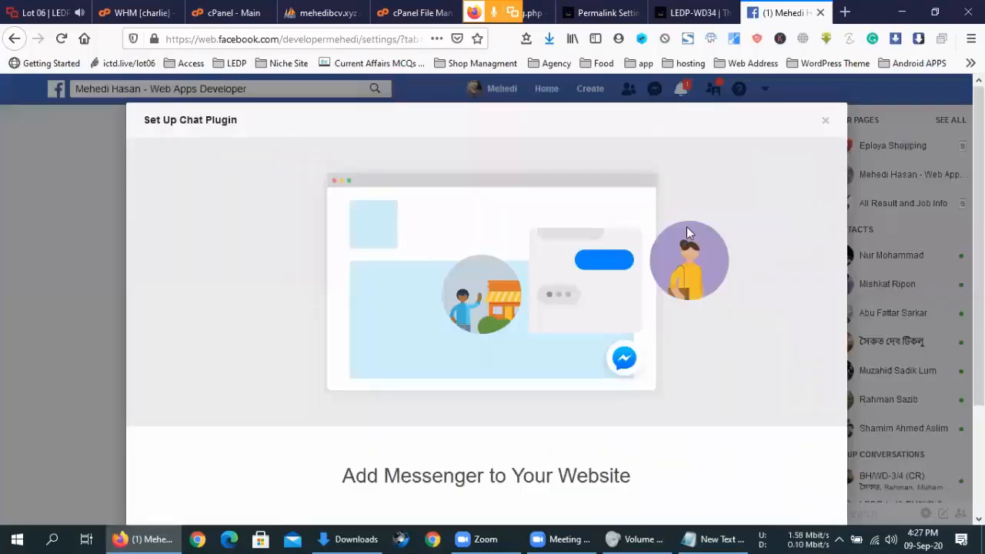
Step: Read through the chat plugin's introduction, highlighting its description paragraph
{"action": "scroll", "coordinate": [687, 231], "scroll_direction": "down", "scroll_amount": 3}
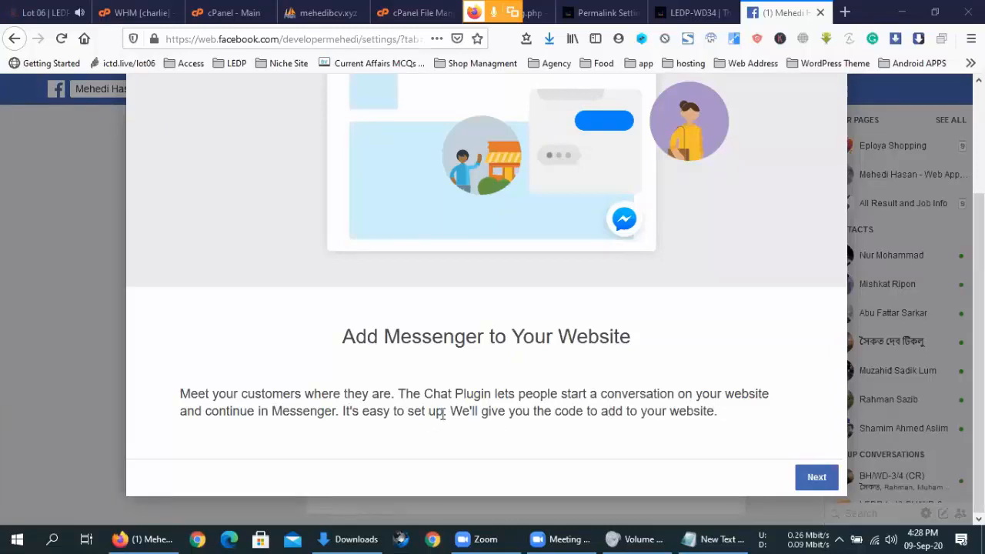
{"action": "triple_click", "coordinate": [472, 395]}
{"action": "left_click", "coordinate": [675, 424]}
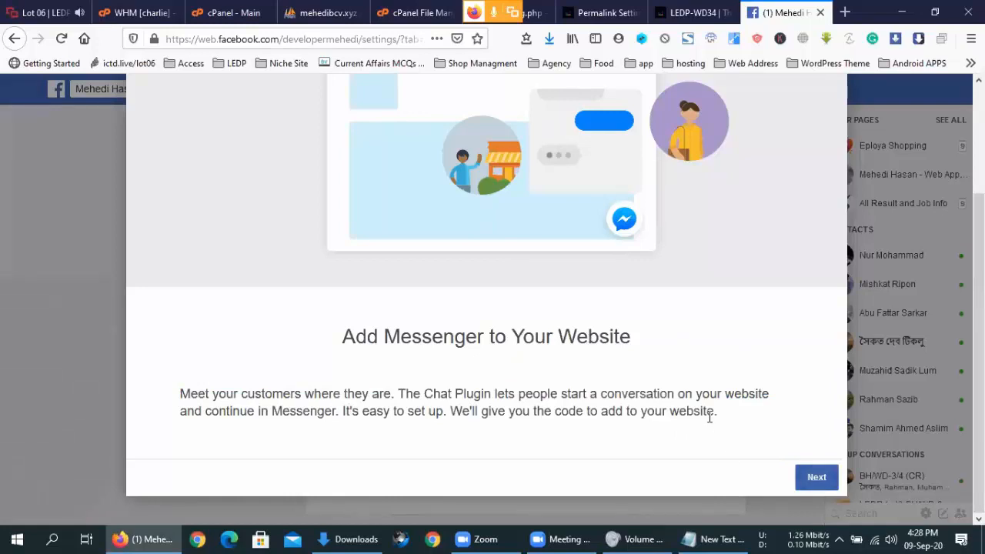
{"action": "scroll", "coordinate": [693, 408], "scroll_direction": "up", "scroll_amount": 3}
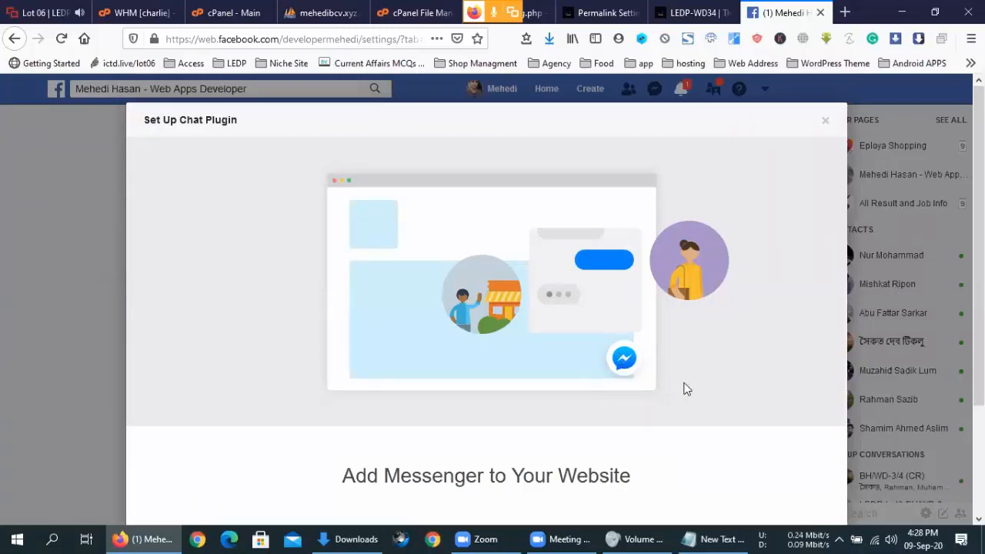
{"action": "scroll", "coordinate": [708, 400], "scroll_direction": "down", "scroll_amount": 3}
Step: Advance to the greeting settings and select the default greeting text for replacement
{"action": "left_click", "coordinate": [816, 481]}
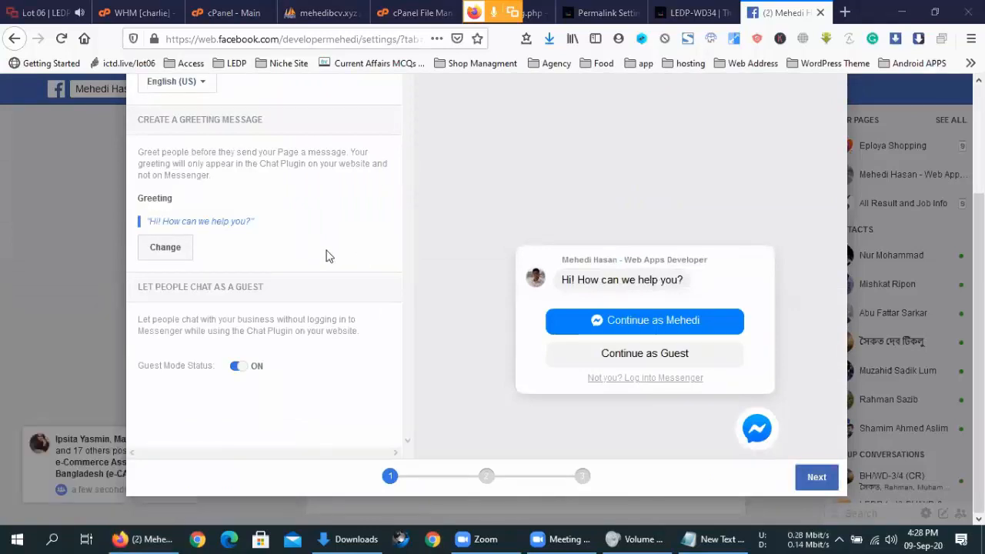
{"action": "scroll", "coordinate": [327, 255], "scroll_direction": "up", "scroll_amount": 2}
{"action": "scroll", "coordinate": [326, 256], "scroll_direction": "down", "scroll_amount": 2}
{"action": "left_click", "coordinate": [162, 252]}
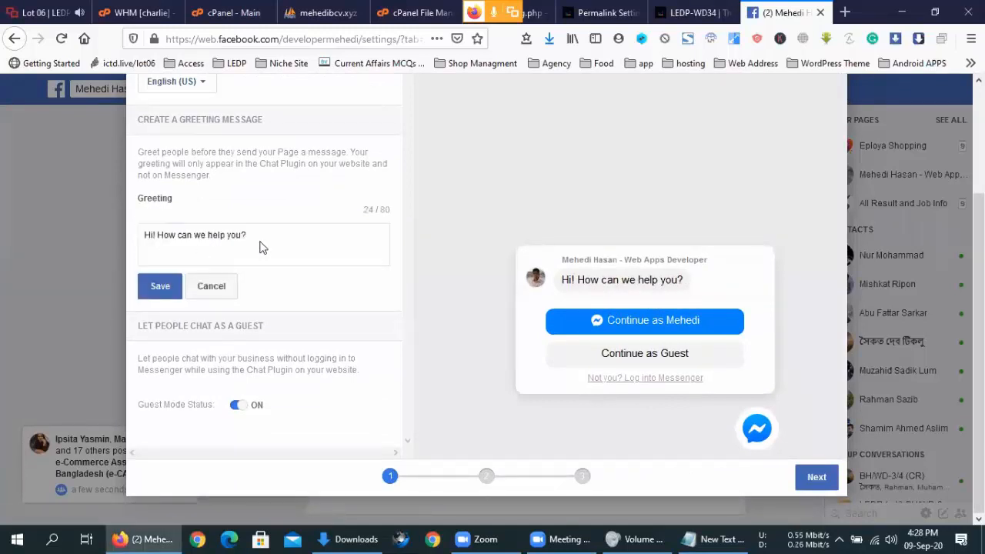
{"action": "left_click_drag", "start_coordinate": [265, 236], "coordinate": [143, 236]}
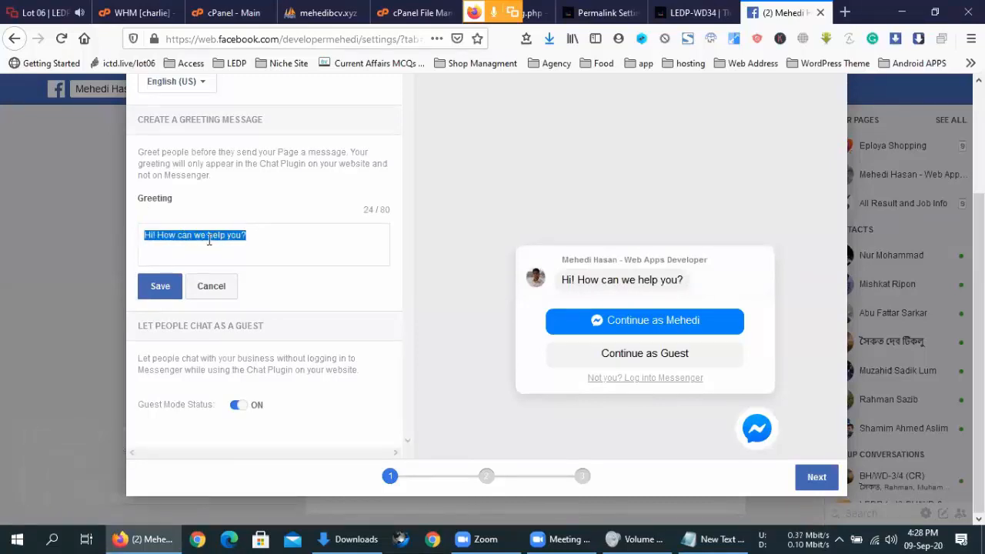
Step: Type the Bengali greeting 'কি দরকার কও ?' and save it
{"action": "type", "text": "কি "}
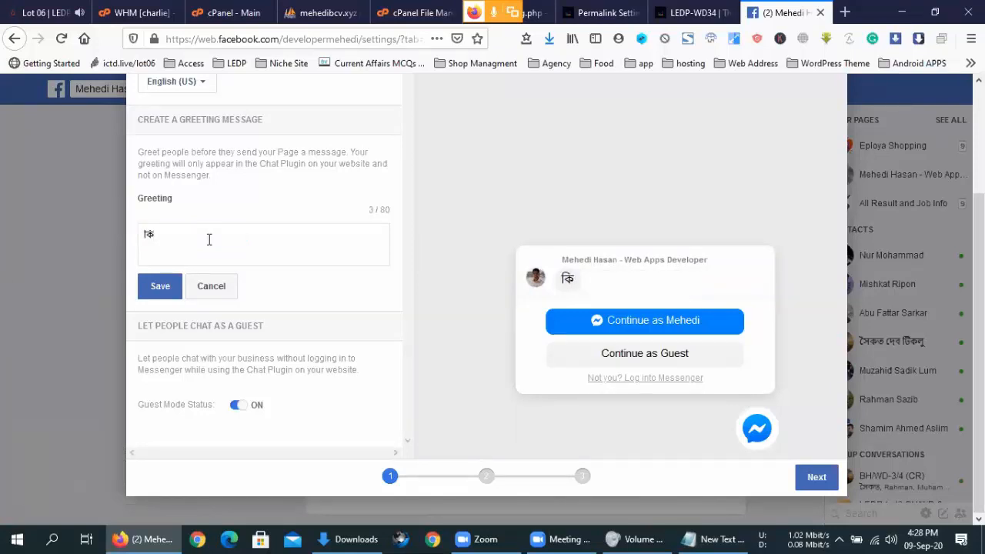
{"action": "type", "text": "দরত"}
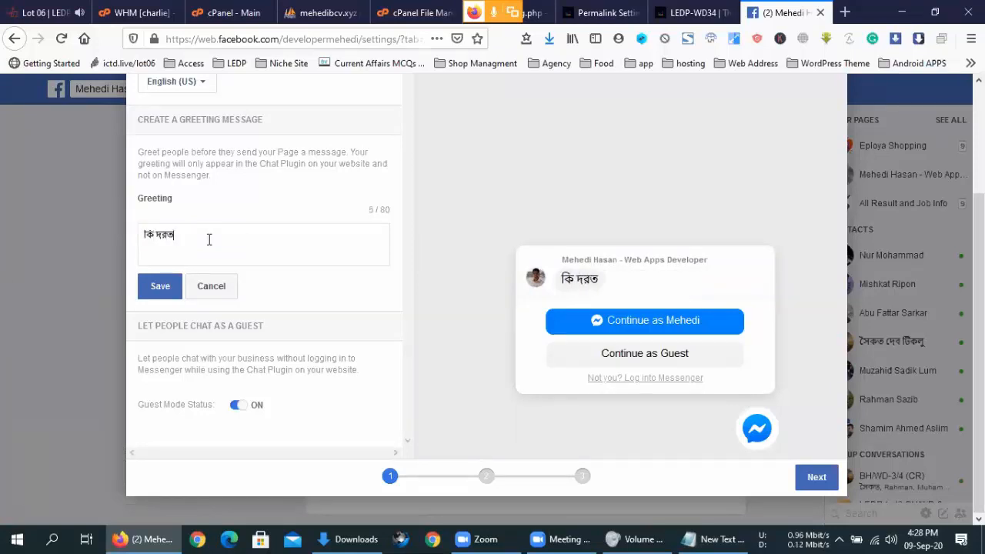
{"action": "key", "text": "BackSpace"}
{"action": "type", "text": "কার কে"}
{"action": "key", "text": "BackSpace"}
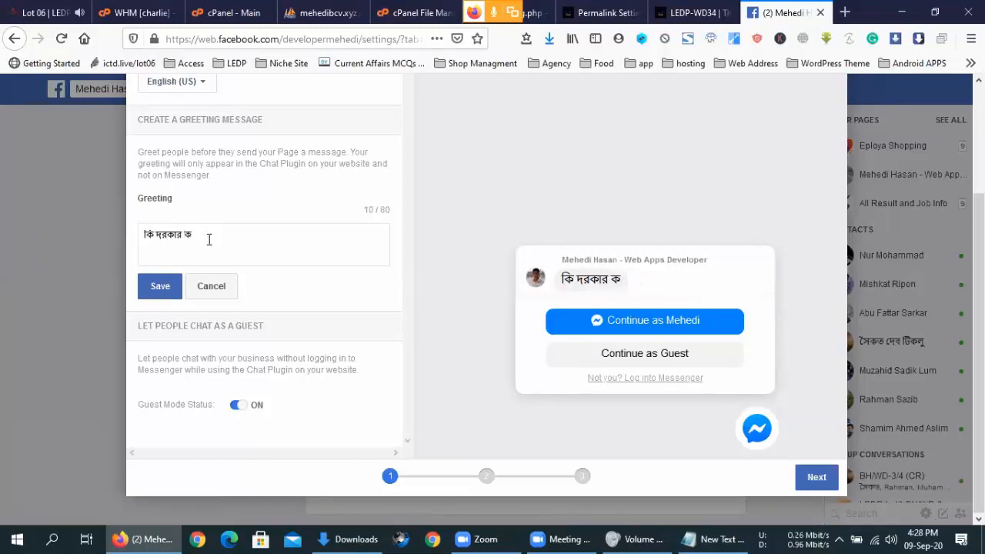
{"action": "key", "text": "BackSpace"}
{"action": "key", "text": "BackSpace"}
{"action": "type", "text": "েক"}
{"action": "key", "text": "BackSpace"}
{"action": "key", "text": "BackSpace"}
{"action": "type", "text": "কও ?"}
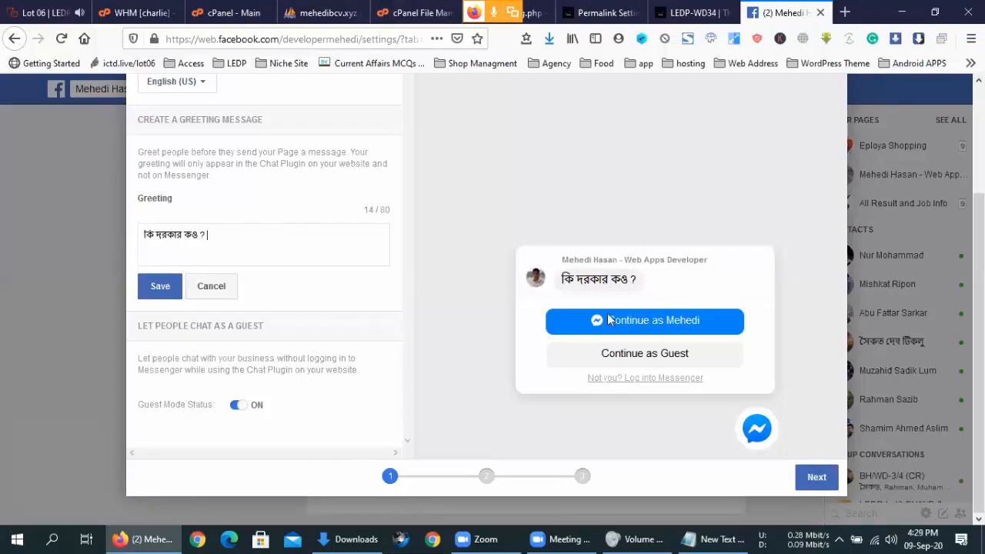
{"action": "scroll", "coordinate": [265, 219], "scroll_direction": "up", "scroll_amount": 2}
{"action": "scroll", "coordinate": [267, 277], "scroll_direction": "down", "scroll_amount": 2}
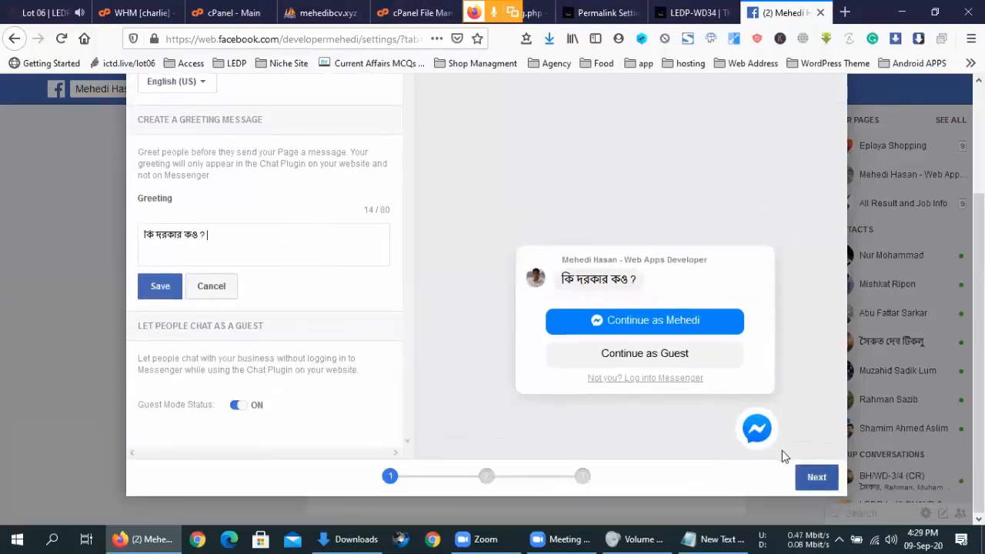
{"action": "left_click", "coordinate": [158, 286]}
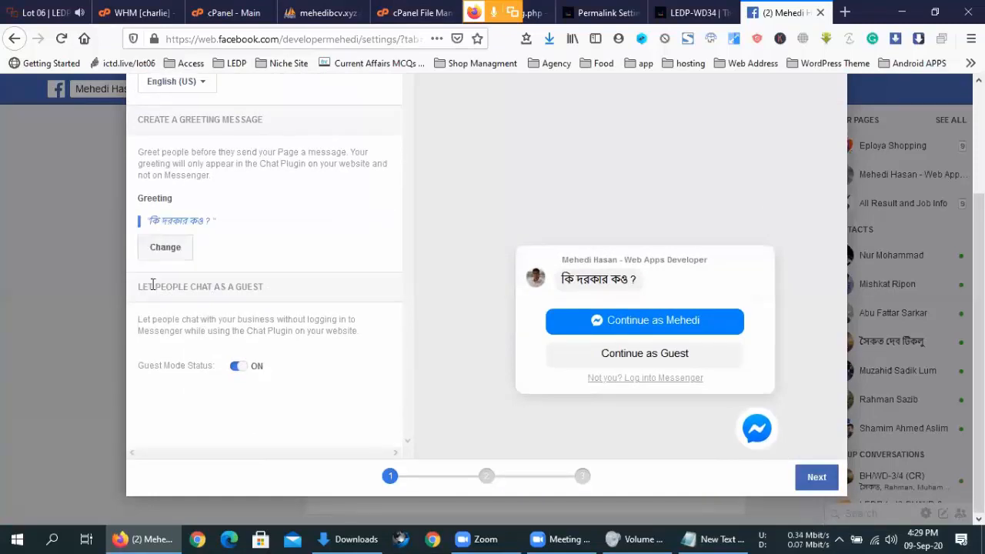
Step: Go to the chat plugin's appearance step and pick the red #fa3c4c custom colour
{"action": "left_click", "coordinate": [816, 477]}
{"action": "scroll", "coordinate": [245, 321], "scroll_direction": "up", "scroll_amount": 4}
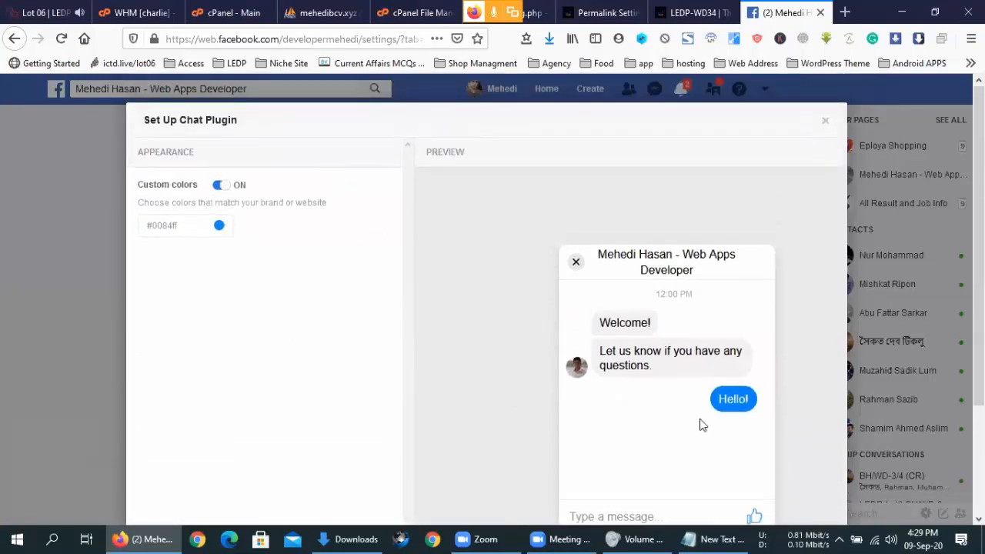
{"action": "scroll", "coordinate": [700, 424], "scroll_direction": "down", "scroll_amount": 4}
{"action": "scroll", "coordinate": [362, 343], "scroll_direction": "up", "scroll_amount": 4}
{"action": "left_click", "coordinate": [219, 228]}
{"action": "left_click", "coordinate": [226, 313]}
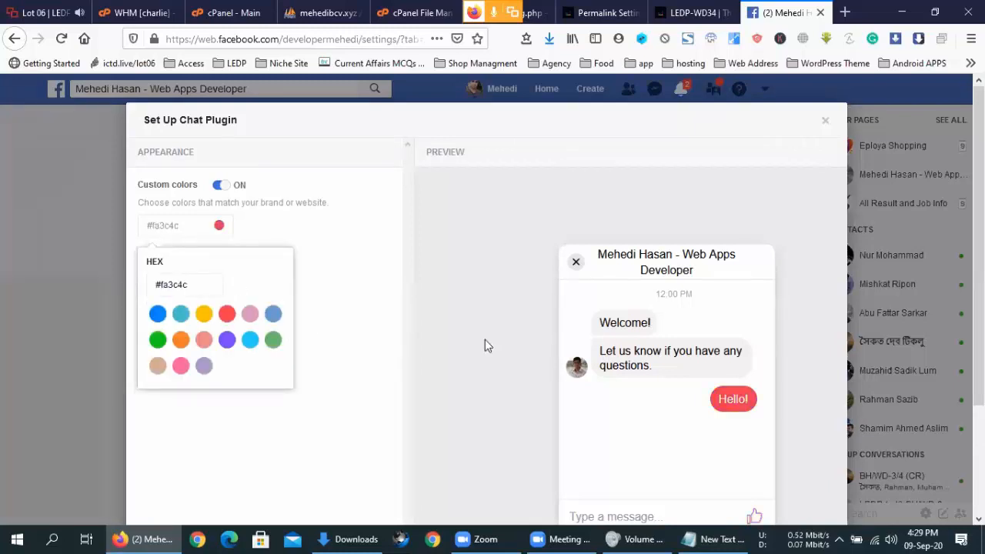
{"action": "scroll", "coordinate": [485, 346], "scroll_direction": "down", "scroll_amount": 4}
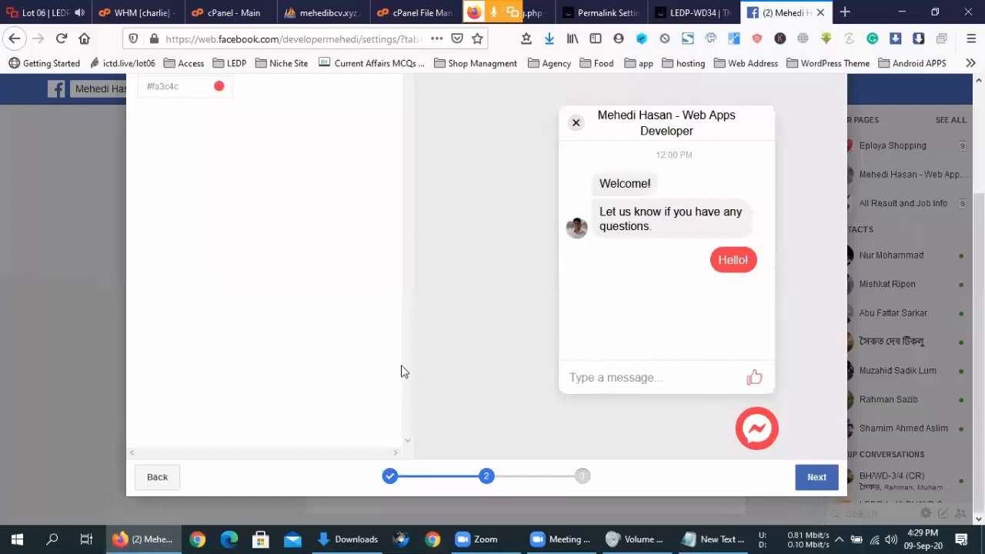
{"action": "scroll", "coordinate": [593, 422], "scroll_direction": "up", "scroll_amount": 3}
{"action": "scroll", "coordinate": [592, 422], "scroll_direction": "down", "scroll_amount": 1}
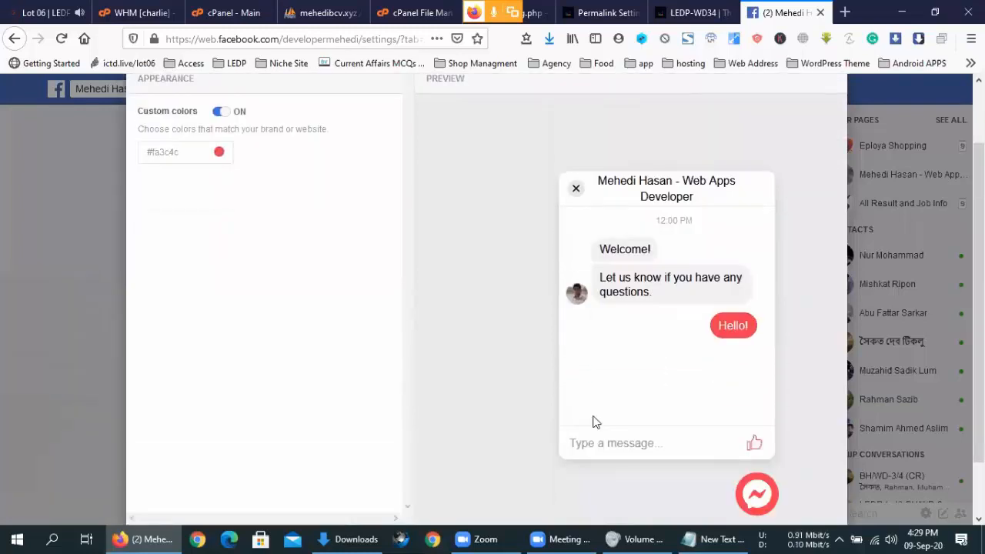
{"action": "scroll", "coordinate": [592, 422], "scroll_direction": "down", "scroll_amount": 2}
Step: Advance to the installation step and copy the Messenger chat plugin code snippet
{"action": "left_click", "coordinate": [814, 477]}
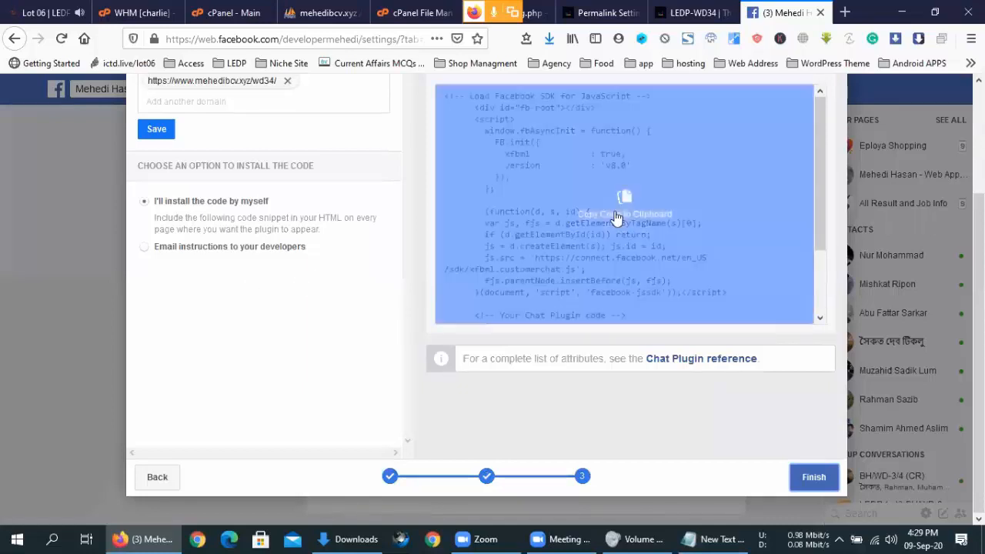
{"action": "mouse_move", "coordinate": [560, 220]}
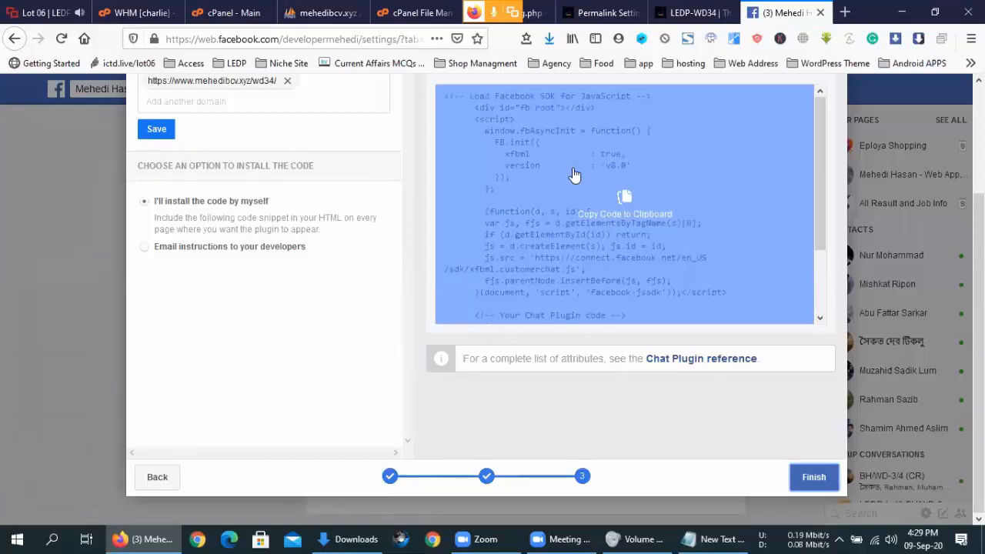
{"action": "left_click", "coordinate": [574, 174]}
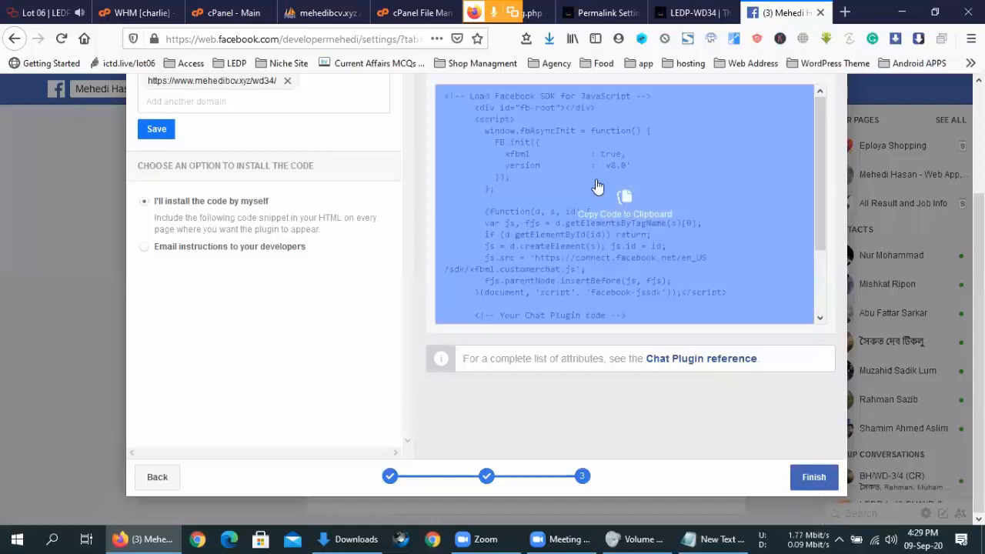
{"action": "left_click", "coordinate": [597, 187]}
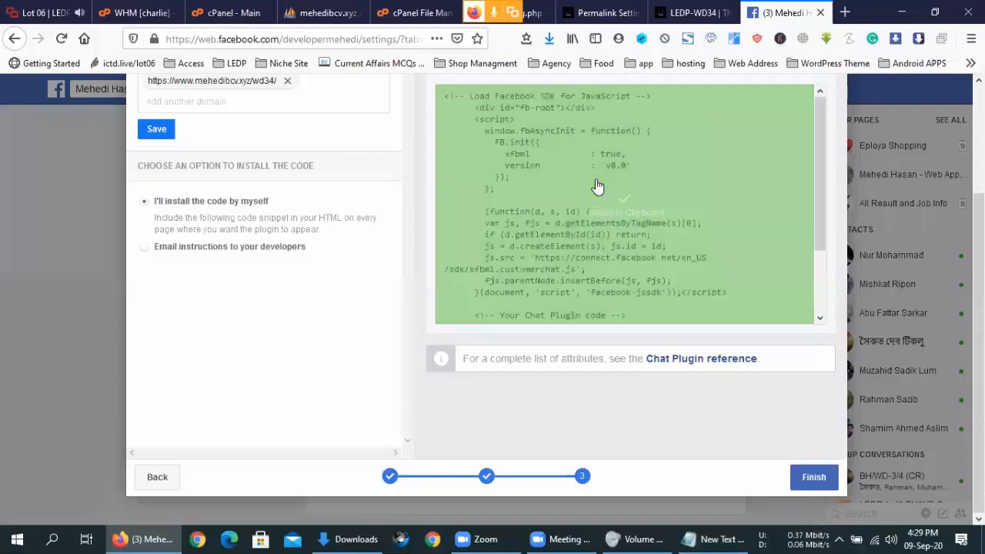
{"action": "scroll", "coordinate": [578, 248], "scroll_direction": "up", "scroll_amount": 2}
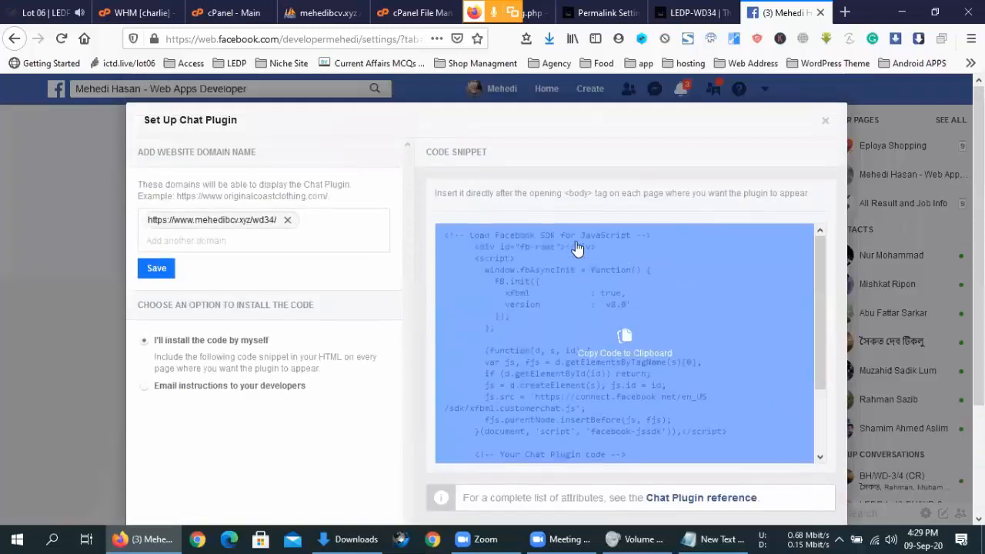
{"action": "left_click", "coordinate": [531, 12]}
Step: Return to the WordPress admin tab and open Plugins > Add New
{"action": "left_click", "coordinate": [608, 13]}
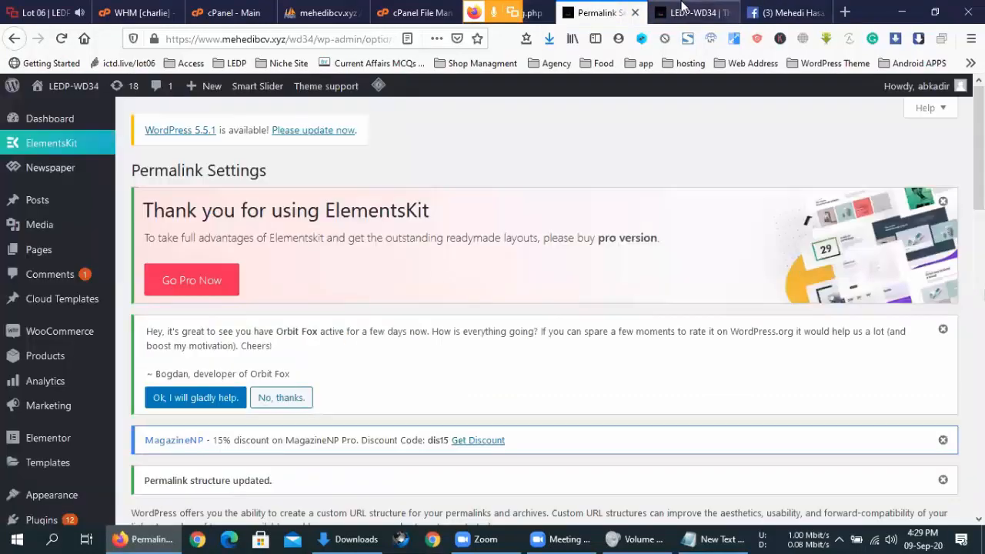
{"action": "left_click", "coordinate": [693, 12]}
{"action": "left_click", "coordinate": [603, 11]}
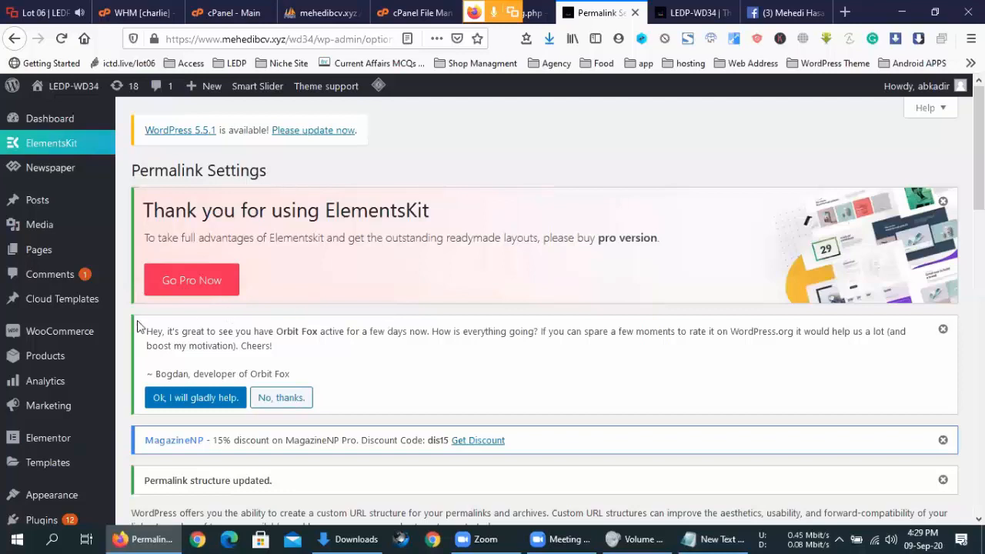
{"action": "scroll", "coordinate": [53, 371], "scroll_direction": "down", "scroll_amount": 3}
{"action": "mouse_move", "coordinate": [48, 376]}
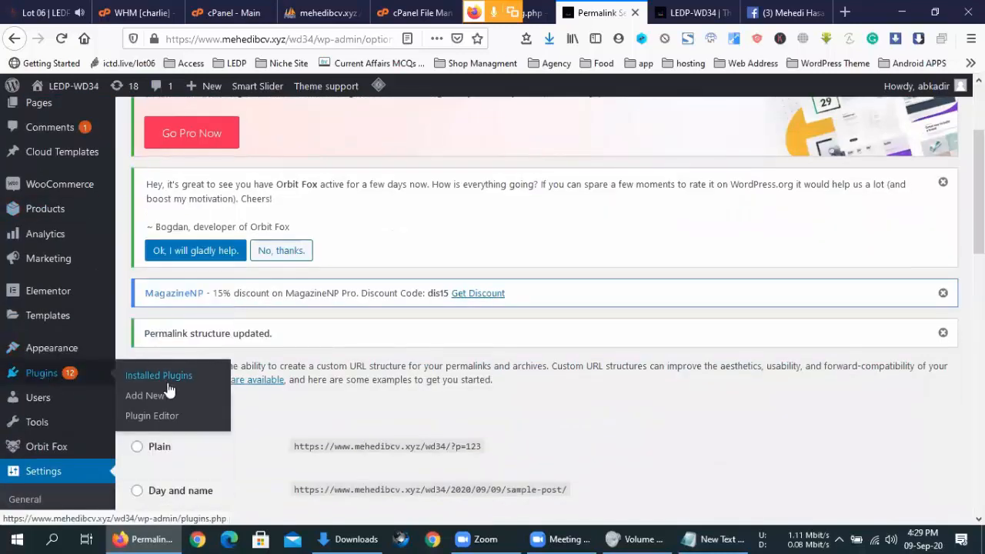
{"action": "left_click", "coordinate": [145, 397]}
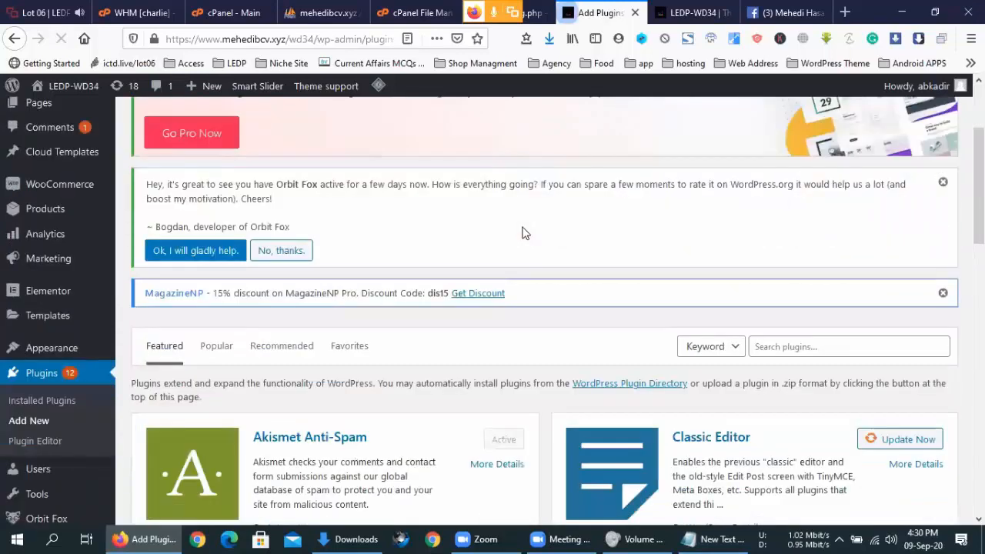
Step: Search the plugin directory for 'insert header and footer'
{"action": "left_click", "coordinate": [802, 346]}
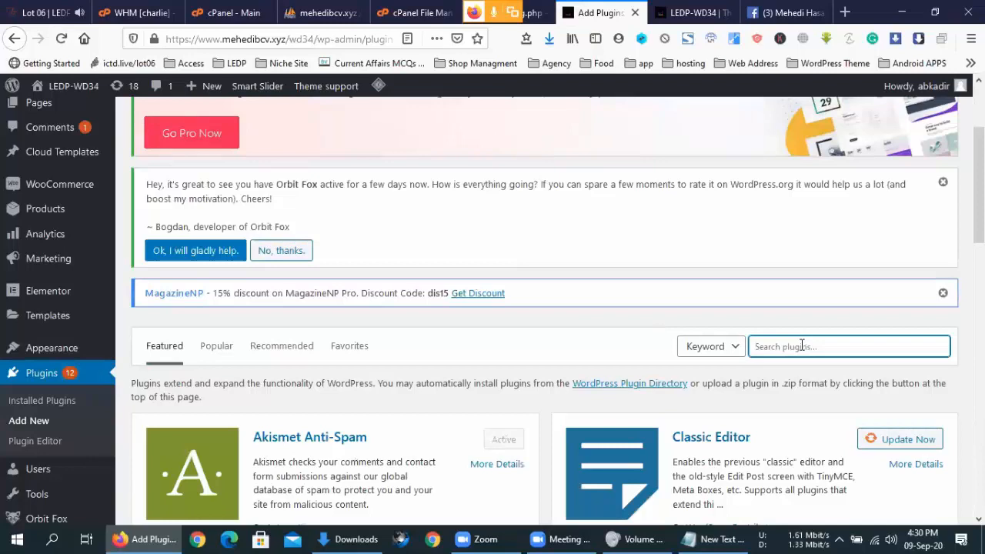
{"action": "type", "text": "হুড"}
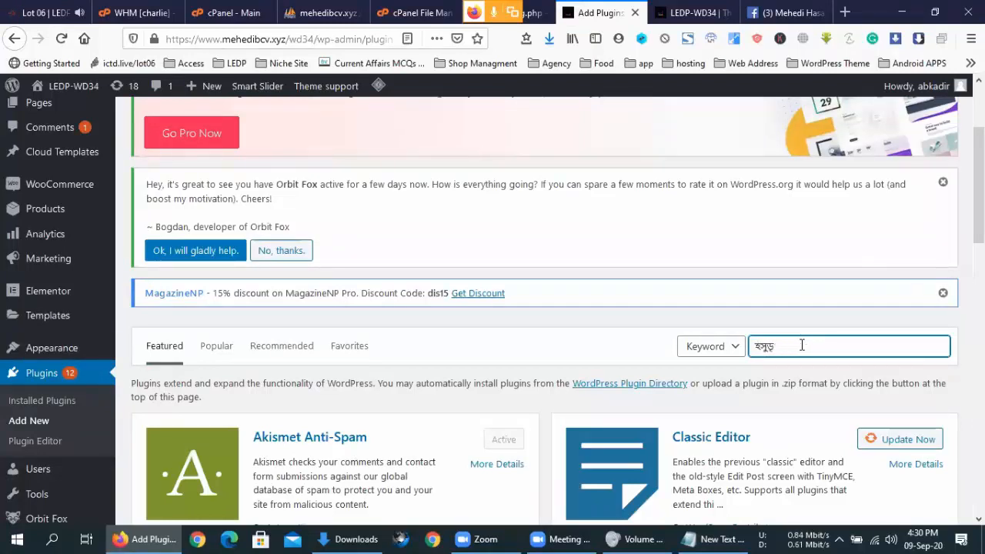
{"action": "key", "text": "BackSpace"}
{"action": "key", "text": "BackSpace"}
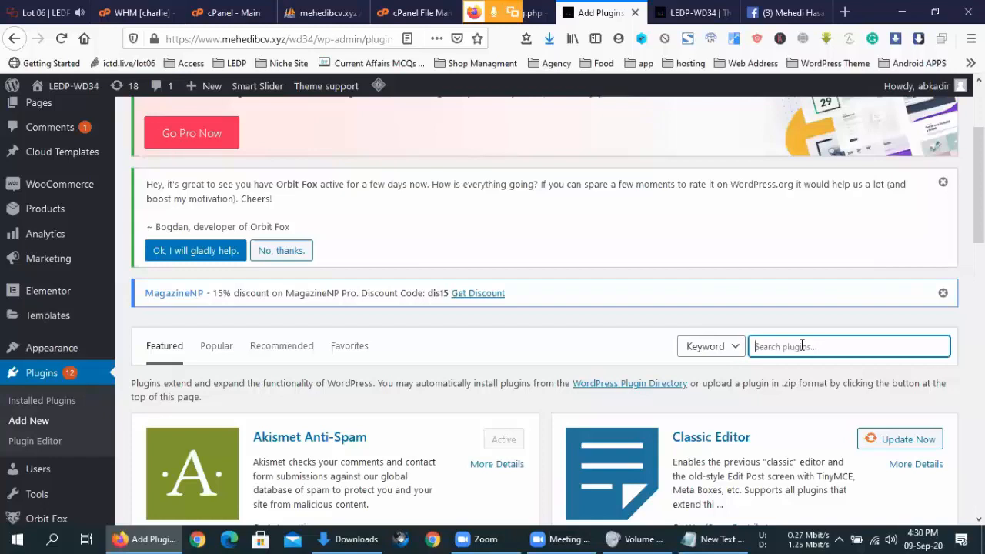
{"action": "type", "text": "insea"}
{"action": "key", "text": "BackSpace"}
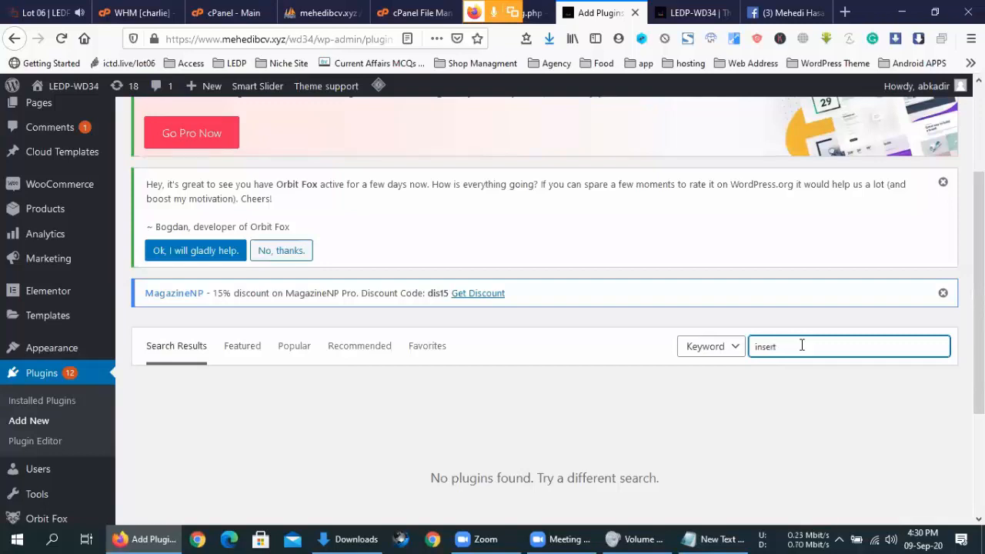
{"action": "type", "text": "nd footer"}
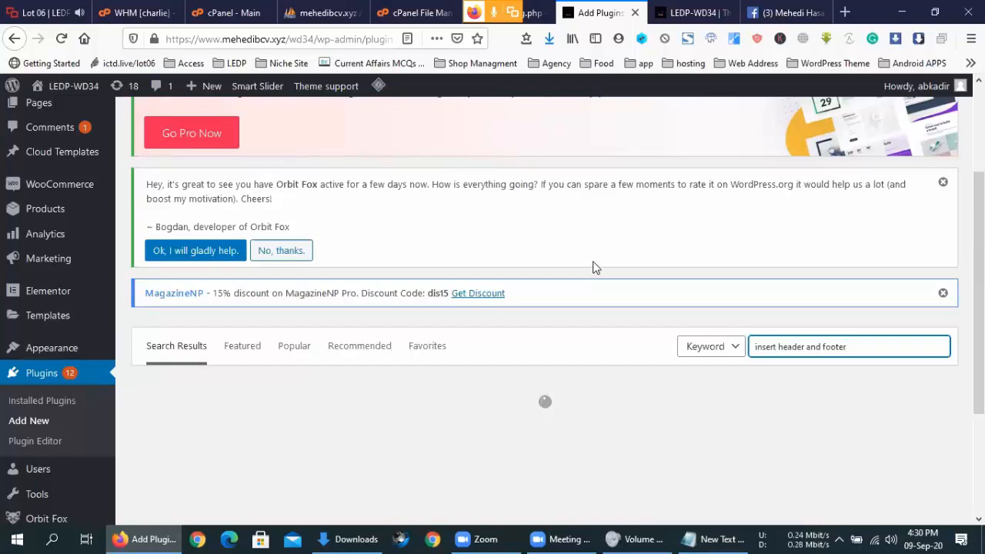
Step: Install the Insert Headers and Footers plugin from the results and activate it
{"action": "scroll", "coordinate": [594, 266], "scroll_direction": "down", "scroll_amount": 2}
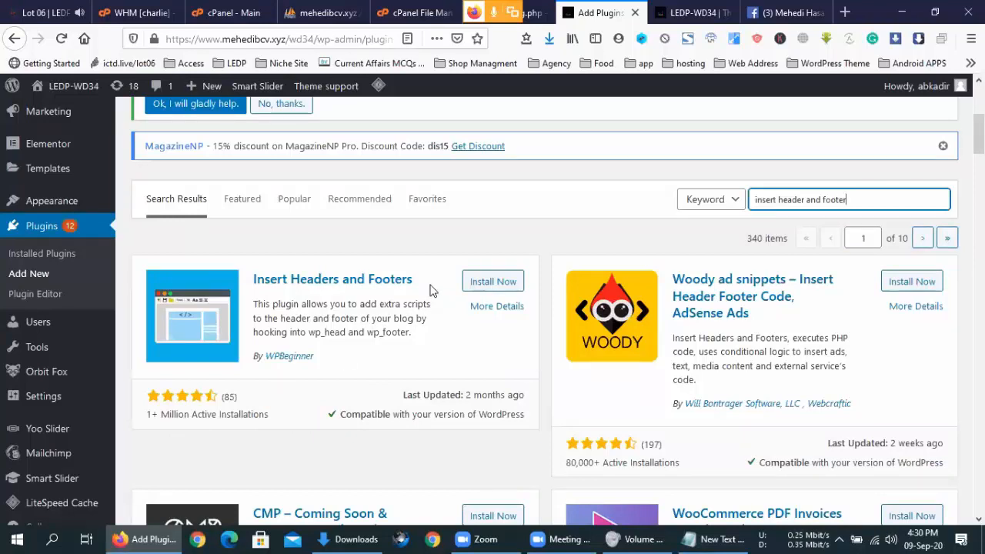
{"action": "left_click", "coordinate": [490, 285]}
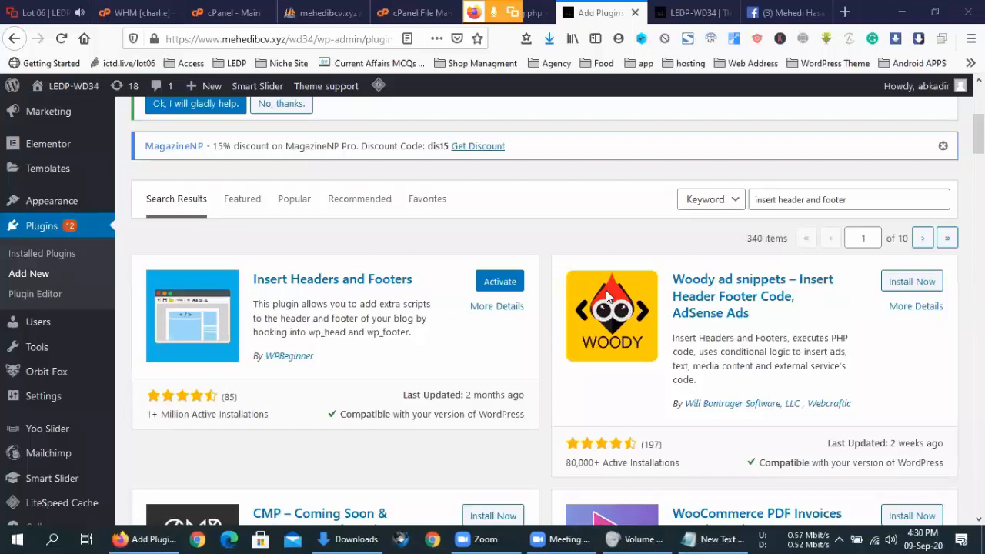
{"action": "left_click", "coordinate": [501, 282]}
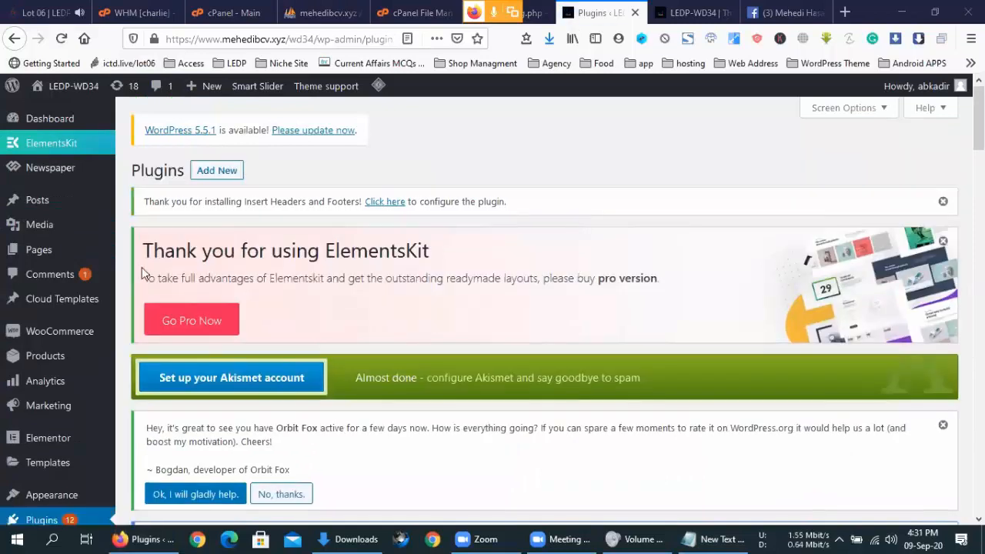
{"action": "scroll", "coordinate": [141, 267], "scroll_direction": "down", "scroll_amount": 10}
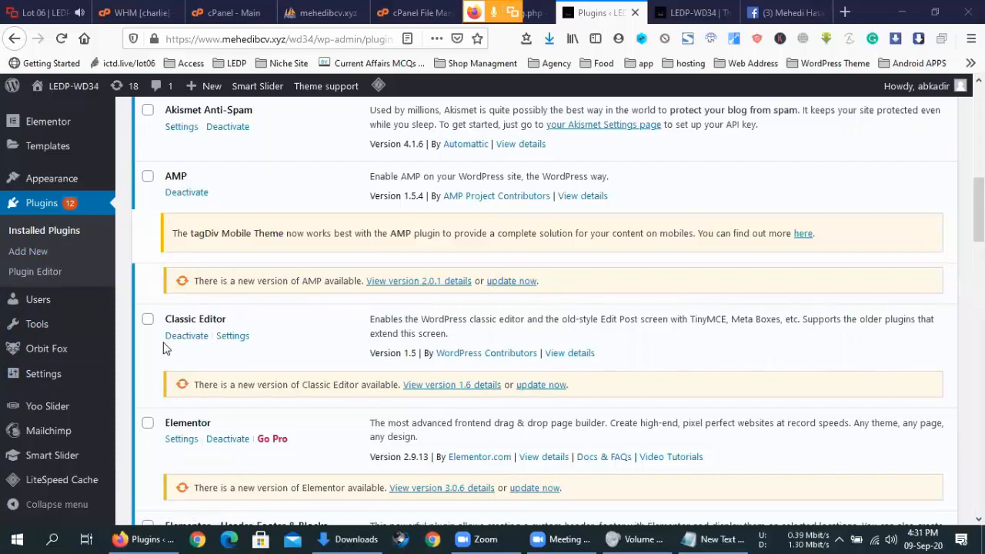
{"action": "mouse_move", "coordinate": [47, 327]}
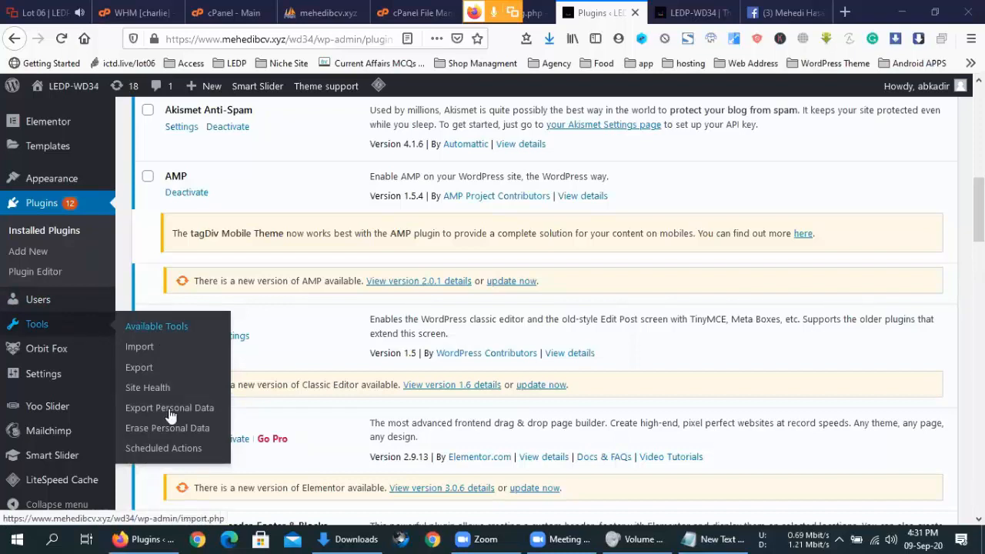
Step: Open the Settings > Insert Headers and Footers page
{"action": "mouse_move", "coordinate": [47, 373]}
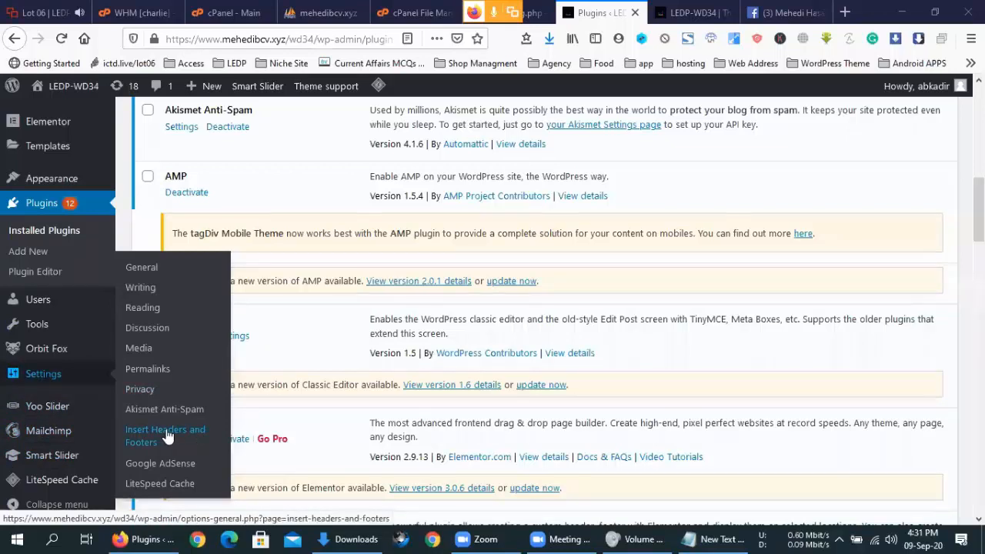
{"action": "left_click", "coordinate": [168, 435]}
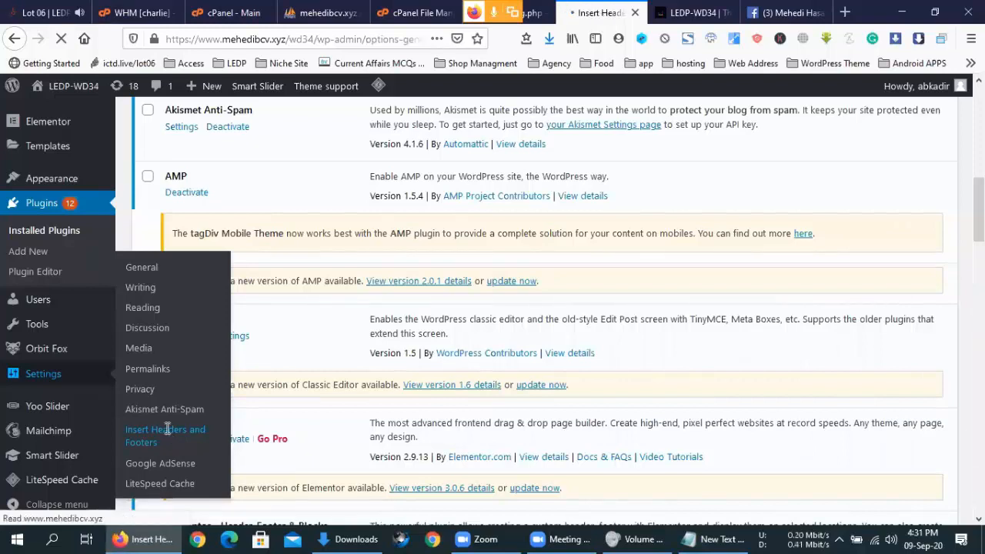
{"action": "scroll", "coordinate": [468, 275], "scroll_direction": "down", "scroll_amount": 5}
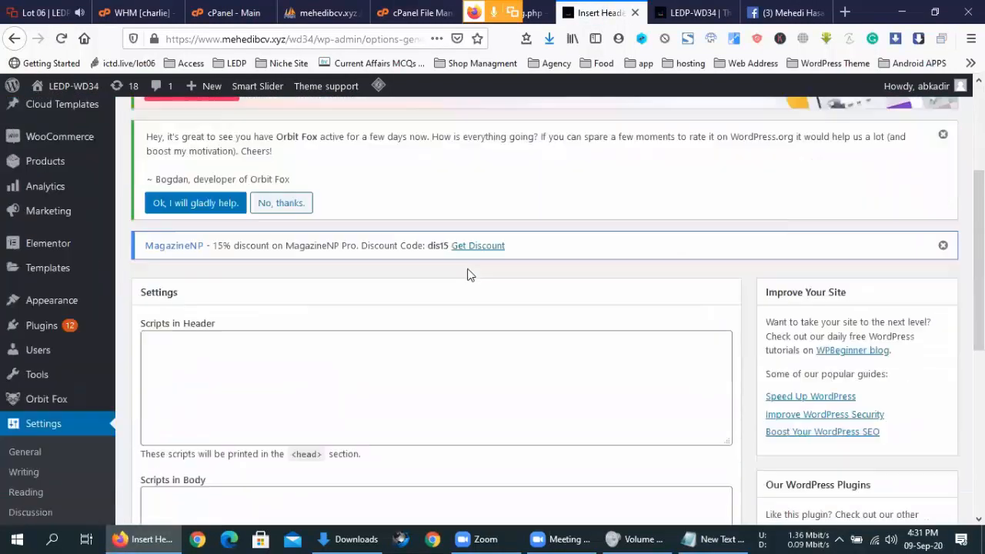
{"action": "scroll", "coordinate": [208, 351], "scroll_direction": "down", "scroll_amount": 5}
{"action": "scroll", "coordinate": [213, 345], "scroll_direction": "up", "scroll_amount": 3}
Step: Paste the re-copied Facebook chat code into Scripts in Header, save, and view the site
{"action": "left_click", "coordinate": [844, 13]}
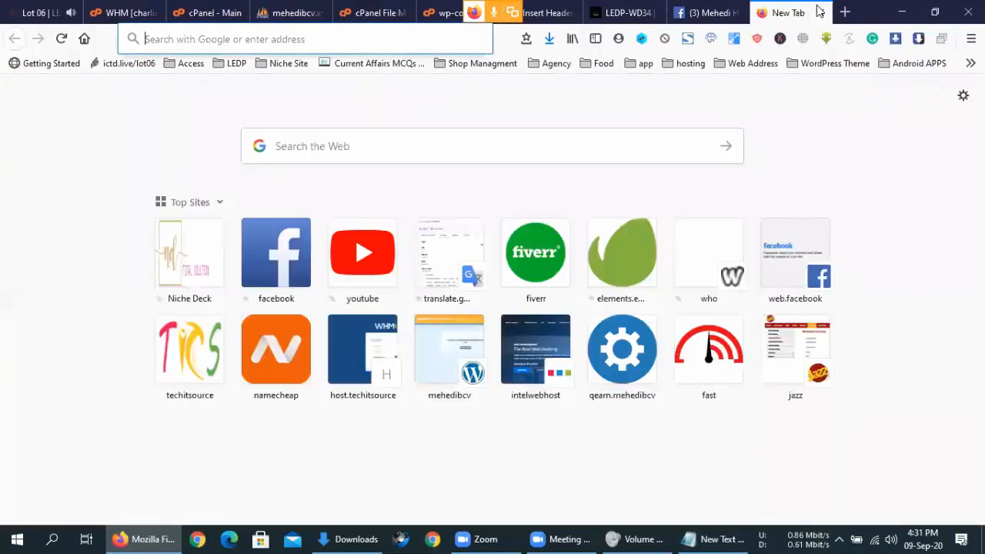
{"action": "left_click", "coordinate": [821, 13]}
{"action": "left_click", "coordinate": [765, 11]}
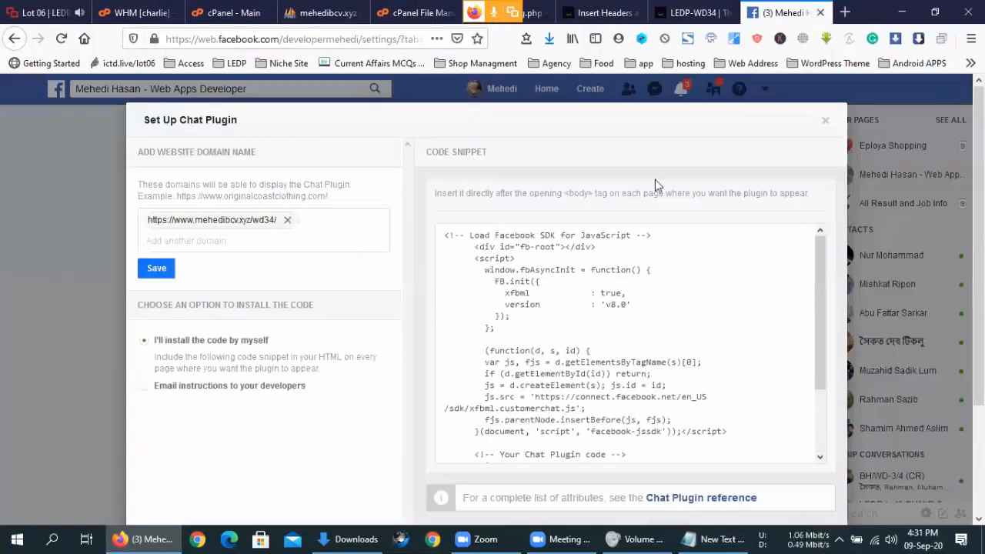
{"action": "left_click", "coordinate": [577, 312]}
{"action": "left_click", "coordinate": [616, 11]}
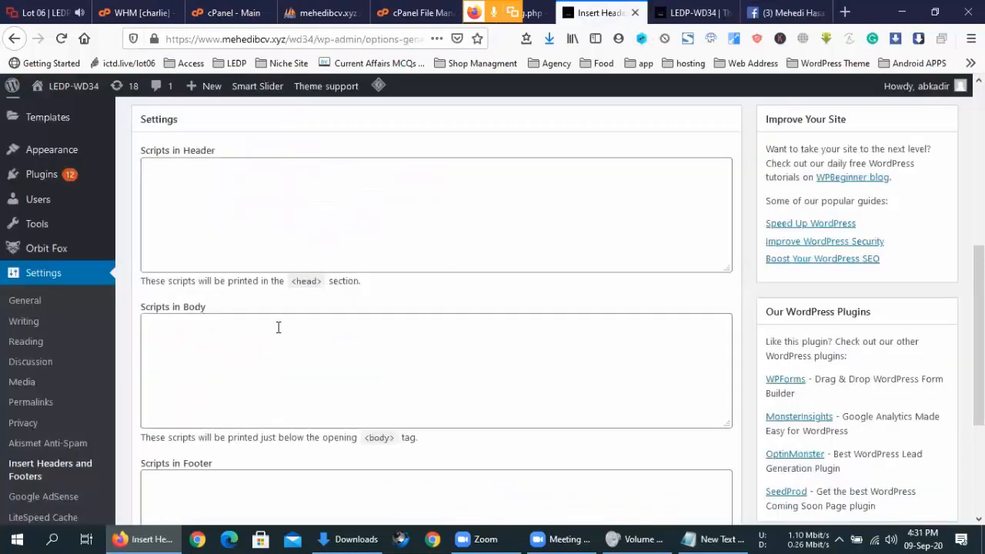
{"action": "left_click", "coordinate": [287, 189]}
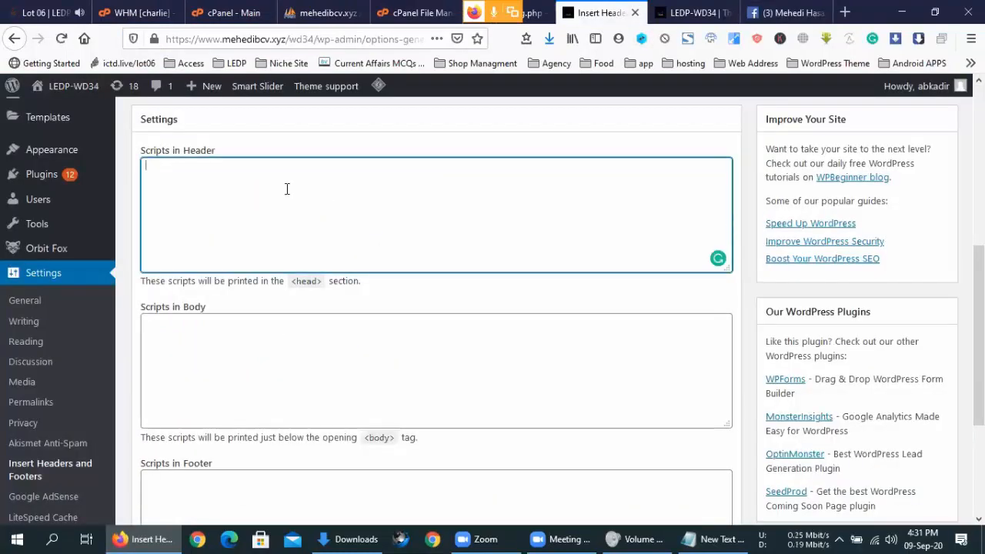
{"action": "key", "text": "ctrl+v"}
{"action": "scroll", "coordinate": [398, 218], "scroll_direction": "up", "scroll_amount": 5}
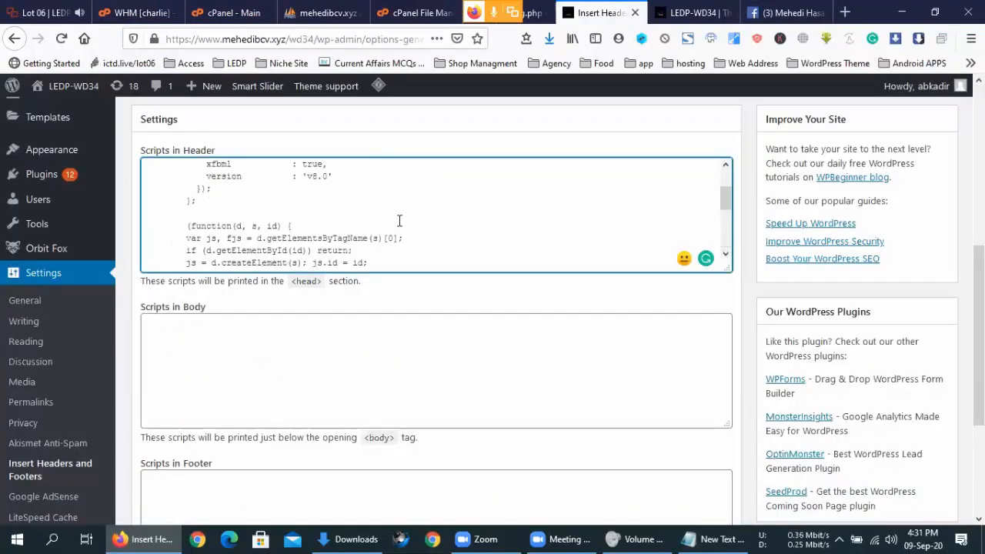
{"action": "scroll", "coordinate": [436, 298], "scroll_direction": "down", "scroll_amount": 3}
{"action": "left_click", "coordinate": [158, 428]}
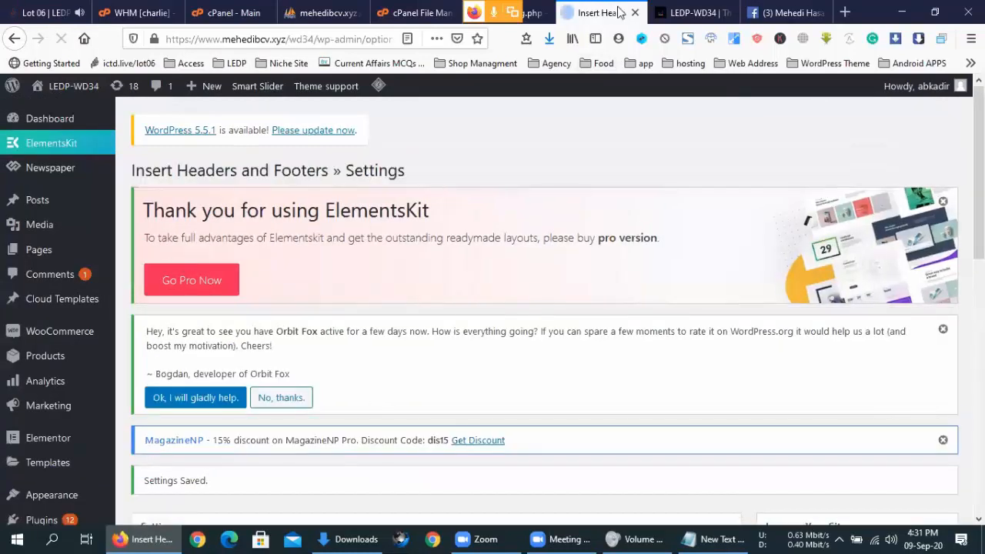
{"action": "left_click", "coordinate": [689, 13]}
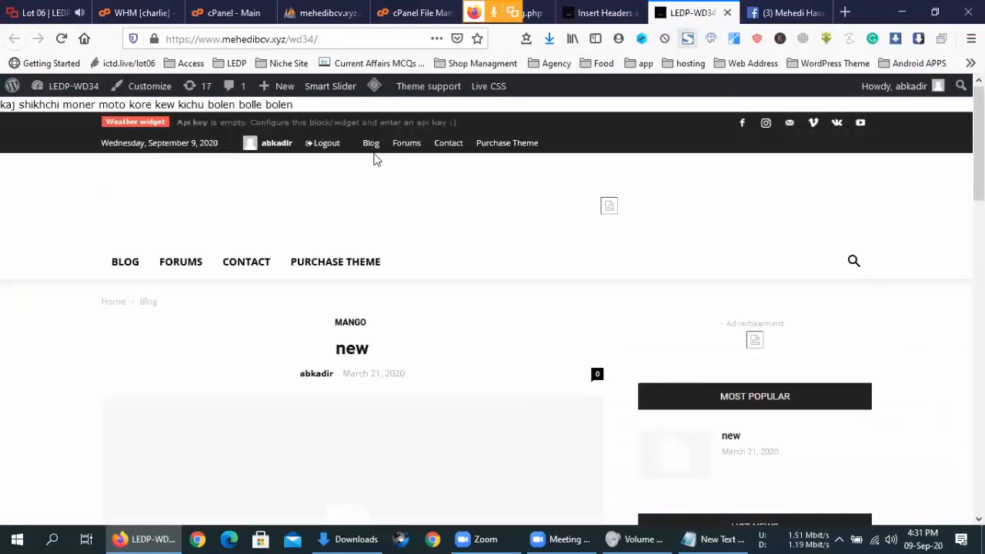
Step: Finish the chat plugin setup in Facebook
{"action": "left_click", "coordinate": [792, 12]}
{"action": "scroll", "coordinate": [443, 400], "scroll_direction": "down", "scroll_amount": 1}
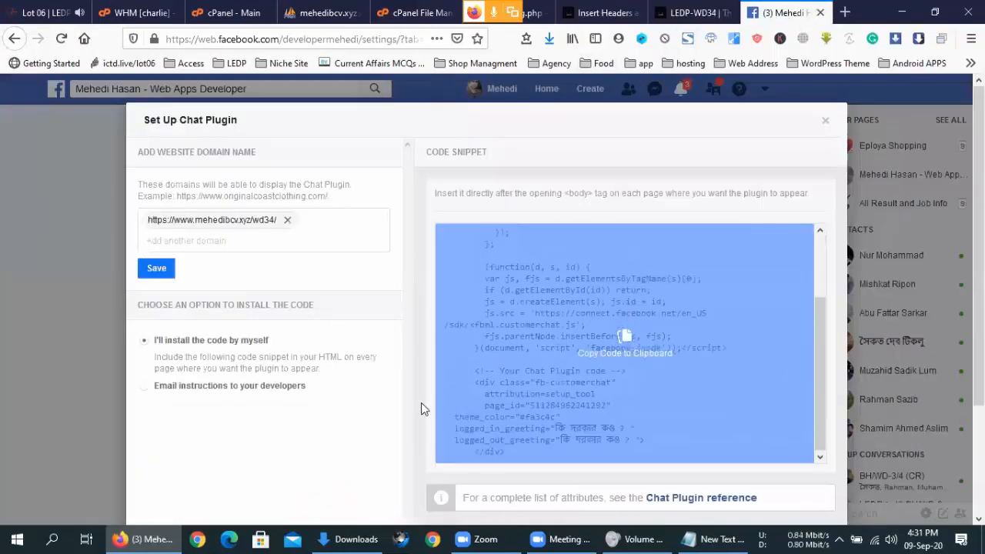
{"action": "scroll", "coordinate": [383, 402], "scroll_direction": "down", "scroll_amount": 3}
{"action": "left_click", "coordinate": [814, 477]}
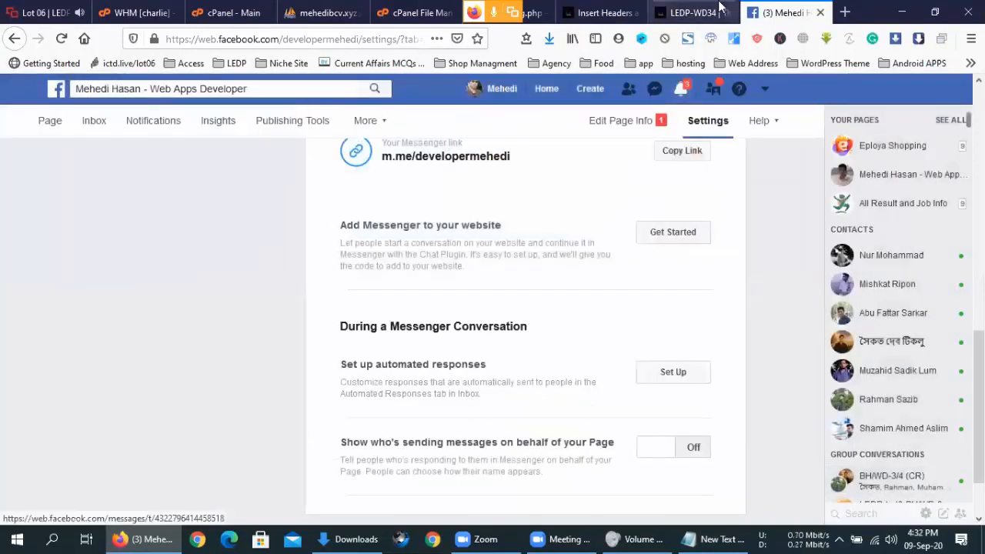
{"action": "left_click", "coordinate": [693, 12]}
{"action": "left_click", "coordinate": [61, 39]}
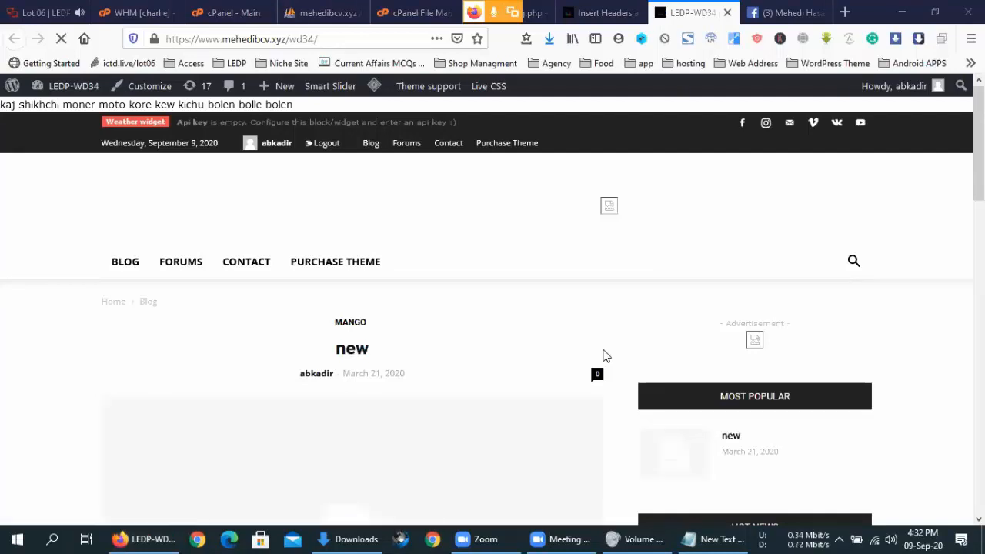
{"action": "left_click", "coordinate": [31, 13]}
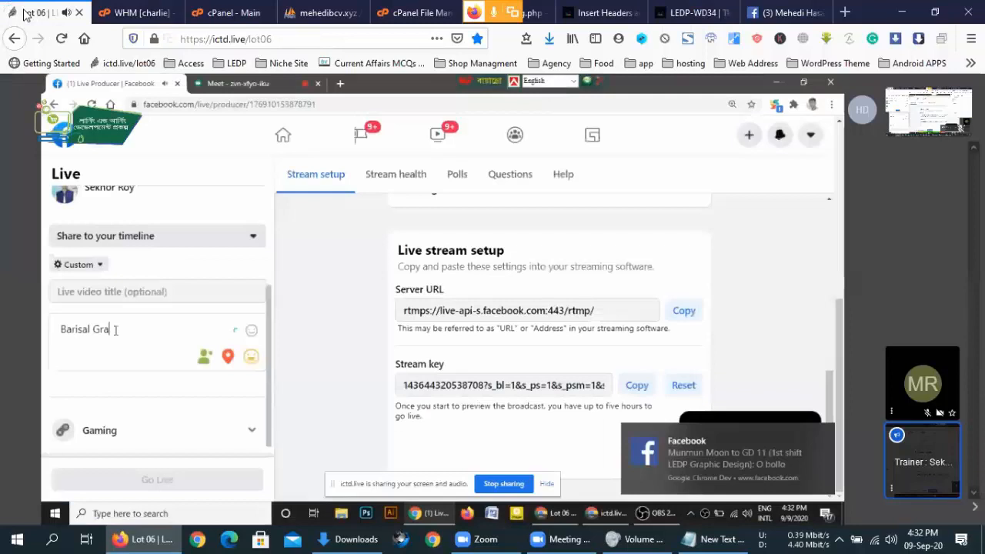
{"action": "left_click", "coordinate": [676, 8]}
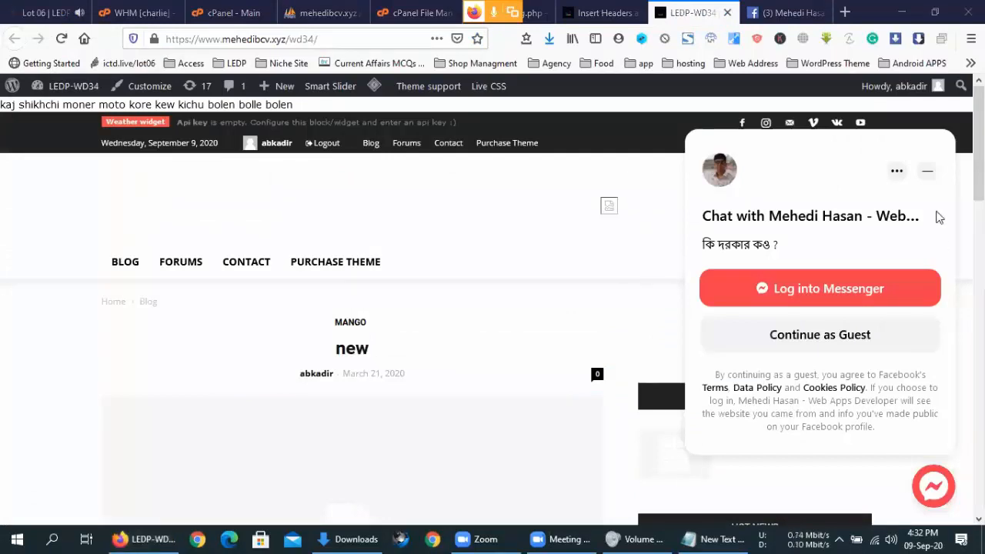
{"action": "left_click", "coordinate": [931, 487]}
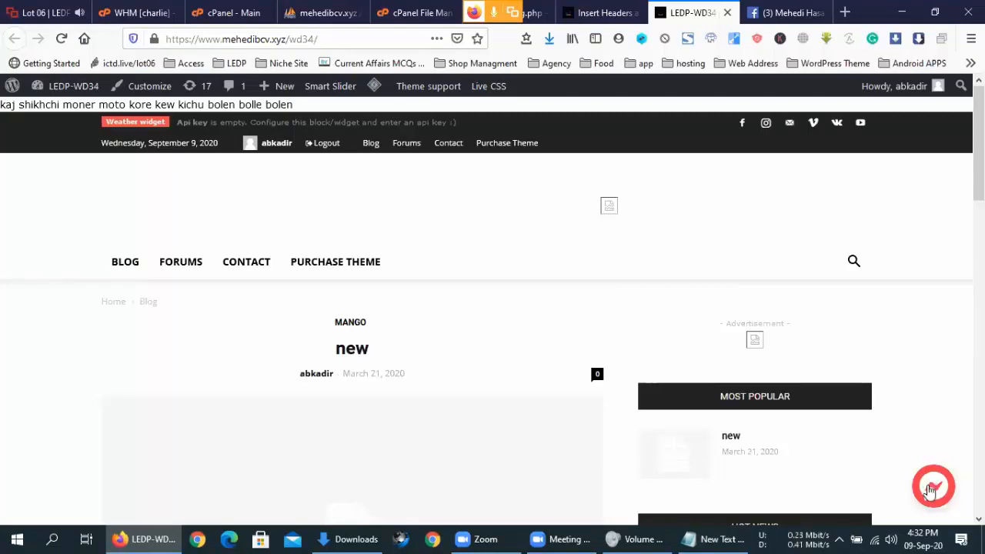
{"action": "left_click", "coordinate": [929, 493]}
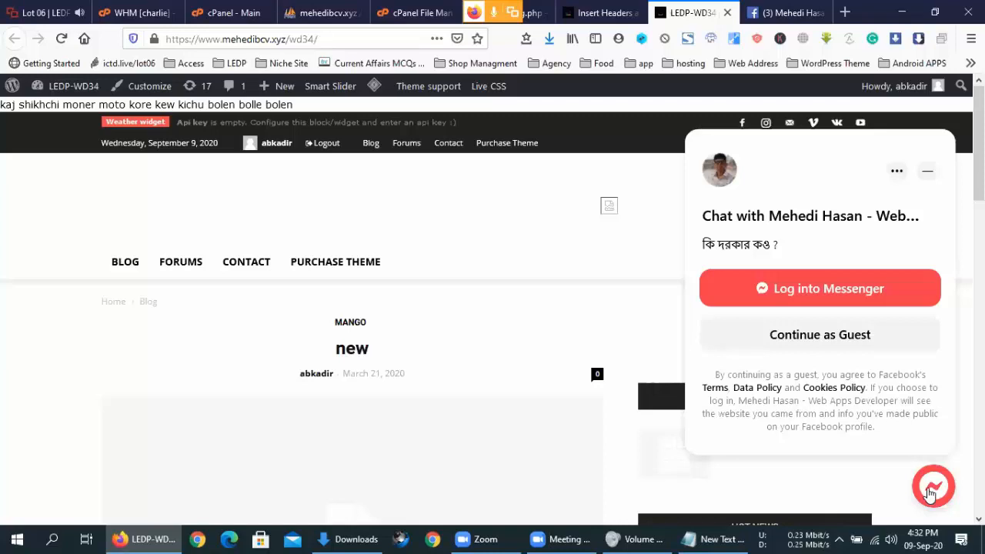
Step: Drop Mozilla Firefox's volume to 0 in Volume Mixer and return to Facebook's Page Messaging settings
{"action": "left_click", "coordinate": [889, 533]}
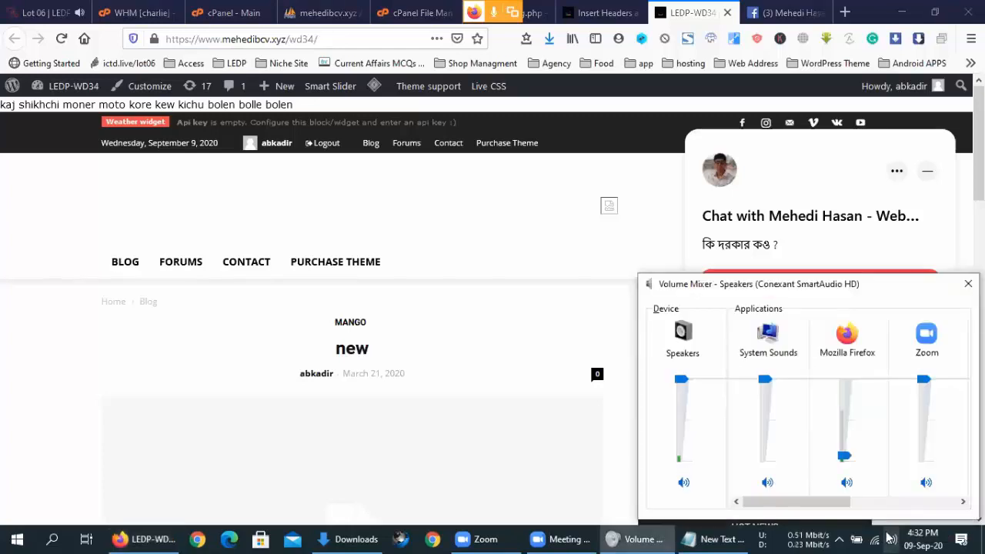
{"action": "left_click", "coordinate": [581, 285]}
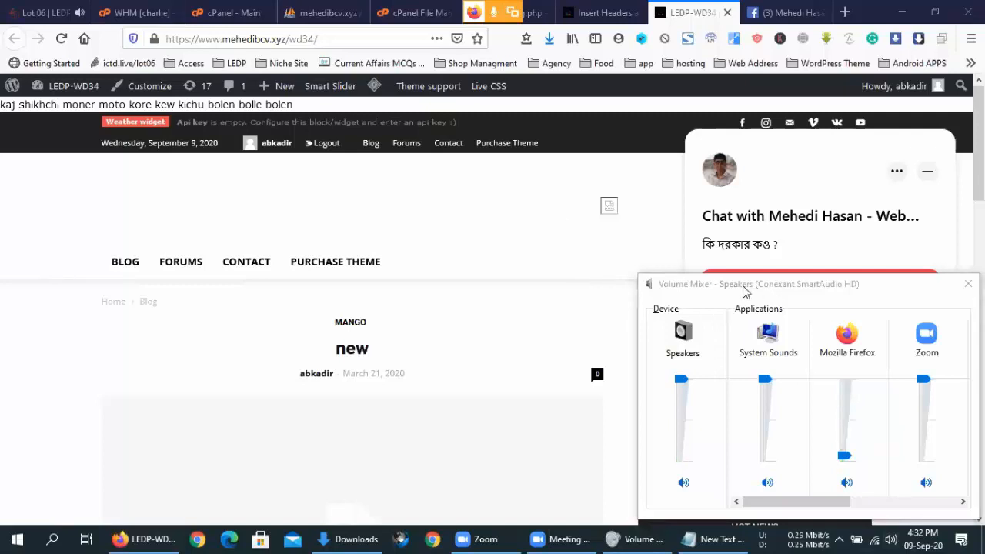
{"action": "left_click", "coordinate": [846, 457]}
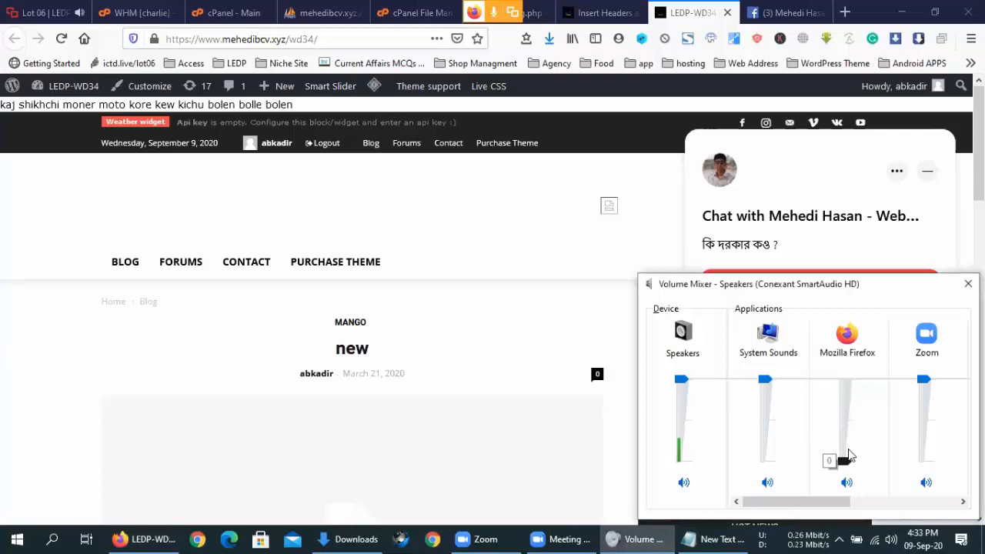
{"action": "left_click", "coordinate": [815, 230]}
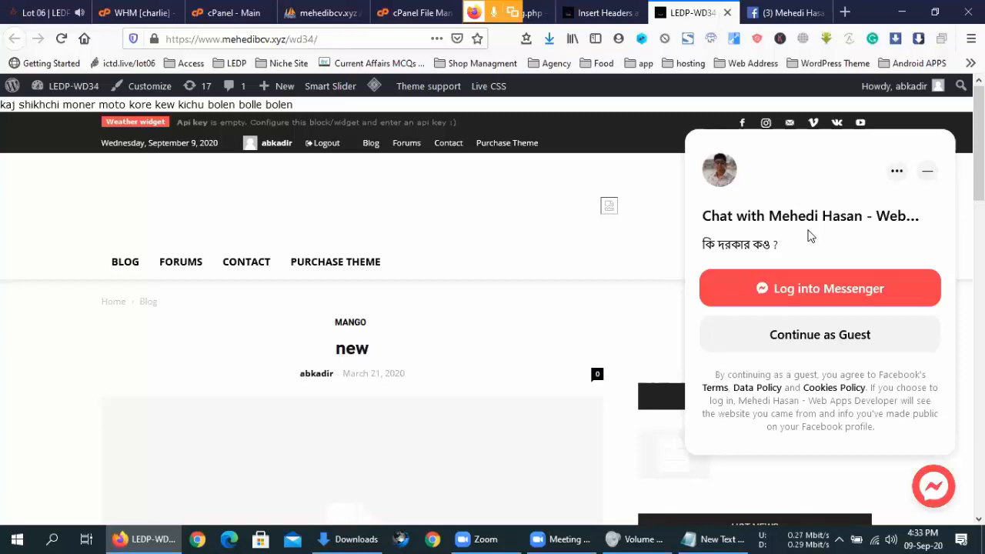
{"action": "left_click", "coordinate": [785, 13]}
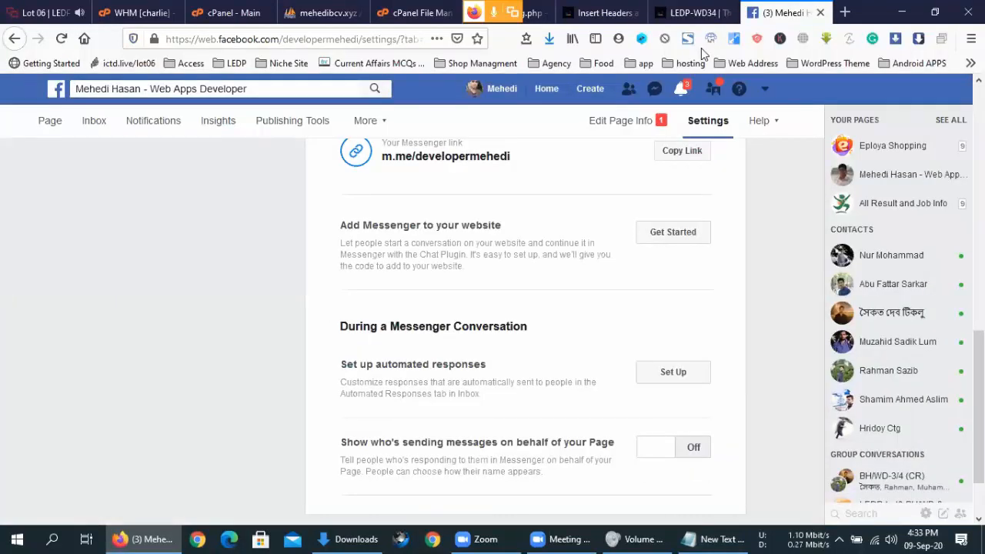
Step: Continue as a guest in the site's Messenger chat and send the message 'heloo lo bhe'
{"action": "left_click", "coordinate": [699, 14]}
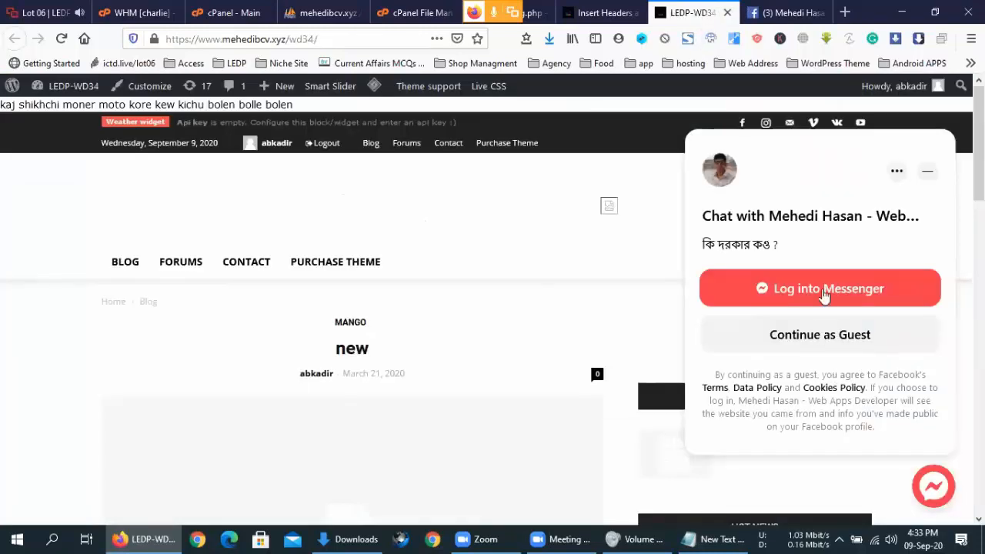
{"action": "left_click", "coordinate": [798, 341]}
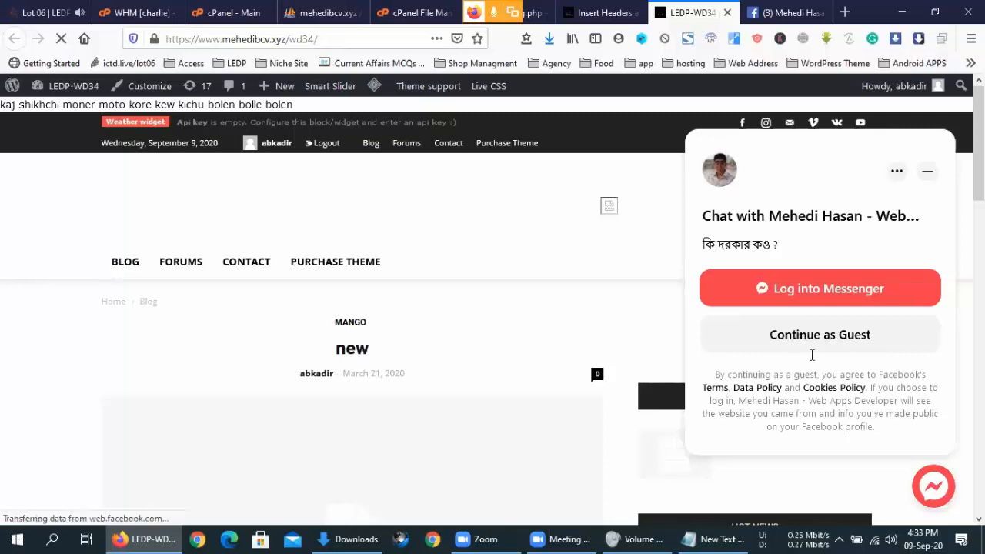
{"action": "left_click", "coordinate": [916, 489]}
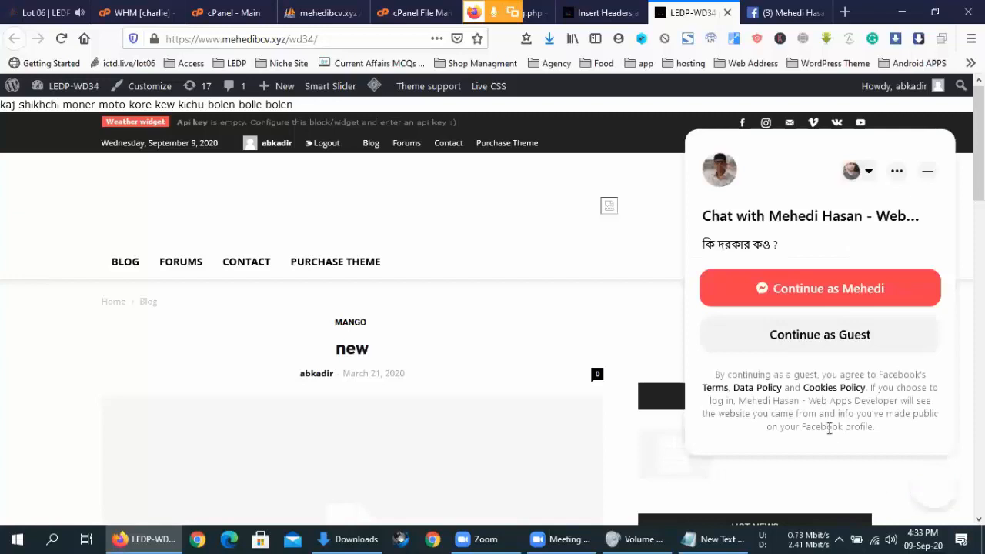
{"action": "left_click", "coordinate": [815, 346]}
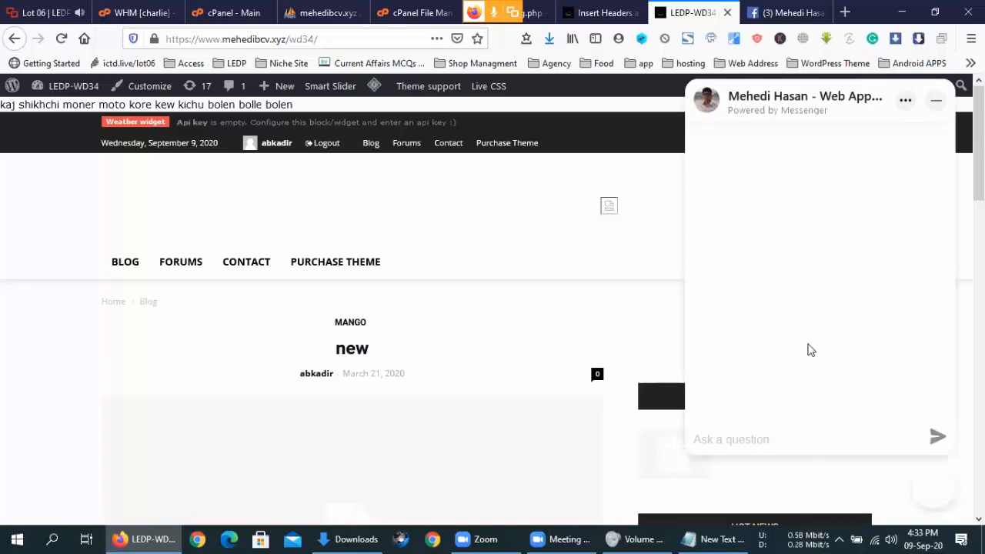
{"action": "left_click", "coordinate": [755, 439]}
{"action": "type", "text": "heloo "}
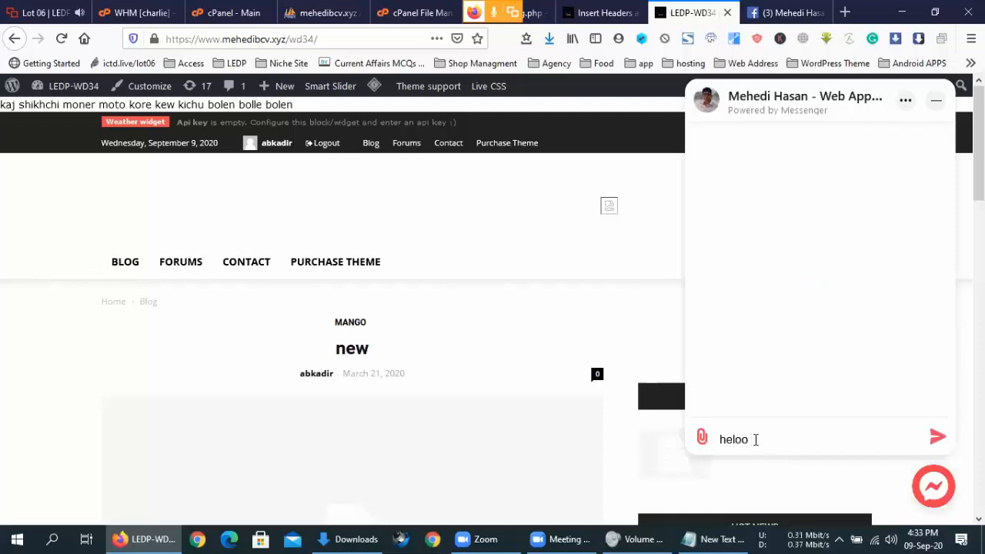
{"action": "key", "text": "BackSpace"}
{"action": "key", "text": "BackSpace"}
{"action": "key", "text": "BackSpace"}
{"action": "type", "text": "lo bhe"}
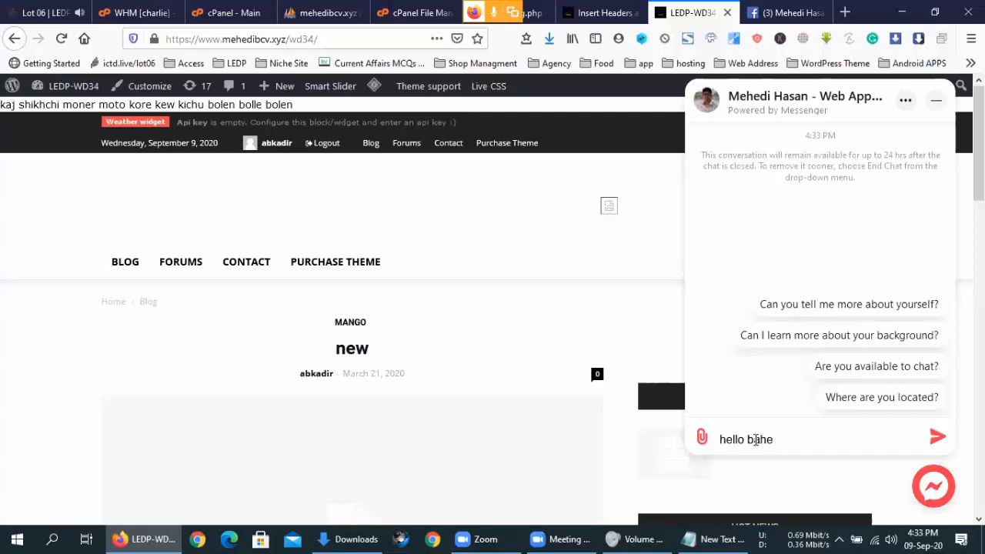
{"action": "key", "text": "Return"}
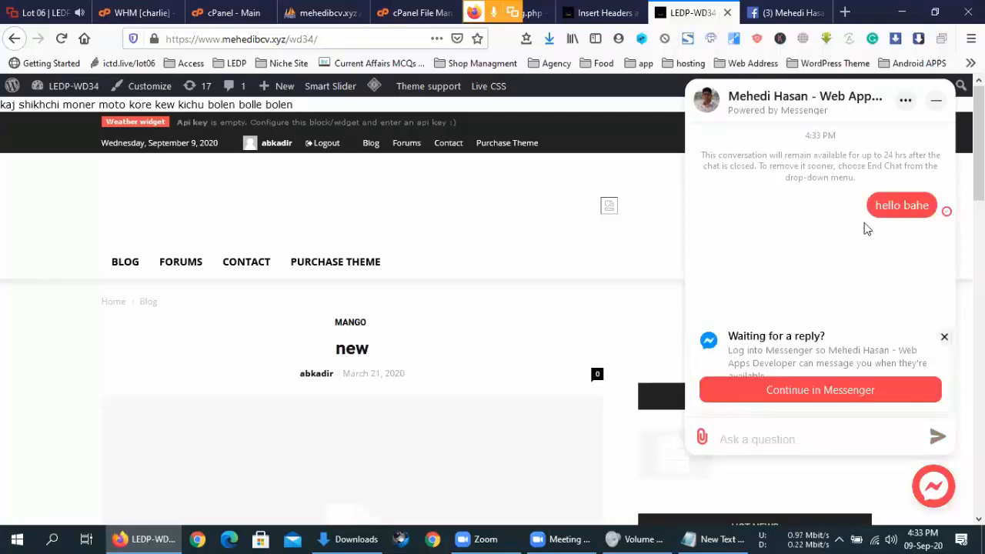
{"action": "left_click", "coordinate": [790, 9]}
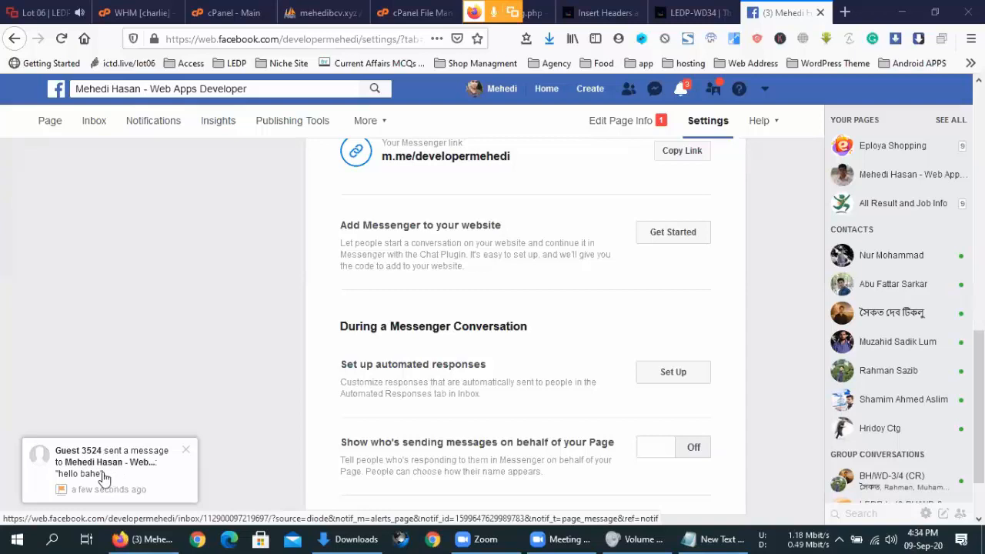
Step: Open the Facebook Page Inbox and select the guest's received 'hello bahe' message
{"action": "scroll", "coordinate": [224, 442], "scroll_direction": "up", "scroll_amount": 8}
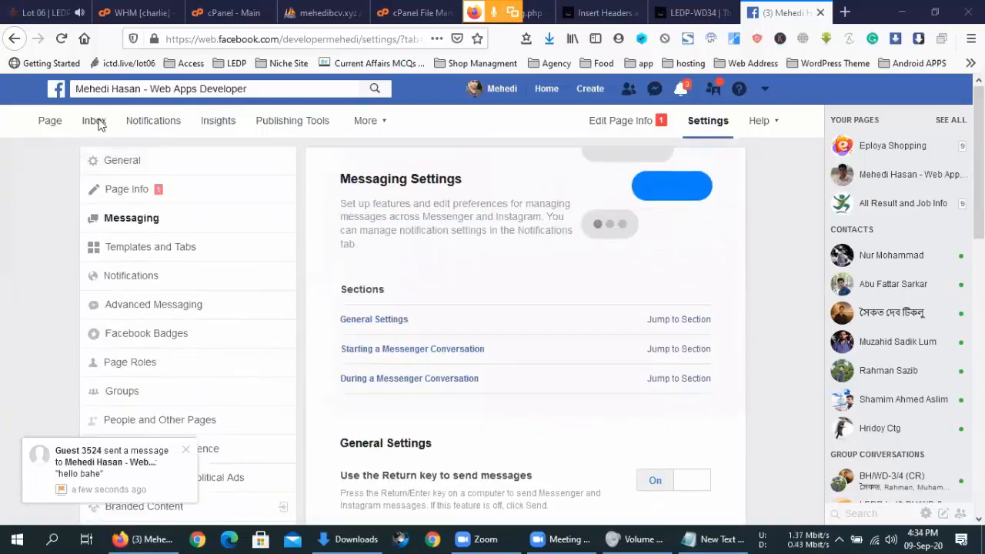
{"action": "left_click", "coordinate": [95, 122]}
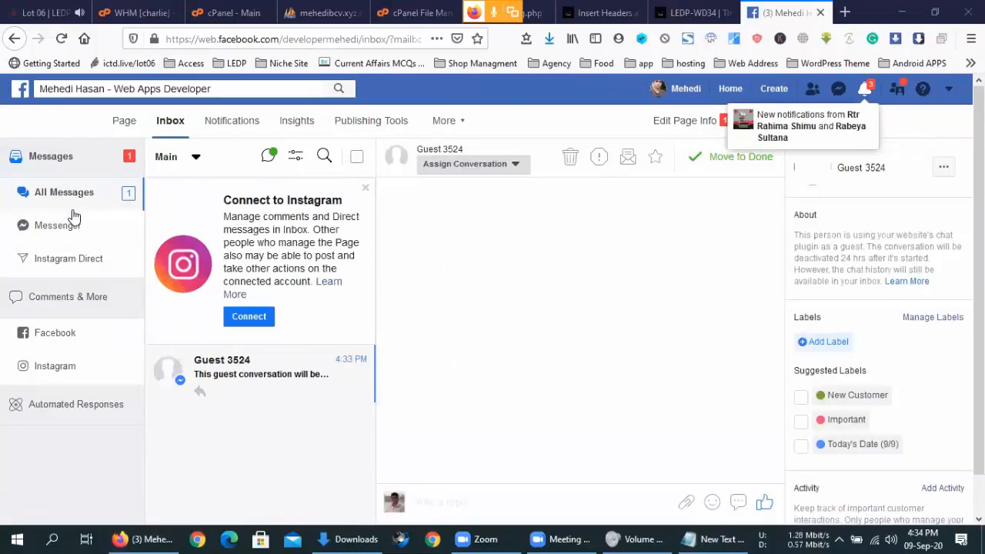
{"action": "triple_click", "coordinate": [453, 246]}
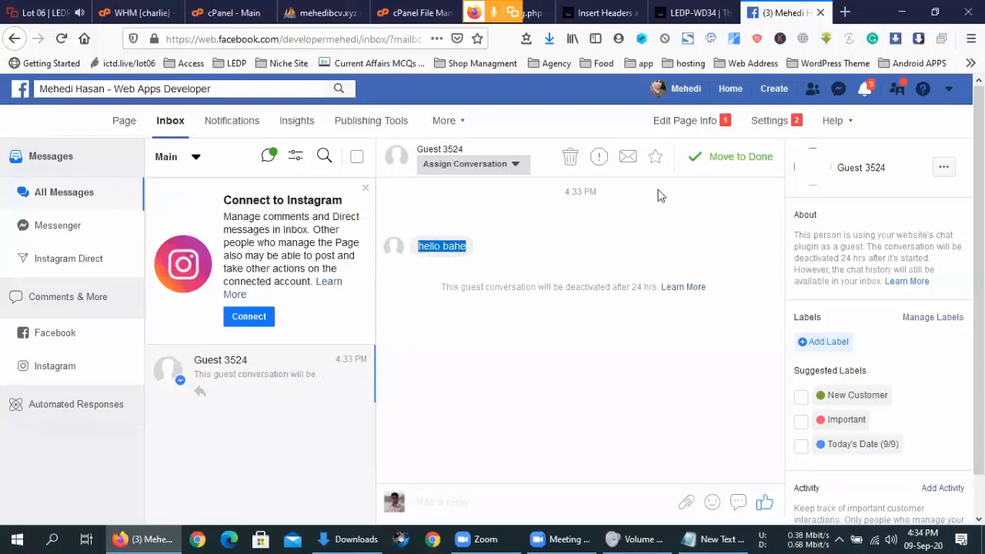
{"action": "scroll", "coordinate": [521, 451], "scroll_direction": "down", "scroll_amount": 1}
{"action": "left_click", "coordinate": [520, 453]}
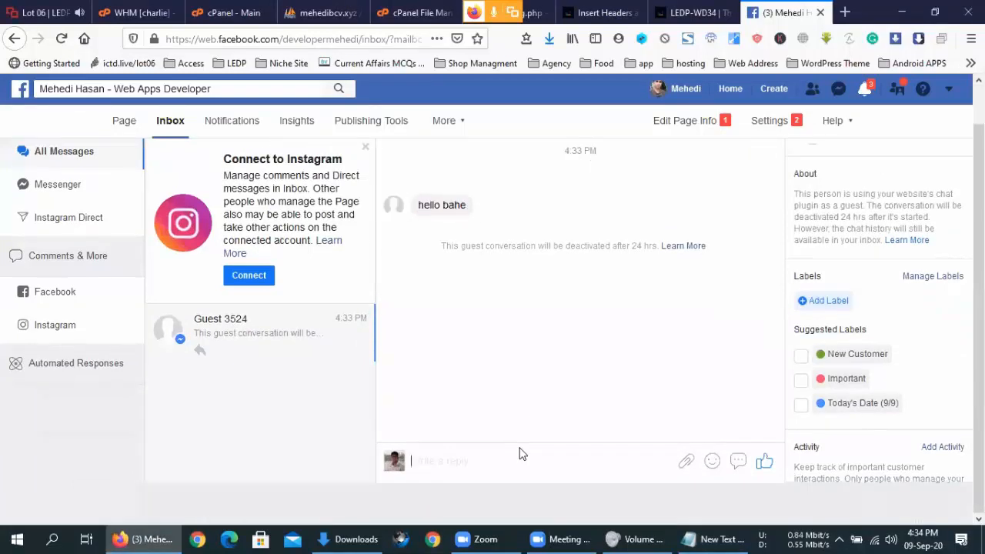
{"action": "left_click", "coordinate": [875, 539]}
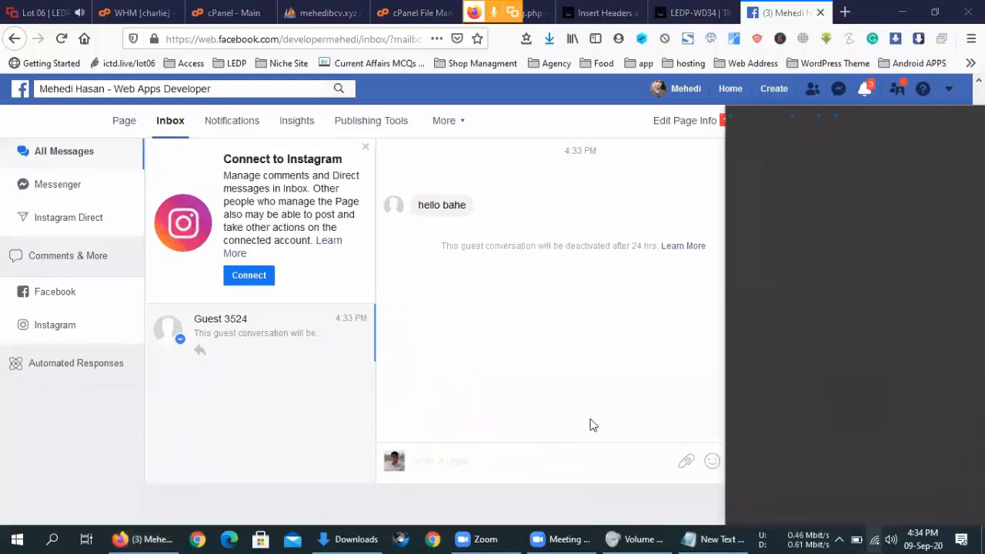
{"action": "left_click", "coordinate": [463, 455]}
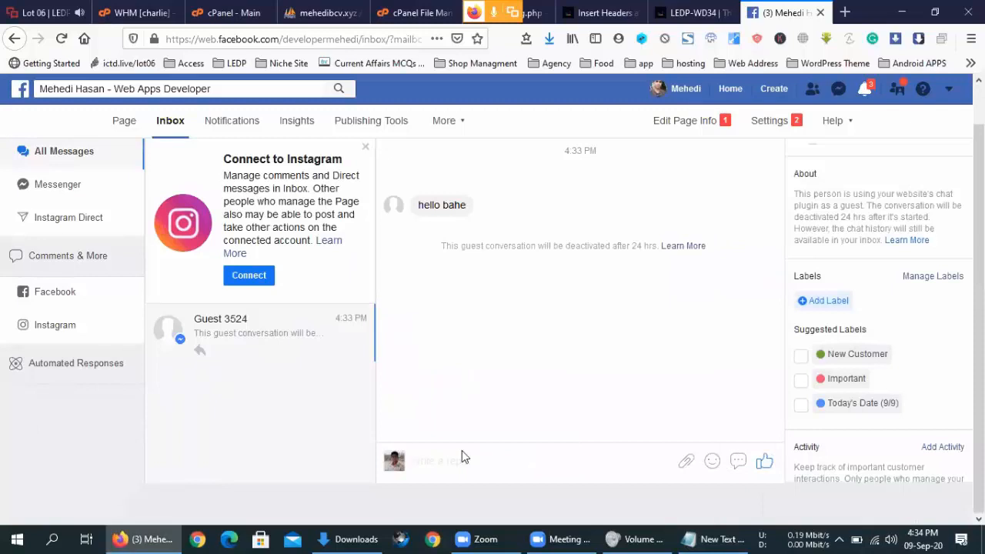
{"action": "type", "text": "ki ho"}
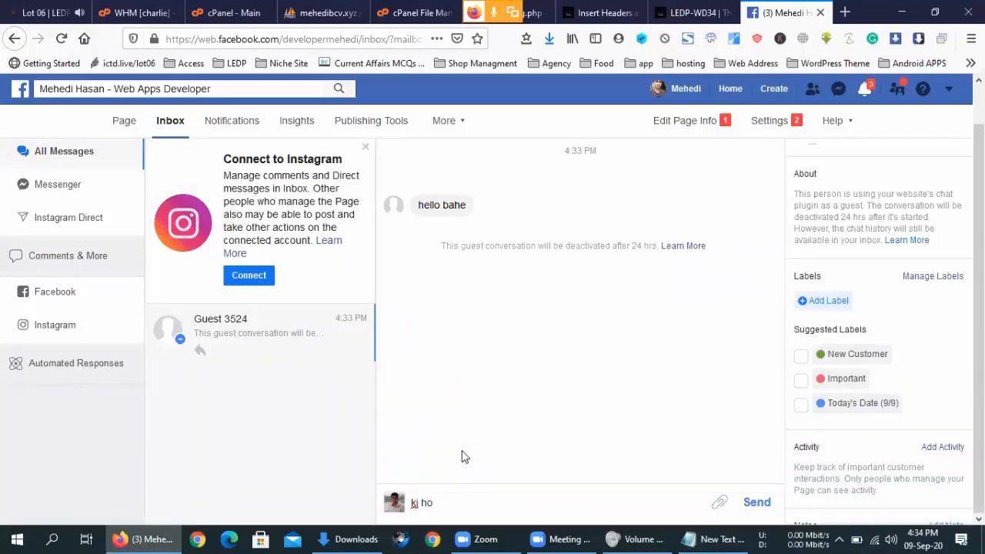
{"action": "type", "text": "se kow"}
{"action": "left_click", "coordinate": [755, 503]}
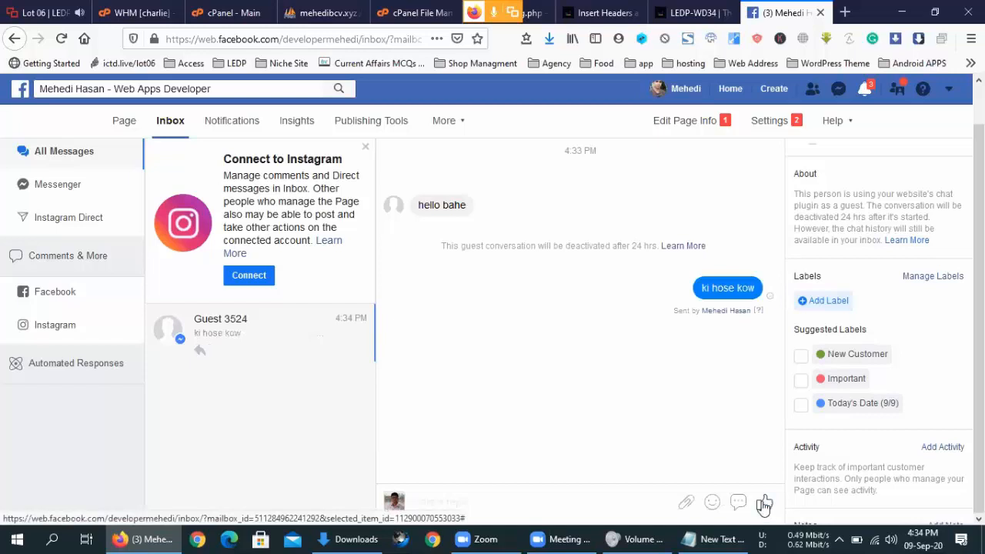
{"action": "left_click", "coordinate": [687, 12]}
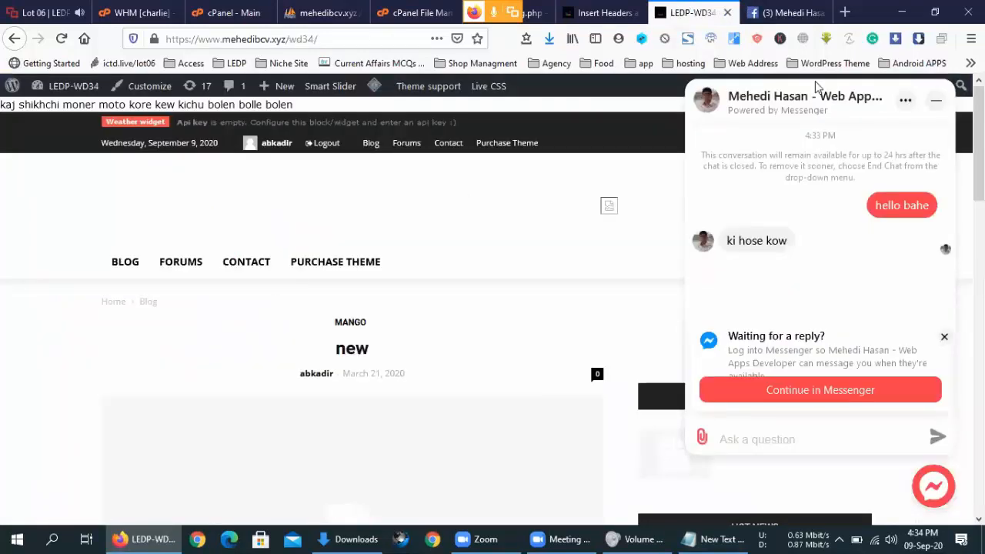
{"action": "triple_click", "coordinate": [780, 245]}
{"action": "left_click", "coordinate": [809, 278]}
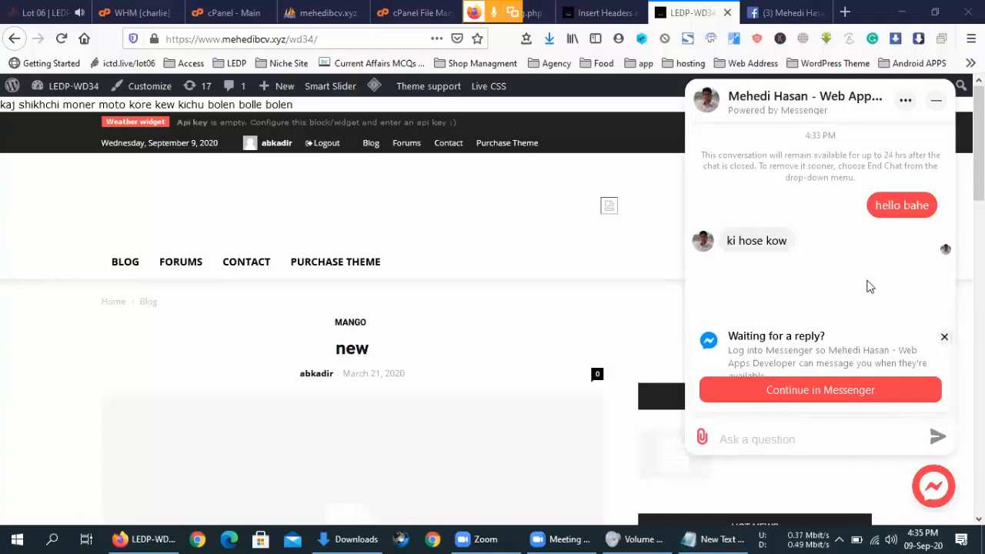
Step: Dismiss the 'Waiting for a reply?' prompt and select the 'ki hose kow' reply in the Messenger chat
{"action": "left_click", "coordinate": [945, 337]}
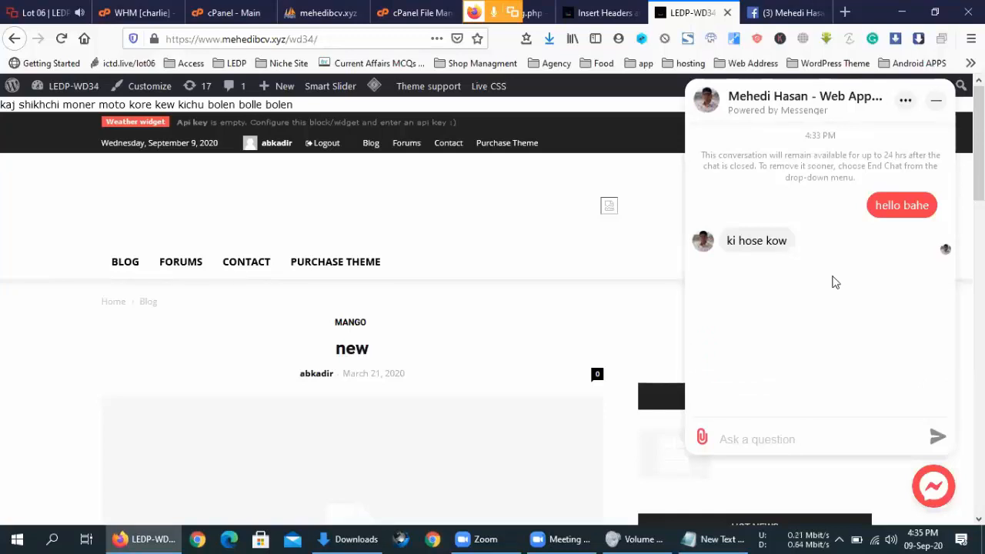
{"action": "triple_click", "coordinate": [788, 241]}
{"action": "left_click", "coordinate": [788, 241]}
{"action": "mouse_move", "coordinate": [727, 241]}
{"action": "left_mouse_down"}
{"action": "mouse_move", "coordinate": [789, 245]}
{"action": "mouse_move", "coordinate": [728, 253]}
{"action": "left_mouse_up"}
{"action": "left_click", "coordinate": [788, 246]}
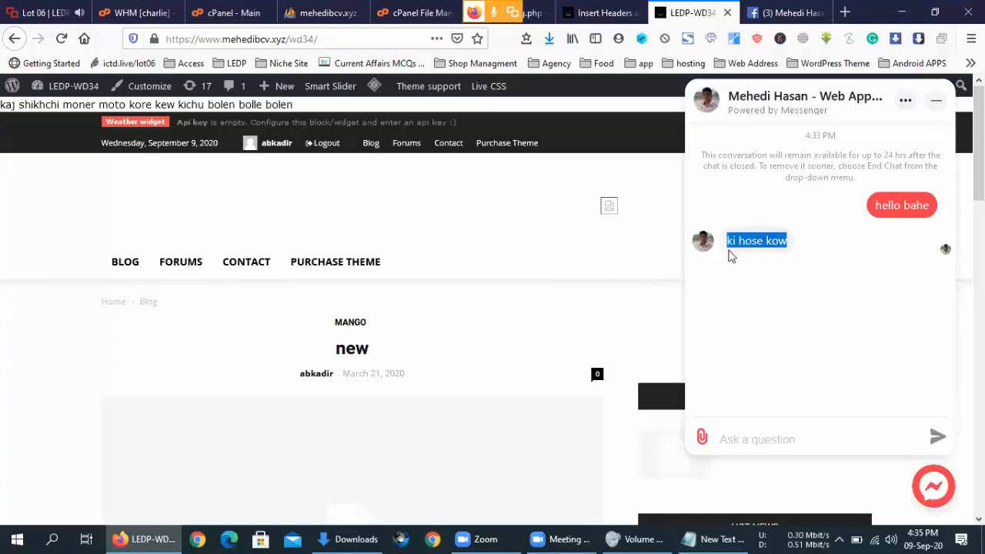
{"action": "left_click", "coordinate": [729, 246]}
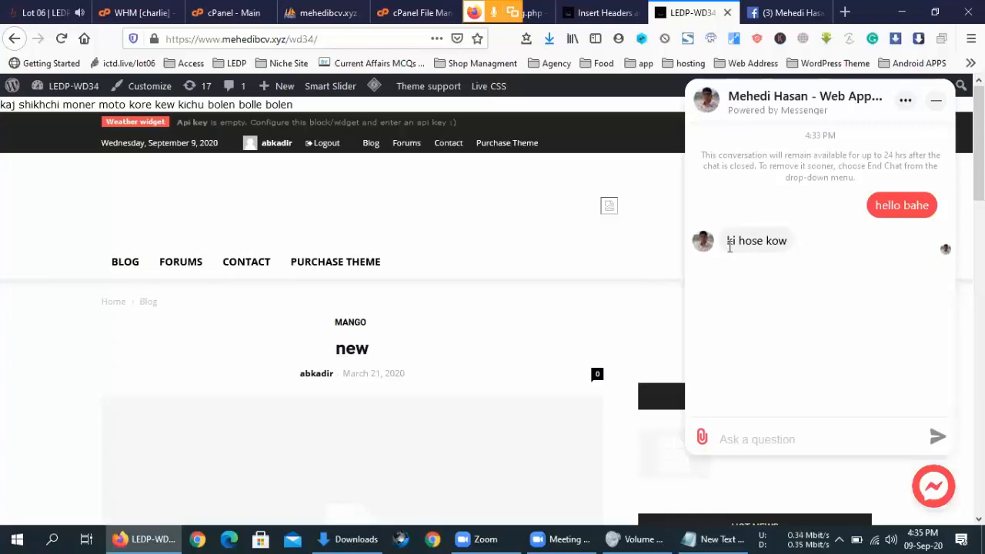
{"action": "left_click_drag", "start_coordinate": [730, 246], "coordinate": [789, 252]}
Step: Focus the chat's Ask a question box, then return to the Insert Headers and Footers settings
{"action": "left_click", "coordinate": [782, 316]}
{"action": "left_click", "coordinate": [780, 437]}
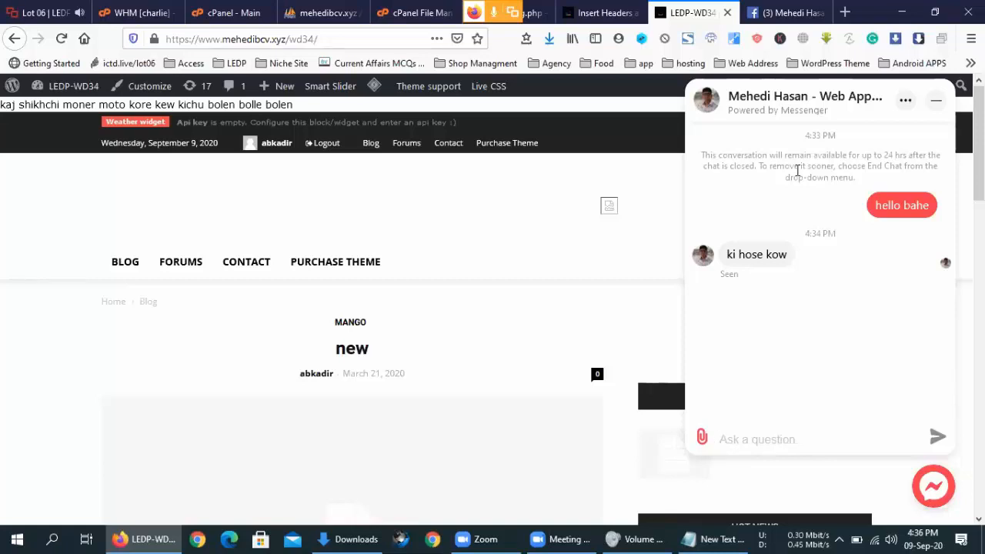
{"action": "left_click", "coordinate": [623, 10]}
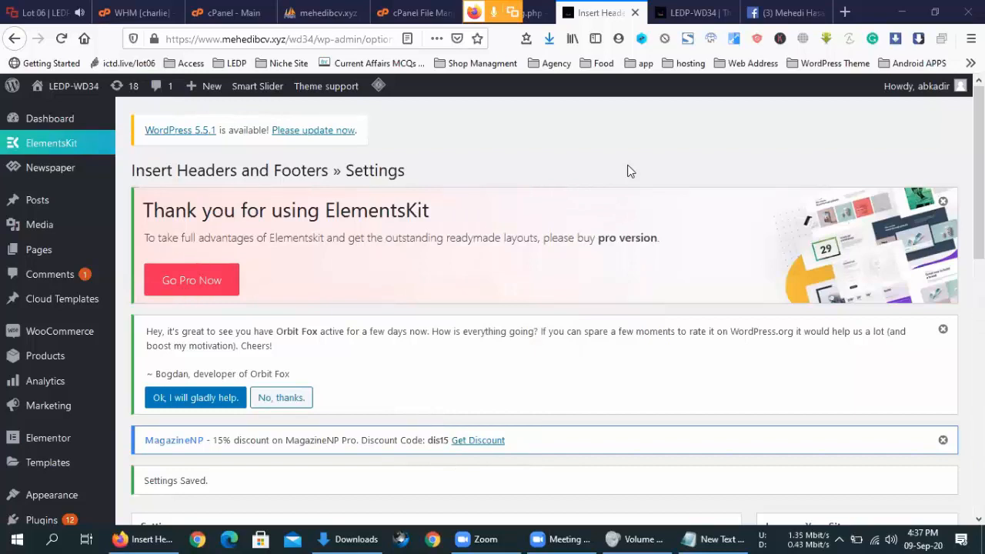
Step: Switch to the Lot 06 meeting showing the trainer's shared Google Docs email signature
{"action": "left_click", "coordinate": [11, 9]}
{"action": "left_click", "coordinate": [335, 258]}
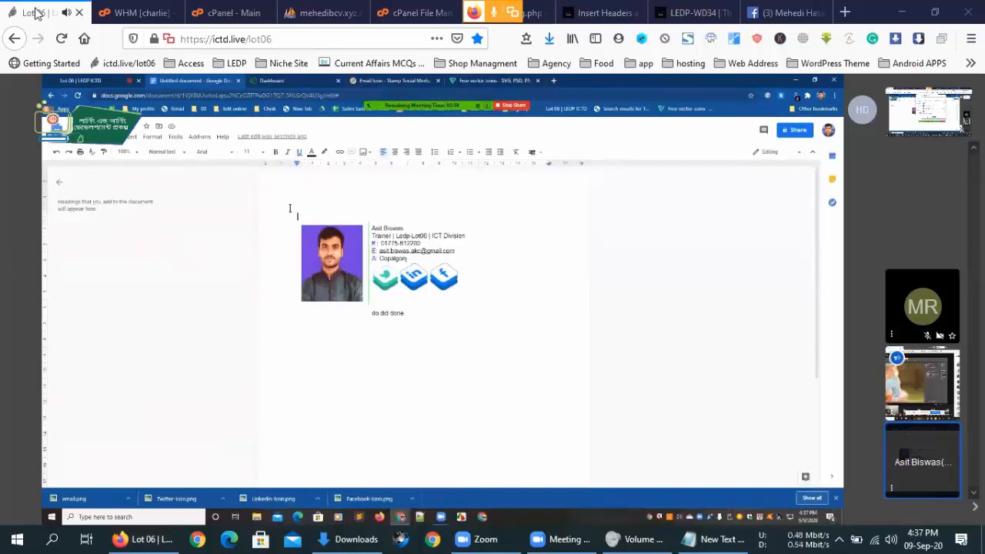
{"action": "left_click", "coordinate": [691, 10]}
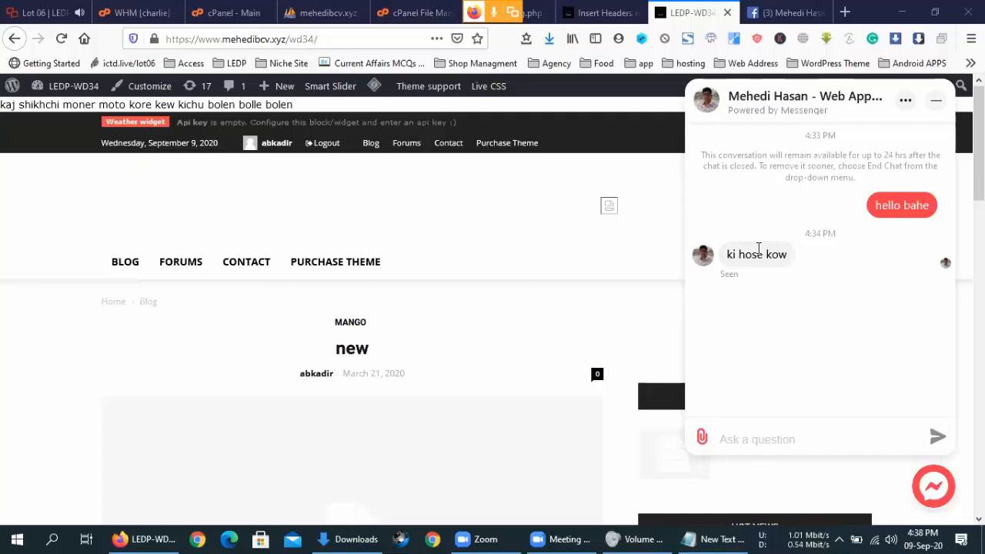
Step: Review the guest's conversation in the Facebook Page inbox, then scroll through the Page timeline
{"action": "left_click", "coordinate": [779, 7]}
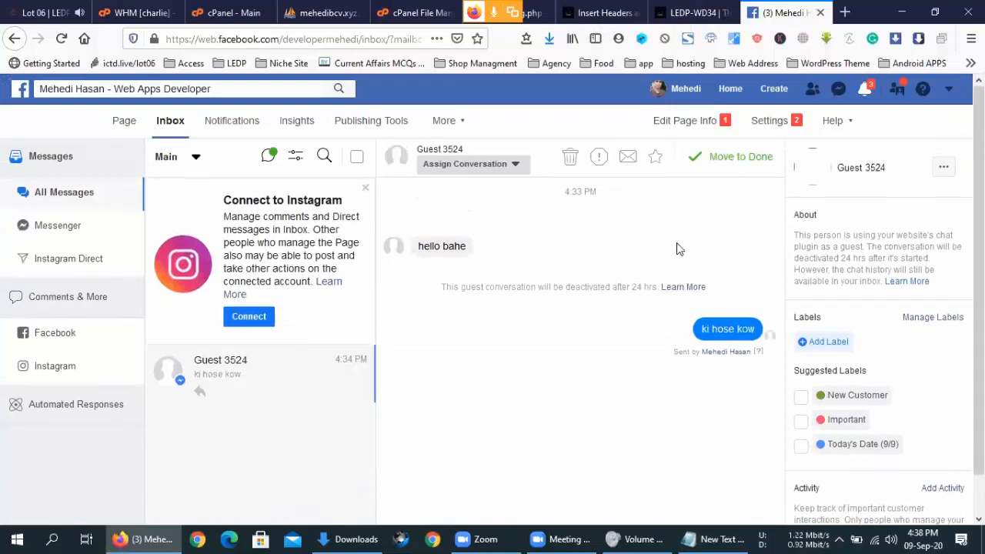
{"action": "left_click", "coordinate": [120, 122]}
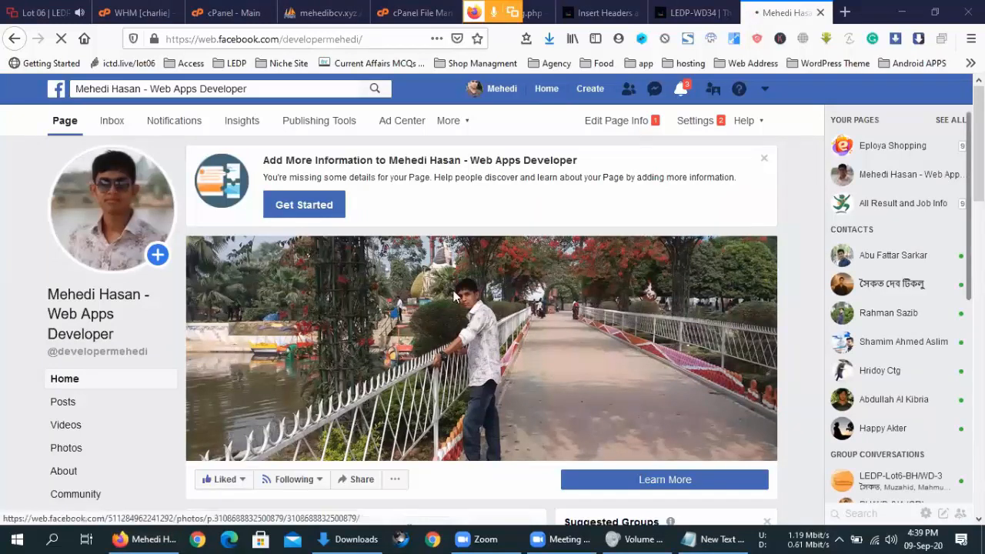
{"action": "scroll", "coordinate": [454, 294], "scroll_direction": "down", "scroll_amount": 2}
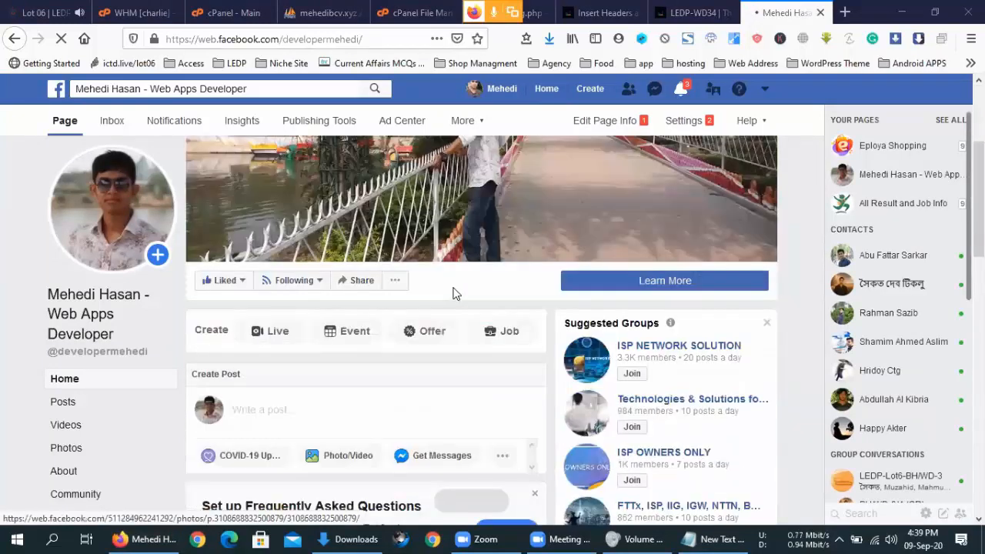
{"action": "scroll", "coordinate": [454, 294], "scroll_direction": "down", "scroll_amount": 2}
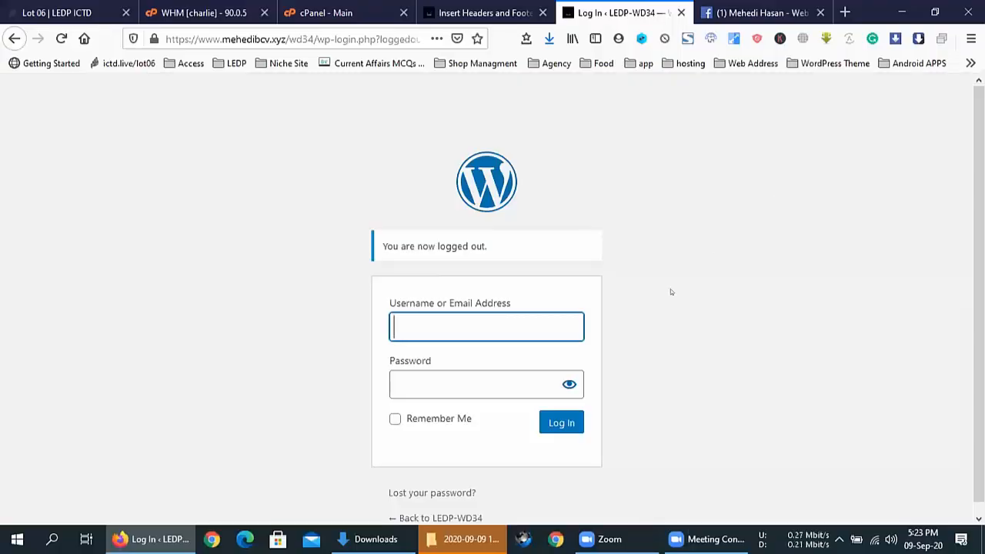
Step: Log out of WordPress, dismiss saved-login suggestions, and close the Zoom recording folder window
{"action": "left_click", "coordinate": [682, 329]}
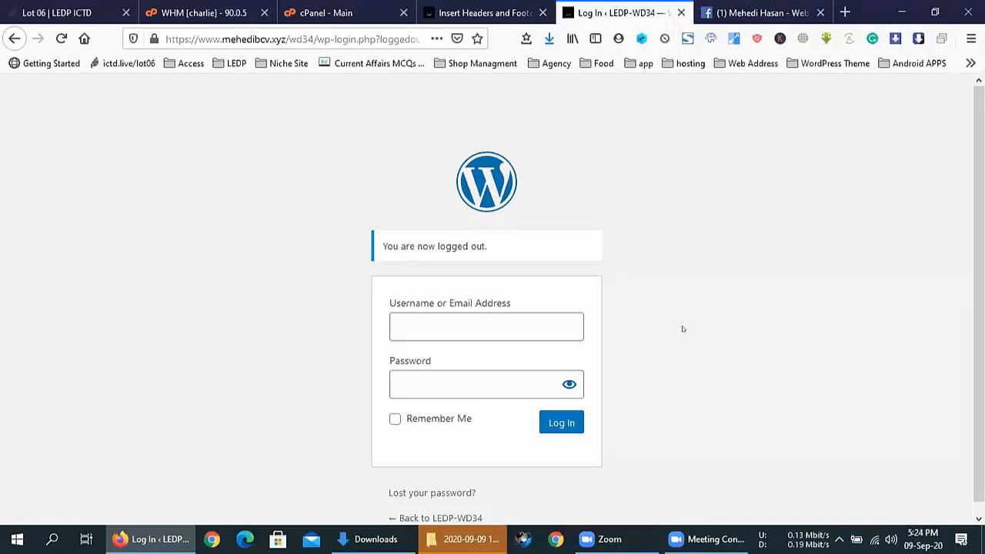
{"action": "left_click", "coordinate": [508, 326]}
{"action": "left_click", "coordinate": [800, 367]}
{"action": "left_click", "coordinate": [451, 545]}
{"action": "left_click", "coordinate": [967, 7]}
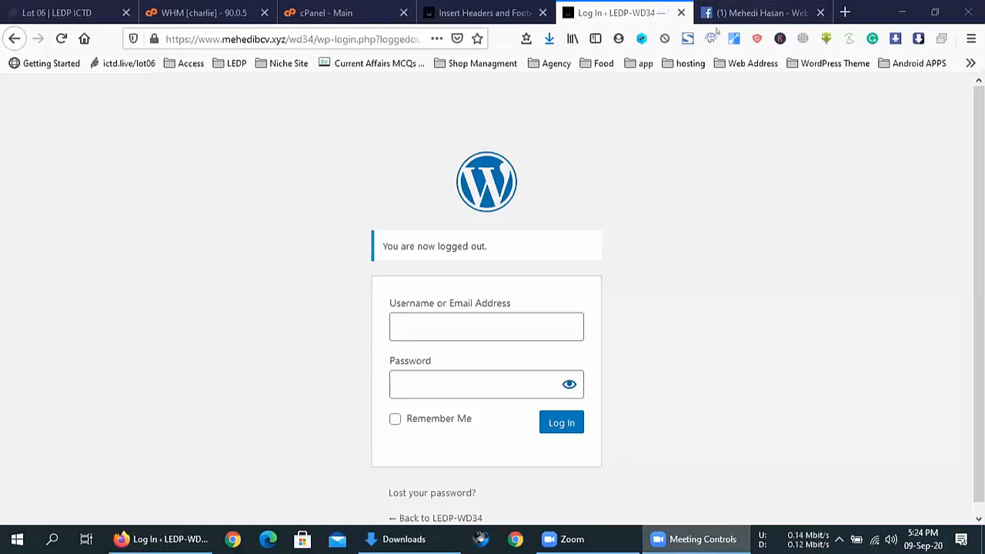
{"action": "left_click", "coordinate": [336, 465]}
Step: Adjust the system volume, then focus the empty Username or Email Address field
{"action": "left_click", "coordinate": [892, 540]}
{"action": "scroll", "coordinate": [891, 539], "scroll_direction": "down", "scroll_amount": 20}
{"action": "scroll", "coordinate": [892, 540], "scroll_direction": "down", "scroll_amount": 14}
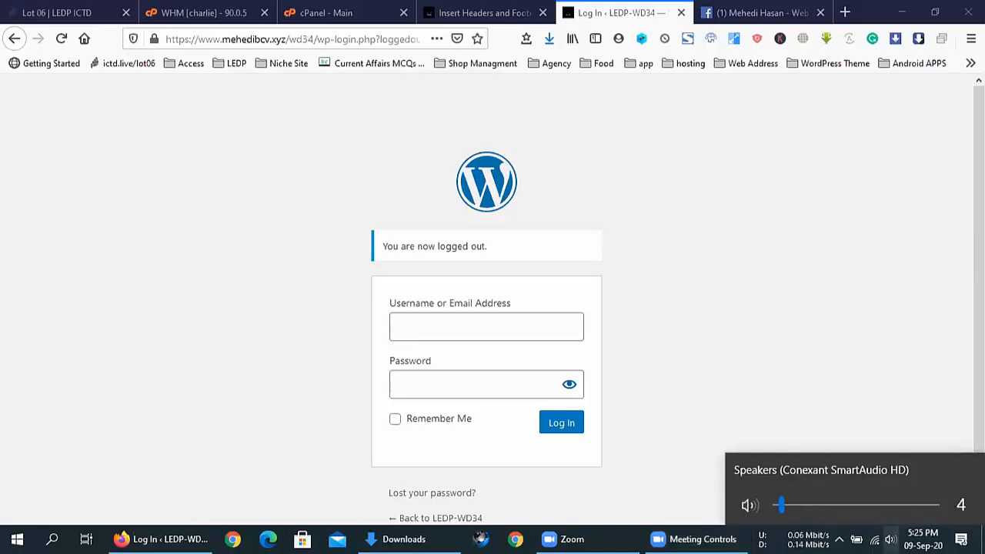
{"action": "scroll", "coordinate": [891, 539], "scroll_direction": "up", "scroll_amount": 5}
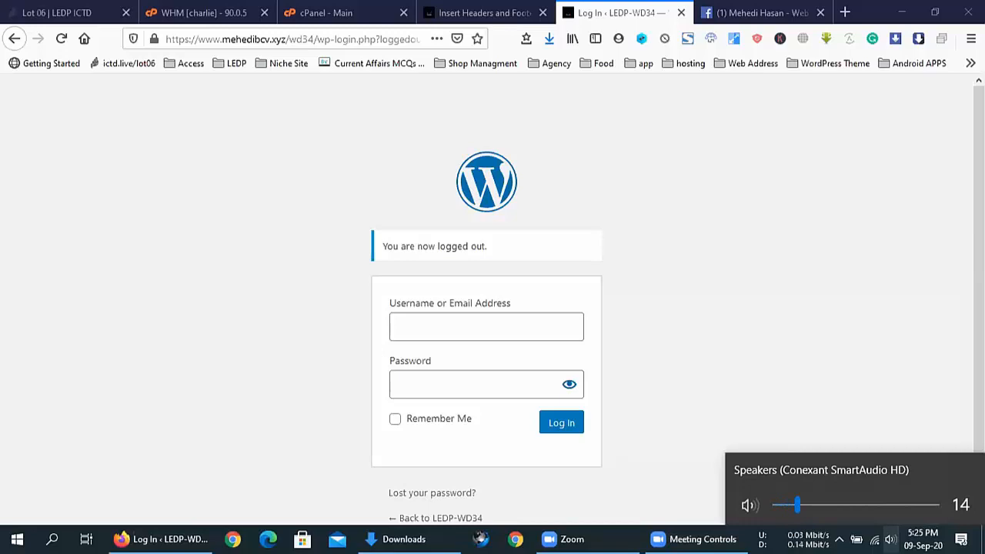
{"action": "scroll", "coordinate": [891, 540], "scroll_direction": "up", "scroll_amount": 20}
{"action": "scroll", "coordinate": [891, 539], "scroll_direction": "up", "scroll_amount": 9}
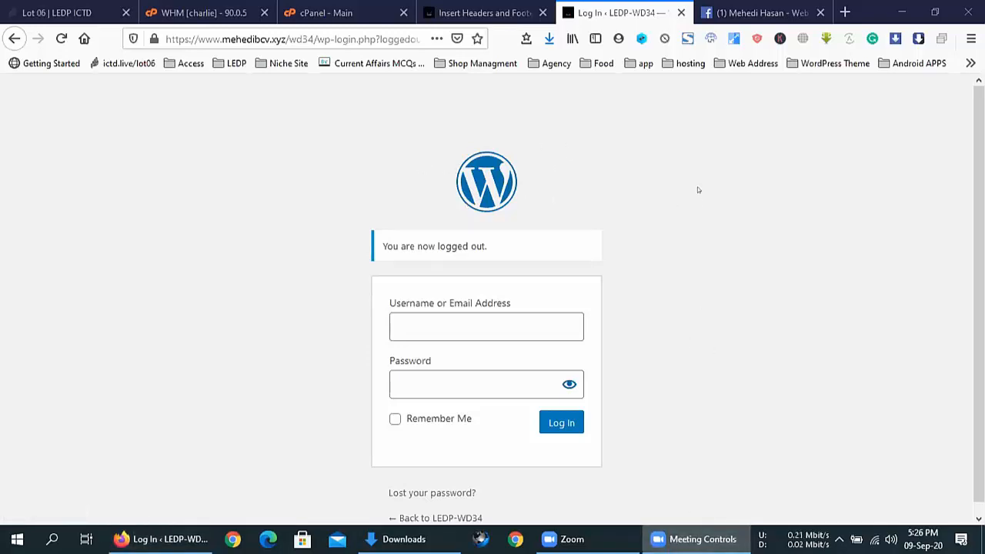
{"action": "left_click", "coordinate": [488, 317]}
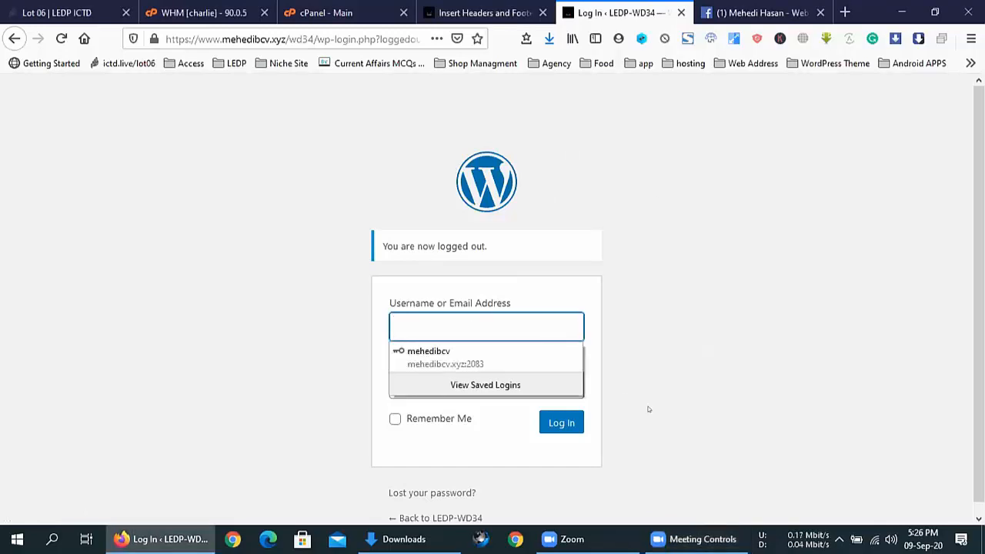
Step: Copy the login username from the New Text Document notes in Notepad and return to Firefox
{"action": "key", "text": "Escape"}
{"action": "key", "text": "super+d"}
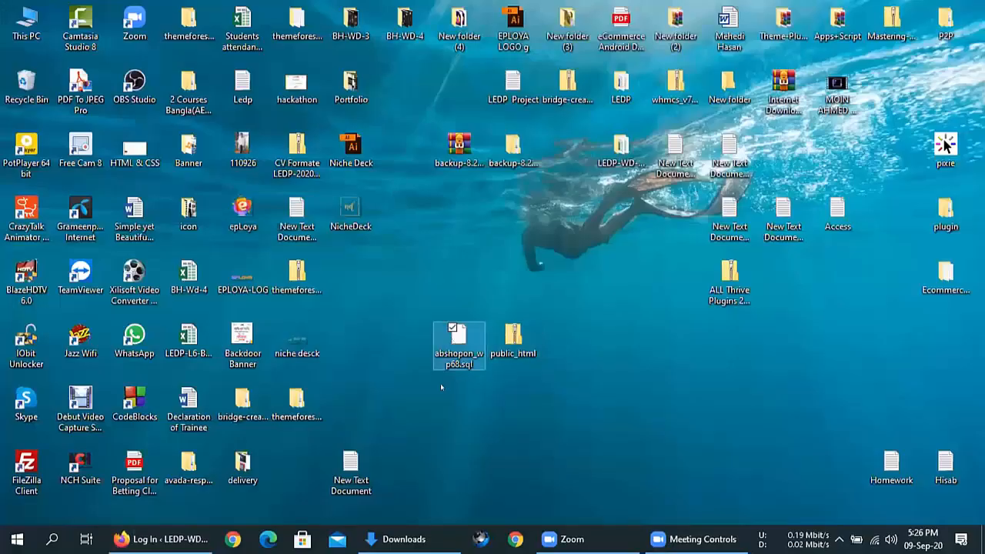
{"action": "double_click", "coordinate": [359, 461]}
{"action": "left_click_drag", "start_coordinate": [363, 213], "coordinate": [279, 212]}
{"action": "key", "text": "ctrl+c"}
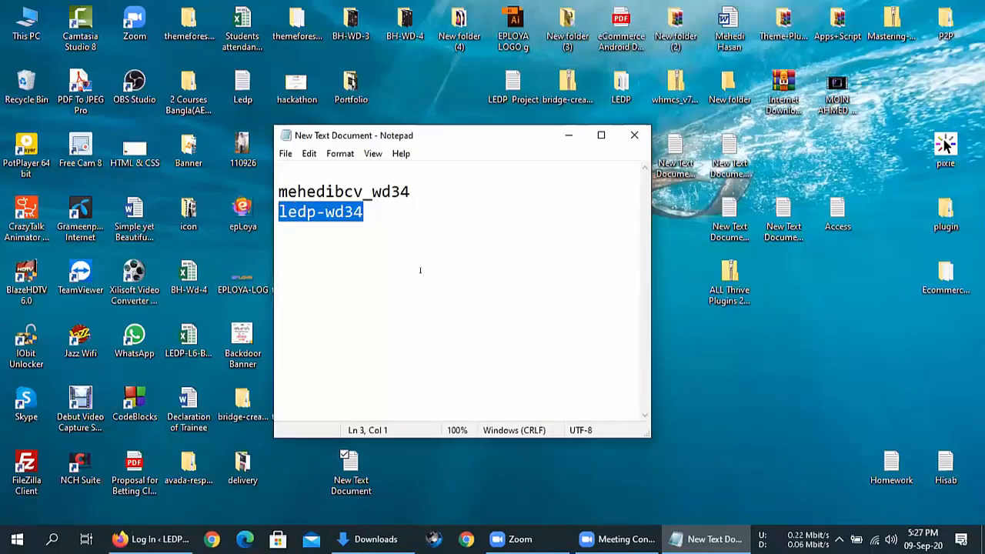
{"action": "key", "text": "alt+Tab"}
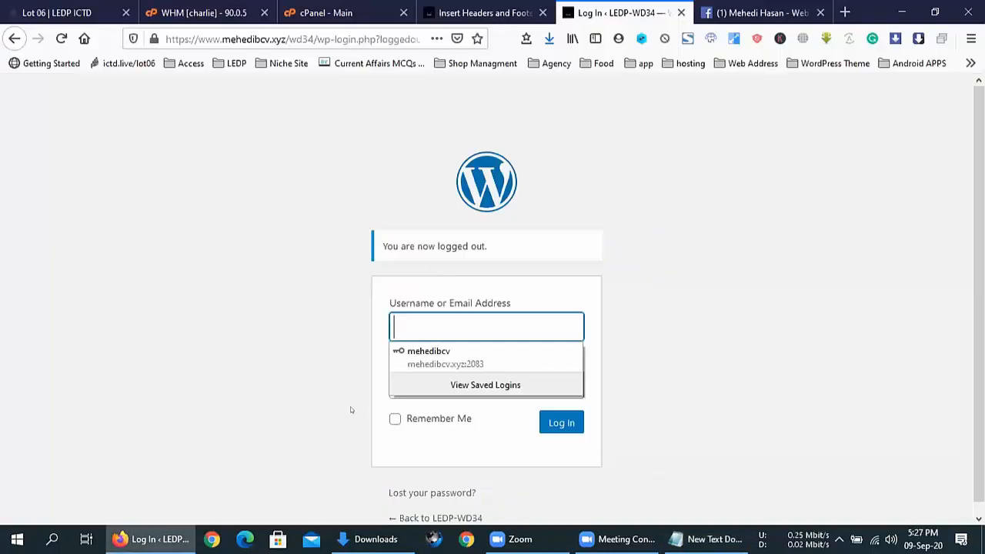
Step: Log in with the pasted username and password, decline saving the login, and view the Dashboard notices
{"action": "left_click", "coordinate": [619, 539]}
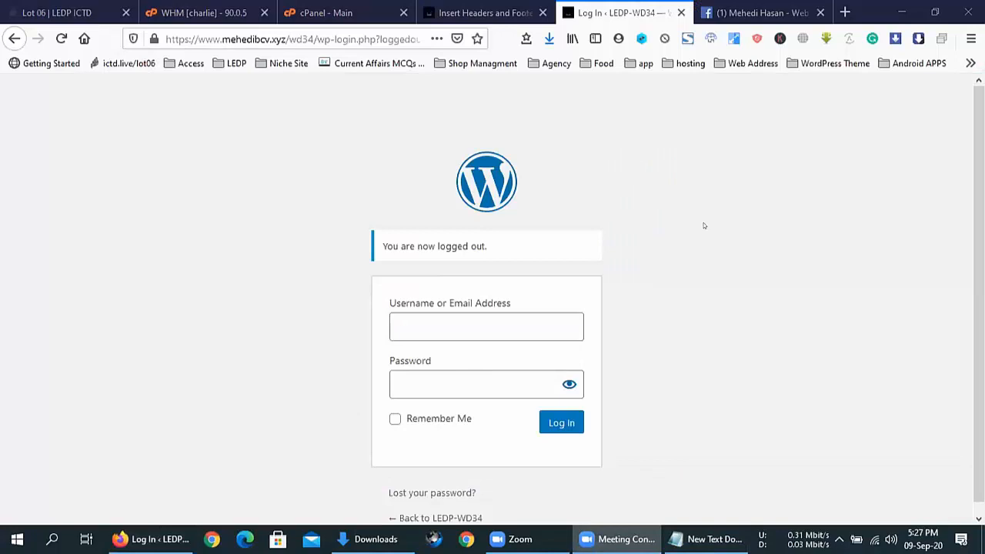
{"action": "left_click", "coordinate": [488, 322]}
{"action": "key", "text": "ctrl+v"}
{"action": "left_click", "coordinate": [482, 383]}
{"action": "key", "text": "ctrl+v"}
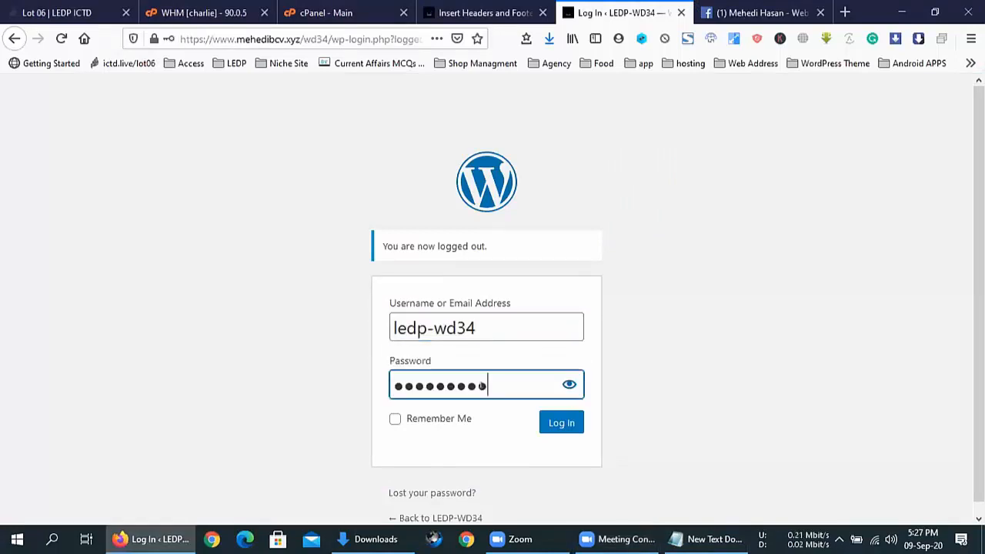
{"action": "left_click", "coordinate": [560, 423]}
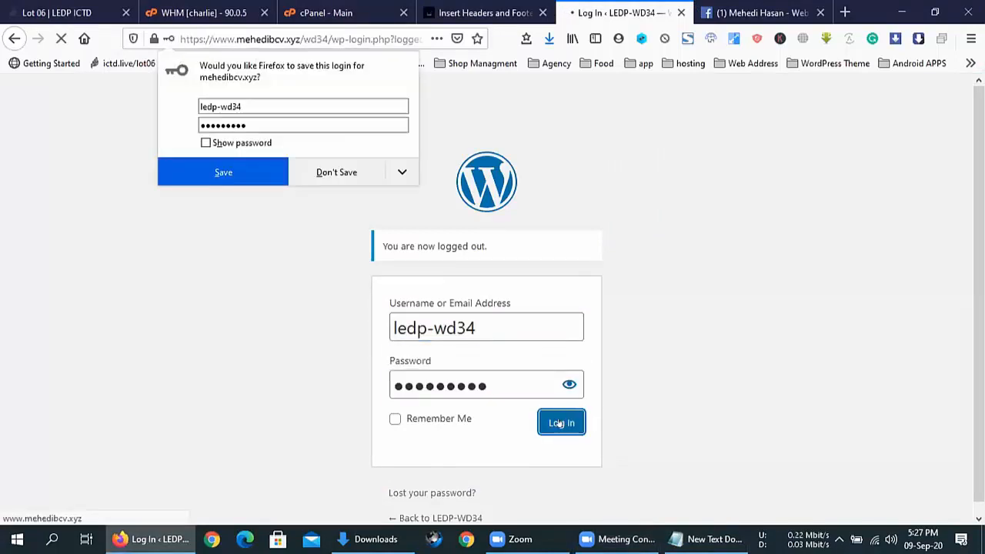
{"action": "left_click", "coordinate": [636, 4]}
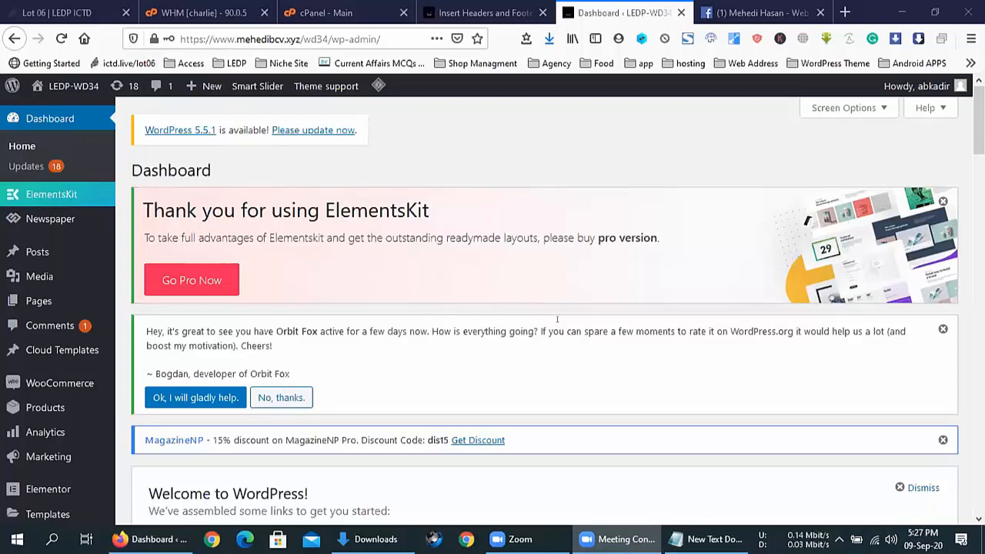
{"action": "triple_click", "coordinate": [571, 237]}
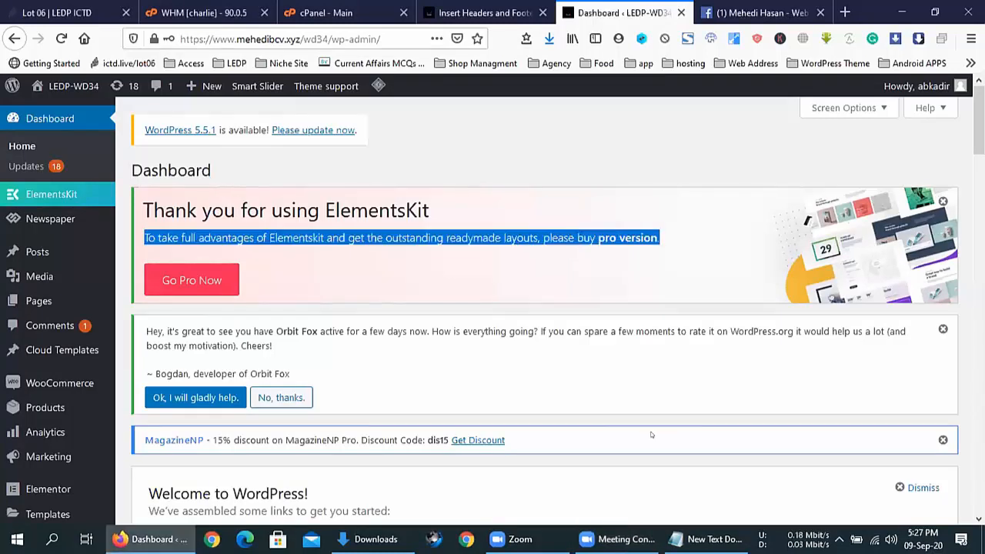
{"action": "left_click", "coordinate": [542, 261]}
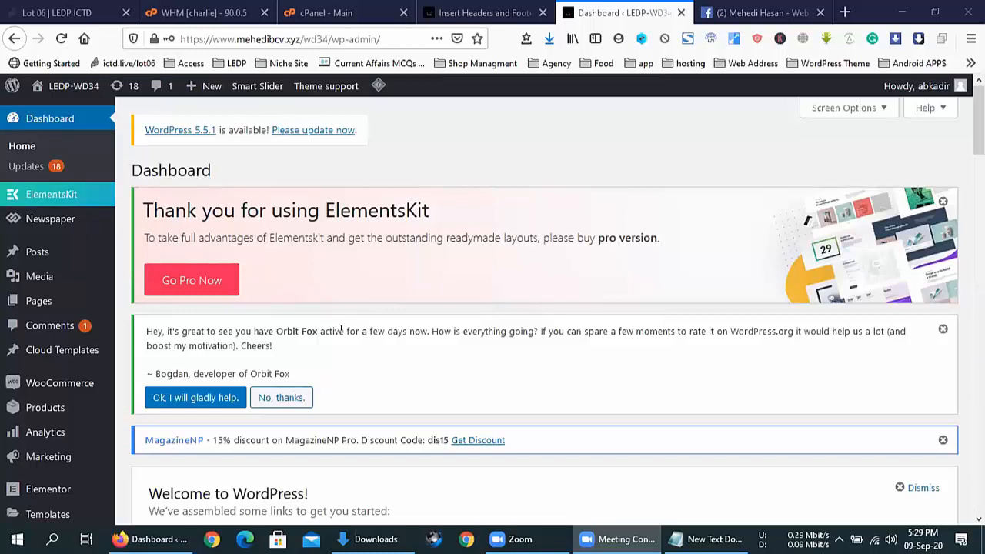
Step: Open the Add New Plugins page from the Plugins menu
{"action": "scroll", "coordinate": [247, 350], "scroll_direction": "down", "scroll_amount": 10}
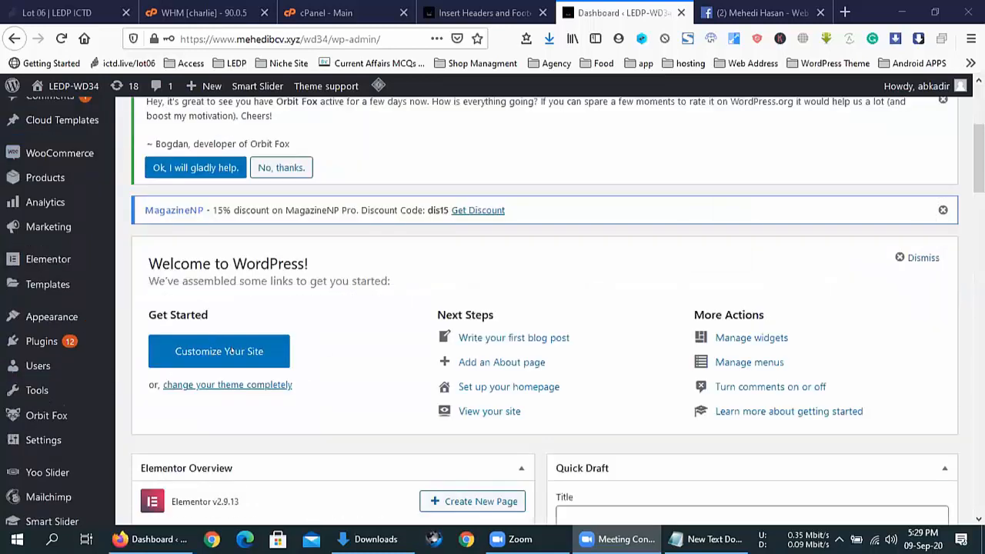
{"action": "scroll", "coordinate": [246, 350], "scroll_direction": "up", "scroll_amount": 10}
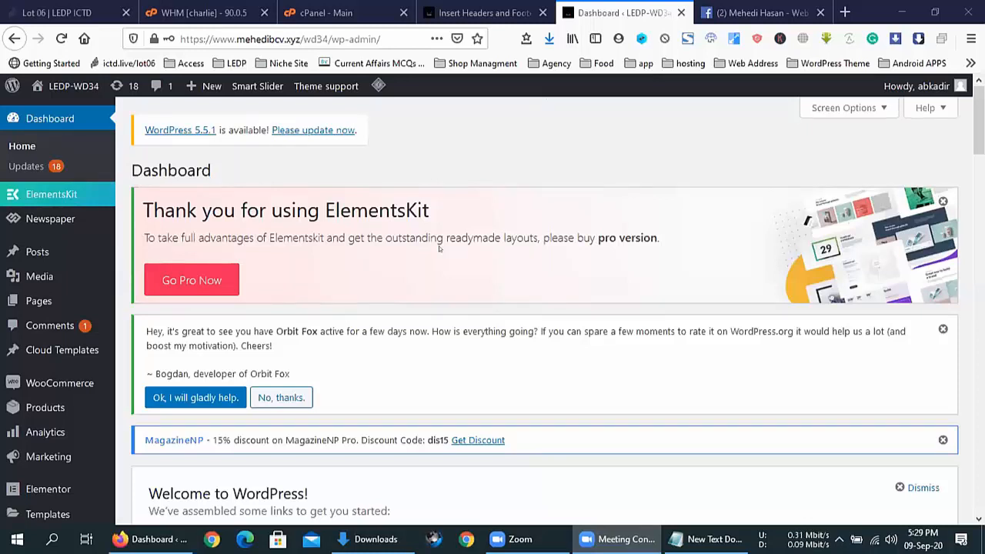
{"action": "scroll", "coordinate": [438, 245], "scroll_direction": "down", "scroll_amount": 3}
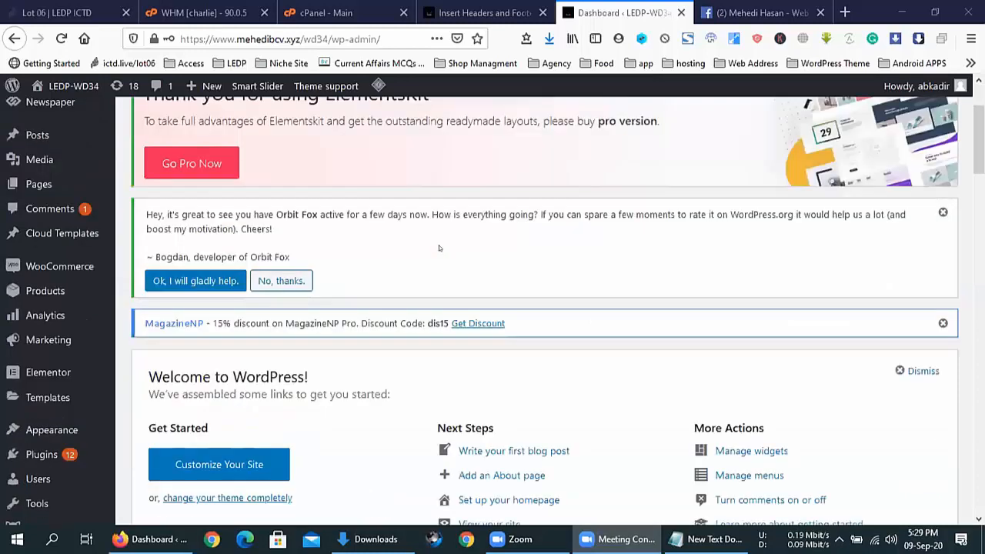
{"action": "scroll", "coordinate": [439, 248], "scroll_direction": "down", "scroll_amount": 10}
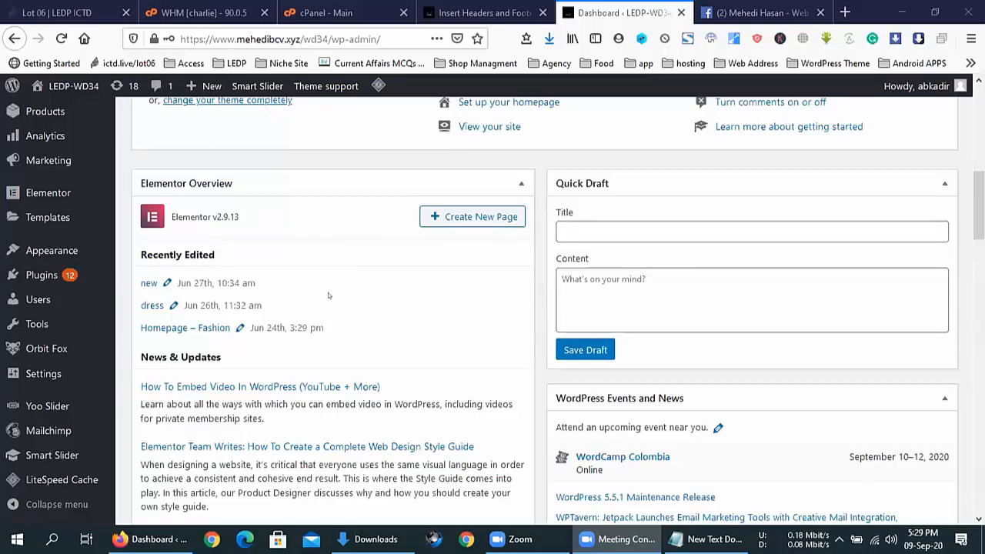
{"action": "mouse_move", "coordinate": [46, 274]}
{"action": "left_click", "coordinate": [146, 297]}
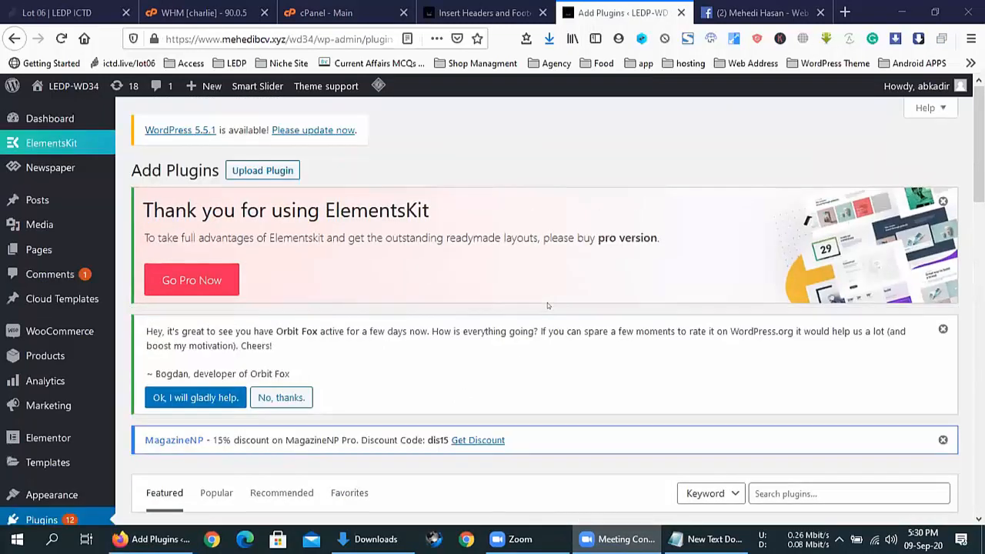
Step: Search the plugin directory for 'wp-otp'
{"action": "scroll", "coordinate": [231, 202], "scroll_direction": "down", "scroll_amount": 5}
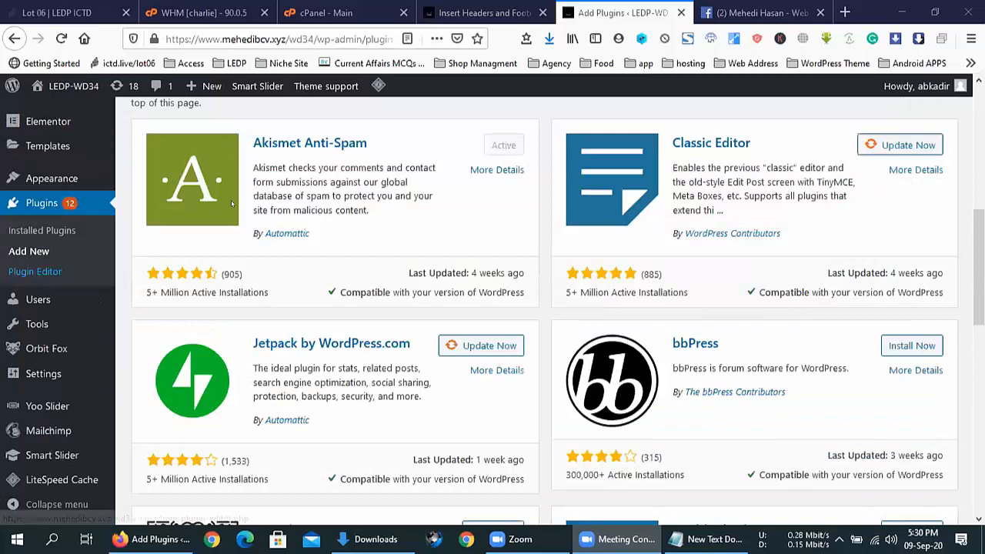
{"action": "scroll", "coordinate": [757, 199], "scroll_direction": "up", "scroll_amount": 3}
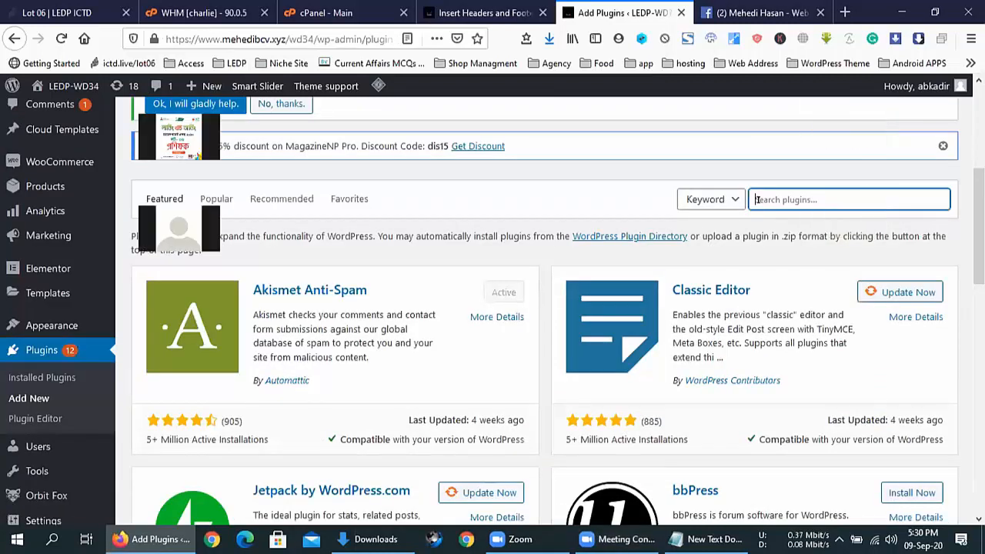
{"action": "left_click", "coordinate": [759, 196]}
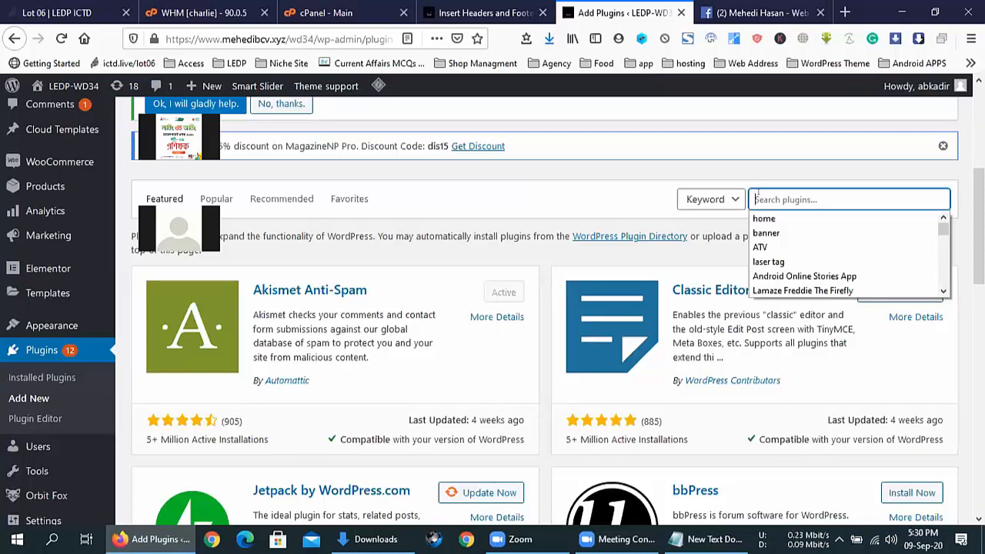
{"action": "type", "text": "wp-"}
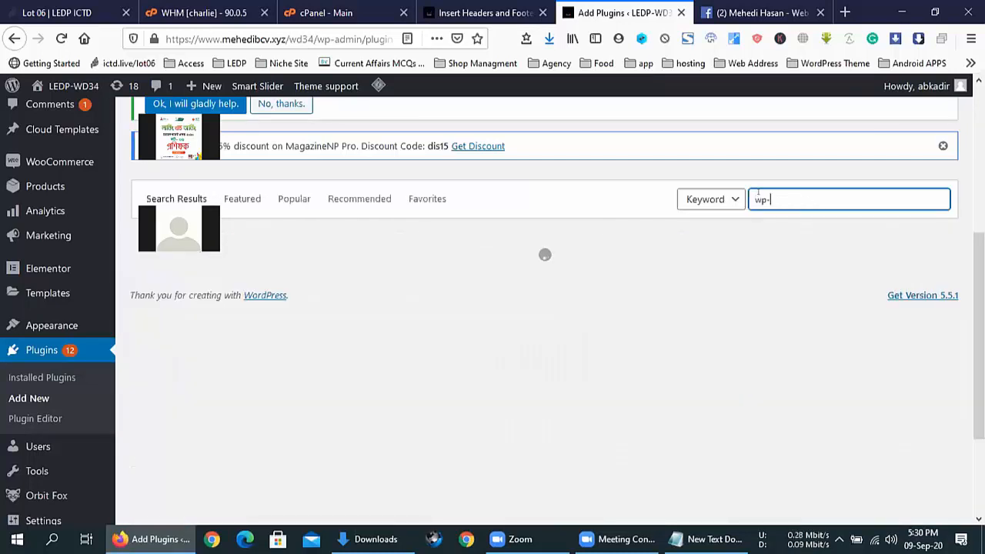
{"action": "type", "text": "otp"}
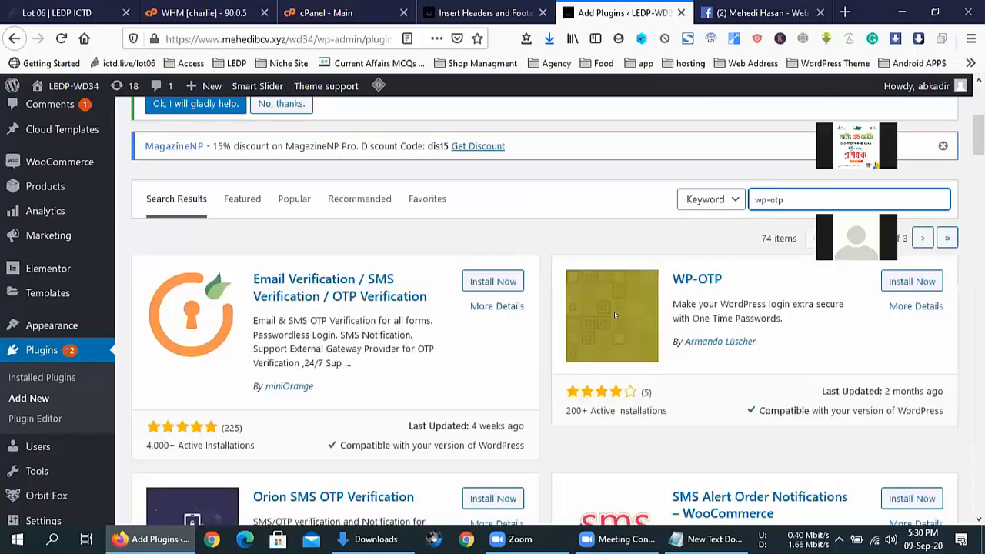
Step: Install the WP-OTP plugin, then allow microphone access in the Lot 06 class tab
{"action": "left_click", "coordinate": [729, 269]}
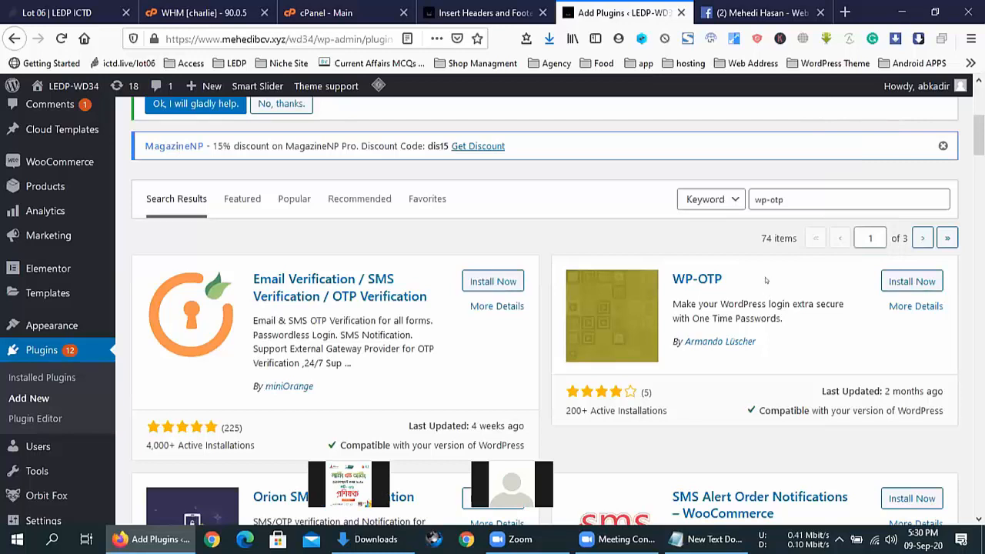
{"action": "left_click", "coordinate": [893, 282]}
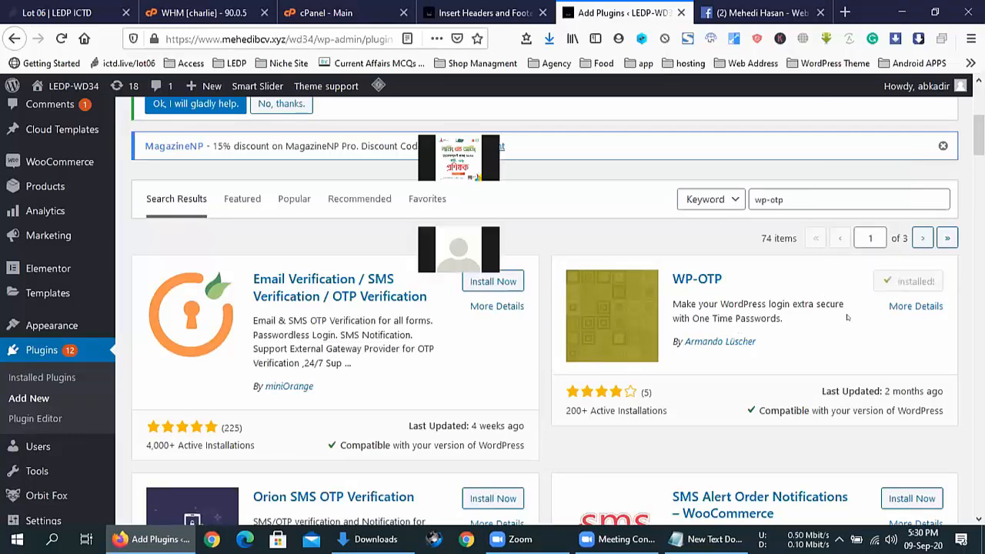
{"action": "left_click", "coordinate": [62, 13]}
{"action": "left_click", "coordinate": [244, 156]}
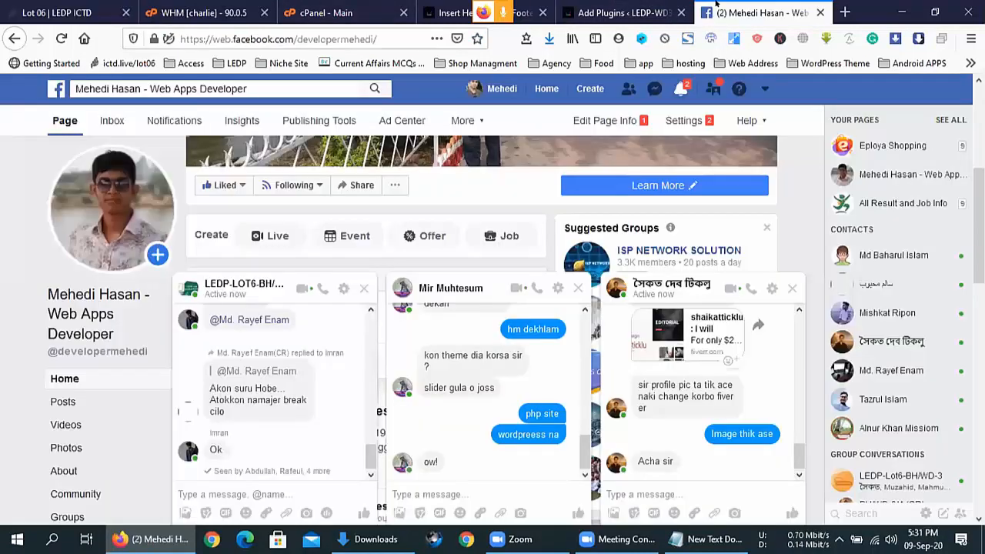
Step: Return to the plugin search results and activate the installed WP-OTP plugin
{"action": "left_click", "coordinate": [754, 9]}
{"action": "left_click", "coordinate": [604, 9]}
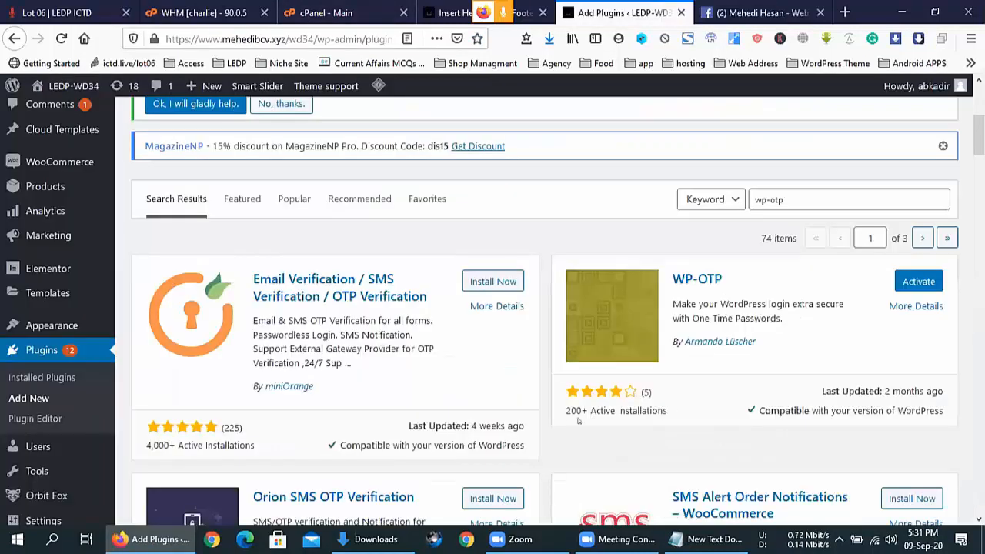
{"action": "left_click_drag", "start_coordinate": [556, 411], "coordinate": [559, 408]}
{"action": "left_click", "coordinate": [676, 418]}
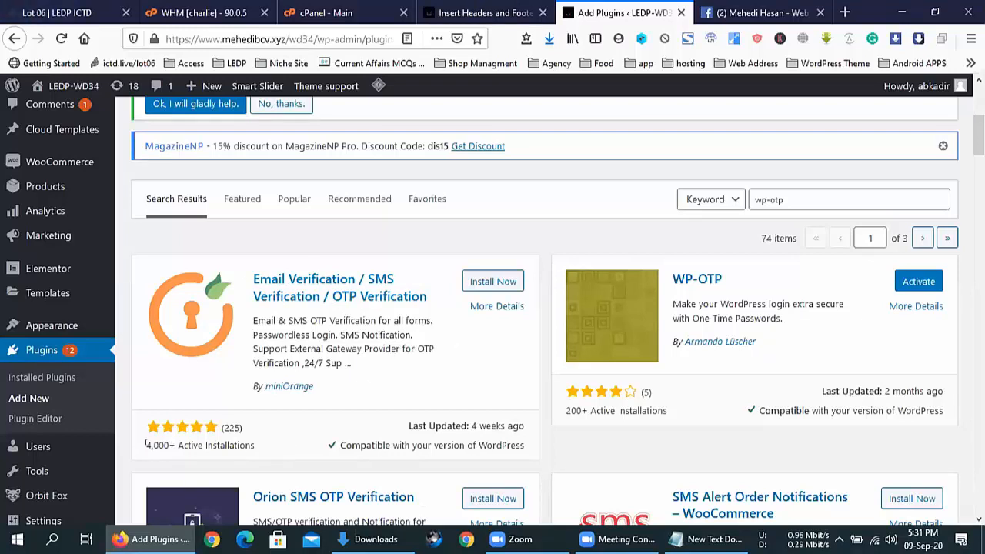
{"action": "left_click", "coordinate": [906, 282]}
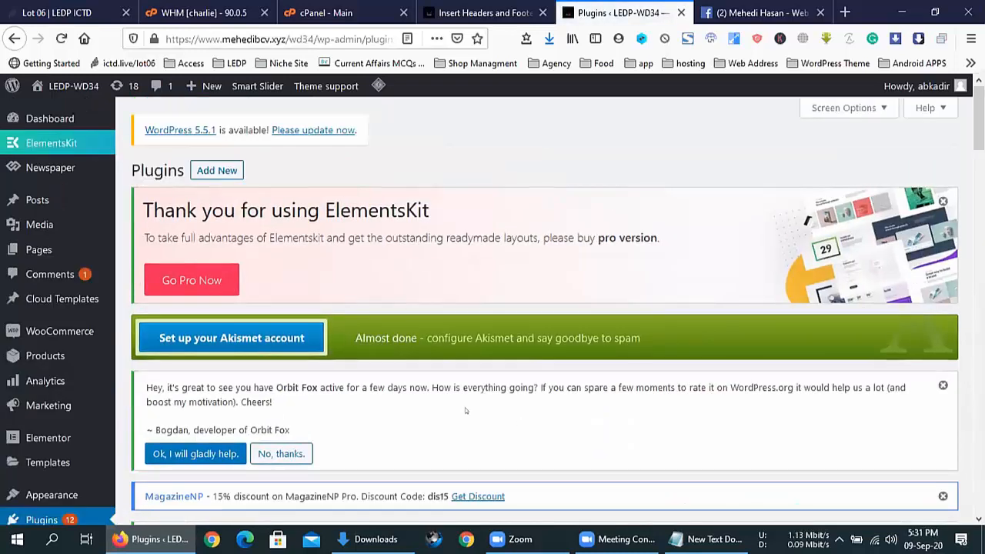
Step: Scroll the Installed Plugins list to confirm WP-OTP is active, with 23 of 25 plugins active
{"action": "scroll", "coordinate": [452, 408], "scroll_direction": "down", "scroll_amount": 5}
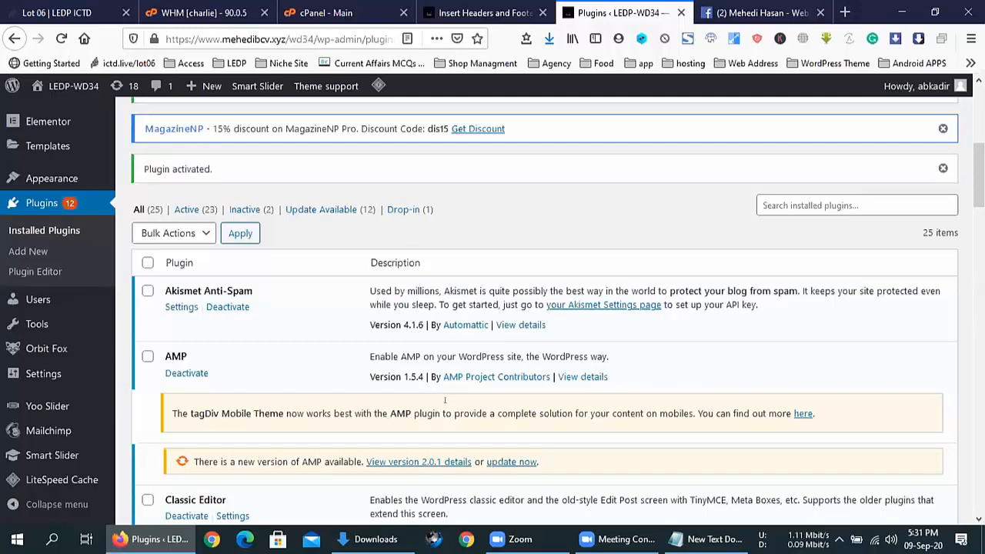
{"action": "scroll", "coordinate": [444, 401], "scroll_direction": "down", "scroll_amount": 15}
{"action": "scroll", "coordinate": [445, 400], "scroll_direction": "up", "scroll_amount": 15}
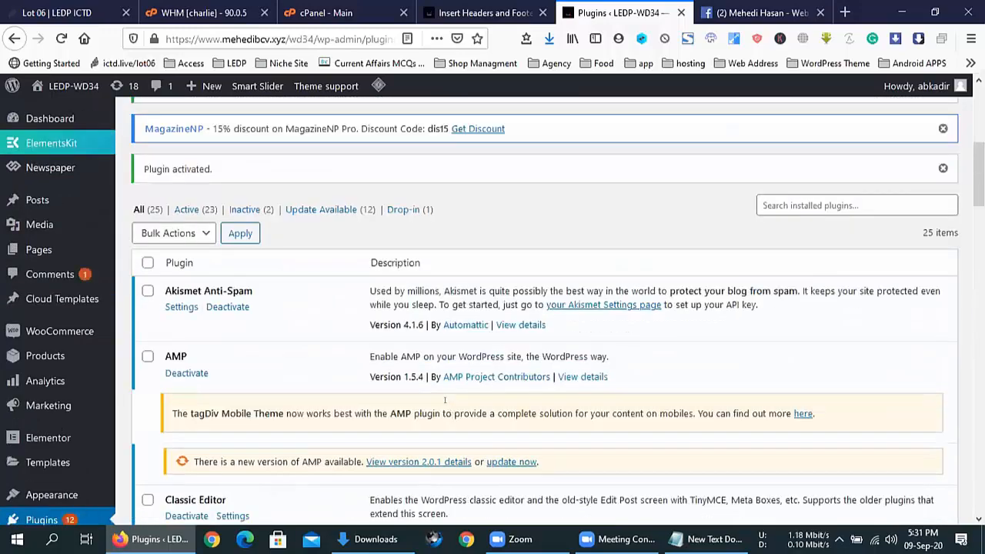
{"action": "scroll", "coordinate": [445, 400], "scroll_direction": "down", "scroll_amount": 15}
{"action": "scroll", "coordinate": [444, 398], "scroll_direction": "up", "scroll_amount": 5}
{"action": "scroll", "coordinate": [443, 398], "scroll_direction": "up", "scroll_amount": 15}
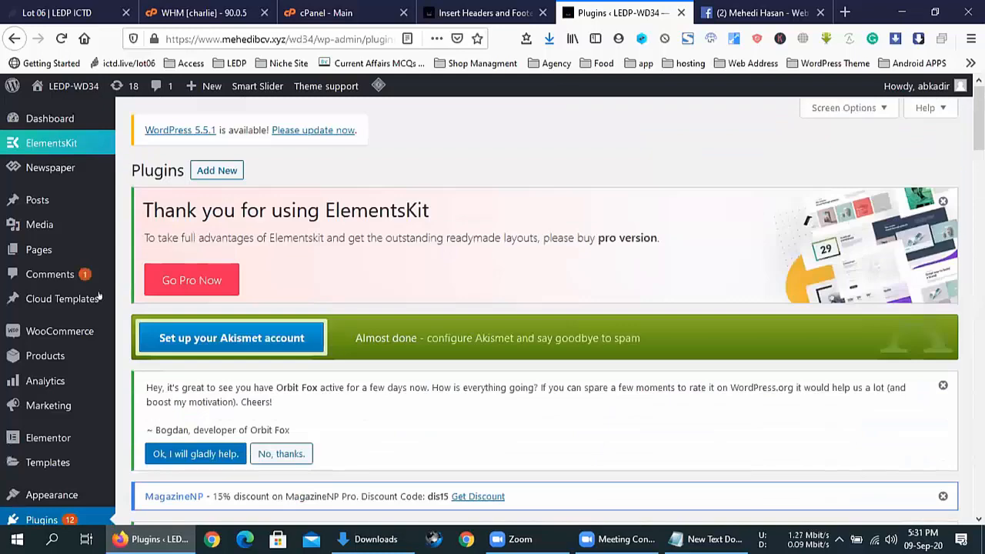
{"action": "scroll", "coordinate": [27, 344], "scroll_direction": "down", "scroll_amount": 3}
{"action": "scroll", "coordinate": [31, 371], "scroll_direction": "down", "scroll_amount": 2}
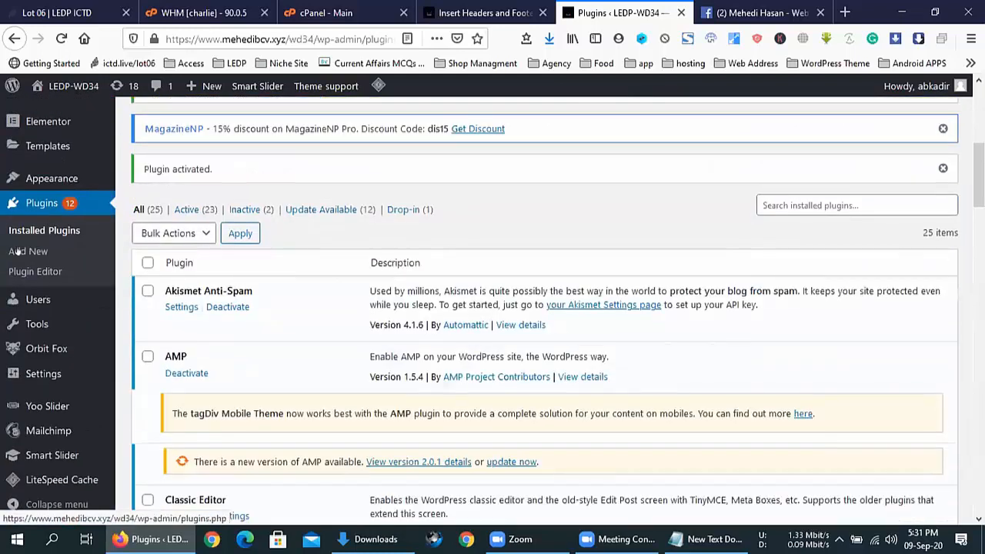
{"action": "mouse_move", "coordinate": [35, 300]}
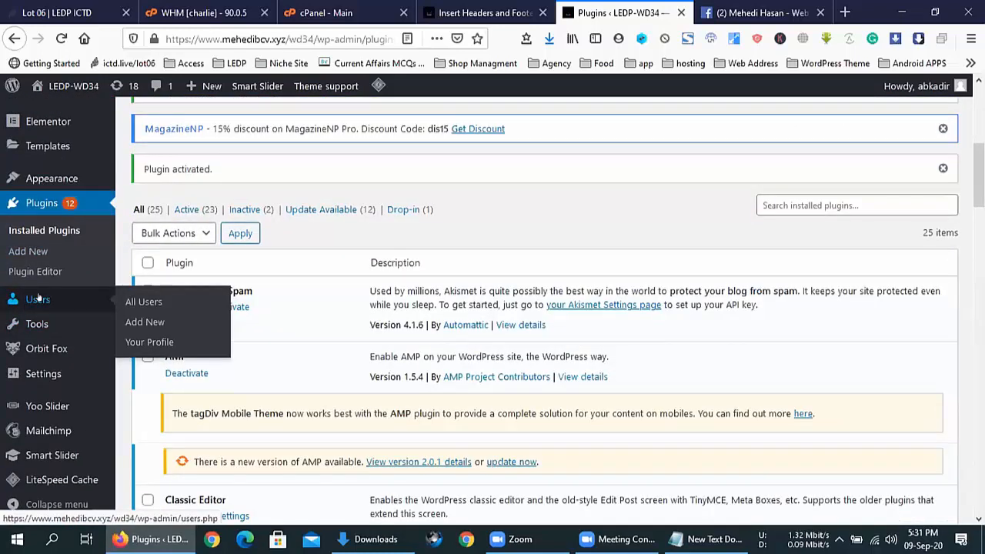
{"action": "mouse_move", "coordinate": [929, 87]}
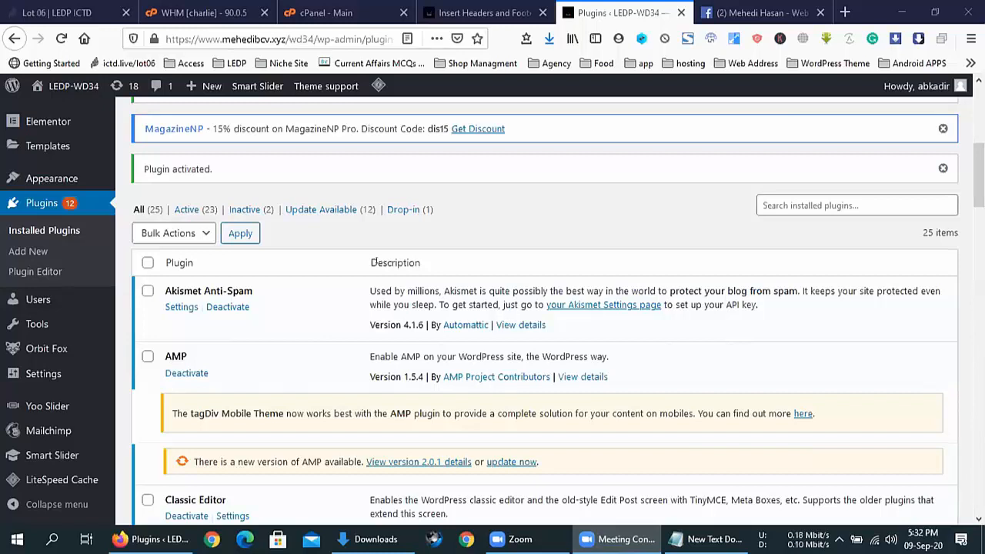
Step: Open the Users list and the Administrator user's profile for editing
{"action": "left_click", "coordinate": [53, 295]}
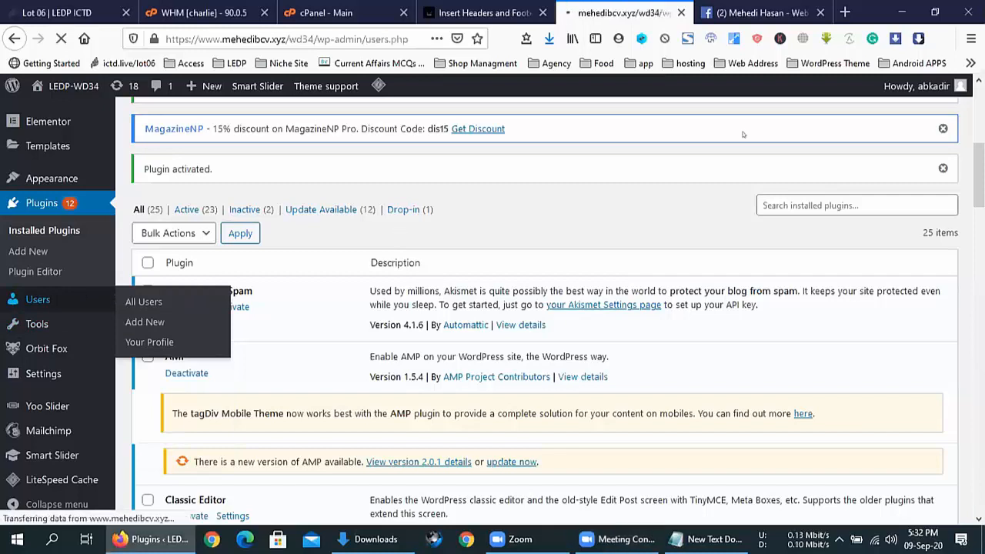
{"action": "scroll", "coordinate": [497, 271], "scroll_direction": "down", "scroll_amount": 4}
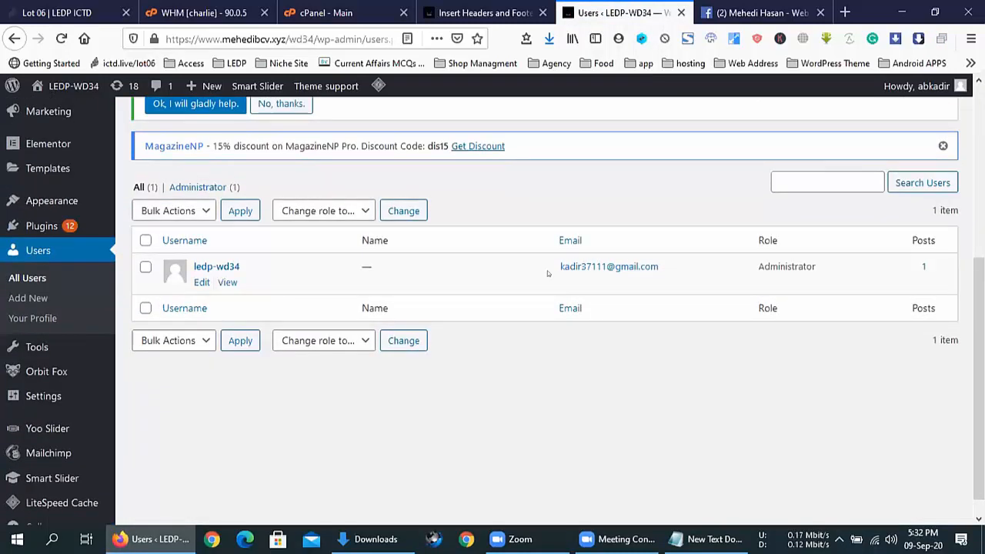
{"action": "triple_click", "coordinate": [834, 268]}
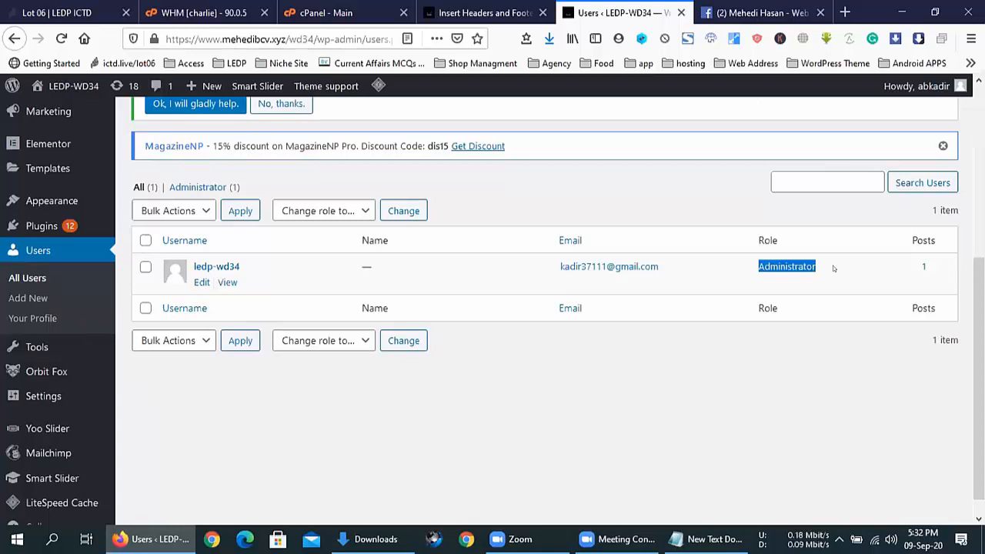
{"action": "left_click", "coordinate": [579, 283]}
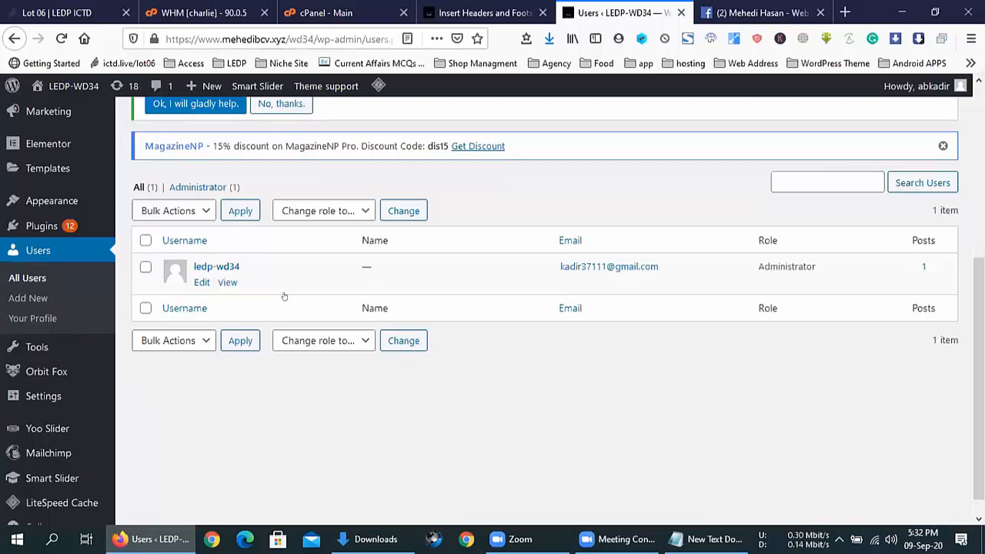
{"action": "left_click", "coordinate": [192, 283]}
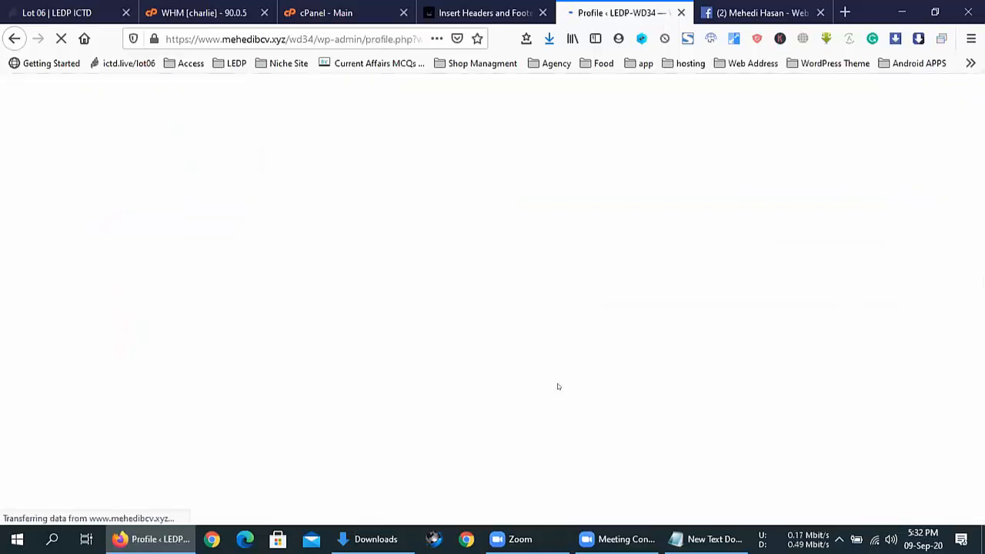
{"action": "scroll", "coordinate": [559, 386], "scroll_direction": "down", "scroll_amount": 8}
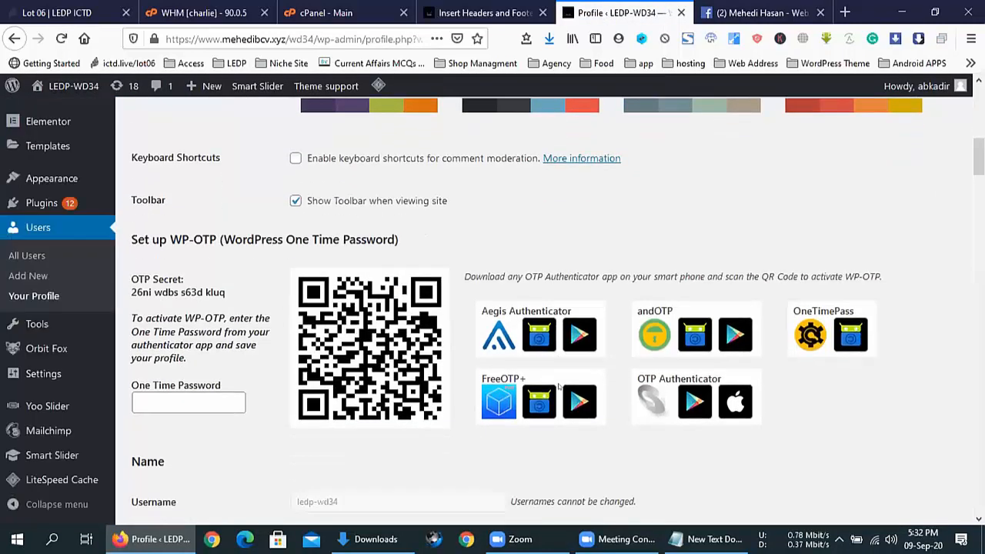
{"action": "scroll", "coordinate": [558, 385], "scroll_direction": "down", "scroll_amount": 15}
Step: Go back to All Users, reopen the profile and scroll to the WP-OTP QR code section
{"action": "left_click", "coordinate": [26, 271]}
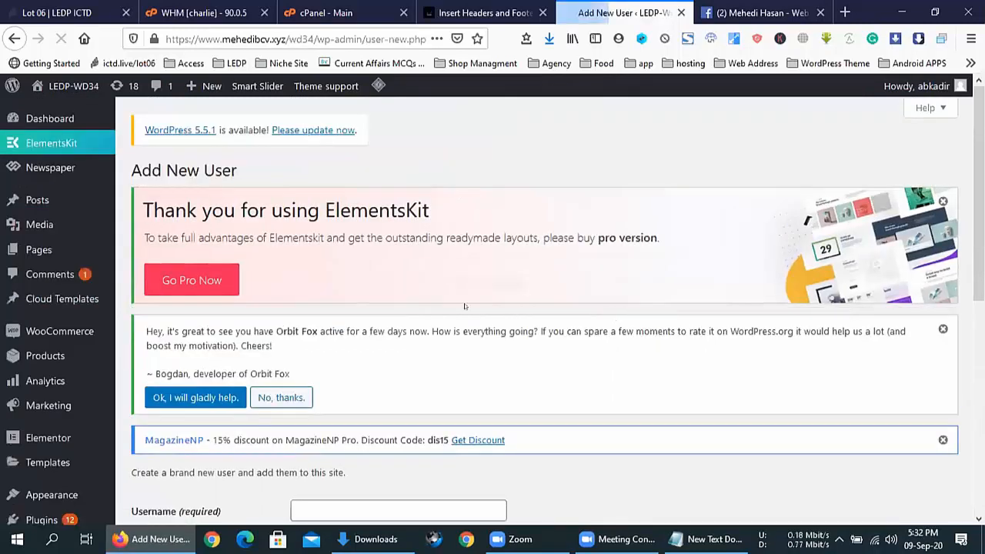
{"action": "scroll", "coordinate": [464, 306], "scroll_direction": "down", "scroll_amount": 5}
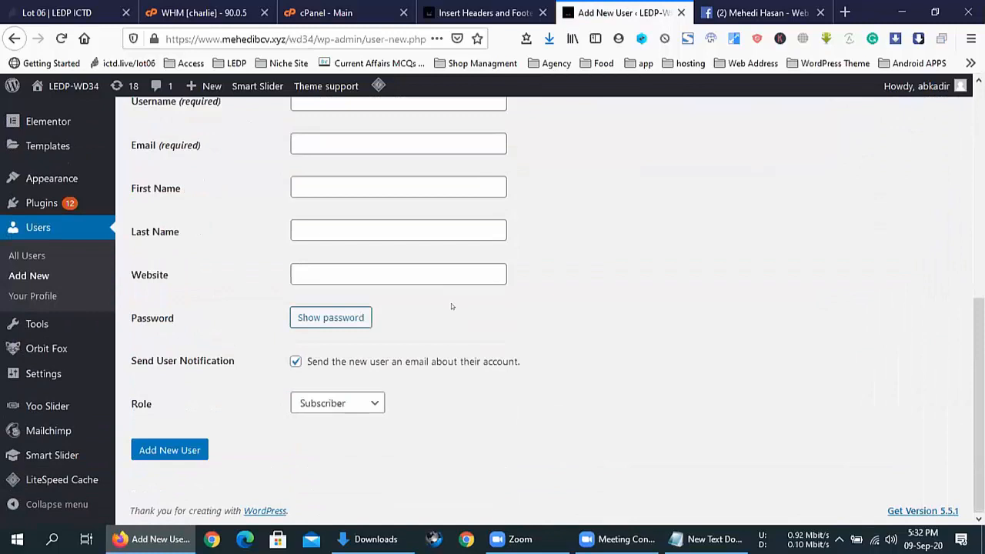
{"action": "left_click", "coordinate": [28, 226]}
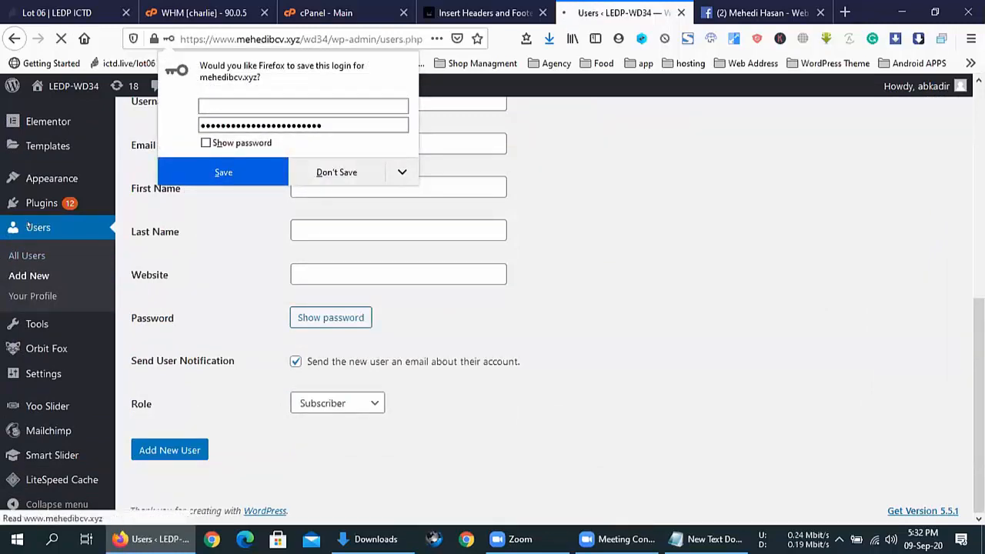
{"action": "scroll", "coordinate": [201, 369], "scroll_direction": "down", "scroll_amount": 4}
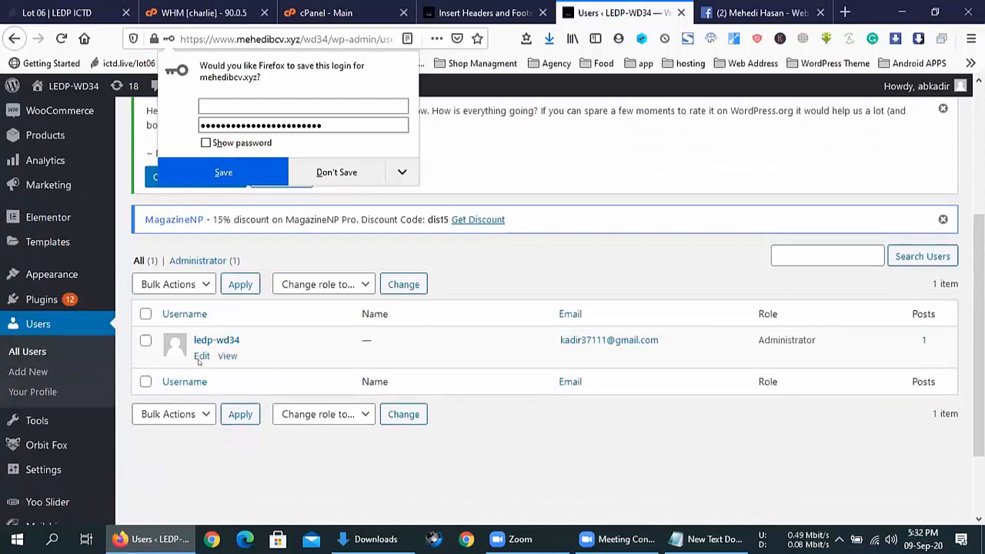
{"action": "left_click", "coordinate": [200, 358]}
{"action": "left_click", "coordinate": [199, 358]}
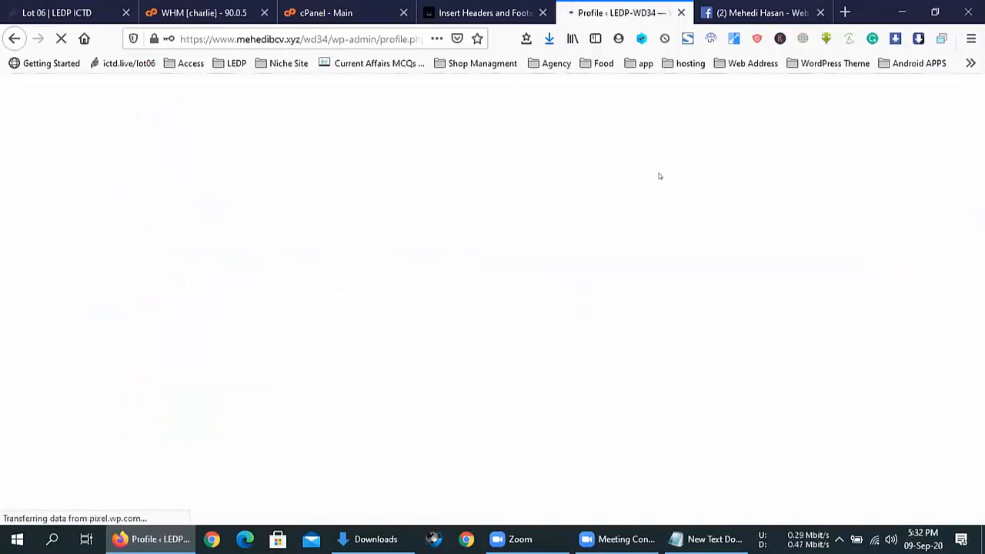
{"action": "scroll", "coordinate": [658, 176], "scroll_direction": "down", "scroll_amount": 1}
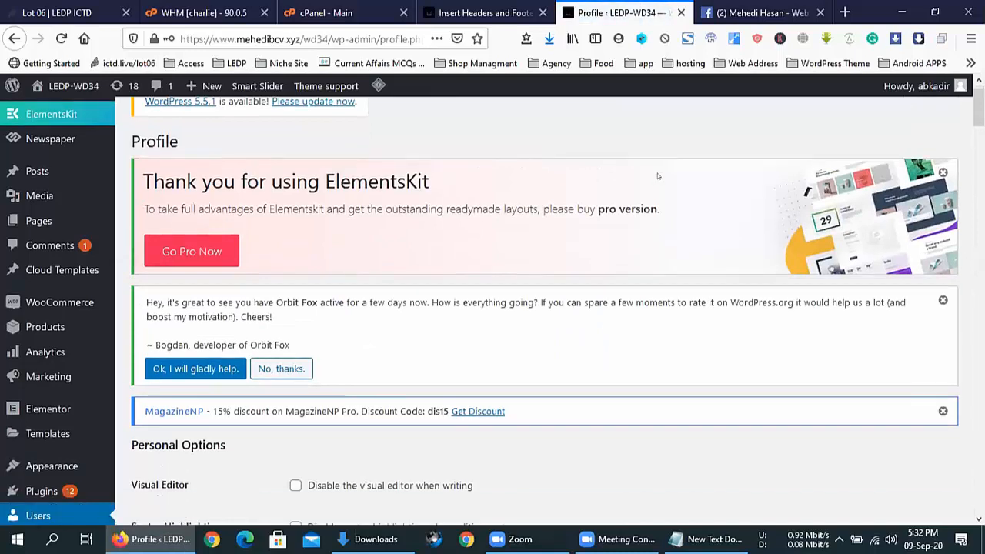
{"action": "scroll", "coordinate": [658, 177], "scroll_direction": "down", "scroll_amount": 7}
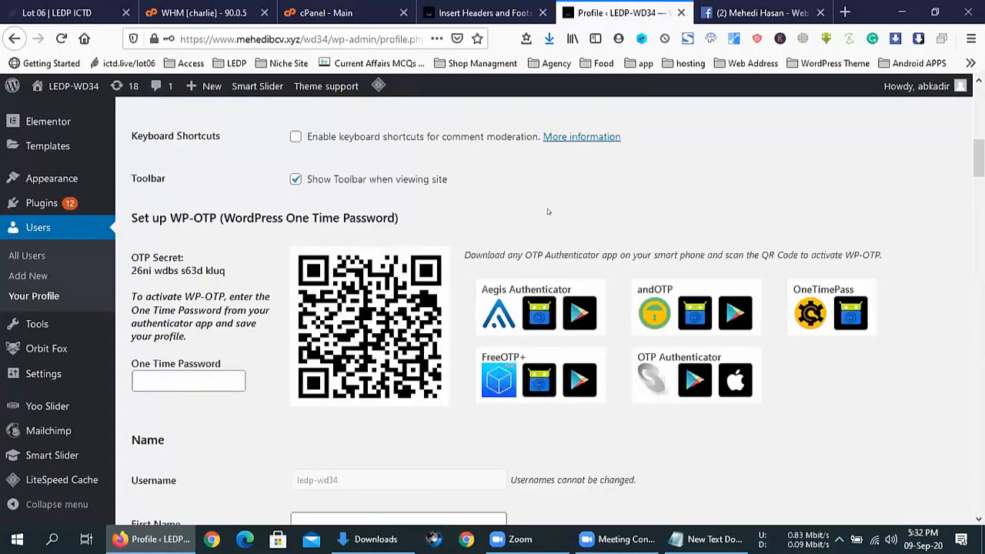
{"action": "scroll", "coordinate": [547, 211], "scroll_direction": "down", "scroll_amount": 11}
{"action": "scroll", "coordinate": [548, 211], "scroll_direction": "up", "scroll_amount": 6}
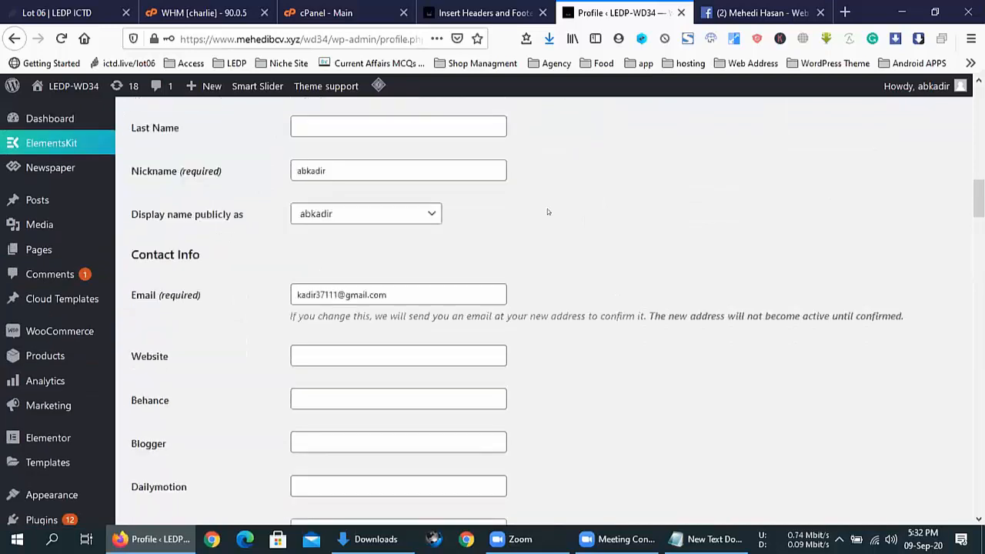
{"action": "scroll", "coordinate": [548, 211], "scroll_direction": "up", "scroll_amount": 5}
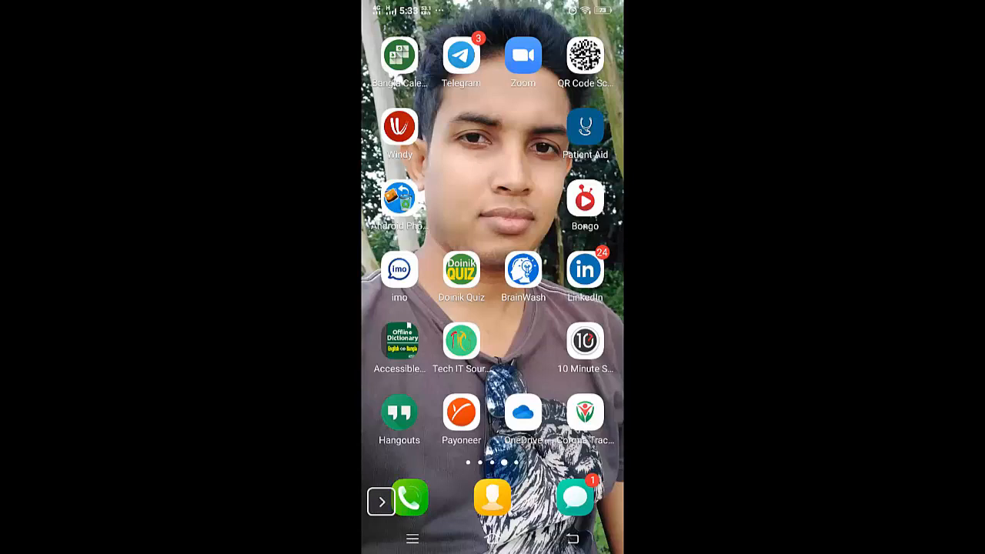
Step: Swipe to the phone's folder home page and launch Play Store from Internet Tools
{"action": "left_click_drag", "start_coordinate": [431, 308], "coordinate": [570, 308]}
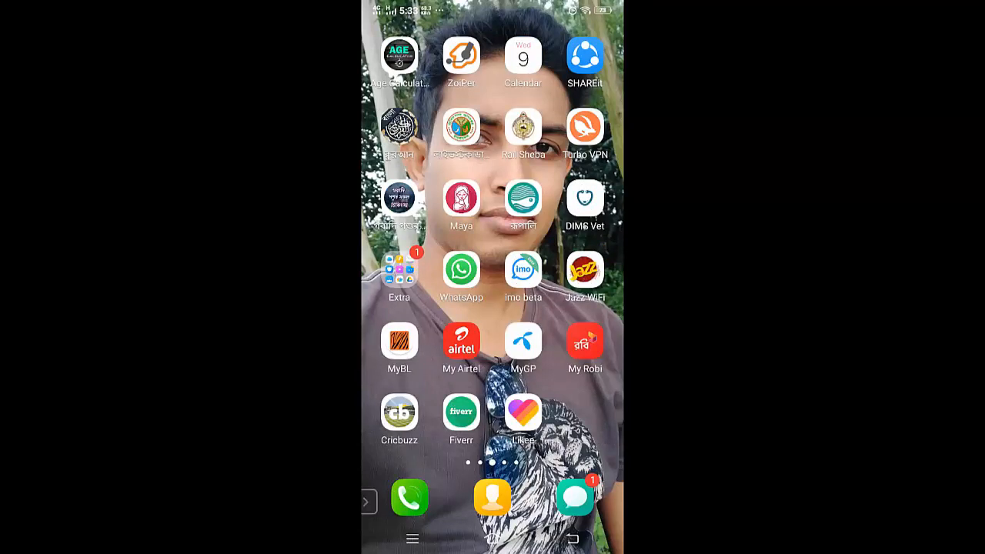
{"action": "left_click_drag", "start_coordinate": [431, 308], "coordinate": [569, 308]}
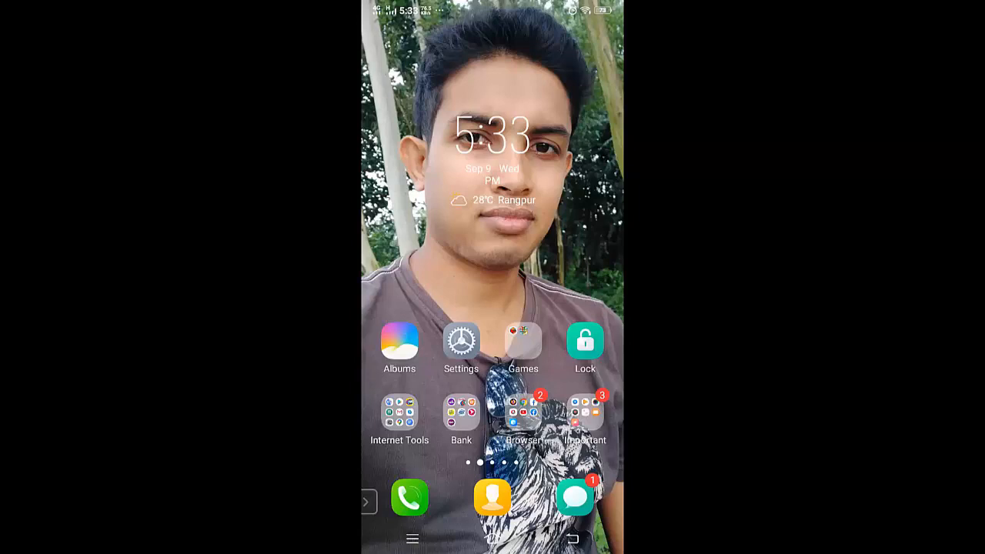
{"action": "left_click", "coordinate": [400, 413]}
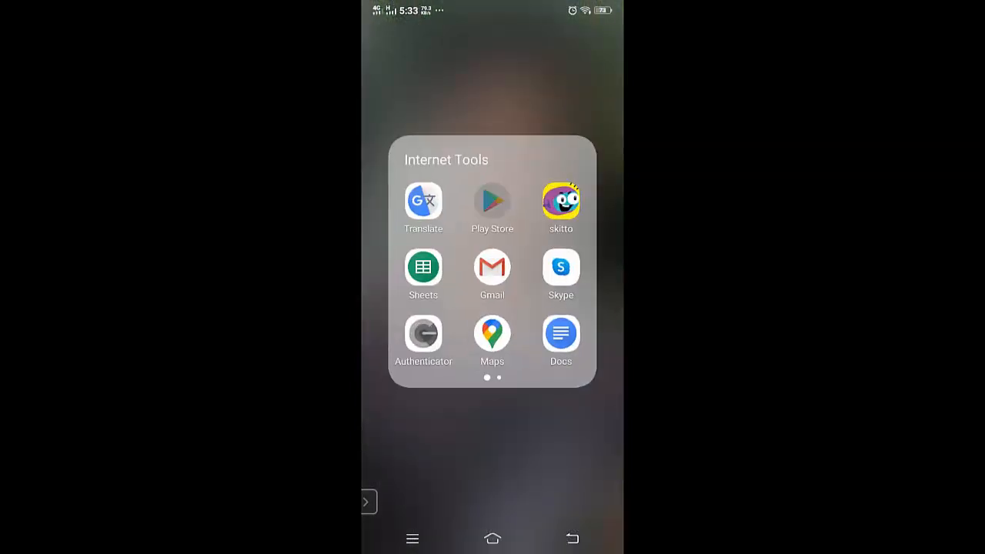
{"action": "left_click", "coordinate": [488, 207]}
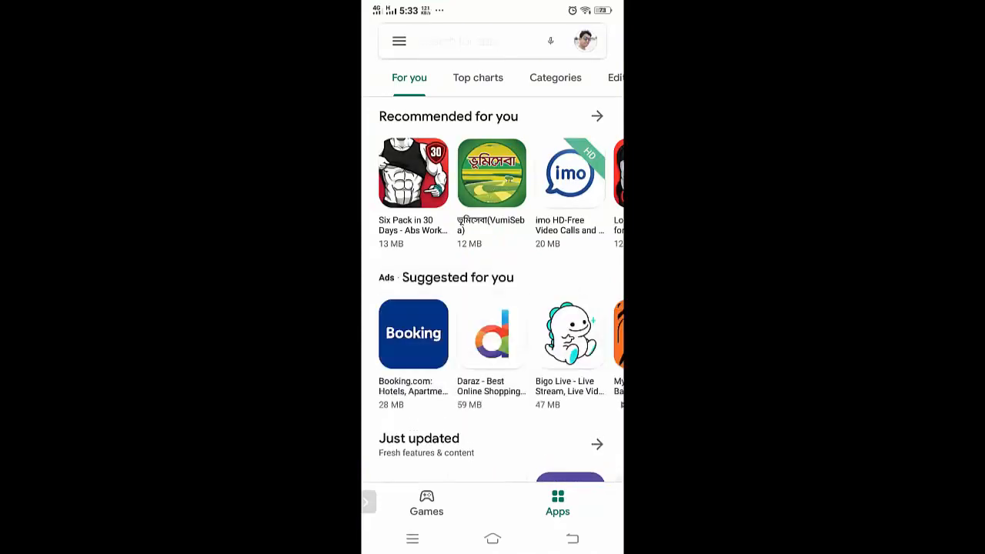
Step: Search the Play Store for 'otp authenticator'
{"action": "left_click", "coordinate": [474, 42]}
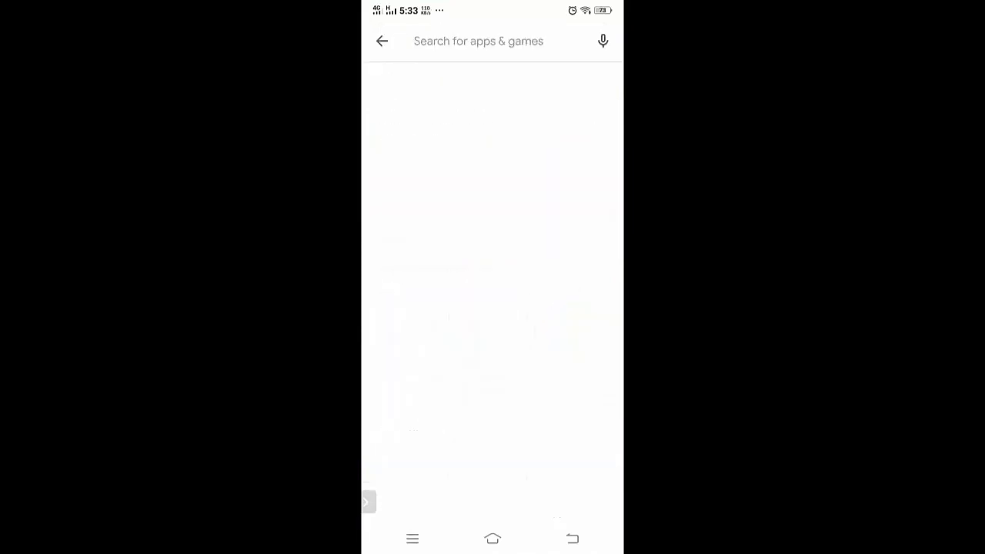
{"action": "type", "text": "otp"}
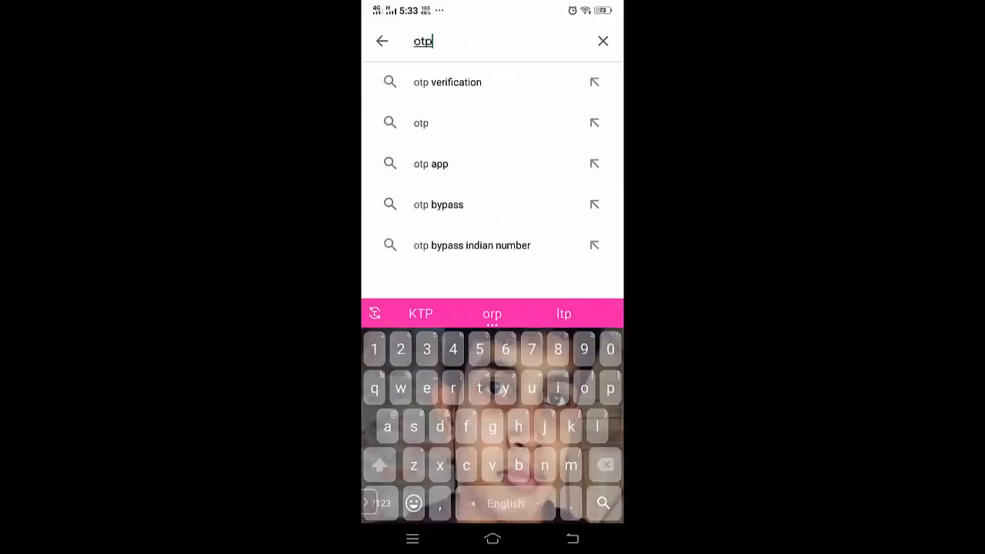
{"action": "type", "text": " a"}
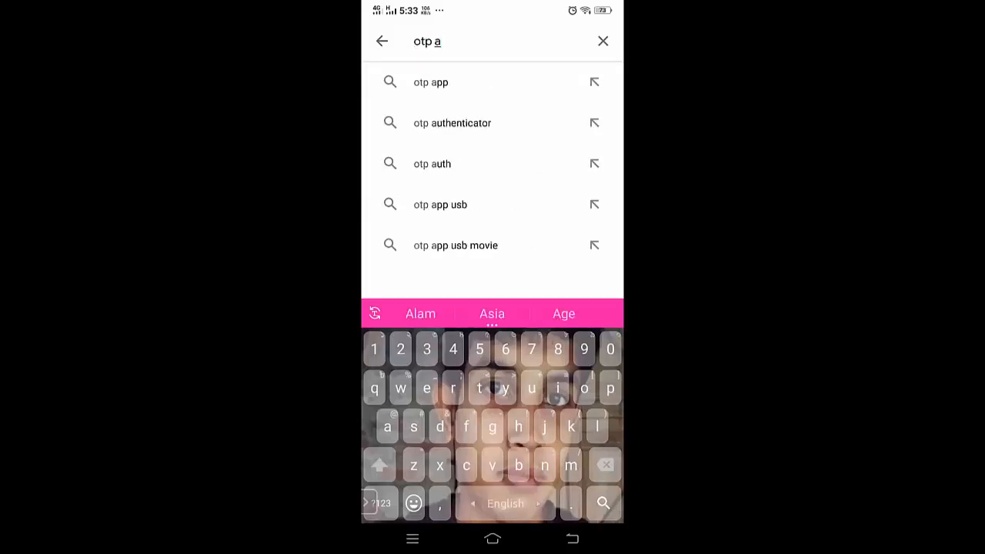
{"action": "type", "text": "u"}
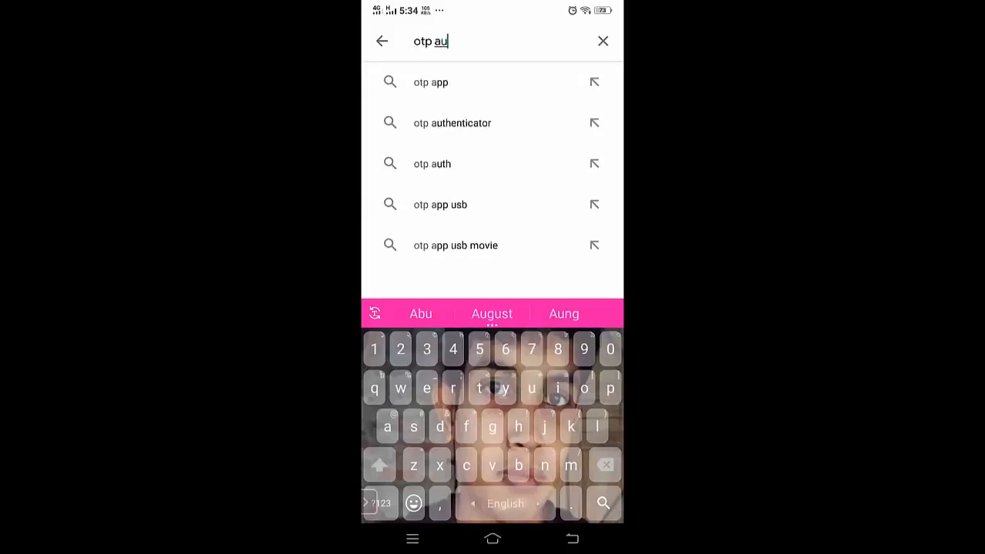
{"action": "type", "text": "then"}
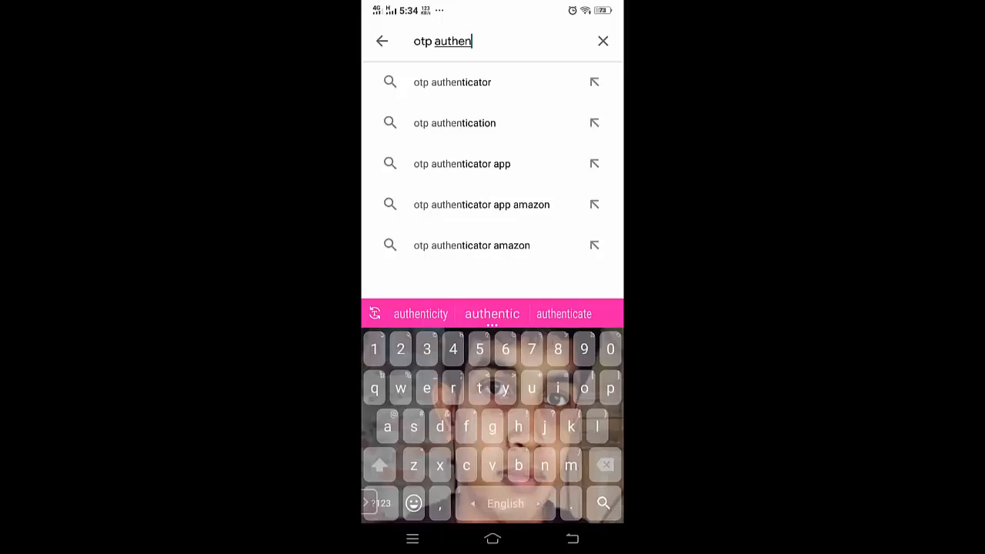
{"action": "left_click", "coordinate": [453, 83]}
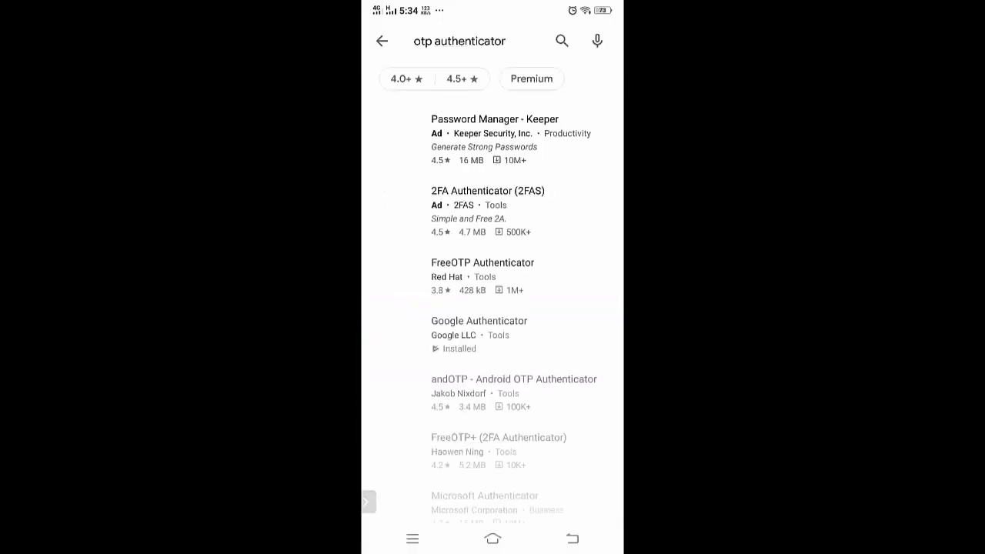
Step: Browse the search results and open the FreeOTP Authenticator app page by Red Hat
{"action": "left_click_drag", "start_coordinate": [551, 487], "coordinate": [547, 465]}
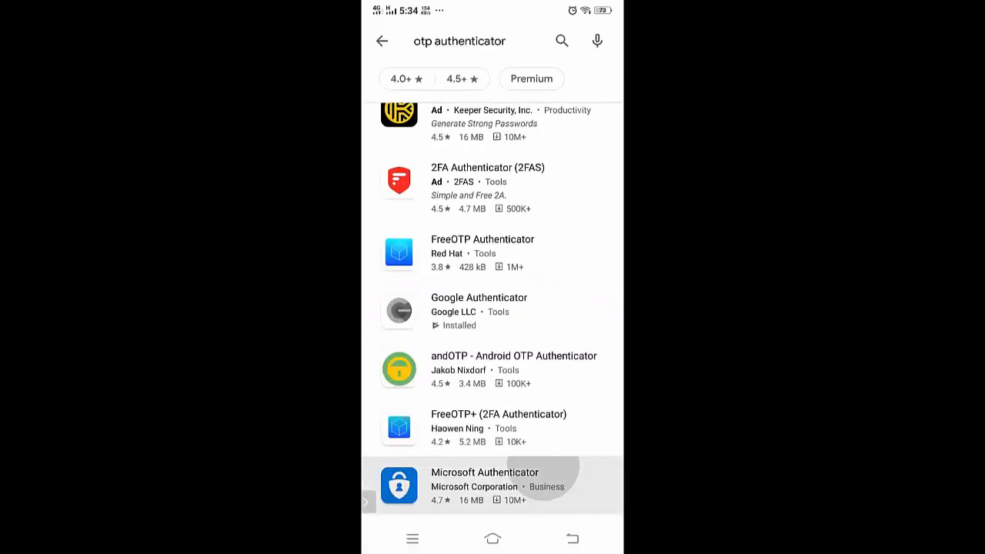
{"action": "scroll", "coordinate": [551, 464], "scroll_direction": "down", "scroll_amount": 6}
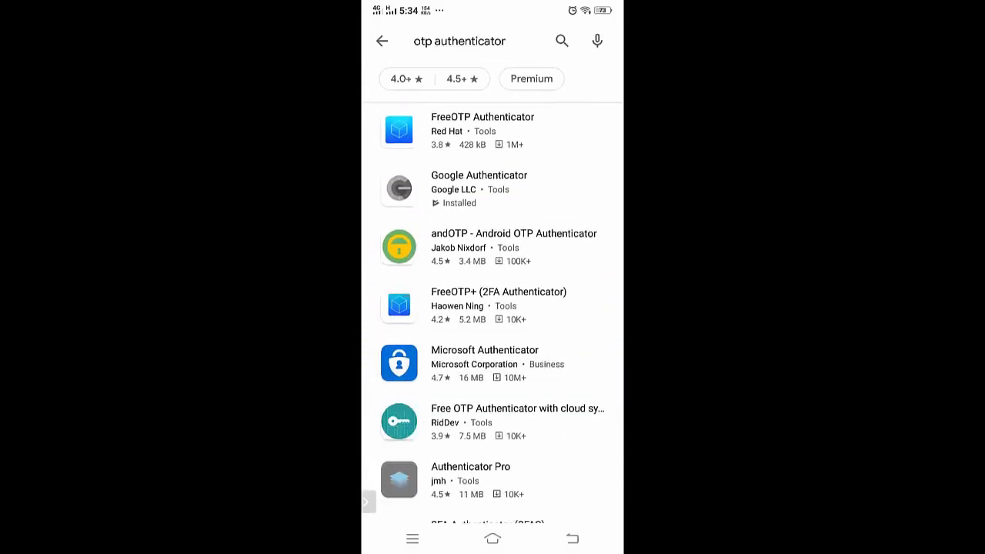
{"action": "scroll", "coordinate": [493, 315], "scroll_direction": "down", "scroll_amount": 6}
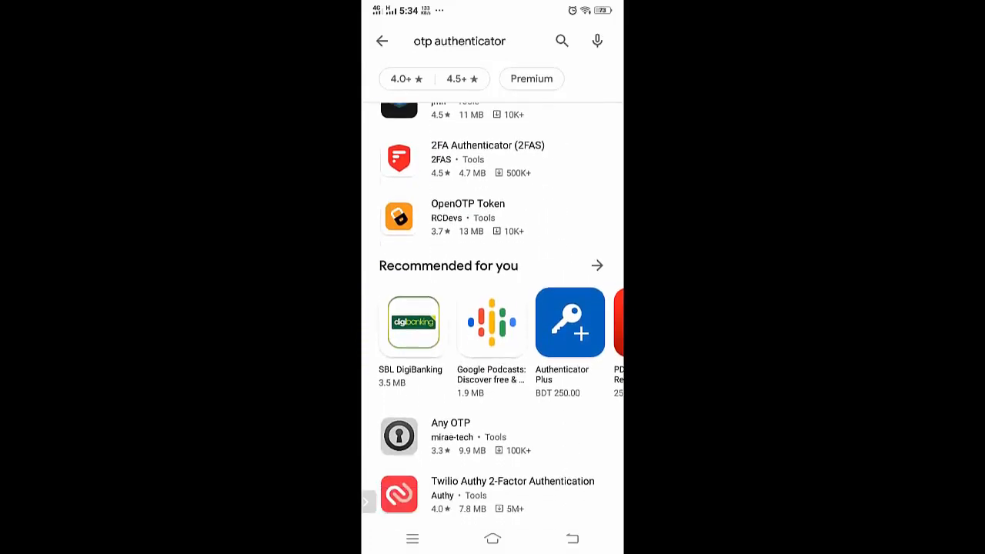
{"action": "scroll", "coordinate": [493, 315], "scroll_direction": "down", "scroll_amount": 2}
{"action": "scroll", "coordinate": [493, 316], "scroll_direction": "up", "scroll_amount": 13}
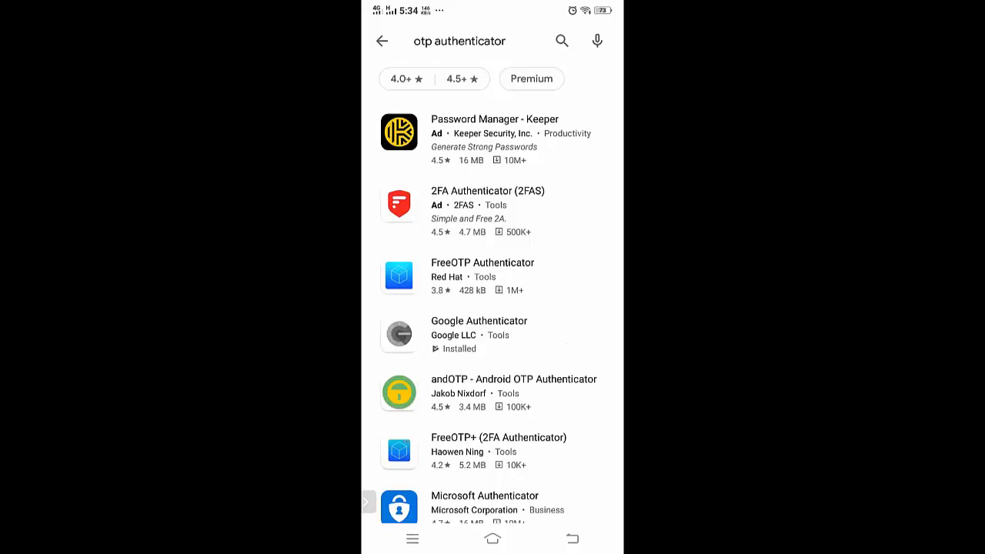
{"action": "left_click", "coordinate": [528, 381]}
{"action": "scroll", "coordinate": [528, 377], "scroll_direction": "down", "scroll_amount": 1}
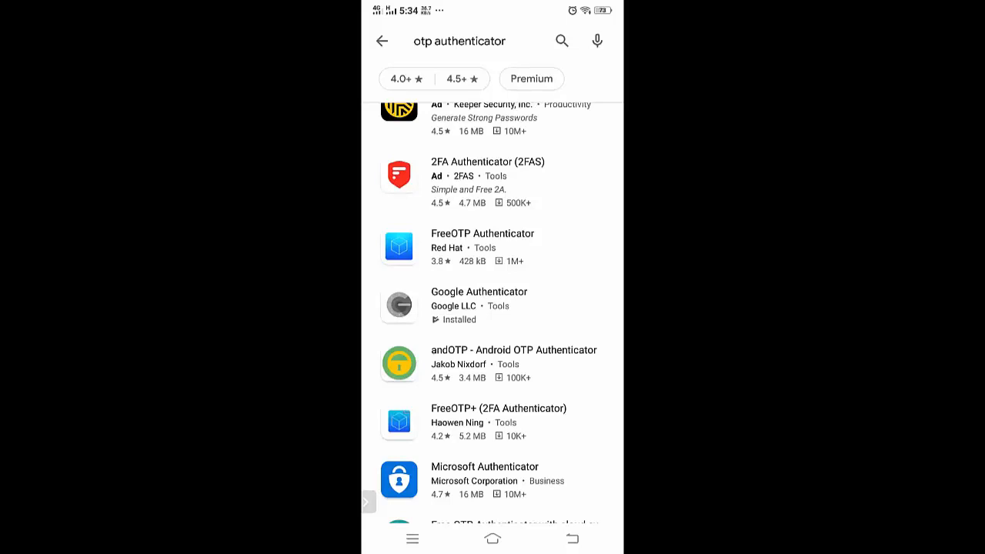
{"action": "left_click", "coordinate": [482, 246]}
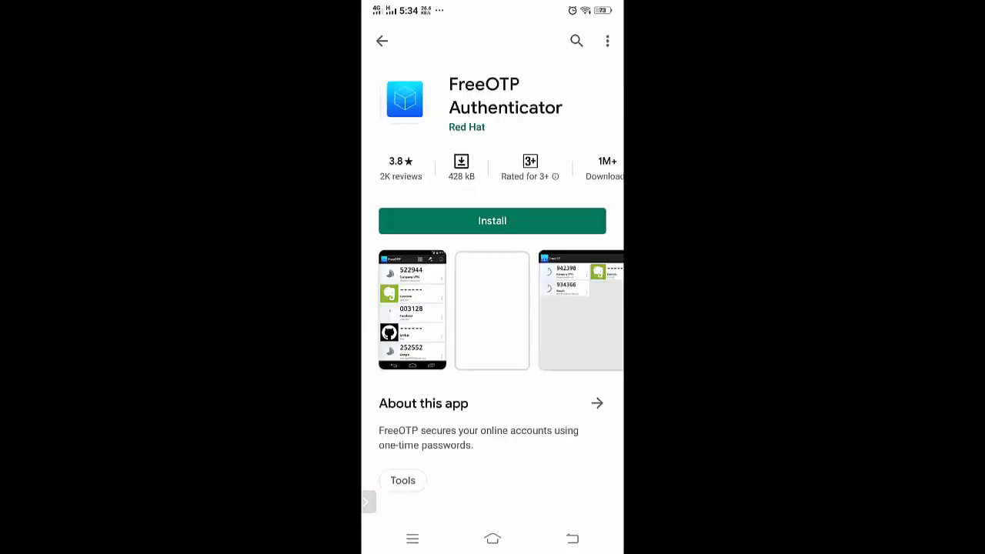
Step: Install FreeOTP Authenticator, accept its permissions, and launch the app
{"action": "left_click", "coordinate": [493, 221]}
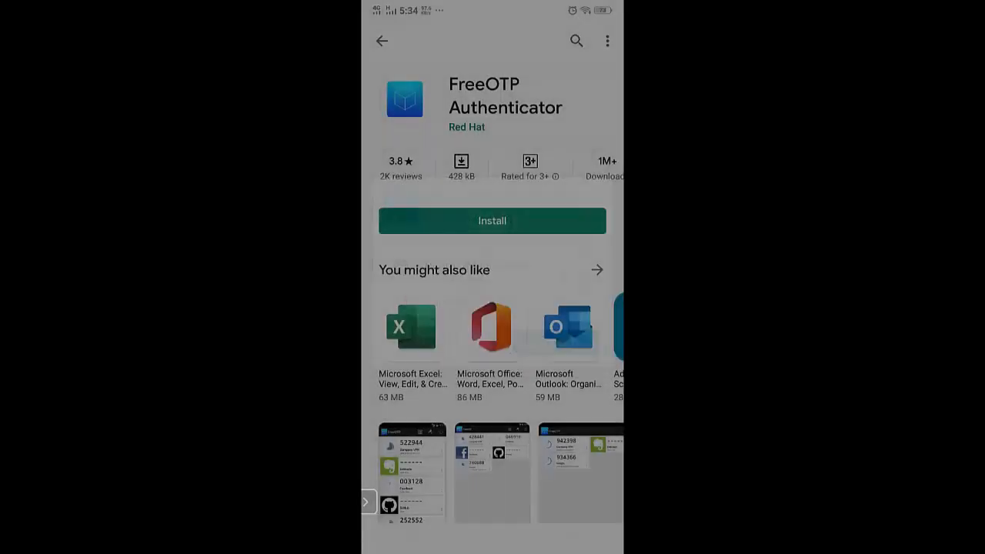
{"action": "left_click", "coordinate": [492, 221]}
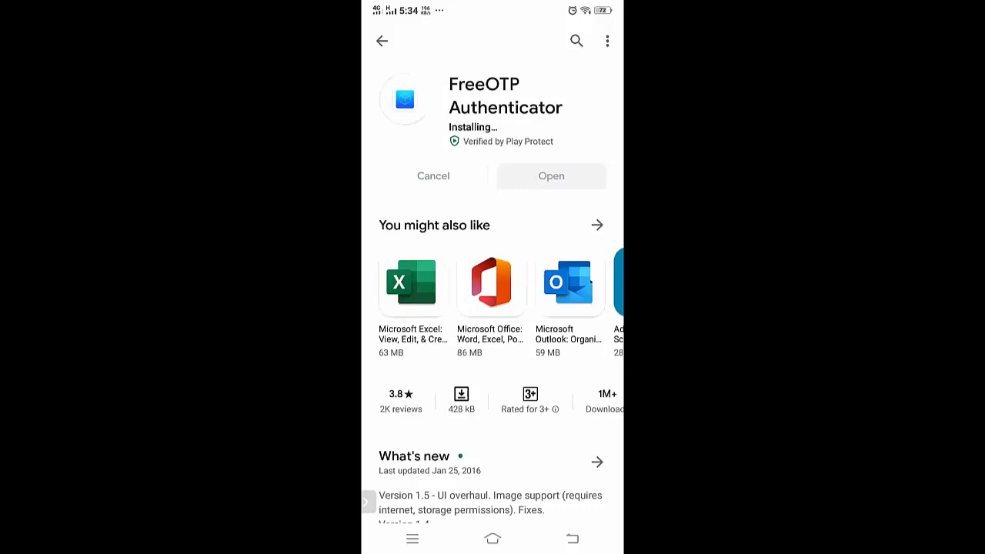
{"action": "left_click", "coordinate": [540, 163]}
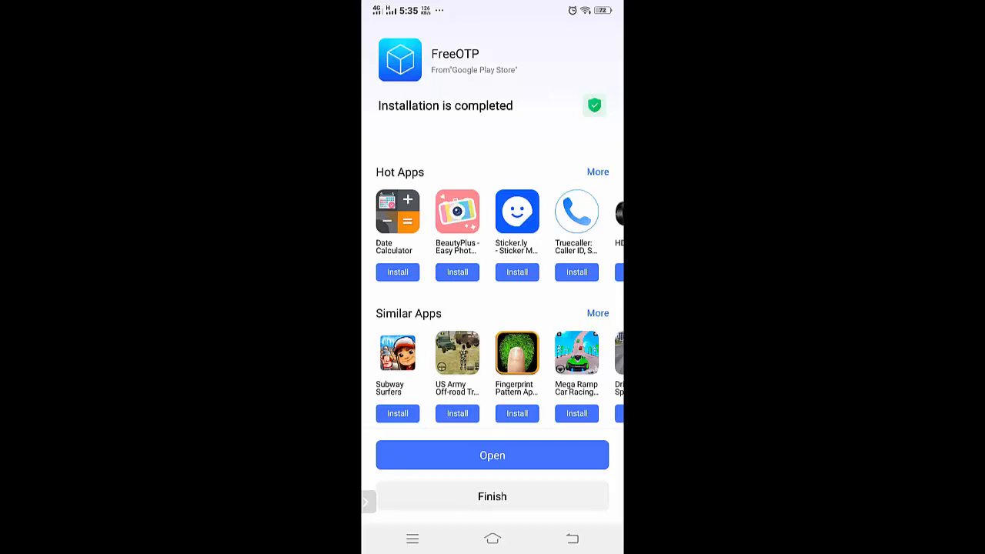
{"action": "left_click", "coordinate": [493, 455]}
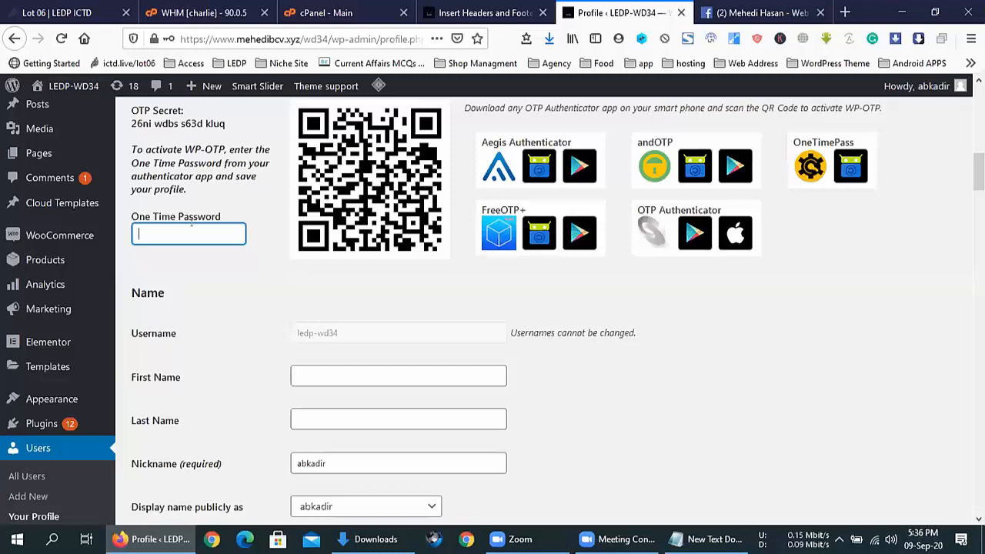
Step: Enter the one-time code from FreeOTP and save the profile with Update Profile
{"action": "scroll", "coordinate": [546, 304], "scroll_direction": "up", "scroll_amount": 2}
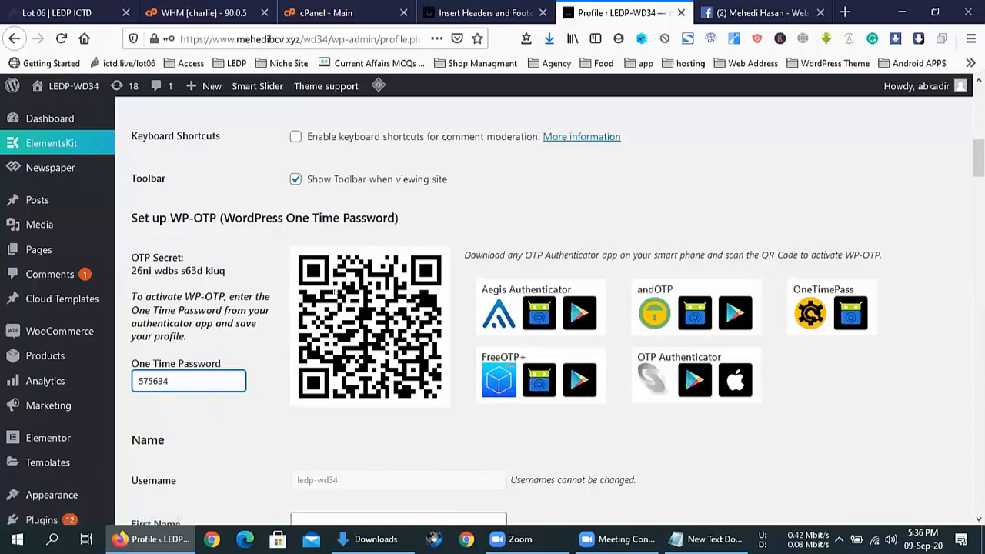
{"action": "scroll", "coordinate": [177, 382], "scroll_direction": "down", "scroll_amount": 20}
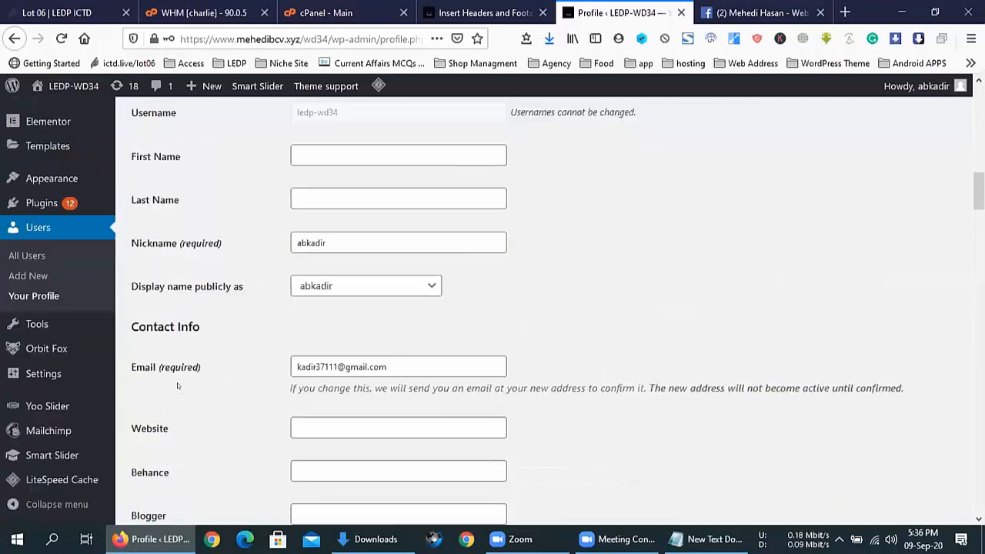
{"action": "scroll", "coordinate": [186, 384], "scroll_direction": "down", "scroll_amount": 7}
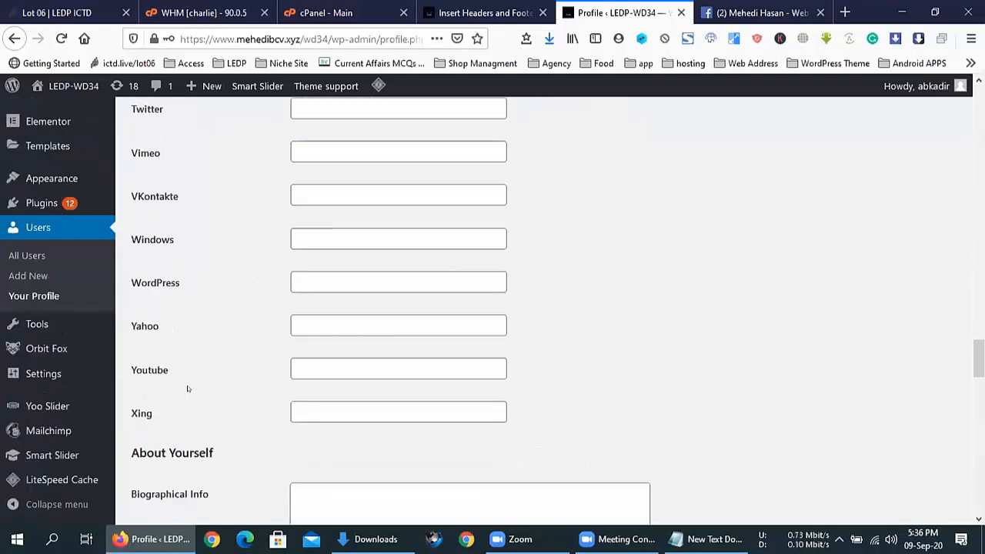
{"action": "scroll", "coordinate": [187, 386], "scroll_direction": "down", "scroll_amount": 8}
{"action": "scroll", "coordinate": [188, 386], "scroll_direction": "down", "scroll_amount": 12}
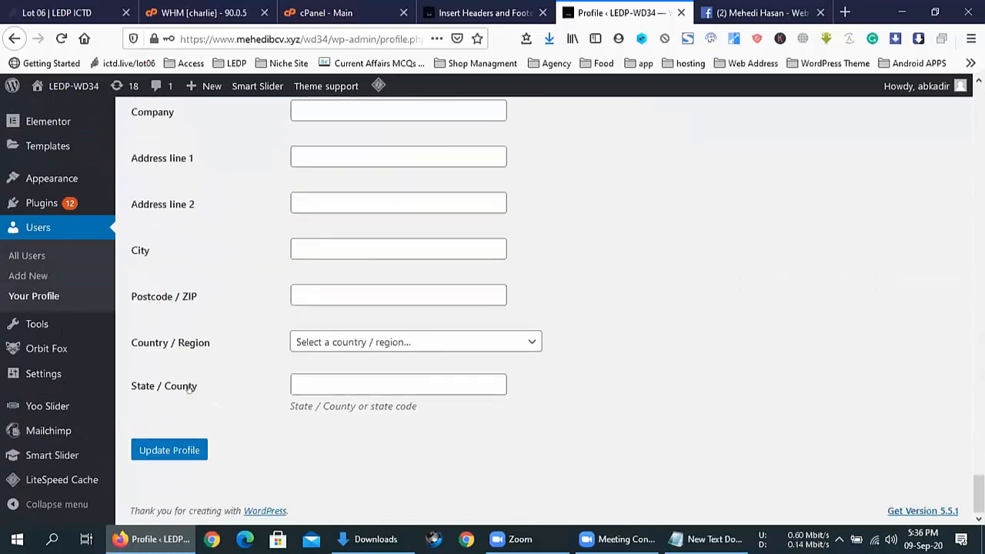
{"action": "left_click", "coordinate": [180, 447]}
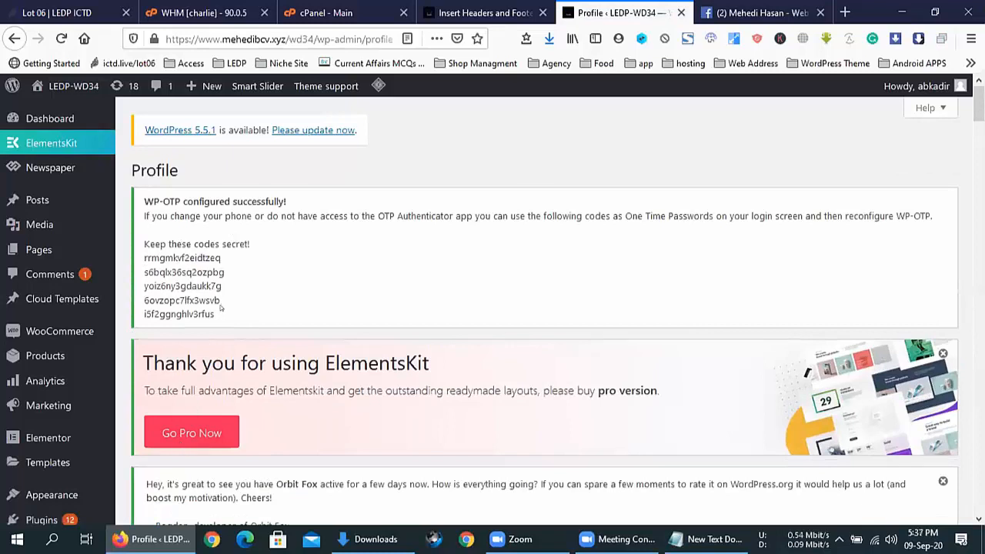
Step: Copy the five recovery codes into the Notepad notes below the existing text and save
{"action": "left_click_drag", "start_coordinate": [221, 307], "coordinate": [142, 250]}
{"action": "right_click", "coordinate": [143, 257]}
{"action": "left_click", "coordinate": [167, 269]}
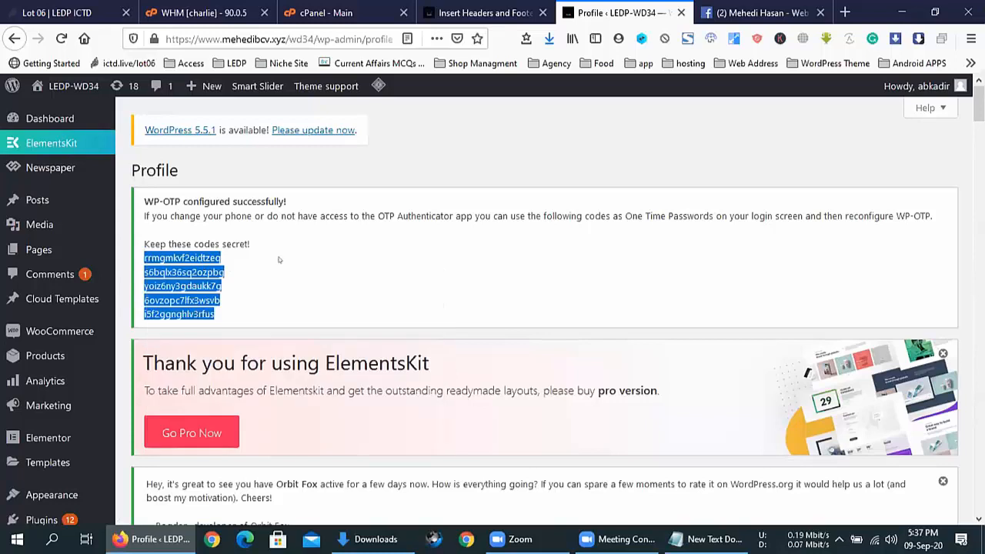
{"action": "left_click", "coordinate": [277, 257]}
{"action": "key", "text": "alt+Tab"}
{"action": "left_click", "coordinate": [444, 261]}
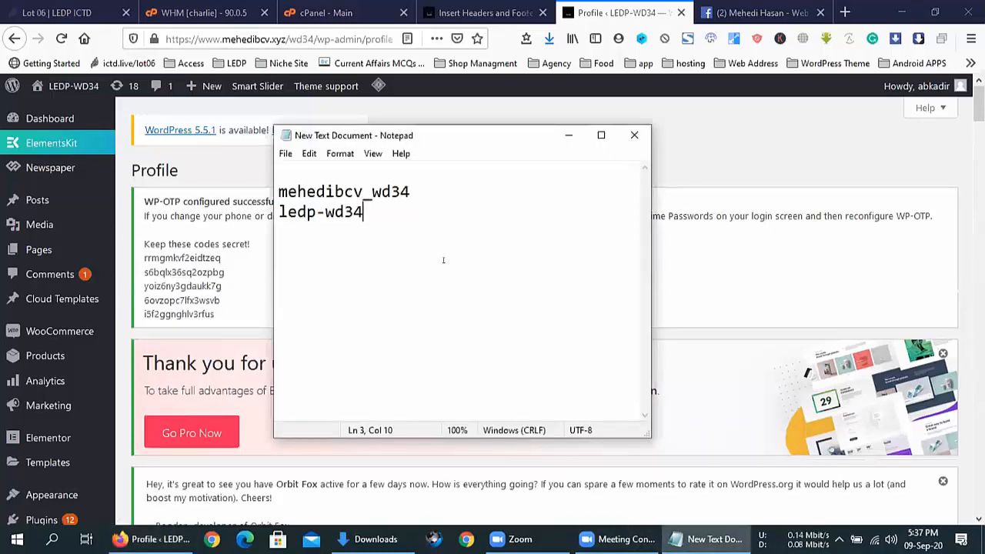
{"action": "key", "text": "Return"}
{"action": "key", "text": "Return"}
{"action": "key", "text": "ctrl+v"}
{"action": "key", "text": "ctrl+s"}
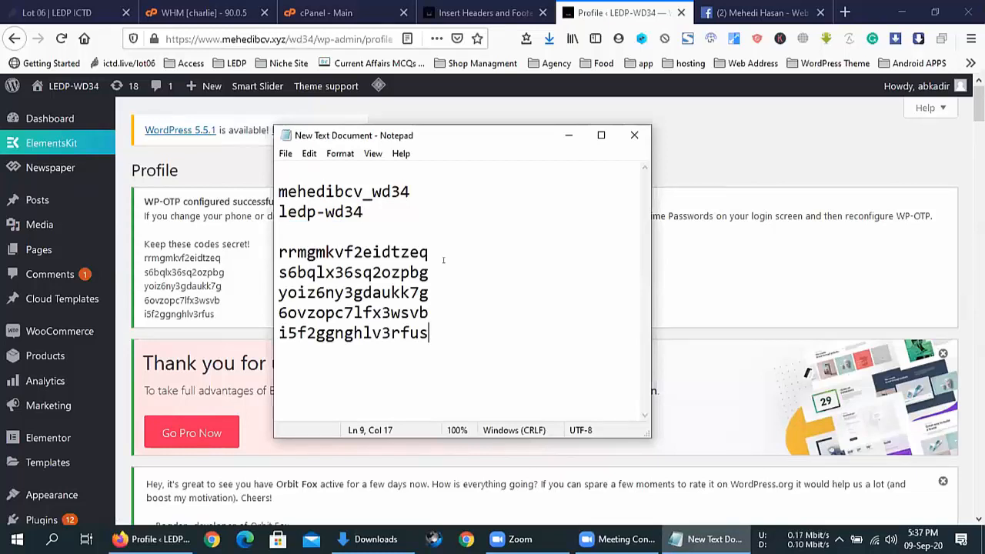
Step: Return to the WordPress profile and review the 'WP-OTP configured successfully!' section
{"action": "left_click", "coordinate": [693, 230]}
{"action": "scroll", "coordinate": [397, 245], "scroll_direction": "down", "scroll_amount": 5}
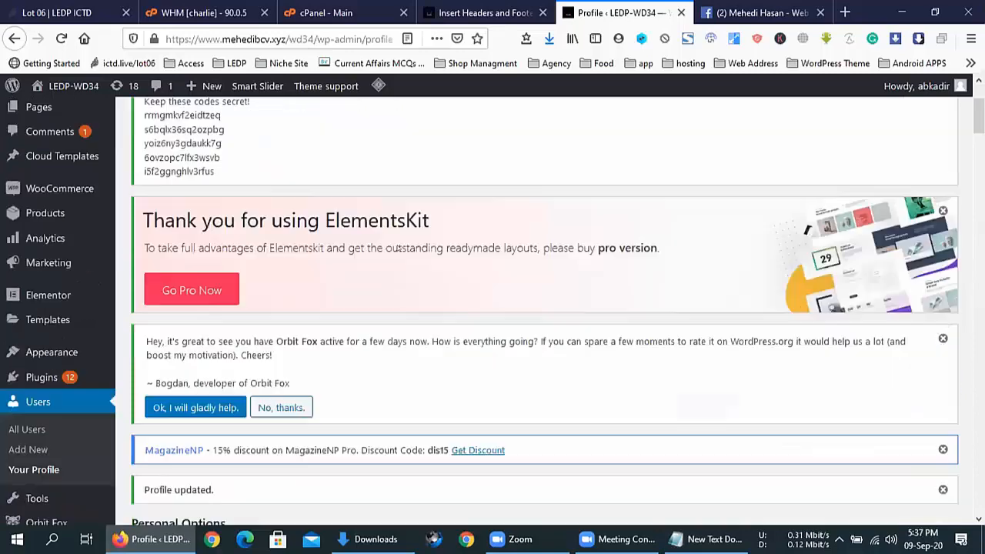
{"action": "scroll", "coordinate": [398, 244], "scroll_direction": "down", "scroll_amount": 7}
{"action": "scroll", "coordinate": [307, 239], "scroll_direction": "up", "scroll_amount": 3}
{"action": "scroll", "coordinate": [220, 226], "scroll_direction": "down", "scroll_amount": 4}
{"action": "scroll", "coordinate": [221, 226], "scroll_direction": "up", "scroll_amount": 10}
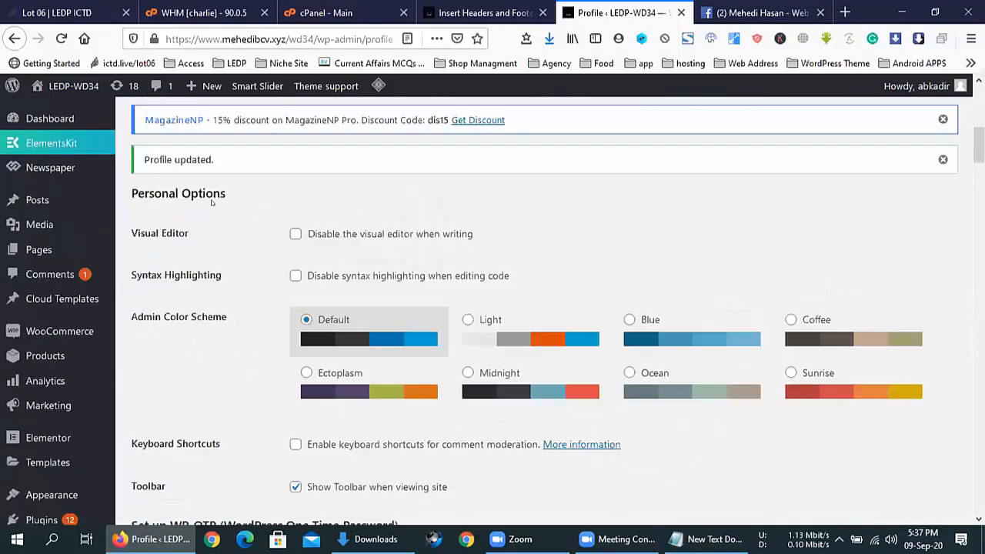
{"action": "scroll", "coordinate": [213, 202], "scroll_direction": "down", "scroll_amount": 10}
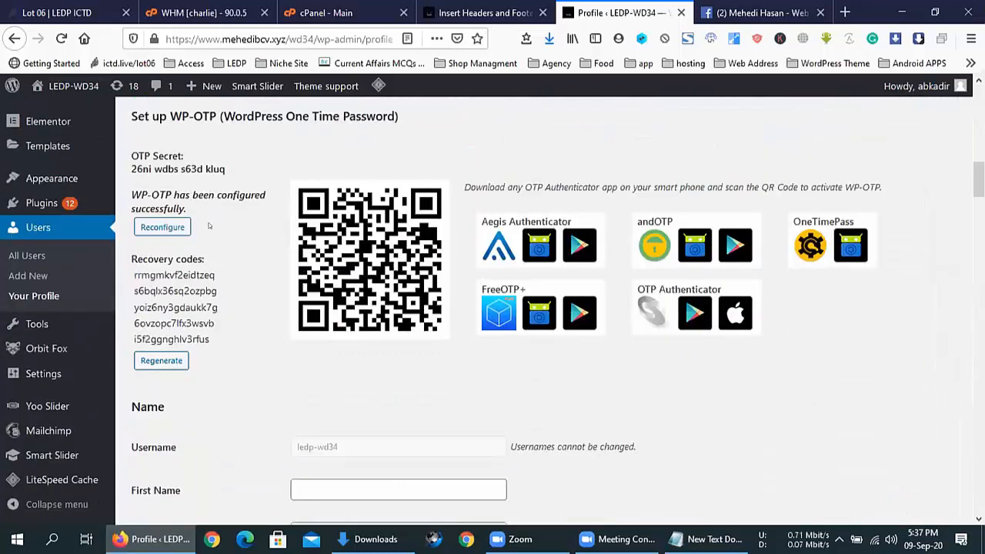
{"action": "left_click_drag", "start_coordinate": [203, 363], "coordinate": [121, 259]}
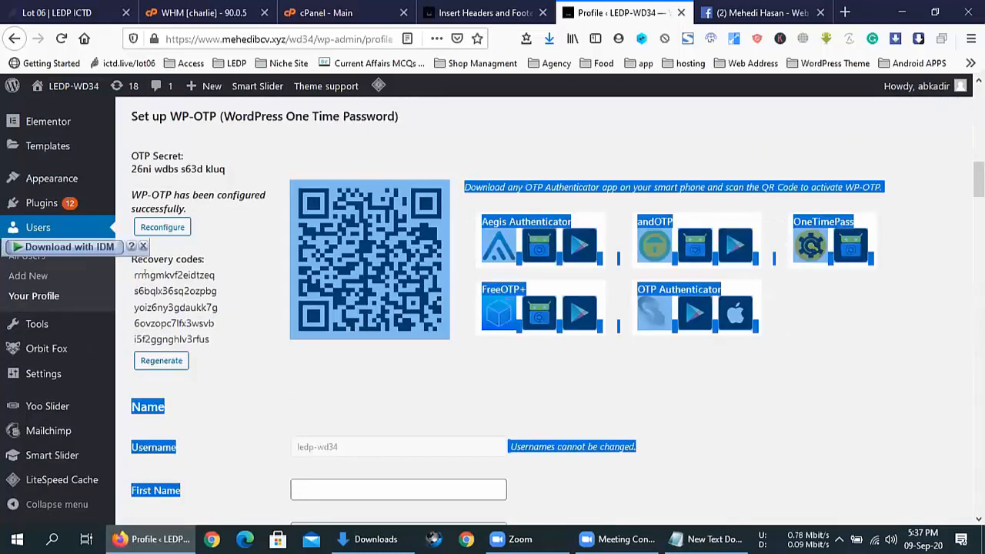
{"action": "left_click", "coordinate": [181, 296]}
Step: Log out via the Howdy menu and check the login form's One Time Password field
{"action": "mouse_move", "coordinate": [920, 87]}
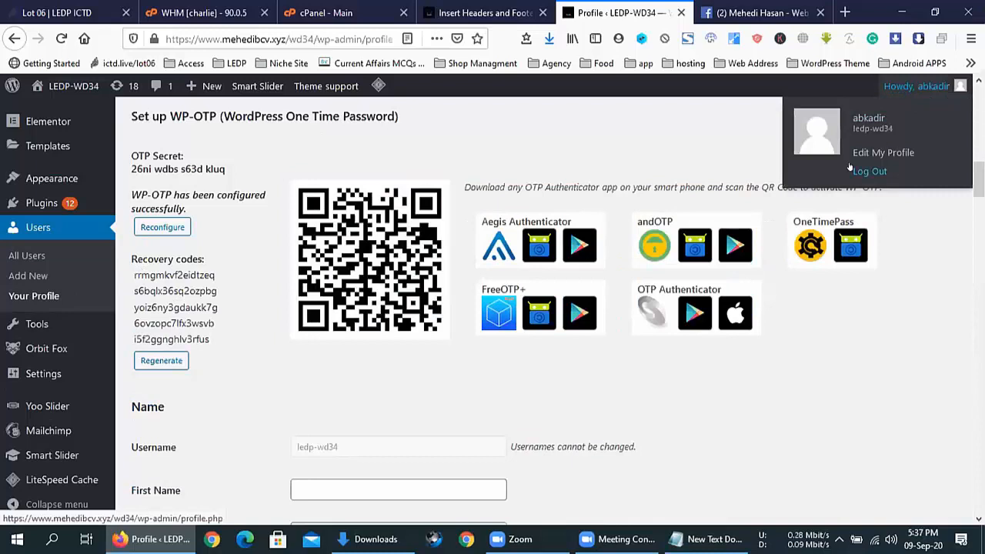
{"action": "left_click", "coordinate": [861, 171]}
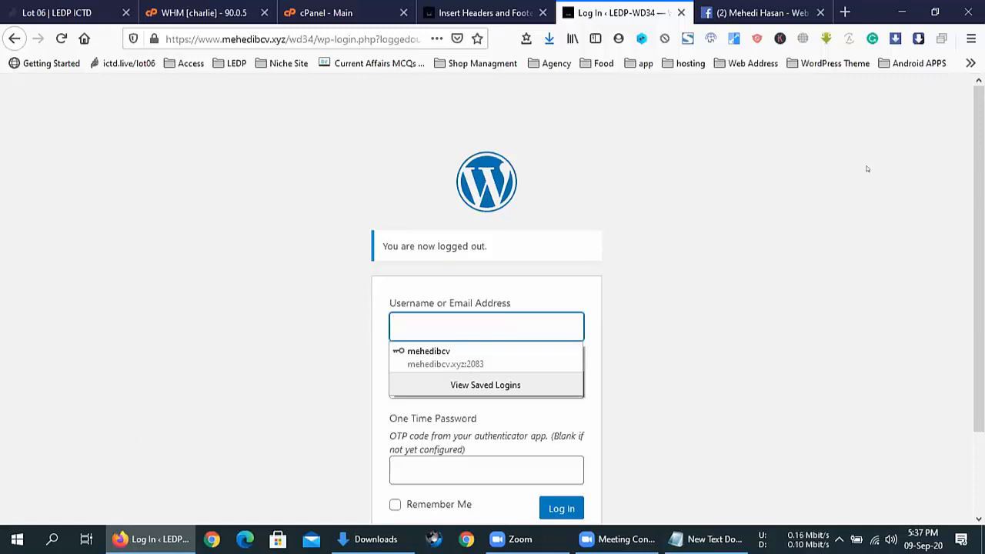
{"action": "left_click", "coordinate": [662, 386]}
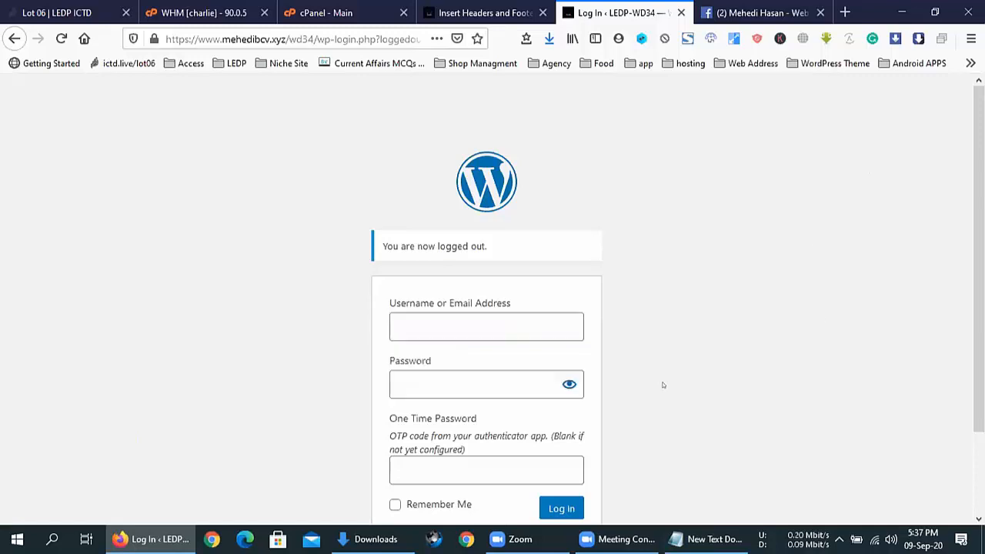
{"action": "left_click", "coordinate": [492, 465]}
{"action": "scroll", "coordinate": [623, 420], "scroll_direction": "down", "scroll_amount": 2}
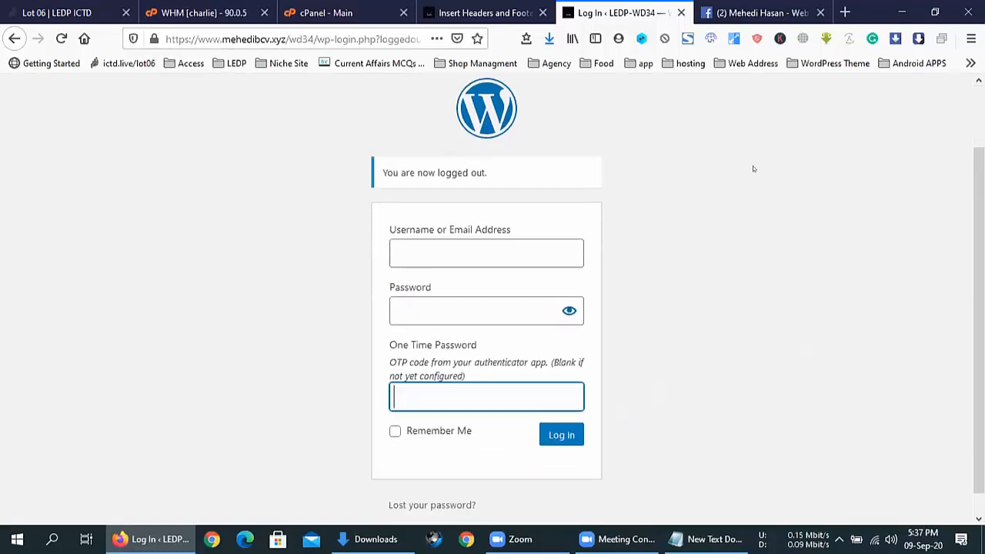
{"action": "left_click", "coordinate": [627, 539]}
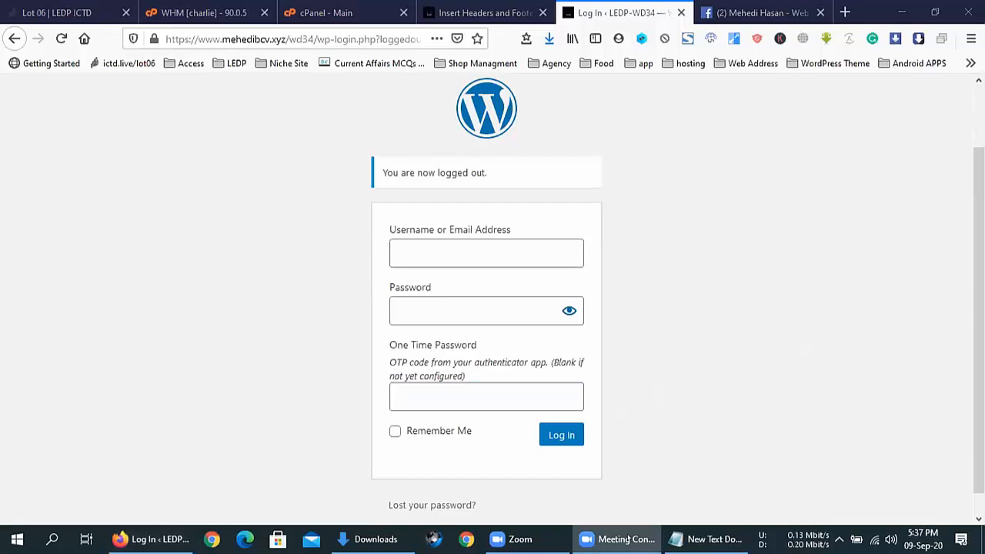
{"action": "left_click", "coordinate": [508, 249]}
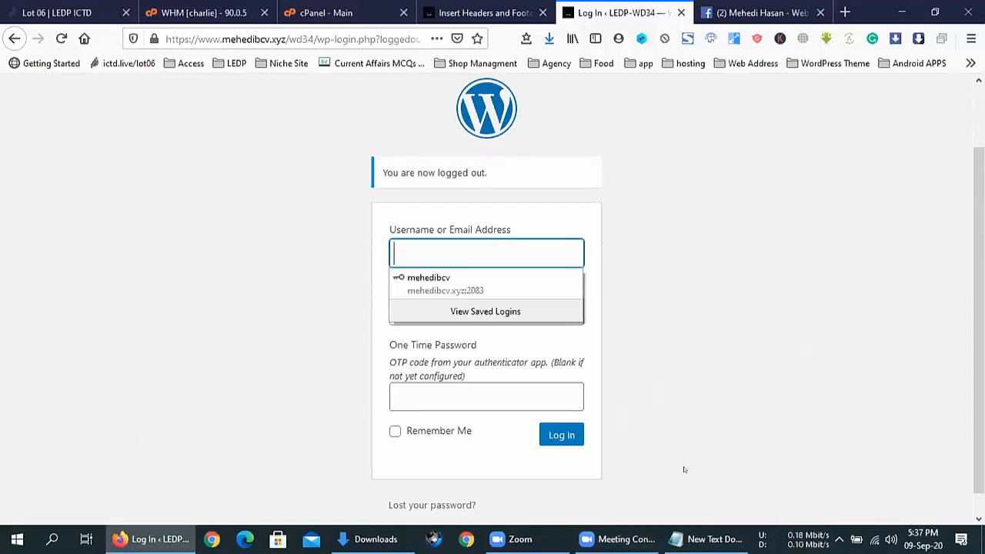
Step: Move Notepad aside and clear a wrongly pasted value from the Username field
{"action": "left_click", "coordinate": [714, 539]}
{"action": "left_click_drag", "start_coordinate": [429, 251], "coordinate": [283, 251]}
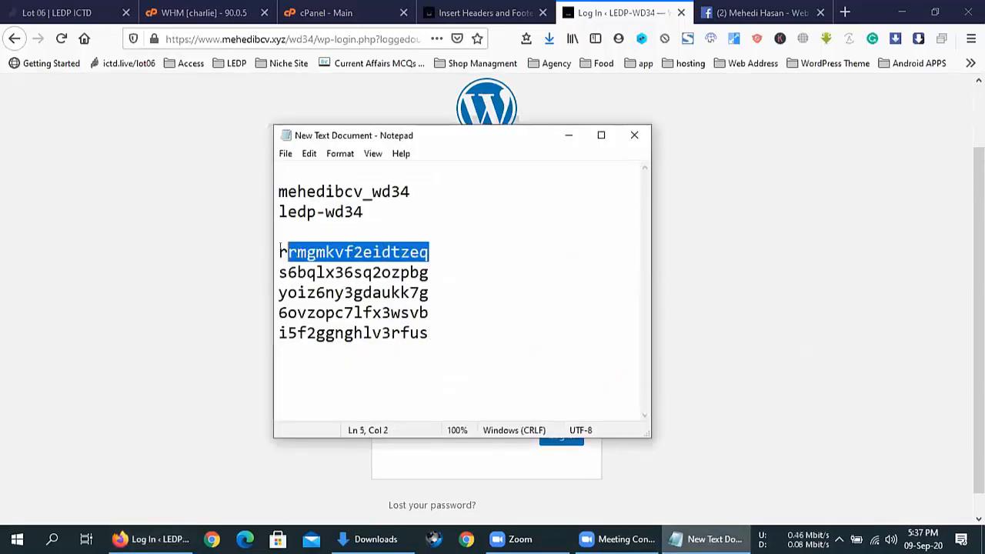
{"action": "left_click", "coordinate": [308, 252]}
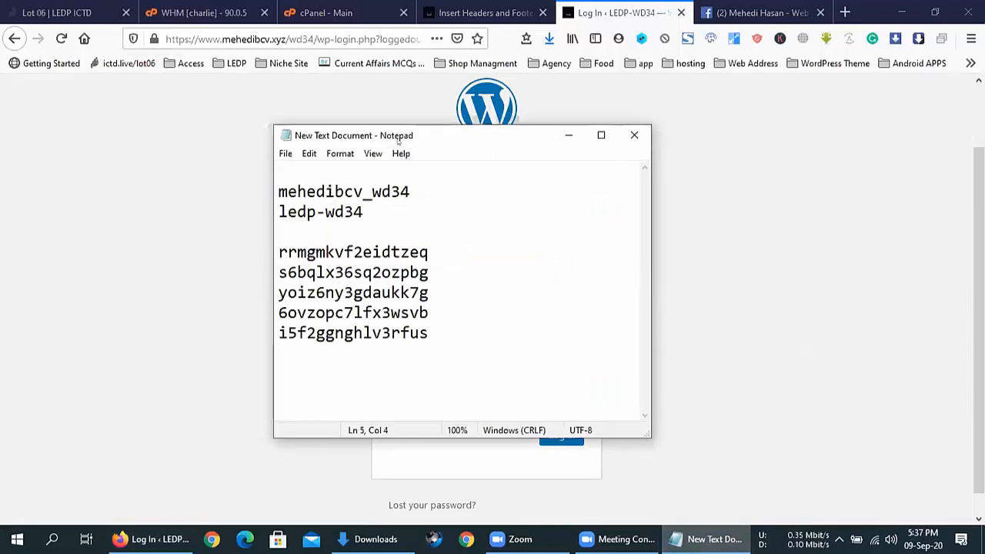
{"action": "left_click_drag", "start_coordinate": [397, 139], "coordinate": [805, 168]}
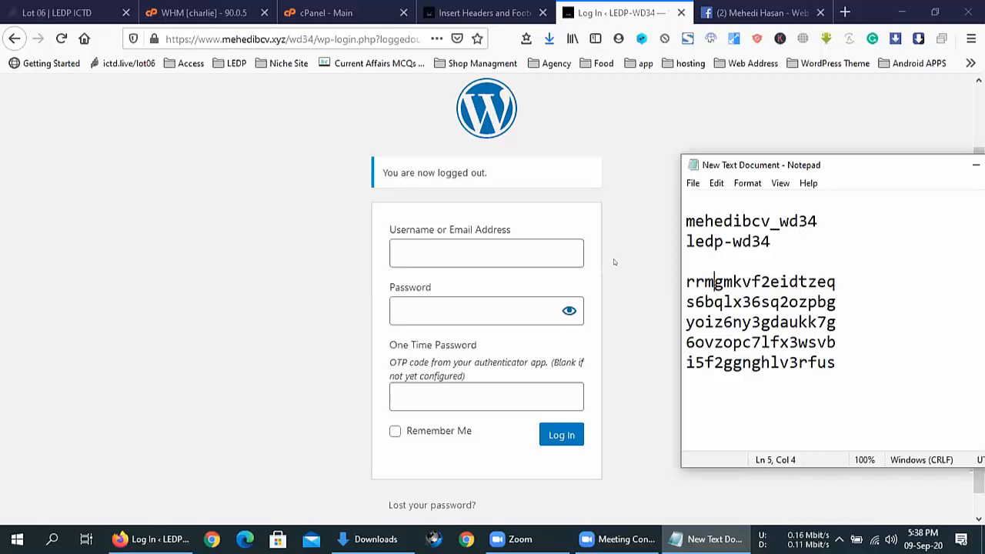
{"action": "right_click", "coordinate": [478, 259]}
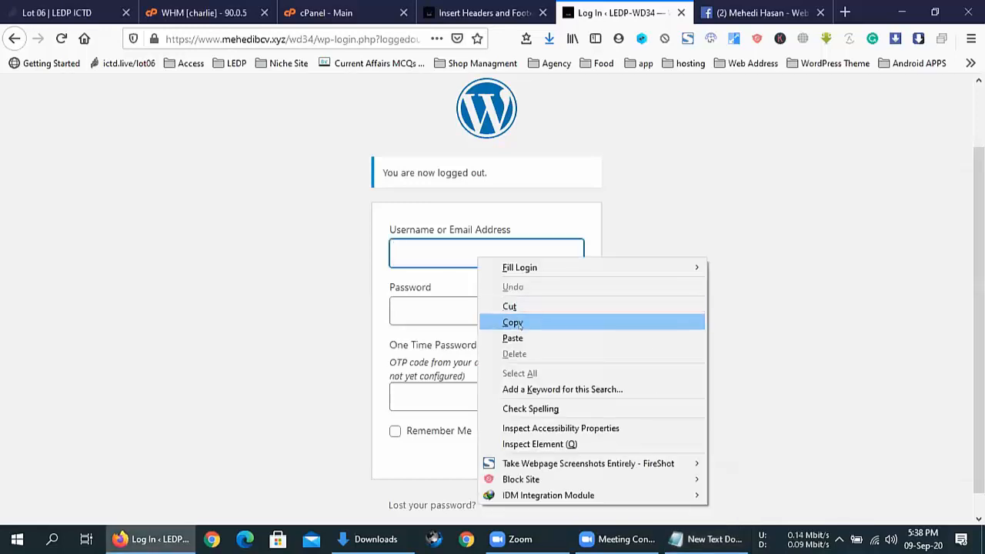
{"action": "left_click", "coordinate": [517, 338]}
{"action": "double_click", "coordinate": [498, 258]}
{"action": "key", "text": "ctrl+a"}
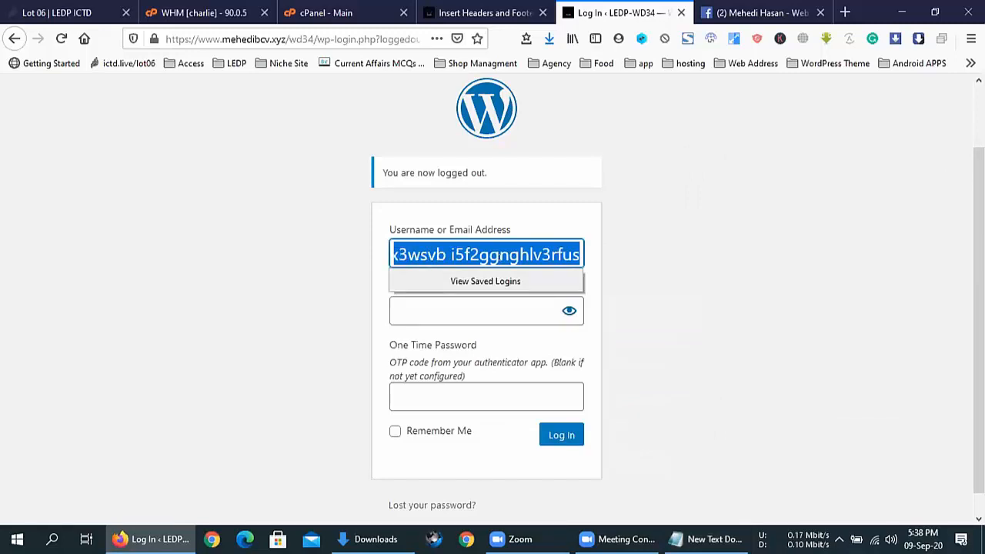
{"action": "key", "text": "BackSpace"}
Step: Copy the username from the notes and paste username and password into the login fields
{"action": "key", "text": "alt+Tab"}
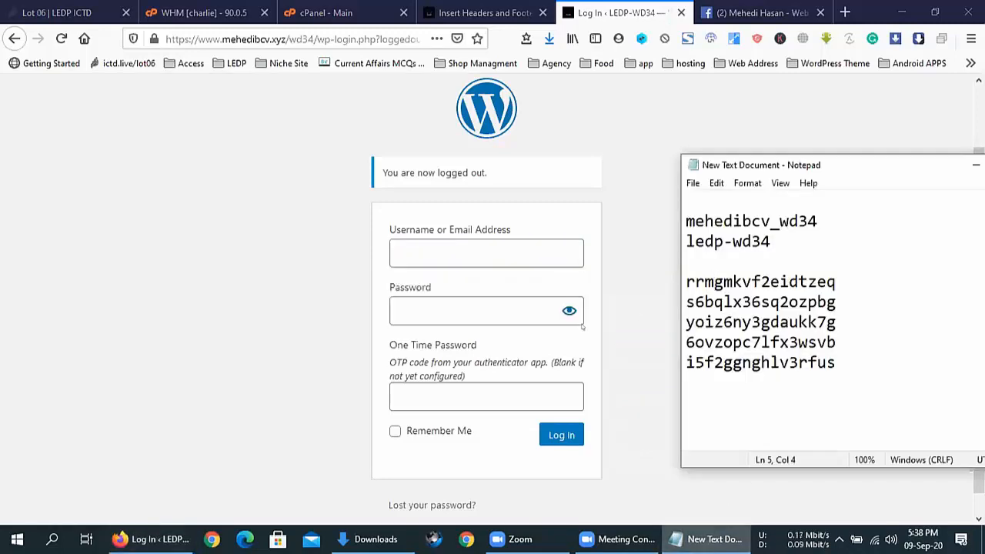
{"action": "key", "text": "alt+Tab"}
{"action": "key", "text": "alt+Tab"}
{"action": "left_click_drag", "start_coordinate": [771, 241], "coordinate": [685, 241]}
{"action": "right_click", "coordinate": [713, 238]}
{"action": "right_click", "coordinate": [539, 248]}
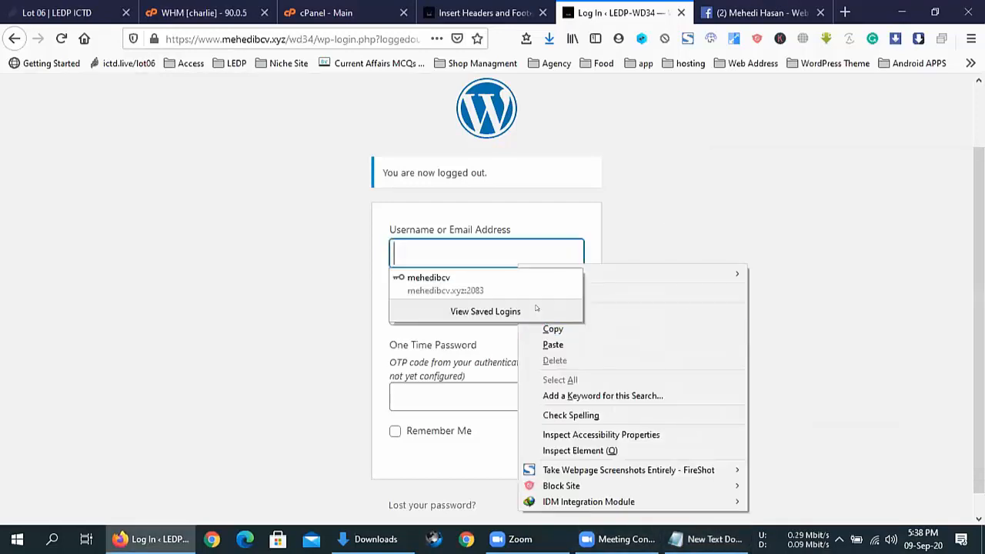
{"action": "left_click", "coordinate": [548, 344]}
{"action": "left_click", "coordinate": [501, 307]}
{"action": "right_click", "coordinate": [507, 314]}
{"action": "left_click", "coordinate": [539, 411]}
{"action": "left_click", "coordinate": [514, 396]}
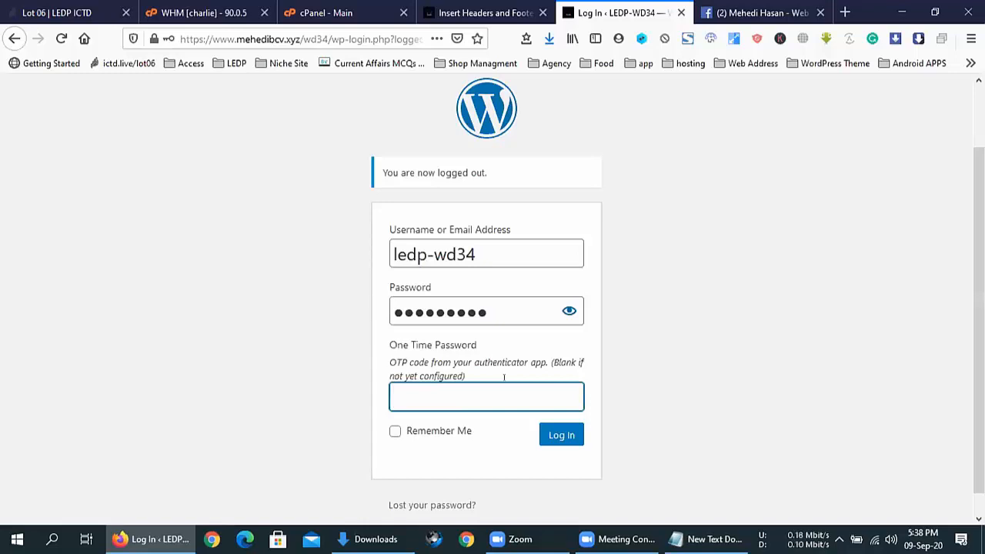
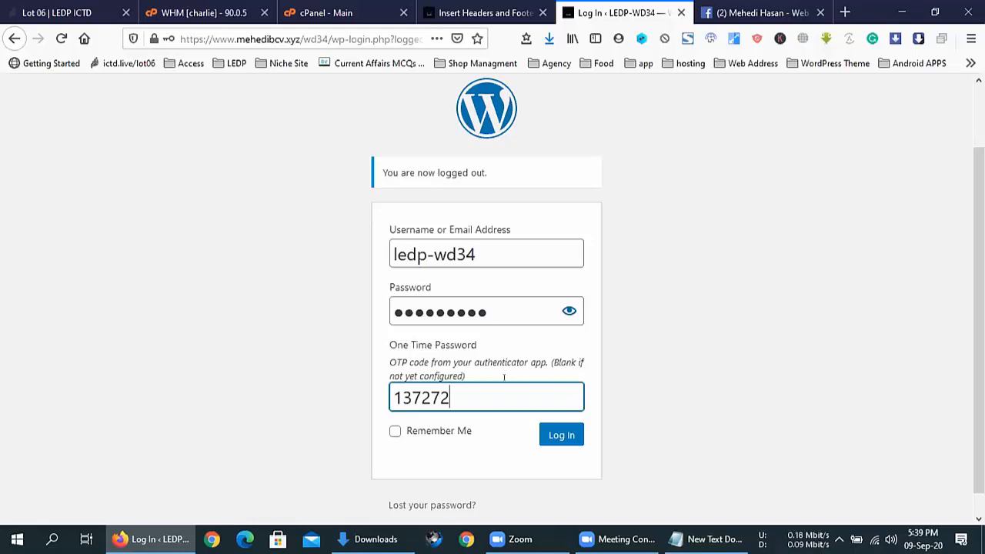
{"action": "left_click", "coordinate": [487, 5]}
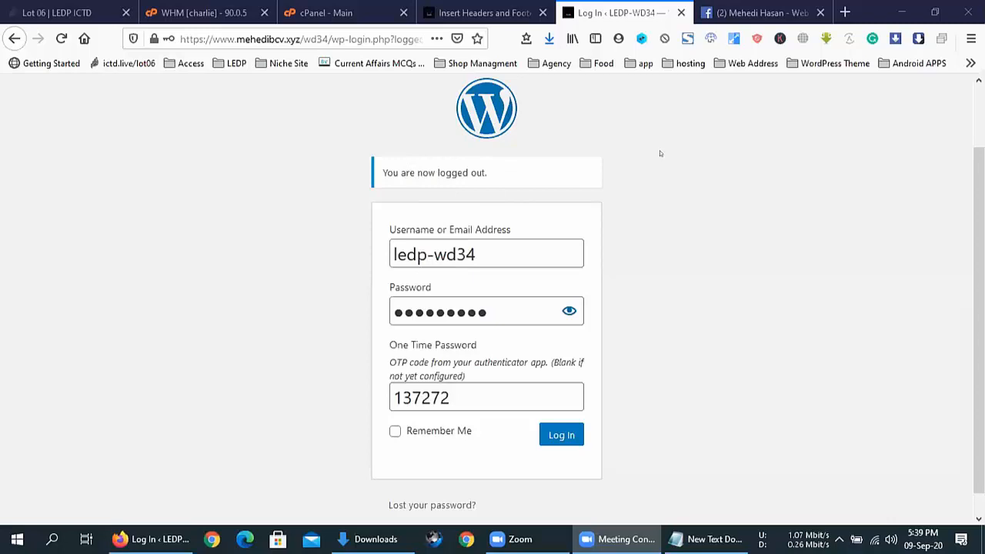
{"action": "left_click", "coordinate": [627, 3]}
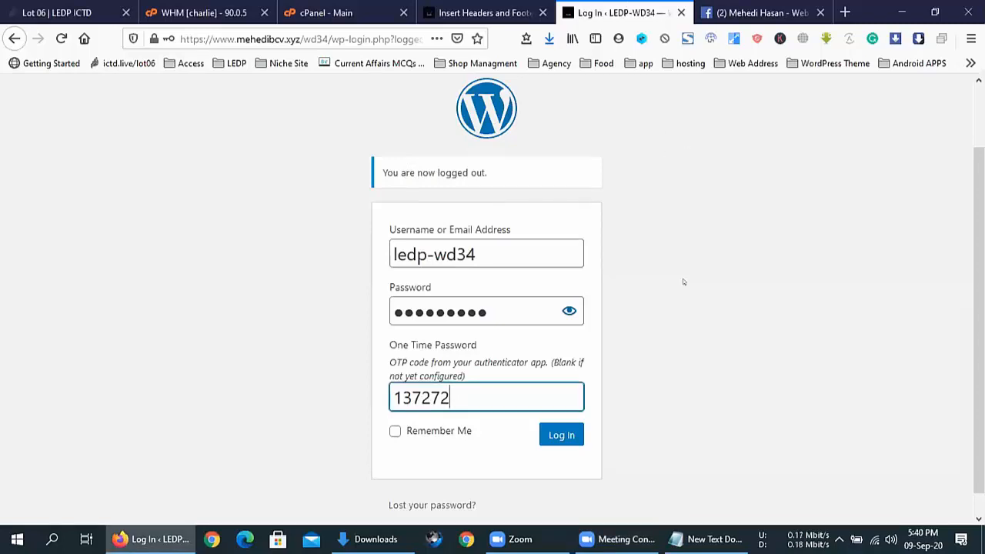
{"action": "double_click", "coordinate": [500, 396]}
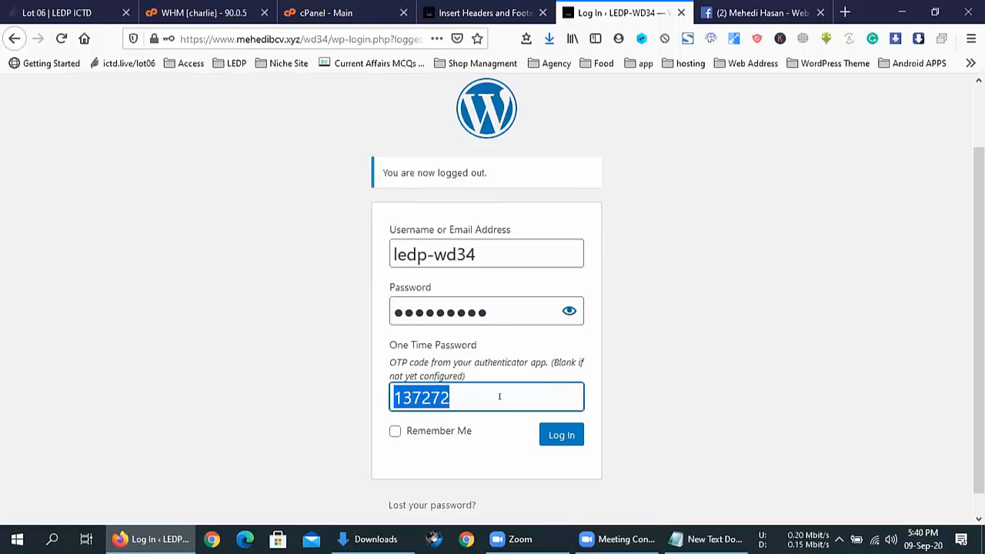
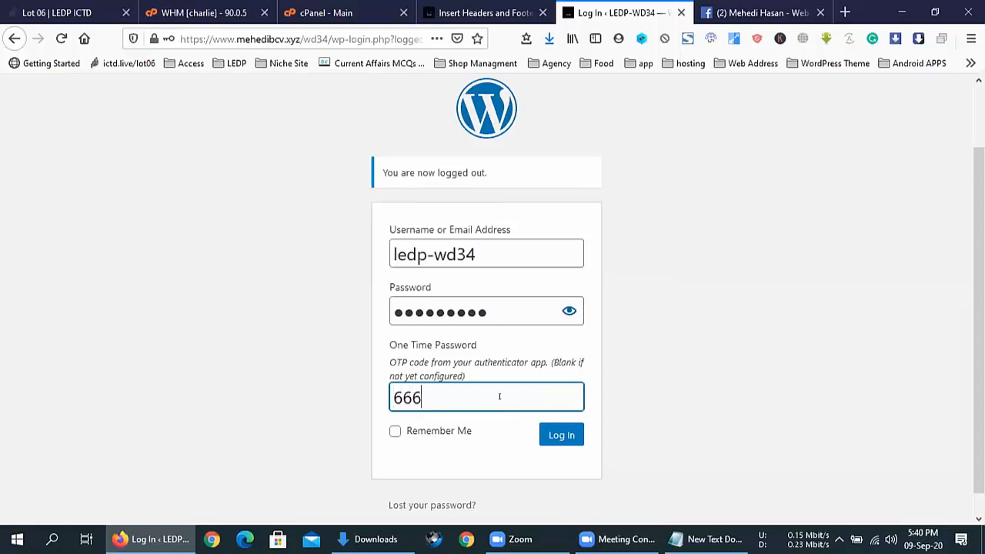
{"action": "left_click", "coordinate": [561, 436]}
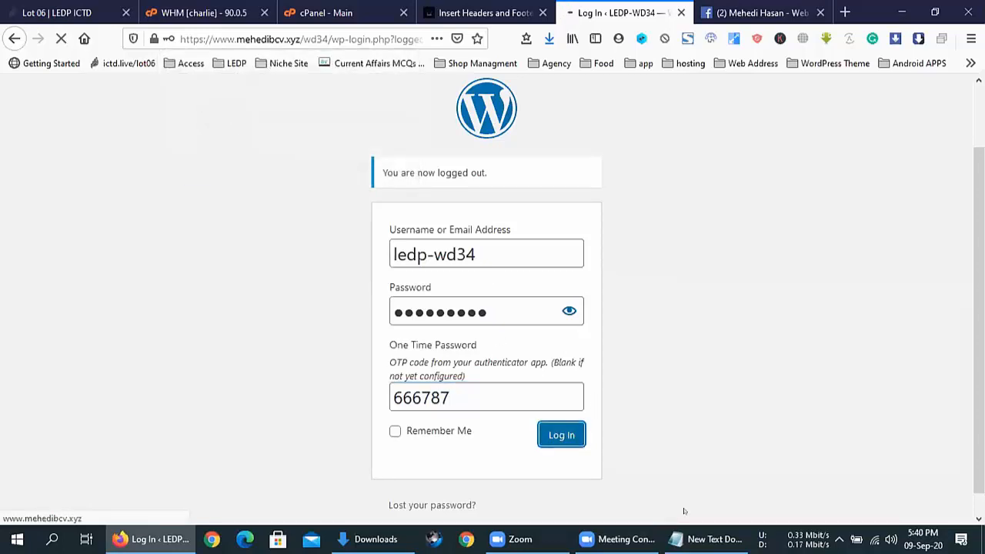
Step: Copy the first recovery code from the notes and return to the WordPress dashboard
{"action": "left_click", "coordinate": [708, 539]}
{"action": "left_click_drag", "start_coordinate": [849, 362], "coordinate": [686, 279]}
{"action": "left_click", "coordinate": [702, 279]}
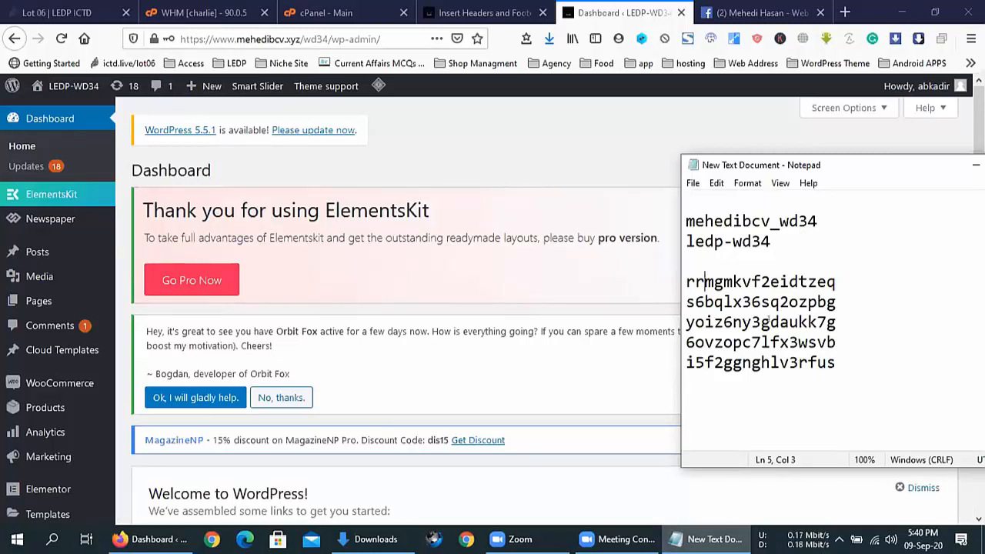
{"action": "left_click_drag", "start_coordinate": [839, 282], "coordinate": [685, 281]}
{"action": "right_click", "coordinate": [720, 275]}
{"action": "left_click", "coordinate": [756, 322]}
{"action": "left_click", "coordinate": [835, 136]}
{"action": "mouse_move", "coordinate": [916, 86]}
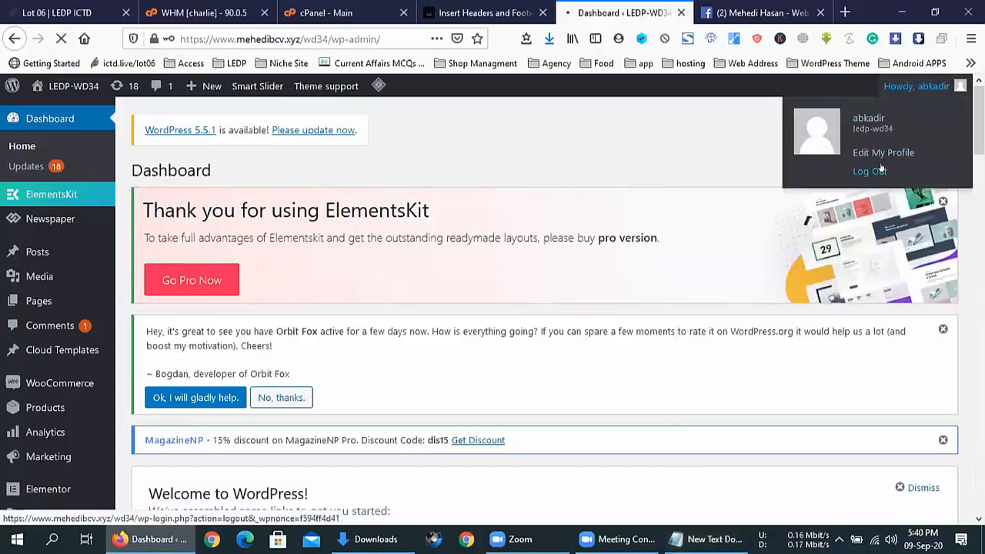
Step: Log out and paste the copied recovery code into the One Time Password field
{"action": "left_click", "coordinate": [881, 169]}
{"action": "left_click", "coordinate": [442, 320]}
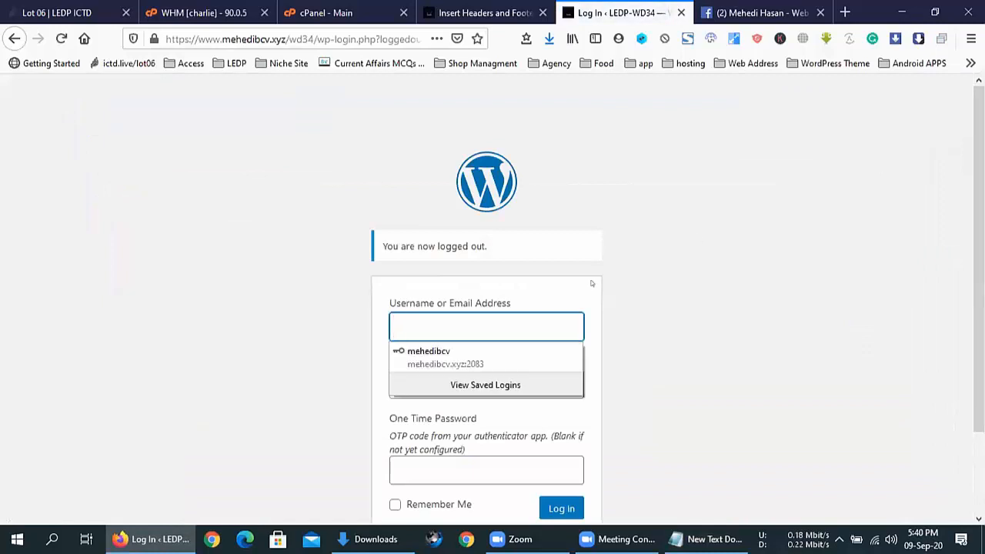
{"action": "right_click", "coordinate": [552, 465]}
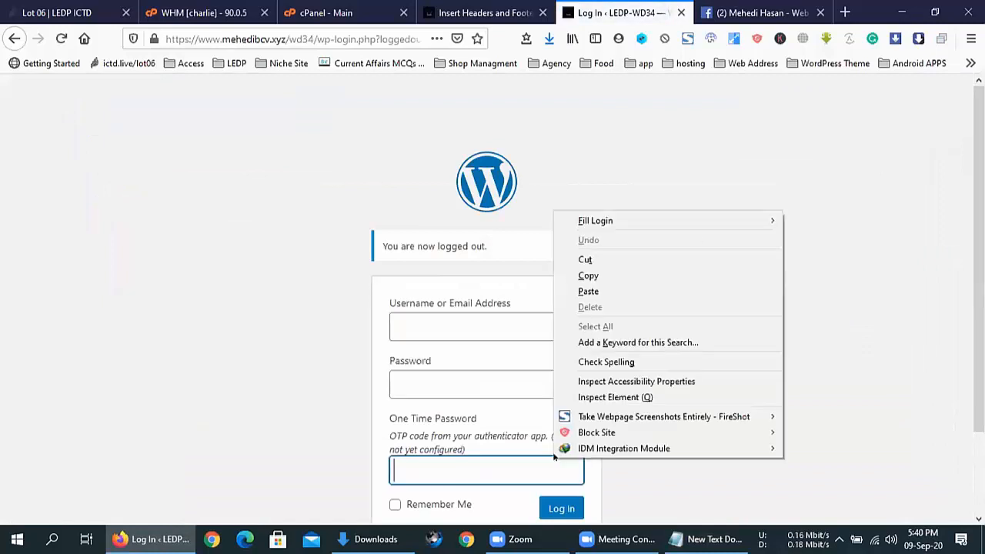
{"action": "left_click", "coordinate": [612, 289]}
{"action": "scroll", "coordinate": [615, 295], "scroll_direction": "down", "scroll_amount": 3}
Step: Fill in the username and password from the notes and submit the login
{"action": "left_click", "coordinate": [475, 236]}
{"action": "left_click", "coordinate": [677, 539]}
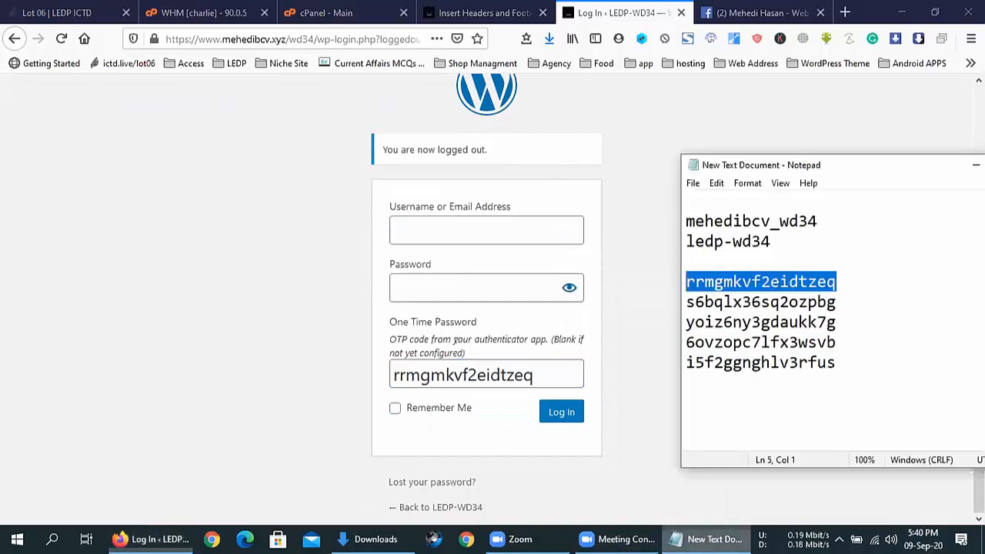
{"action": "left_click_drag", "start_coordinate": [771, 241], "coordinate": [686, 241]}
{"action": "right_click", "coordinate": [706, 235]}
{"action": "left_click", "coordinate": [743, 279]}
{"action": "left_click", "coordinate": [664, 279]}
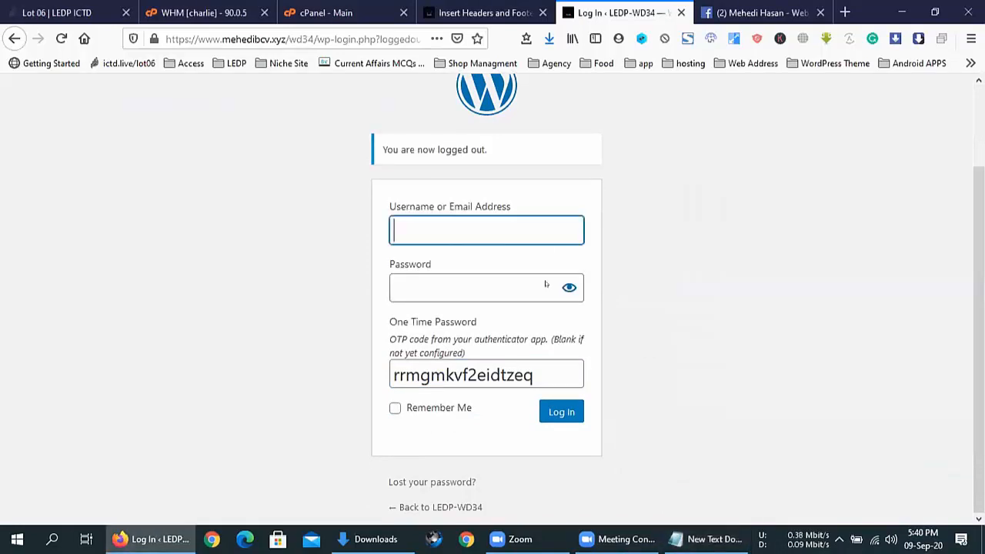
{"action": "right_click", "coordinate": [516, 224]}
{"action": "left_click", "coordinate": [546, 306]}
{"action": "right_click", "coordinate": [512, 281]}
{"action": "left_click", "coordinate": [543, 378]}
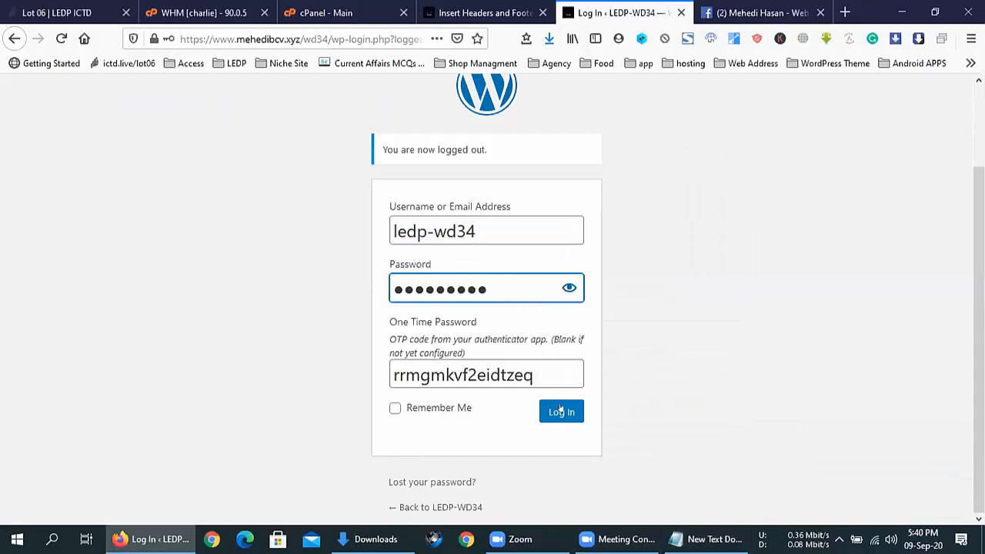
{"action": "left_click", "coordinate": [559, 410]}
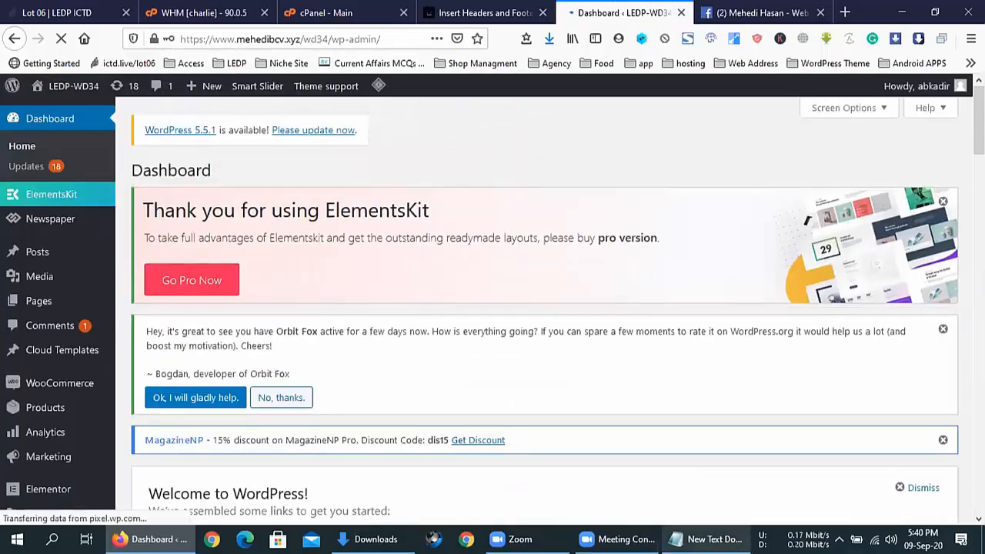
{"action": "left_click", "coordinate": [709, 538]}
Step: Copy the username from the notes and return to the WordPress dashboard
{"action": "left_click_drag", "start_coordinate": [837, 281], "coordinate": [641, 273]}
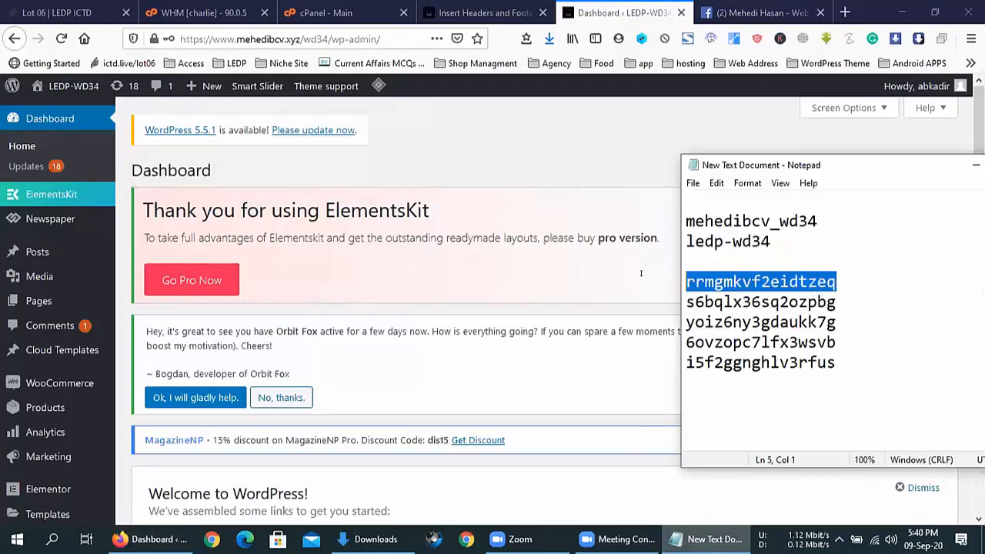
{"action": "right_click", "coordinate": [742, 280]}
{"action": "left_click_drag", "start_coordinate": [725, 281], "coordinate": [714, 279]}
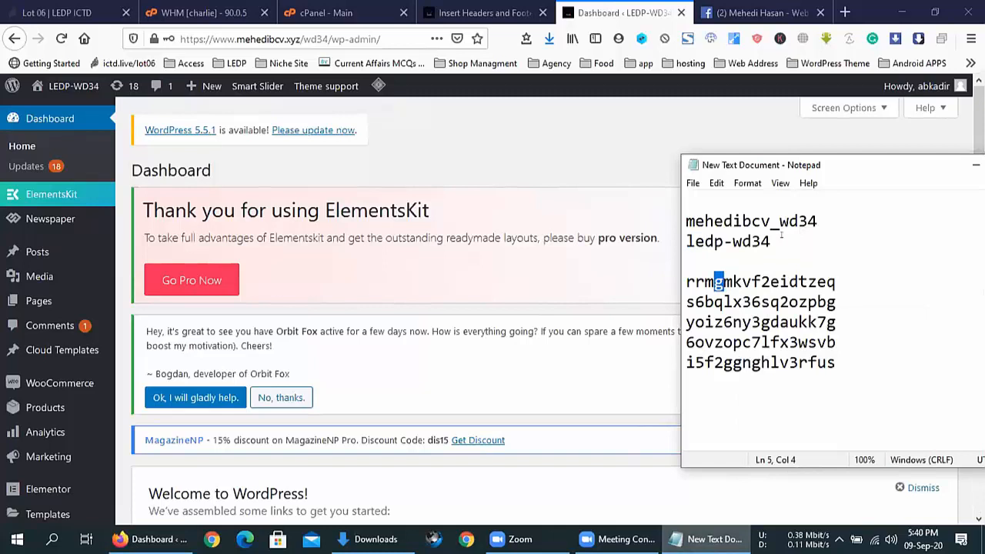
{"action": "left_click_drag", "start_coordinate": [772, 241], "coordinate": [686, 241]}
{"action": "right_click", "coordinate": [707, 238]}
{"action": "left_click", "coordinate": [744, 290]}
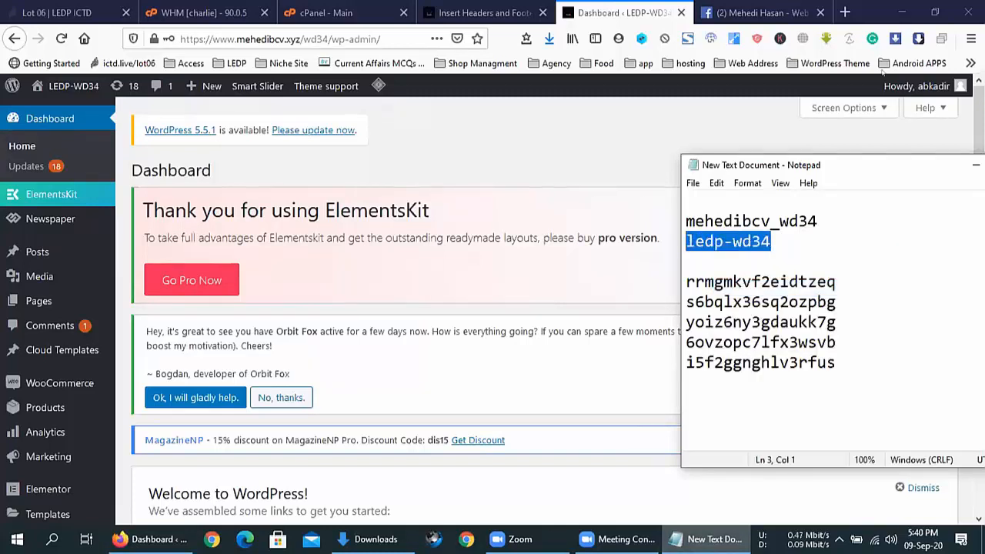
{"action": "mouse_move", "coordinate": [905, 77]}
{"action": "left_click", "coordinate": [706, 132]}
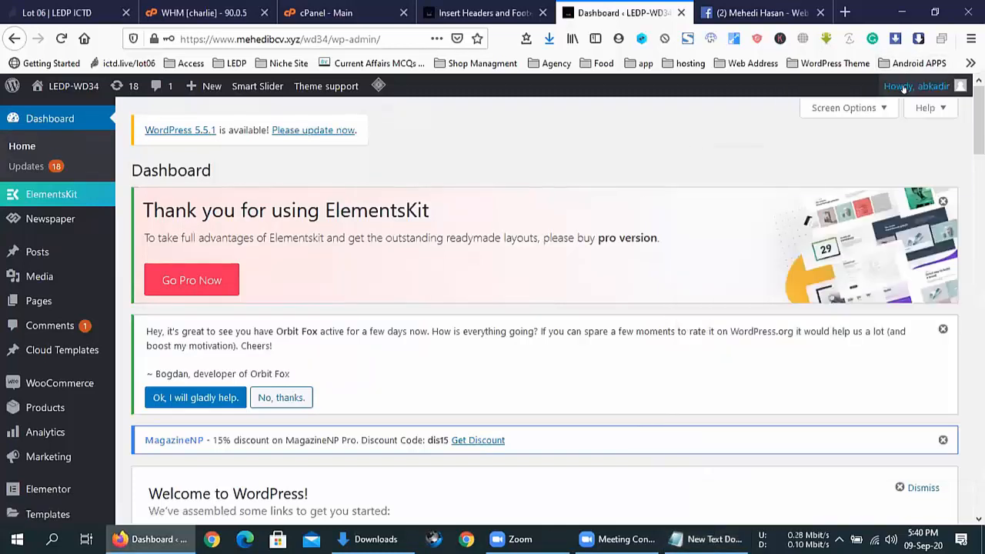
Step: Log out and paste the username and password into the login form
{"action": "left_click", "coordinate": [869, 170]}
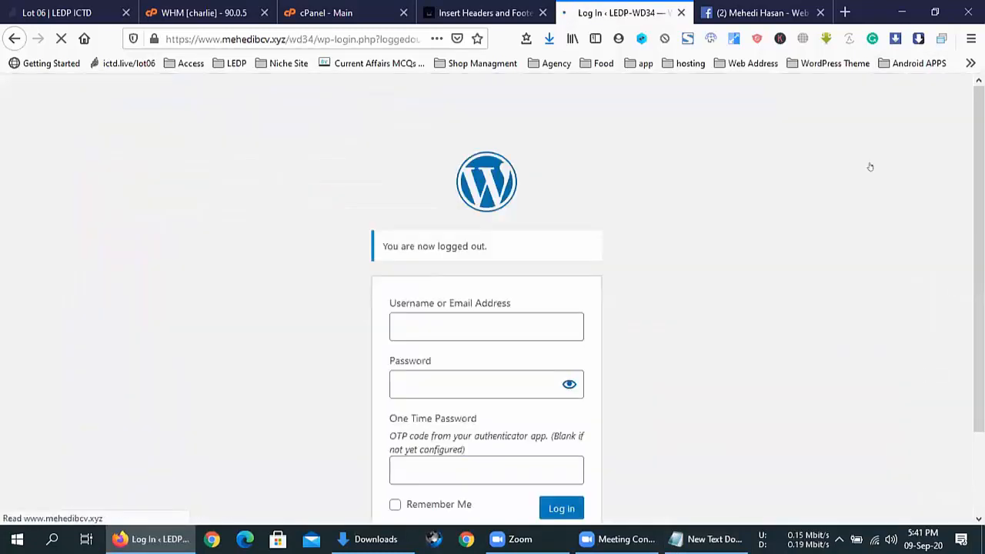
{"action": "left_click", "coordinate": [629, 540]}
{"action": "scroll", "coordinate": [534, 308], "scroll_direction": "down", "scroll_amount": 2}
{"action": "right_click", "coordinate": [504, 248]}
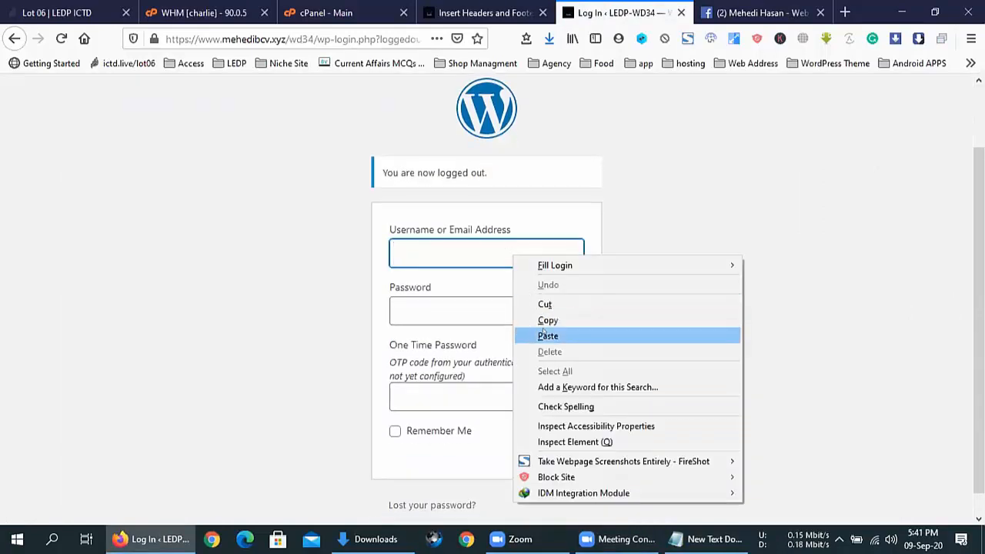
{"action": "left_click", "coordinate": [531, 331]}
{"action": "right_click", "coordinate": [494, 308]}
{"action": "left_click", "coordinate": [526, 402]}
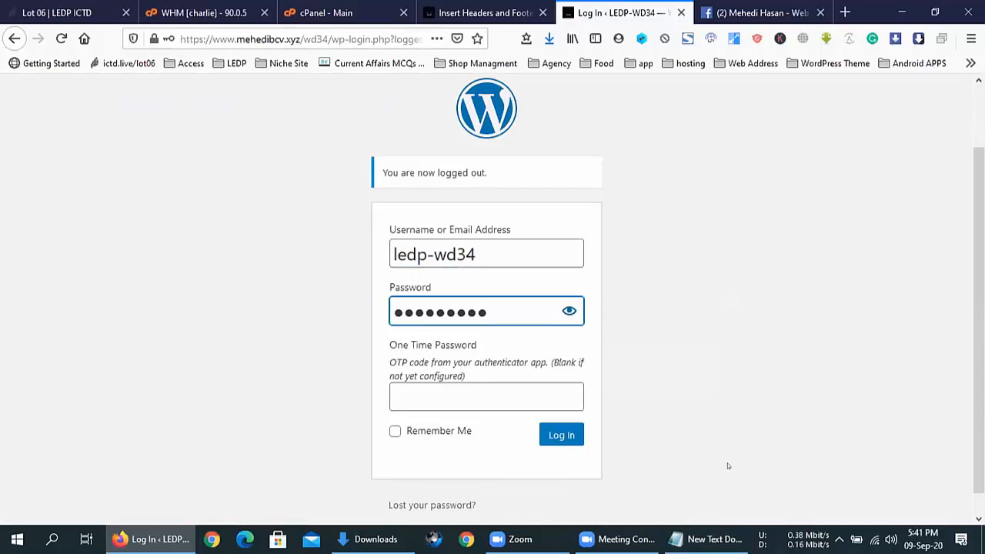
Step: Paste the already-used first recovery code as the one-time password and submit the login
{"action": "left_click", "coordinate": [706, 539]}
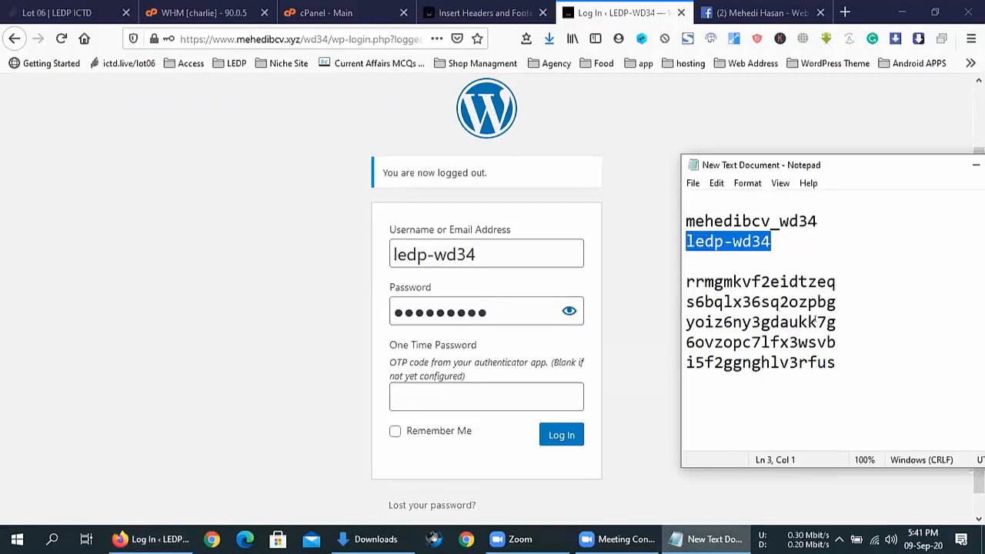
{"action": "left_click_drag", "start_coordinate": [830, 282], "coordinate": [685, 281]}
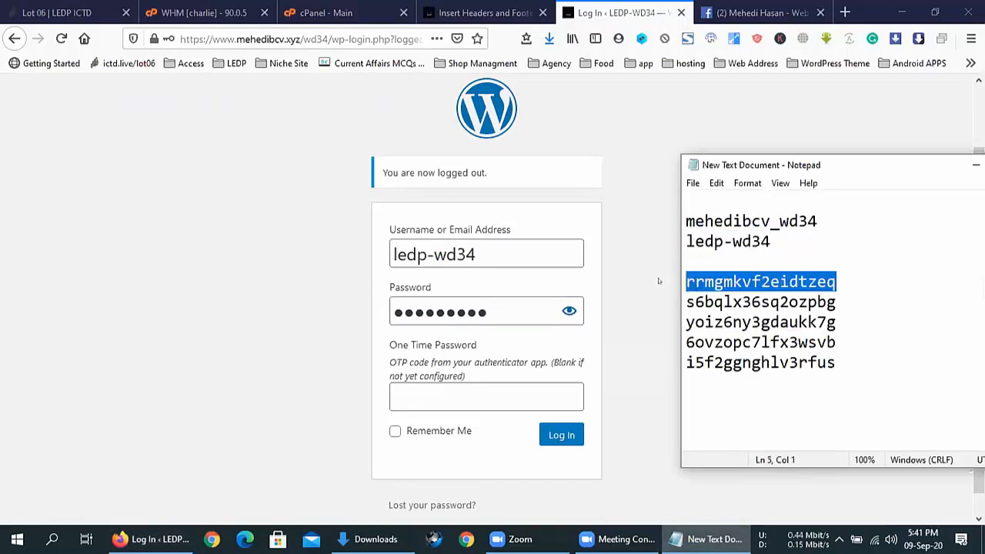
{"action": "right_click", "coordinate": [747, 282]}
{"action": "left_click", "coordinate": [783, 329]}
{"action": "right_click", "coordinate": [493, 397]}
{"action": "left_click", "coordinate": [524, 231]}
{"action": "key", "text": "Return"}
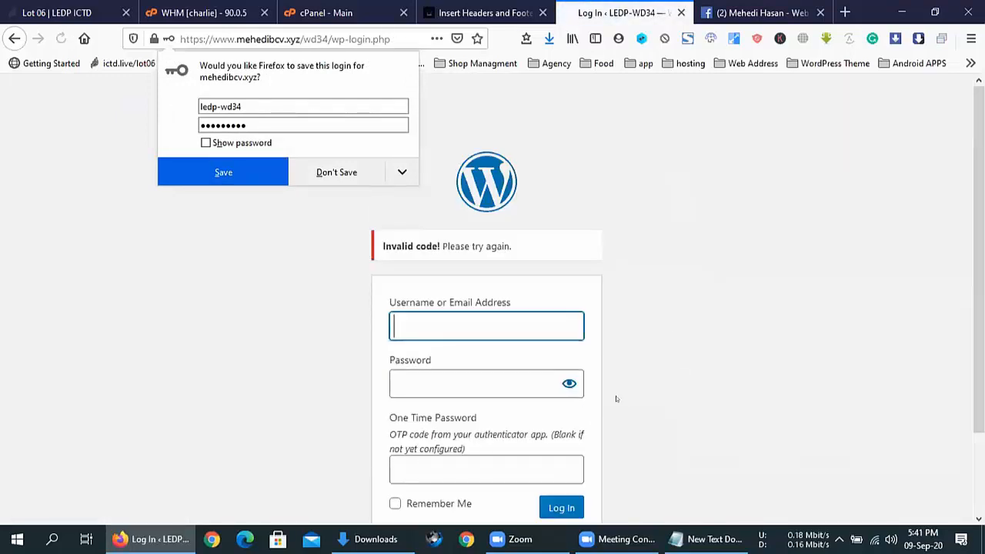
{"action": "key", "text": "alt+Tab"}
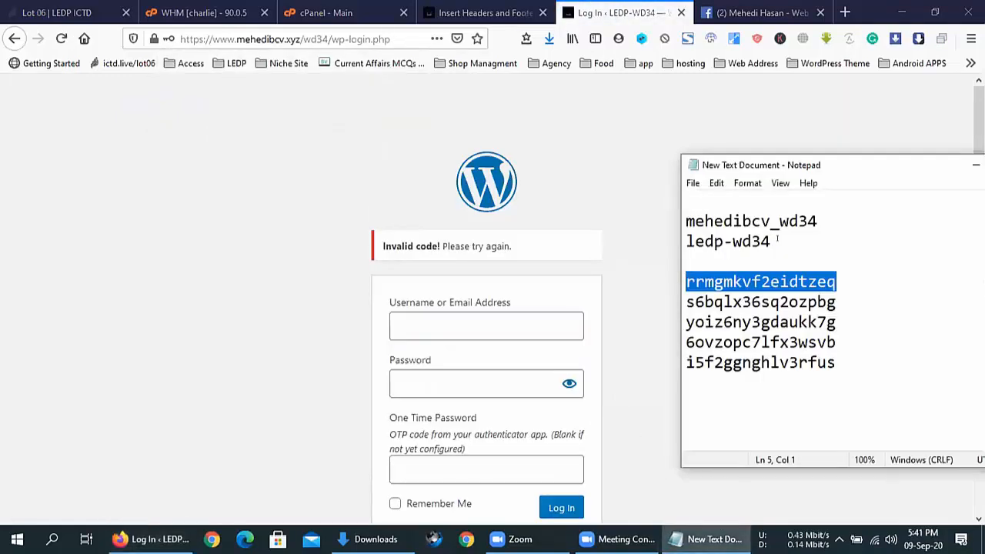
Step: Copy the username from the notes and fill in the username and password on the login form
{"action": "left_click_drag", "start_coordinate": [777, 240], "coordinate": [685, 239]}
{"action": "right_click", "coordinate": [709, 254]}
{"action": "left_click", "coordinate": [725, 284]}
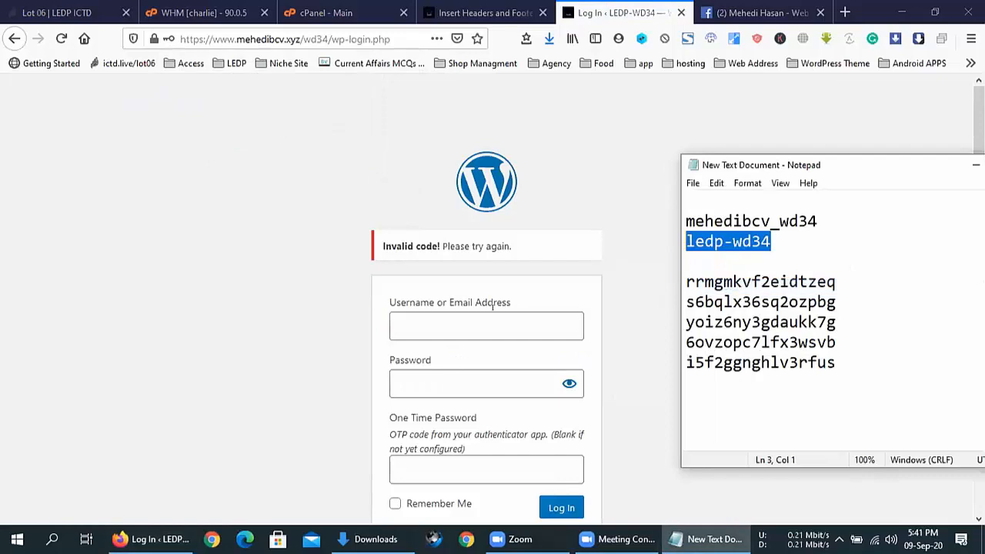
{"action": "left_click", "coordinate": [492, 325]}
{"action": "right_click", "coordinate": [504, 317]}
{"action": "left_click", "coordinate": [544, 146]}
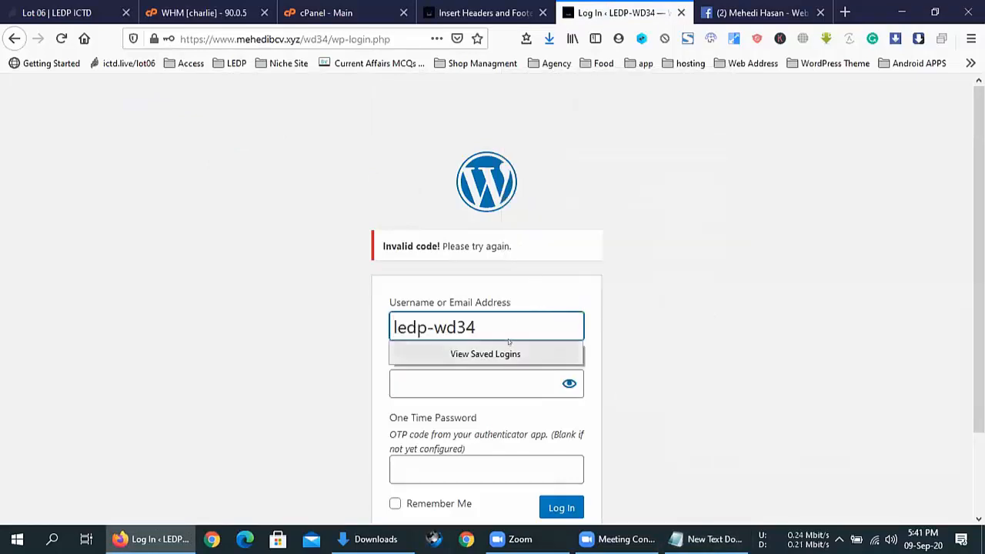
{"action": "left_click", "coordinate": [487, 389]}
{"action": "right_click", "coordinate": [488, 388]}
{"action": "left_click", "coordinate": [524, 260]}
{"action": "scroll", "coordinate": [688, 376], "scroll_direction": "down", "scroll_amount": 2}
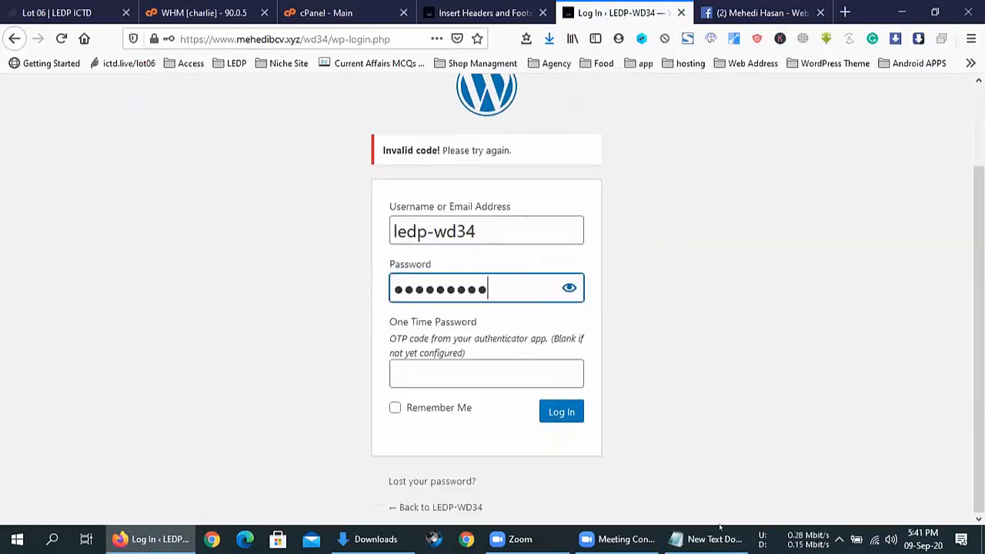
Step: Paste the second recovery code as the one-time password and submit the login
{"action": "key", "text": "alt+Tab"}
{"action": "left_click", "coordinate": [836, 282]}
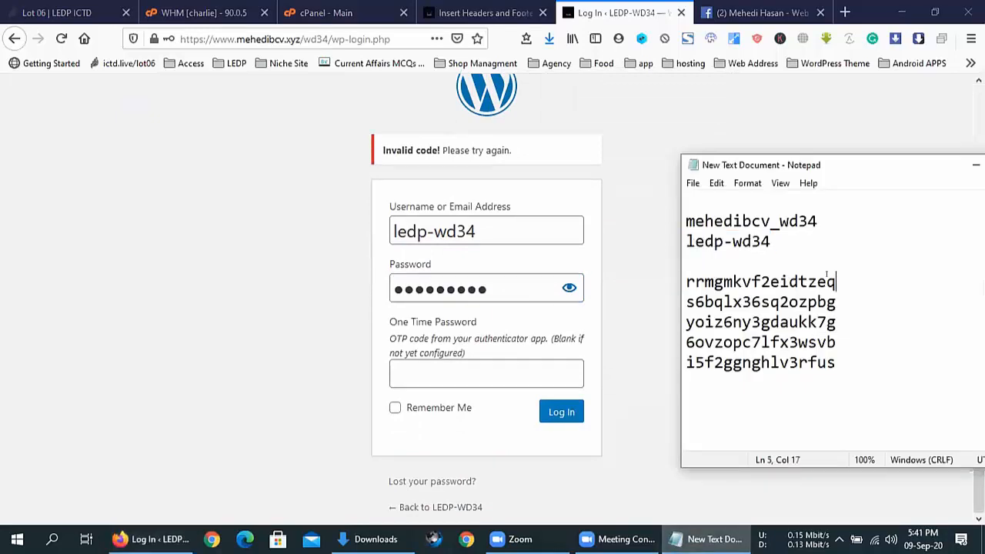
{"action": "key", "text": "shift+Home"}
{"action": "left_click_drag", "start_coordinate": [836, 300], "coordinate": [688, 288]}
{"action": "left_click", "coordinate": [697, 297]}
{"action": "double_click", "coordinate": [697, 298]}
{"action": "right_click", "coordinate": [774, 300]}
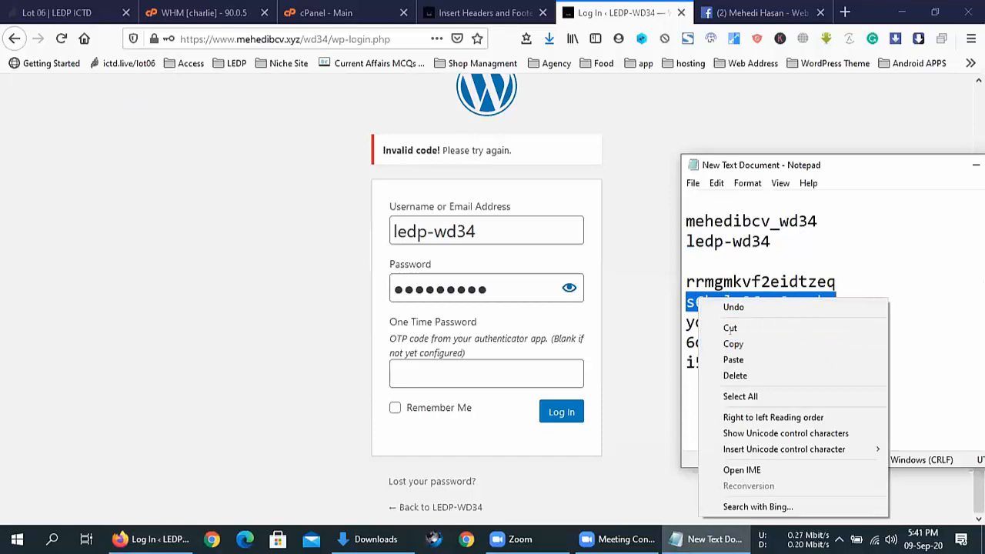
{"action": "left_click", "coordinate": [793, 343]}
{"action": "right_click", "coordinate": [482, 375]}
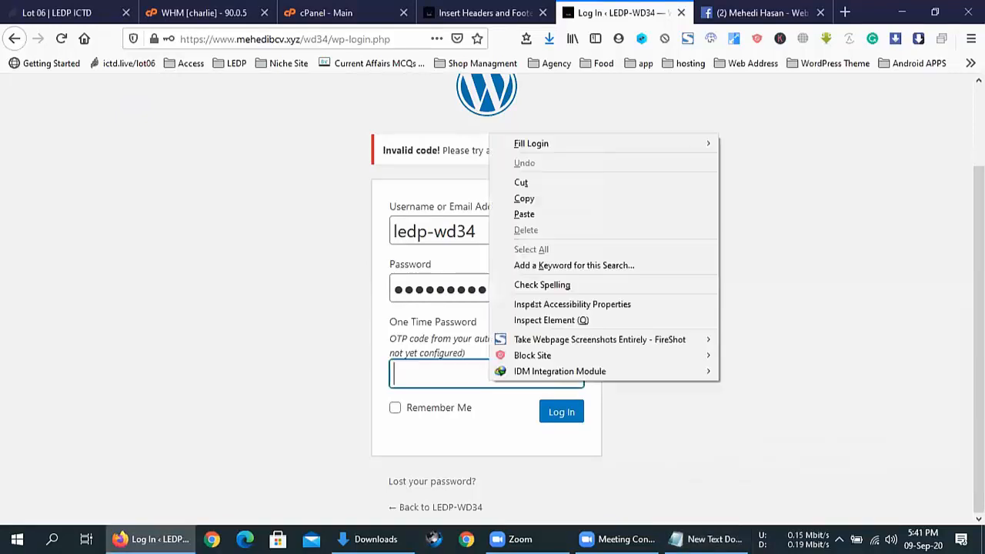
{"action": "left_click", "coordinate": [524, 211]}
{"action": "left_click", "coordinate": [558, 412]}
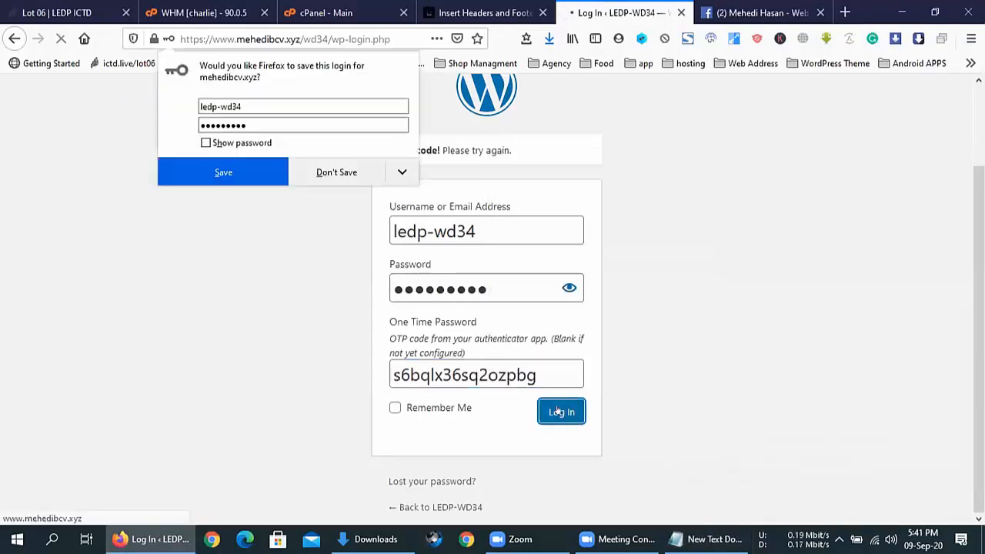
Step: Look over the used recovery code lines in the notes
{"action": "left_click", "coordinate": [706, 539]}
{"action": "mouse_move", "coordinate": [845, 305]}
{"action": "left_mouse_down"}
{"action": "mouse_move", "coordinate": [763, 304]}
{"action": "mouse_move", "coordinate": [686, 279]}
{"action": "mouse_move", "coordinate": [828, 304]}
{"action": "left_mouse_up"}
{"action": "left_click", "coordinate": [688, 278]}
{"action": "left_click", "coordinate": [836, 304]}
{"action": "scroll", "coordinate": [347, 343], "scroll_direction": "down", "scroll_amount": 6}
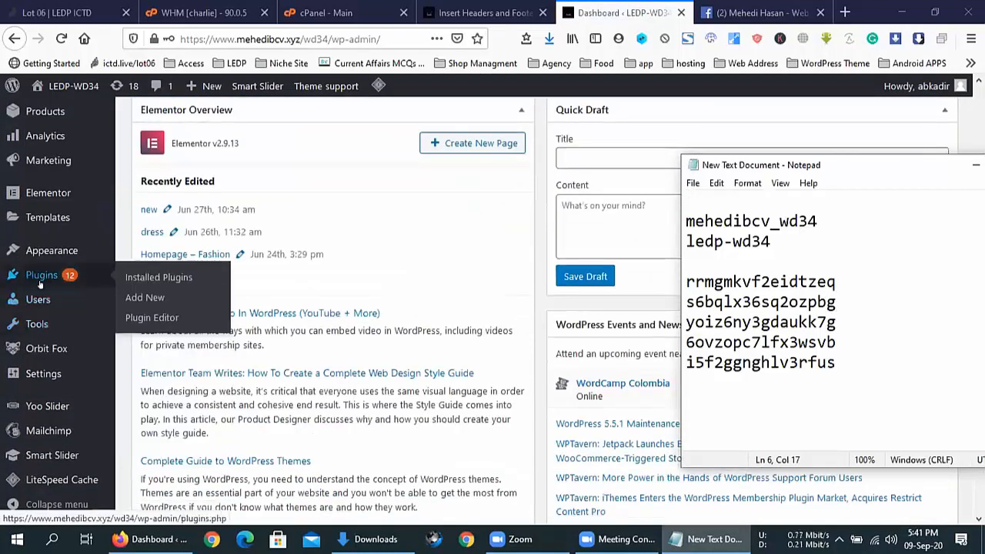
Step: Open the administrator's profile from the Users list and mark the two used codes in the notes
{"action": "mouse_move", "coordinate": [38, 299]}
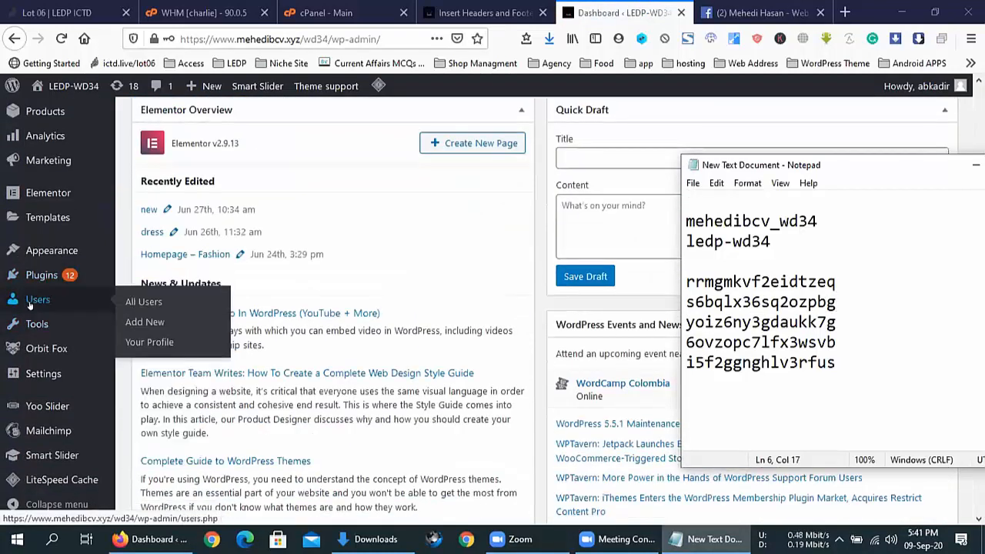
{"action": "left_click", "coordinate": [132, 303]}
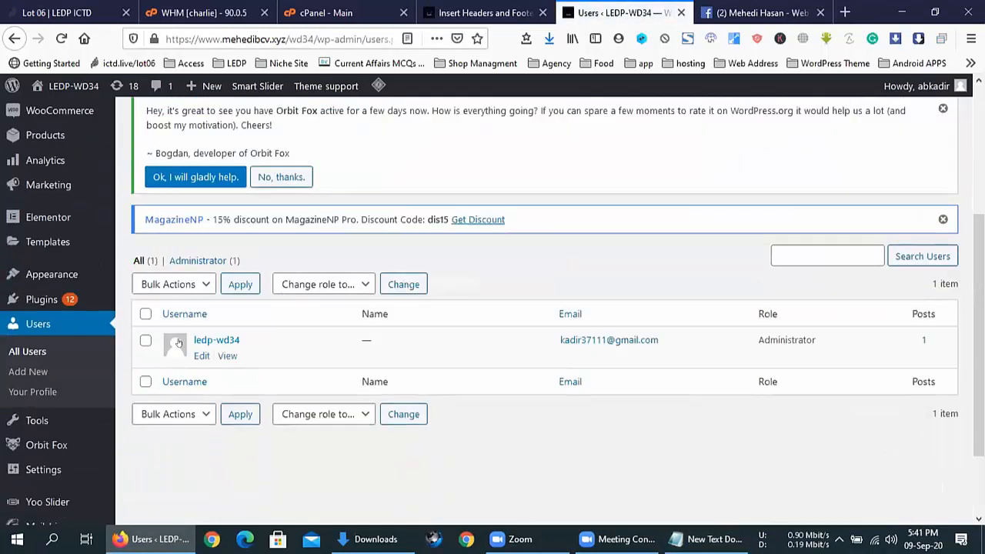
{"action": "scroll", "coordinate": [179, 345], "scroll_direction": "down", "scroll_amount": 3}
{"action": "left_click", "coordinate": [193, 359]}
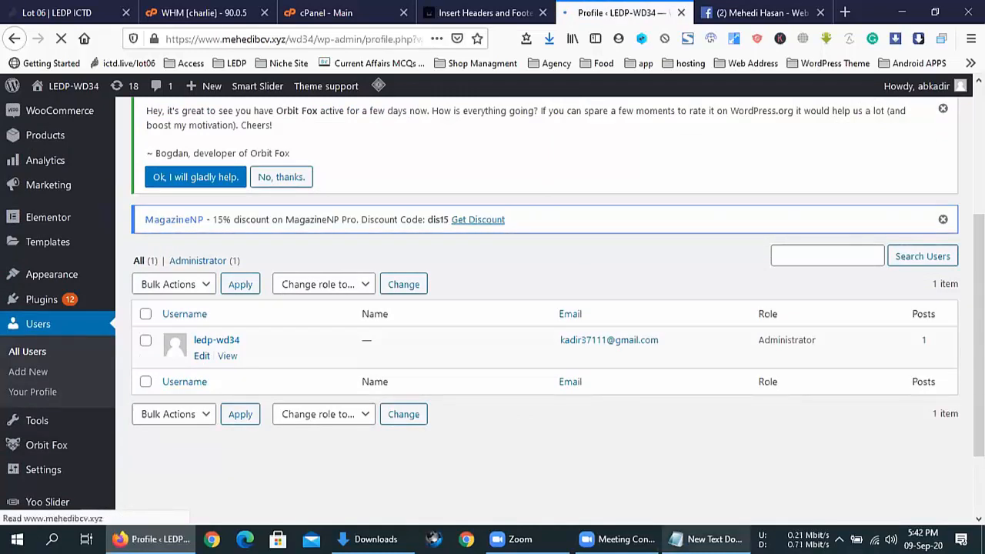
{"action": "left_click", "coordinate": [707, 539]}
{"action": "left_click_drag", "start_coordinate": [836, 303], "coordinate": [677, 273]}
{"action": "scroll", "coordinate": [465, 348], "scroll_direction": "down", "scroll_amount": 10}
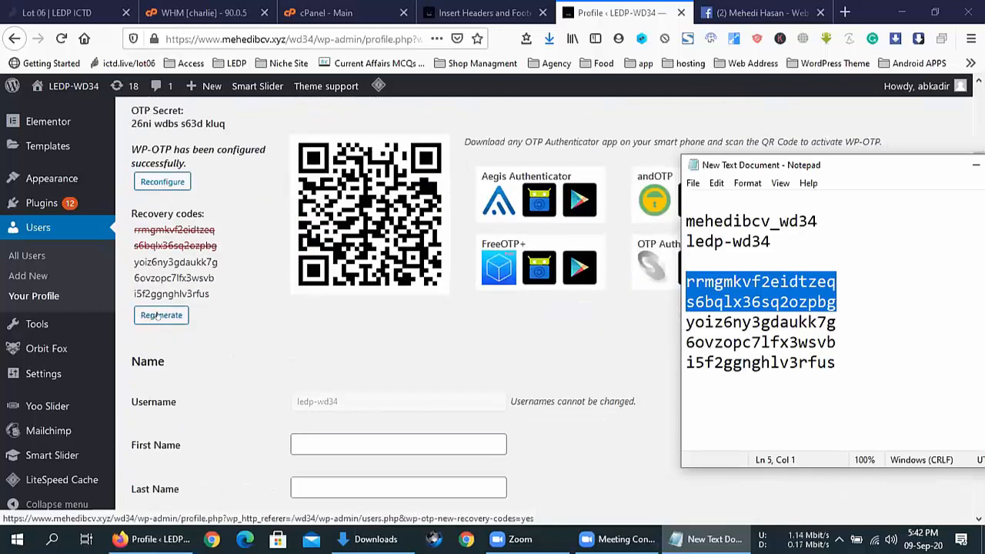
Step: Regenerate the WP-OTP recovery codes and confirm with OK
{"action": "left_click", "coordinate": [164, 315]}
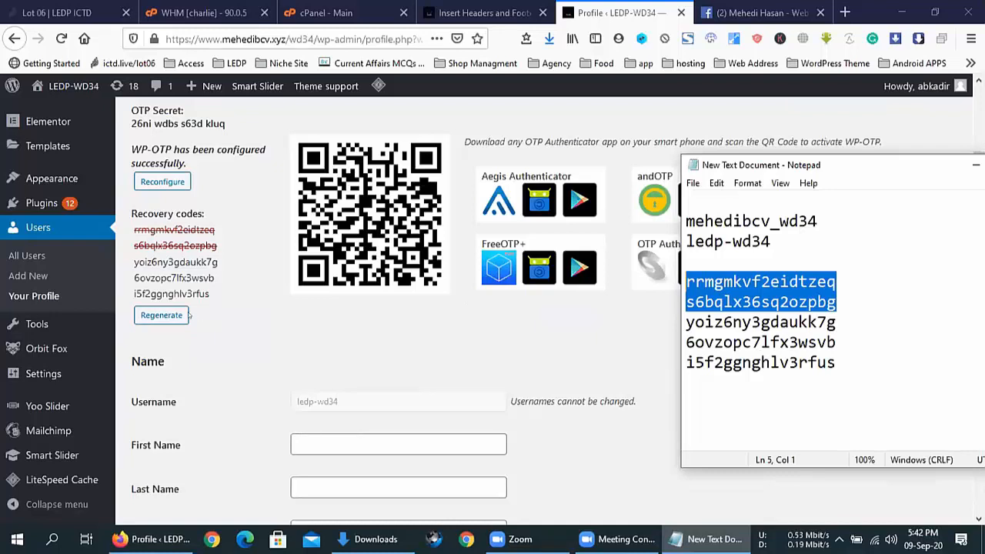
{"action": "left_click_drag", "start_coordinate": [219, 246], "coordinate": [132, 231]}
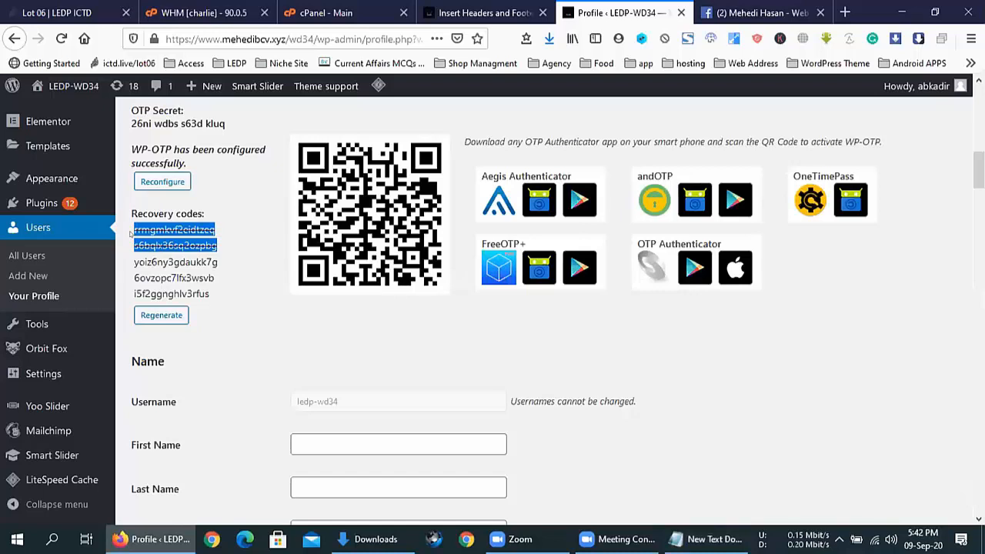
{"action": "left_click", "coordinate": [132, 232]}
{"action": "left_click", "coordinate": [152, 315]}
{"action": "left_click", "coordinate": [512, 271]}
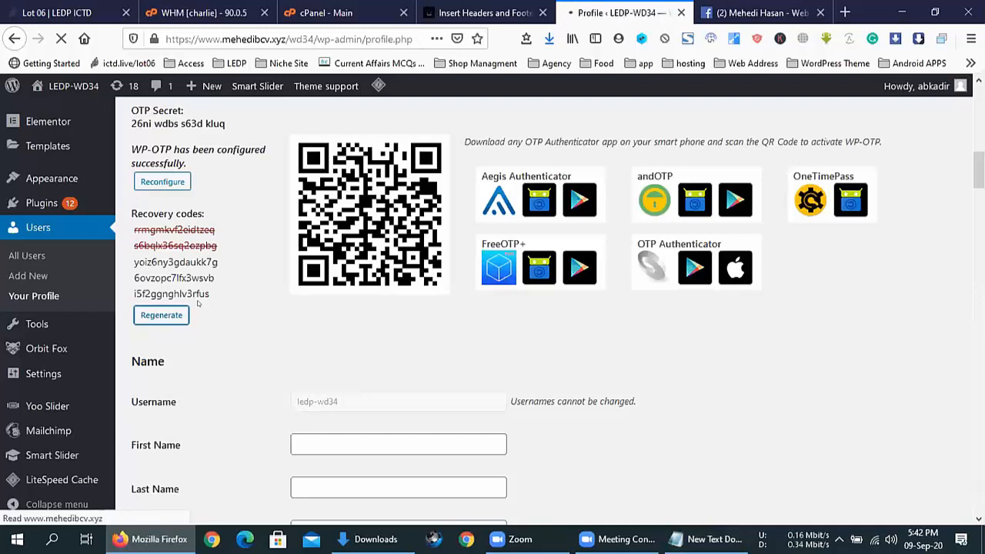
Step: Scroll to the WP-OTP section and select the five new recovery codes
{"action": "scroll", "coordinate": [224, 331], "scroll_direction": "down", "scroll_amount": 10}
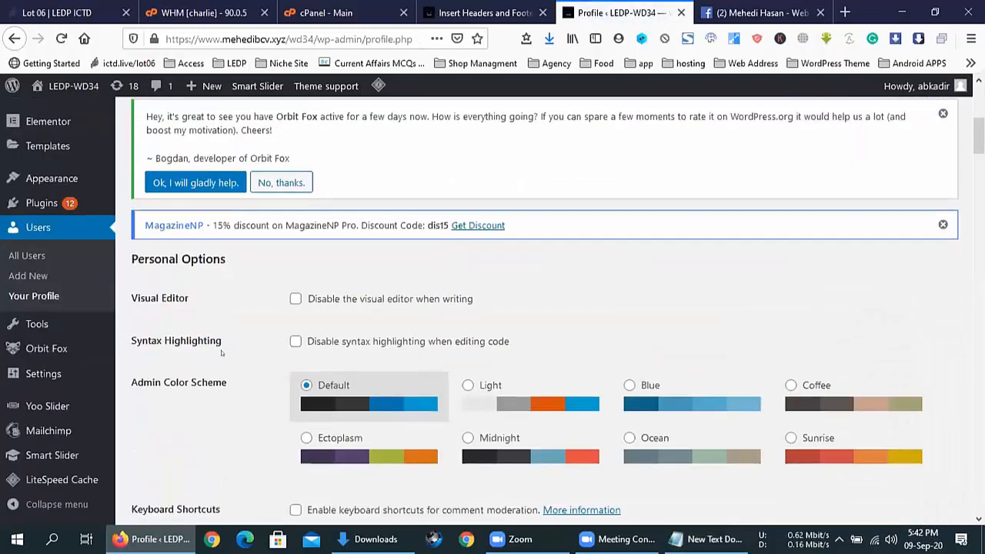
{"action": "left_click_drag", "start_coordinate": [224, 375], "coordinate": [132, 303]}
{"action": "left_click", "coordinate": [132, 305]}
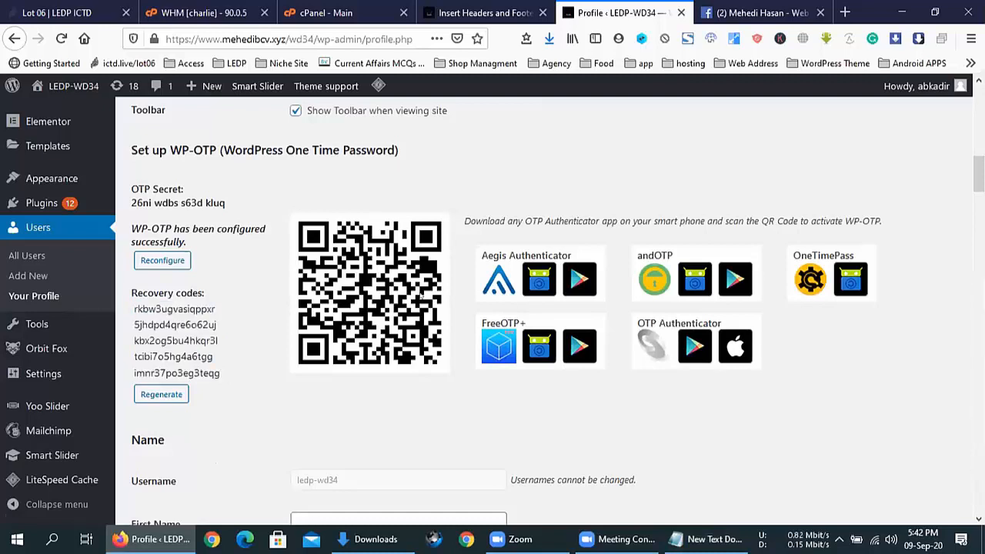
{"action": "left_click_drag", "start_coordinate": [232, 374], "coordinate": [129, 299]}
{"action": "left_click", "coordinate": [143, 305]}
{"action": "double_click", "coordinate": [142, 308]}
{"action": "left_click", "coordinate": [213, 364]}
{"action": "left_click_drag", "start_coordinate": [223, 374], "coordinate": [131, 306]}
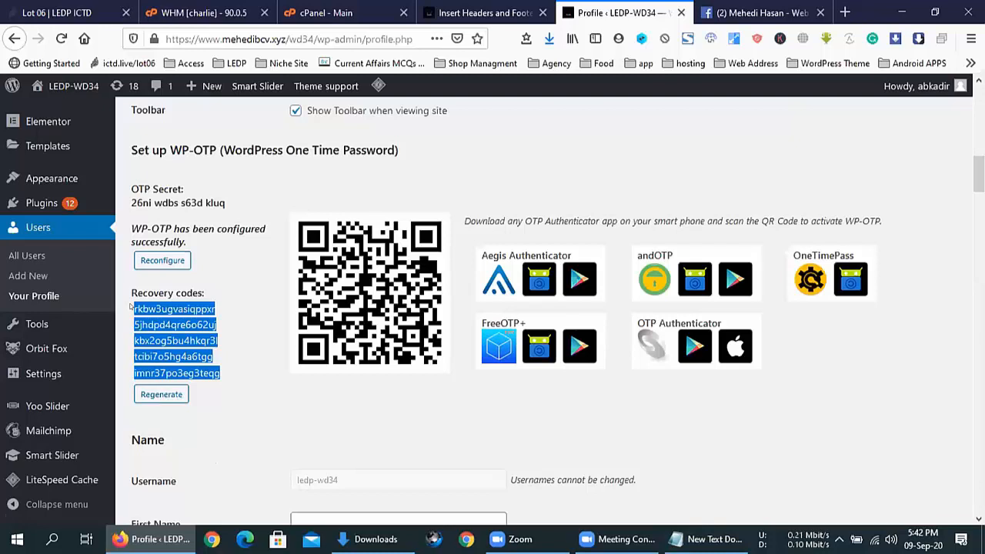
{"action": "left_click", "coordinate": [132, 304]}
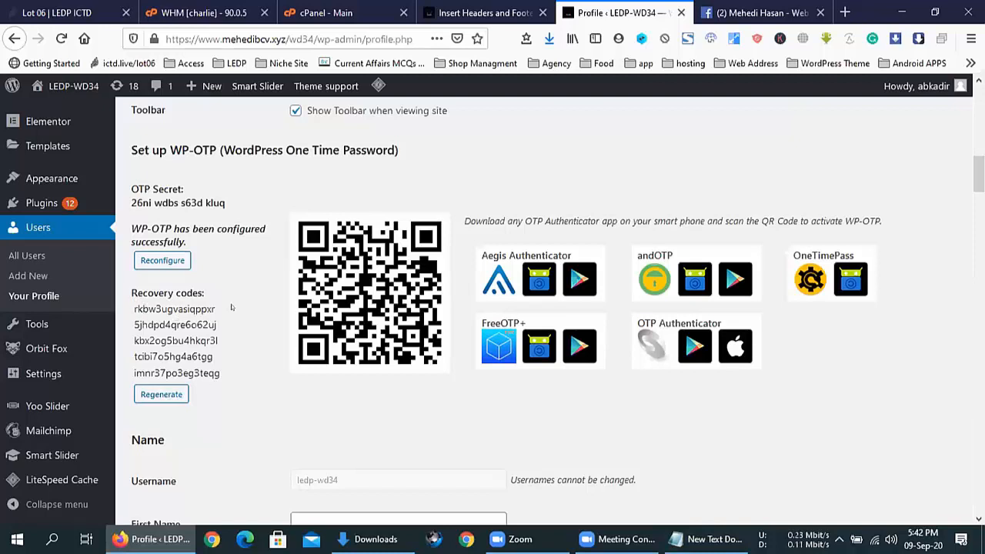
{"action": "left_click_drag", "start_coordinate": [224, 374], "coordinate": [129, 303]}
{"action": "left_click", "coordinate": [201, 250]}
{"action": "scroll", "coordinate": [142, 339], "scroll_direction": "down", "scroll_amount": 3}
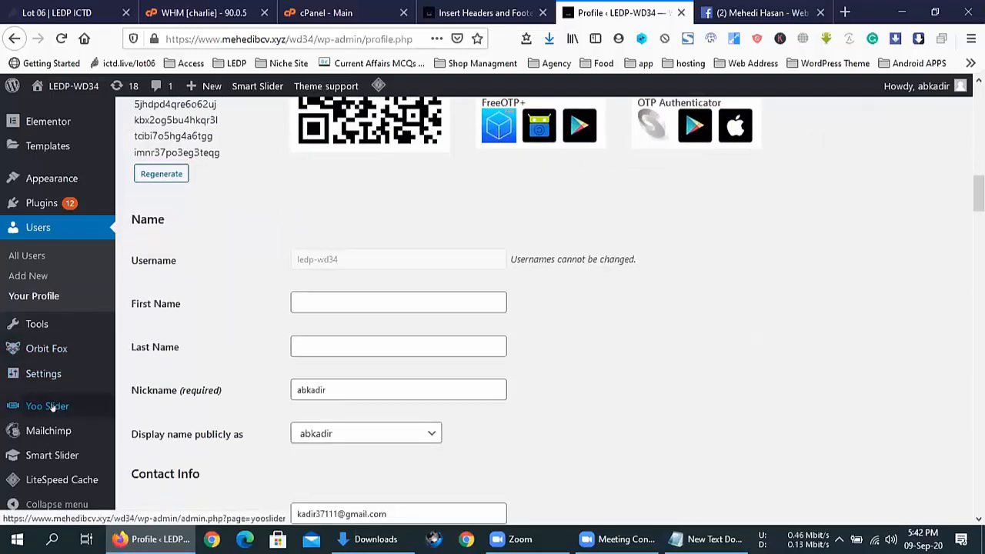
Step: Go to Plugins and deactivate WP-OTP in the installed plugins list
{"action": "scroll", "coordinate": [51, 409], "scroll_direction": "up", "scroll_amount": 2}
{"action": "mouse_move", "coordinate": [52, 352]}
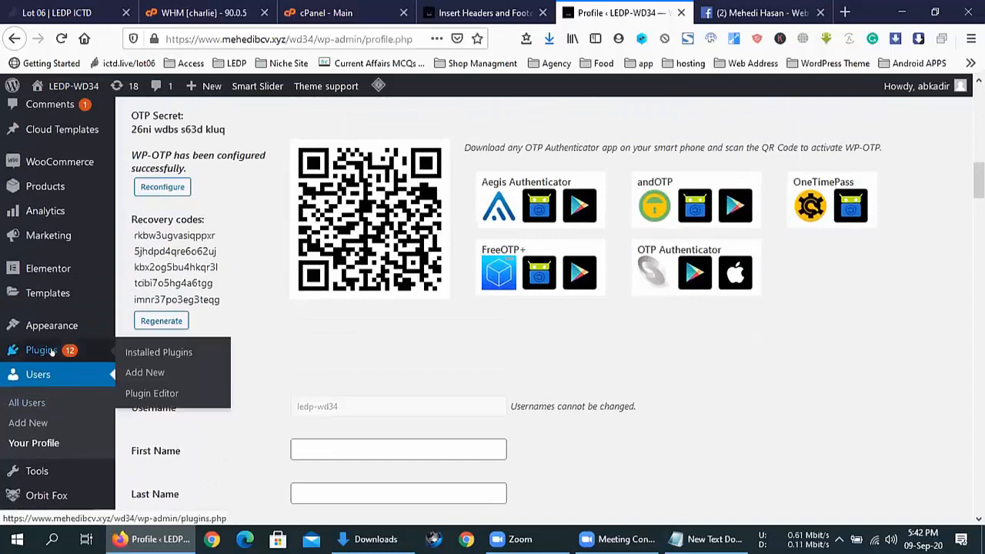
{"action": "left_click", "coordinate": [30, 350]}
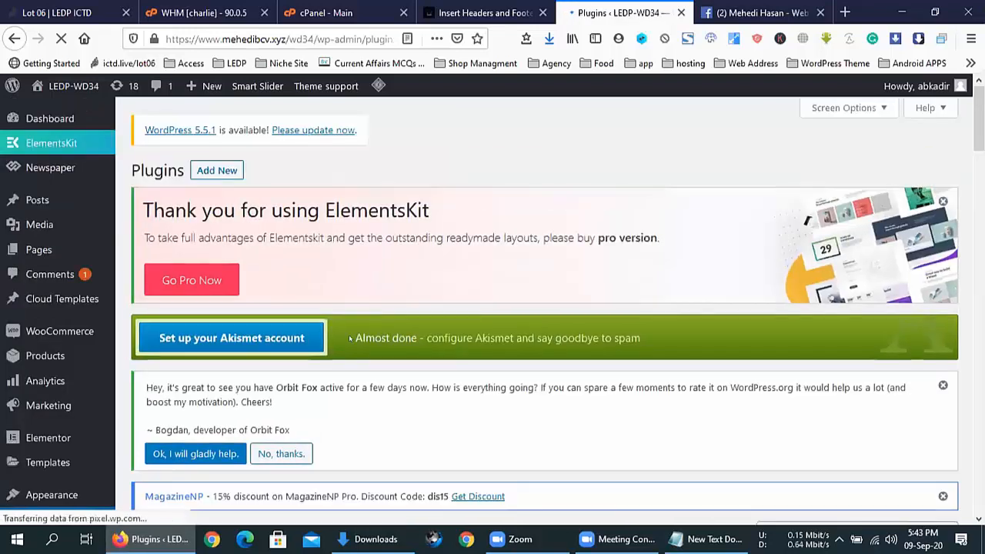
{"action": "scroll", "coordinate": [348, 338], "scroll_direction": "down", "scroll_amount": 5}
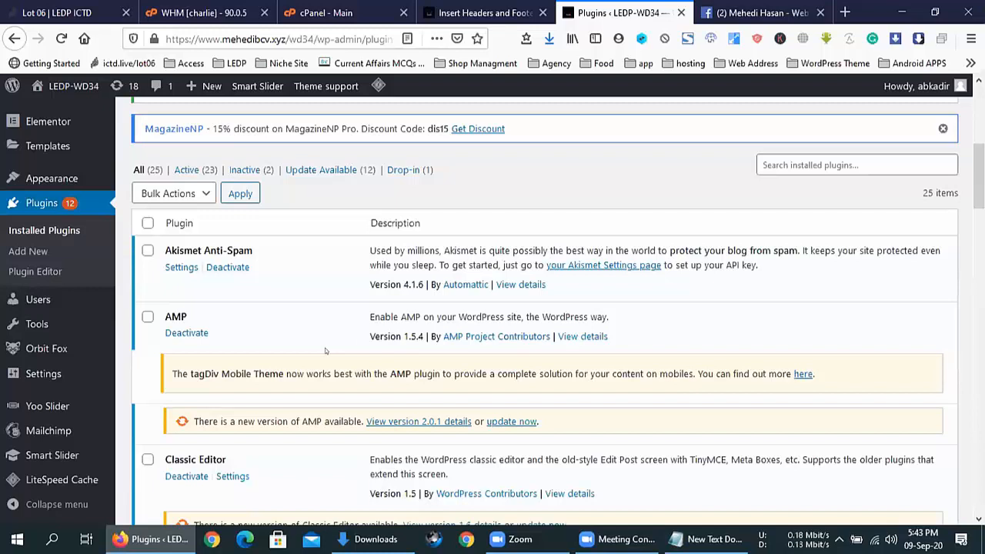
{"action": "scroll", "coordinate": [325, 351], "scroll_direction": "down", "scroll_amount": 5}
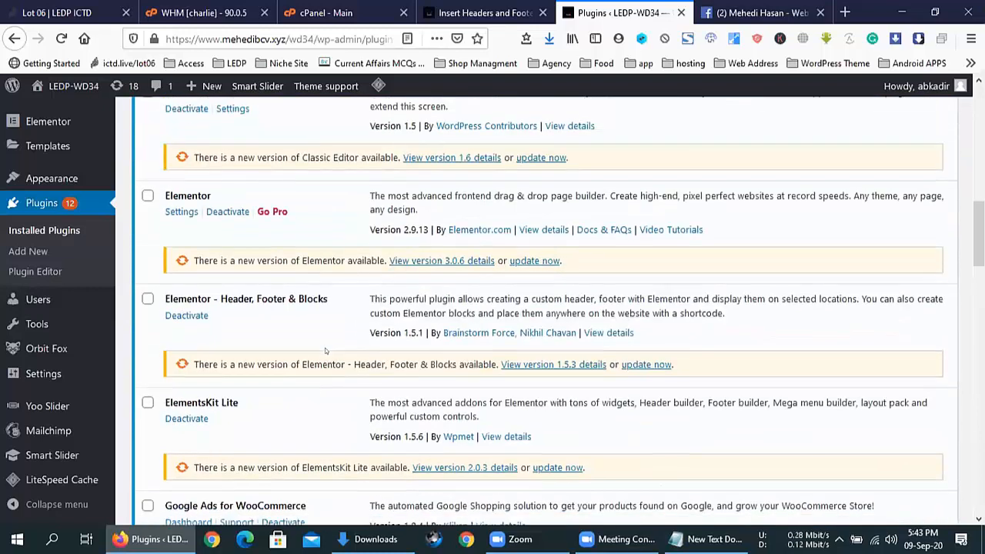
{"action": "scroll", "coordinate": [324, 351], "scroll_direction": "down", "scroll_amount": 5}
{"action": "scroll", "coordinate": [324, 351], "scroll_direction": "down", "scroll_amount": 5}
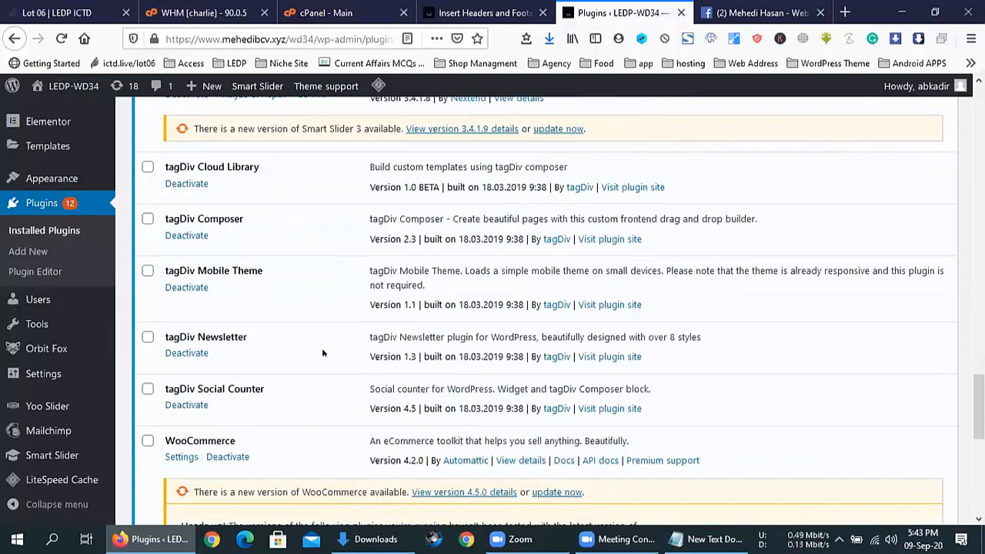
{"action": "scroll", "coordinate": [323, 353], "scroll_direction": "down", "scroll_amount": 5}
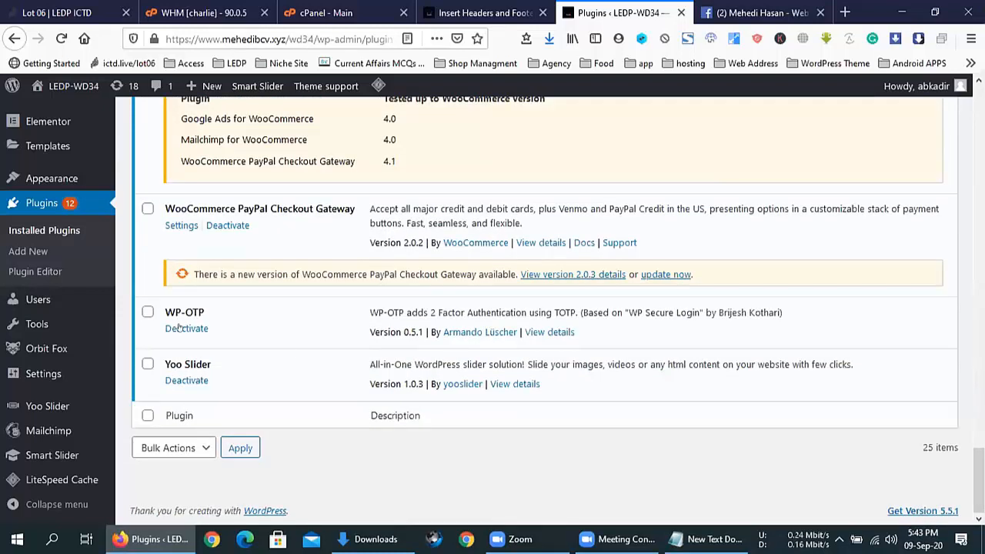
{"action": "left_click", "coordinate": [179, 321]}
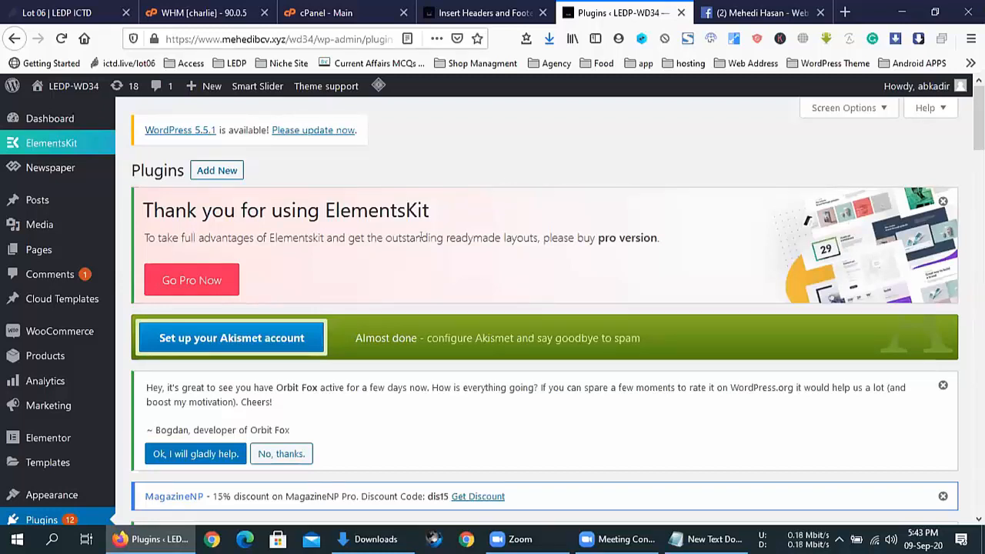
{"action": "scroll", "coordinate": [422, 238], "scroll_direction": "down", "scroll_amount": 5}
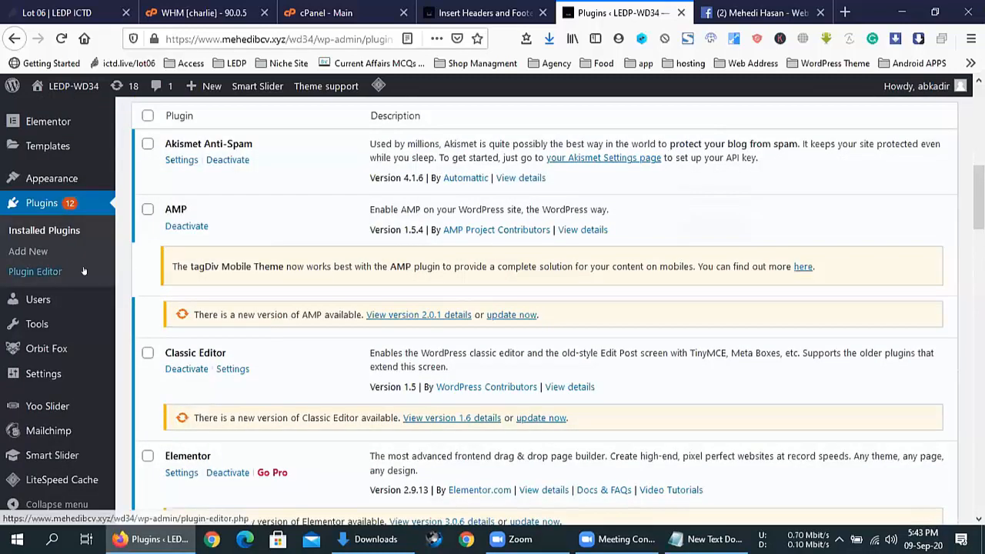
Step: Search Add New plugins for 'wp-ctp', then install and activate miniOrange OTP Verification
{"action": "left_click", "coordinate": [31, 250]}
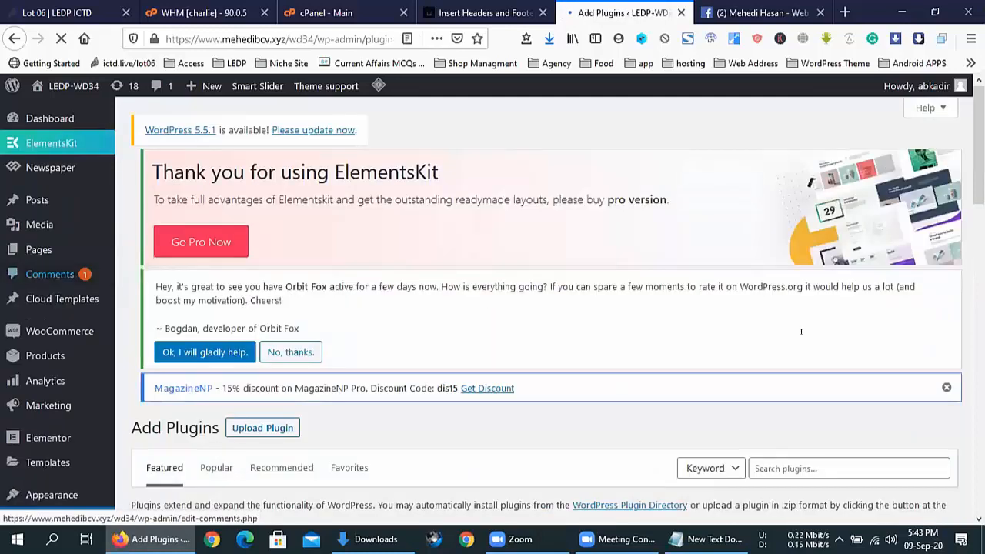
{"action": "scroll", "coordinate": [798, 331], "scroll_direction": "down", "scroll_amount": 3}
{"action": "scroll", "coordinate": [798, 331], "scroll_direction": "down", "scroll_amount": 1}
{"action": "left_click", "coordinate": [813, 273]}
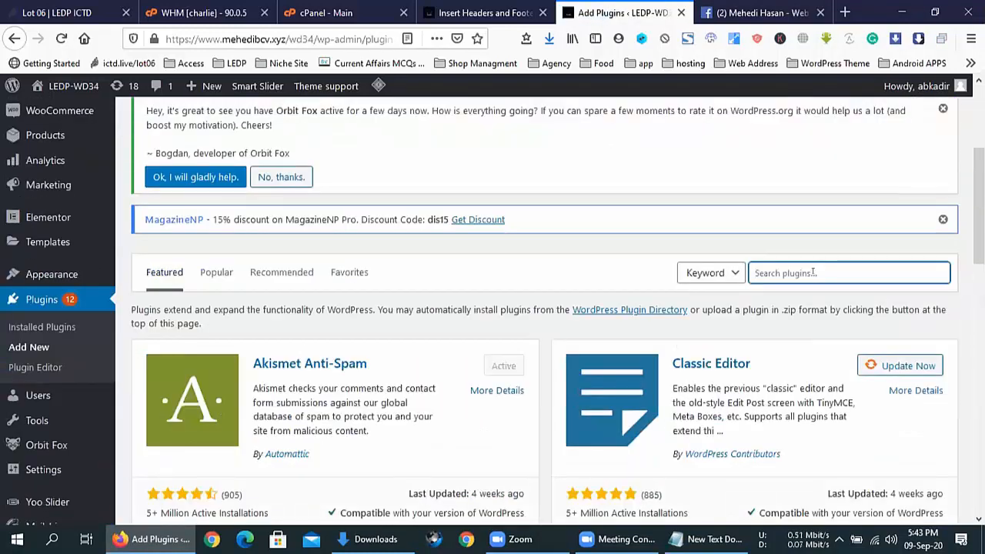
{"action": "type", "text": "wp-"}
{"action": "type", "text": "ctp"}
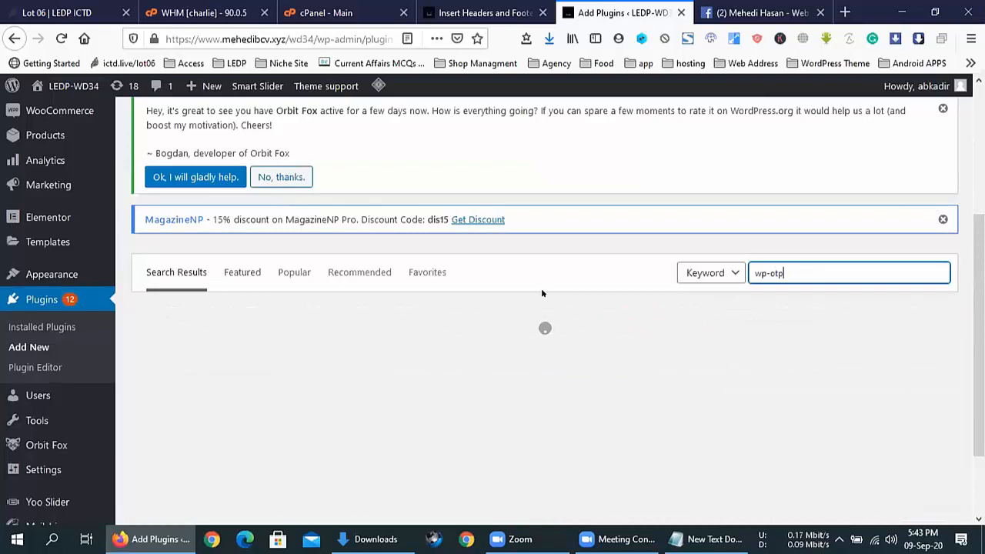
{"action": "scroll", "coordinate": [326, 387], "scroll_direction": "down", "scroll_amount": 3}
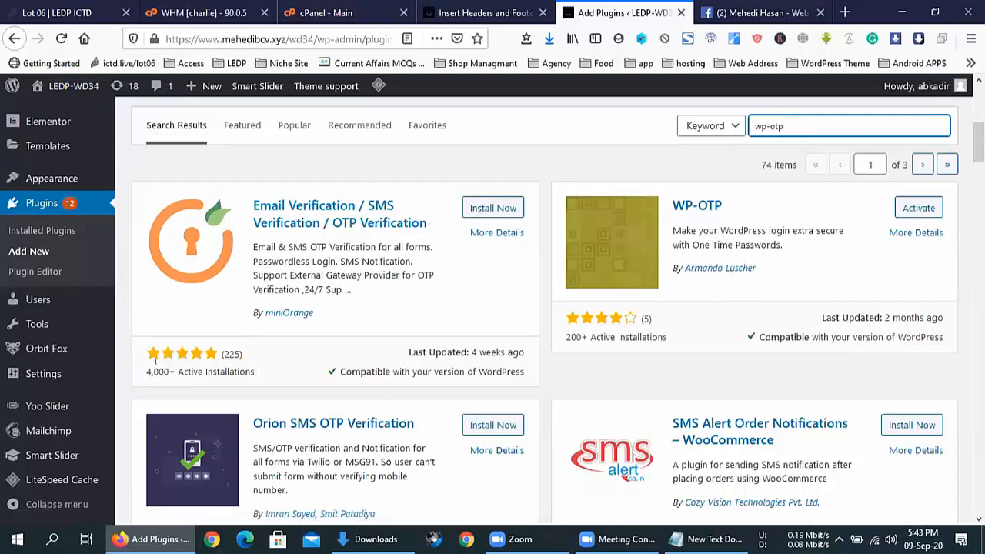
{"action": "left_click", "coordinate": [480, 207]}
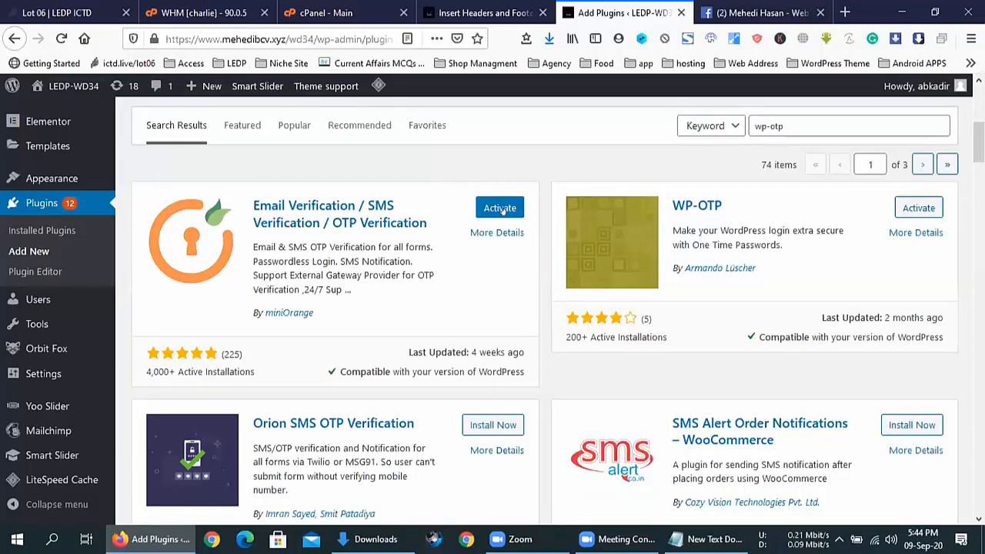
{"action": "left_click", "coordinate": [477, 203]}
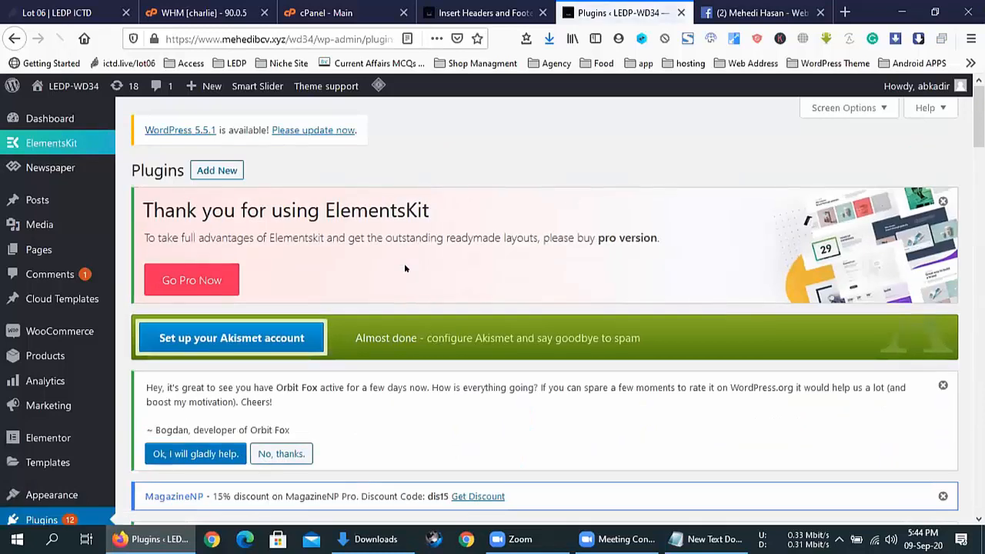
Step: Scroll the Plugins list to the Email Verification / SMS verification / Mobile Verification plugin
{"action": "scroll", "coordinate": [31, 300], "scroll_direction": "down", "scroll_amount": 6}
{"action": "mouse_move", "coordinate": [31, 297]}
{"action": "scroll", "coordinate": [28, 291], "scroll_direction": "down", "scroll_amount": 6}
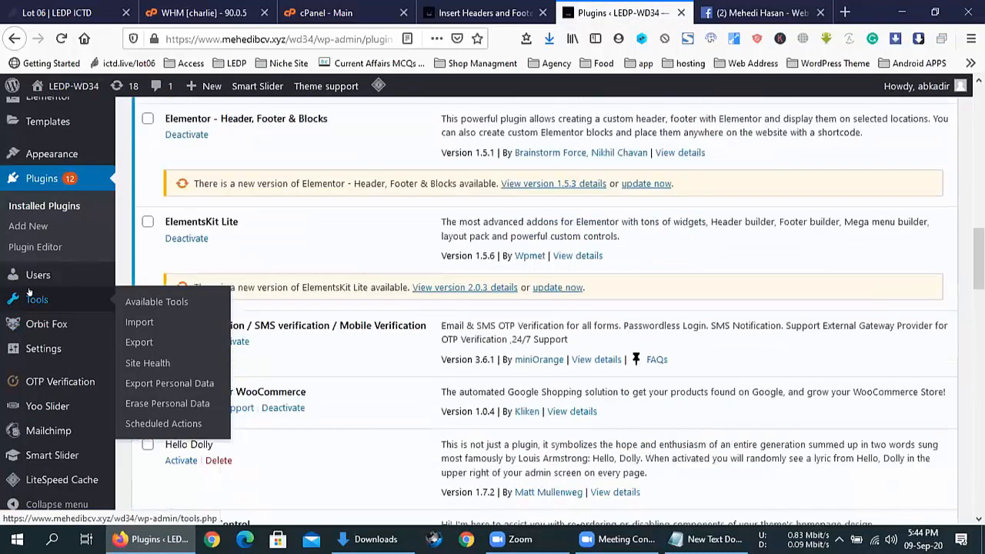
{"action": "mouse_move", "coordinate": [49, 377]}
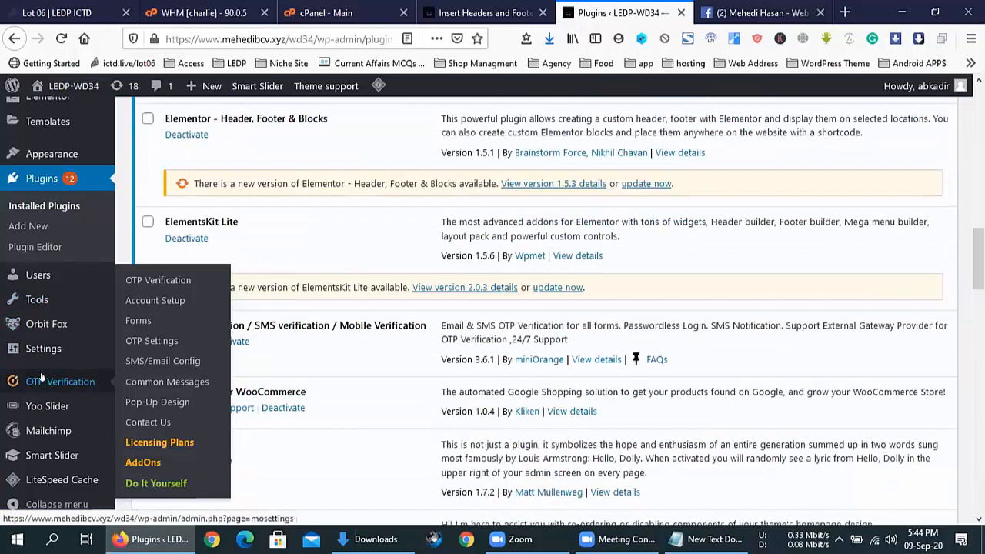
{"action": "mouse_move", "coordinate": [31, 349]}
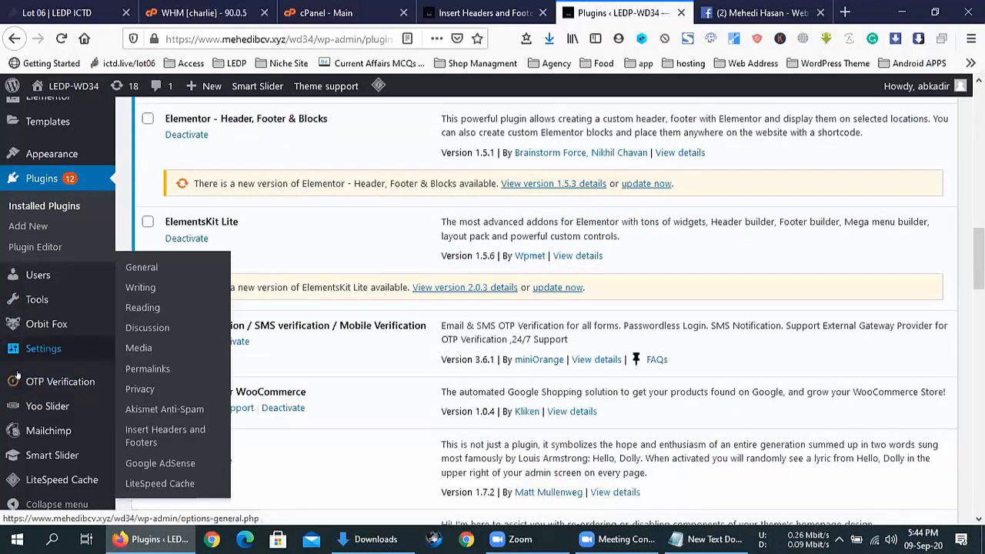
{"action": "mouse_move", "coordinate": [17, 377]}
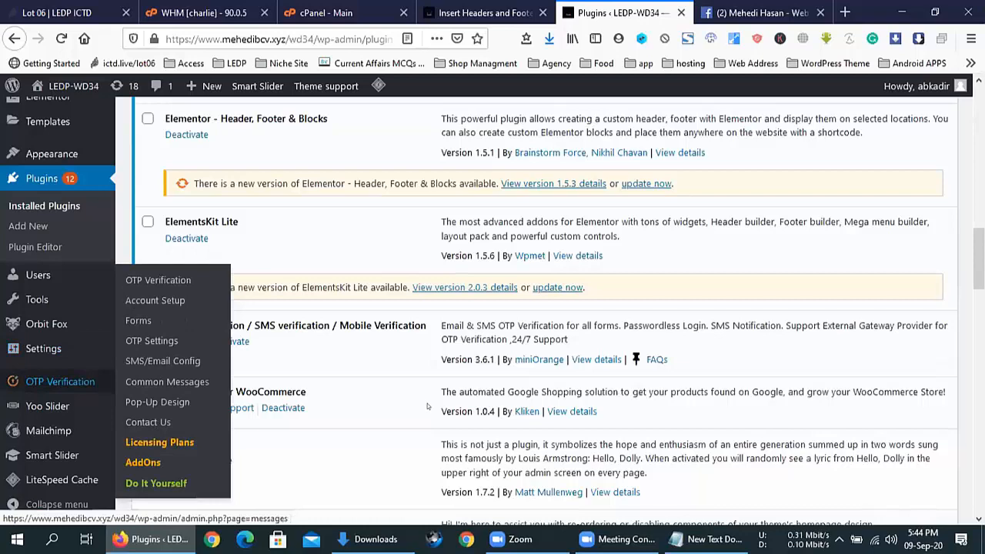
{"action": "scroll", "coordinate": [428, 406], "scroll_direction": "down", "scroll_amount": 15}
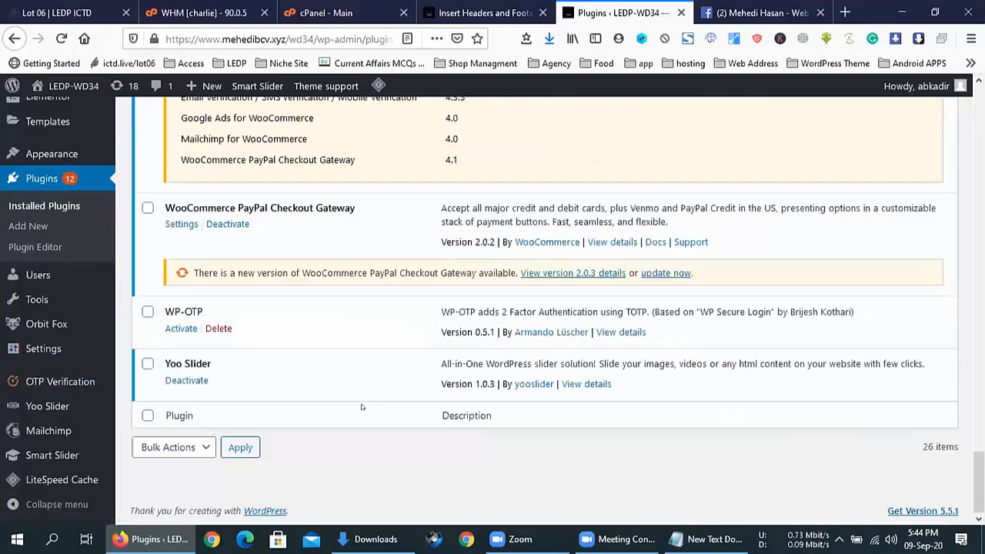
{"action": "scroll", "coordinate": [311, 394], "scroll_direction": "up", "scroll_amount": 8}
{"action": "scroll", "coordinate": [312, 395], "scroll_direction": "up", "scroll_amount": 8}
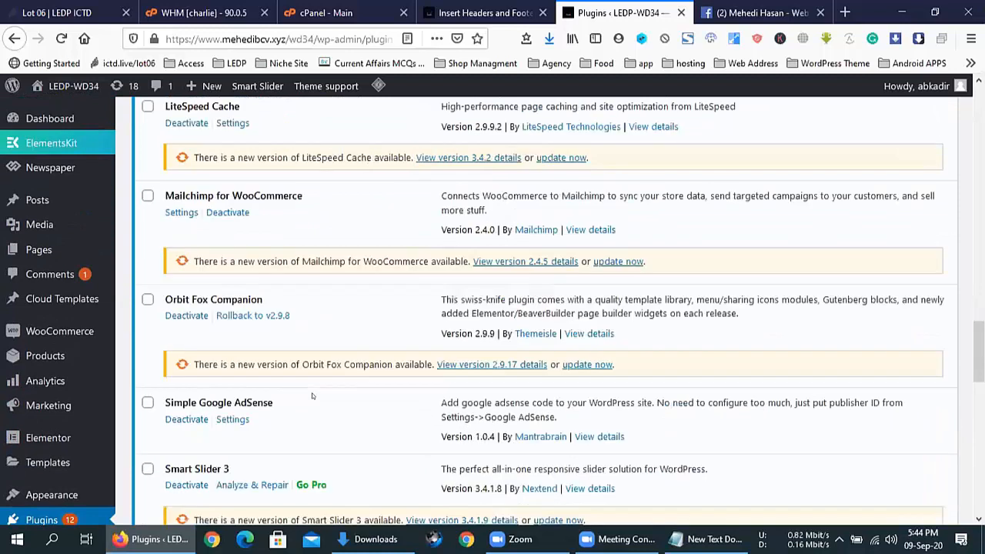
{"action": "scroll", "coordinate": [312, 395], "scroll_direction": "up", "scroll_amount": 7}
{"action": "scroll", "coordinate": [311, 395], "scroll_direction": "up", "scroll_amount": 3}
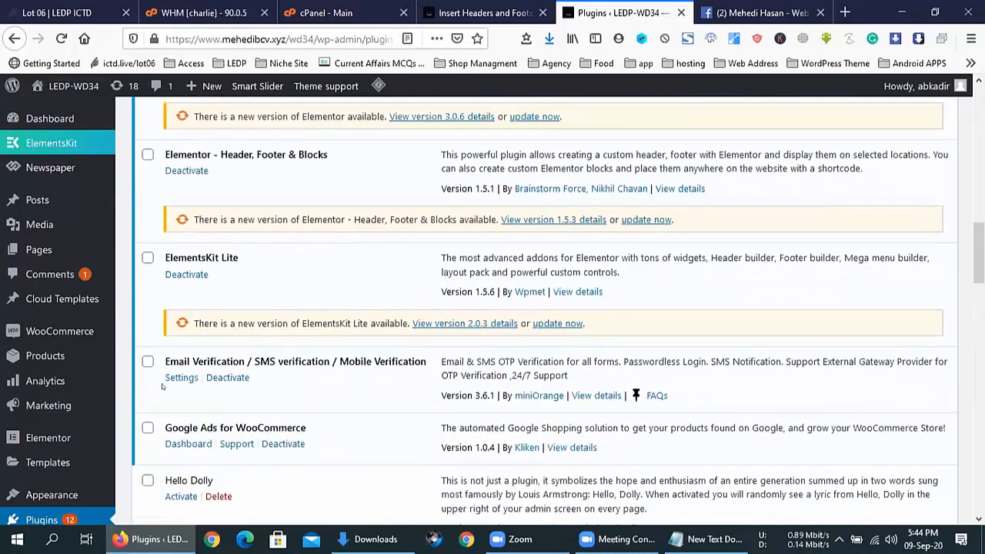
Step: Open that plugin's Settings link to reach its OTP Verification settings page
{"action": "triple_click", "coordinate": [304, 362]}
{"action": "left_click", "coordinate": [361, 353]}
{"action": "triple_click", "coordinate": [297, 354]}
{"action": "left_click", "coordinate": [328, 353]}
{"action": "left_click", "coordinate": [177, 377]}
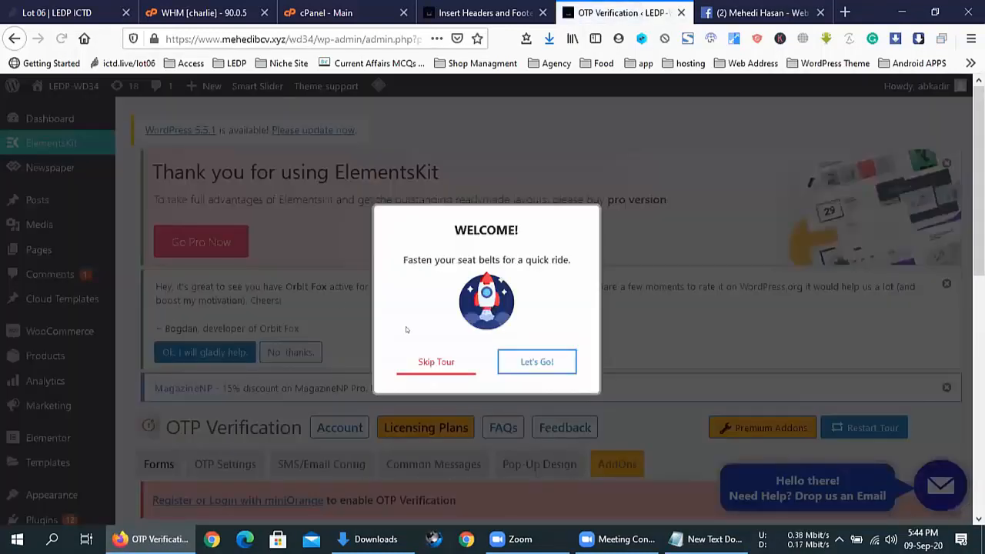
Step: Start the welcome tour with Let's Go!, advance it twice, then skip the tour
{"action": "left_click", "coordinate": [512, 362]}
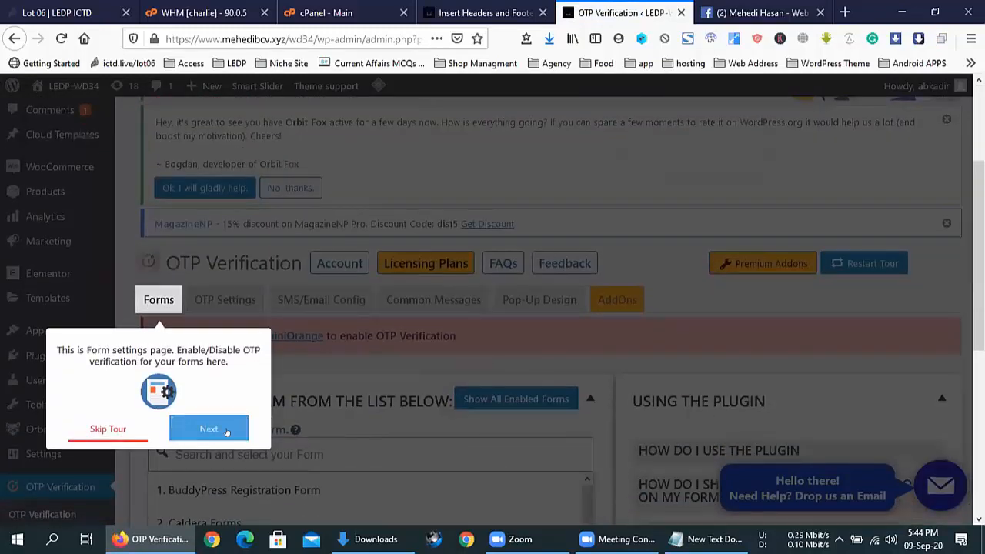
{"action": "left_click", "coordinate": [226, 433]}
{"action": "left_click", "coordinate": [758, 352]}
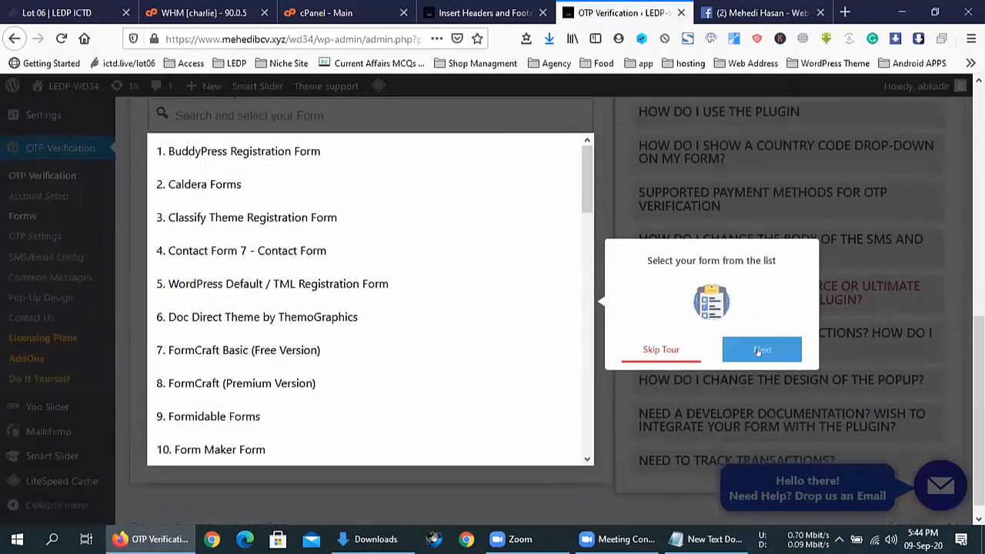
{"action": "left_click", "coordinate": [685, 347]}
{"action": "scroll", "coordinate": [490, 338], "scroll_direction": "up", "scroll_amount": 5}
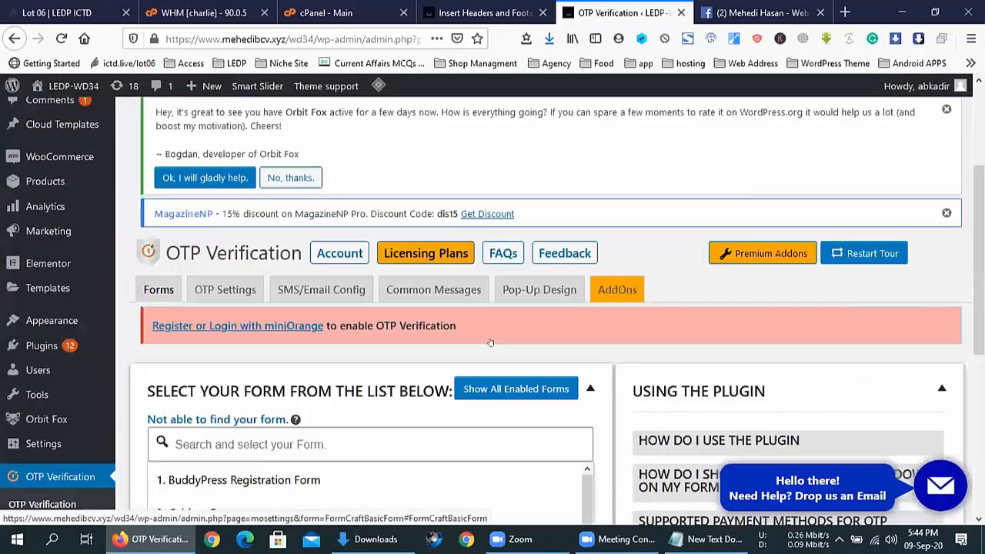
{"action": "scroll", "coordinate": [491, 343], "scroll_direction": "up", "scroll_amount": 2}
{"action": "scroll", "coordinate": [348, 315], "scroll_direction": "down", "scroll_amount": 3}
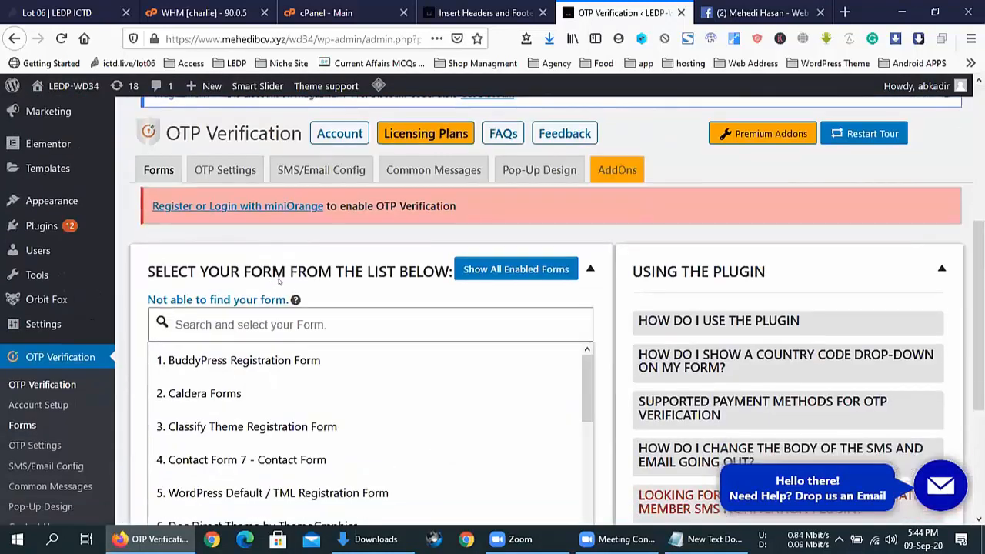
Step: Reload the Forms tab and browse the supported forms, from BuddyPress Registration to Ninja Forms
{"action": "left_click", "coordinate": [156, 165]}
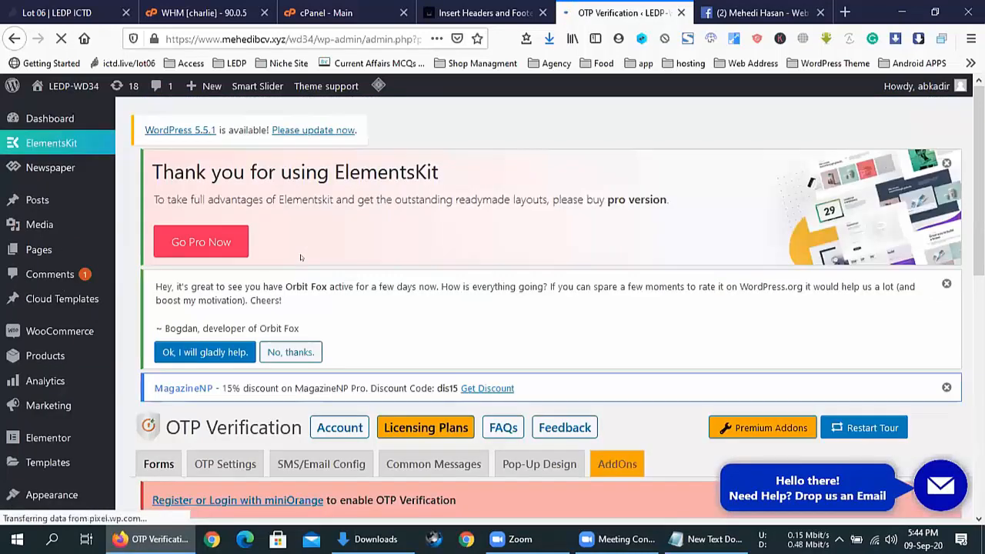
{"action": "scroll", "coordinate": [300, 254], "scroll_direction": "down", "scroll_amount": 4}
{"action": "scroll", "coordinate": [281, 293], "scroll_direction": "down", "scroll_amount": 2}
{"action": "scroll", "coordinate": [281, 294], "scroll_direction": "down", "scroll_amount": 1}
{"action": "scroll", "coordinate": [280, 293], "scroll_direction": "up", "scroll_amount": 3}
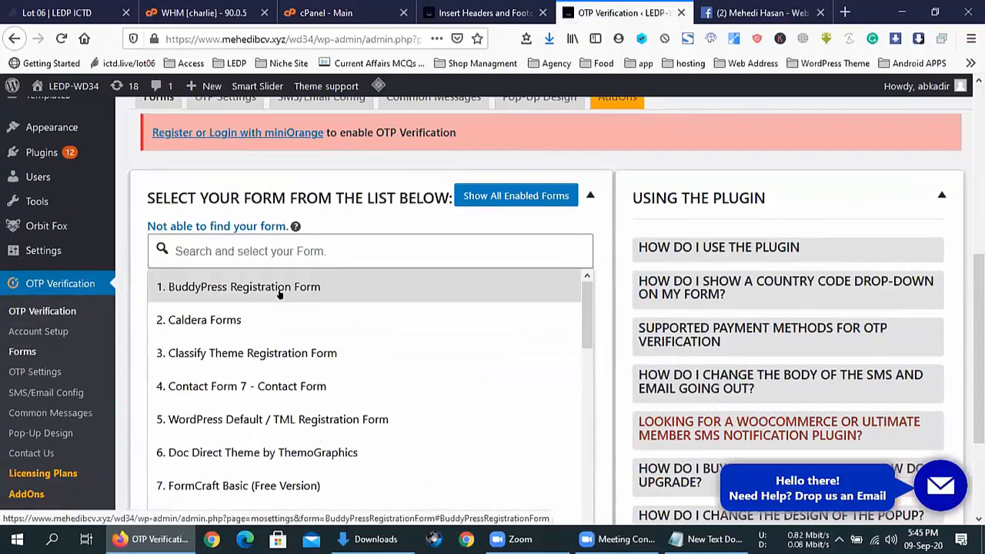
{"action": "scroll", "coordinate": [281, 308], "scroll_direction": "down", "scroll_amount": 2}
{"action": "scroll", "coordinate": [601, 270], "scroll_direction": "up", "scroll_amount": 2}
{"action": "scroll", "coordinate": [601, 269], "scroll_direction": "down", "scroll_amount": 3}
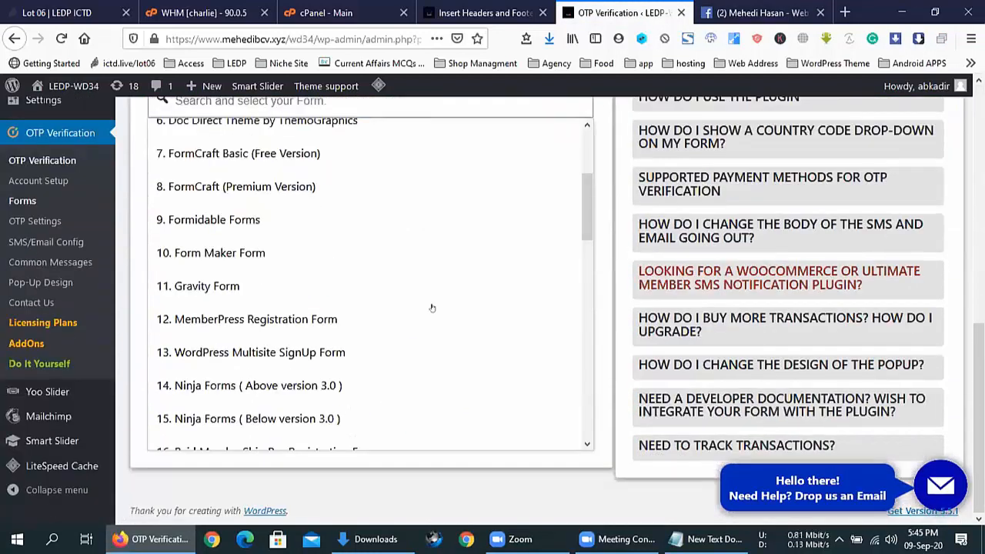
{"action": "scroll", "coordinate": [431, 308], "scroll_direction": "down", "scroll_amount": 7}
{"action": "scroll", "coordinate": [398, 341], "scroll_direction": "up", "scroll_amount": 7}
{"action": "scroll", "coordinate": [585, 266], "scroll_direction": "up", "scroll_amount": 5}
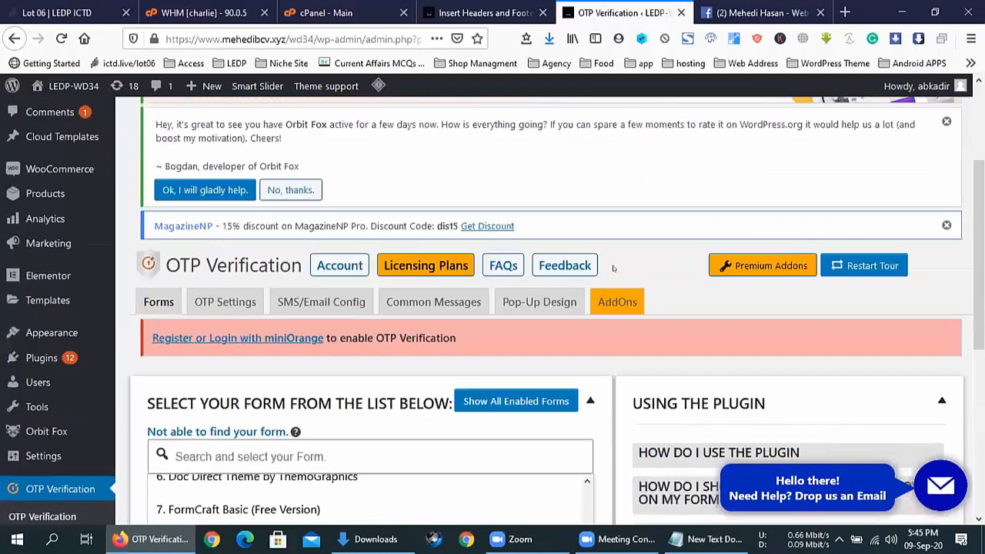
Step: Open the OTP Settings tab and step past its guided tour
{"action": "left_click", "coordinate": [213, 308]}
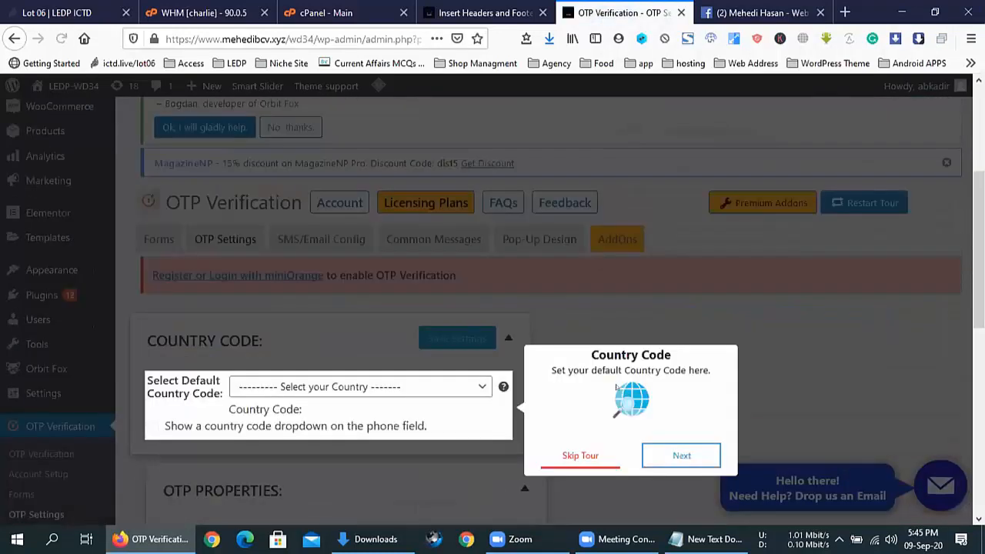
{"action": "left_click", "coordinate": [682, 455]}
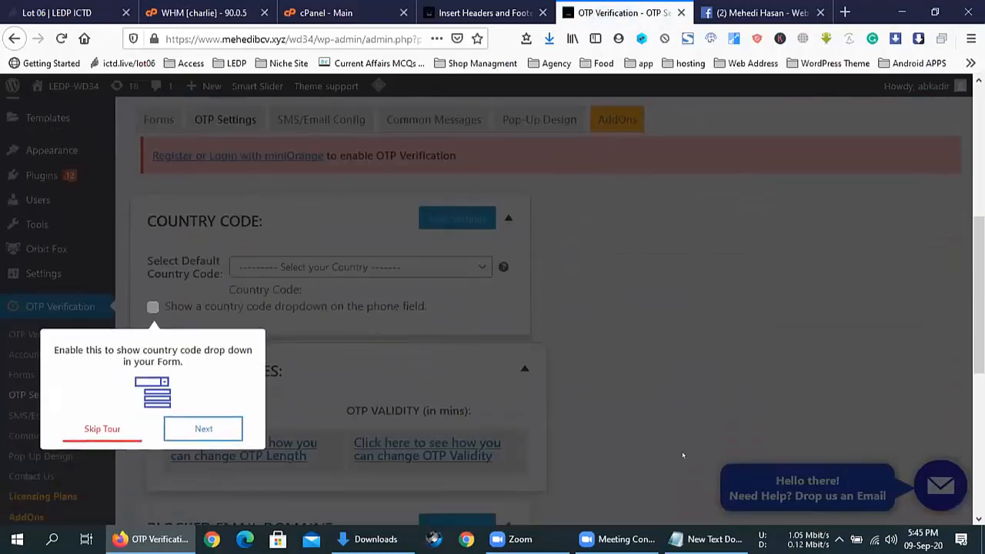
{"action": "left_click", "coordinate": [218, 412]}
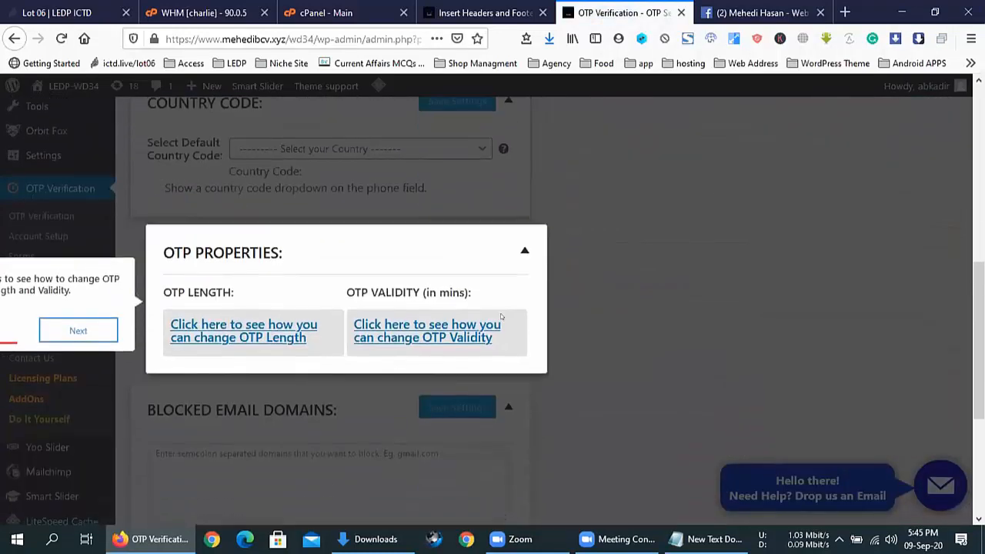
{"action": "left_click", "coordinate": [52, 330]}
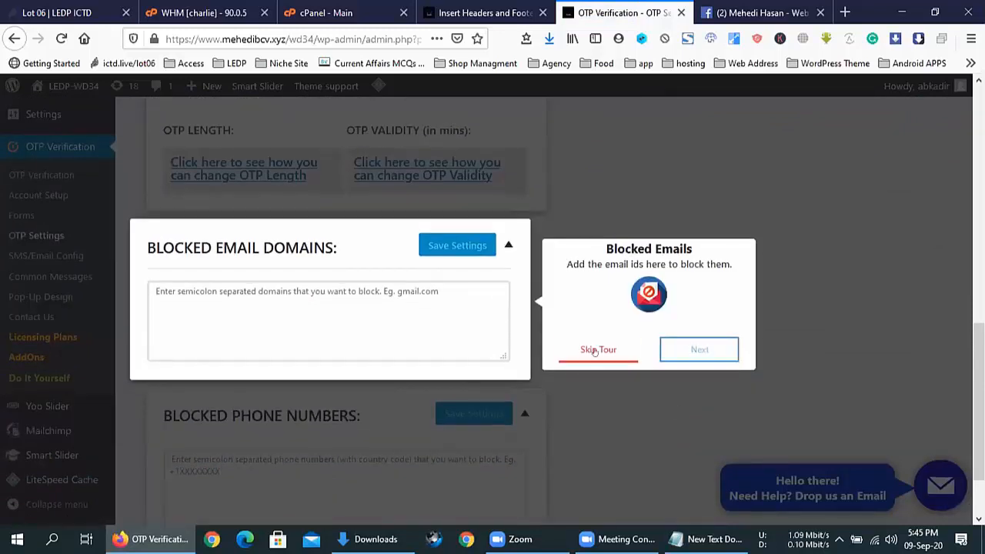
{"action": "left_click", "coordinate": [593, 352]}
{"action": "scroll", "coordinate": [368, 335], "scroll_direction": "up", "scroll_amount": 6}
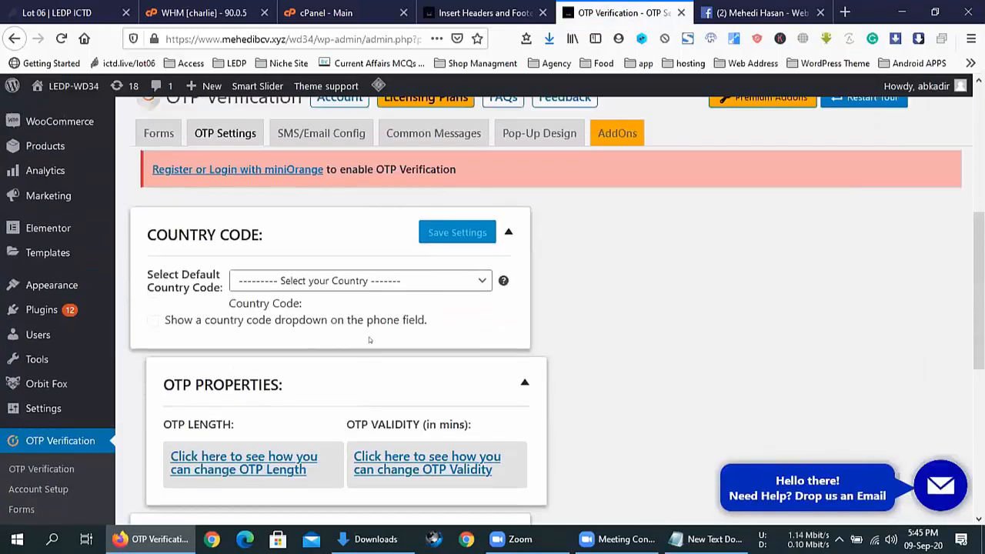
Step: Set the default country code to Bangladesh (+880)
{"action": "left_click", "coordinate": [350, 282]}
{"action": "scroll", "coordinate": [305, 428], "scroll_direction": "down", "scroll_amount": 5}
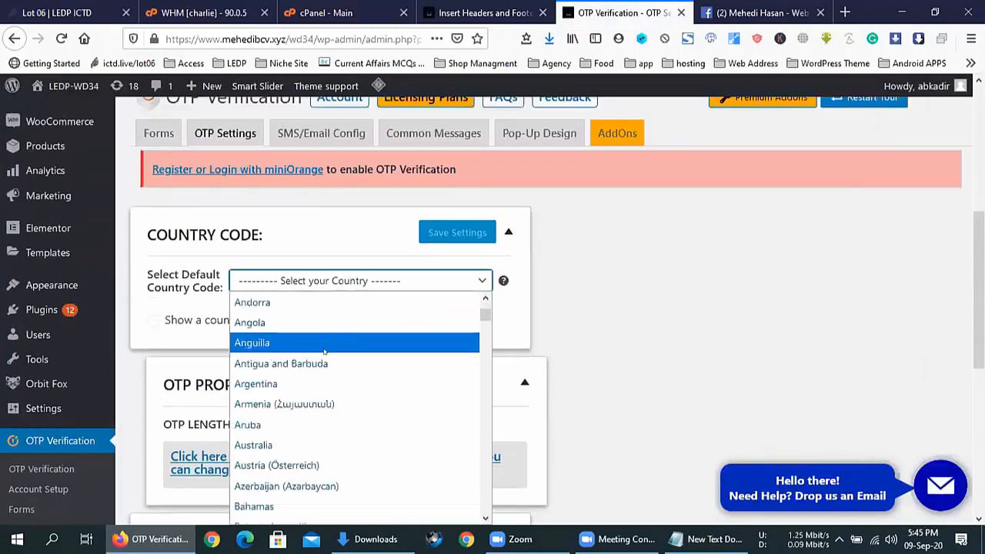
{"action": "left_click", "coordinate": [305, 427]}
{"action": "left_click", "coordinate": [545, 317]}
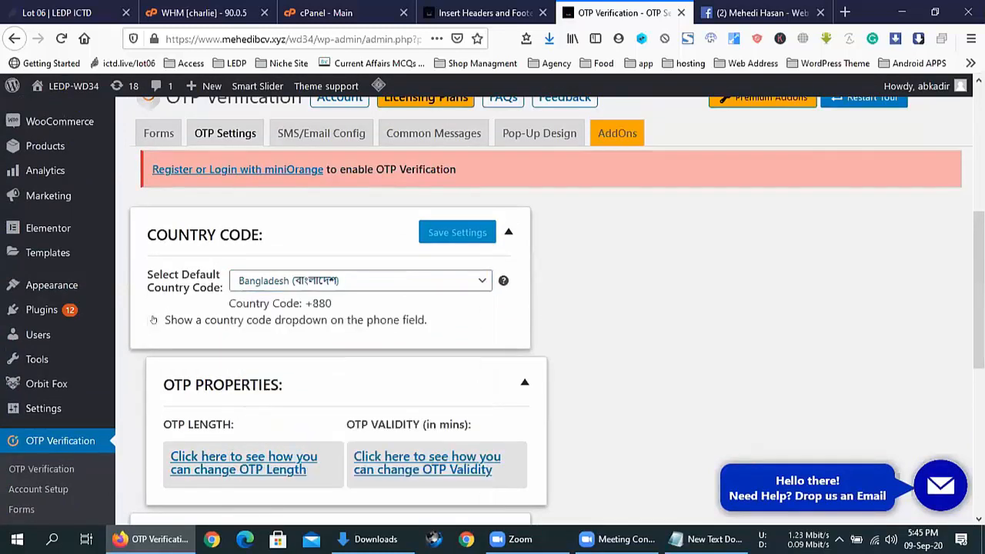
Step: Click into the blocked phone numbers list, then go to the miniOrange registration page
{"action": "scroll", "coordinate": [465, 312], "scroll_direction": "down", "scroll_amount": 3}
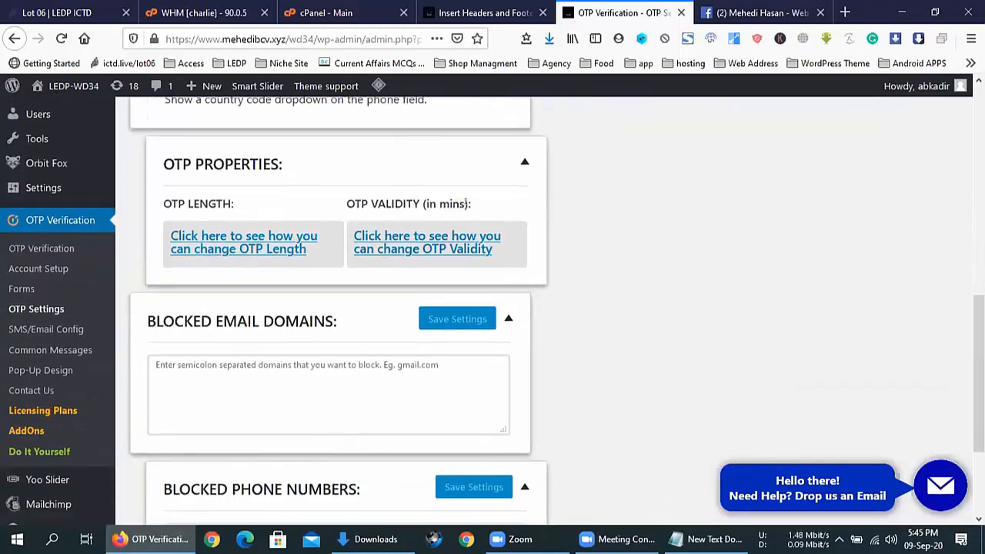
{"action": "scroll", "coordinate": [536, 353], "scroll_direction": "down", "scroll_amount": 2}
{"action": "left_click", "coordinate": [235, 398]}
{"action": "scroll", "coordinate": [323, 359], "scroll_direction": "up", "scroll_amount": 4}
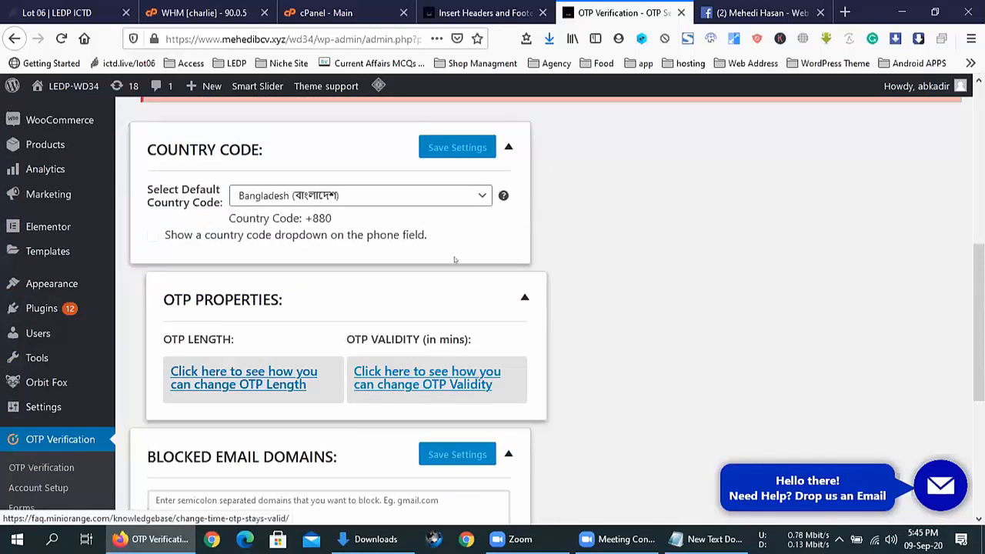
{"action": "scroll", "coordinate": [456, 260], "scroll_direction": "up", "scroll_amount": 1}
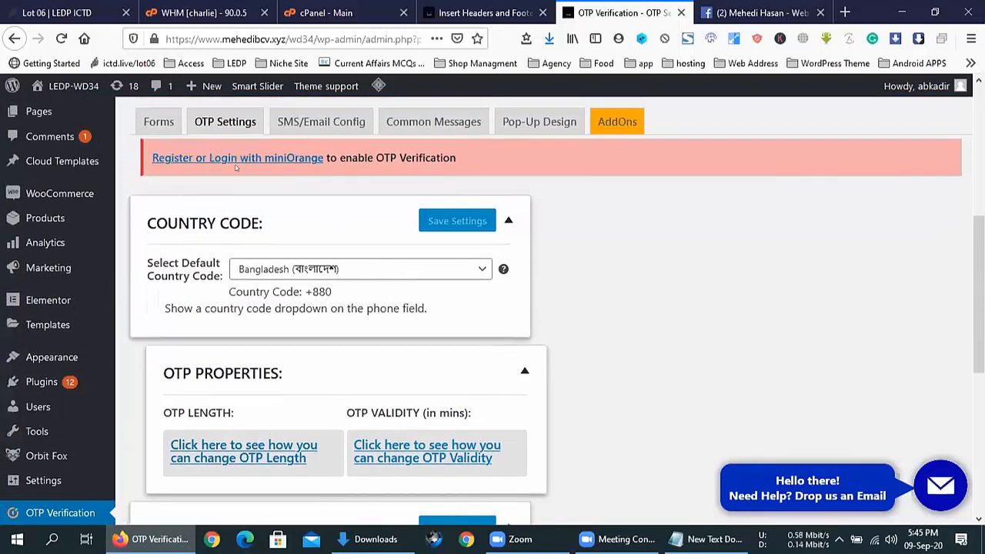
{"action": "left_click", "coordinate": [284, 158]}
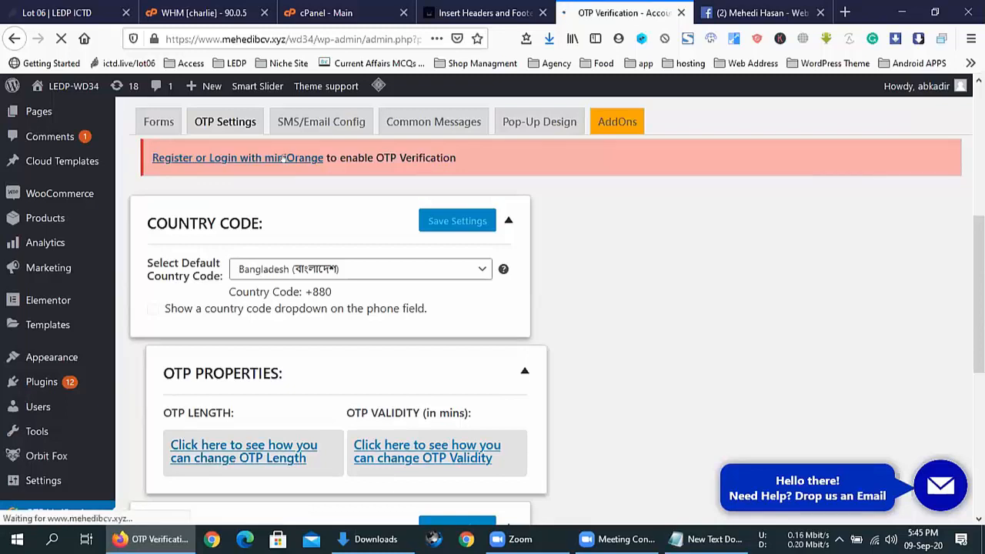
Step: Open the miniOrange sign-in page in a new browser tab and switch to it
{"action": "scroll", "coordinate": [315, 220], "scroll_direction": "down", "scroll_amount": 6}
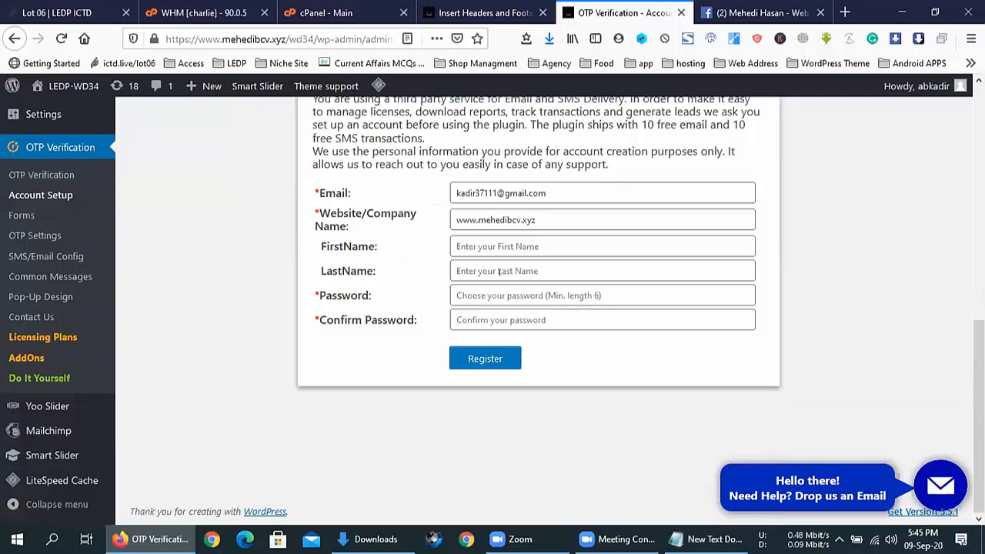
{"action": "scroll", "coordinate": [498, 271], "scroll_direction": "up", "scroll_amount": 4}
{"action": "scroll", "coordinate": [468, 352], "scroll_direction": "down", "scroll_amount": 1}
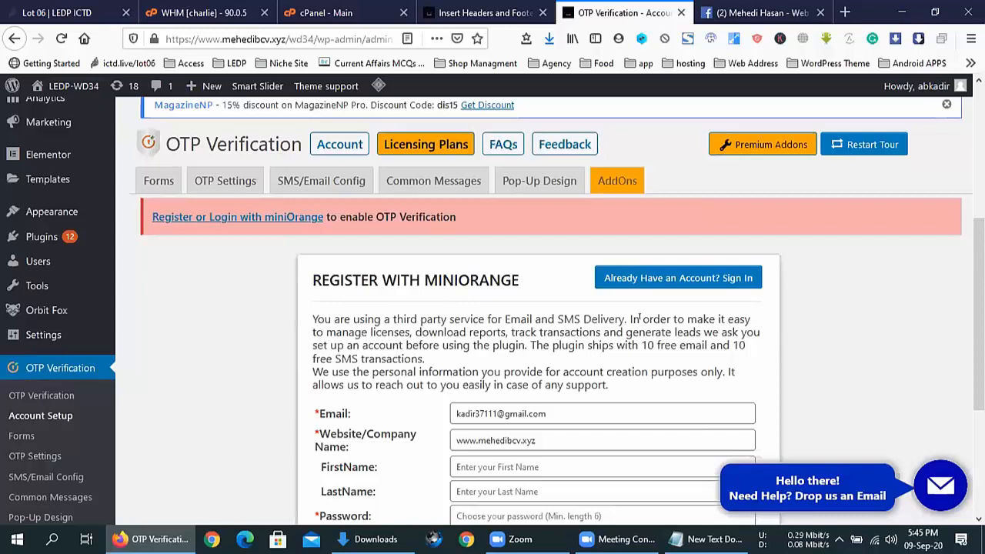
{"action": "middle_click", "coordinate": [659, 276]}
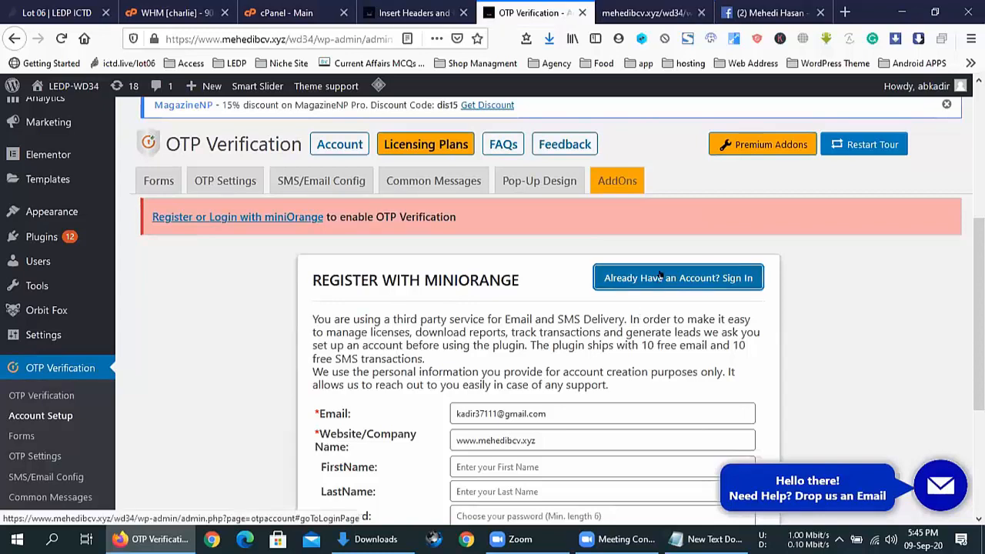
{"action": "left_click", "coordinate": [668, 13]}
{"action": "left_click", "coordinate": [505, 6]}
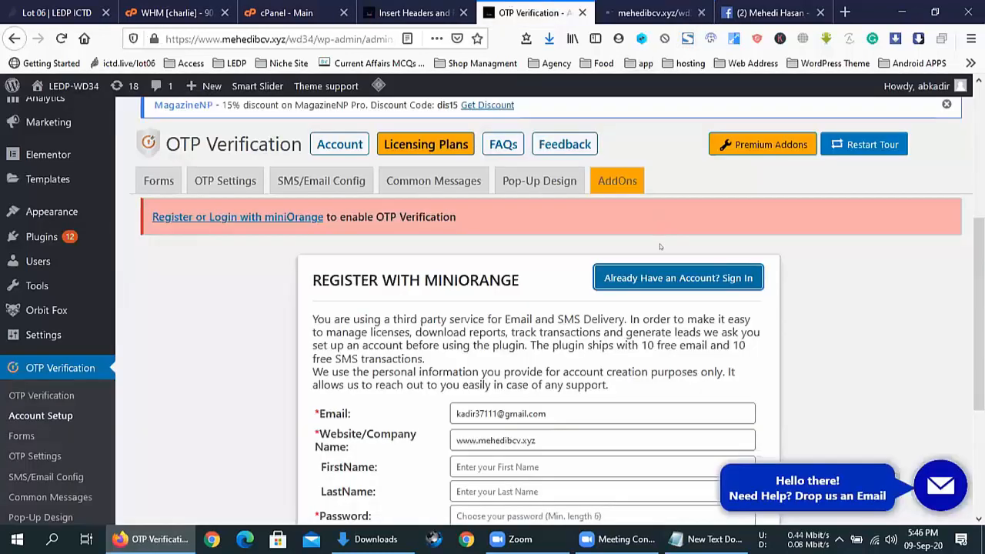
{"action": "left_click", "coordinate": [651, 13]}
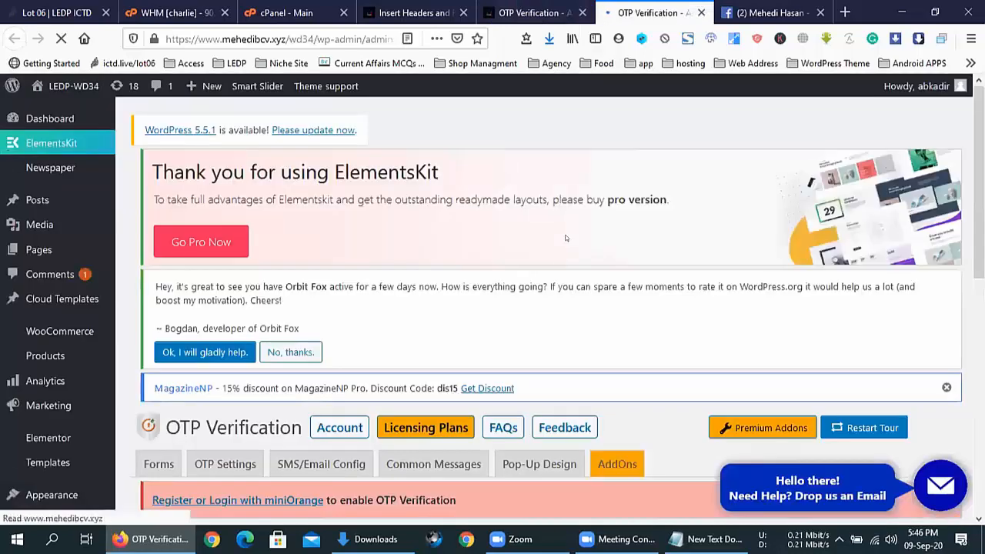
{"action": "scroll", "coordinate": [545, 269], "scroll_direction": "down", "scroll_amount": 5}
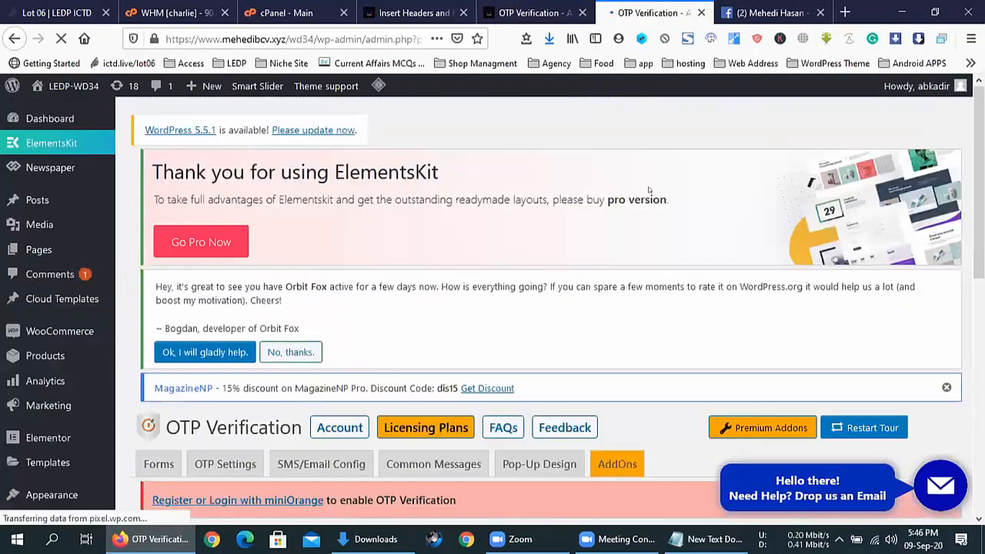
{"action": "scroll", "coordinate": [521, 237], "scroll_direction": "down", "scroll_amount": 4}
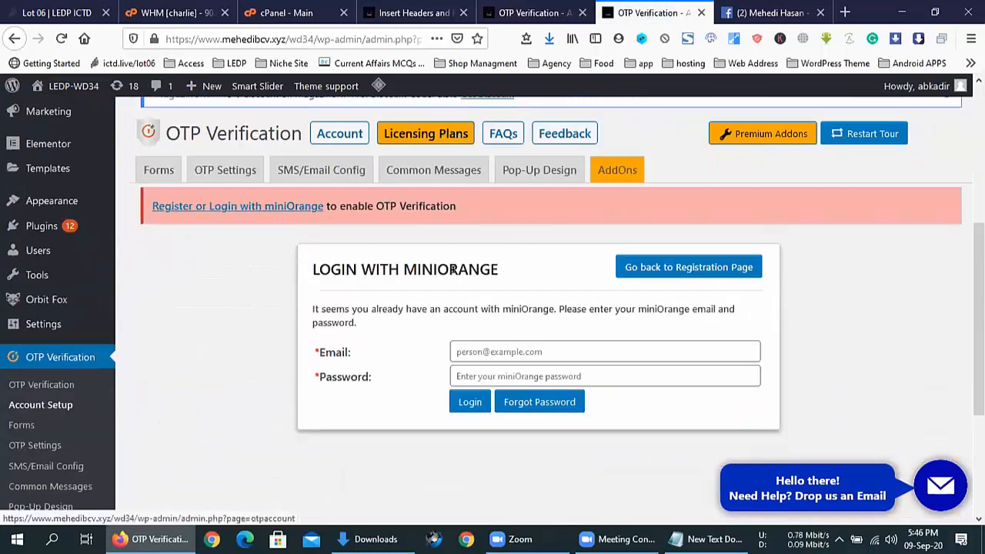
Step: Enter the account e-mail address in the login field and copy it
{"action": "left_click", "coordinate": [499, 342]}
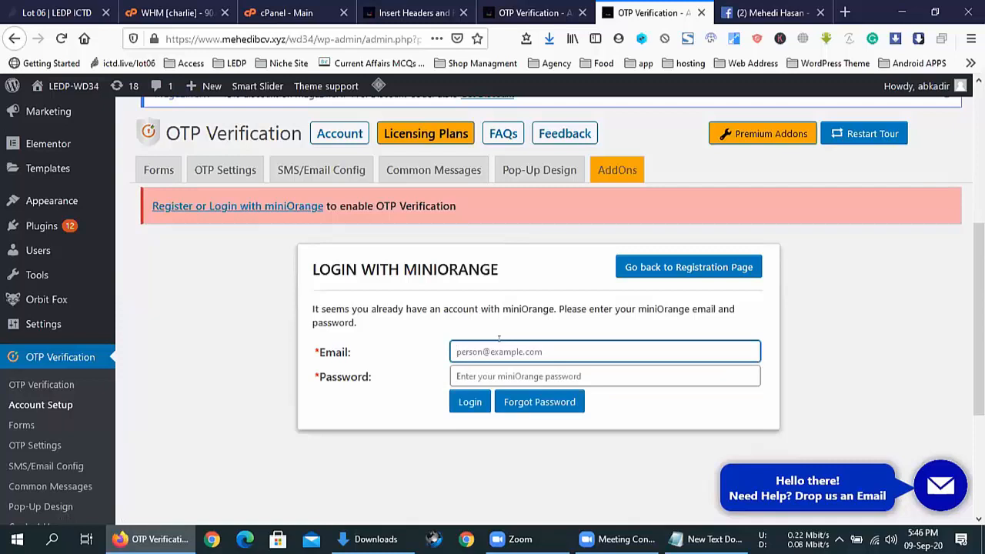
{"action": "left_click", "coordinate": [499, 341]}
{"action": "left_click", "coordinate": [499, 341]}
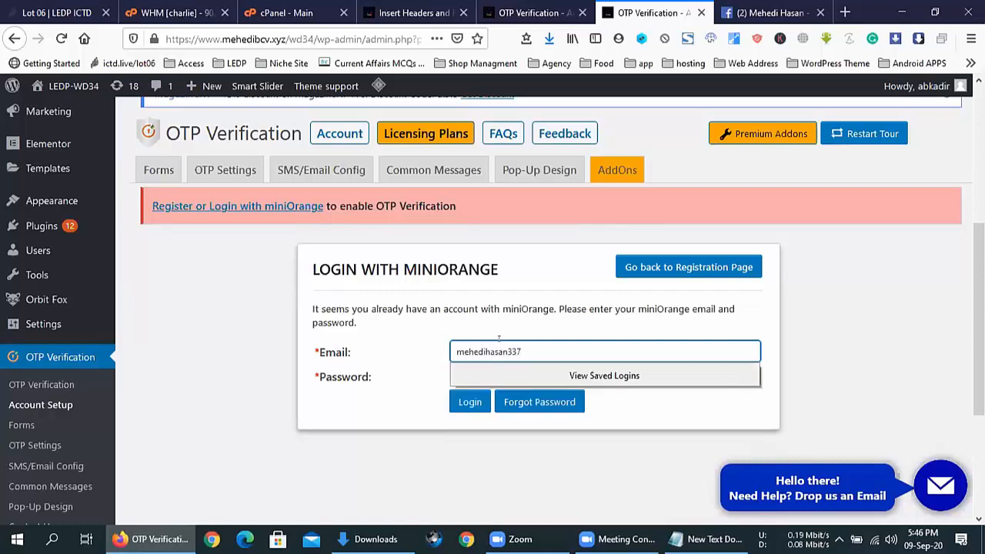
{"action": "triple_click", "coordinate": [500, 341]}
{"action": "right_click", "coordinate": [500, 343]}
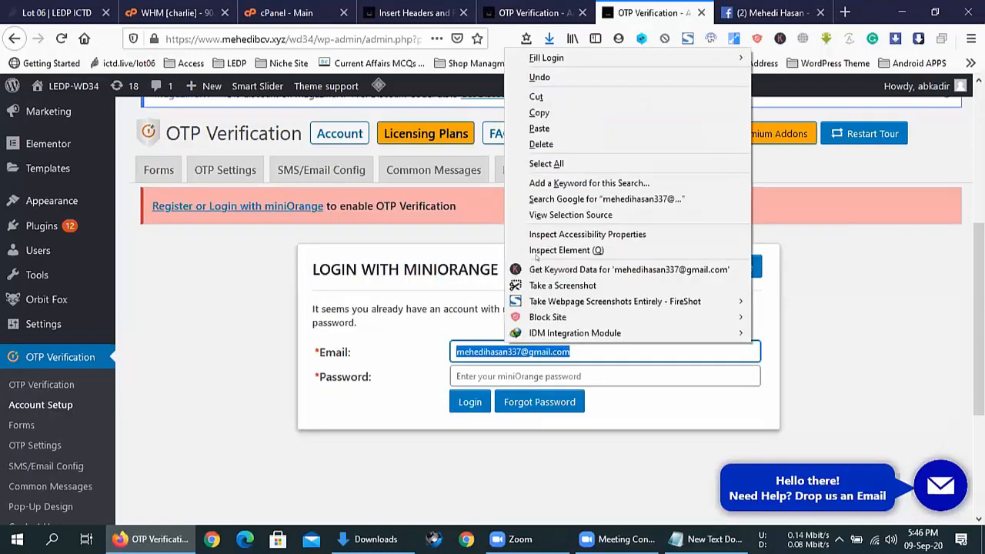
{"action": "left_click", "coordinate": [547, 110]}
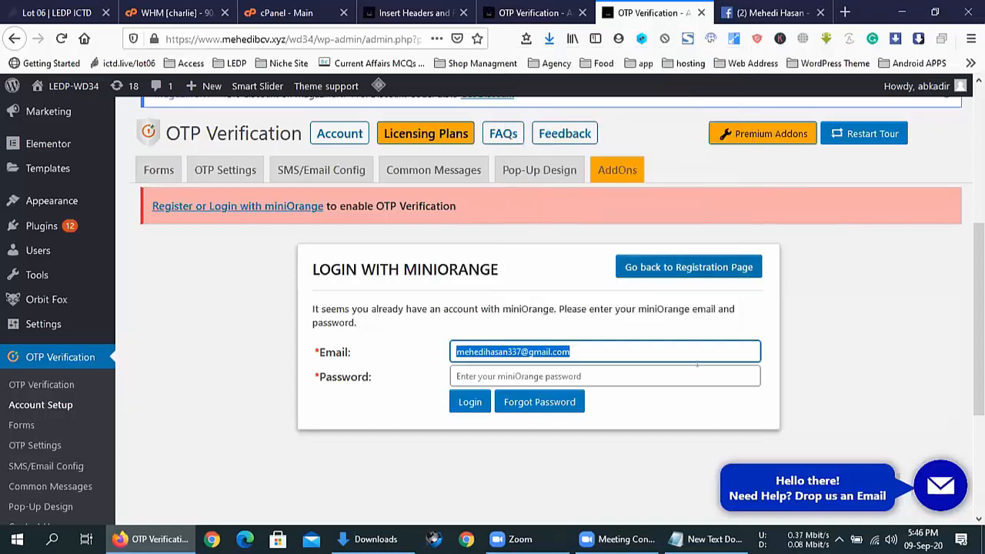
Step: Paste the saved password and sign in to the existing miniOrange account
{"action": "left_click", "coordinate": [492, 375]}
{"action": "right_click", "coordinate": [505, 375]}
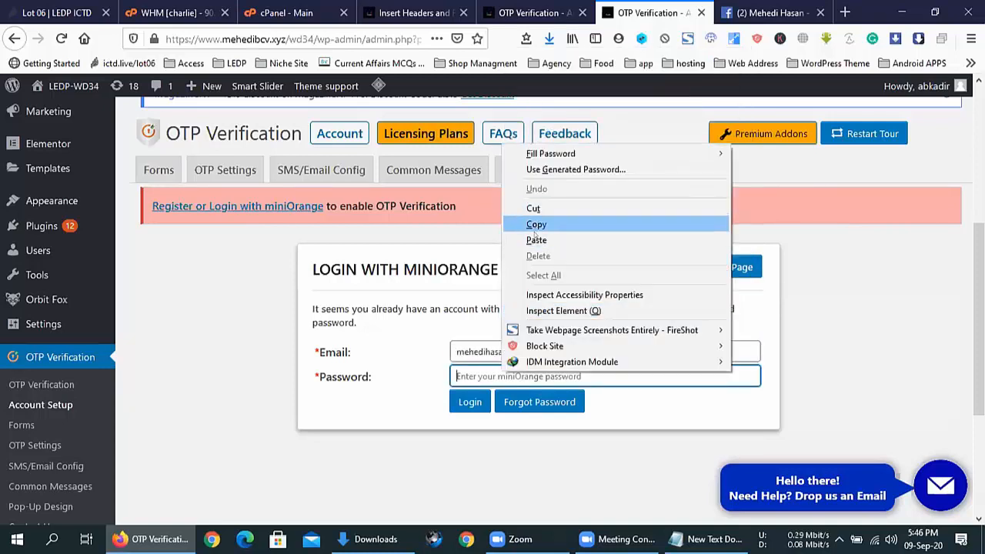
{"action": "left_click", "coordinate": [539, 237]}
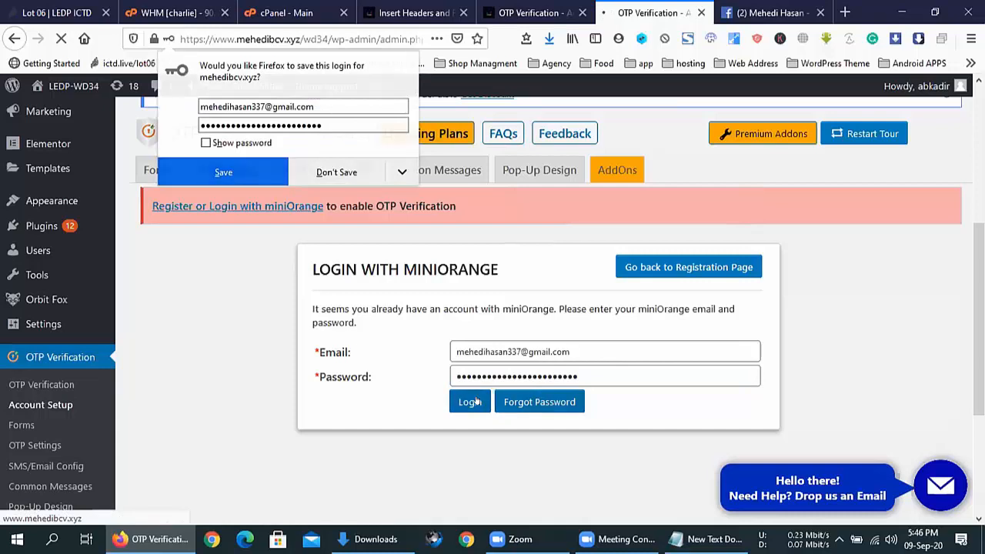
{"action": "left_click", "coordinate": [477, 400]}
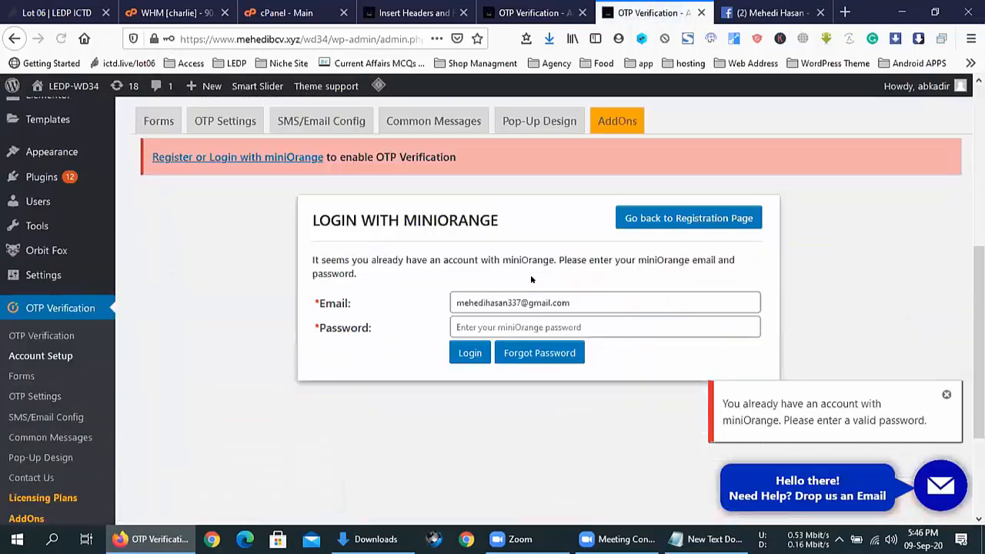
Step: After the invalid-password error, go back to the miniOrange registration form
{"action": "scroll", "coordinate": [530, 274], "scroll_direction": "down", "scroll_amount": 1}
{"action": "left_click", "coordinate": [684, 193]}
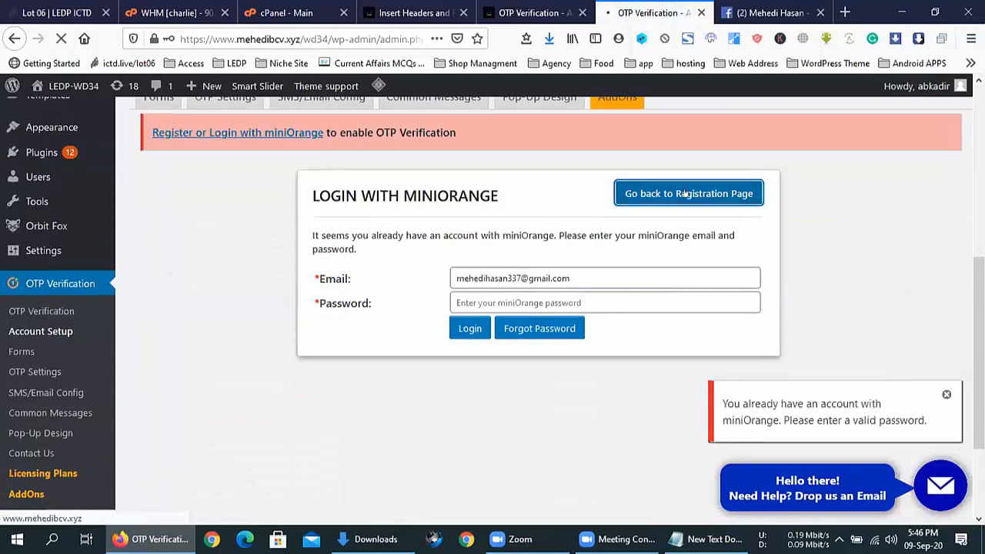
{"action": "scroll", "coordinate": [499, 282], "scroll_direction": "down", "scroll_amount": 1}
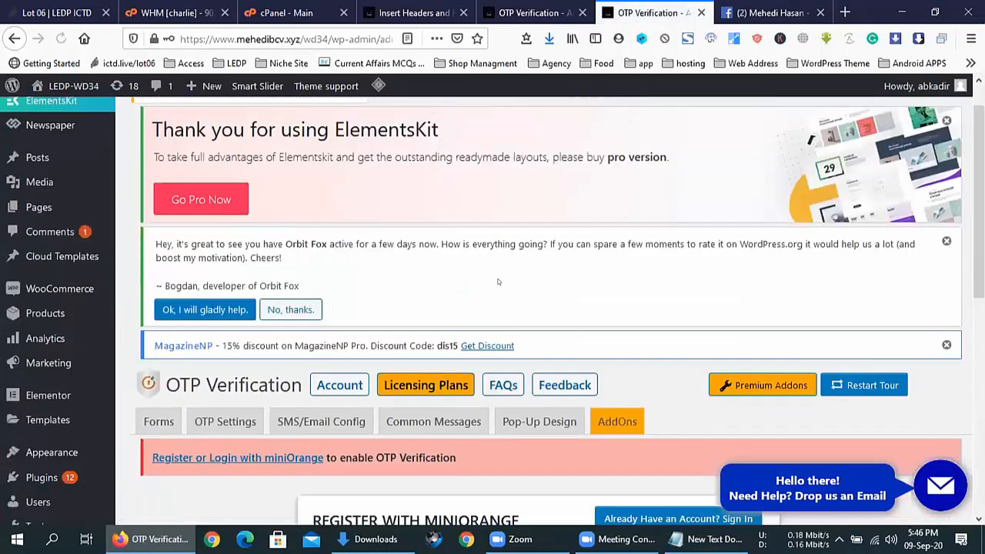
{"action": "scroll", "coordinate": [498, 283], "scroll_direction": "down", "scroll_amount": 9}
Step: Fill in the first and last name and paste the password into both password fields
{"action": "left_click", "coordinate": [480, 306]}
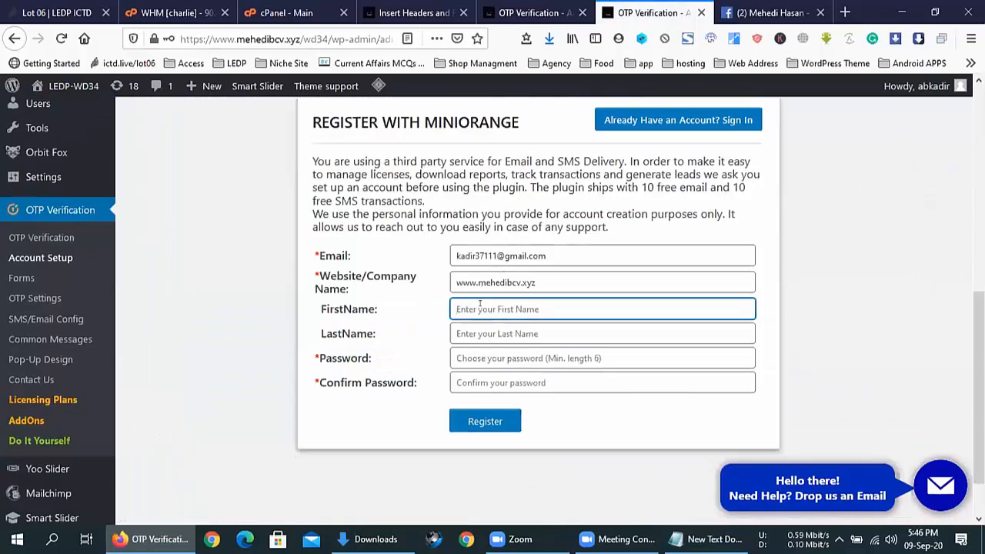
{"action": "key", "text": "Down"}
{"action": "key", "text": "Down"}
{"action": "key", "text": "Down"}
{"action": "key", "text": "Down"}
{"action": "key", "text": "Tab"}
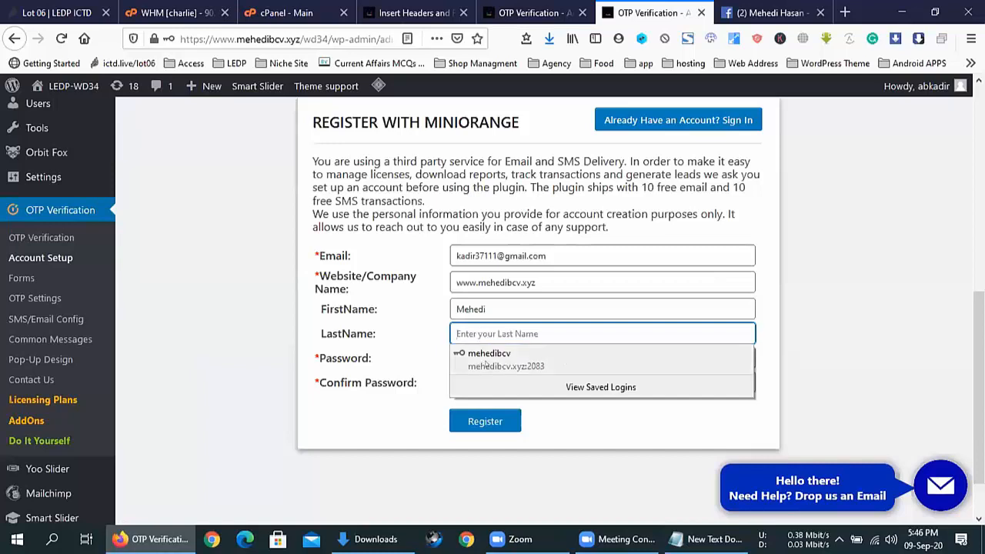
{"action": "left_click", "coordinate": [482, 329]}
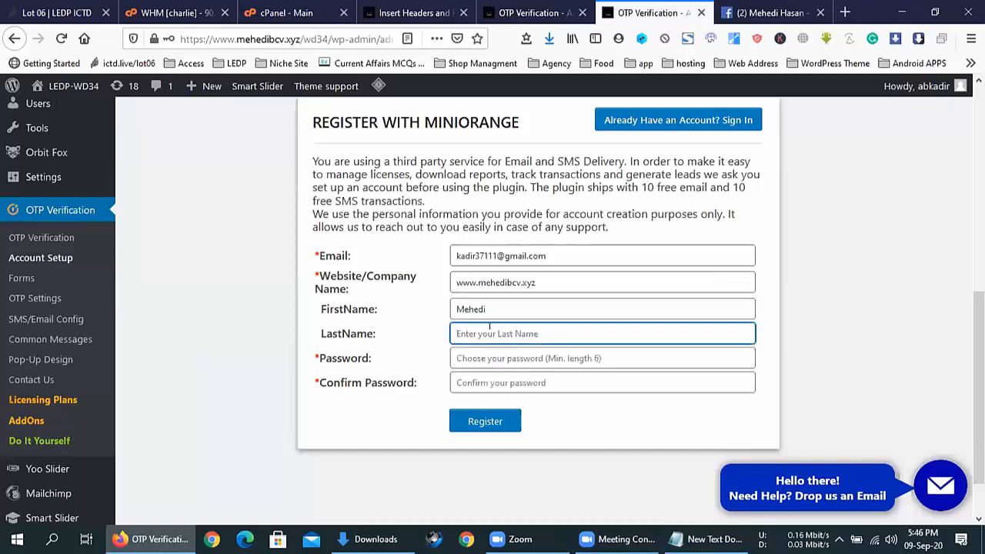
{"action": "type", "text": "hasan"}
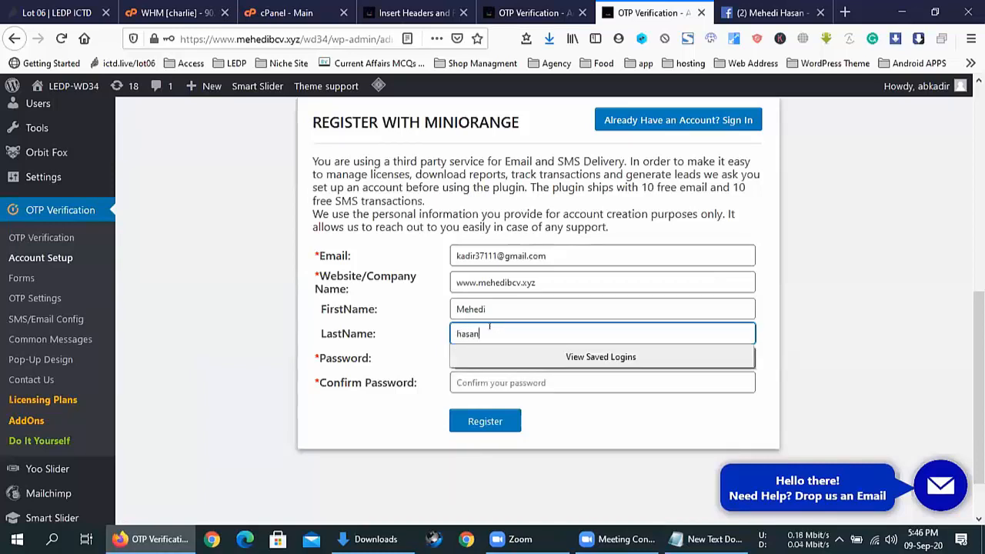
{"action": "right_click", "coordinate": [485, 361]}
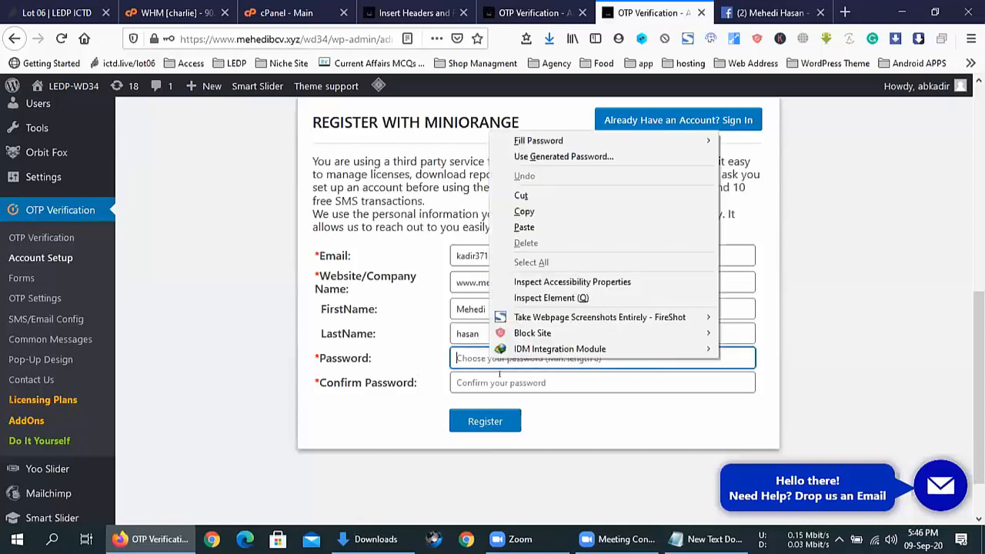
{"action": "left_click", "coordinate": [534, 228]}
{"action": "right_click", "coordinate": [537, 385]}
{"action": "left_click", "coordinate": [568, 251]}
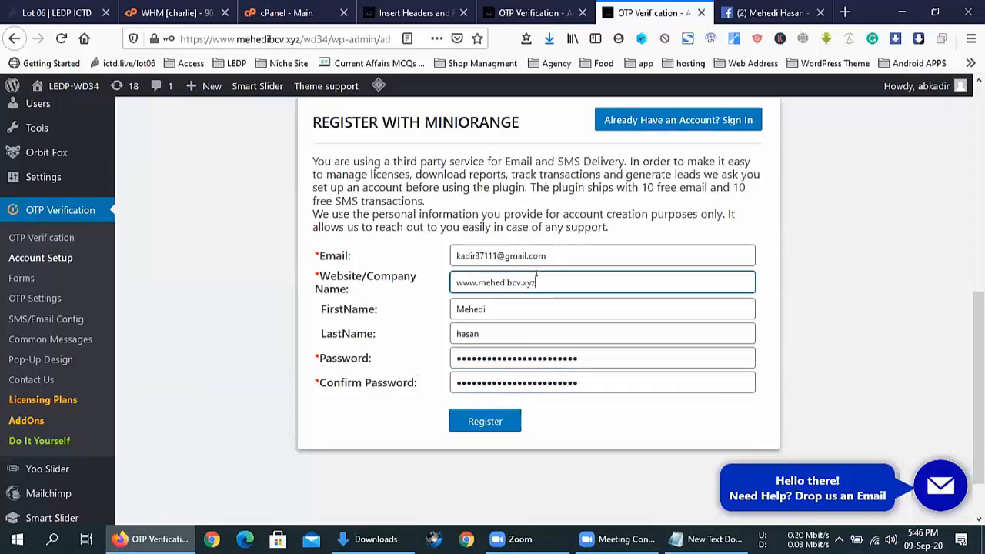
Step: Replace the e-mail with the copied account address and submit the registration
{"action": "triple_click", "coordinate": [537, 277]}
{"action": "right_click", "coordinate": [537, 276]}
{"action": "double_click", "coordinate": [515, 279]}
{"action": "left_click", "coordinate": [526, 276]}
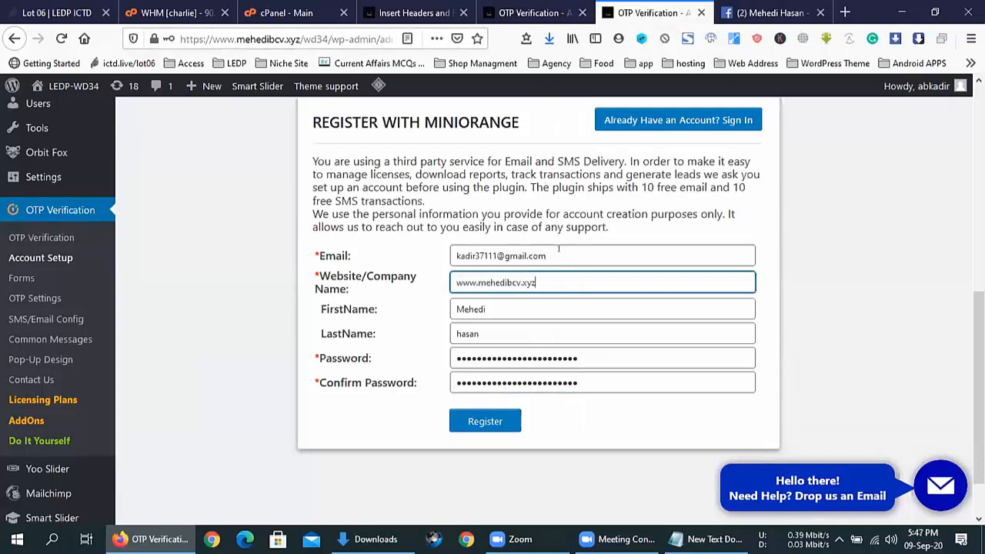
{"action": "triple_click", "coordinate": [559, 252]}
{"action": "right_click", "coordinate": [565, 258]}
{"action": "left_click", "coordinate": [593, 332]}
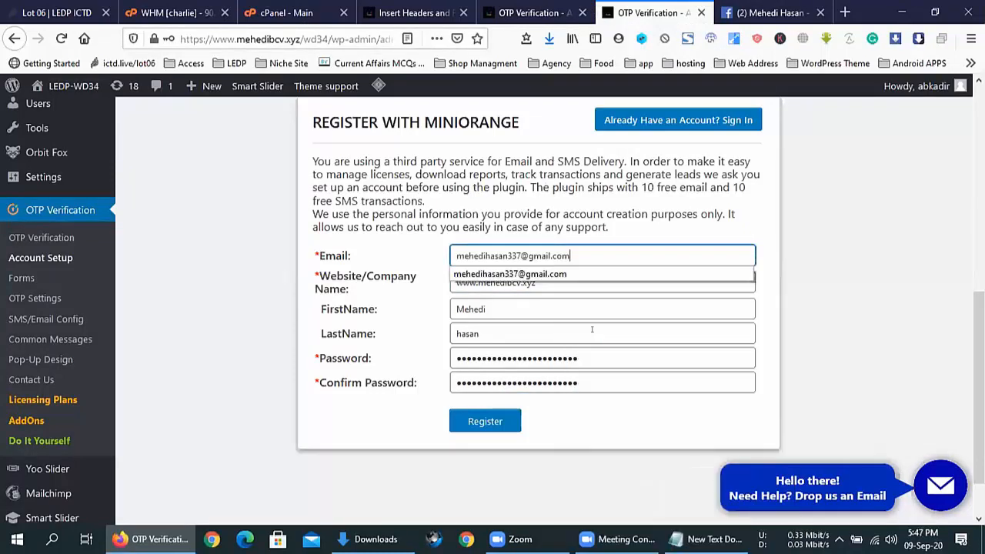
{"action": "left_click", "coordinate": [476, 421]}
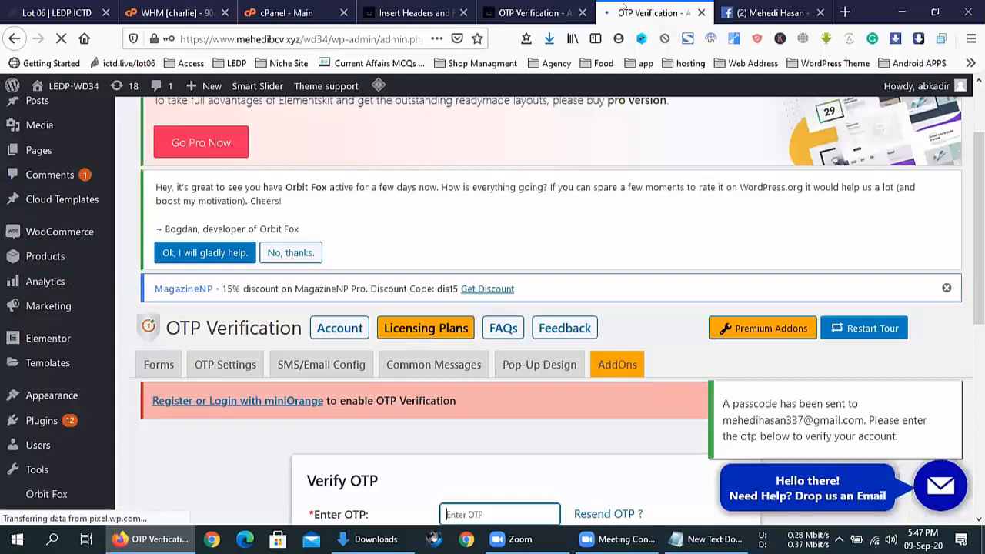
Step: Enter the phone number with the +88 country prefix and send the passcode to it
{"action": "scroll", "coordinate": [525, 245], "scroll_direction": "down", "scroll_amount": 4}
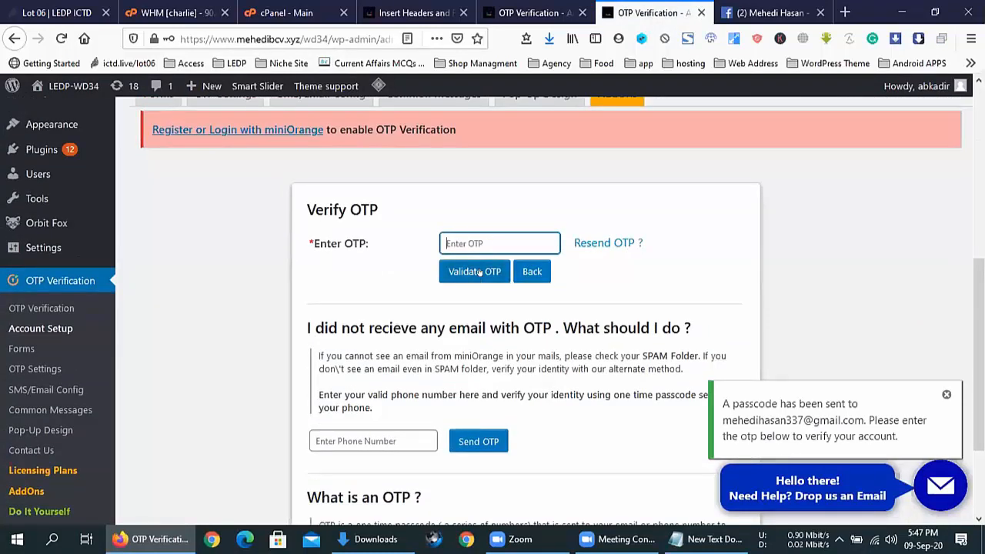
{"action": "scroll", "coordinate": [462, 277], "scroll_direction": "down", "scroll_amount": 2}
{"action": "left_click", "coordinate": [400, 299]}
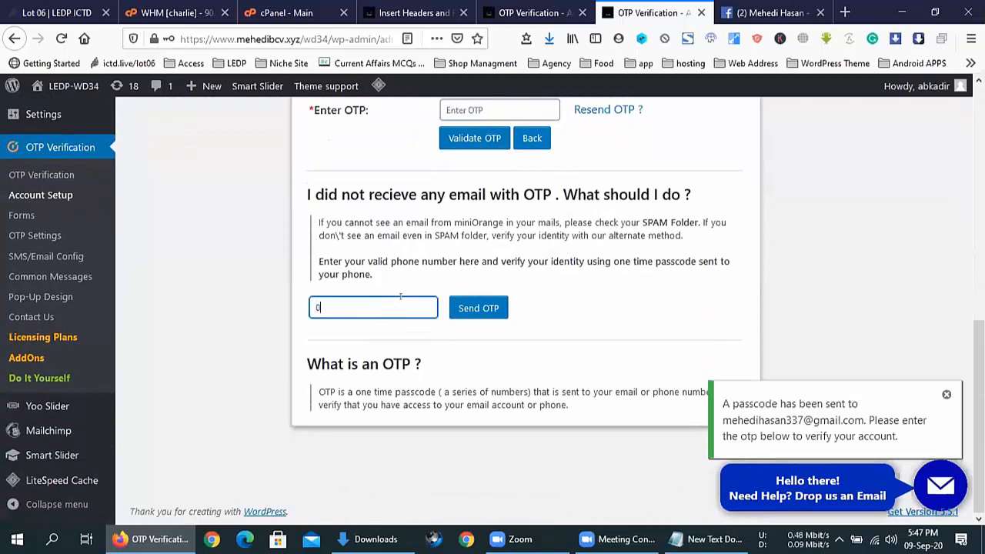
{"action": "left_click", "coordinate": [481, 308]}
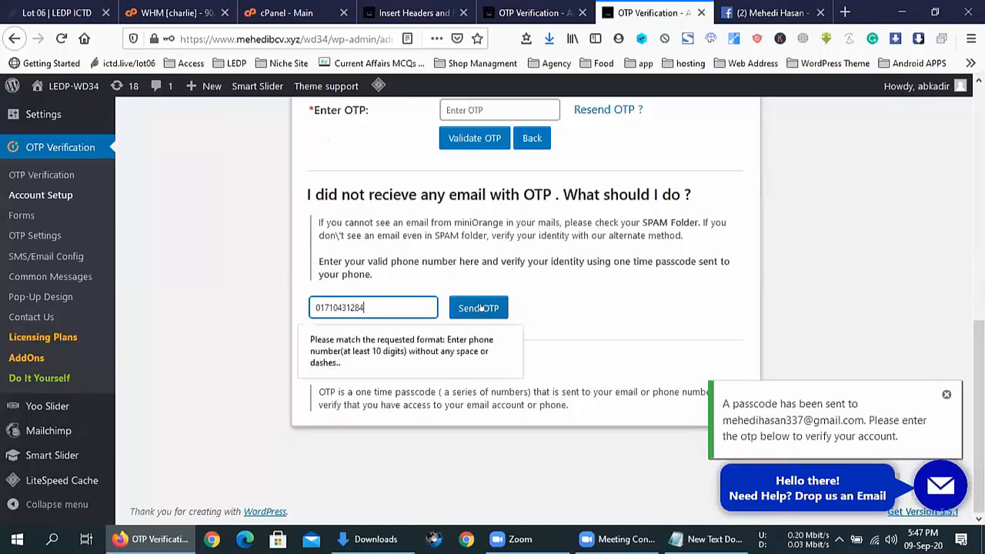
{"action": "left_click", "coordinate": [314, 298]}
{"action": "type", "text": "+88"}
{"action": "left_click", "coordinate": [465, 308]}
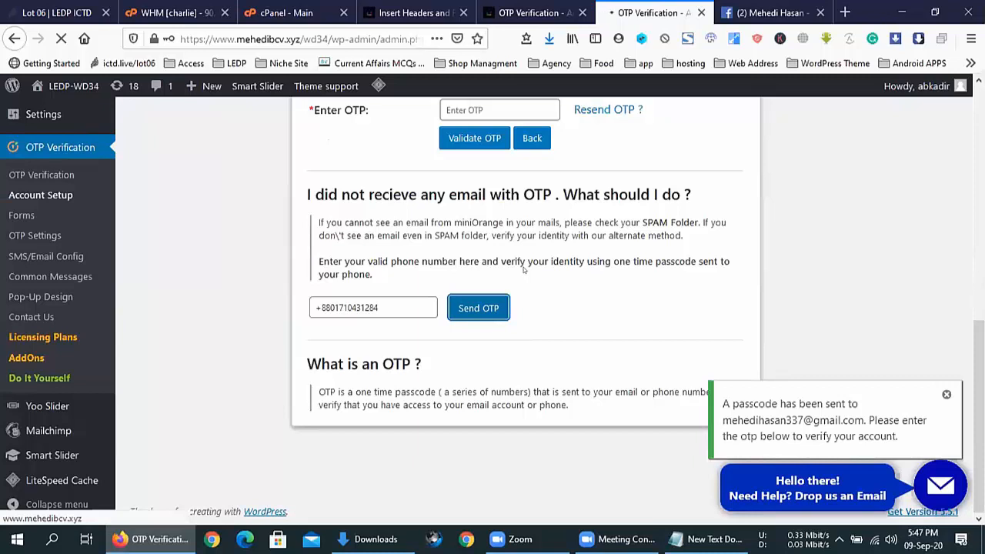
Step: Open a new browser tab and load Gmail by entering 'mail' in the address bar
{"action": "left_click", "coordinate": [845, 12]}
{"action": "left_click", "coordinate": [353, 39]}
{"action": "type", "text": "mail.google.com"}
{"action": "key", "text": "Return"}
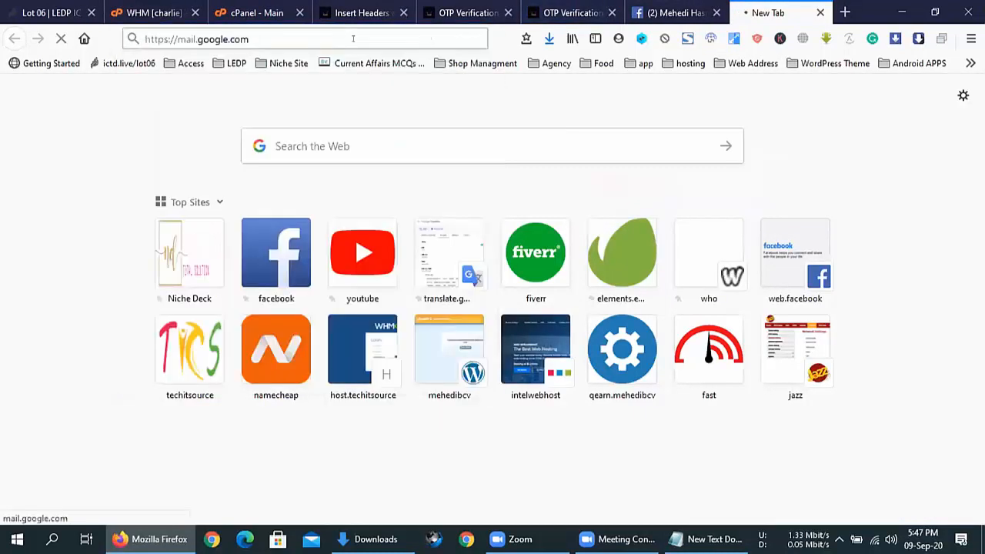
Step: Back on the OTP Verification tab, enter the received passcode and validate it
{"action": "left_click", "coordinate": [668, 12]}
{"action": "left_click", "coordinate": [581, 8]}
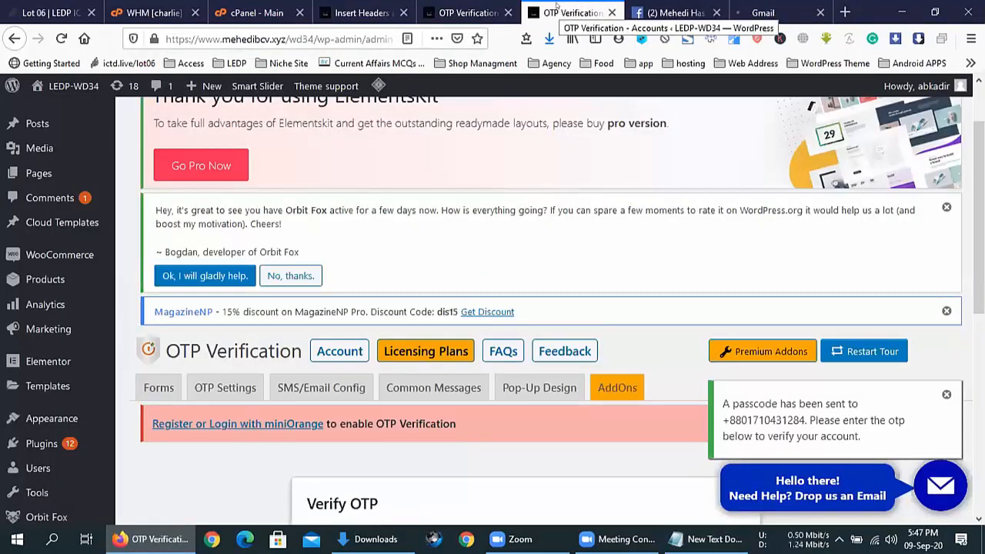
{"action": "scroll", "coordinate": [420, 176], "scroll_direction": "down", "scroll_amount": 5}
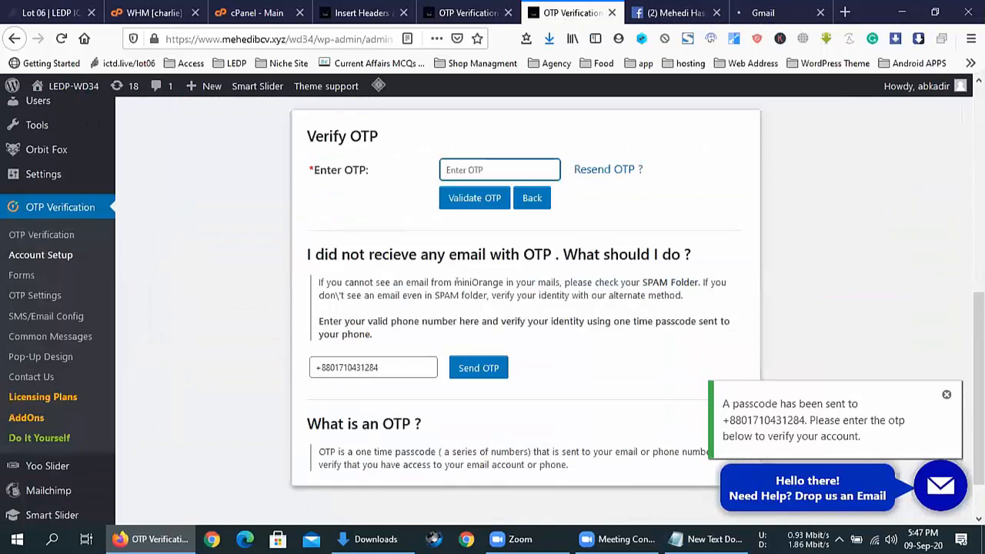
{"action": "left_click", "coordinate": [477, 196]}
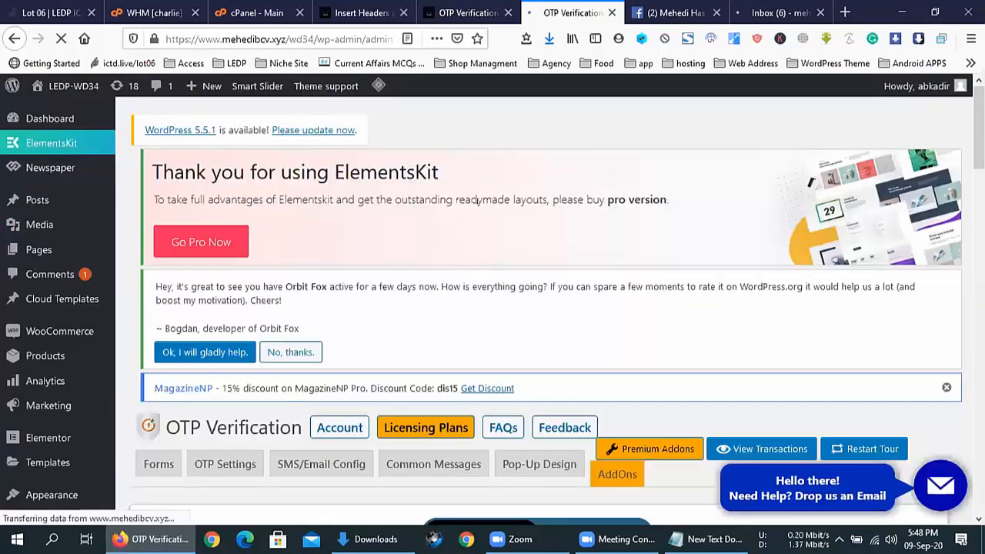
{"action": "scroll", "coordinate": [391, 222], "scroll_direction": "down", "scroll_amount": 5}
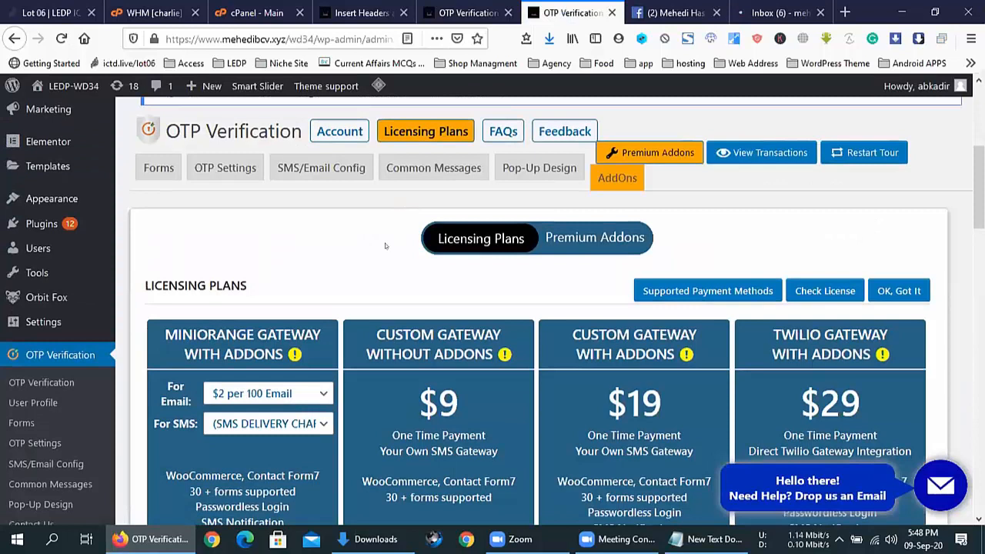
Step: Open the SMS pricing options and pick an SMS delivery package among the licensing plans
{"action": "scroll", "coordinate": [385, 246], "scroll_direction": "down", "scroll_amount": 2}
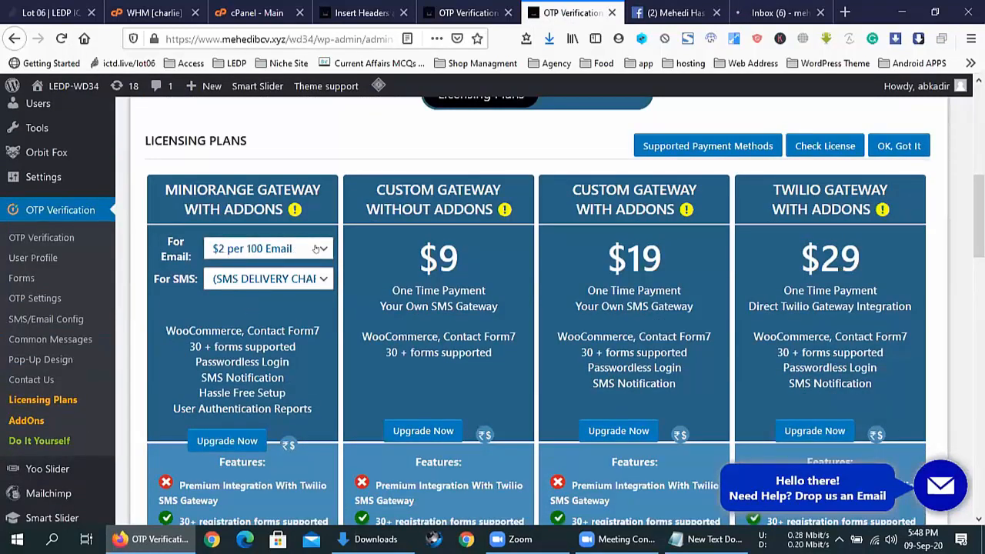
{"action": "scroll", "coordinate": [316, 248], "scroll_direction": "down", "scroll_amount": 2}
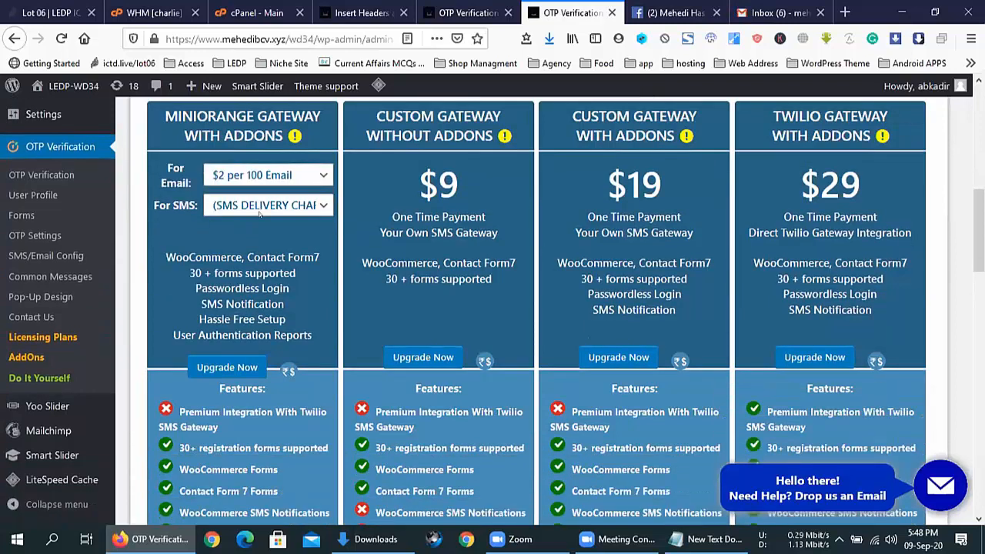
{"action": "left_click", "coordinate": [316, 205]}
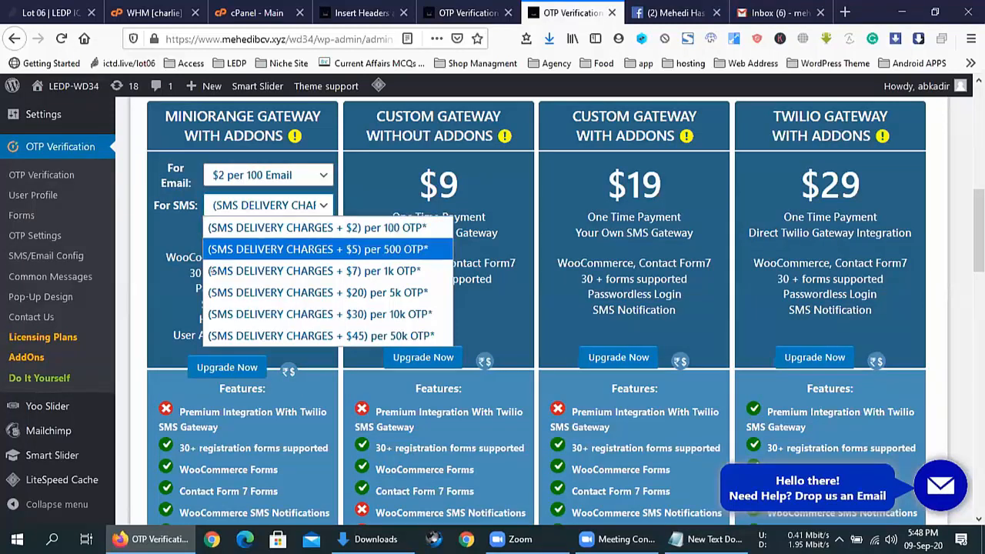
{"action": "left_click", "coordinate": [248, 271]}
{"action": "scroll", "coordinate": [247, 270], "scroll_direction": "down", "scroll_amount": 3}
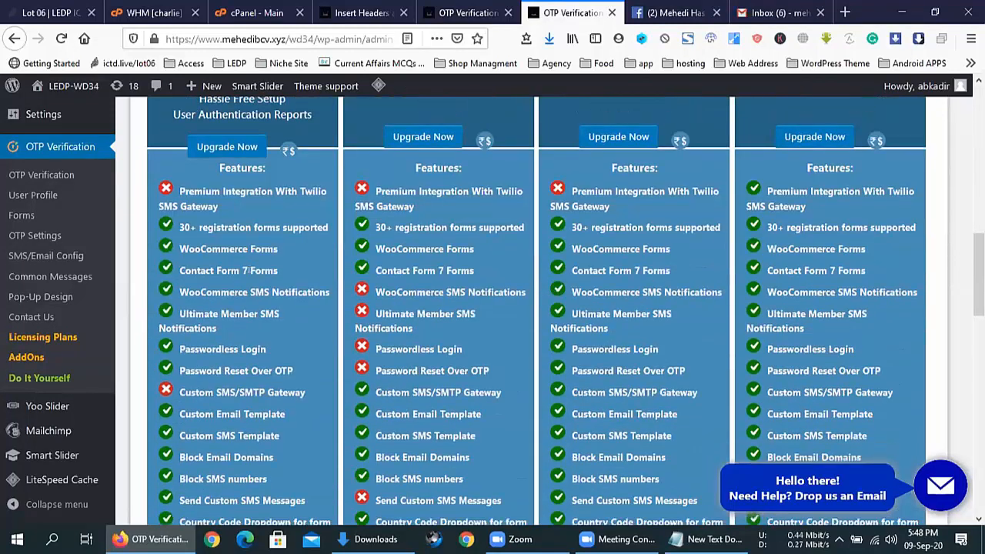
{"action": "scroll", "coordinate": [254, 272], "scroll_direction": "down", "scroll_amount": 10}
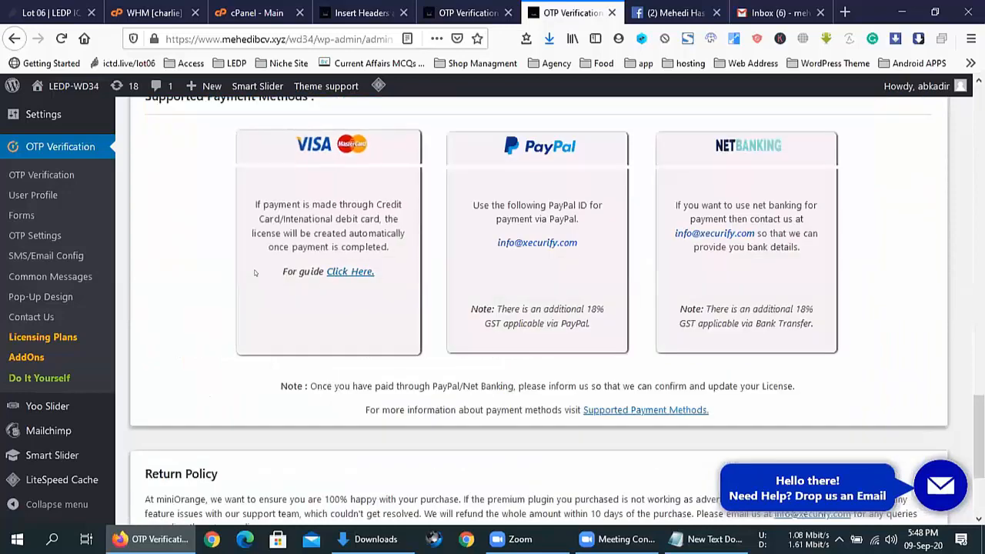
{"action": "scroll", "coordinate": [254, 269], "scroll_direction": "up", "scroll_amount": 15}
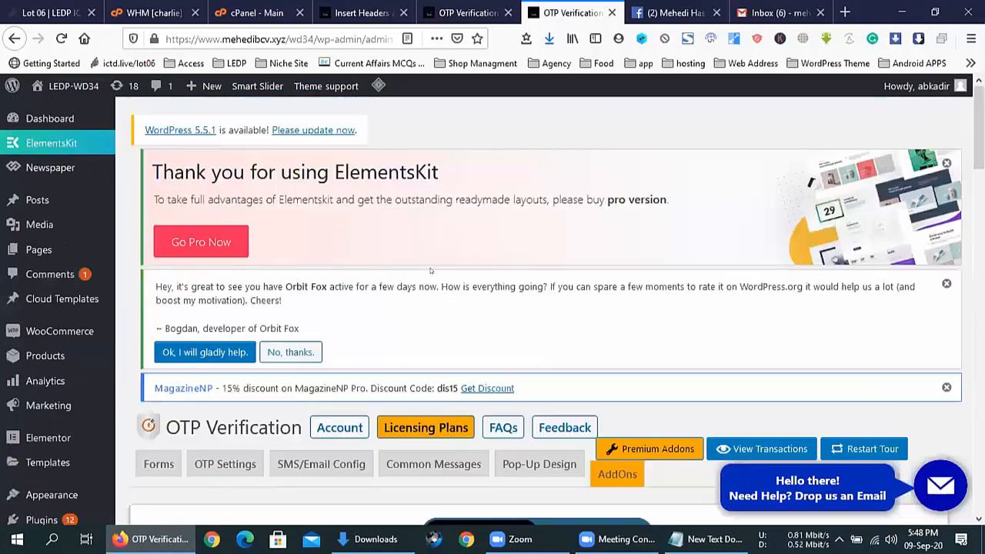
{"action": "scroll", "coordinate": [431, 271], "scroll_direction": "down", "scroll_amount": 1}
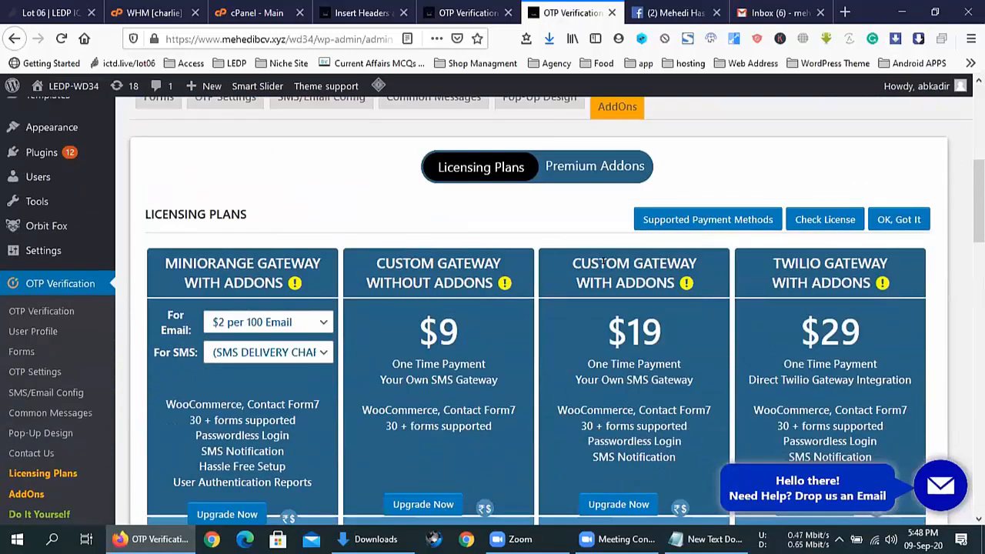
Step: Switch to Premium Addons and back to Licensing Plans, scrolling through the plans
{"action": "left_click", "coordinate": [582, 167]}
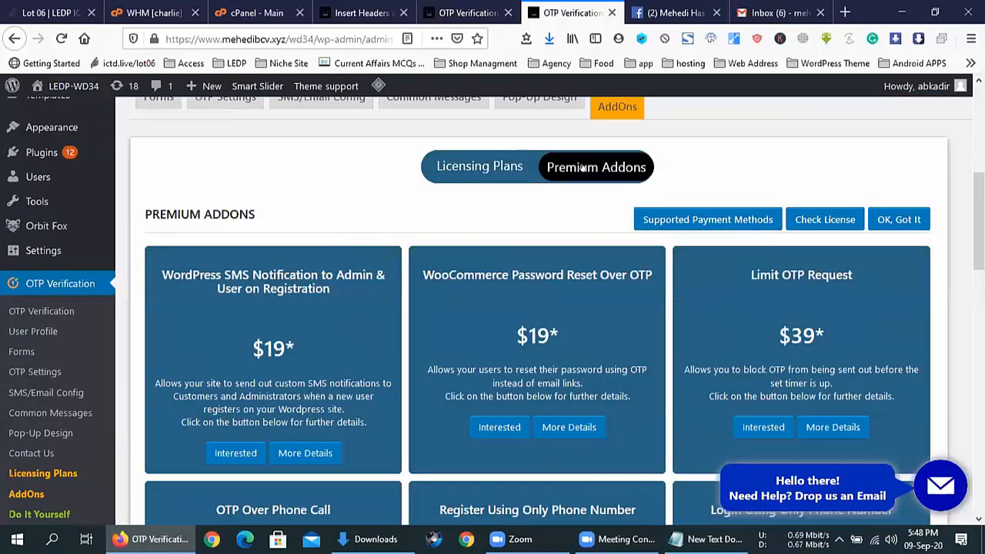
{"action": "left_click", "coordinate": [469, 167]}
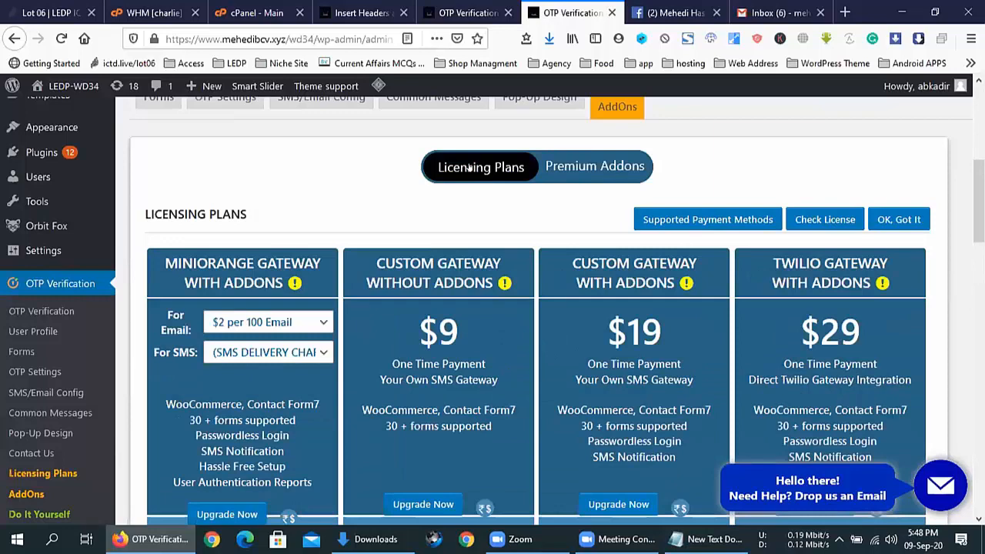
{"action": "scroll", "coordinate": [468, 169], "scroll_direction": "down", "scroll_amount": 5}
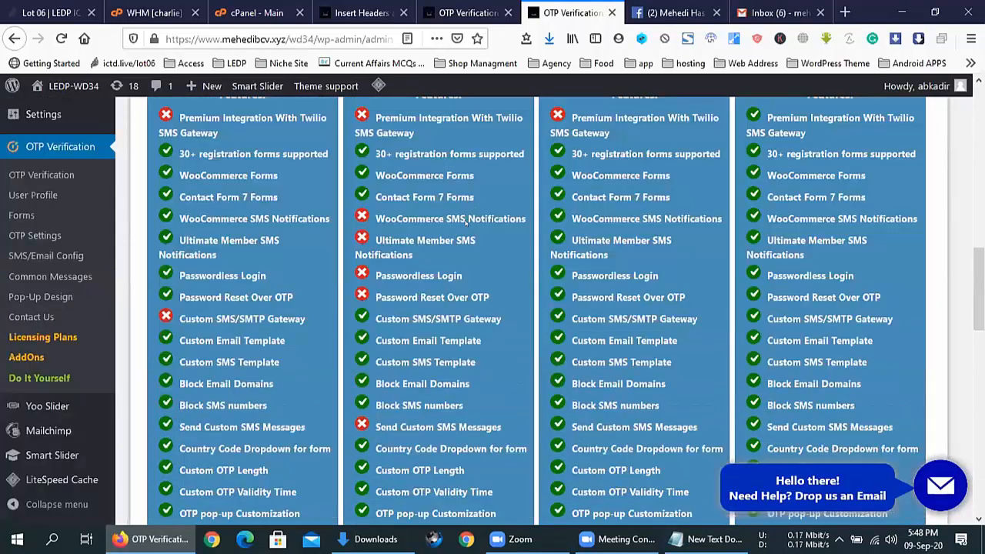
{"action": "scroll", "coordinate": [465, 221], "scroll_direction": "down", "scroll_amount": 10}
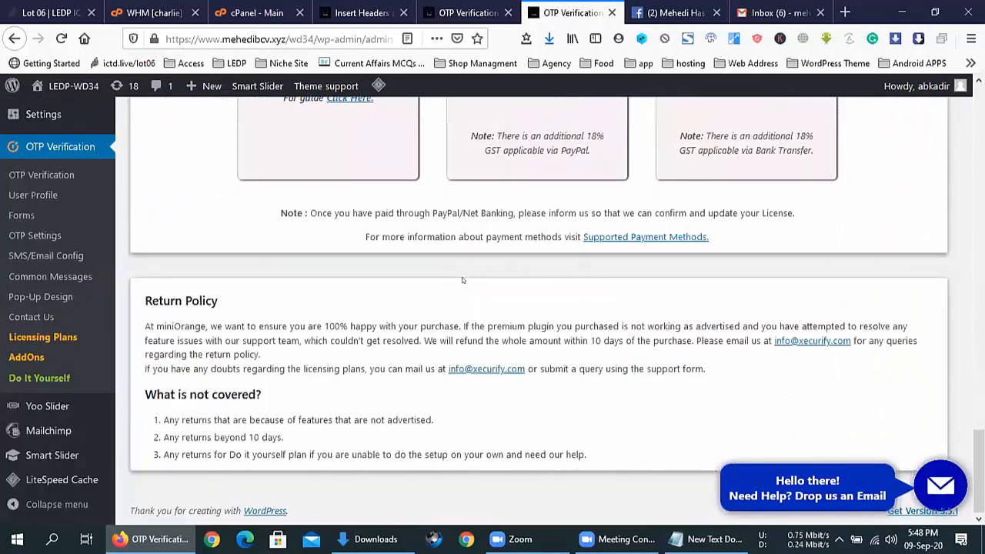
{"action": "scroll", "coordinate": [463, 280], "scroll_direction": "up", "scroll_amount": 8}
{"action": "scroll", "coordinate": [463, 280], "scroll_direction": "up", "scroll_amount": 10}
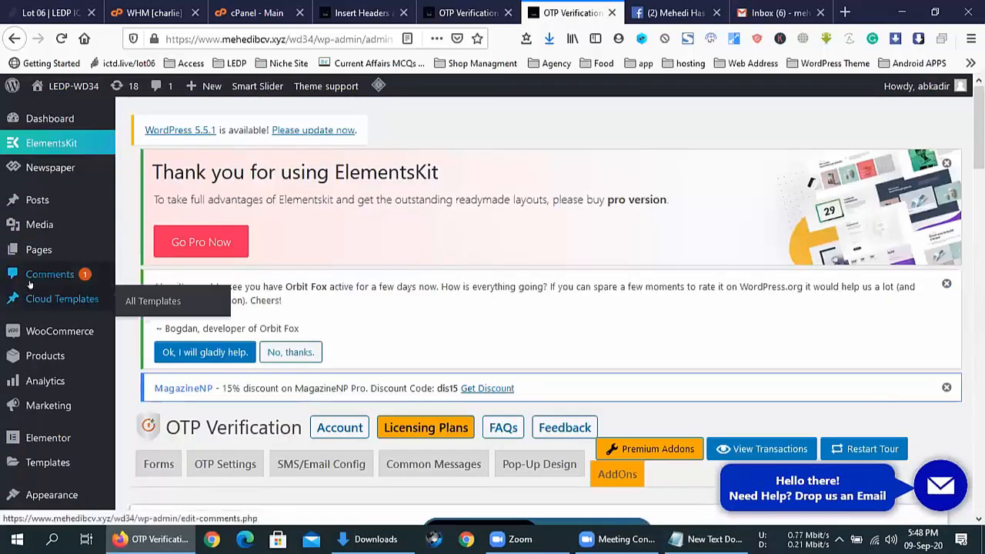
Step: Go to the installed Plugins page from the admin sidebar
{"action": "triple_click", "coordinate": [373, 280]}
{"action": "left_click", "coordinate": [374, 303]}
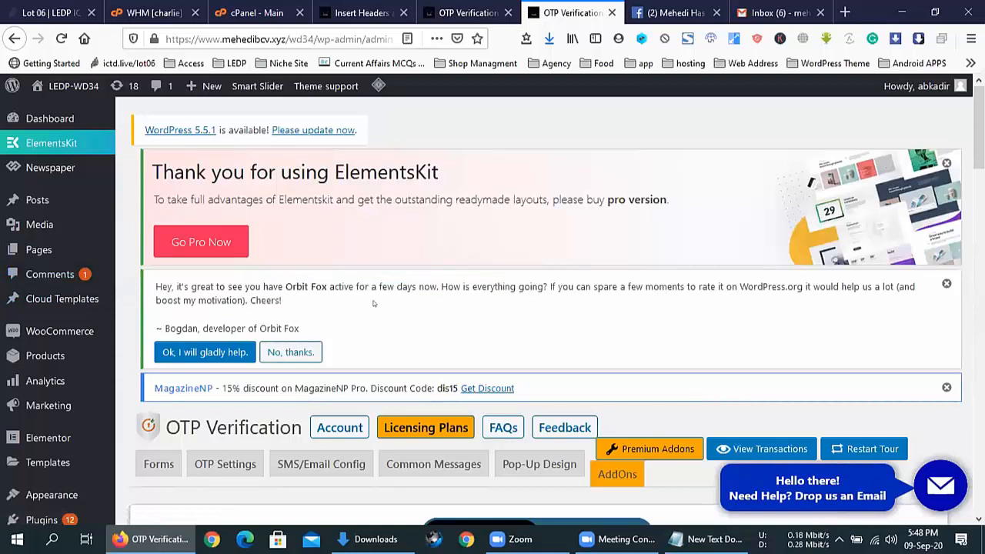
{"action": "scroll", "coordinate": [373, 303], "scroll_direction": "down", "scroll_amount": 6}
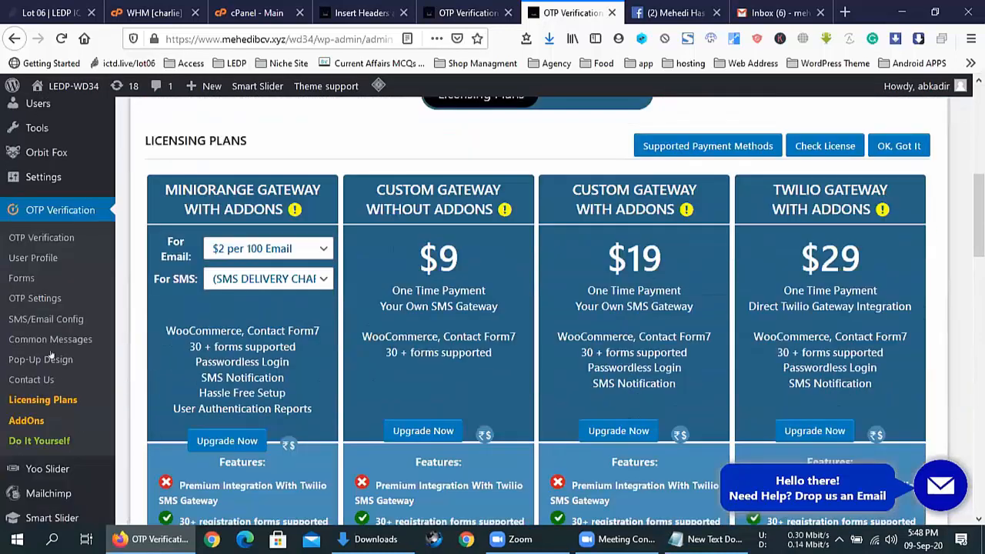
{"action": "mouse_move", "coordinate": [39, 179]}
{"action": "scroll", "coordinate": [52, 403], "scroll_direction": "down", "scroll_amount": 2}
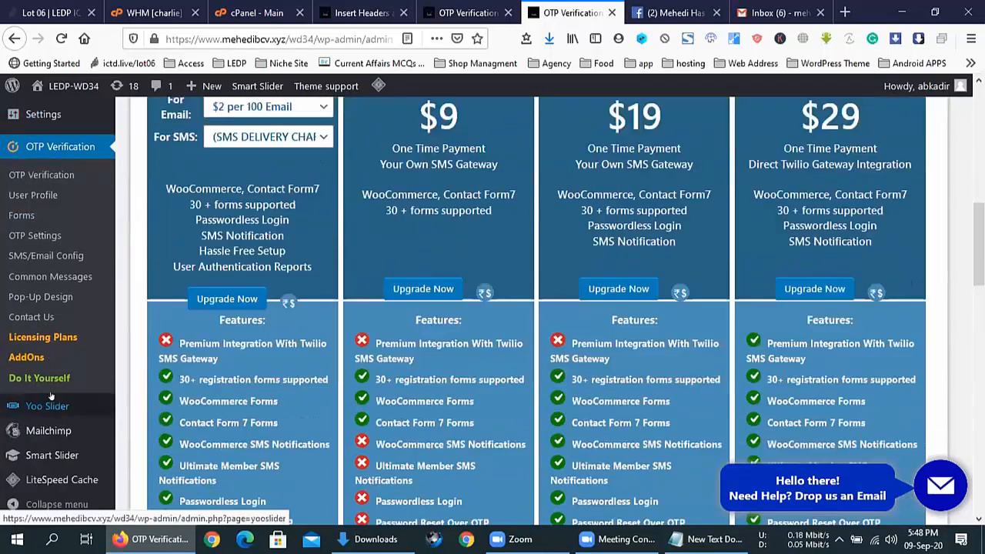
{"action": "scroll", "coordinate": [54, 231], "scroll_direction": "up", "scroll_amount": 4}
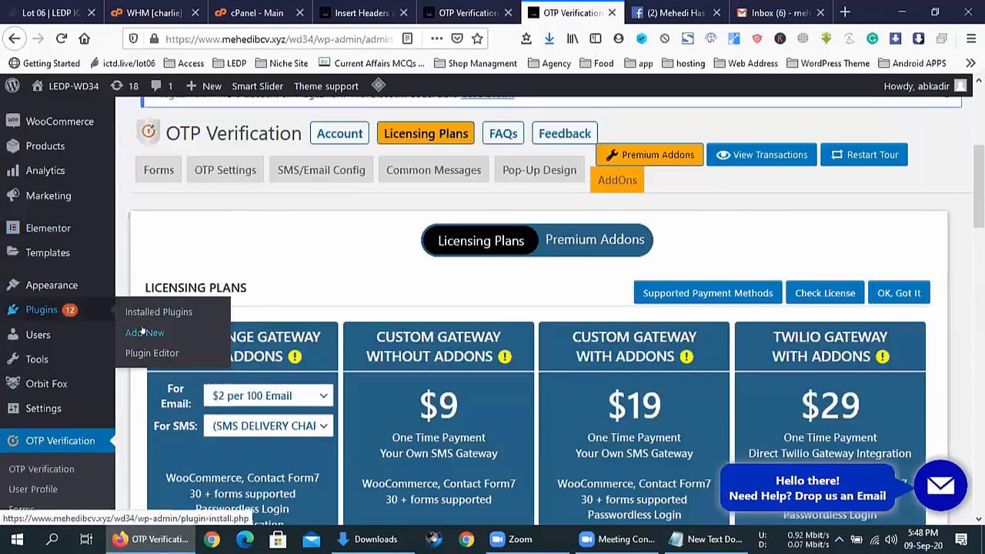
{"action": "left_click", "coordinate": [51, 308]}
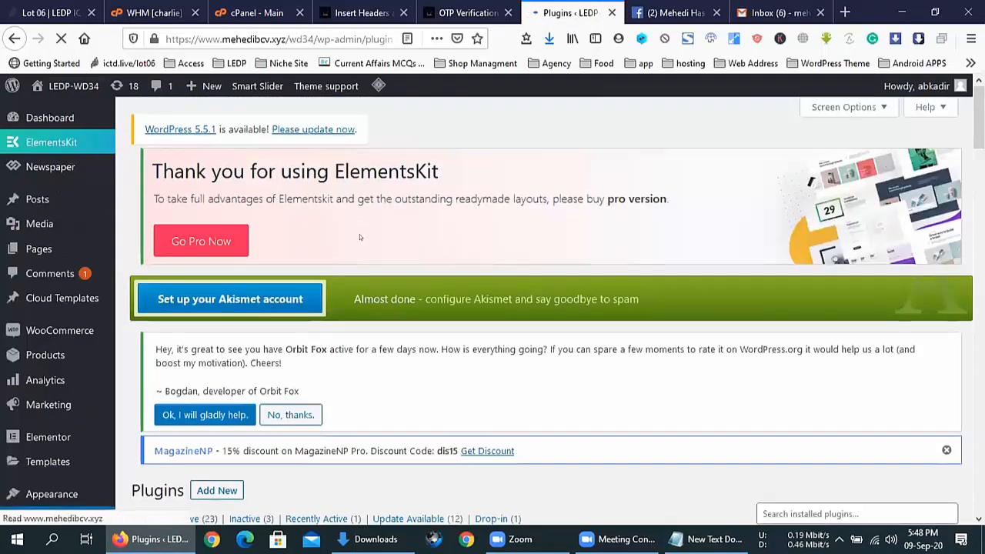
Step: Reload the installed plugins list and scroll to the Email Verification / SMS verification / Mobile Verification row
{"action": "scroll", "coordinate": [360, 234], "scroll_direction": "down", "scroll_amount": 4}
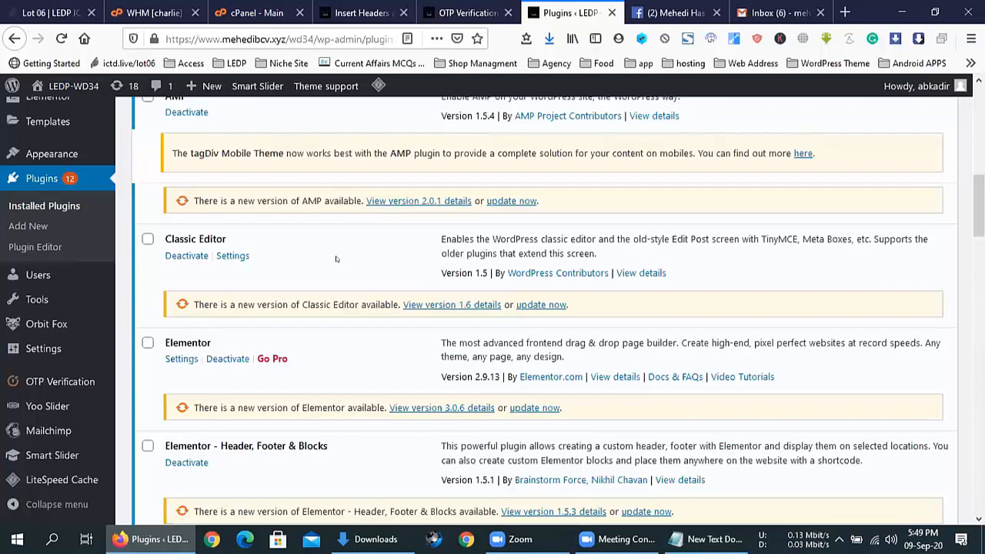
{"action": "scroll", "coordinate": [336, 255], "scroll_direction": "down", "scroll_amount": 15}
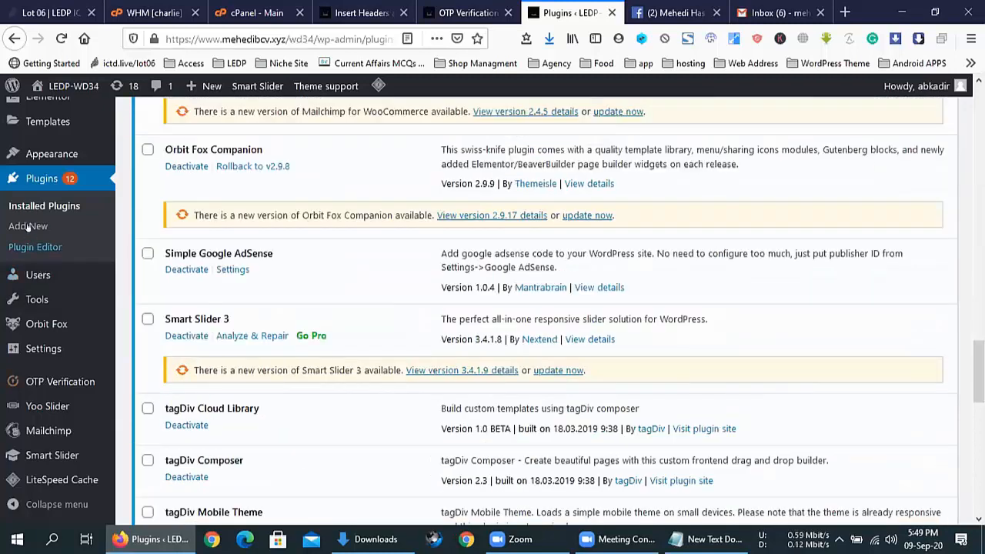
{"action": "left_click", "coordinate": [28, 209]}
{"action": "scroll", "coordinate": [394, 353], "scroll_direction": "up", "scroll_amount": 2}
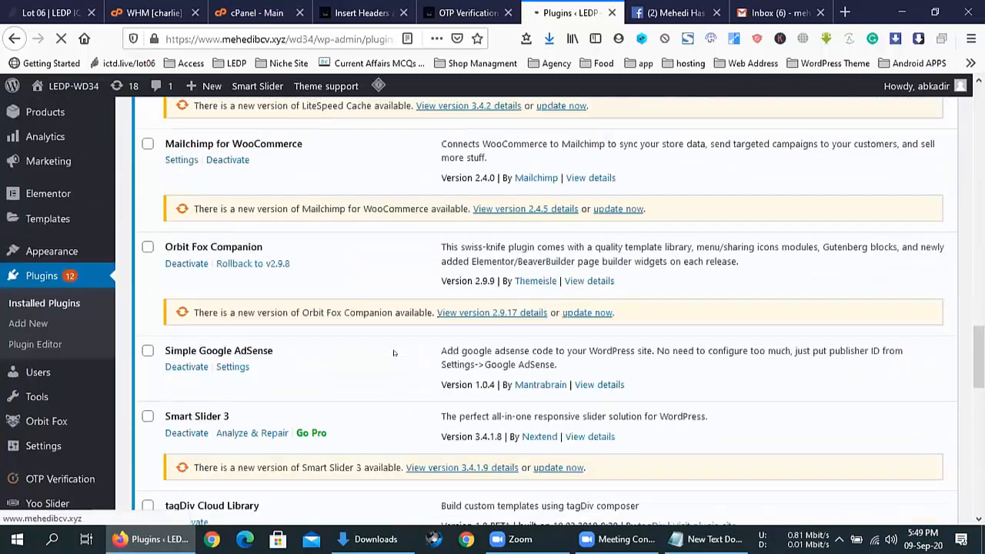
{"action": "scroll", "coordinate": [394, 354], "scroll_direction": "up", "scroll_amount": 7}
{"action": "scroll", "coordinate": [391, 352], "scroll_direction": "up", "scroll_amount": 8}
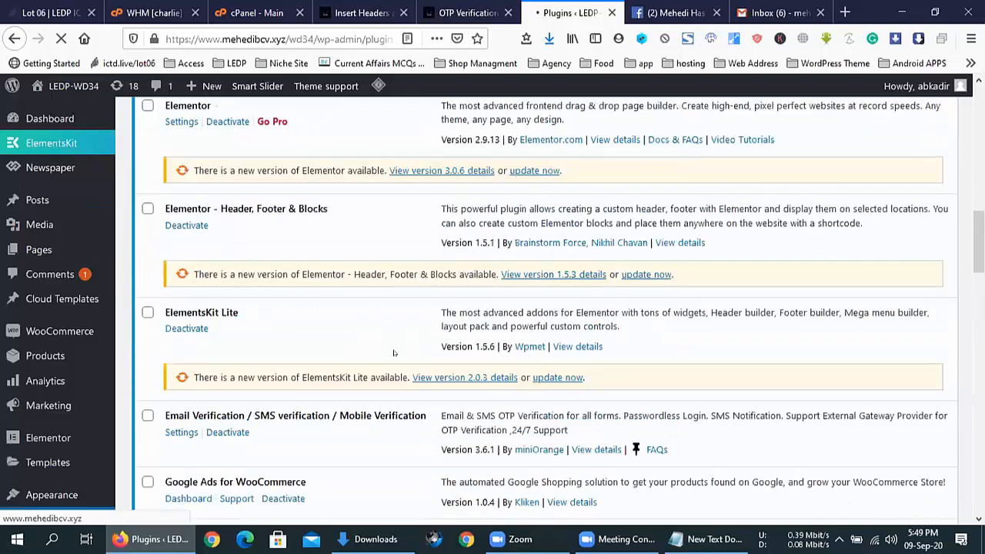
{"action": "scroll", "coordinate": [385, 353], "scroll_direction": "down", "scroll_amount": 10}
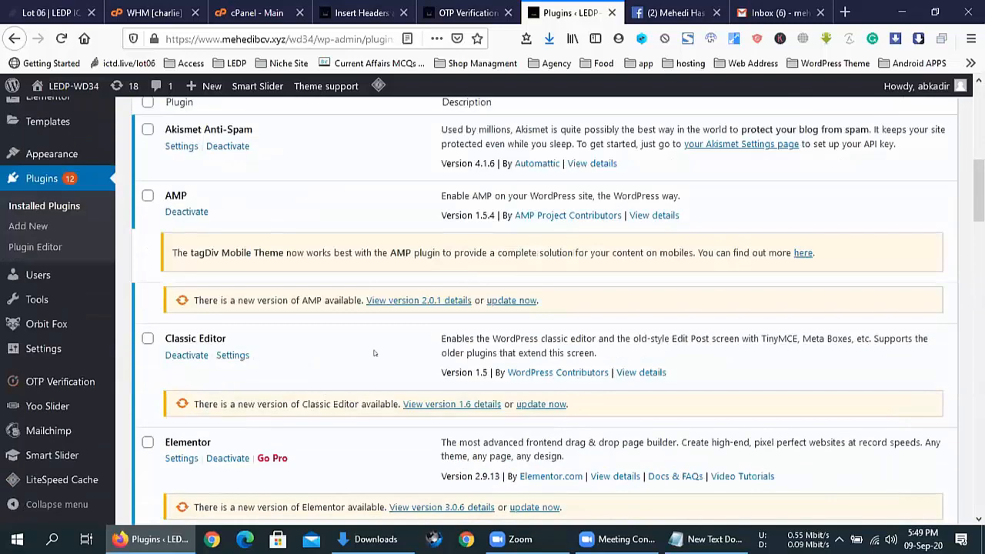
{"action": "scroll", "coordinate": [324, 346], "scroll_direction": "down", "scroll_amount": 10}
{"action": "scroll", "coordinate": [244, 210], "scroll_direction": "up", "scroll_amount": 3}
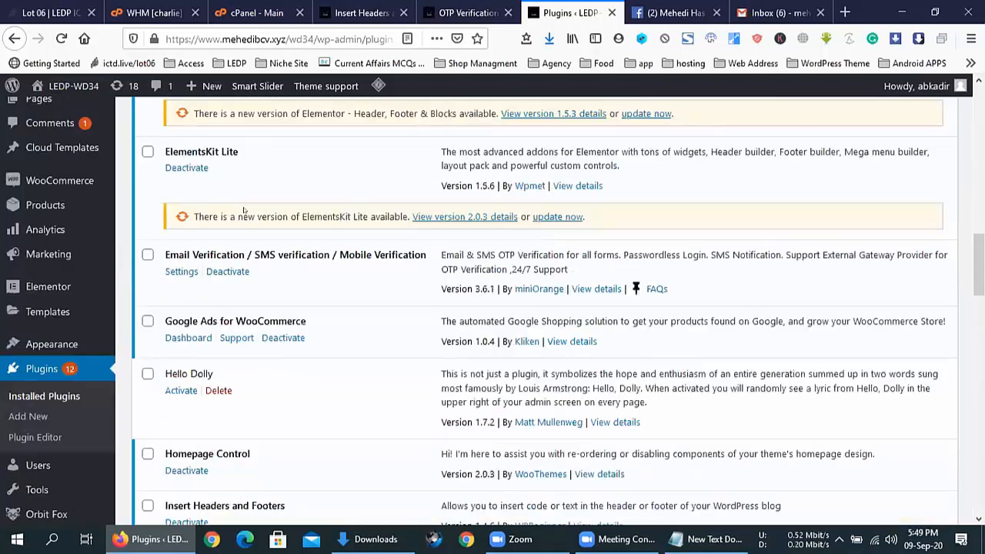
{"action": "scroll", "coordinate": [233, 300], "scroll_direction": "up", "scroll_amount": 1}
Step: Deactivate the Email Verification plugin, submitting the feedback popup with no reason given
{"action": "left_click", "coordinate": [231, 304]}
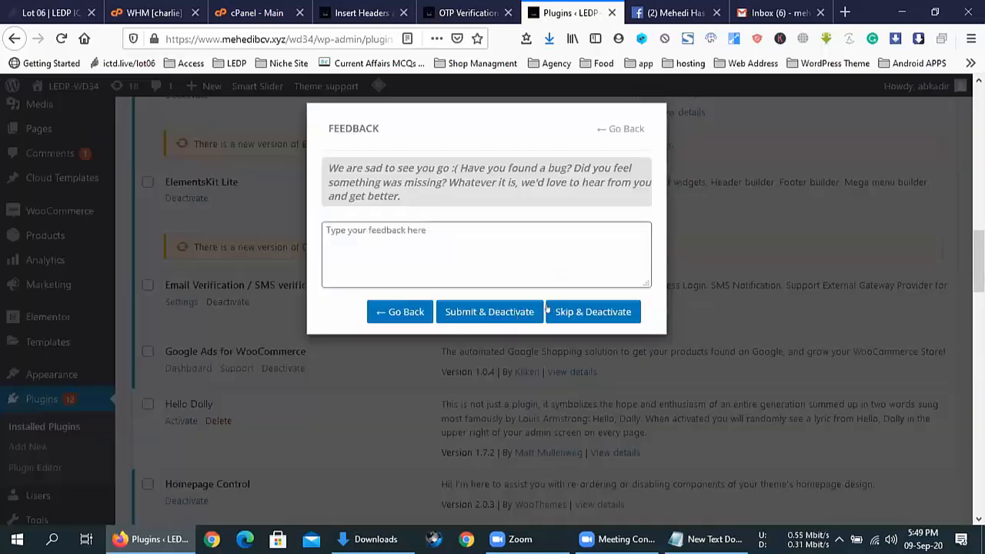
{"action": "left_click", "coordinate": [502, 310]}
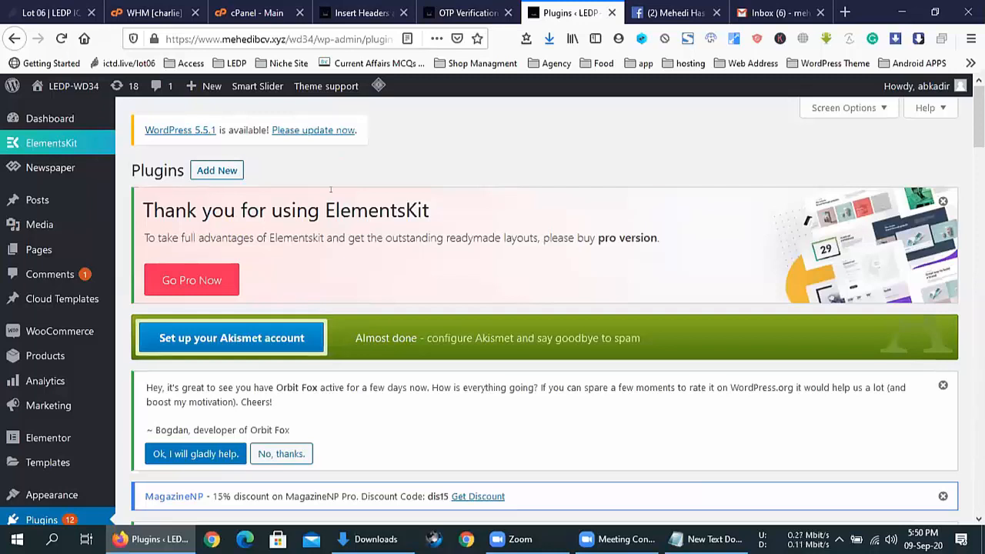
Step: Scroll through the updated Plugins list, then go back to the Dashboard
{"action": "scroll", "coordinate": [432, 384], "scroll_direction": "down", "scroll_amount": 3}
{"action": "scroll", "coordinate": [431, 388], "scroll_direction": "down", "scroll_amount": 15}
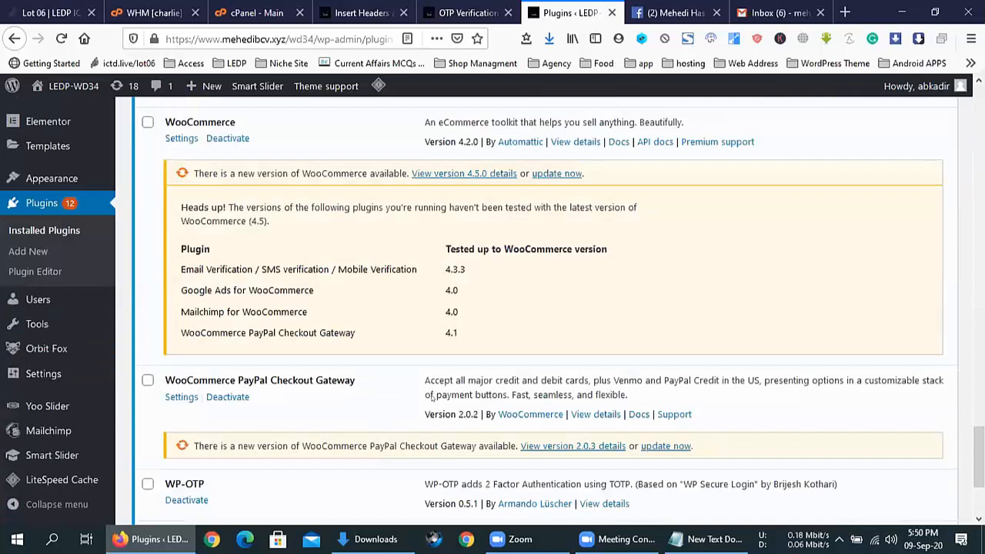
{"action": "scroll", "coordinate": [433, 398], "scroll_direction": "up", "scroll_amount": 20}
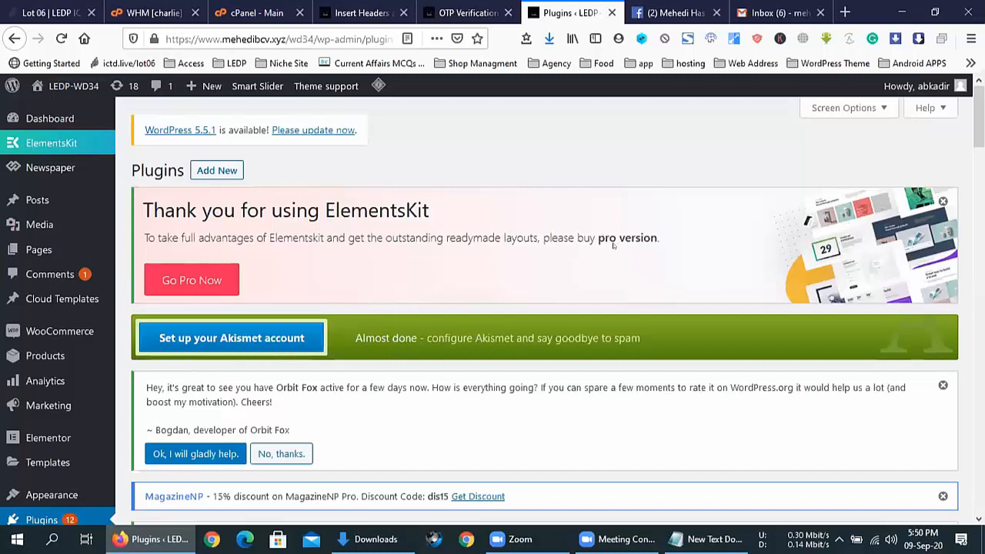
{"action": "mouse_move", "coordinate": [660, 238]}
{"action": "left_mouse_down"}
{"action": "mouse_move", "coordinate": [142, 210]}
{"action": "mouse_move", "coordinate": [662, 223]}
{"action": "mouse_move", "coordinate": [669, 235]}
{"action": "left_mouse_up"}
{"action": "left_click", "coordinate": [669, 235]}
{"action": "left_click", "coordinate": [40, 115]}
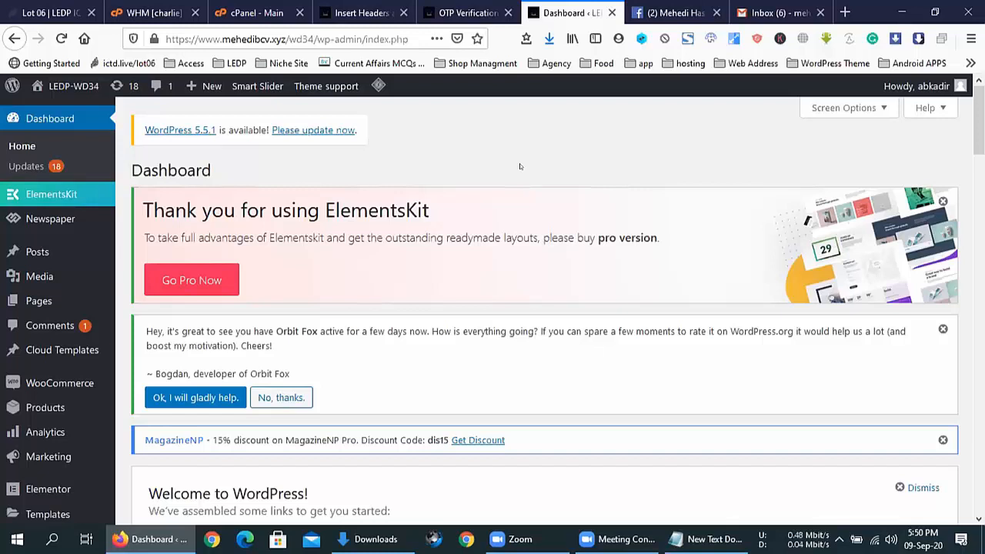
Step: Close the Gmail inbox tab, glance at Facebook, and scroll the Dashboard notices
{"action": "left_click", "coordinate": [820, 12]}
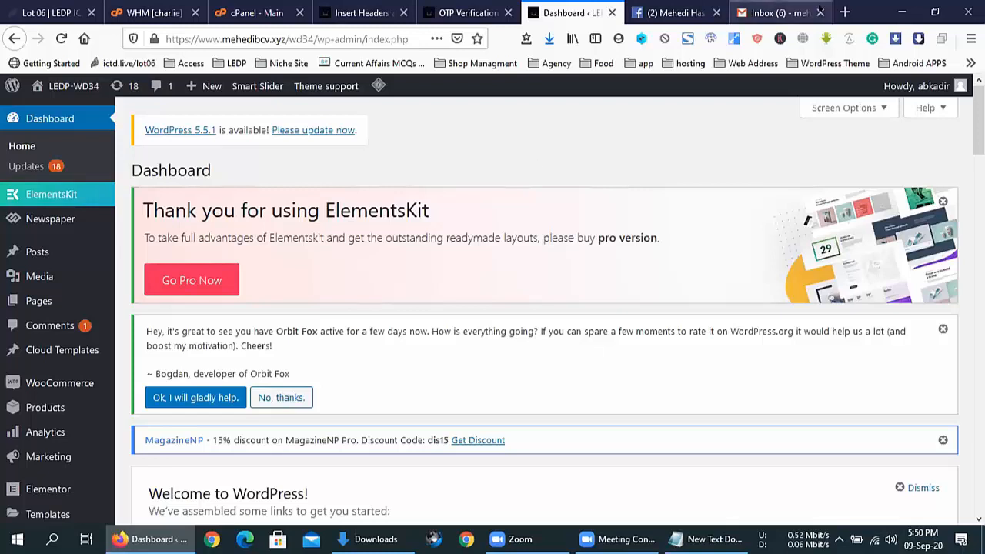
{"action": "left_click", "coordinate": [741, 5]}
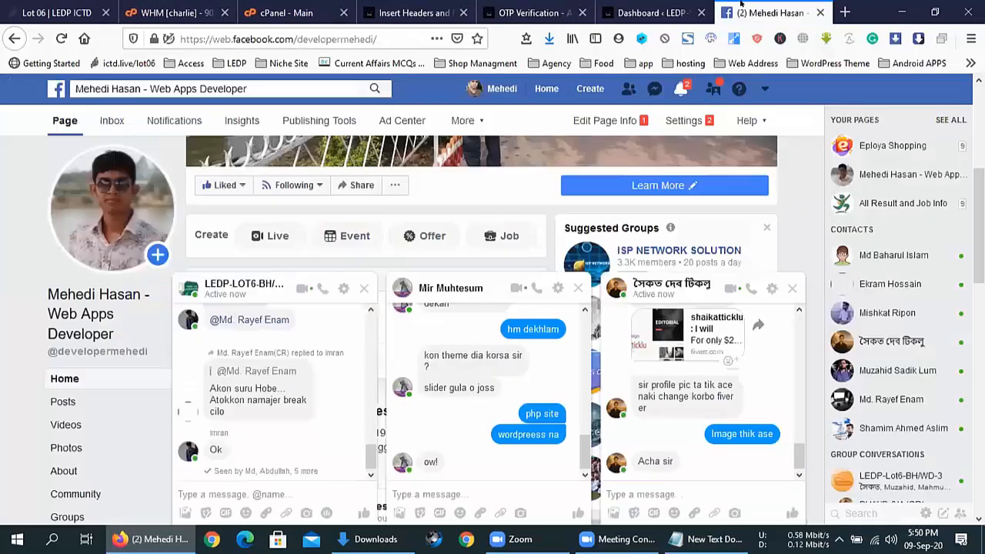
{"action": "left_click", "coordinate": [653, 12]}
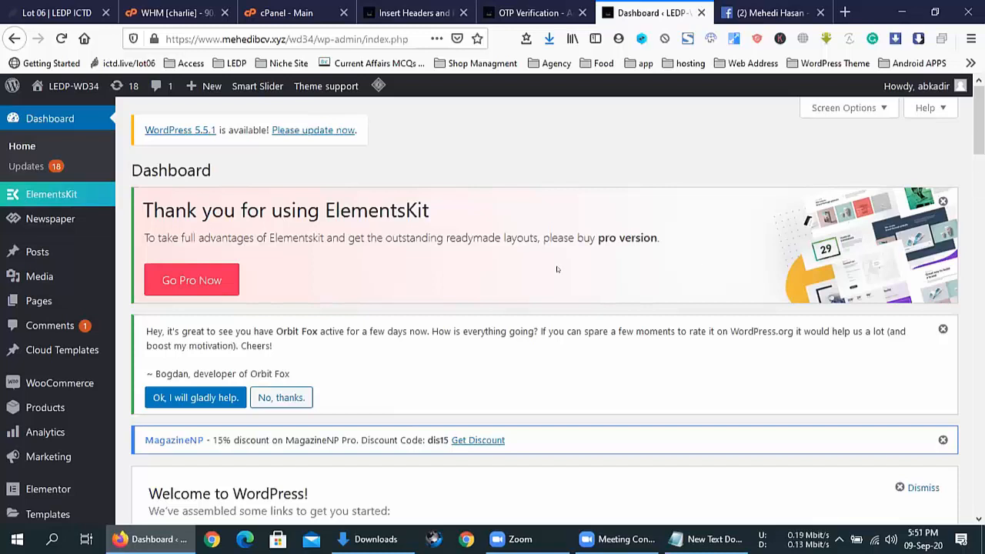
{"action": "scroll", "coordinate": [557, 268], "scroll_direction": "down", "scroll_amount": 15}
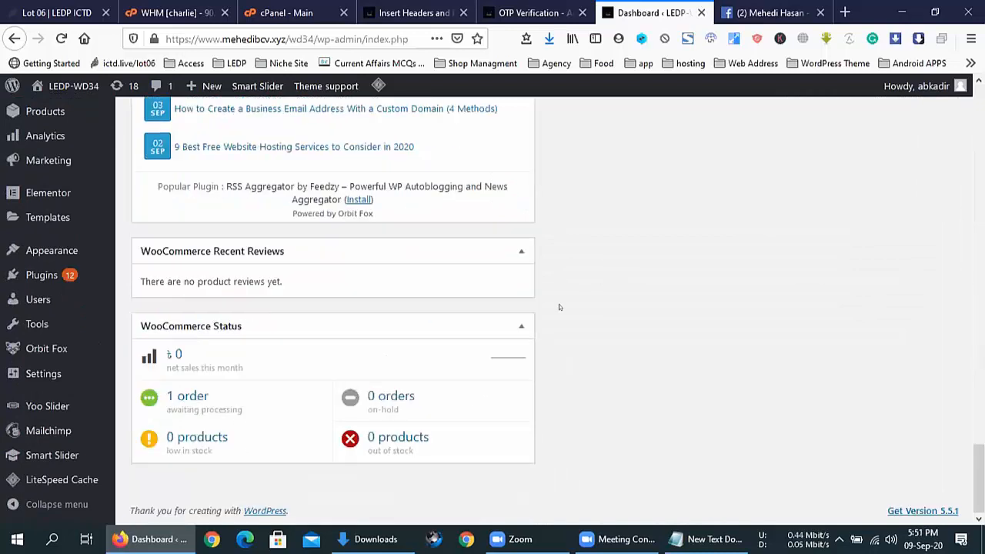
{"action": "scroll", "coordinate": [559, 307], "scroll_direction": "up", "scroll_amount": 12}
{"action": "scroll", "coordinate": [560, 307], "scroll_direction": "up", "scroll_amount": 3}
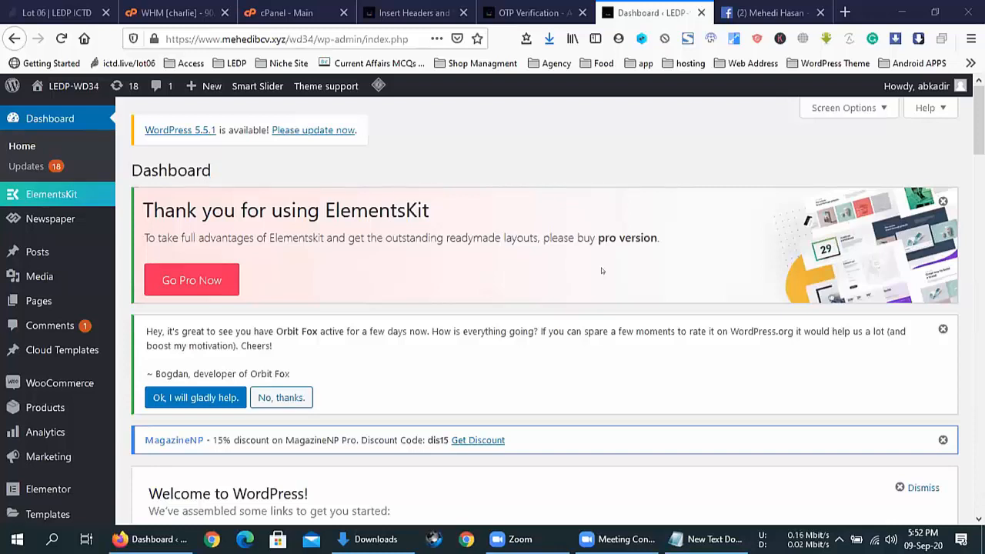
{"action": "left_click_drag", "start_coordinate": [671, 234], "coordinate": [231, 239]}
Step: Skim the ElementsKit and Orbit Fox notices, open Elementor Templates, then bring up the Start menu
{"action": "left_click_drag", "start_coordinate": [179, 213], "coordinate": [683, 238]}
{"action": "left_click", "coordinate": [682, 238]}
{"action": "left_click", "coordinate": [605, 537]}
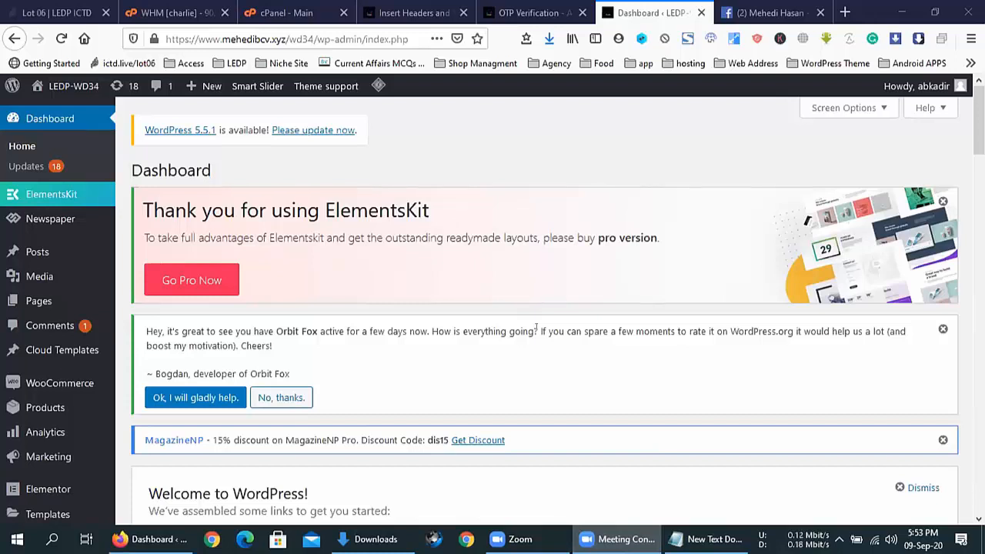
{"action": "left_click", "coordinate": [536, 328]}
{"action": "triple_click", "coordinate": [537, 328]}
{"action": "left_click", "coordinate": [536, 329]}
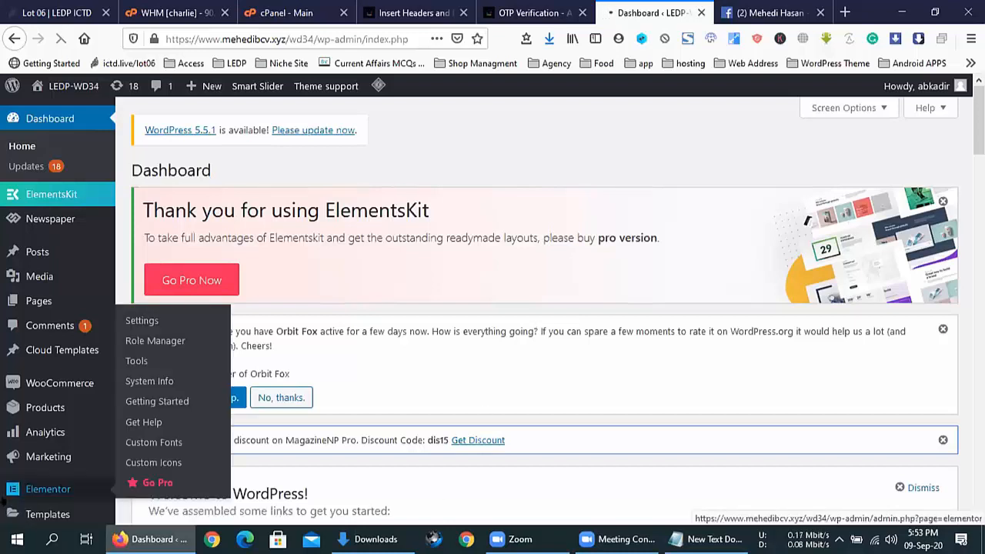
{"action": "left_click", "coordinate": [48, 514]}
{"action": "key", "text": "super"}
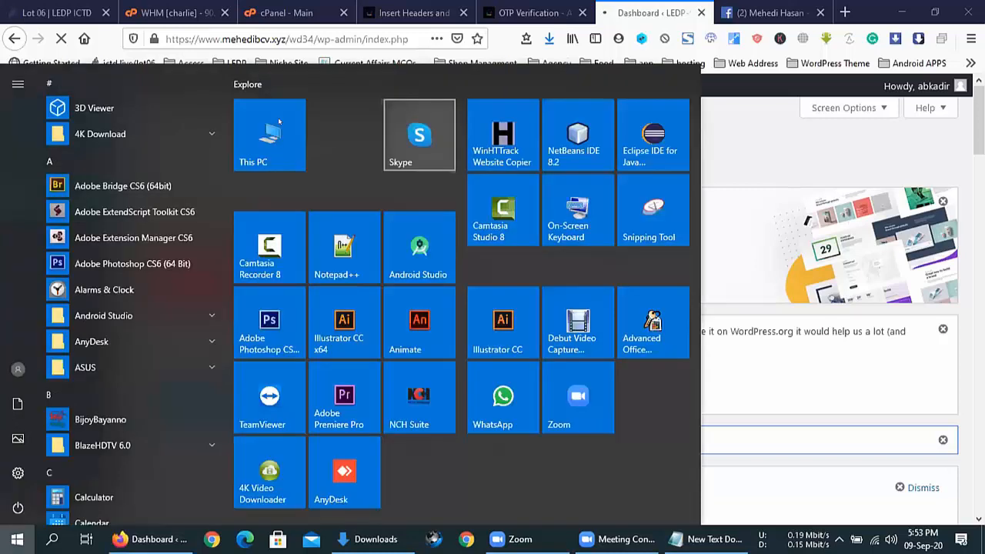
Step: Browse from This PC through Documents into the Zoom recordings folder
{"action": "left_click", "coordinate": [278, 118]}
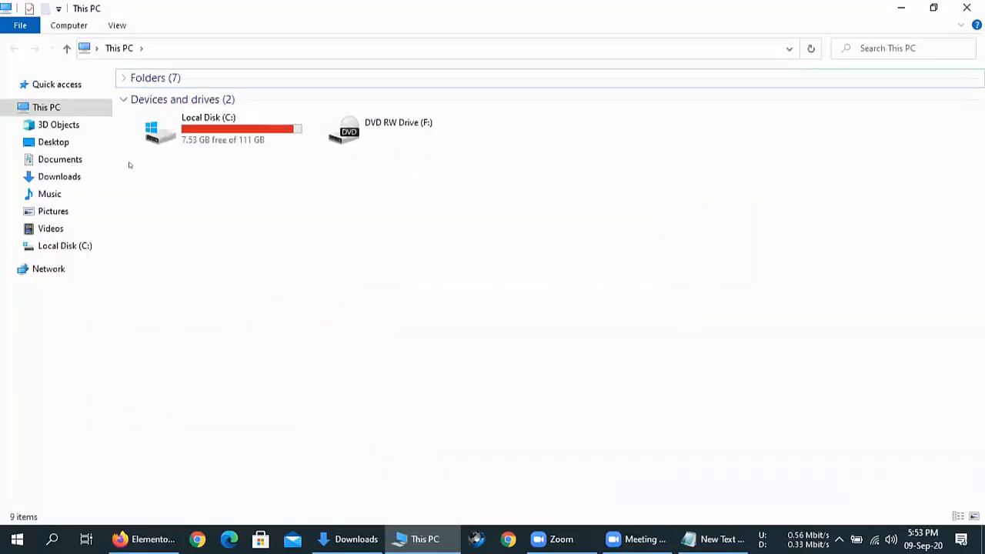
{"action": "left_click", "coordinate": [51, 177]}
{"action": "left_click", "coordinate": [62, 159]}
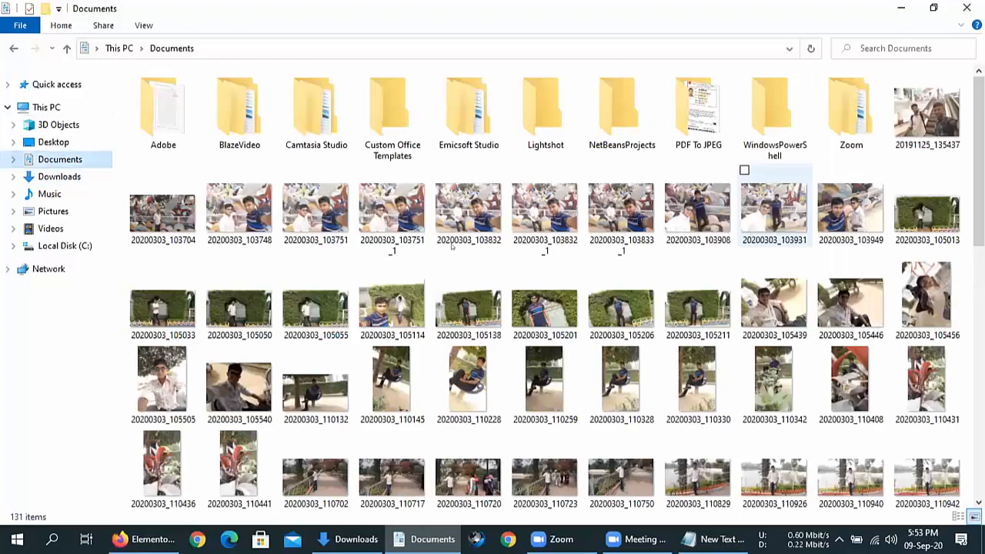
{"action": "double_click", "coordinate": [853, 112]}
{"action": "key", "text": "ctrl+a"}
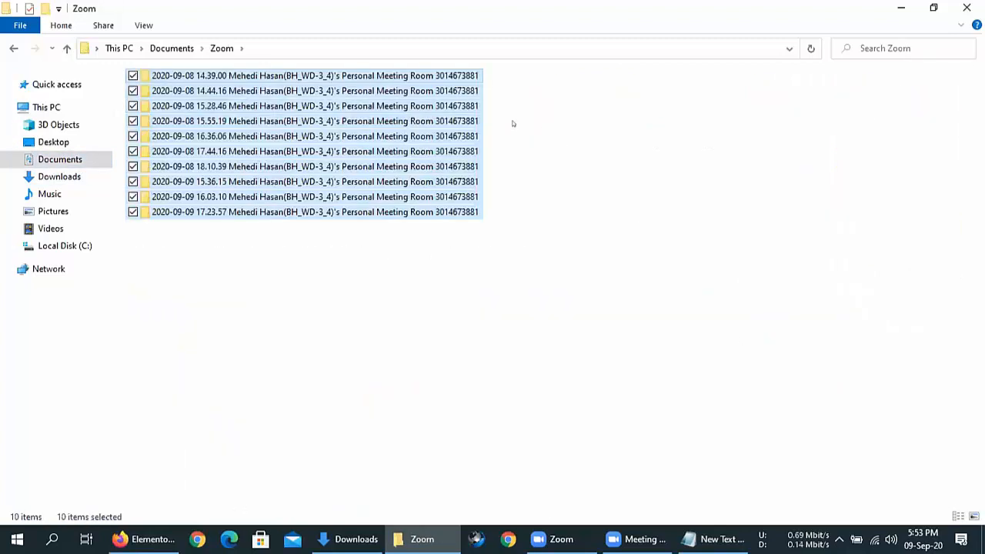
{"action": "left_click", "coordinate": [513, 123]}
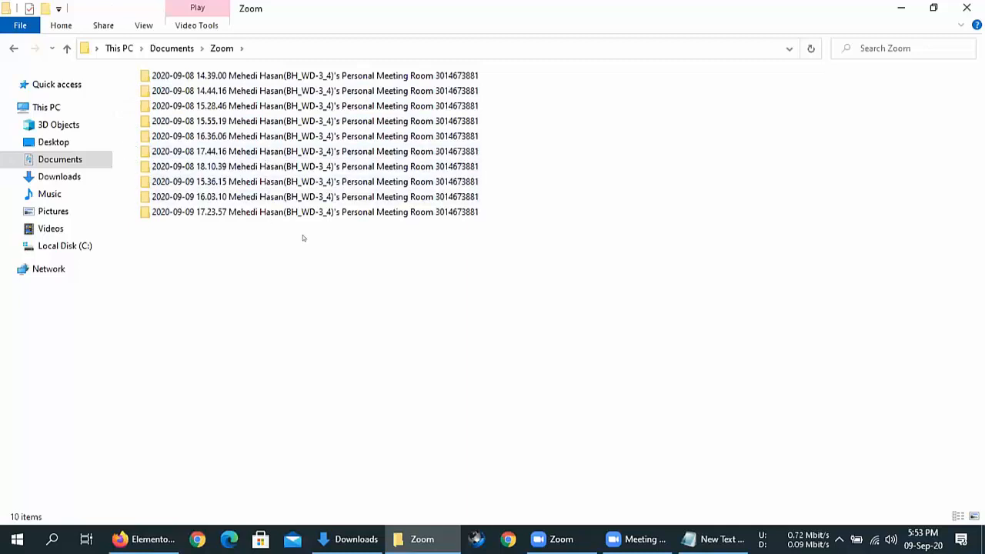
{"action": "key", "text": "ctrl+a"}
{"action": "left_click", "coordinate": [639, 376]}
Step: Open the 2020-09-09 15.36.15 meeting folder and return to the Zoom folder
{"action": "left_click_drag", "start_coordinate": [487, 166], "coordinate": [204, 70]}
{"action": "left_click", "coordinate": [256, 233]}
{"action": "left_click_drag", "start_coordinate": [257, 232], "coordinate": [258, 177]}
{"action": "double_click", "coordinate": [258, 182]}
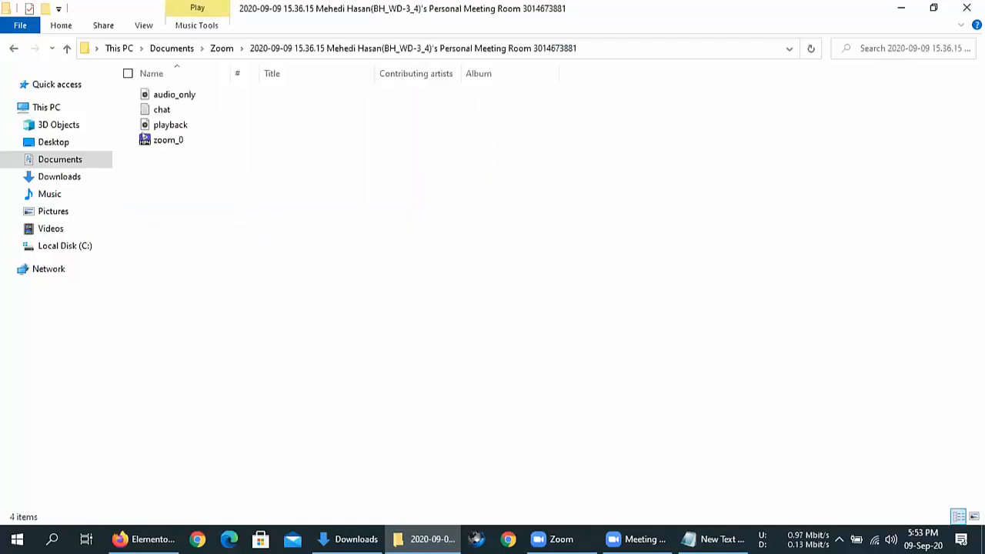
{"action": "left_click", "coordinate": [14, 49]}
{"action": "left_click", "coordinate": [280, 260]}
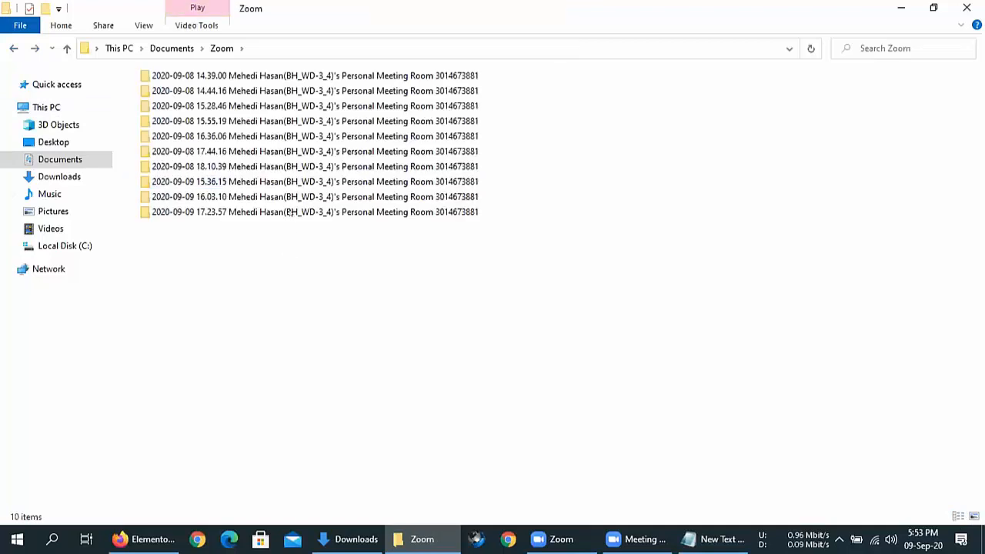
Step: Open the 2020-09-09 17.23.57 meeting folder and return to the Zoom folder
{"action": "left_click", "coordinate": [223, 166]}
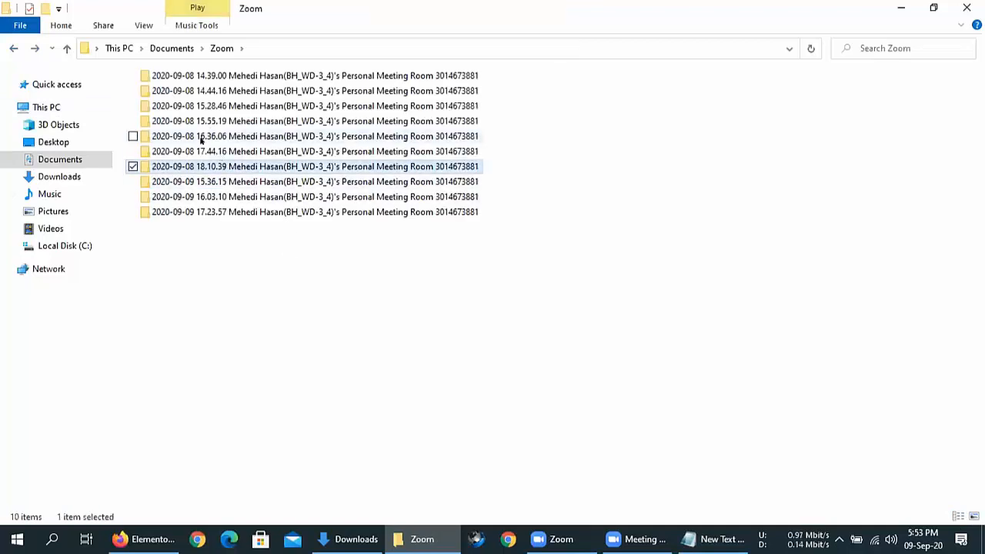
{"action": "left_click", "coordinate": [193, 182]}
{"action": "left_click", "coordinate": [198, 197]}
{"action": "left_click", "coordinate": [208, 212]}
{"action": "left_click", "coordinate": [498, 316]}
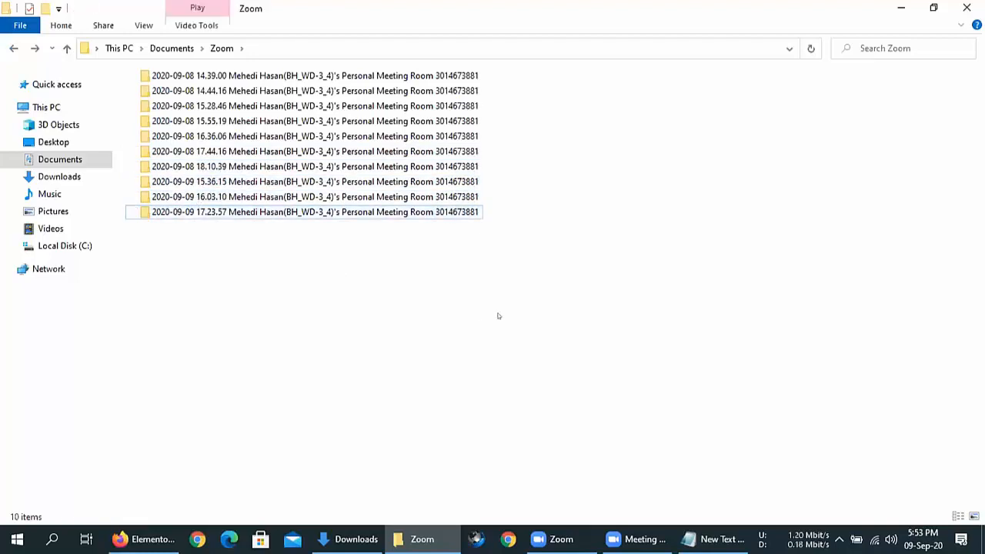
{"action": "left_click_drag", "start_coordinate": [313, 278], "coordinate": [228, 176]}
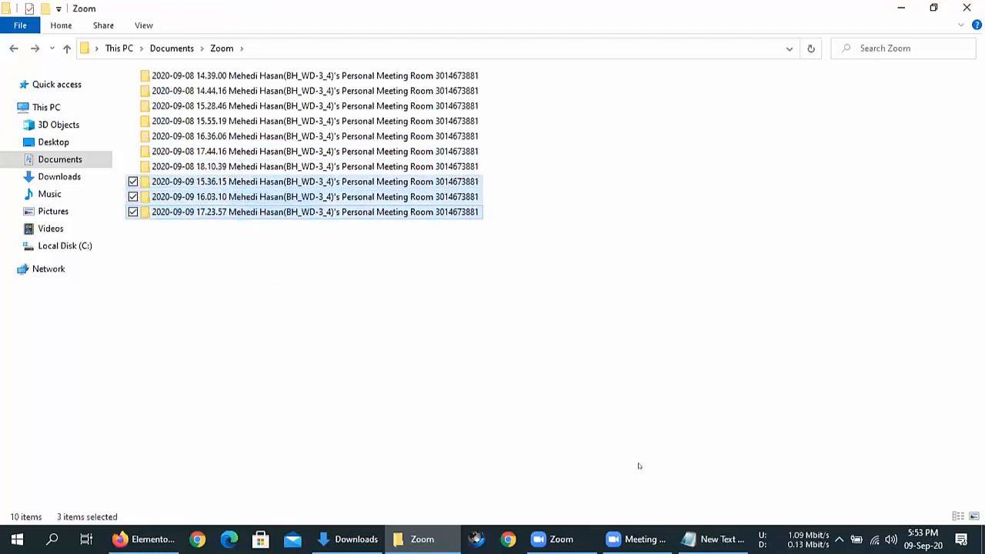
{"action": "left_click", "coordinate": [301, 213]}
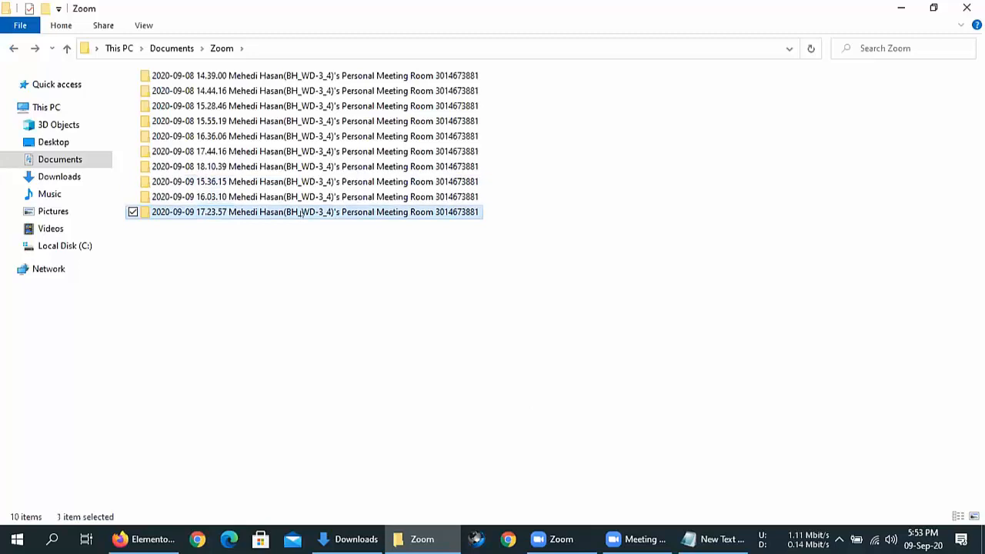
{"action": "double_click", "coordinate": [301, 213]}
{"action": "left_click", "coordinate": [13, 47]}
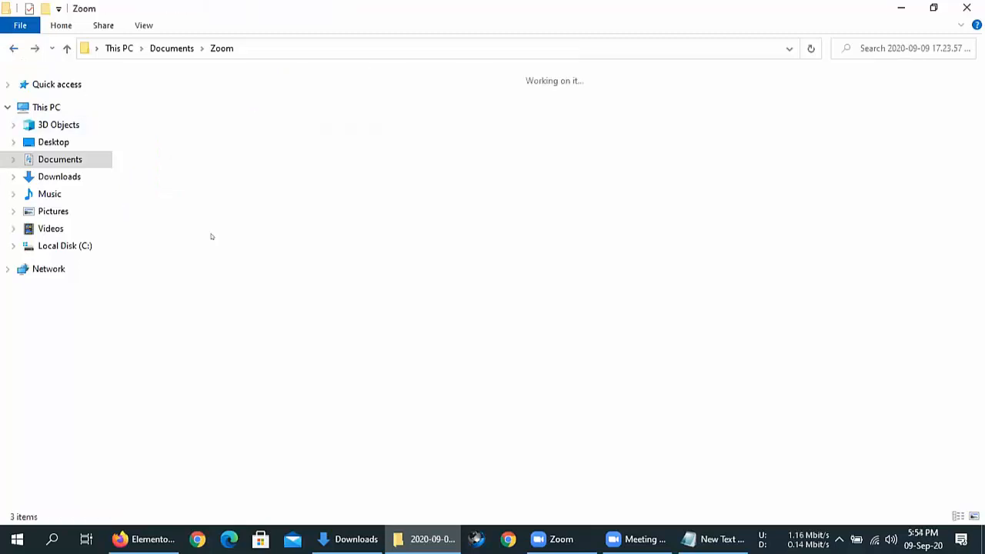
{"action": "left_click_drag", "start_coordinate": [222, 235], "coordinate": [202, 177]}
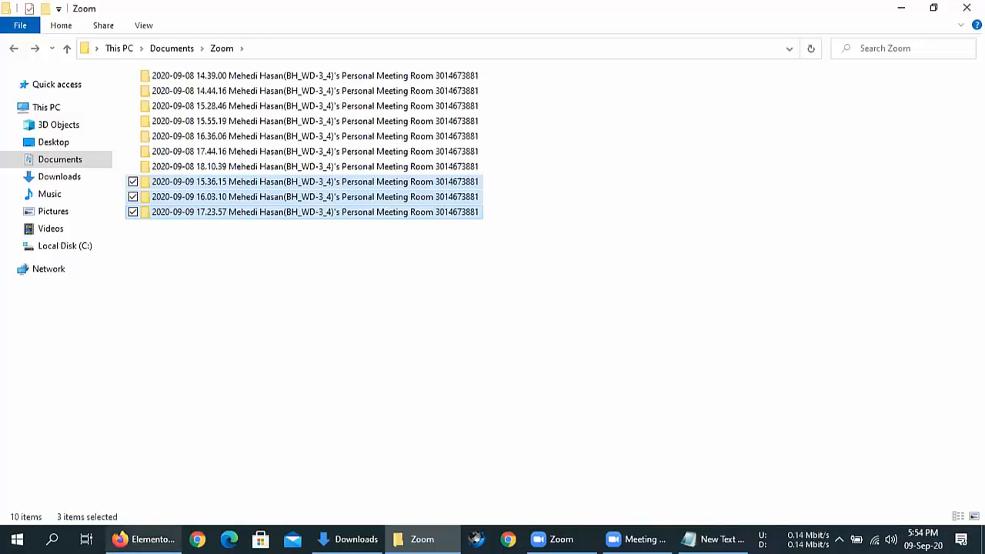
Step: Switch back to Firefox on the WordPress Elementor settings page
{"action": "left_click", "coordinate": [146, 539]}
{"action": "scroll", "coordinate": [635, 304], "scroll_direction": "down", "scroll_amount": 10}
{"action": "scroll", "coordinate": [635, 304], "scroll_direction": "up", "scroll_amount": 10}
Step: Close the Facebook tab and switch to the cPanel main page
{"action": "mouse_move", "coordinate": [95, 124]}
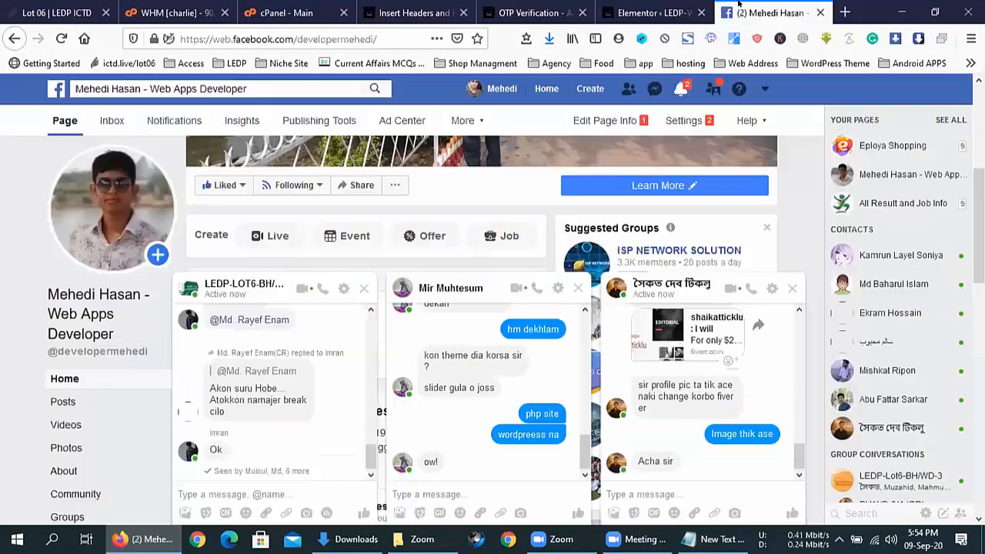
{"action": "left_click", "coordinate": [801, 15]}
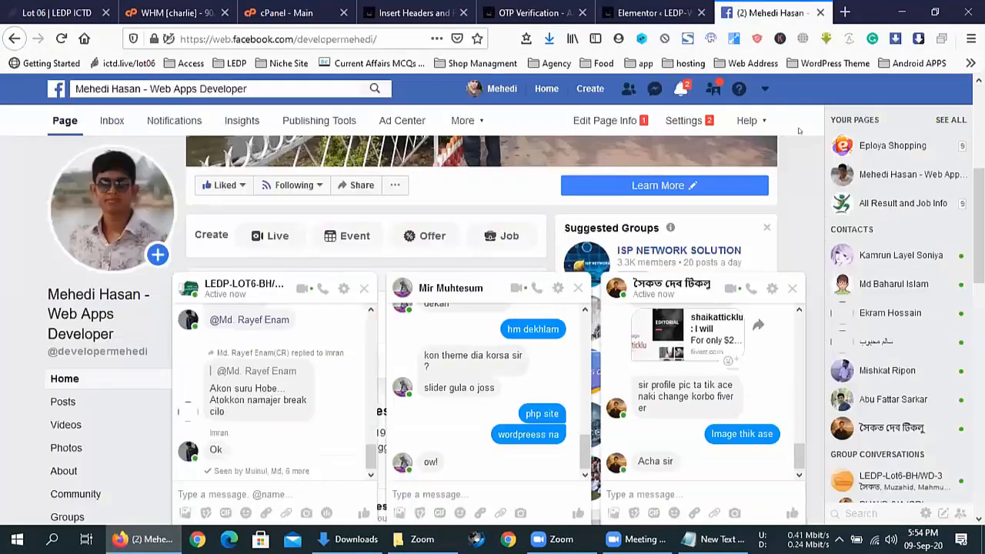
{"action": "left_click", "coordinate": [819, 12]}
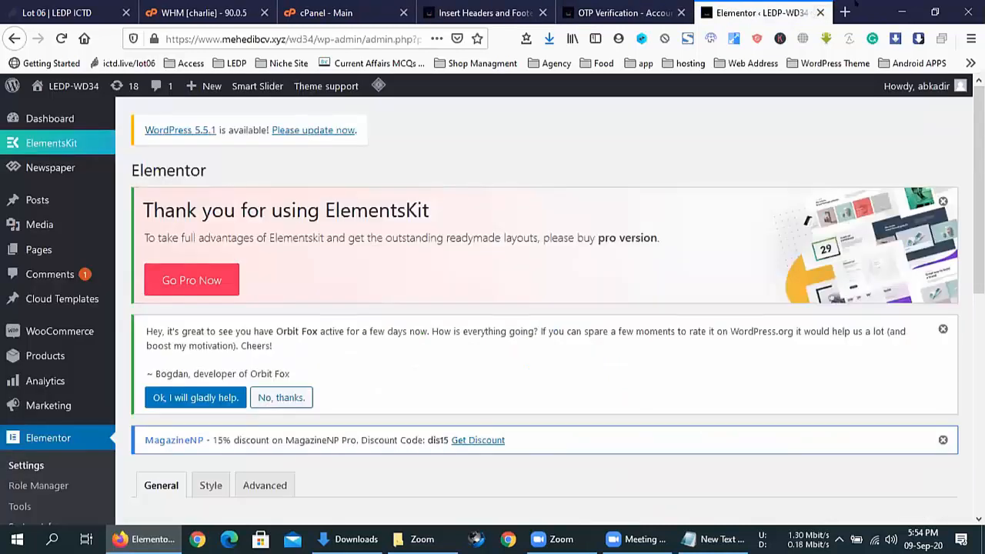
{"action": "left_click", "coordinate": [845, 12]}
{"action": "left_click", "coordinate": [300, 6]}
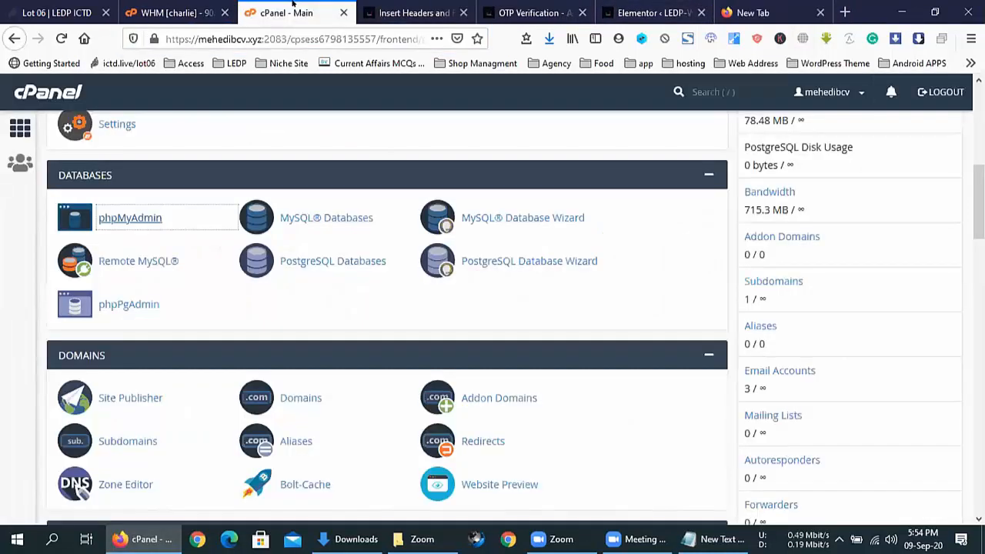
Step: Open File Manager into public_html and select the avada folder name
{"action": "scroll", "coordinate": [212, 282], "scroll_direction": "up", "scroll_amount": 1}
{"action": "scroll", "coordinate": [212, 282], "scroll_direction": "up", "scroll_amount": 5}
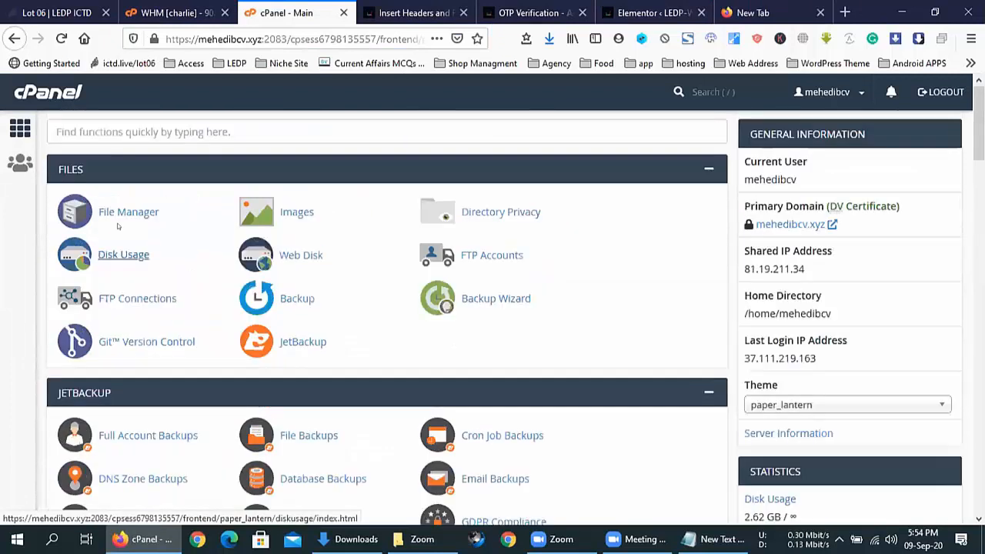
{"action": "left_click", "coordinate": [125, 214]}
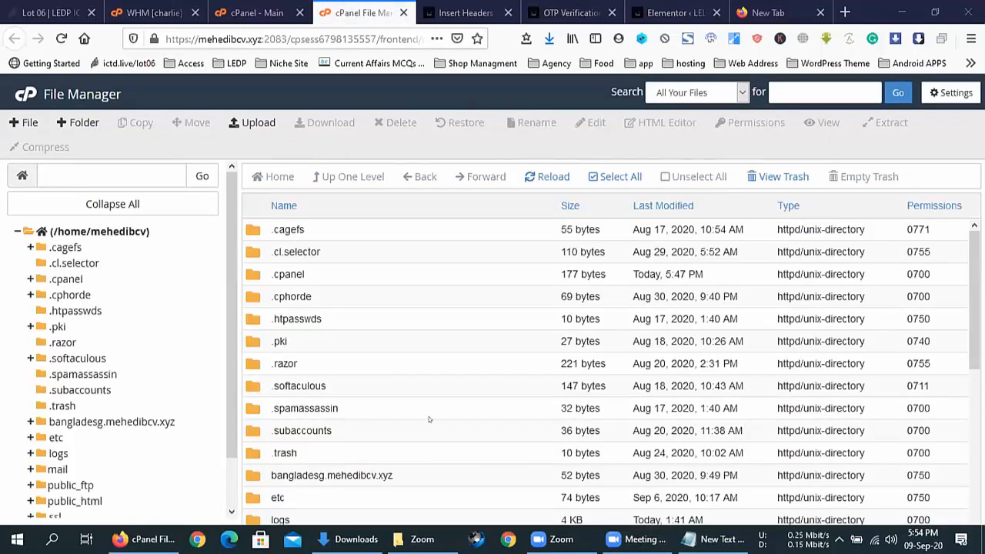
{"action": "scroll", "coordinate": [431, 420], "scroll_direction": "down", "scroll_amount": 3}
{"action": "double_click", "coordinate": [351, 340]}
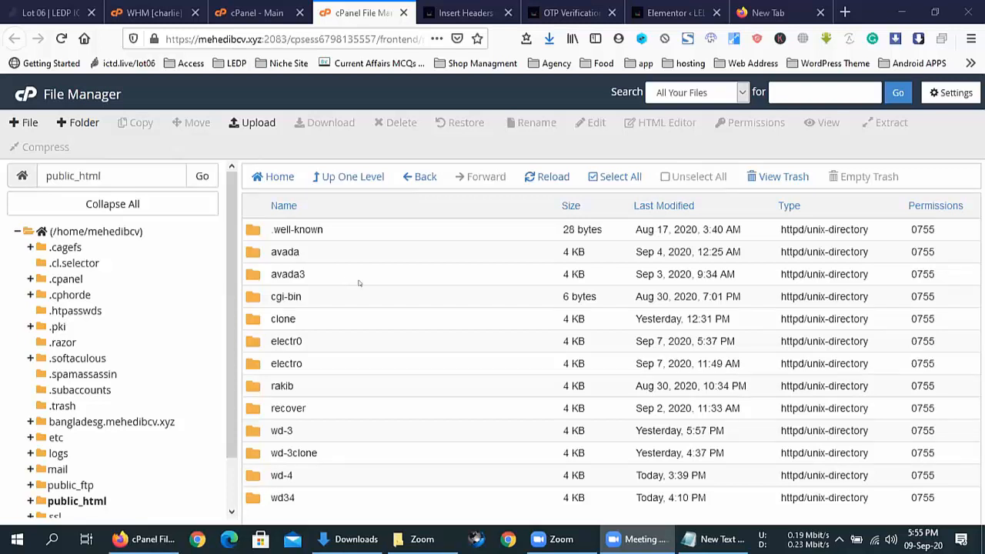
{"action": "double_click", "coordinate": [280, 252]}
{"action": "double_click", "coordinate": [280, 252]}
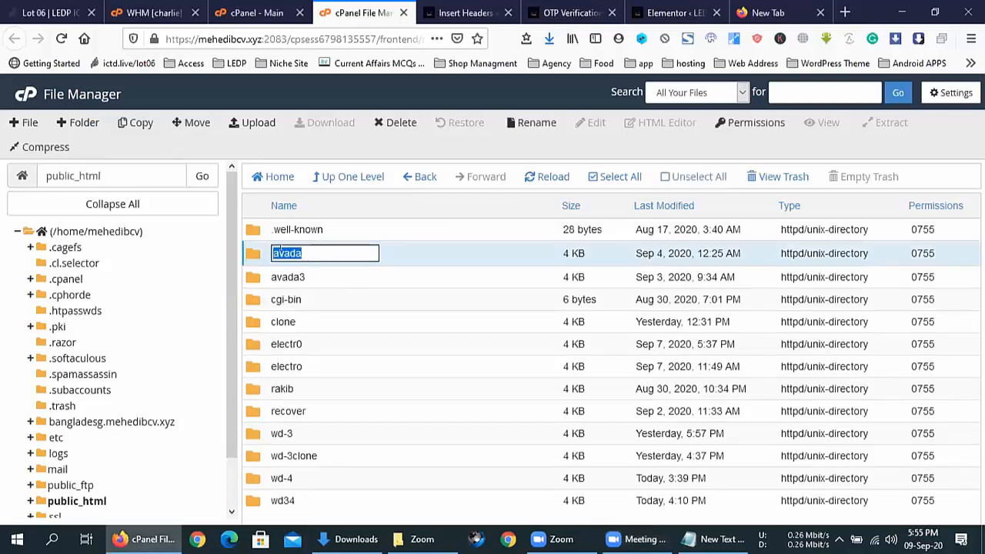
{"action": "left_click", "coordinate": [474, 10]}
{"action": "left_click", "coordinate": [592, 11]}
Step: Close the OTP Verification, Elementor and empty tabs, then load the site's /avada URL
{"action": "left_click", "coordinate": [612, 13]}
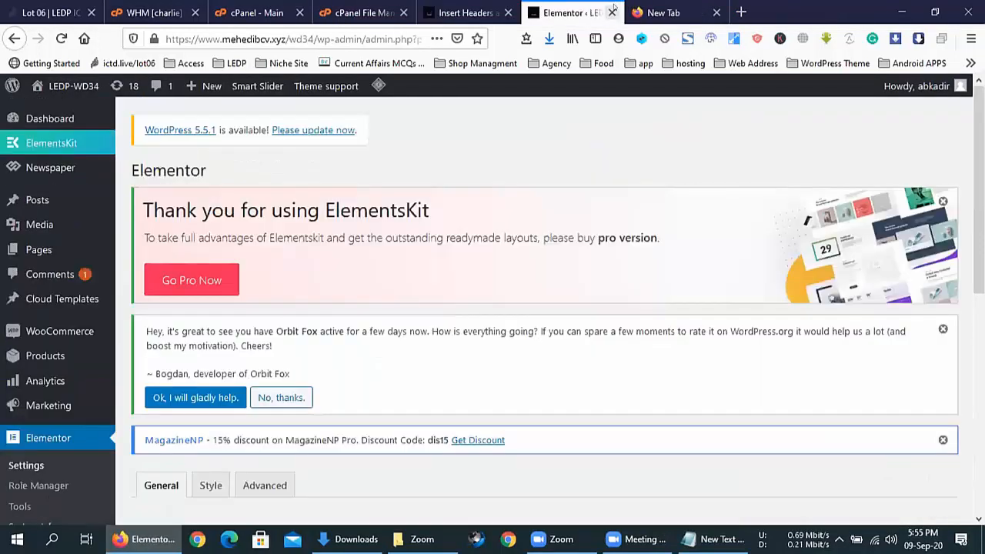
{"action": "left_click", "coordinate": [612, 12]}
{"action": "left_click", "coordinate": [612, 12]}
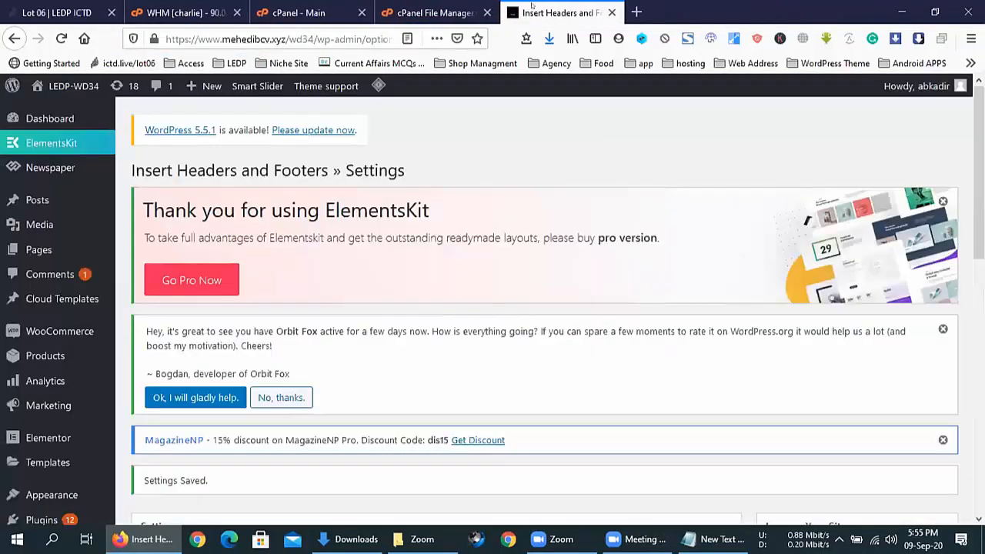
{"action": "left_click", "coordinate": [286, 38]}
{"action": "type", "text": "https://www.mehedibcv.xyz/avada"}
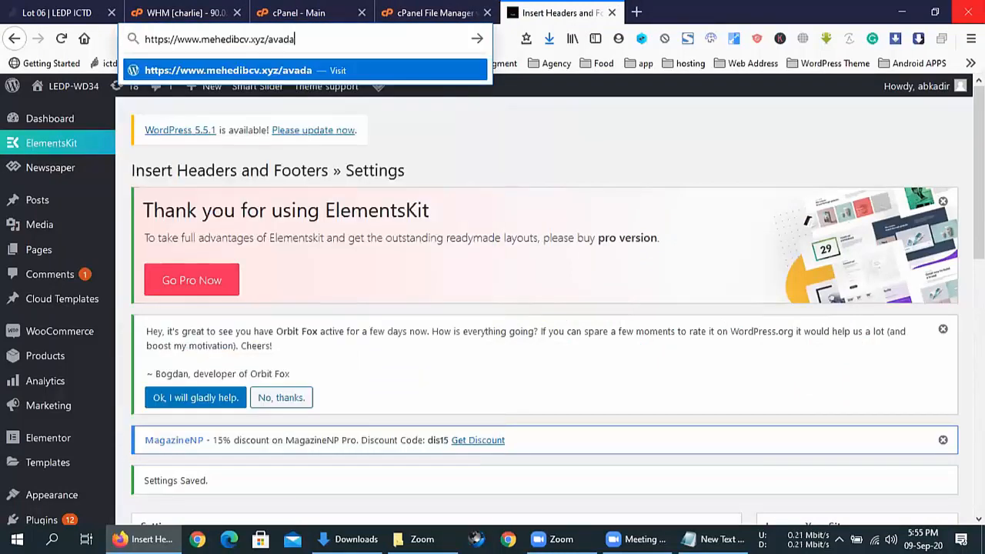
{"action": "key", "text": "Return"}
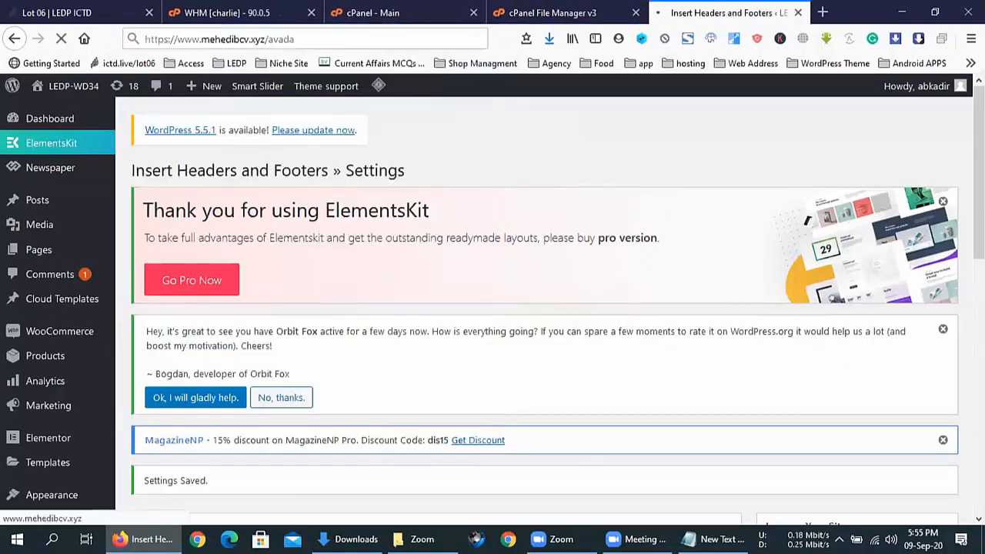